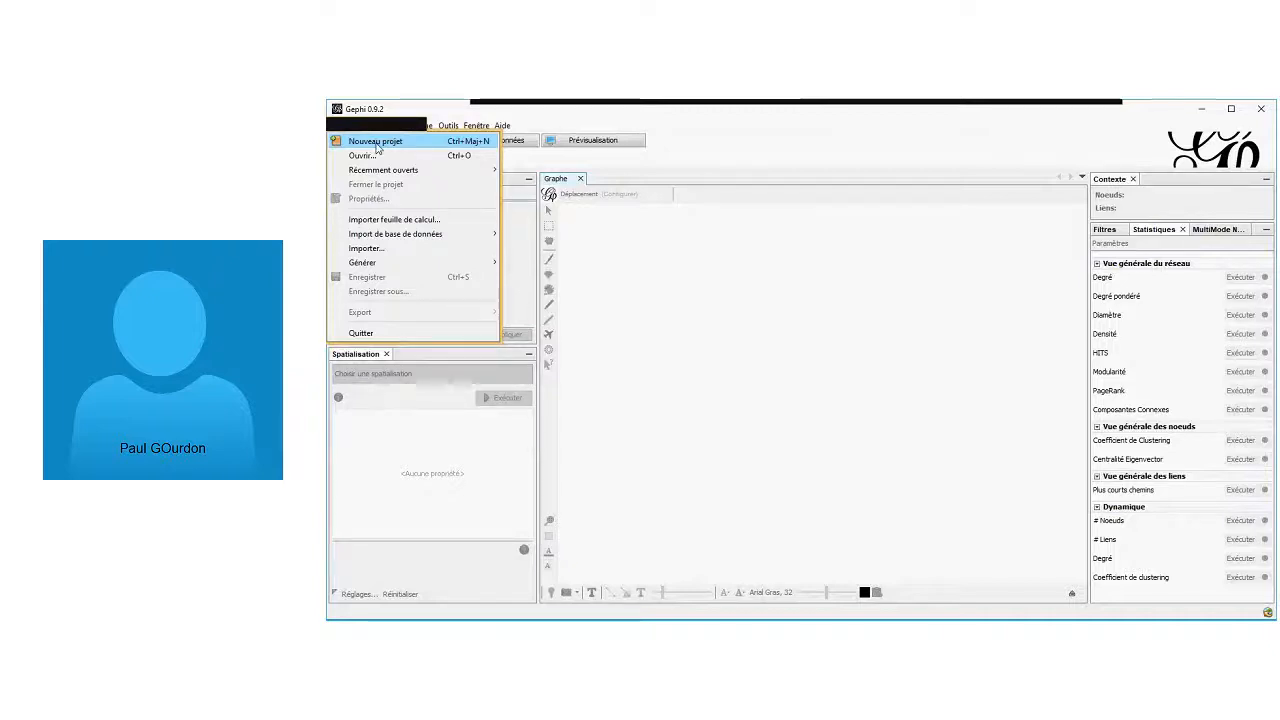
Create a new project, look at its data laboratory and preview workspaces, and return to the data laboratory
left_click(376, 145)
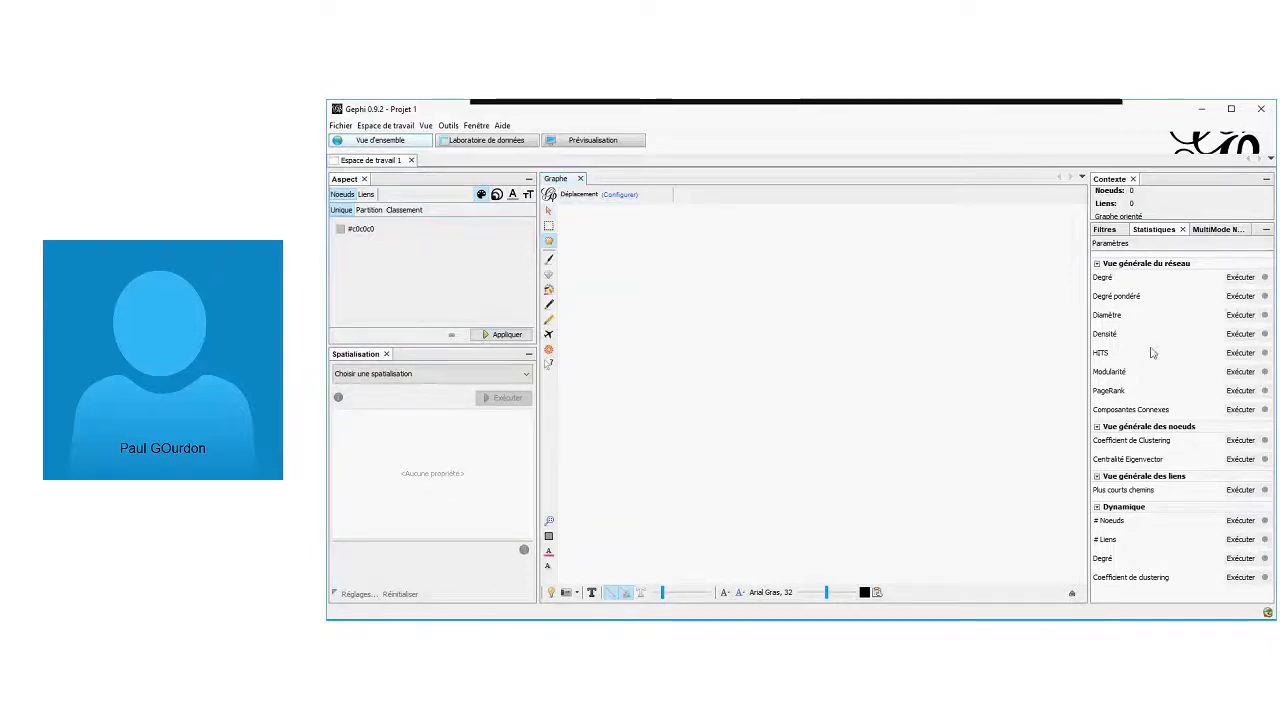
left_click(487, 143)
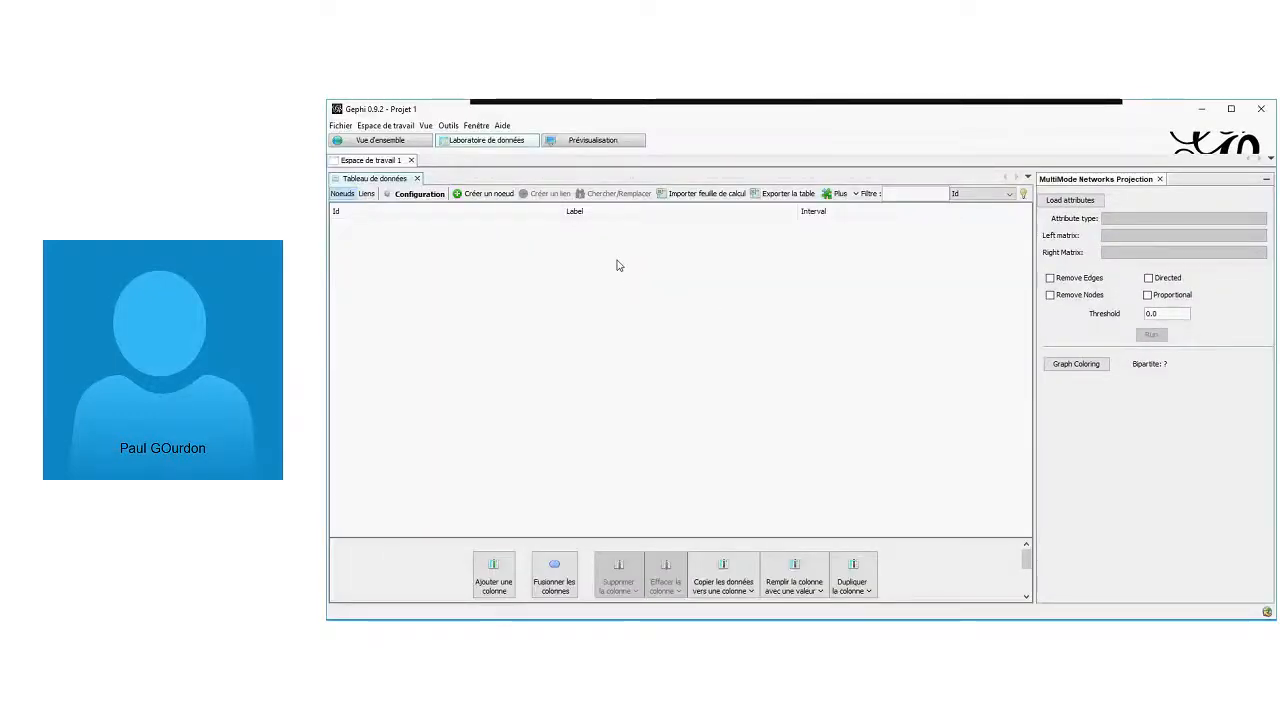
left_click(589, 146)
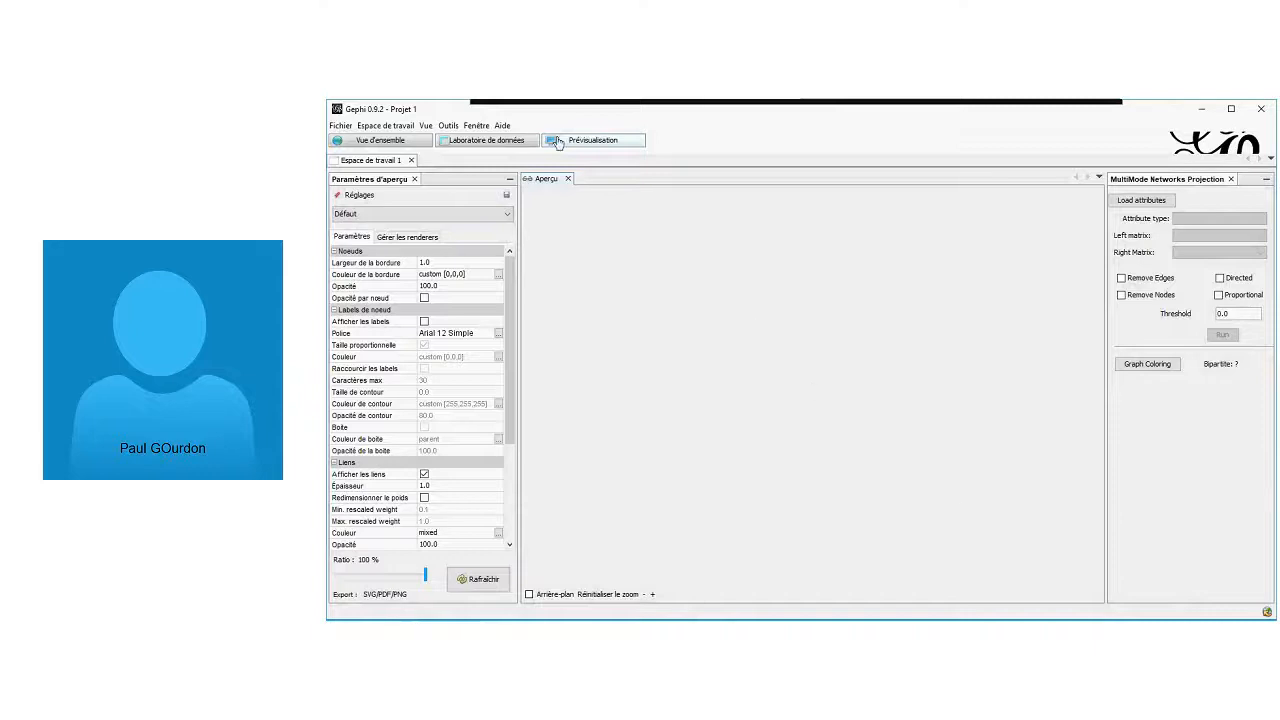
left_click(488, 141)
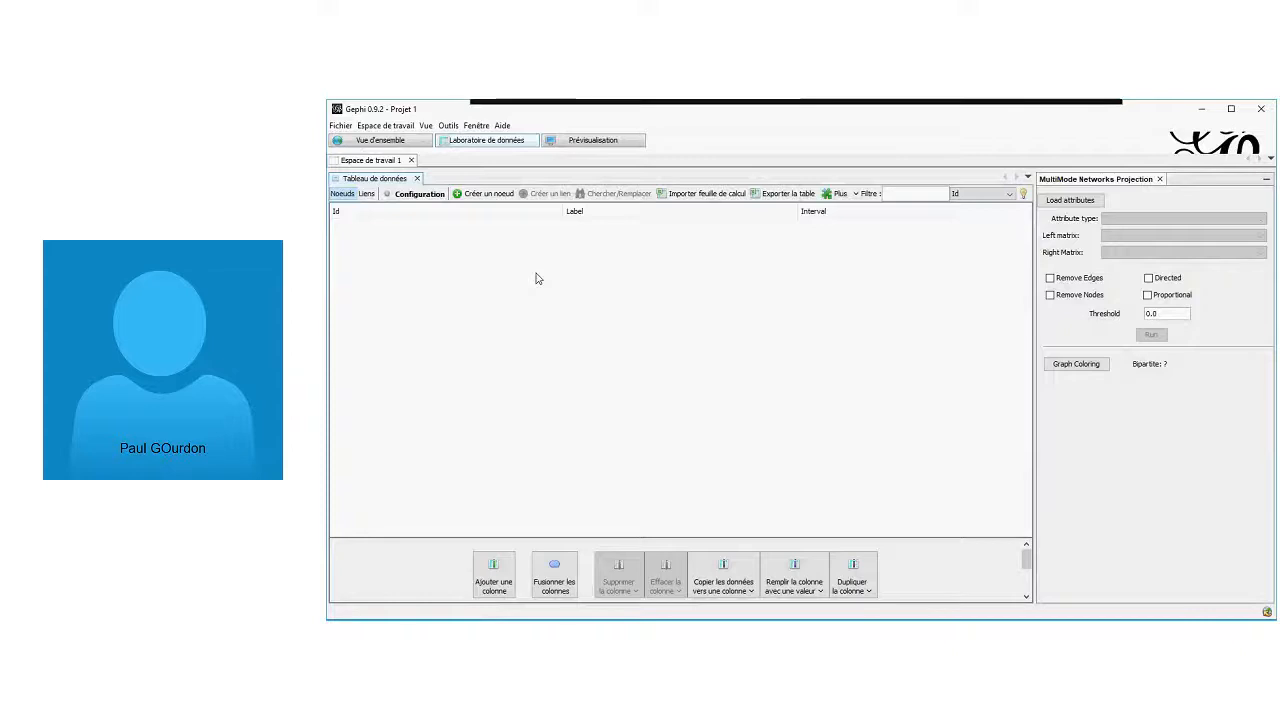
Start a spreadsheet import and load nodes_southternWomen.csv from the Southern Women folder inside Données
left_click(704, 197)
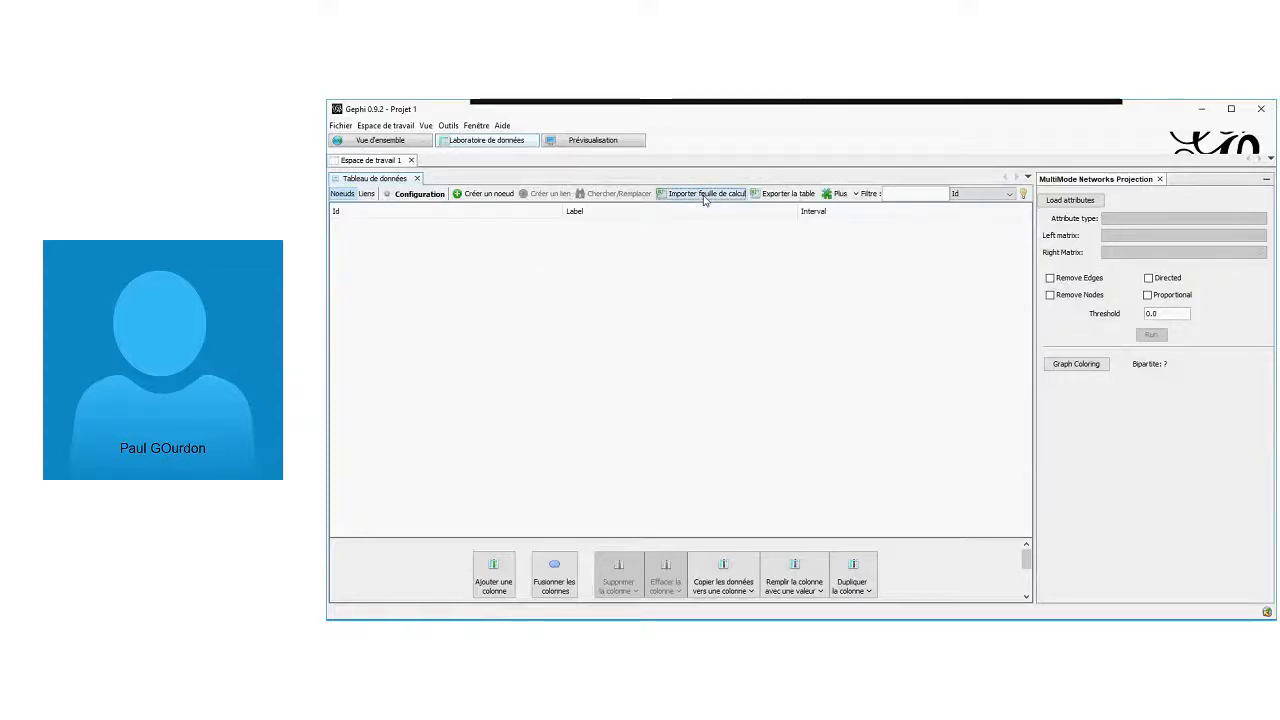
left_click(748, 250)
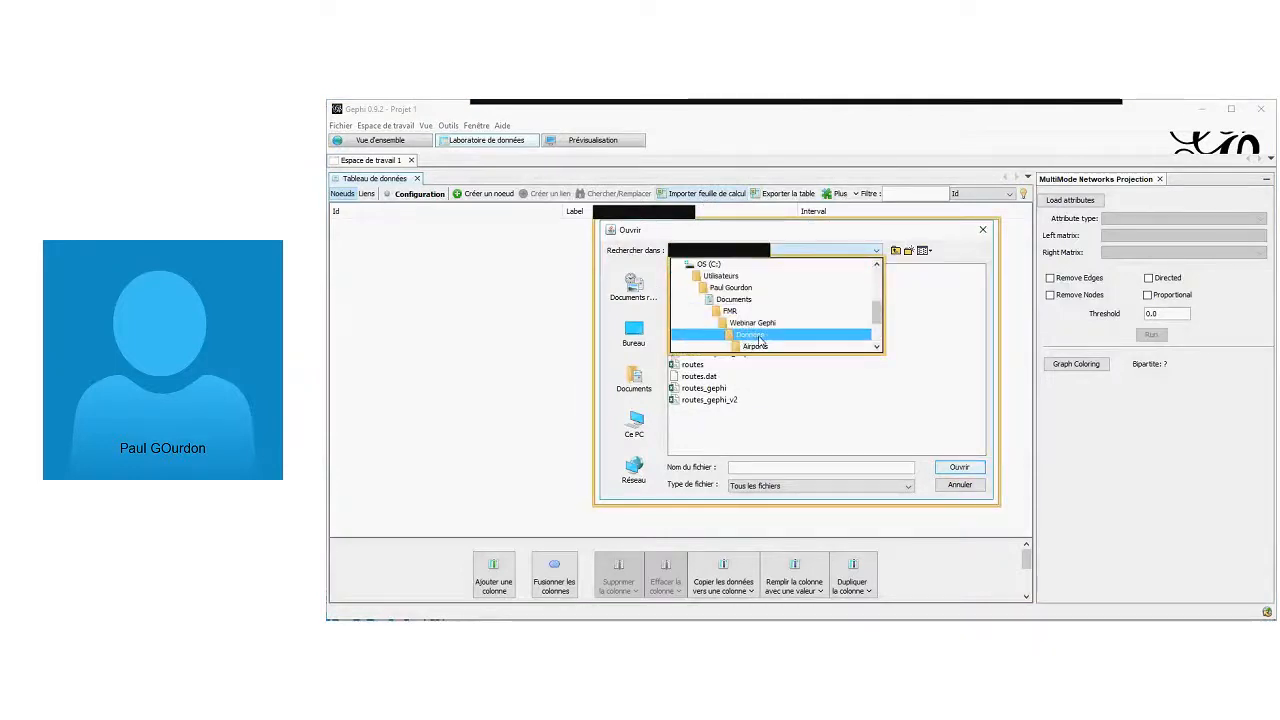
left_click(752, 335)
double_click(723, 319)
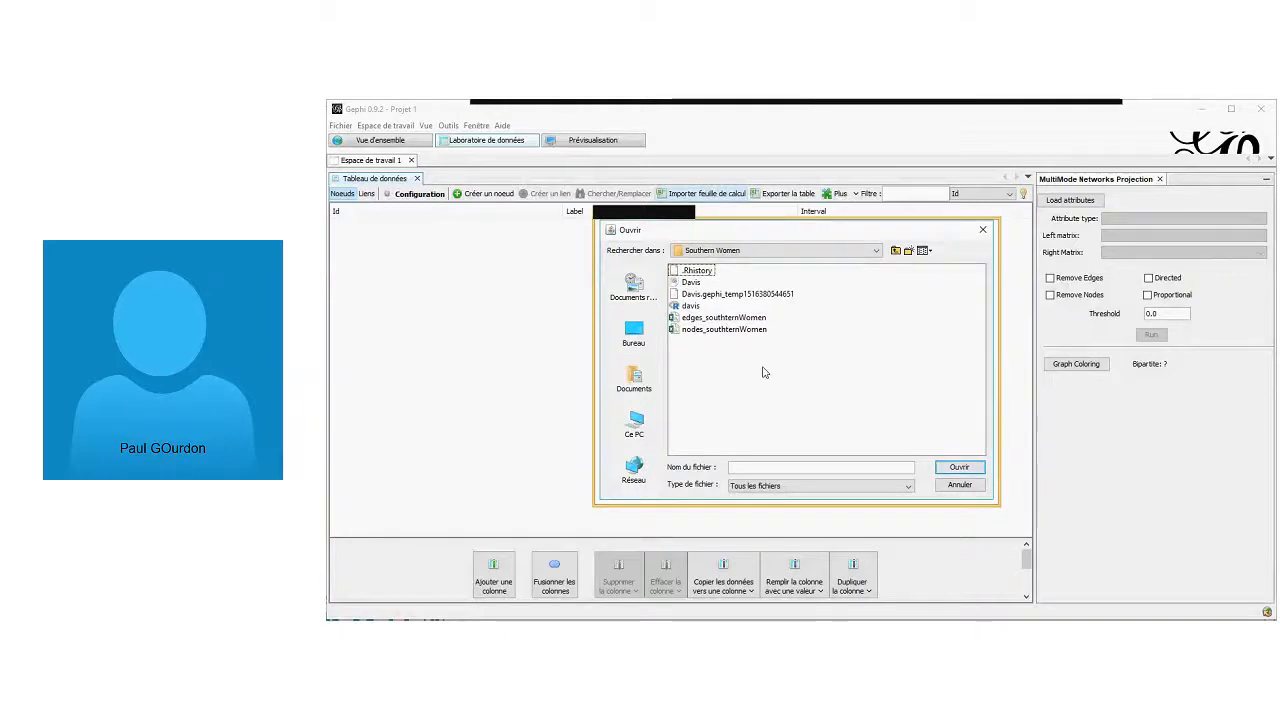
left_click(744, 330)
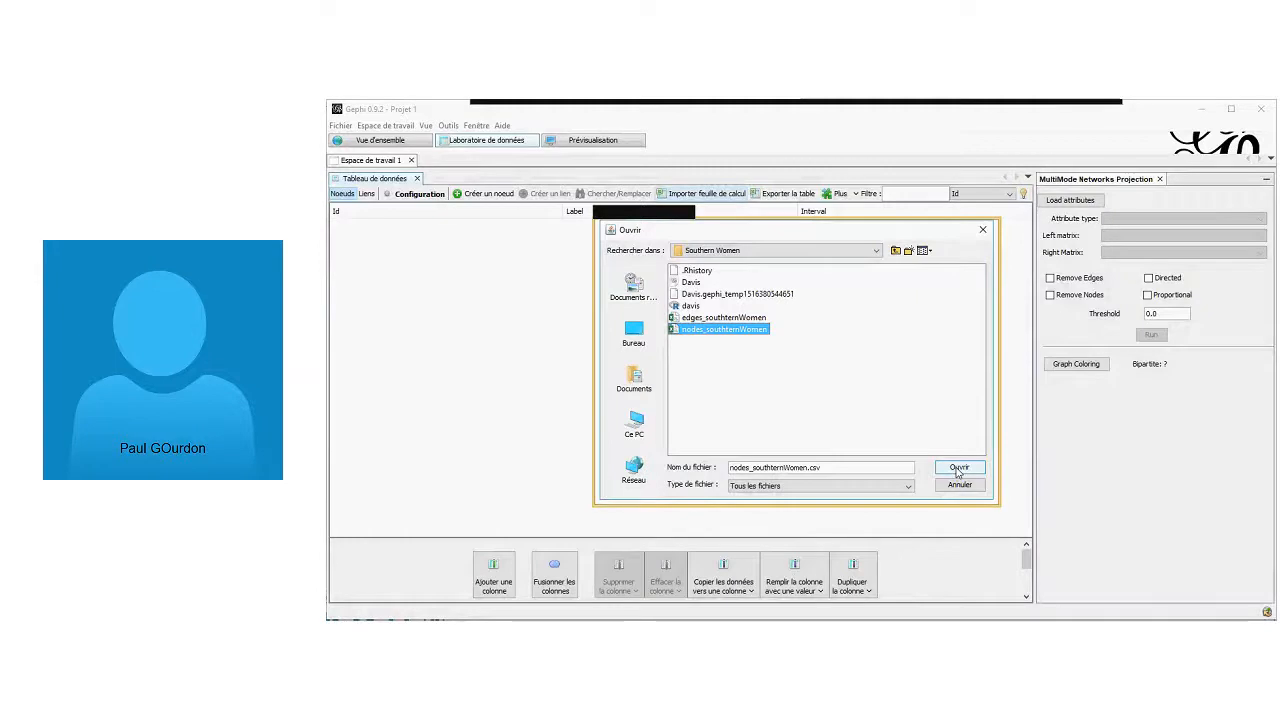
left_click(958, 469)
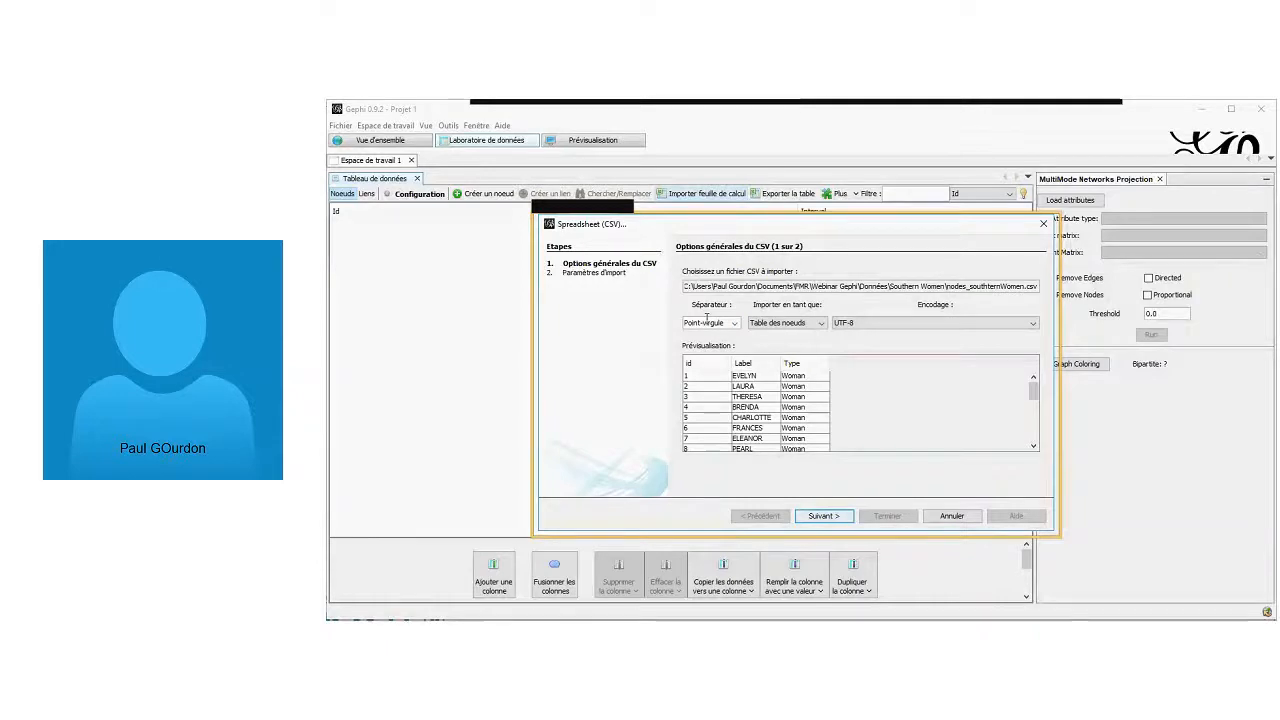
Import the CSV as Table des noeuds, check the row preview, and finish the wizard with the default column settings
left_click(822, 328)
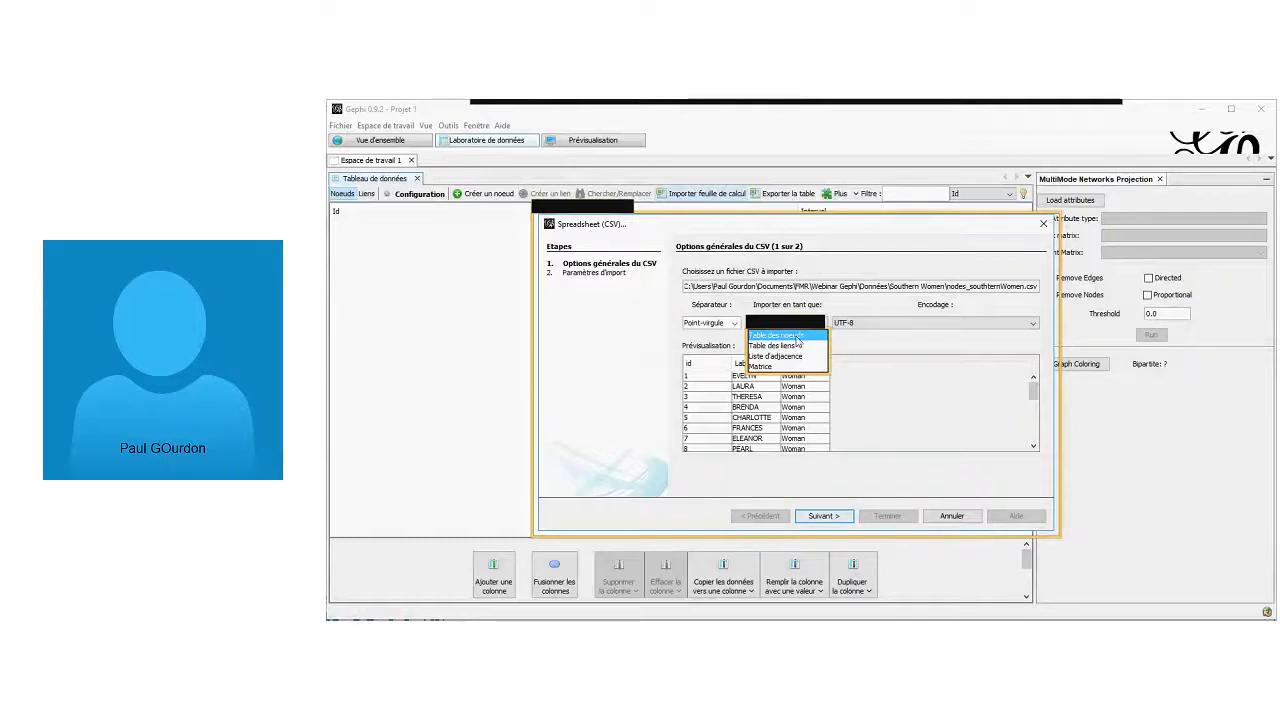
left_click(797, 338)
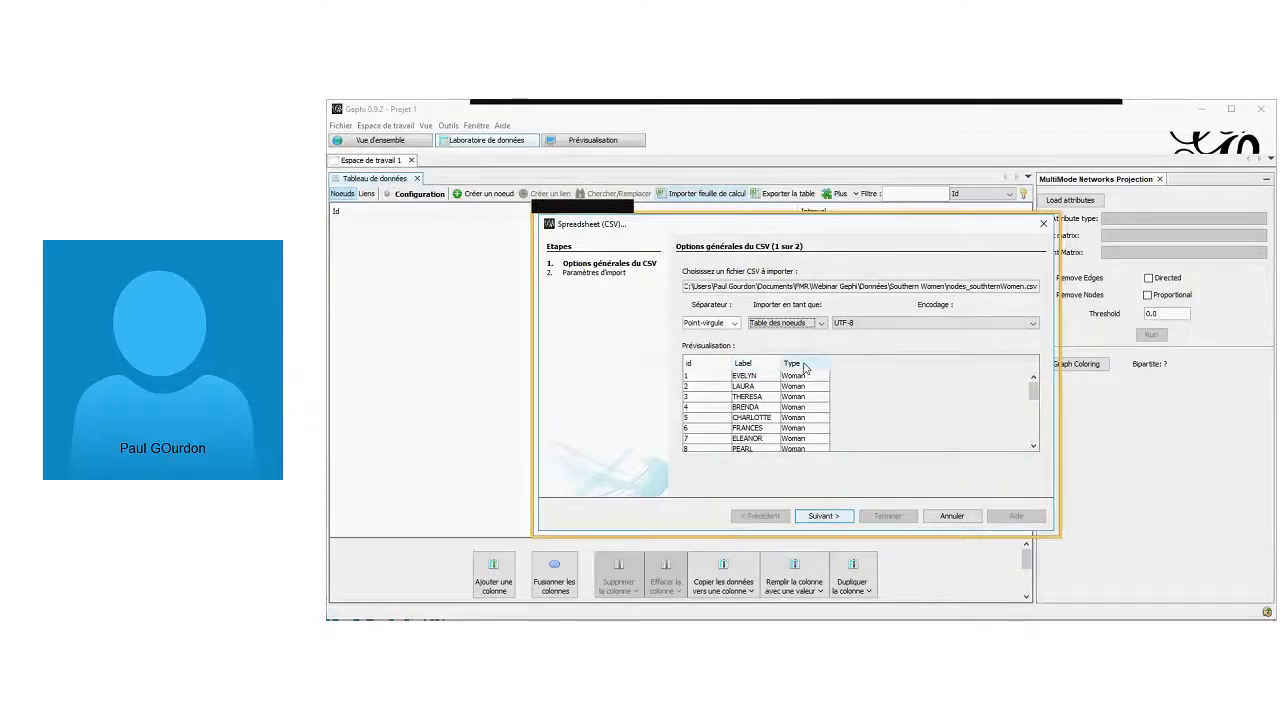
mouse_move(1035, 398)
left_mouse_down()
mouse_move(1035, 440)
mouse_move(1034, 390)
left_mouse_up()
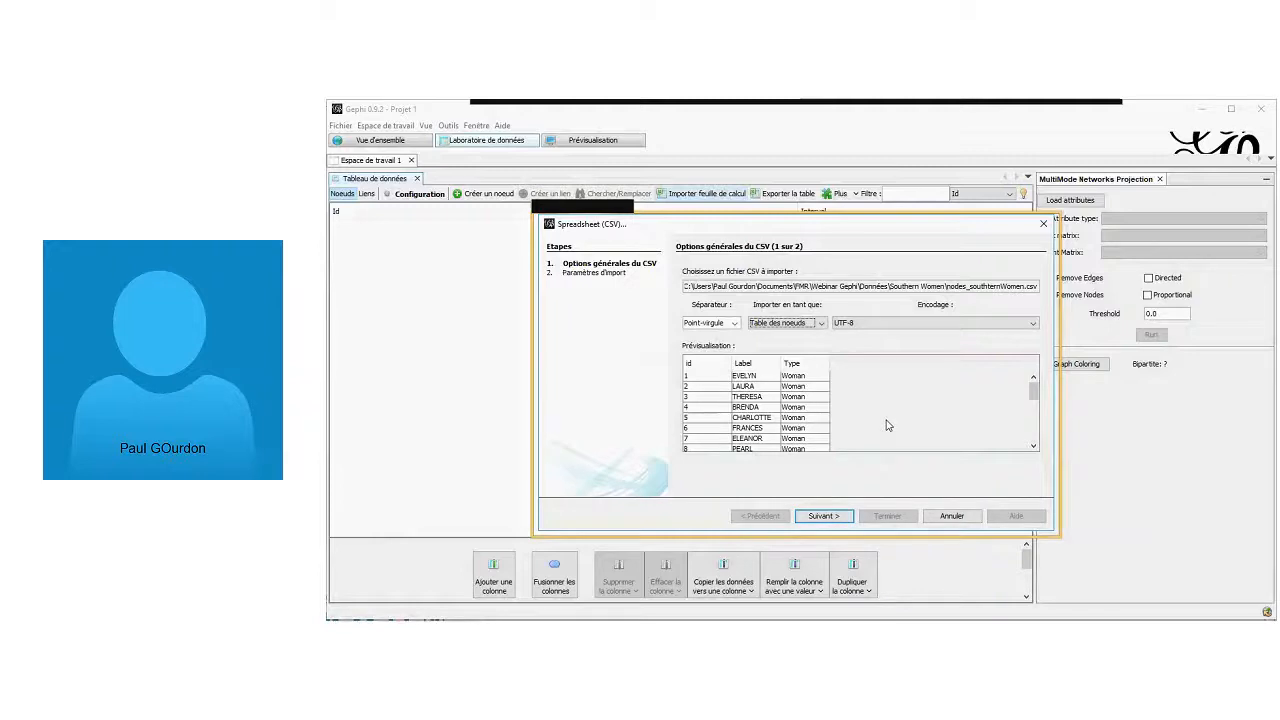
left_click(822, 518)
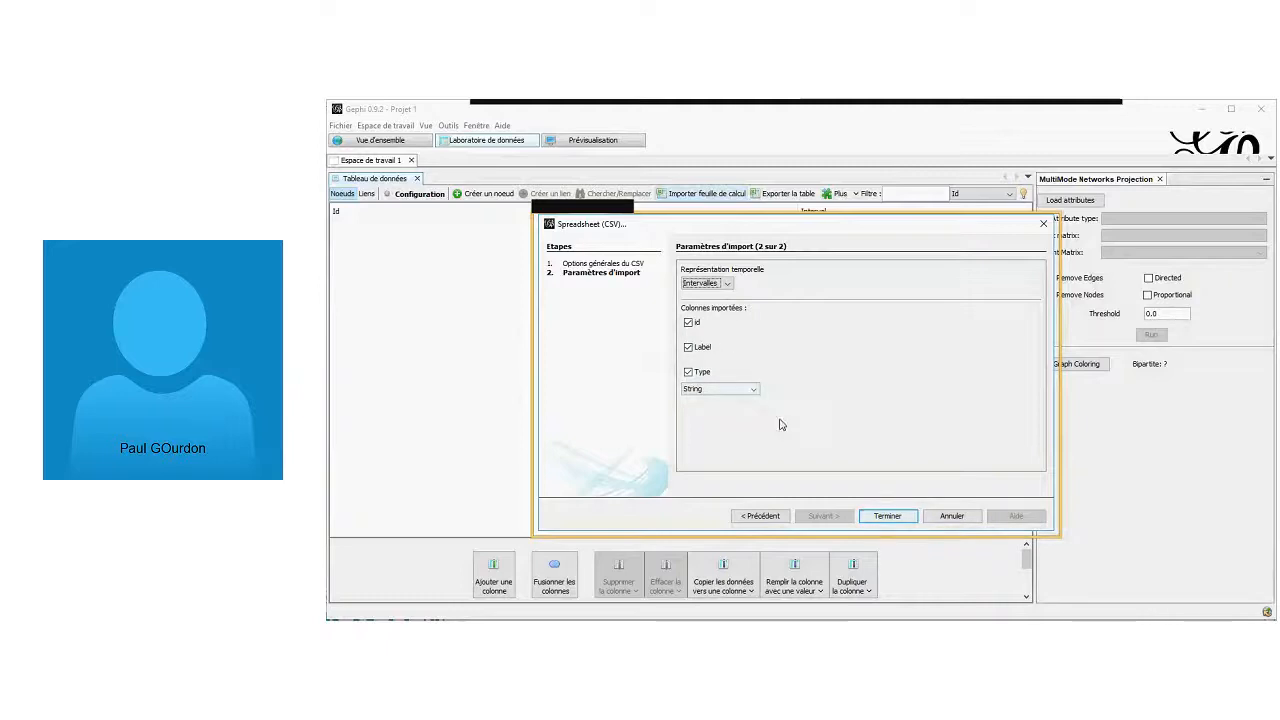
left_click(887, 516)
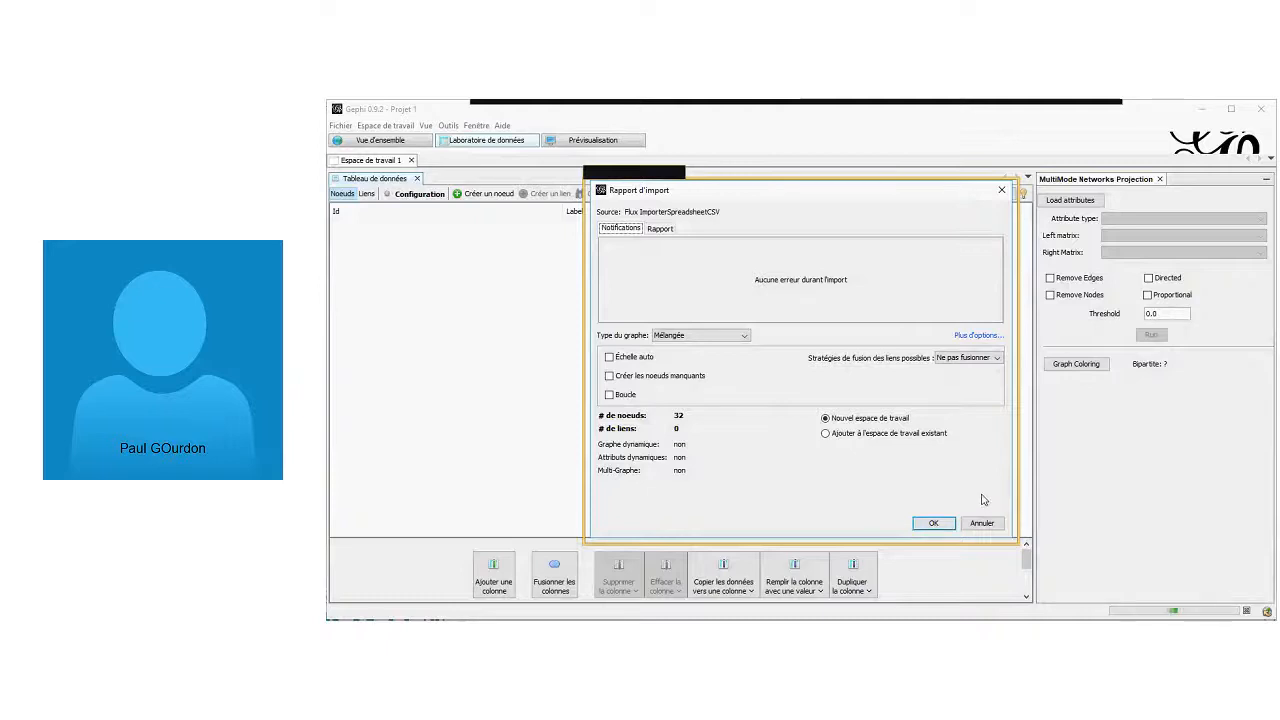
Add the nodes to the existing workspace with graph type Non dirigé, and look through the imported node table
left_click(825, 435)
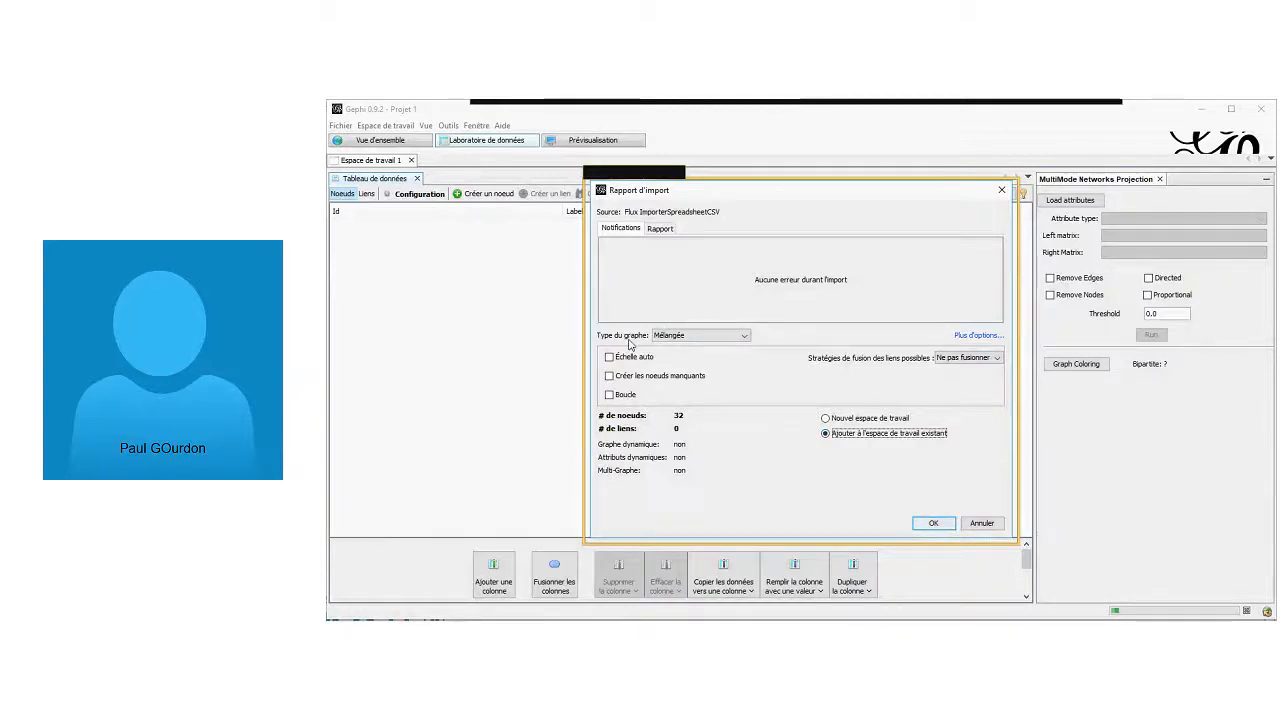
left_click(744, 340)
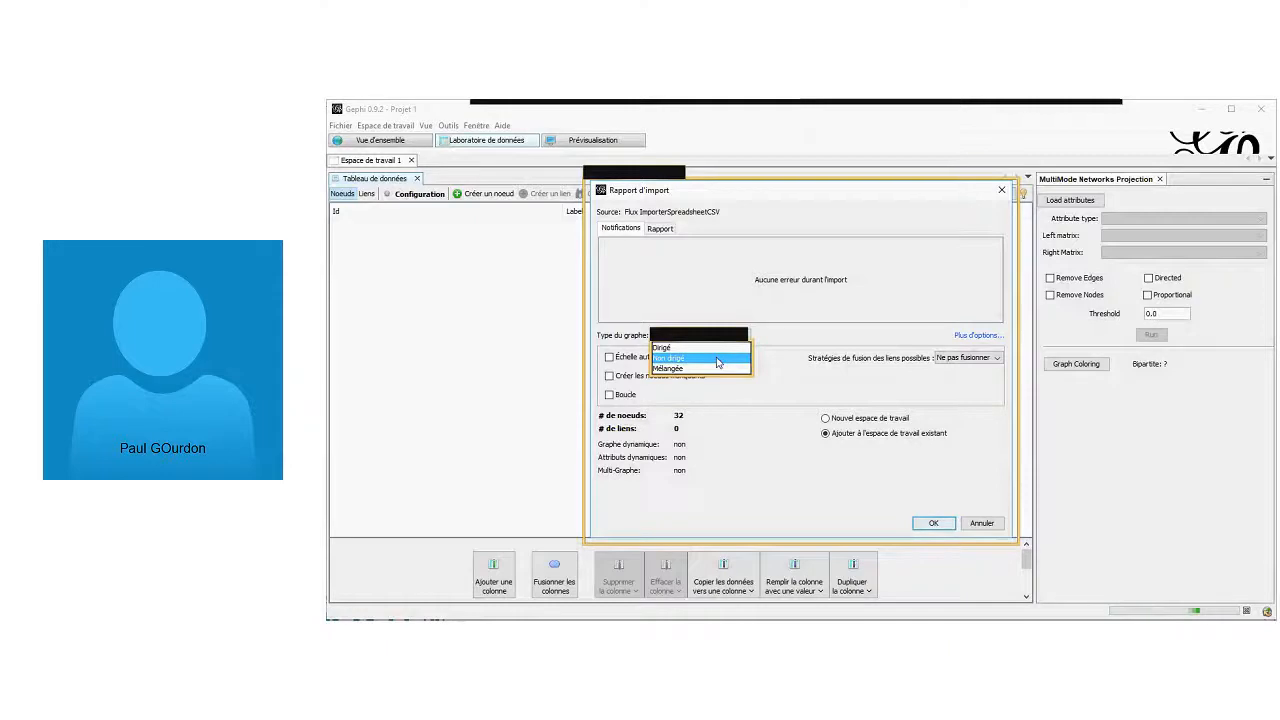
left_click(717, 362)
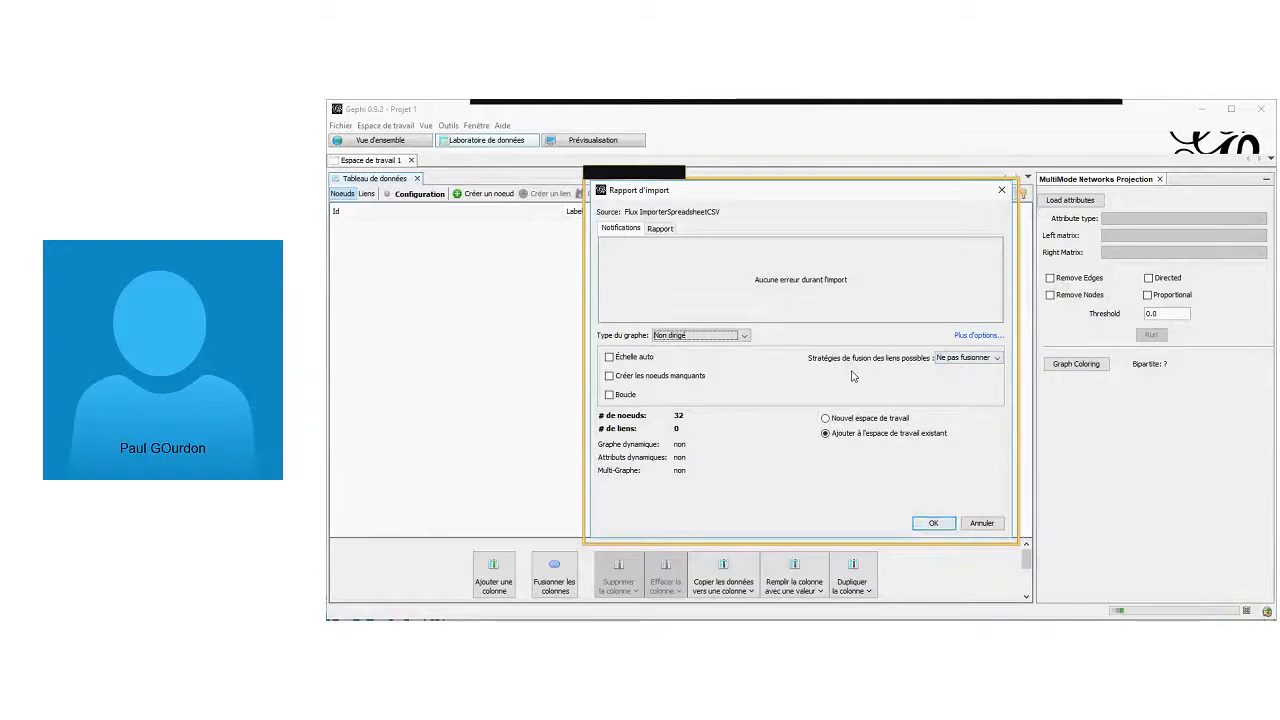
left_click(936, 525)
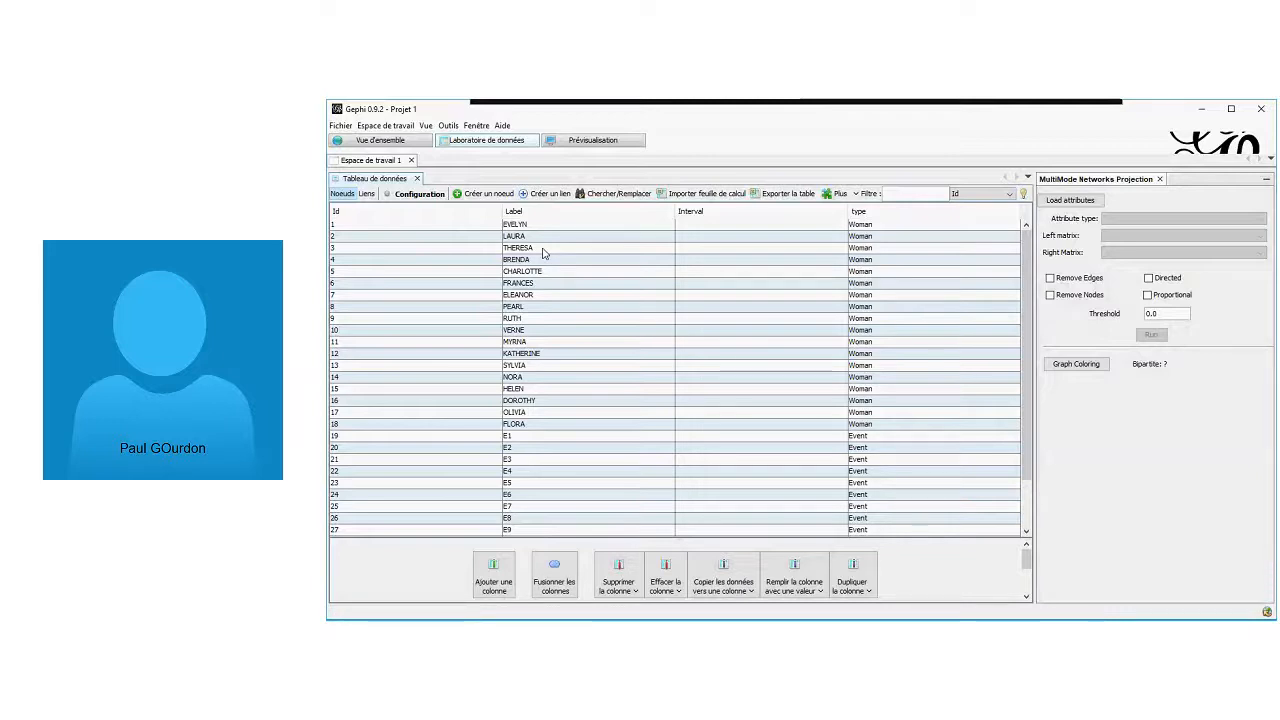
scroll(555, 266, "down", 2)
scroll(560, 300, "up", 2)
scroll(888, 468, "down", 2)
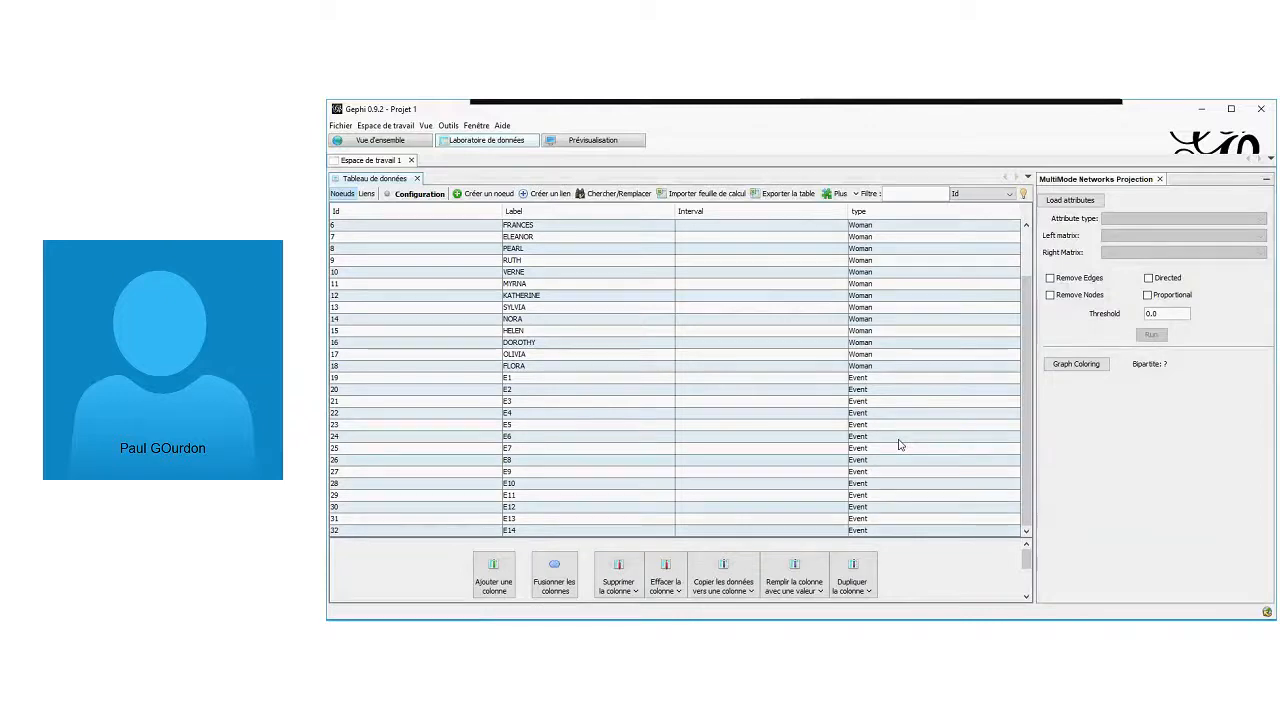
scroll(899, 445, "up", 2)
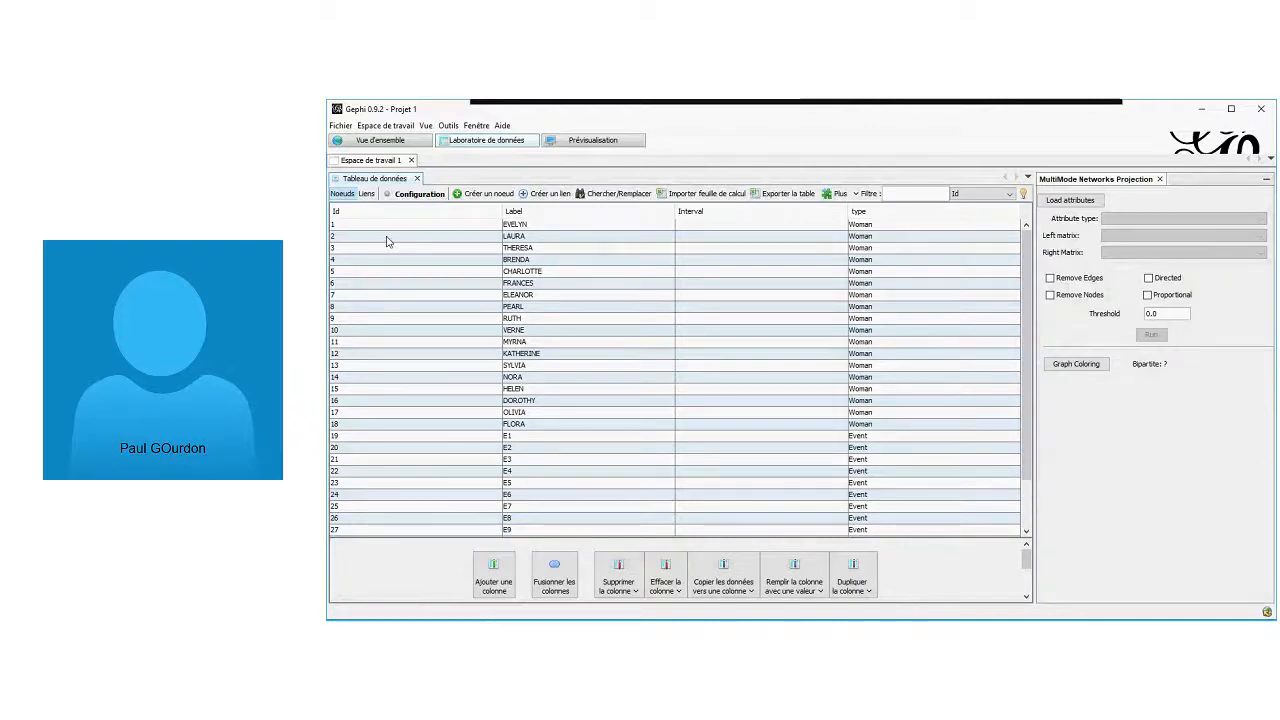
Save the project under the name Exemple A in the Webinar Gephi folder
left_click(343, 126)
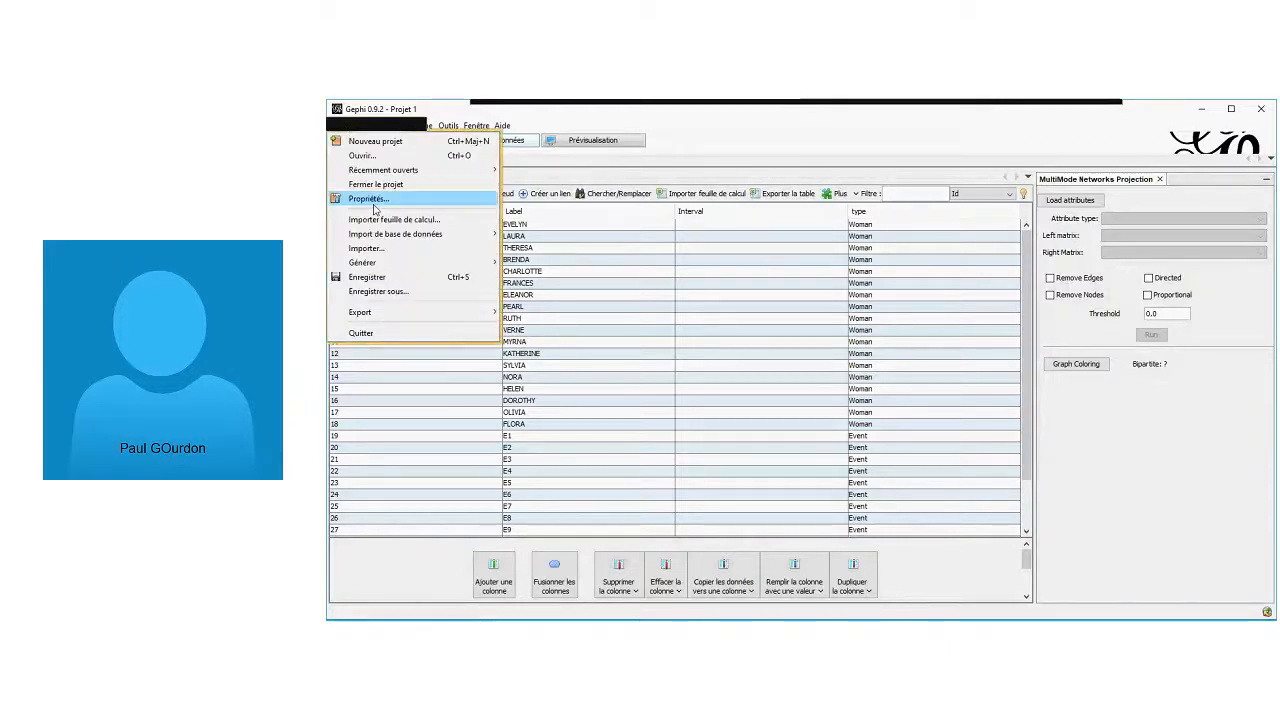
left_click(380, 292)
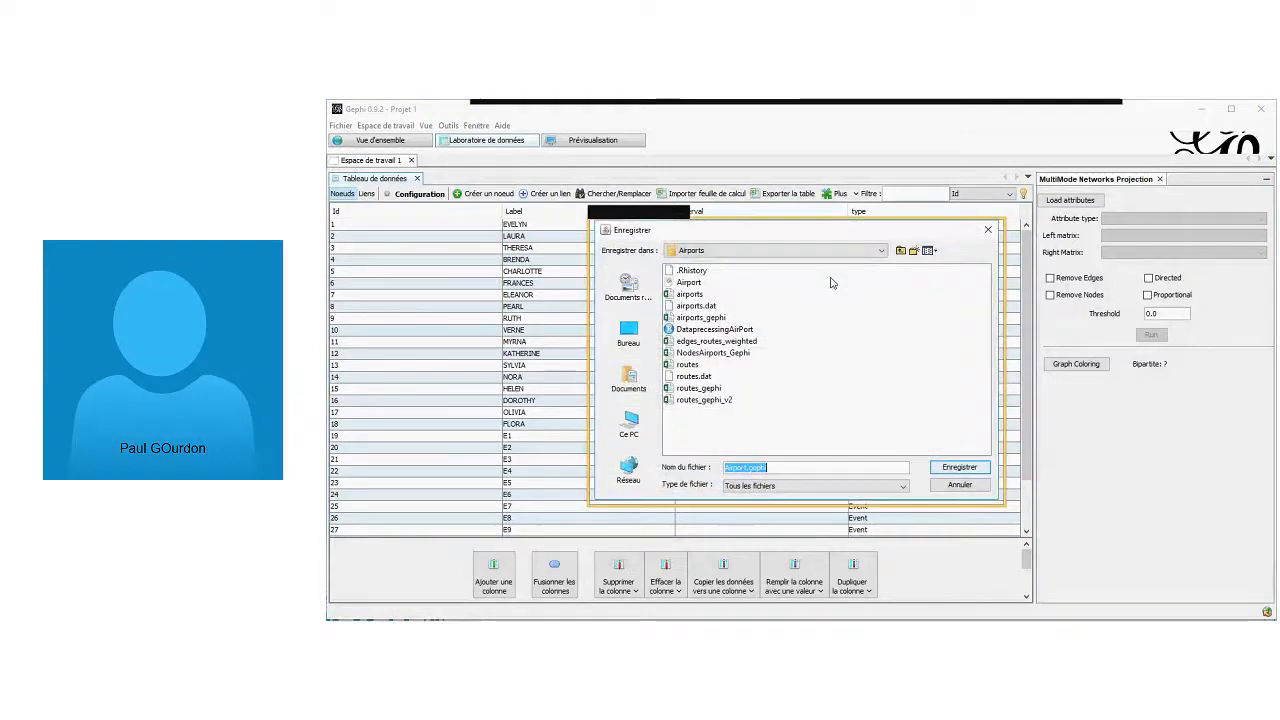
left_click(884, 253)
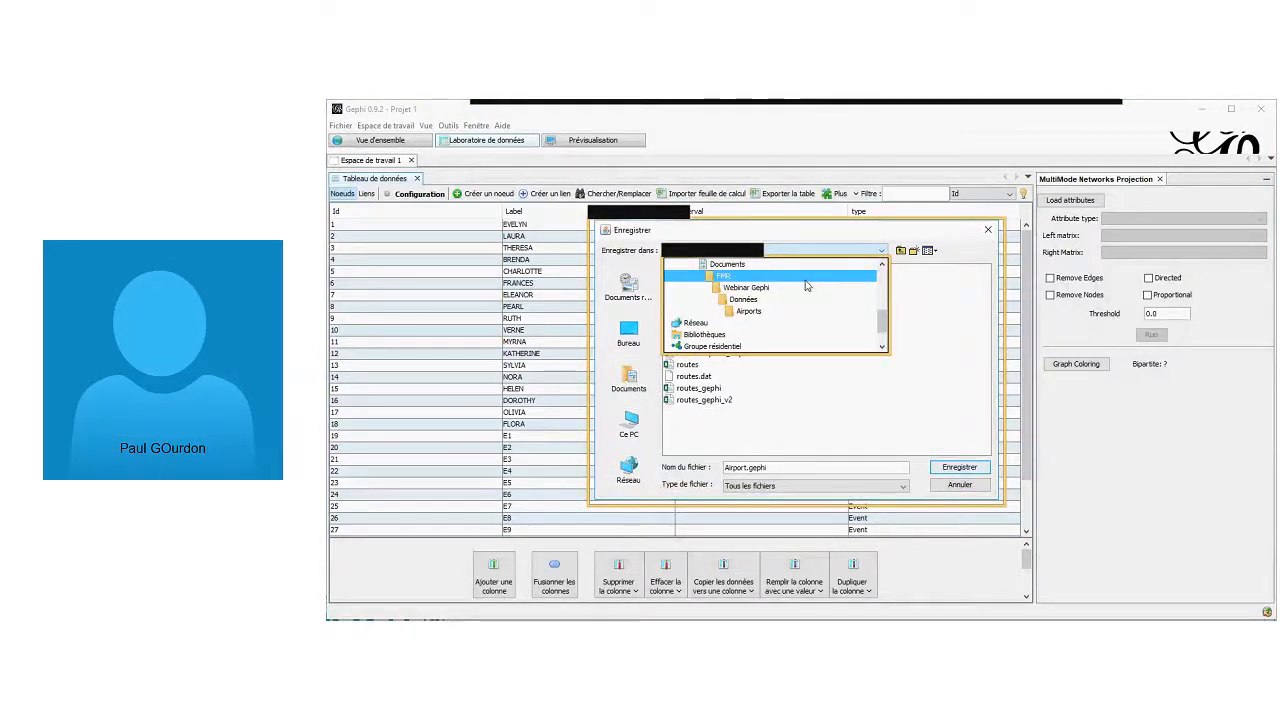
left_click(807, 286)
left_click_drag(772, 468, 724, 473)
left_click(723, 473)
type("Exe")
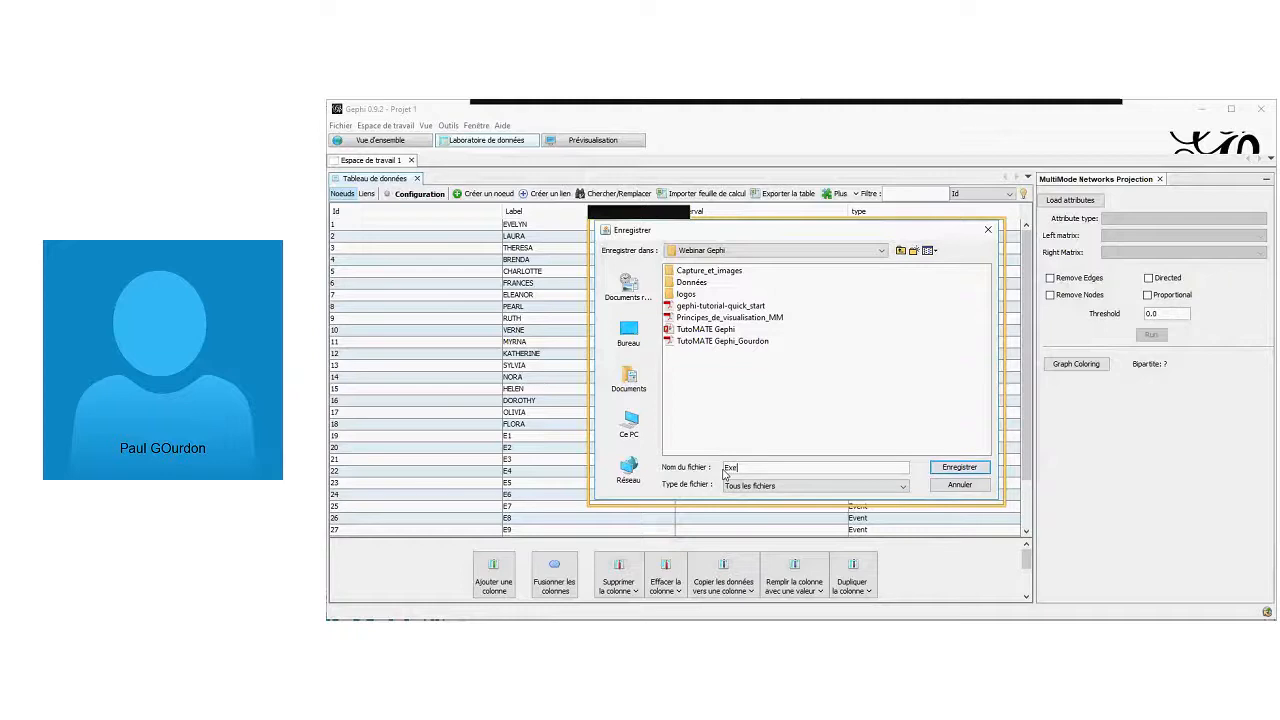
type("mple A")
left_click(955, 470)
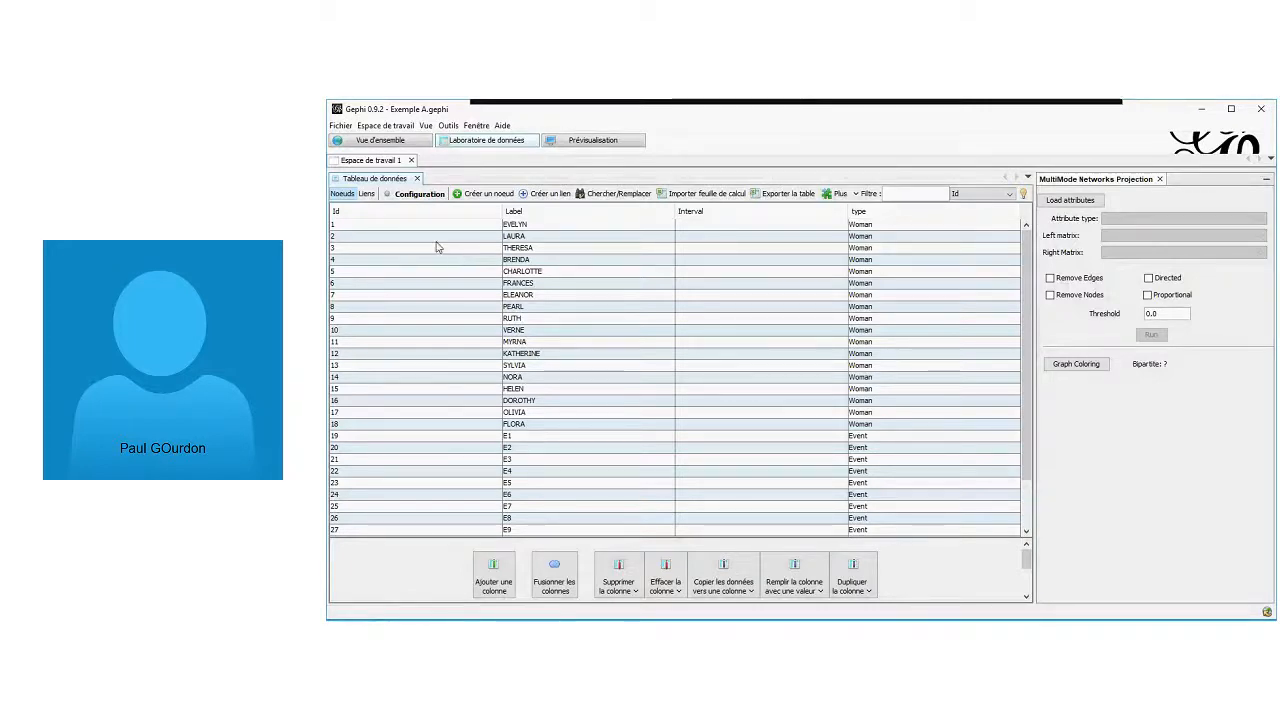
Show the edge table in the data laboratory and load edges_southternWomen.csv through a spreadsheet import
left_click(367, 194)
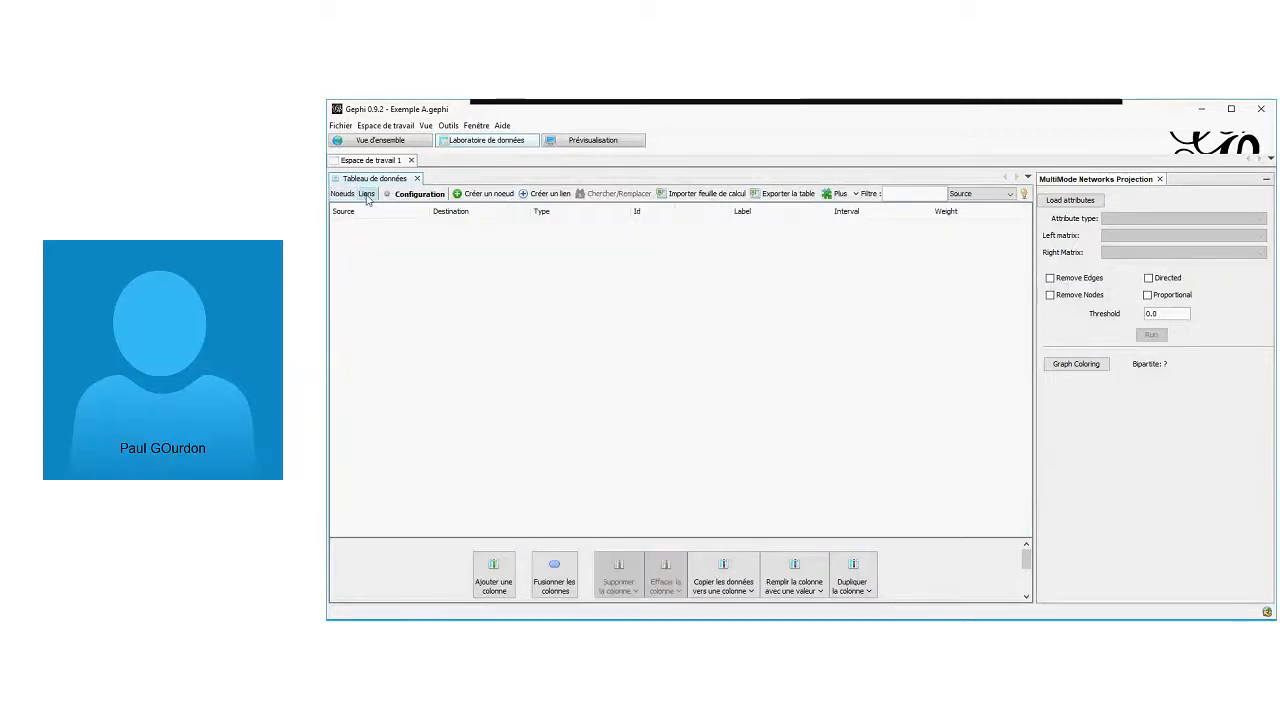
left_click(342, 194)
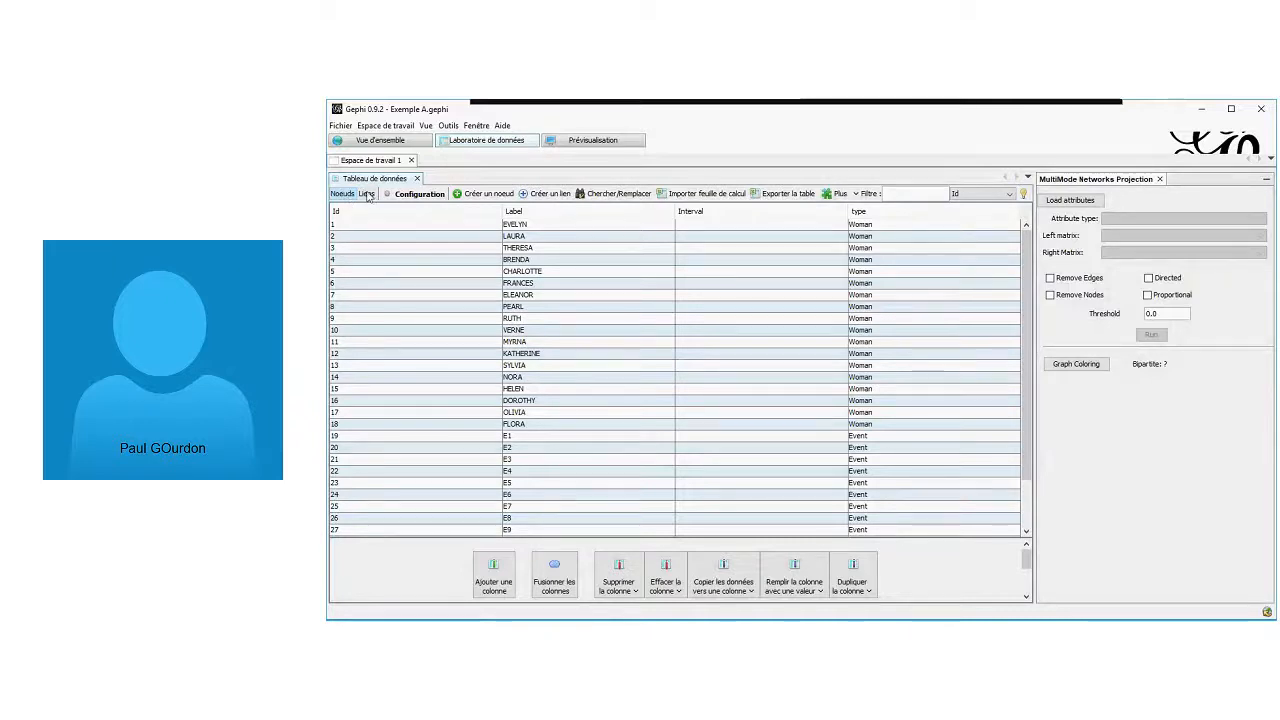
left_click(367, 194)
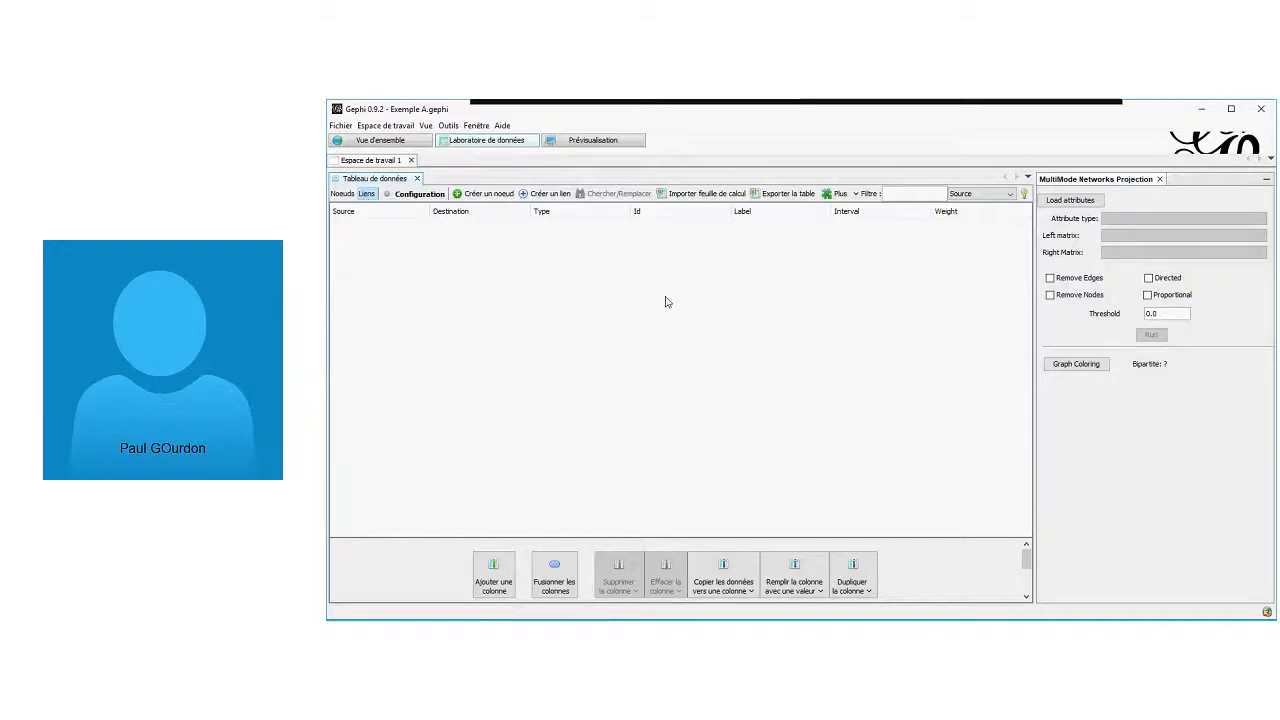
left_click(702, 194)
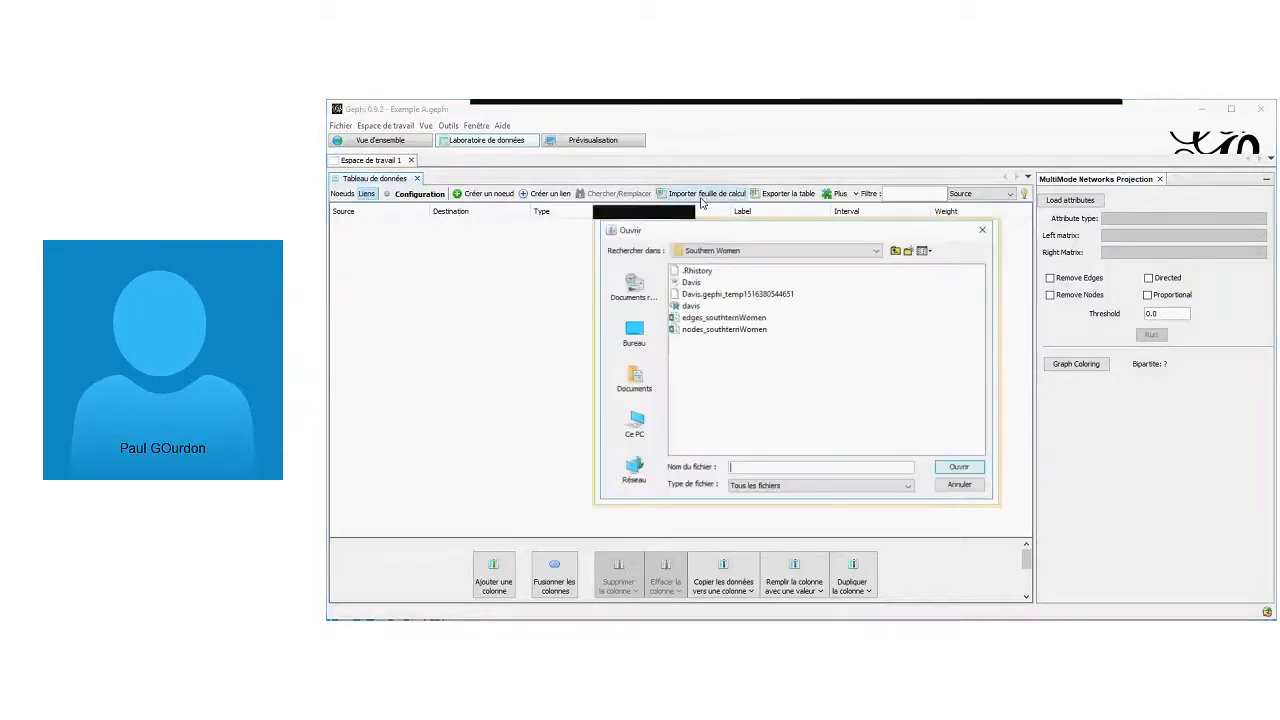
left_click(703, 319)
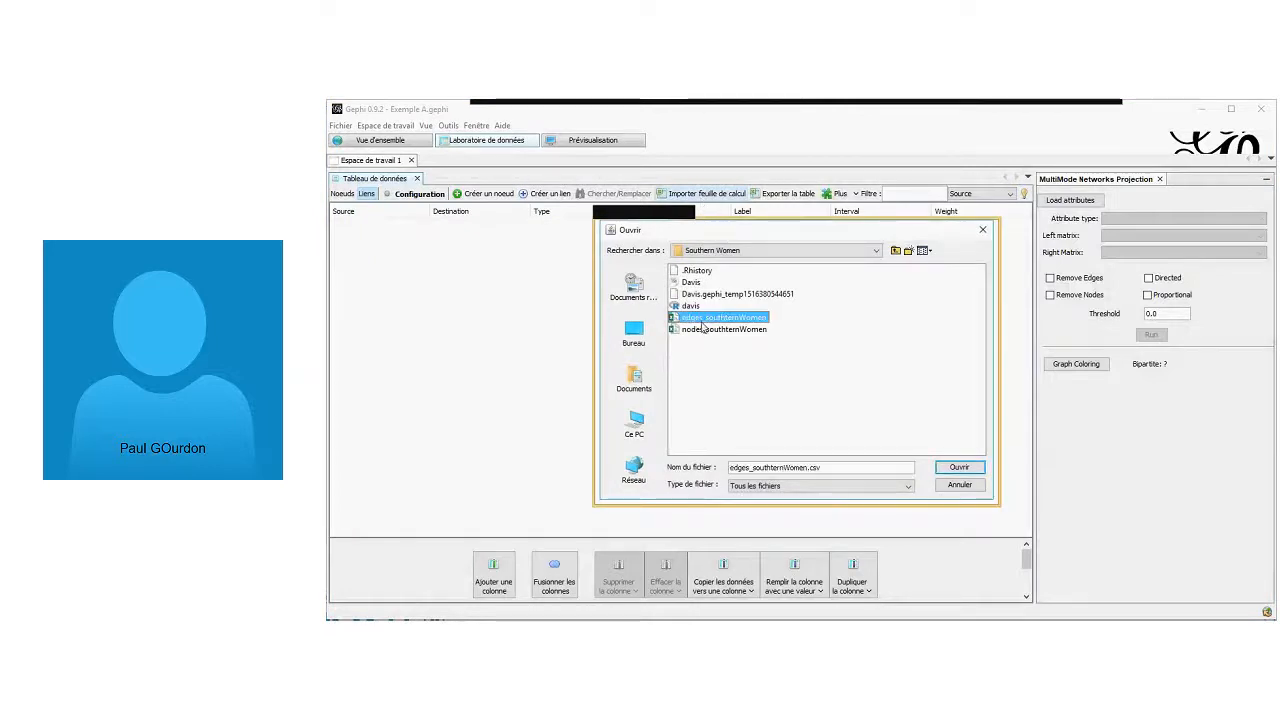
left_click(958, 469)
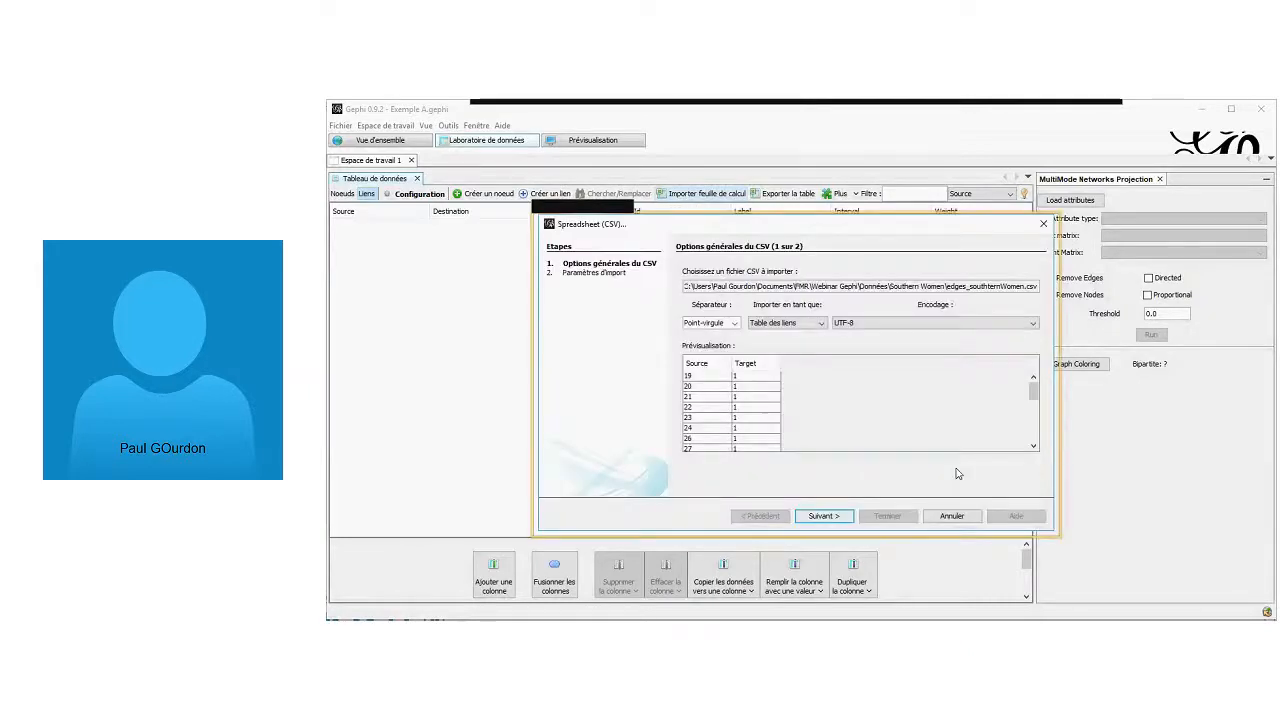
Set the edges CSV to import as Table des liens and finish the wizard with the default import parameters
left_click(821, 324)
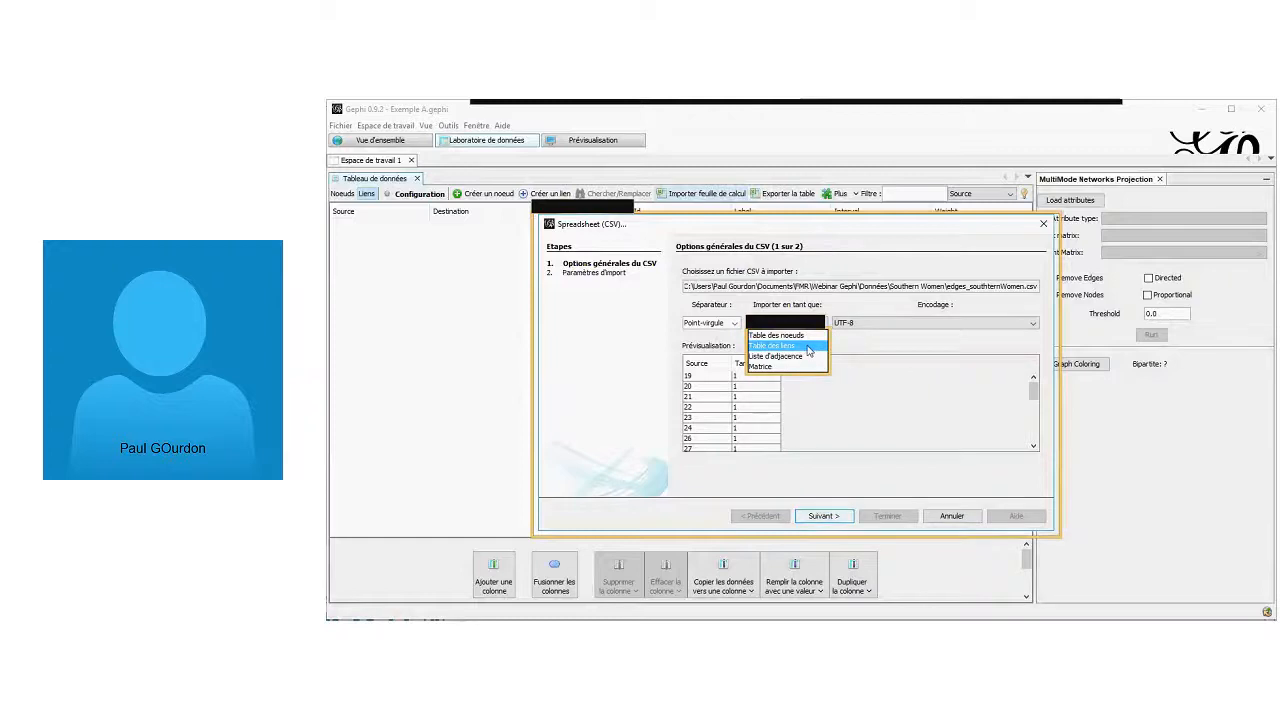
left_click(808, 347)
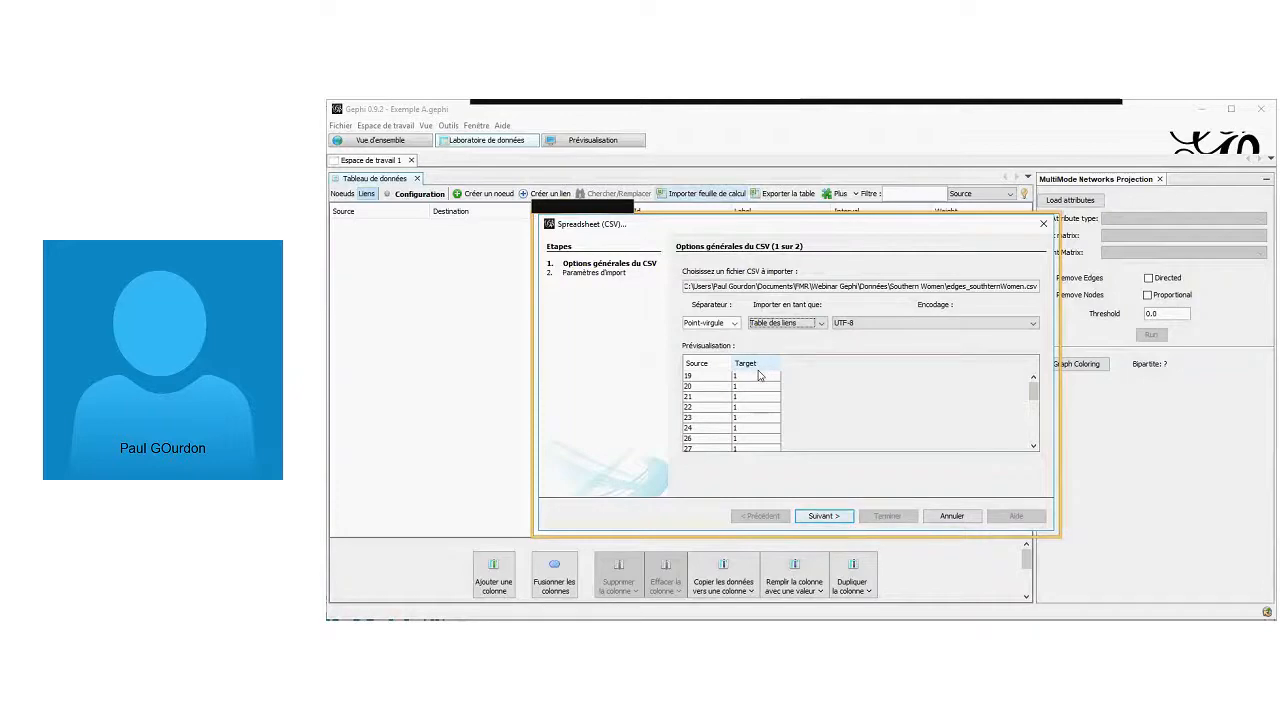
left_click(839, 519)
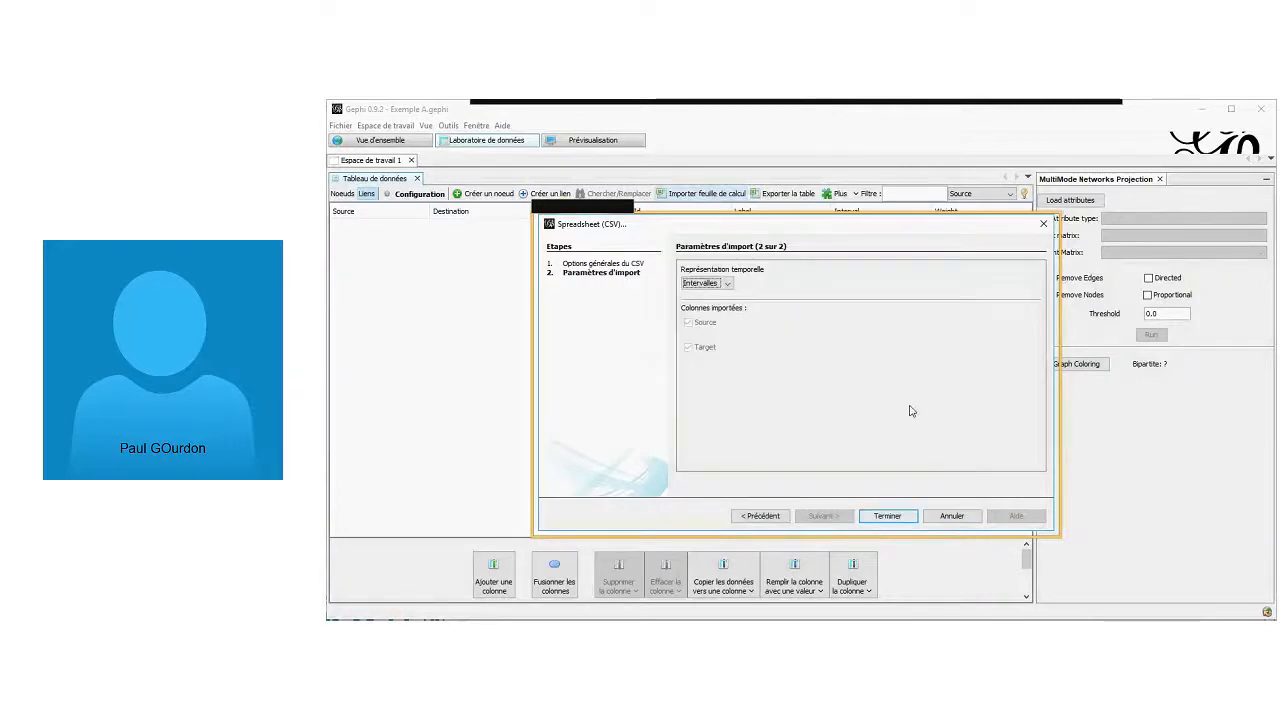
left_click(887, 516)
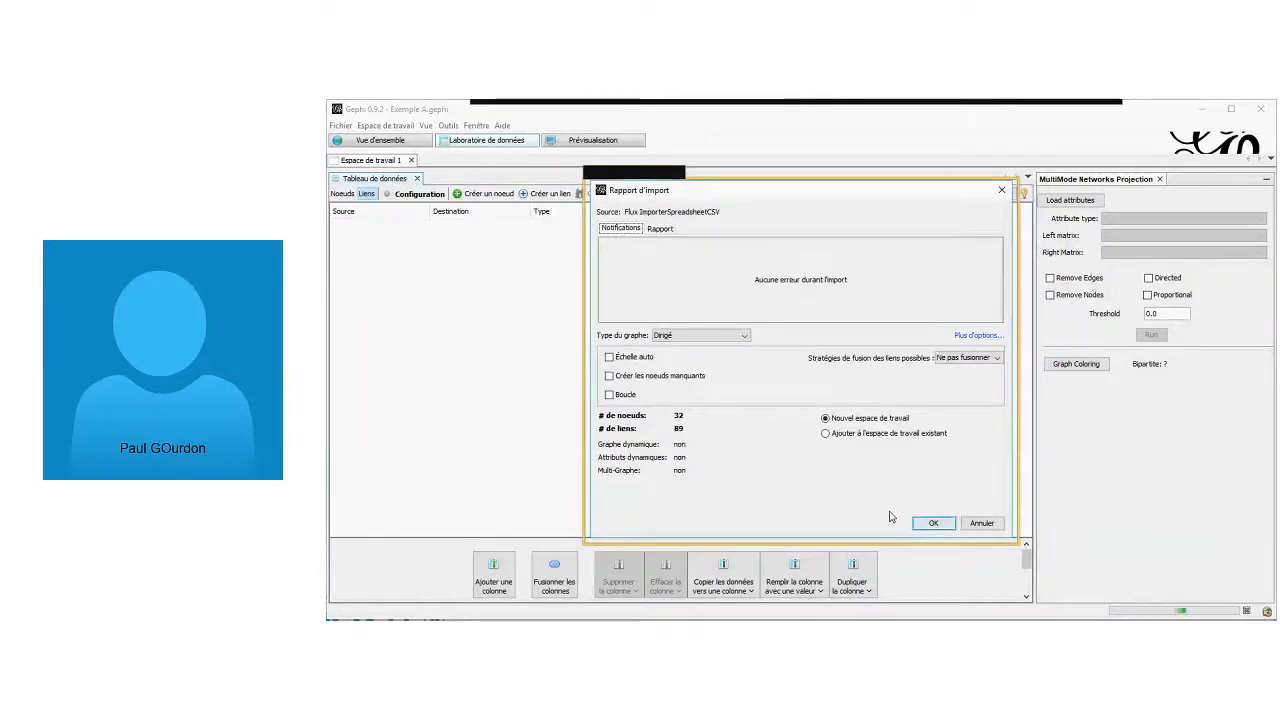
Append the imported edges to the existing workspace with graph type Dirigé and edge merge strategy Ne pas fusionner
left_click(826, 434)
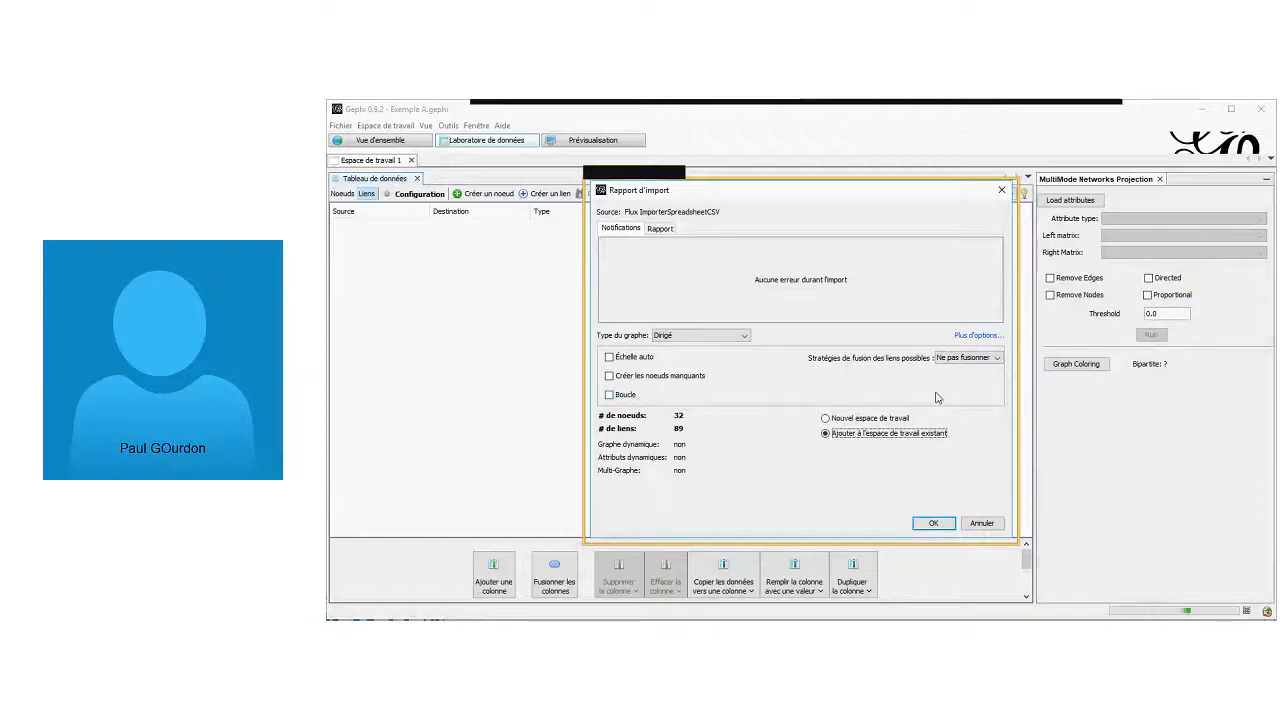
left_click(997, 364)
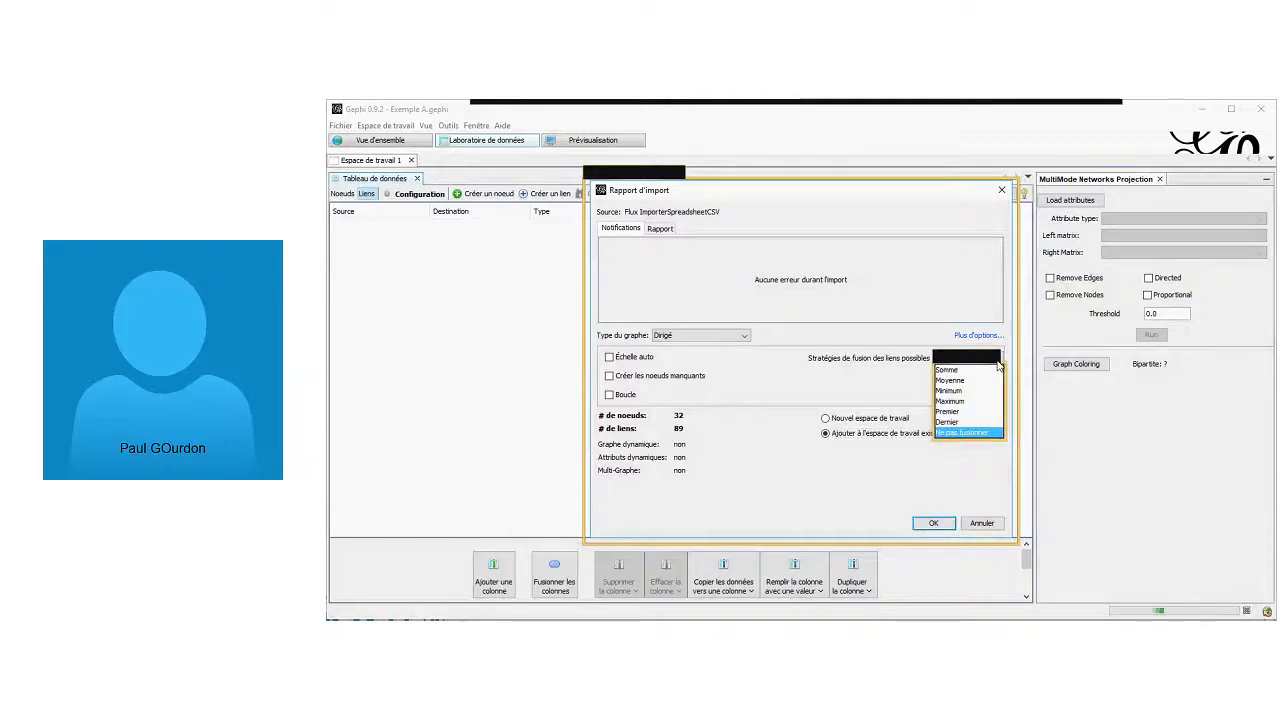
left_click(965, 434)
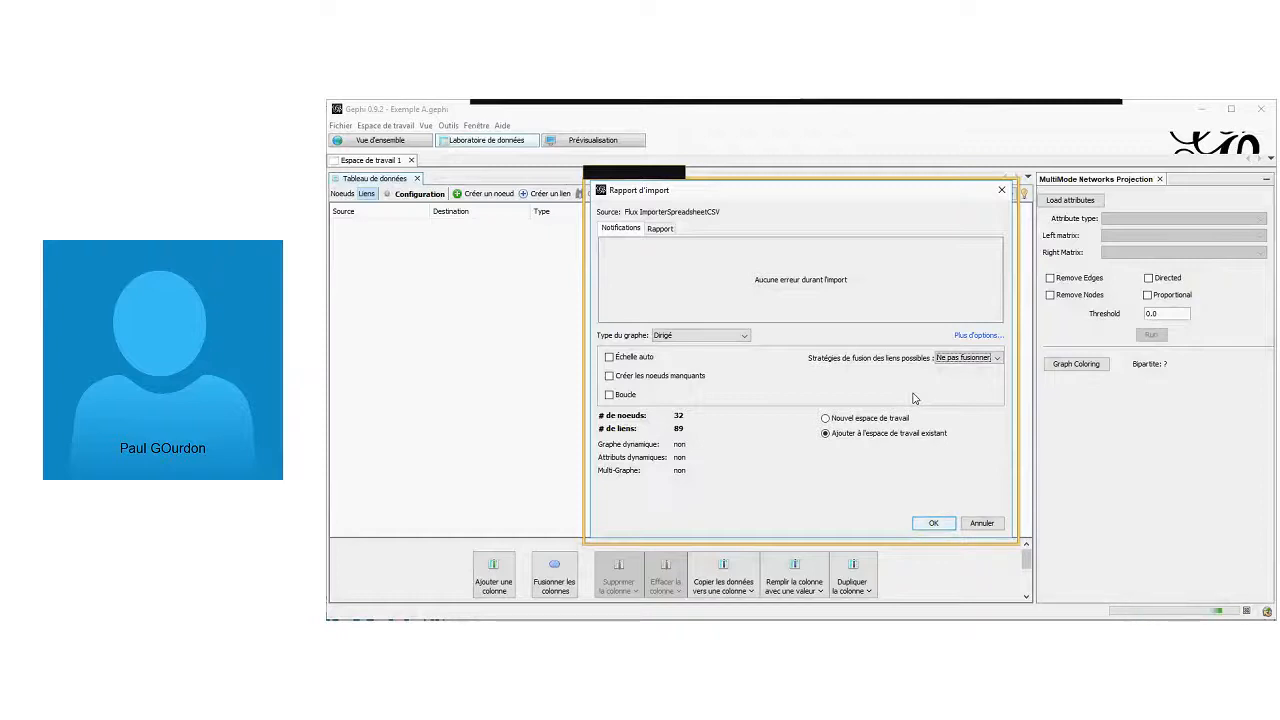
left_click(998, 360)
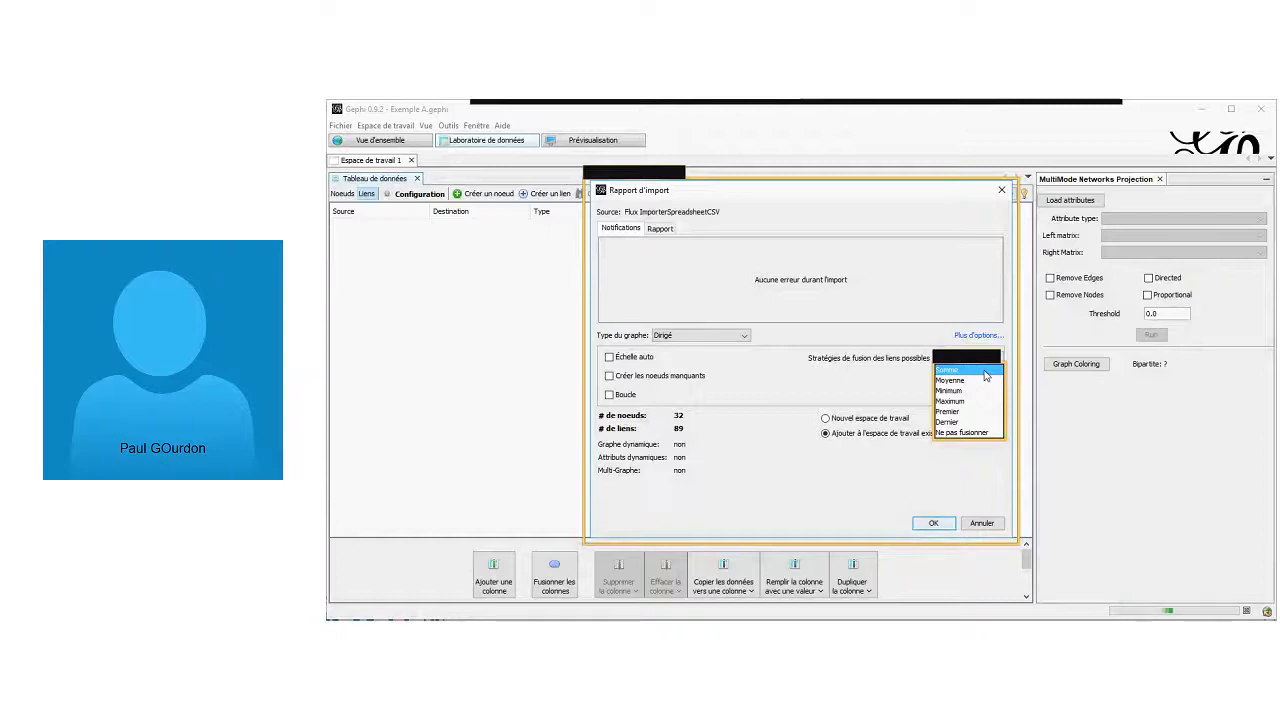
left_click(982, 434)
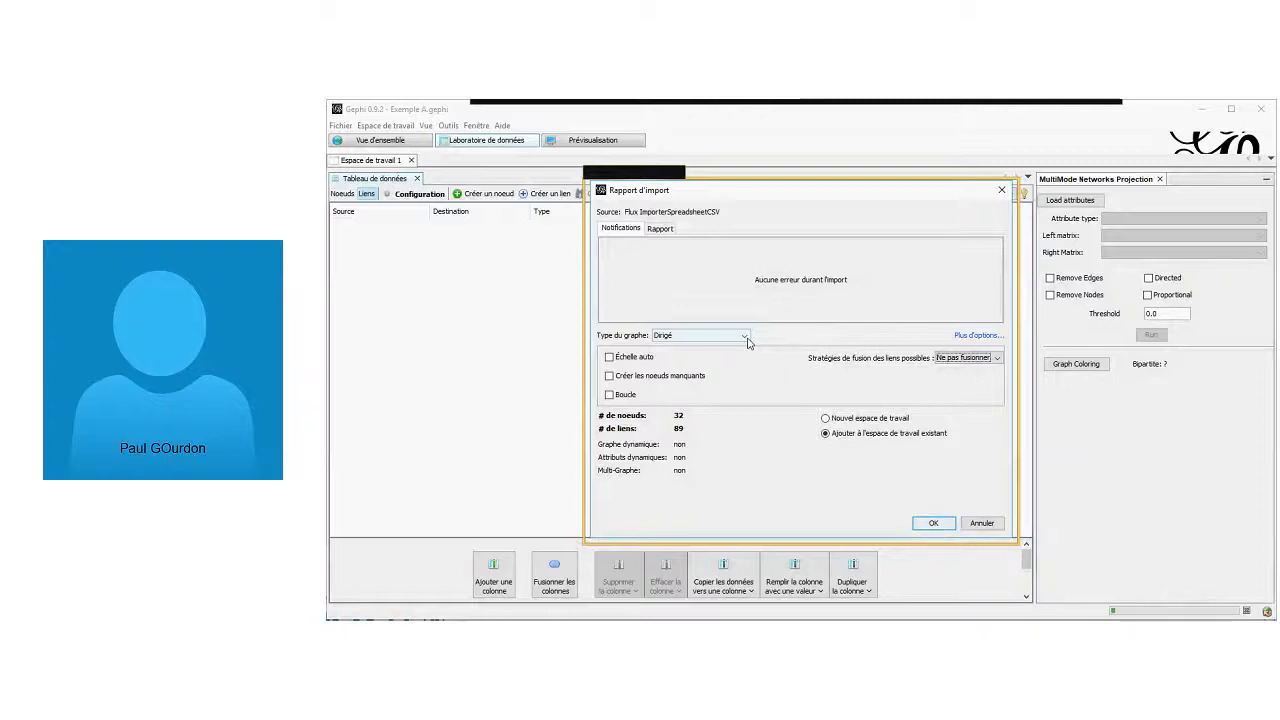
left_click(936, 524)
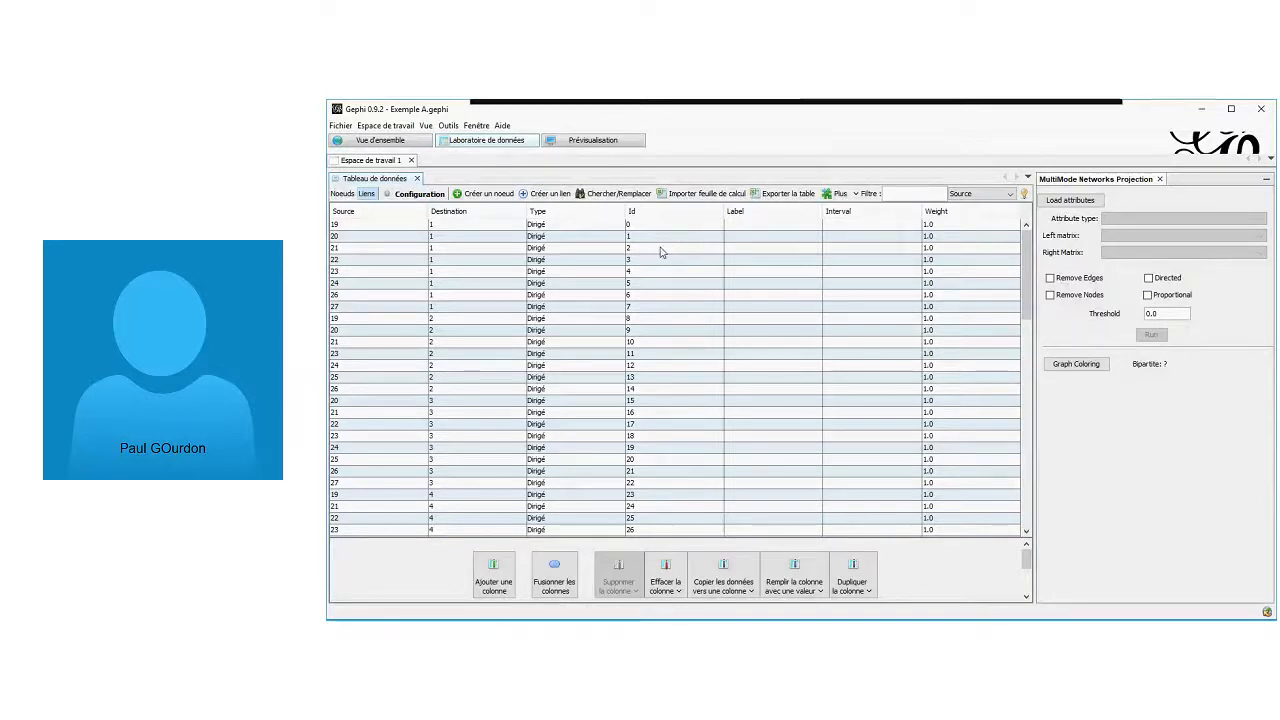
Look through the imported edge table from beginning to end and save the project
scroll(660, 252, "down", 13)
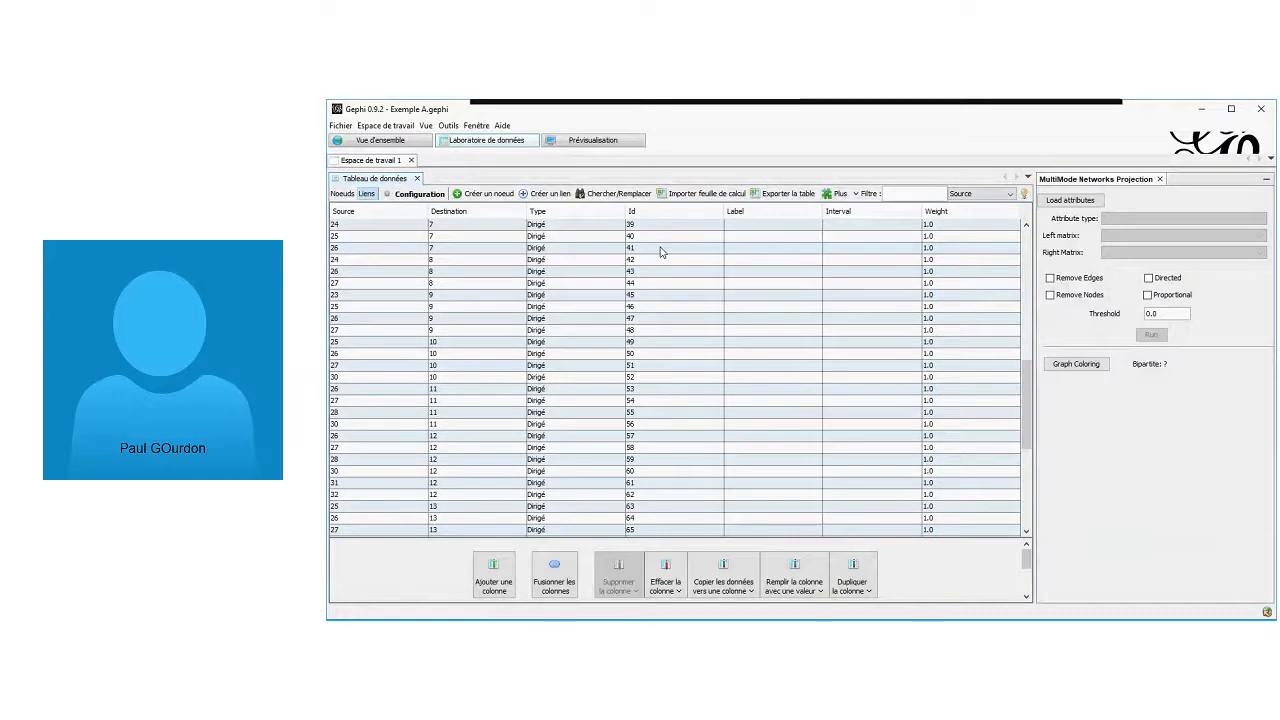
scroll(660, 254, "up", 13)
scroll(656, 290, "down", 20)
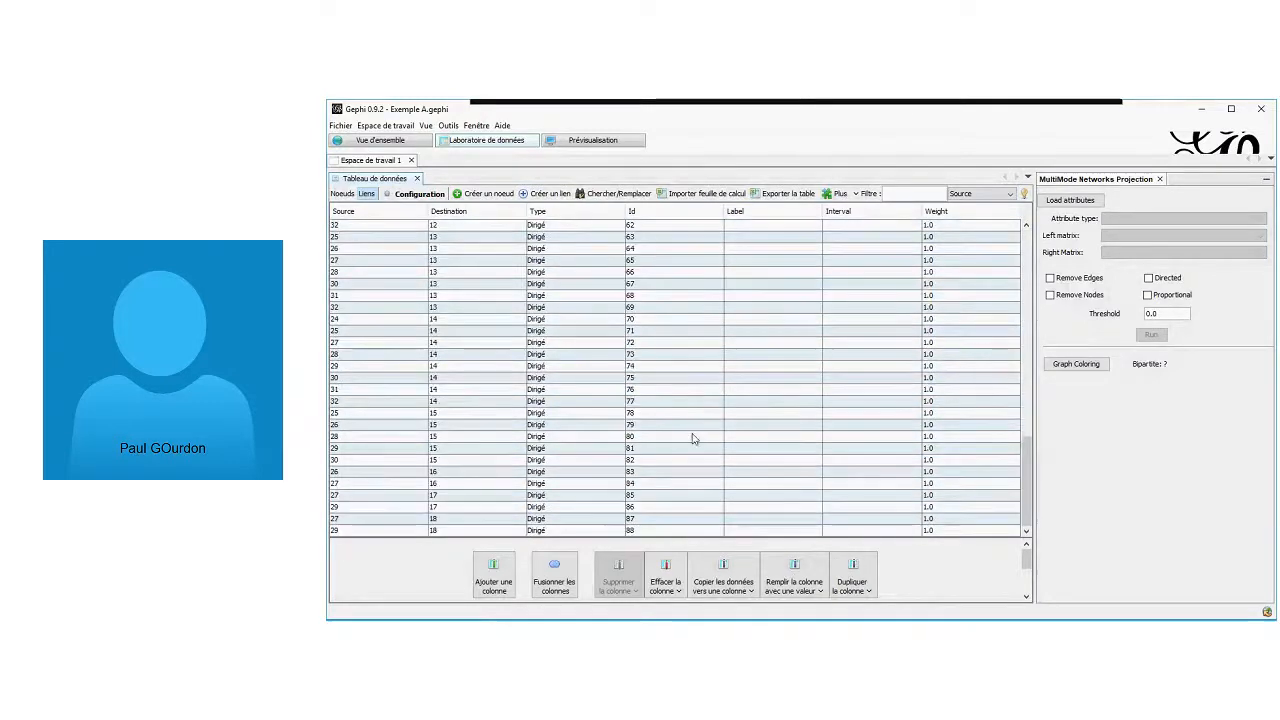
scroll(692, 442, "up", 20)
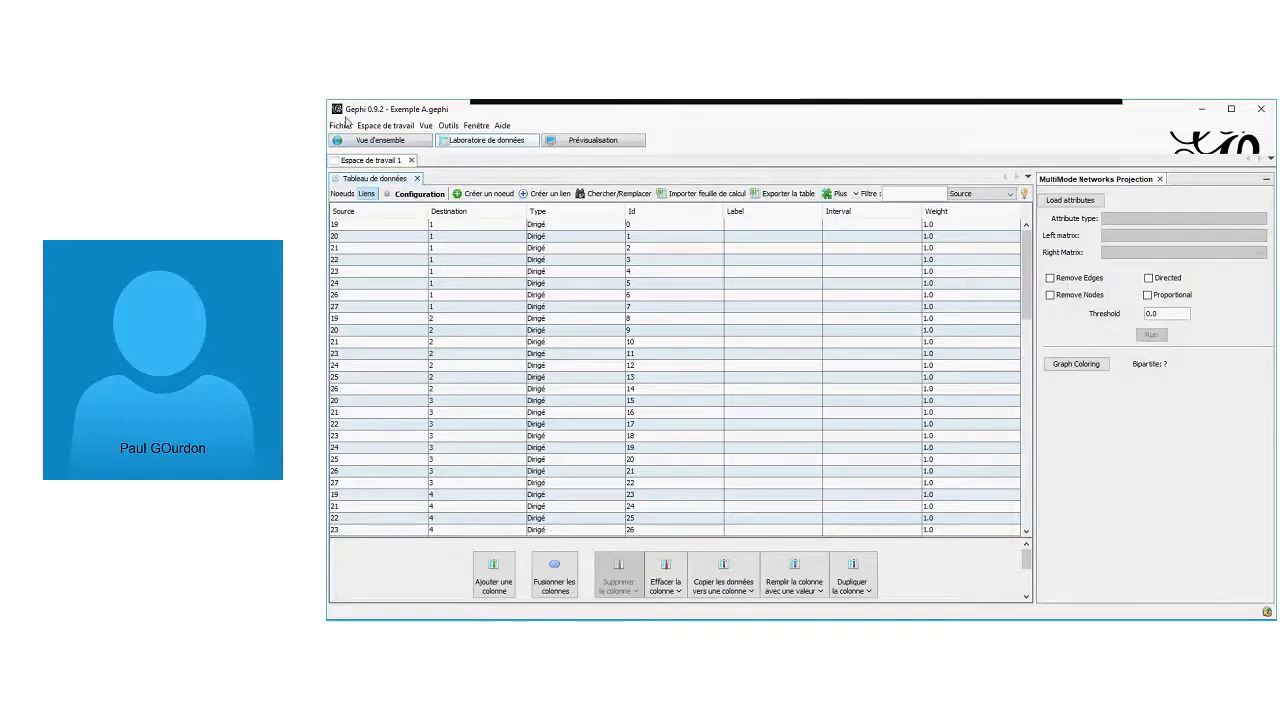
left_click(341, 125)
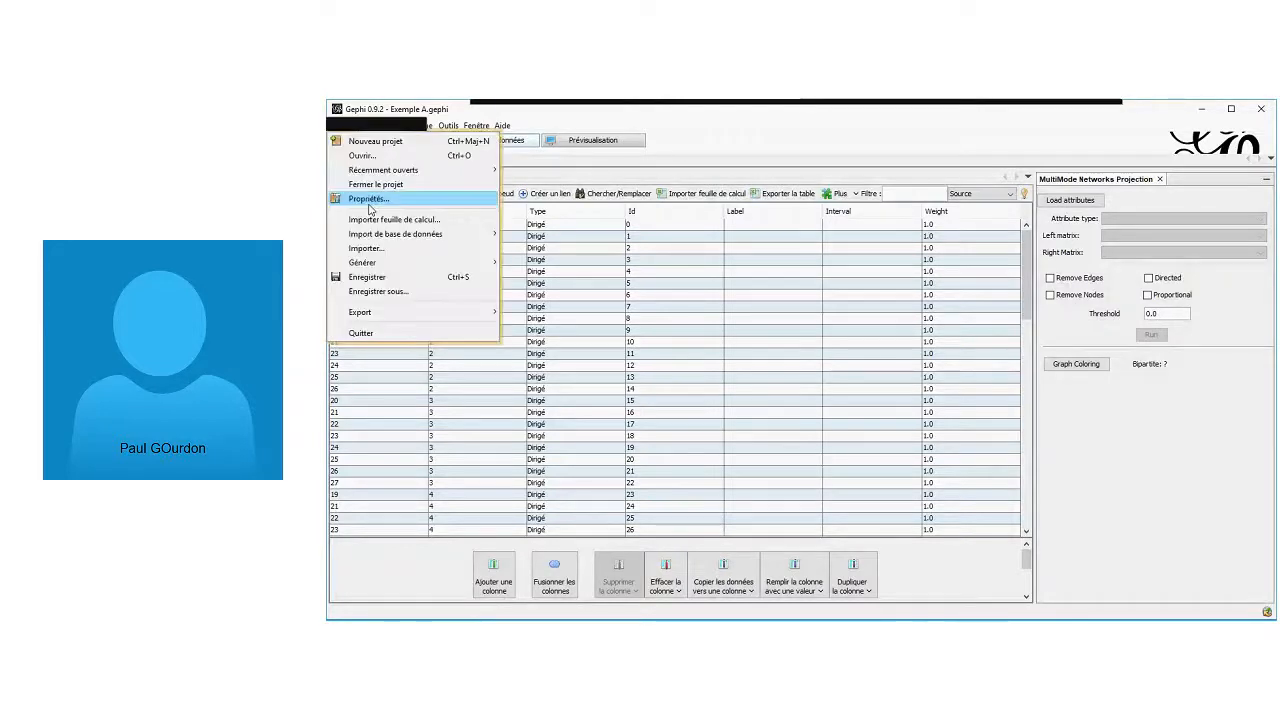
left_click(366, 194)
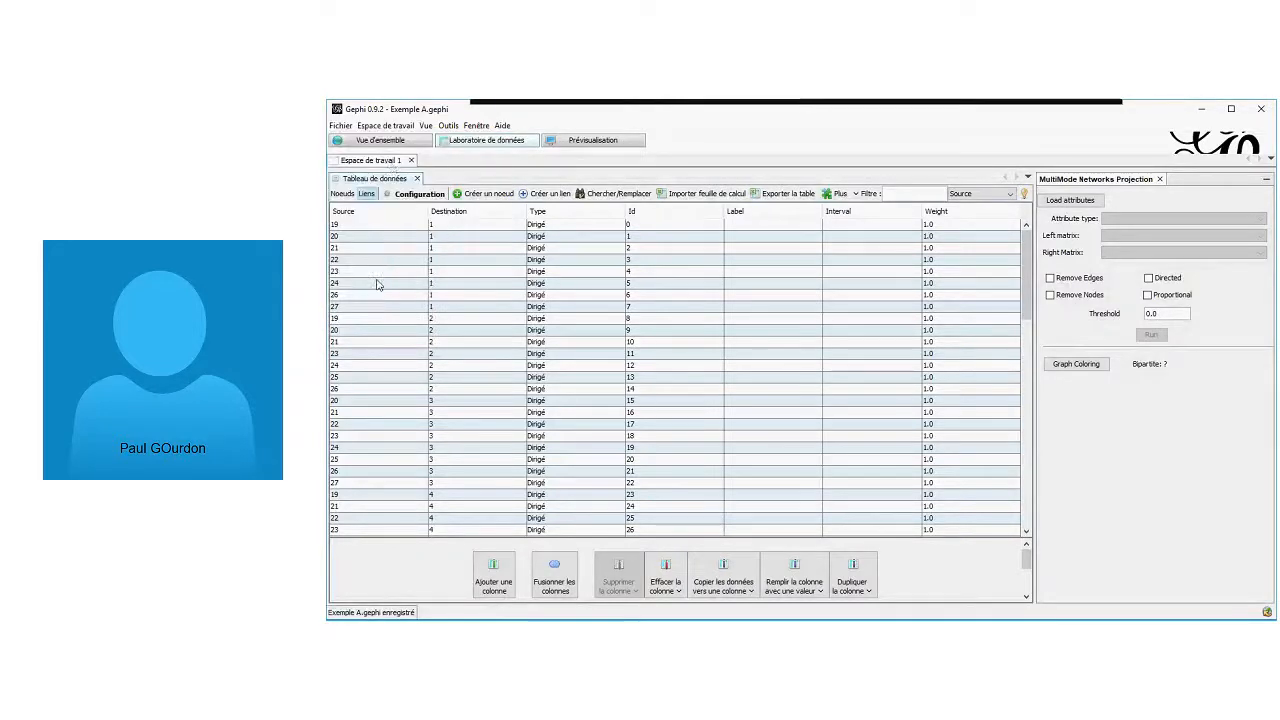
Show the graph in the overview, inspect the properties and attributes of its rightmost node, and close the node editor
left_click(381, 141)
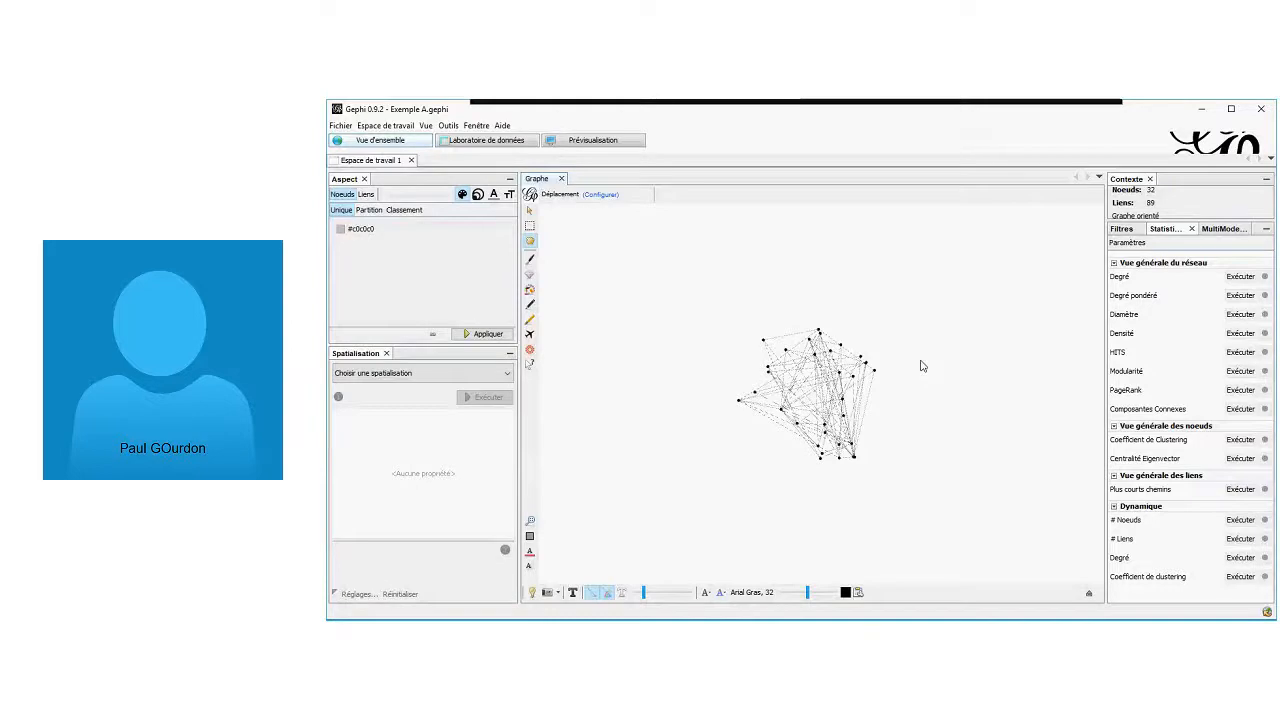
scroll(922, 366, "up", 1)
scroll(850, 405, "up", 3)
scroll(614, 366, "up", 3)
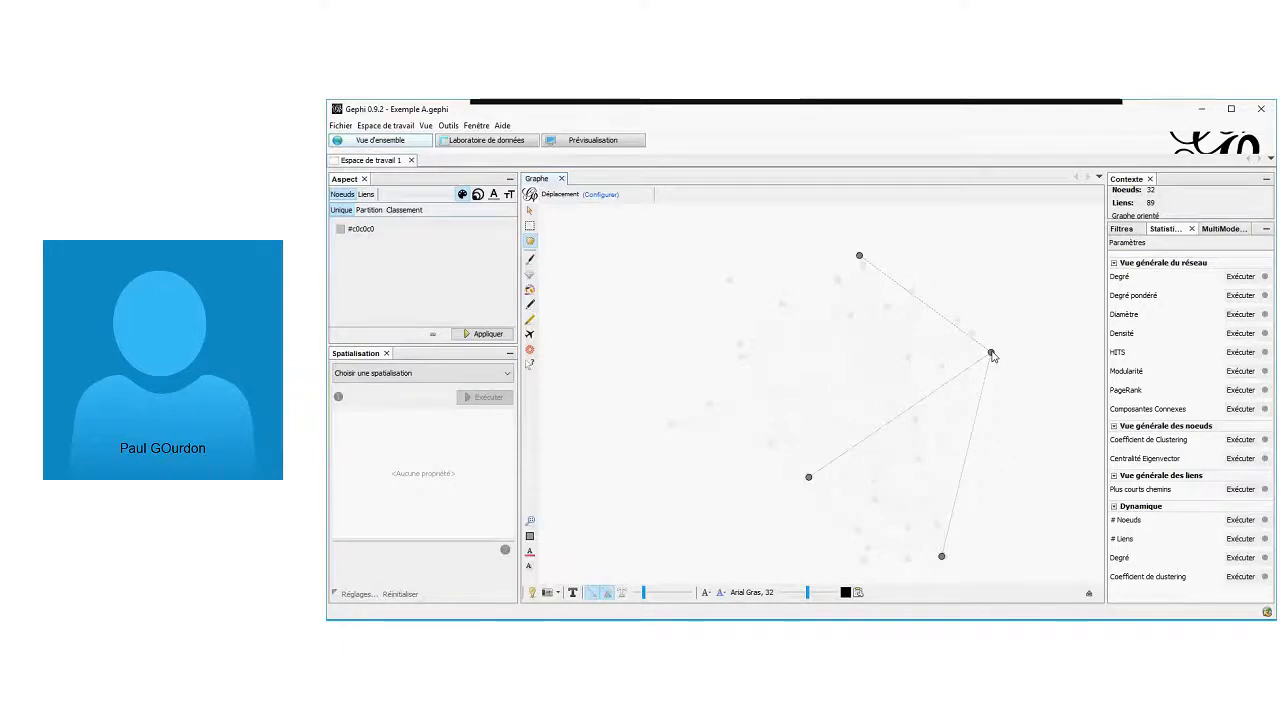
left_click(530, 364)
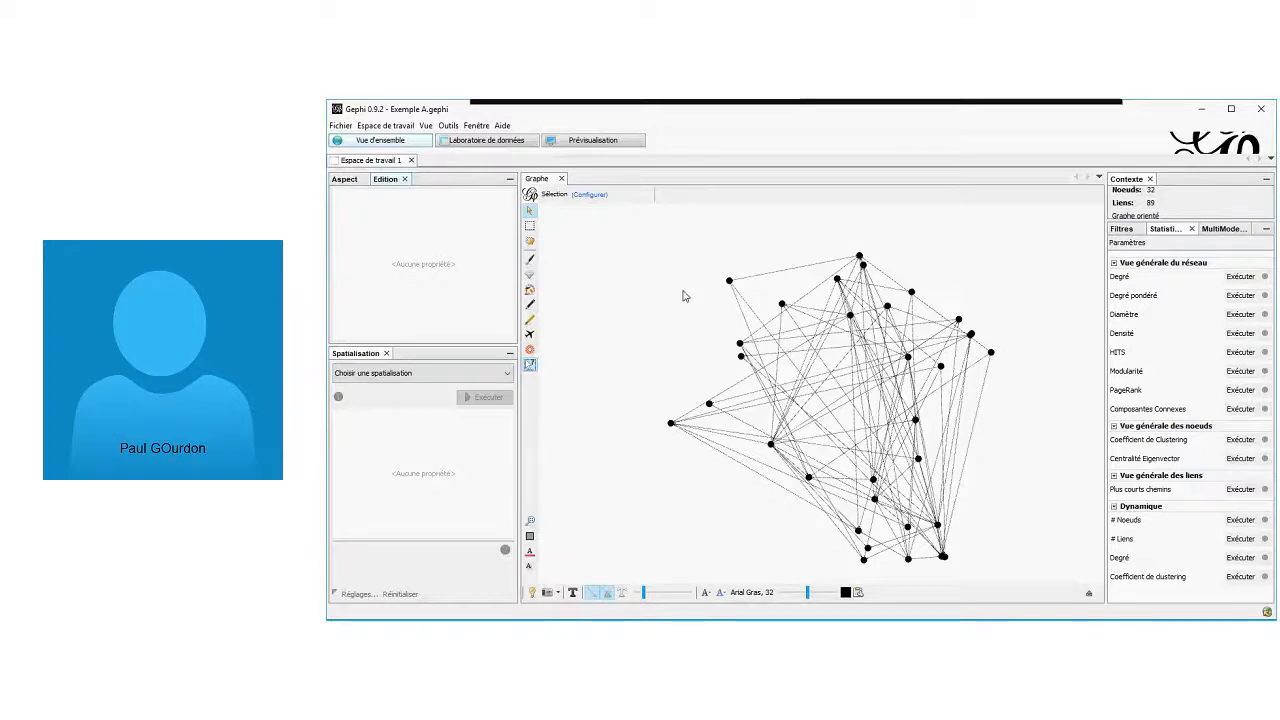
left_click(990, 353)
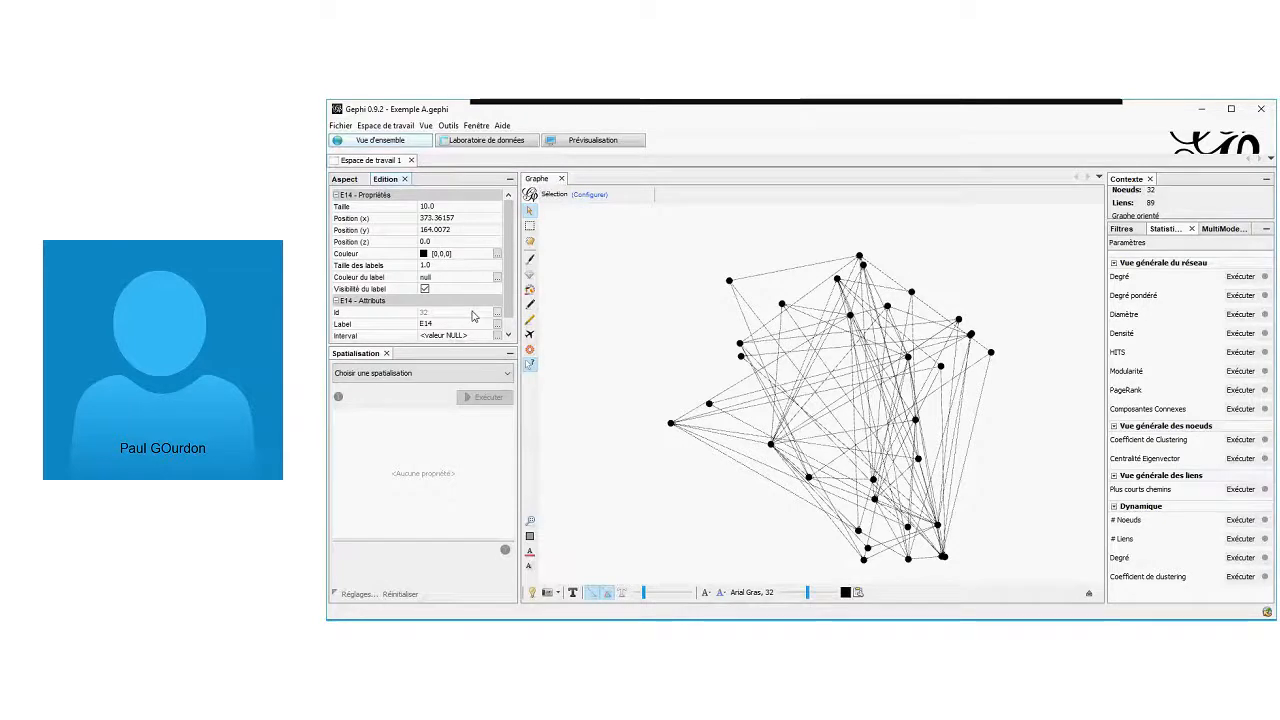
scroll(474, 316, "down", 1)
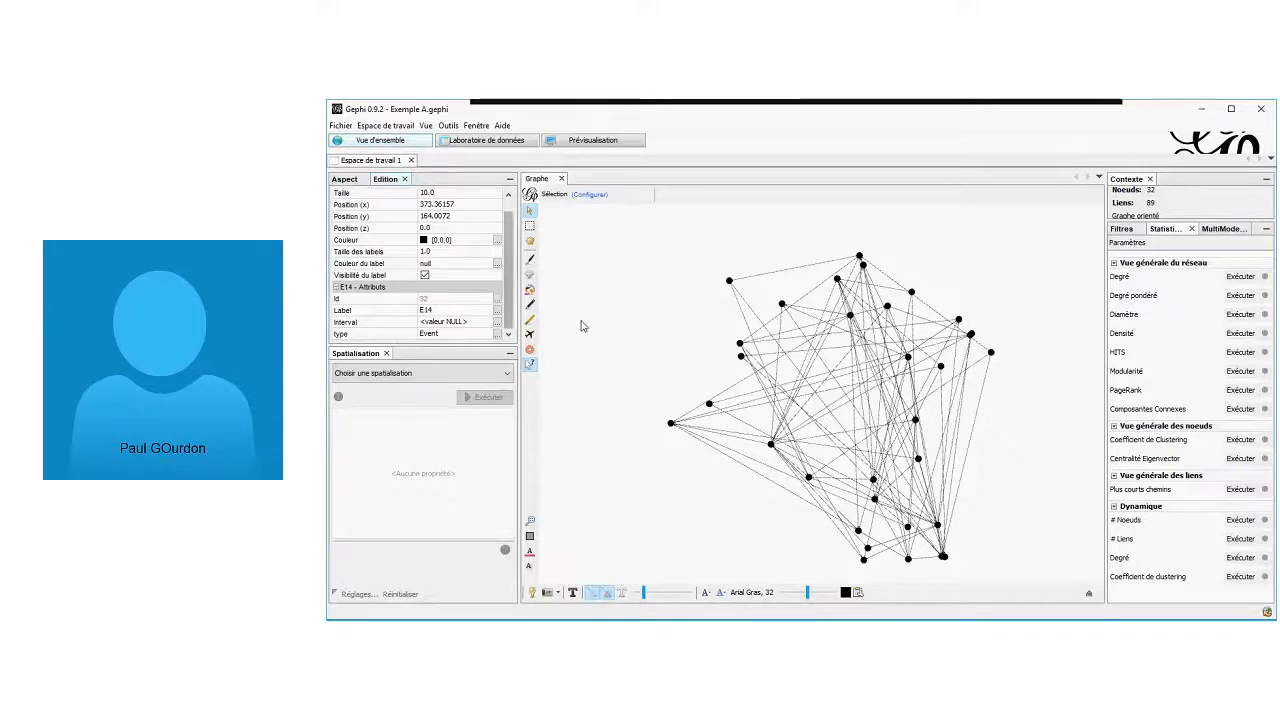
scroll(460, 235, "up", 1)
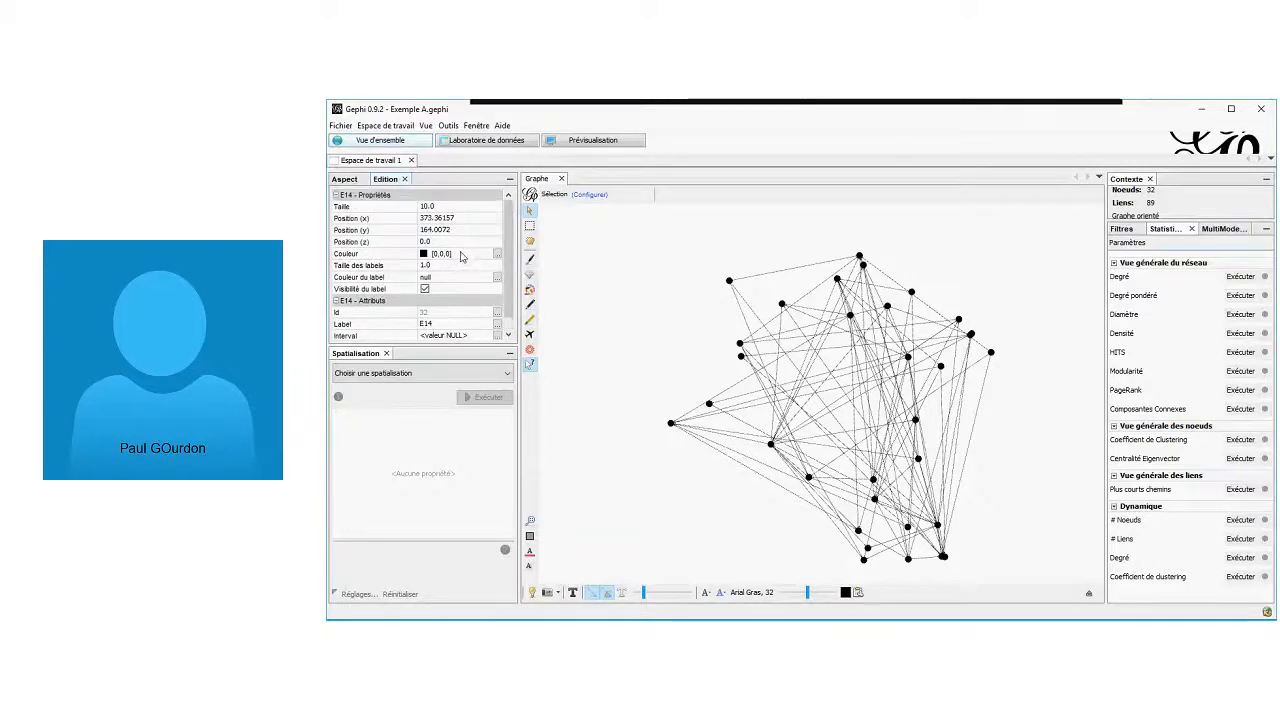
left_click(405, 179)
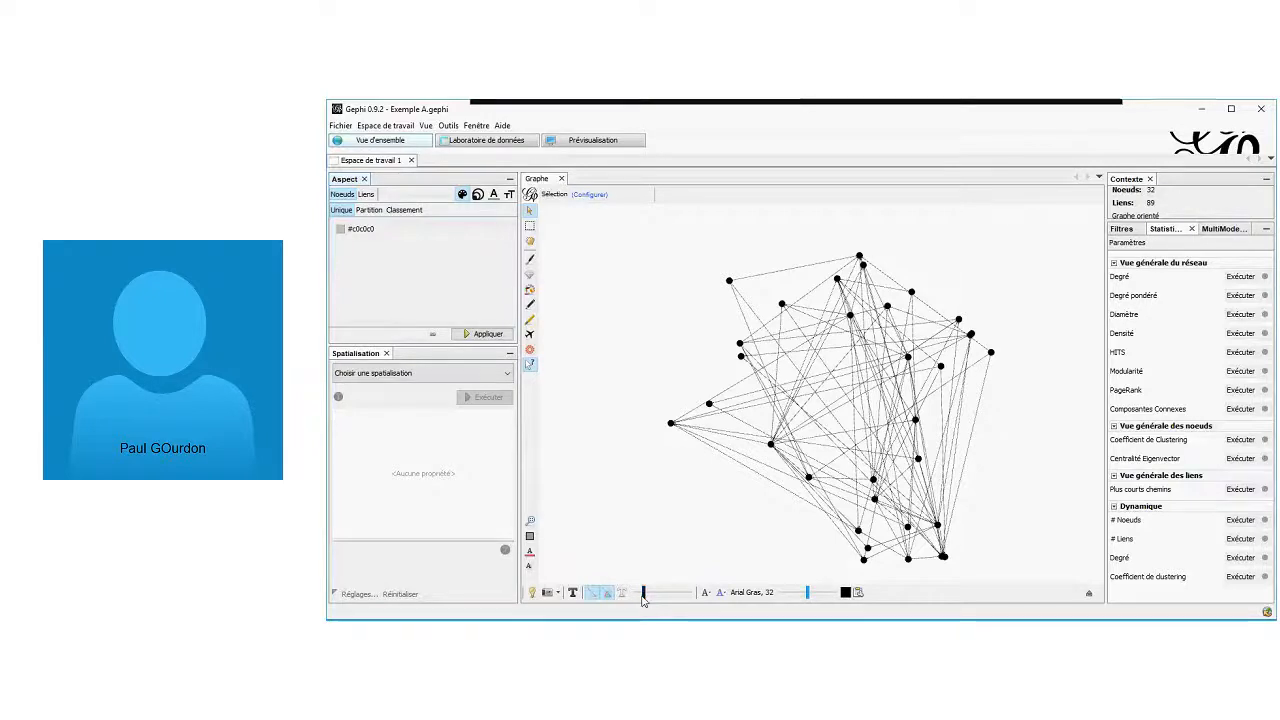
mouse_move(643, 597)
left_mouse_down()
mouse_move(671, 597)
mouse_move(643, 597)
left_mouse_up()
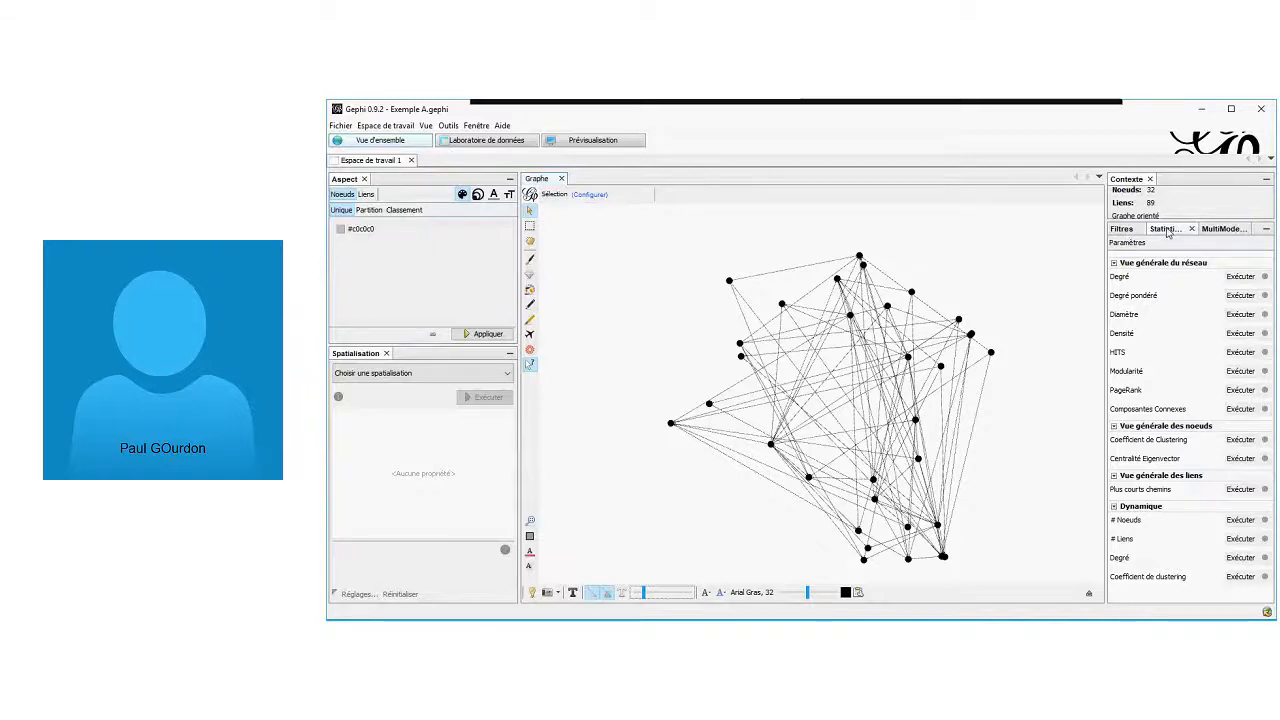
left_click(1122, 229)
left_click(1163, 229)
Color the nodes by a partition on the type attribute and turn off coloring the edges by their source node
left_click(369, 210)
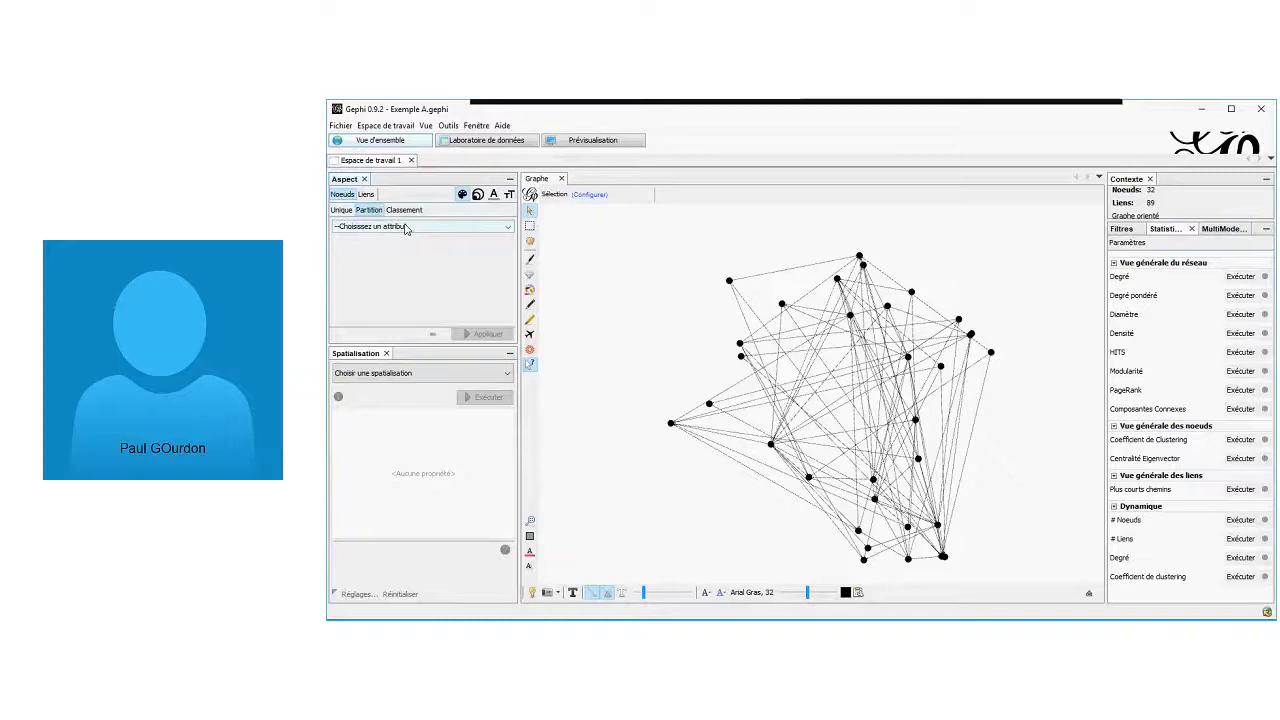
left_click(405, 227)
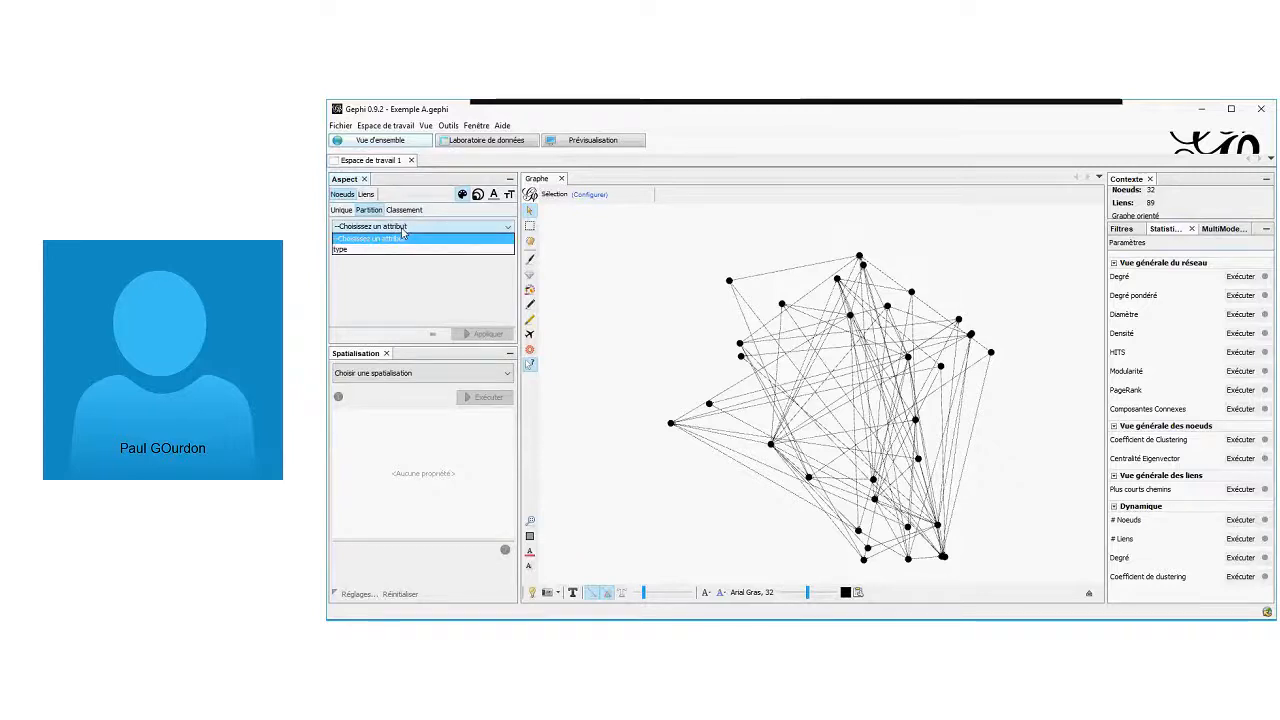
left_click(352, 251)
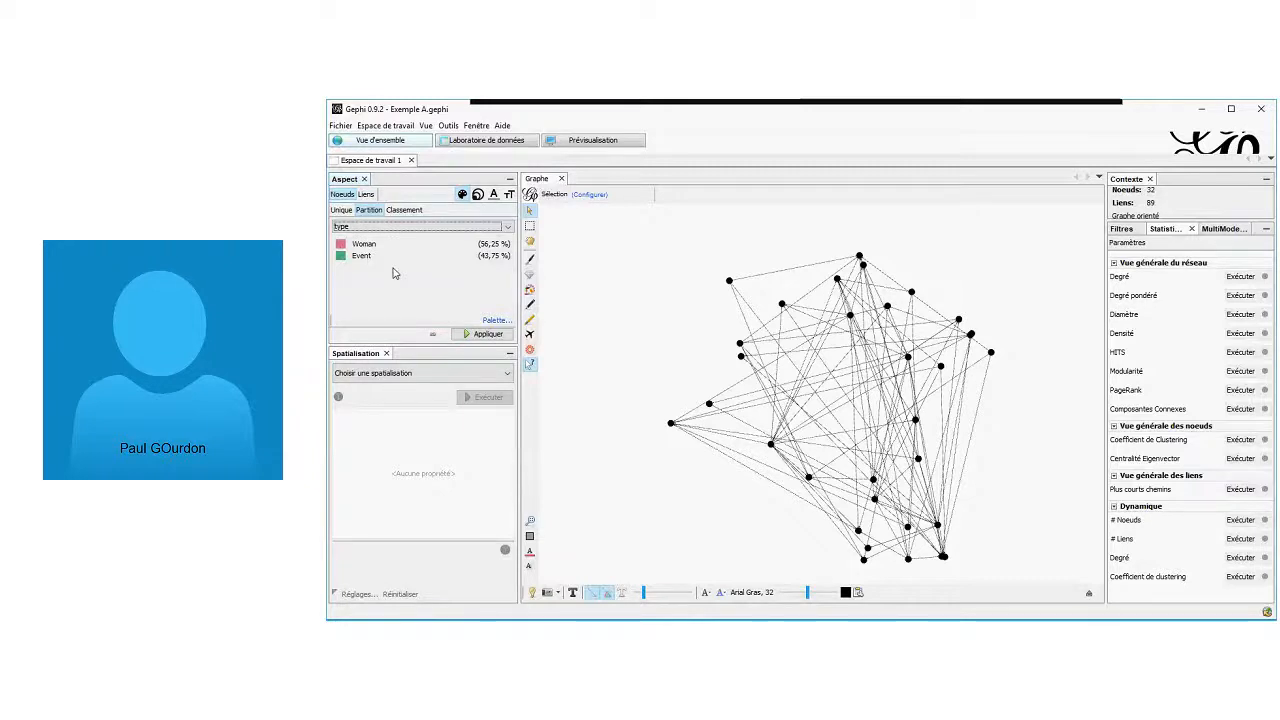
left_click(466, 338)
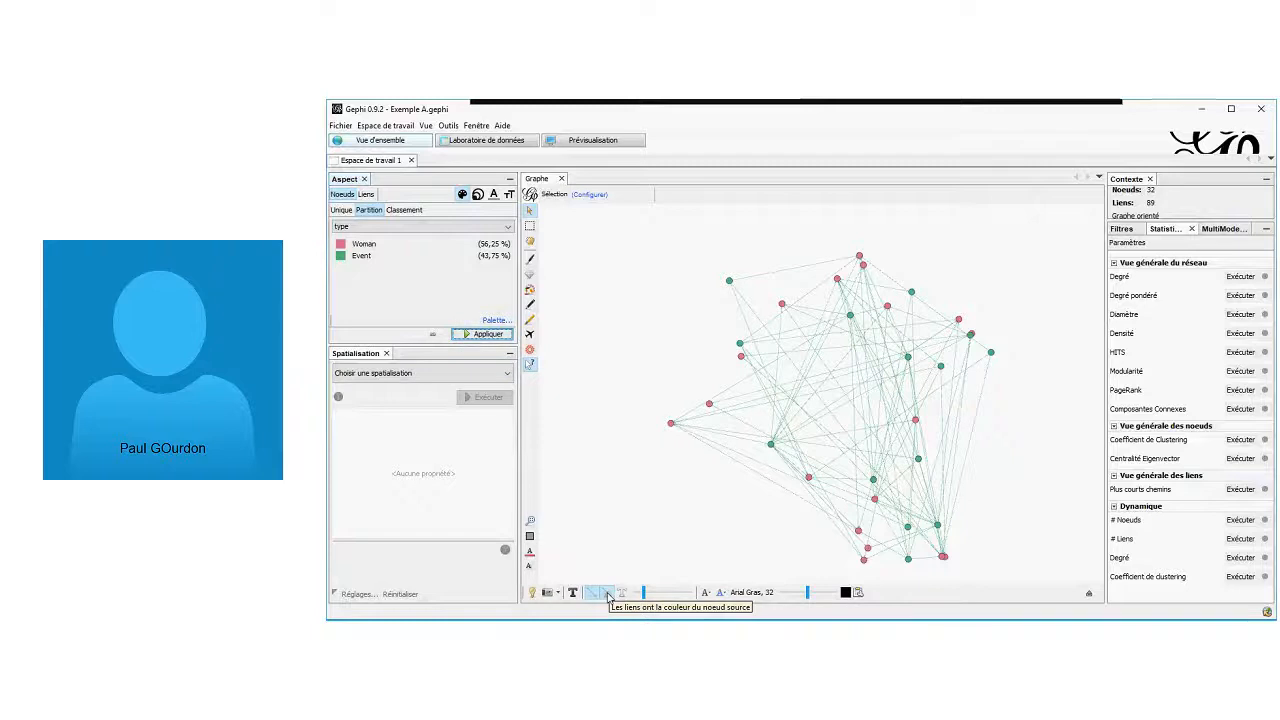
left_click(607, 594)
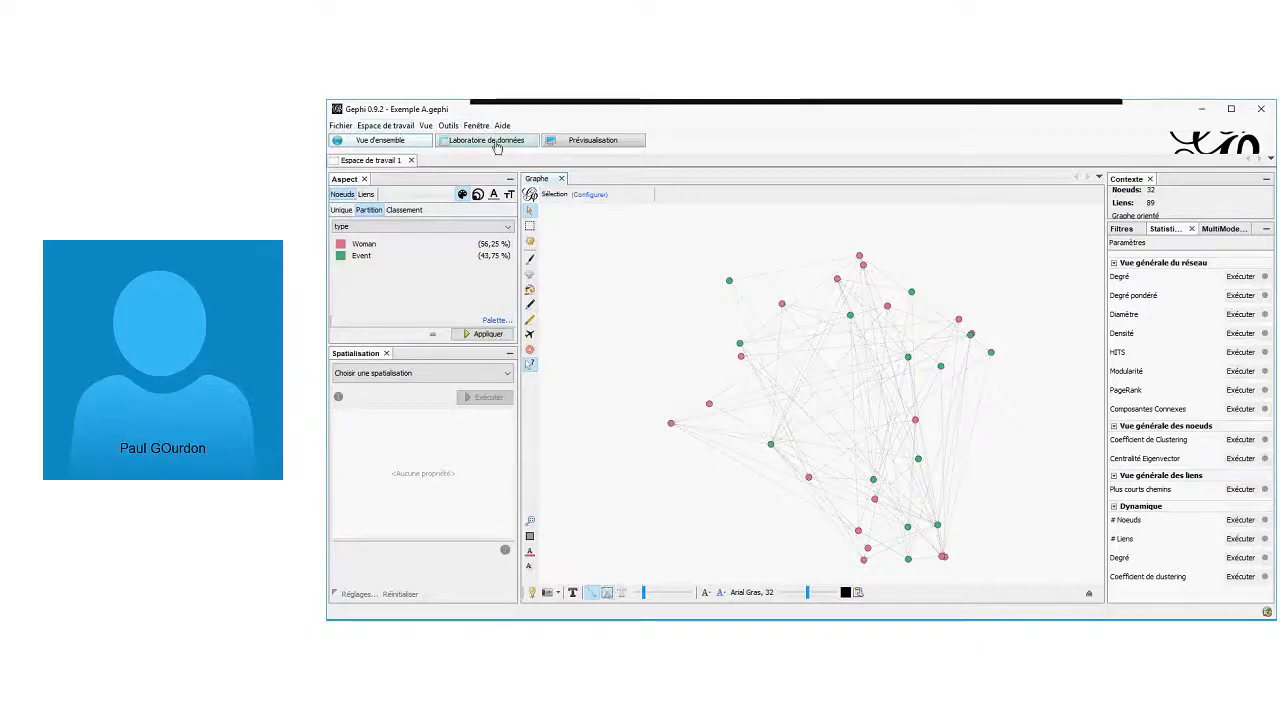
left_click(341, 126)
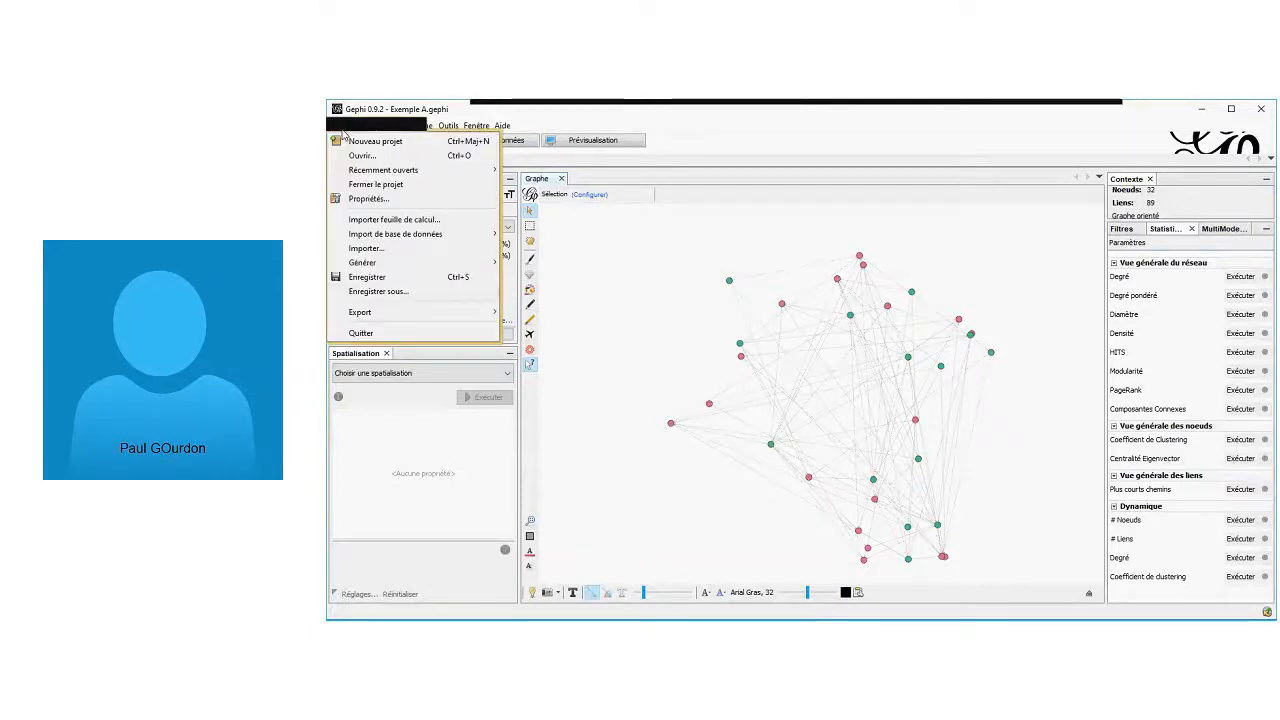
mouse_move(400, 127)
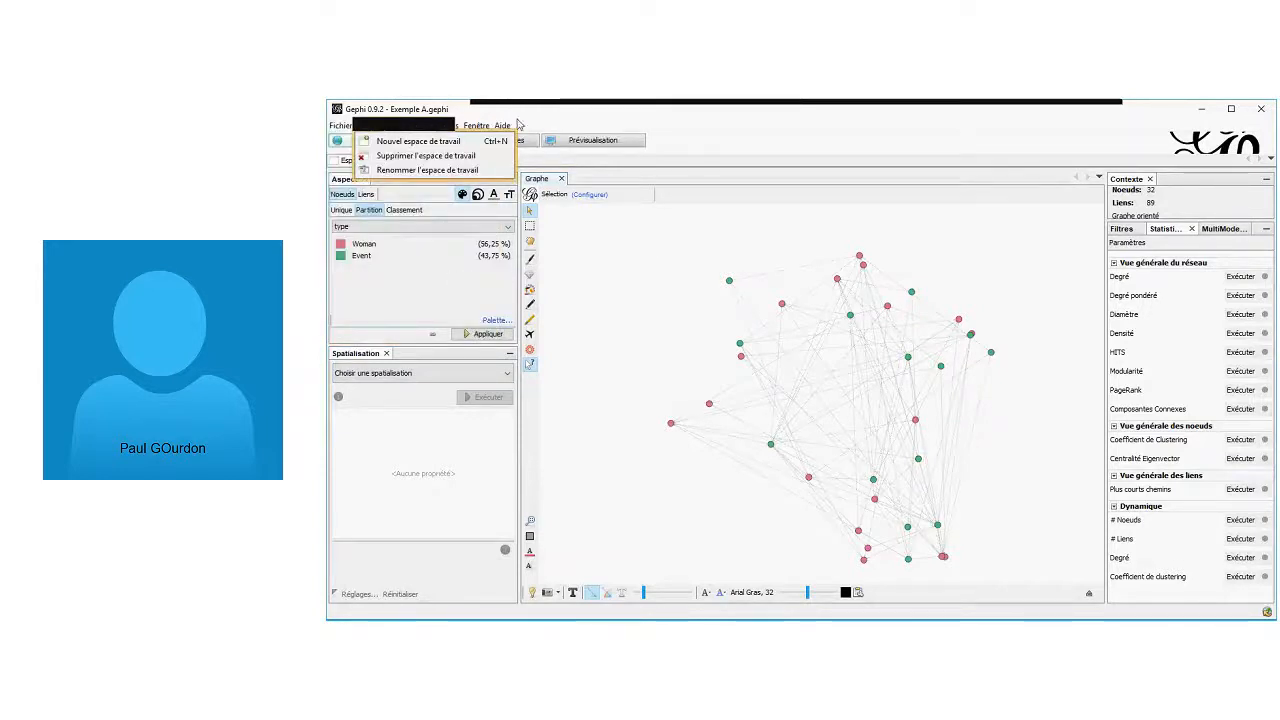
left_click(703, 129)
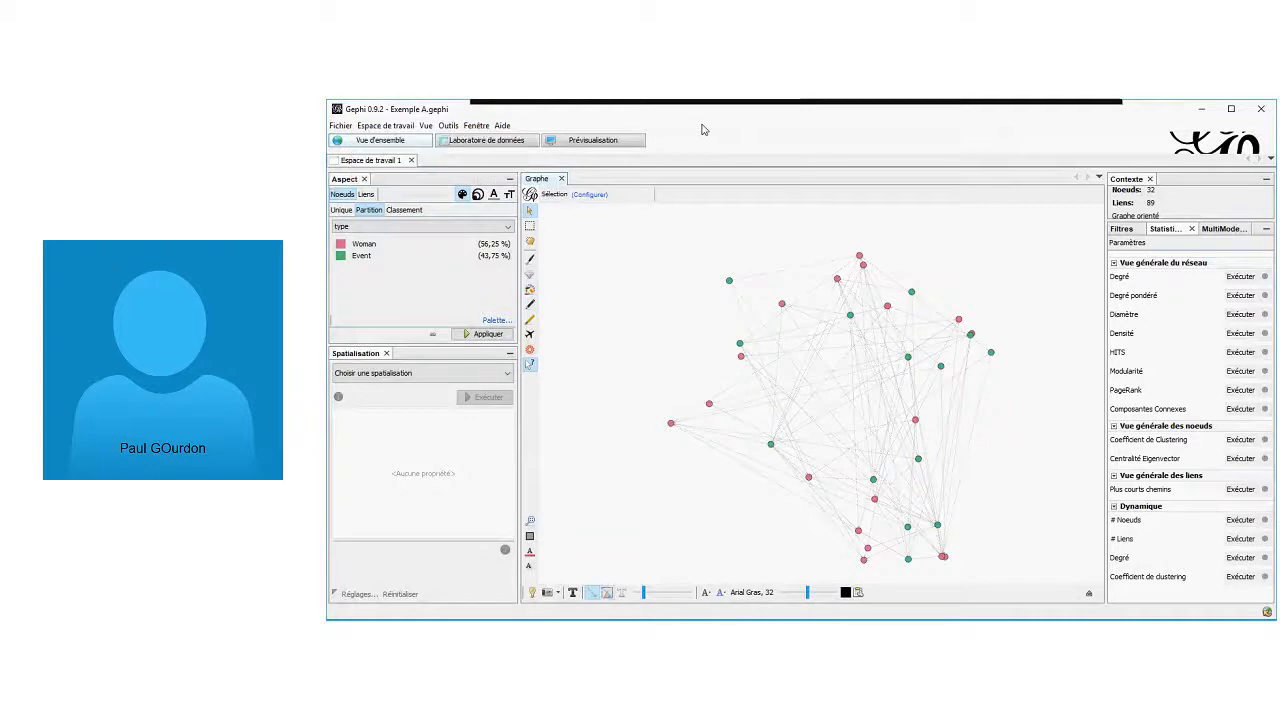
Browse the list of available extension modules from beginning to end
left_click(449, 127)
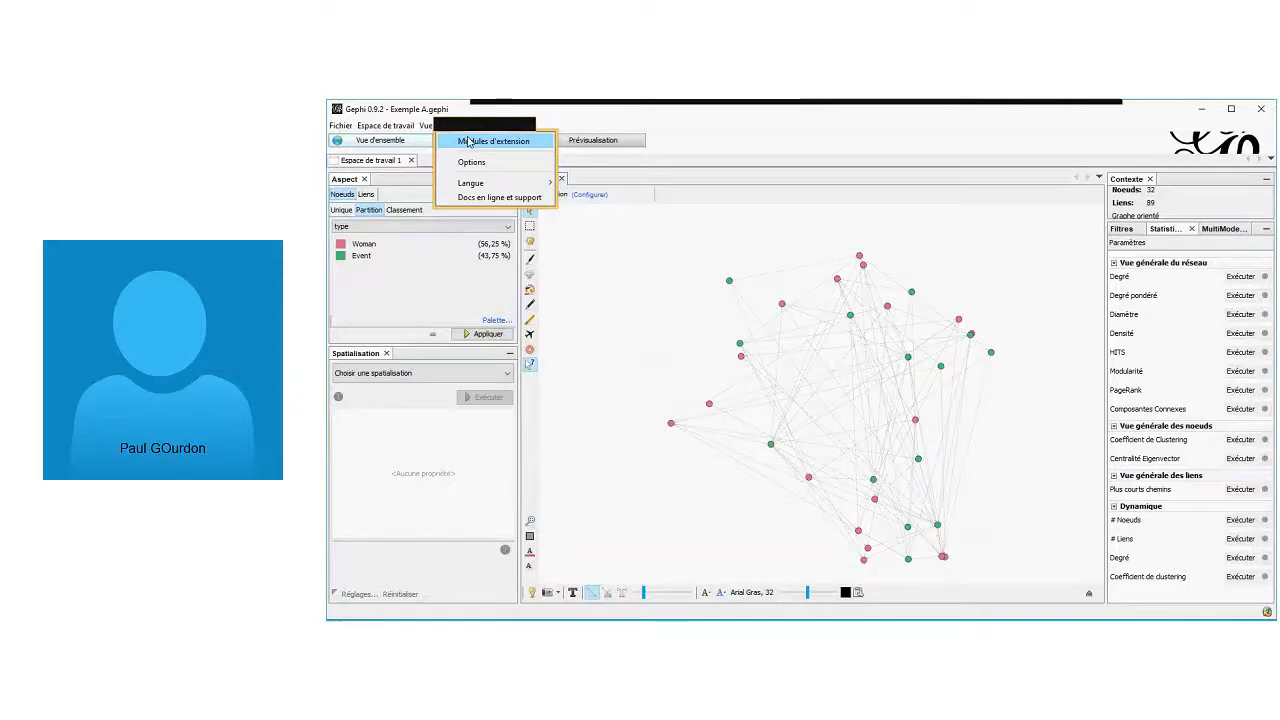
left_click(470, 142)
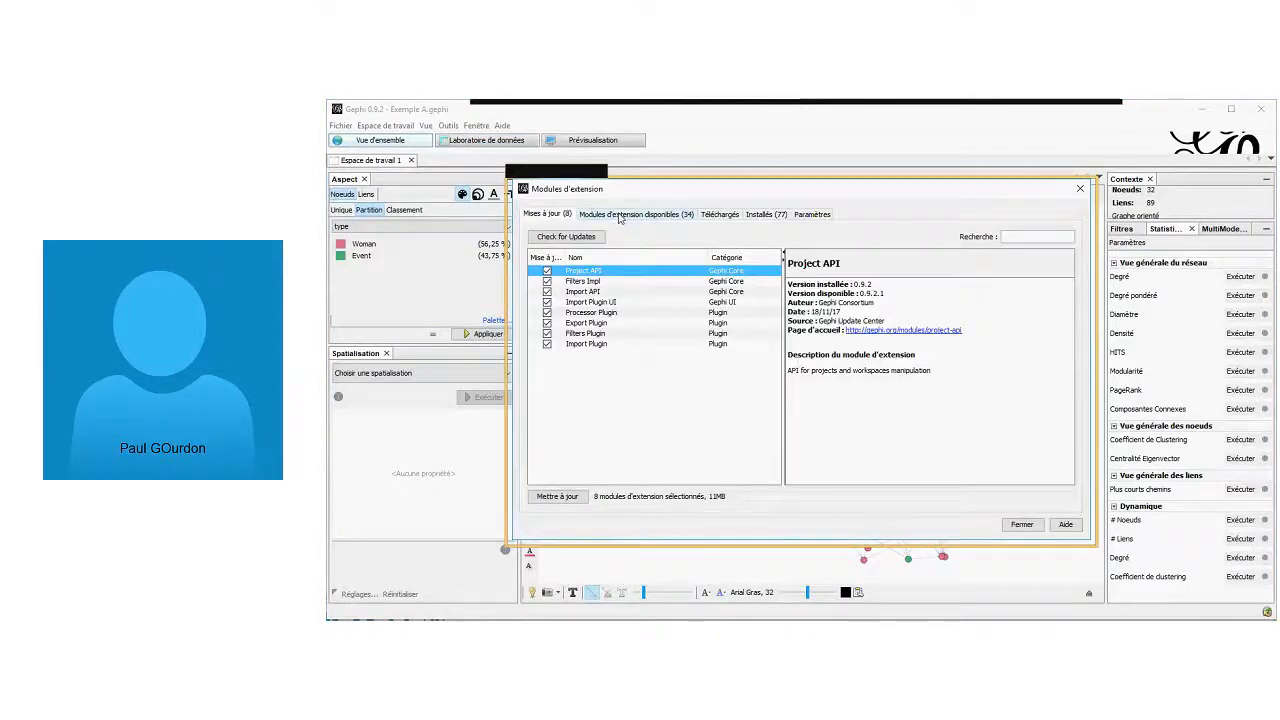
left_click(619, 216)
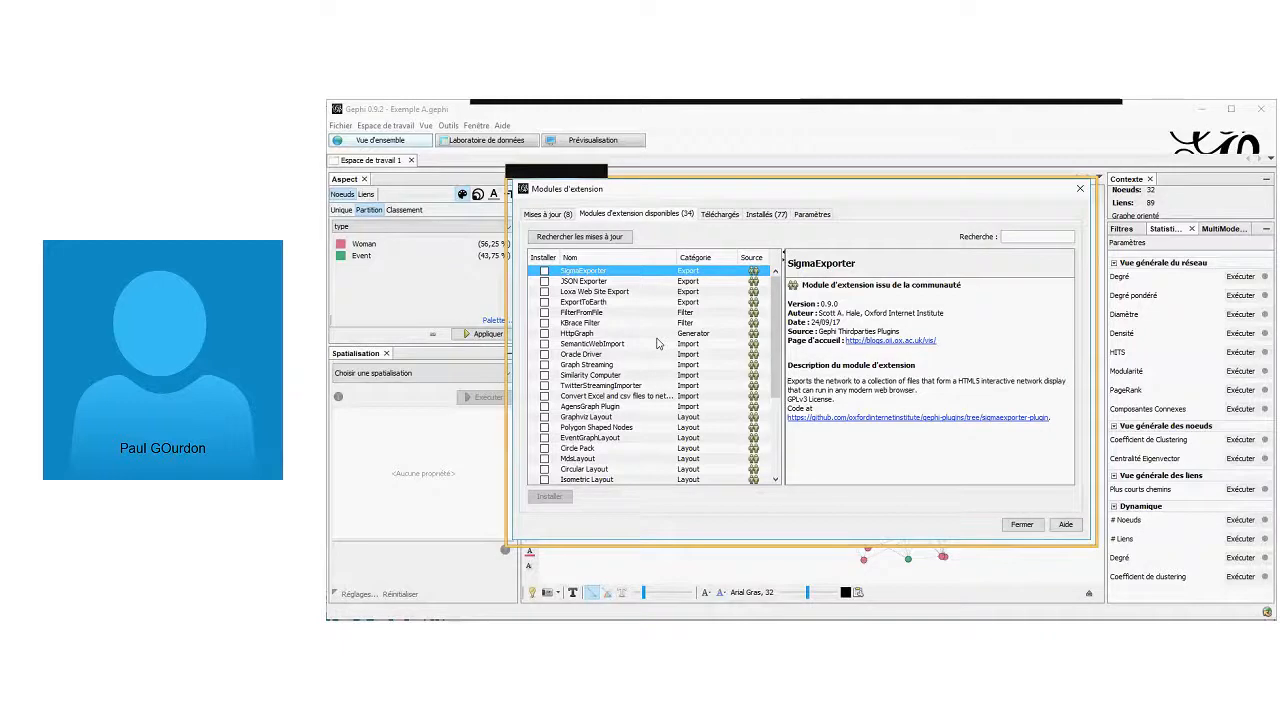
scroll(660, 350, "down", 5)
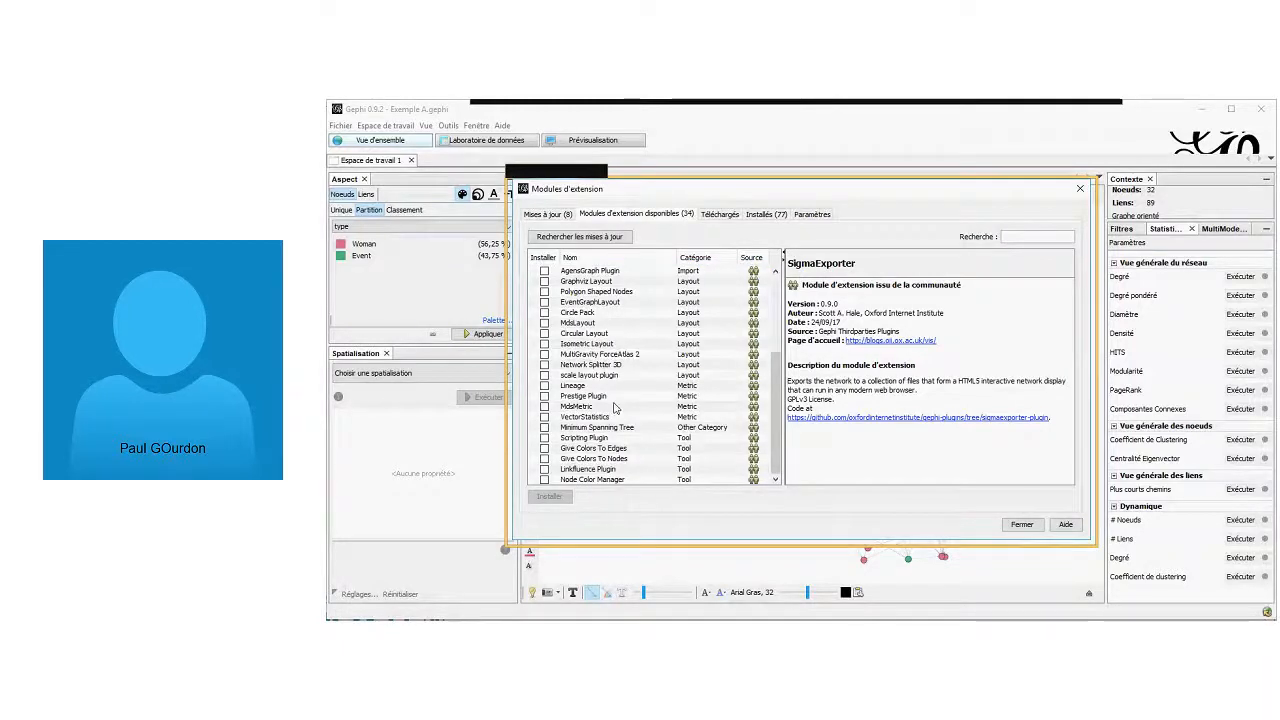
scroll(615, 407, "up", 5)
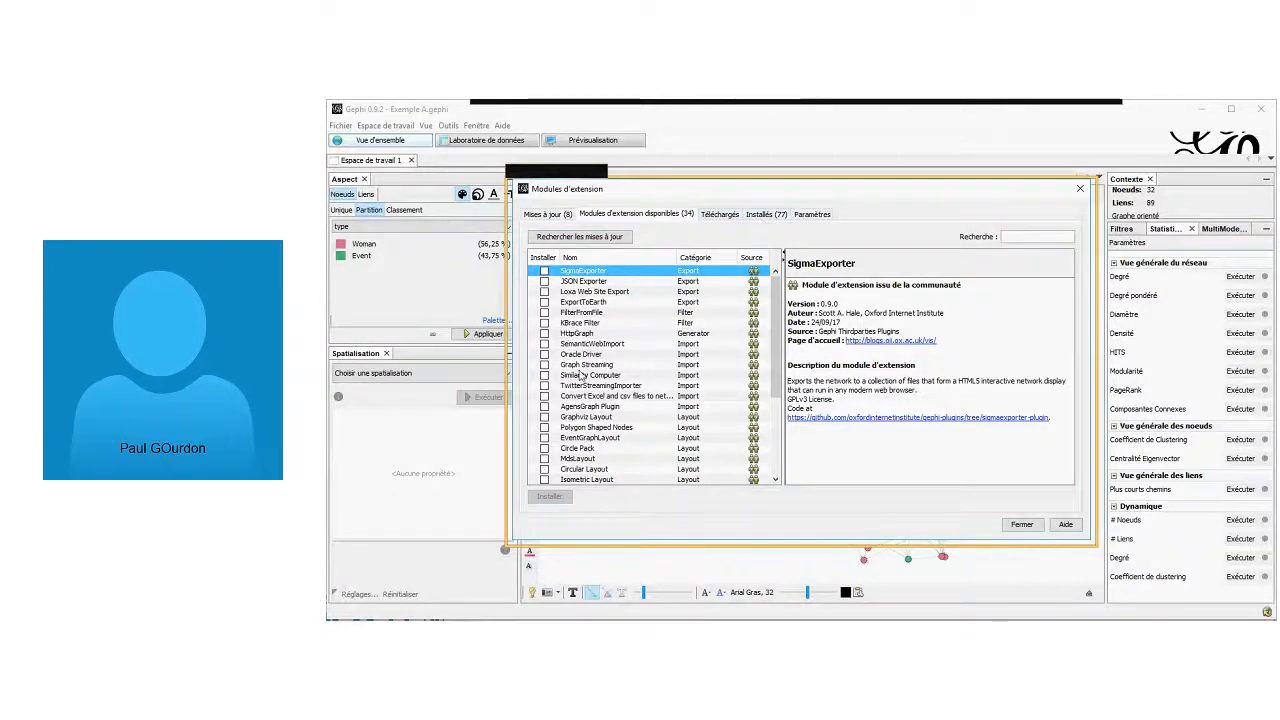
scroll(685, 287, "down", 1)
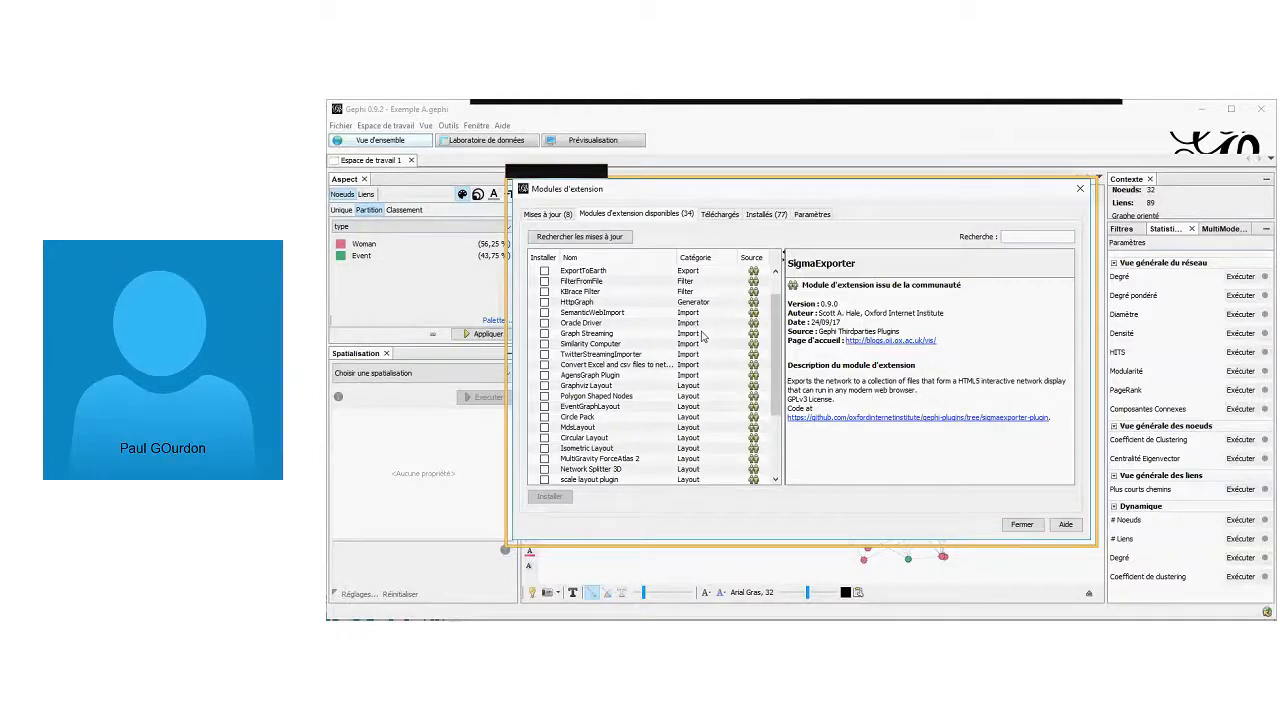
scroll(702, 337, "down", 4)
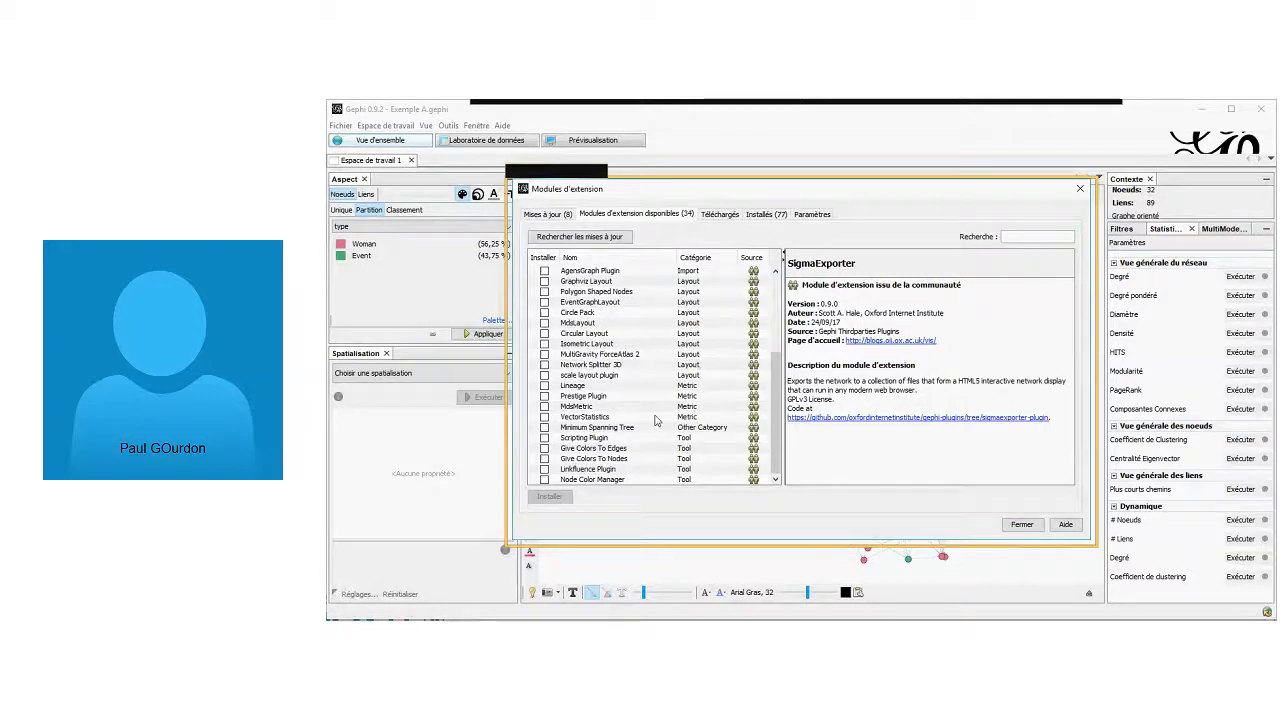
Check the downloaded and installed modules, read the description of MultimodeNetworksTransformationPlugin, and close the extension manager
left_click(719, 214)
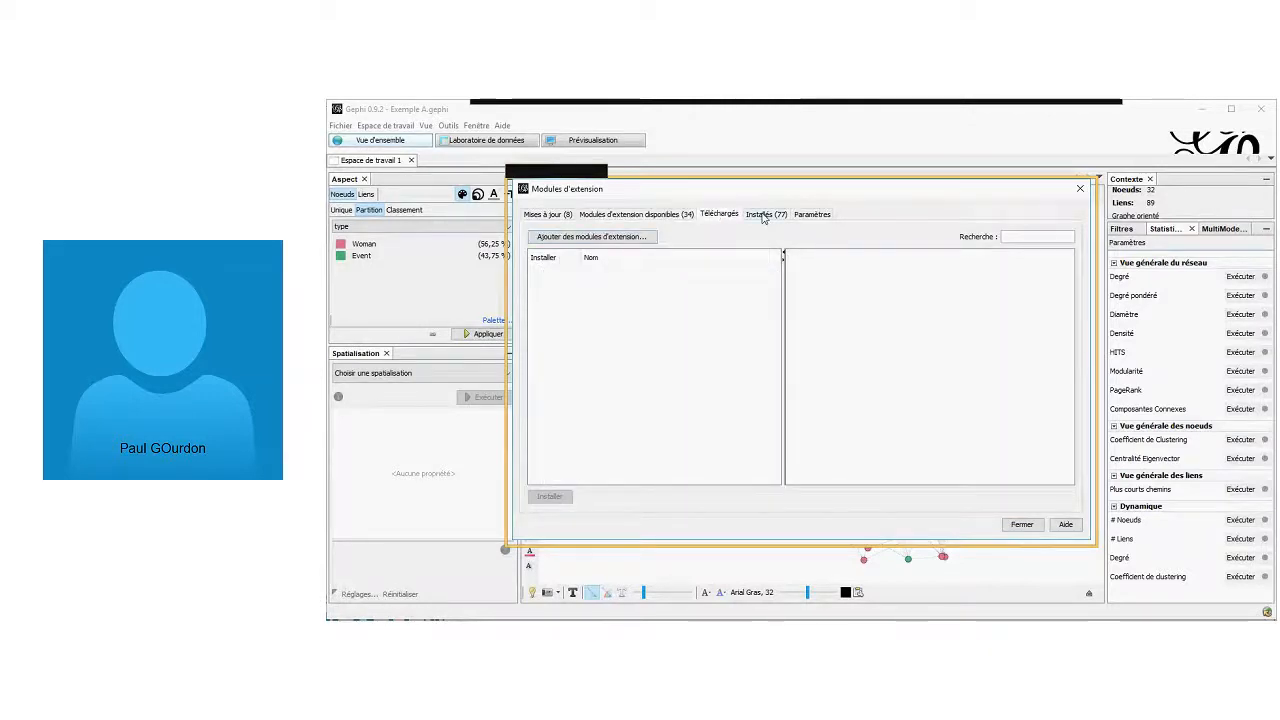
left_click(762, 216)
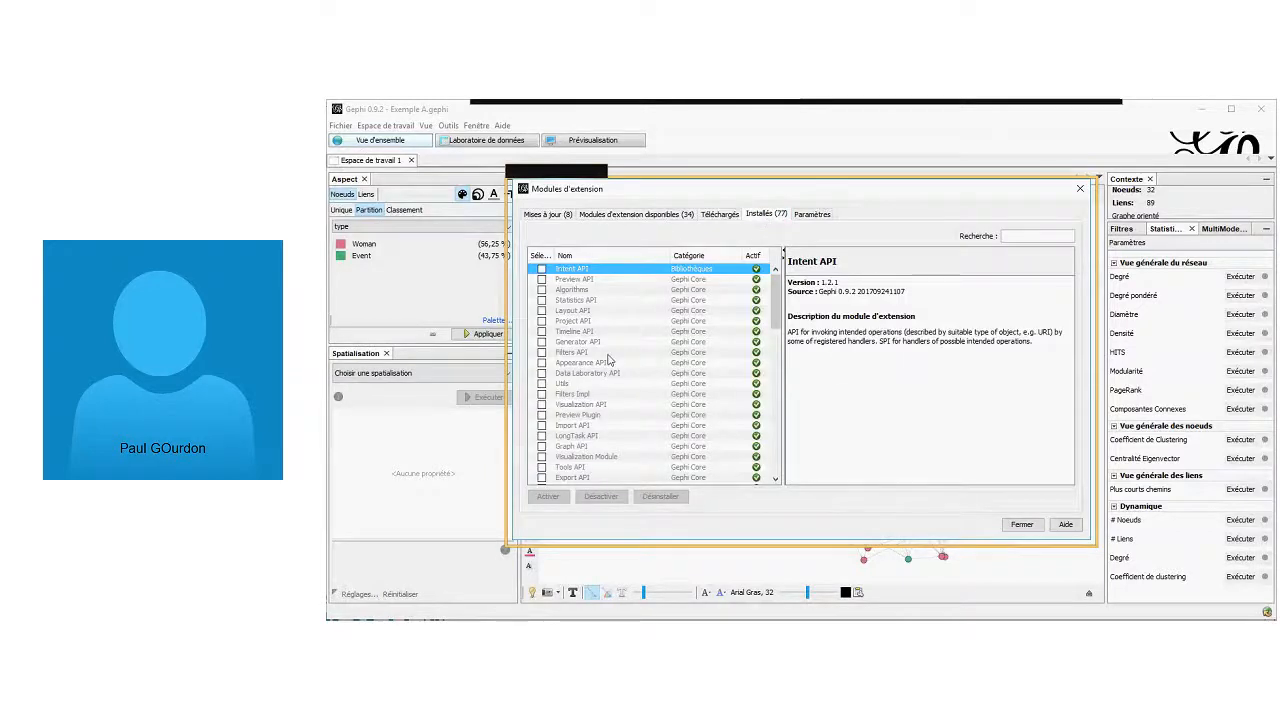
scroll(608, 360, "down", 8)
scroll(608, 360, "down", 10)
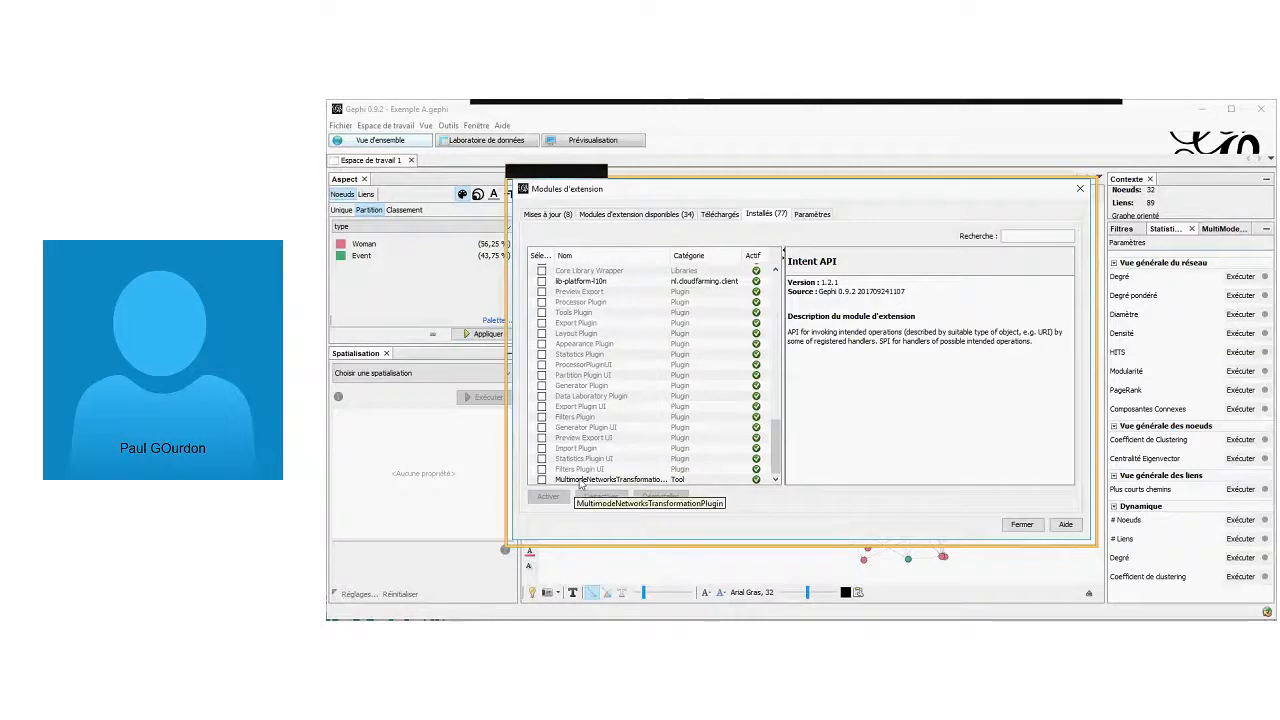
left_click(576, 482)
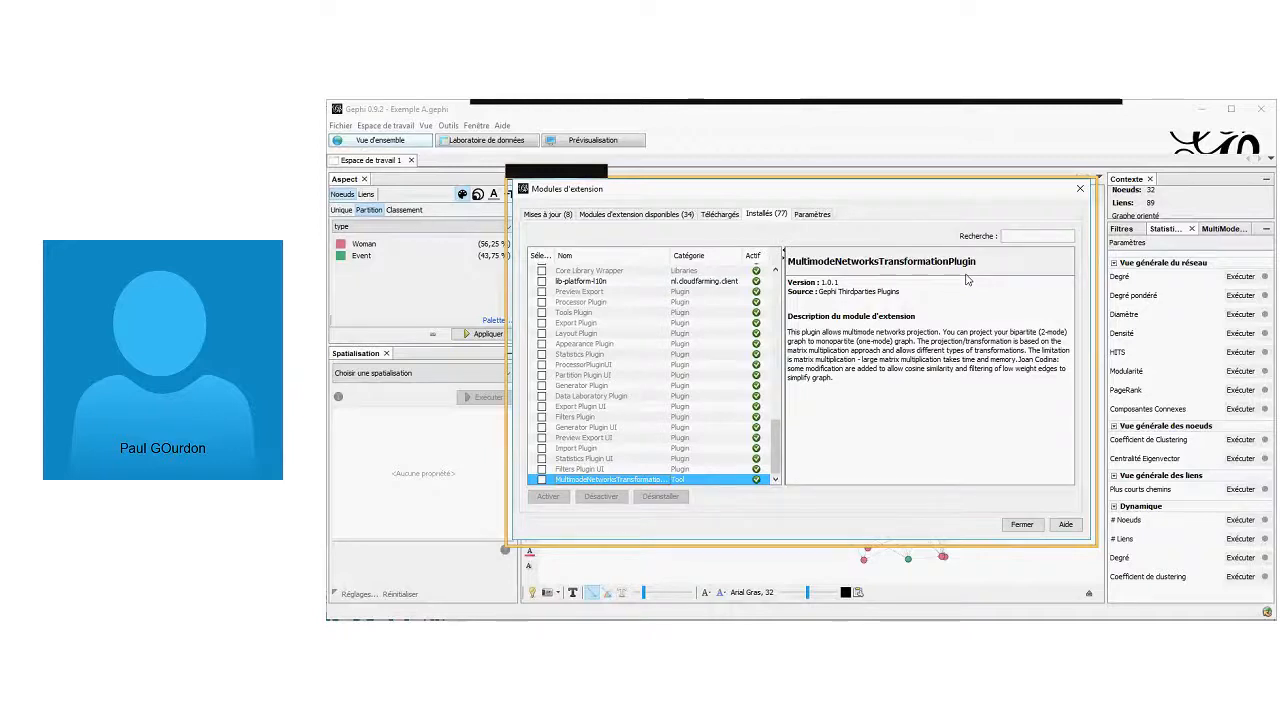
left_click(1080, 190)
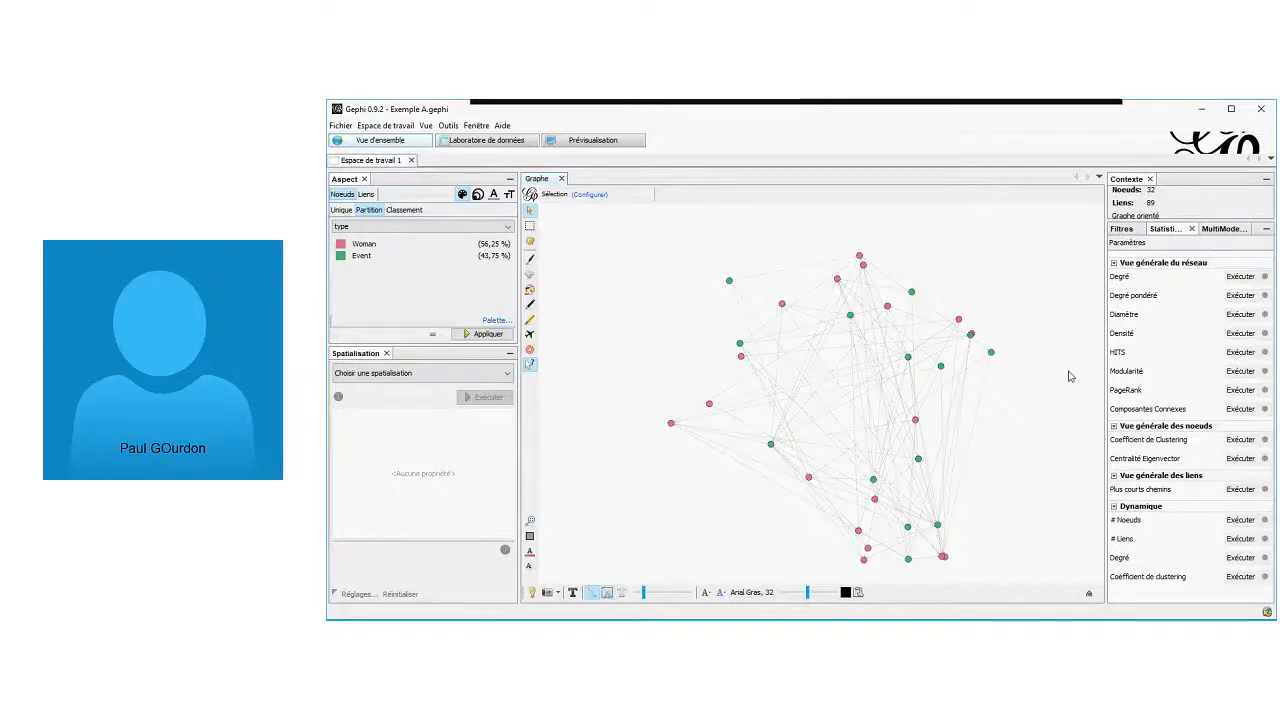
Load the attributes for the MultiMode networks projection and check the type column in the node table before returning to the overview
left_click(1222, 229)
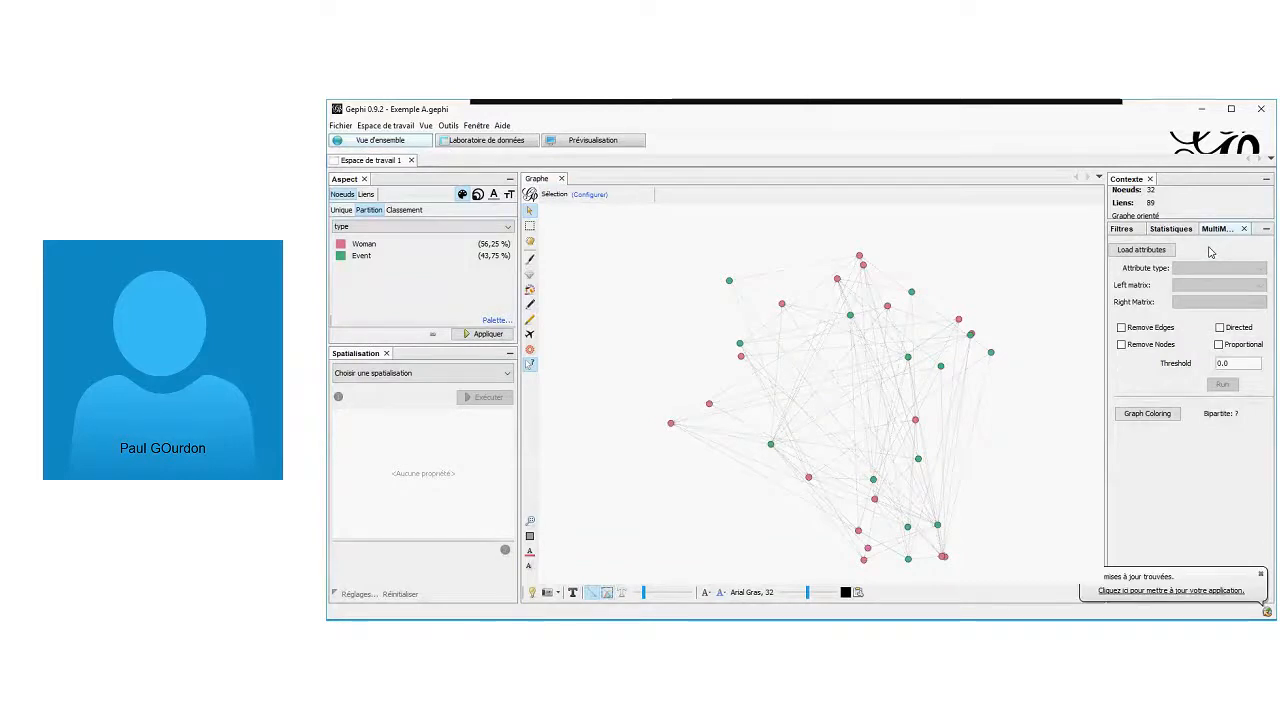
left_click(1155, 250)
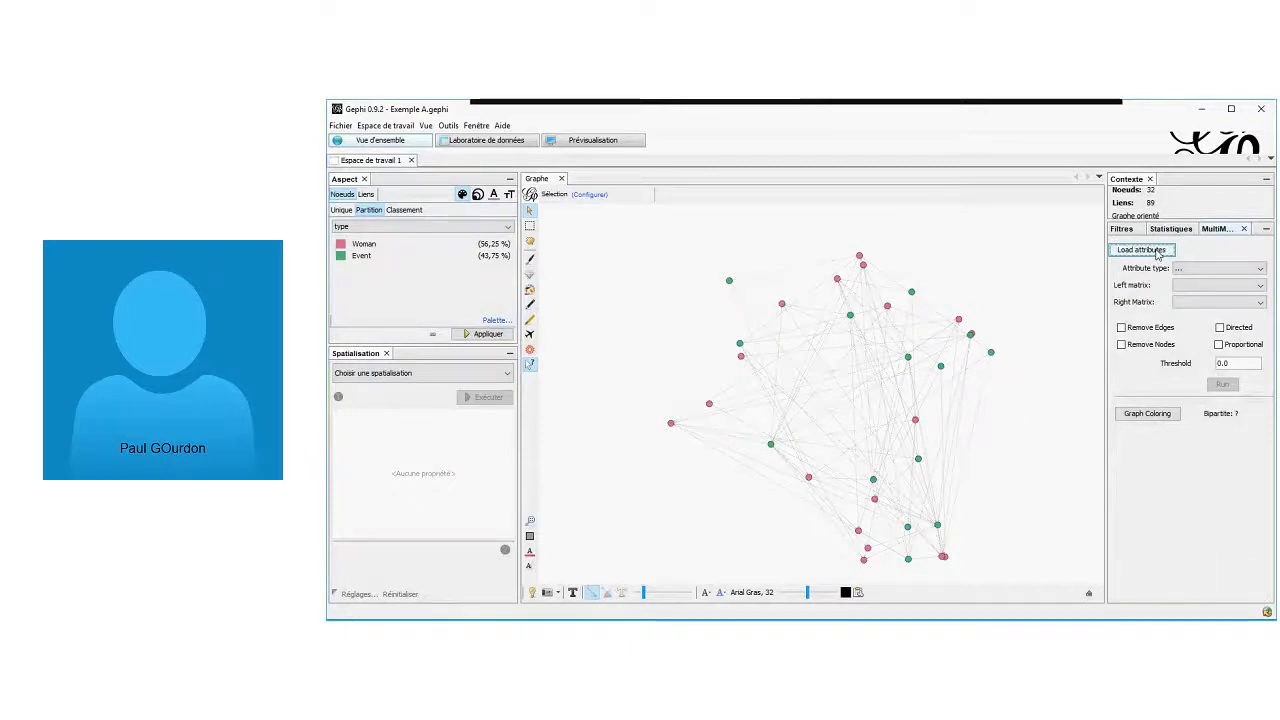
left_click(1158, 251)
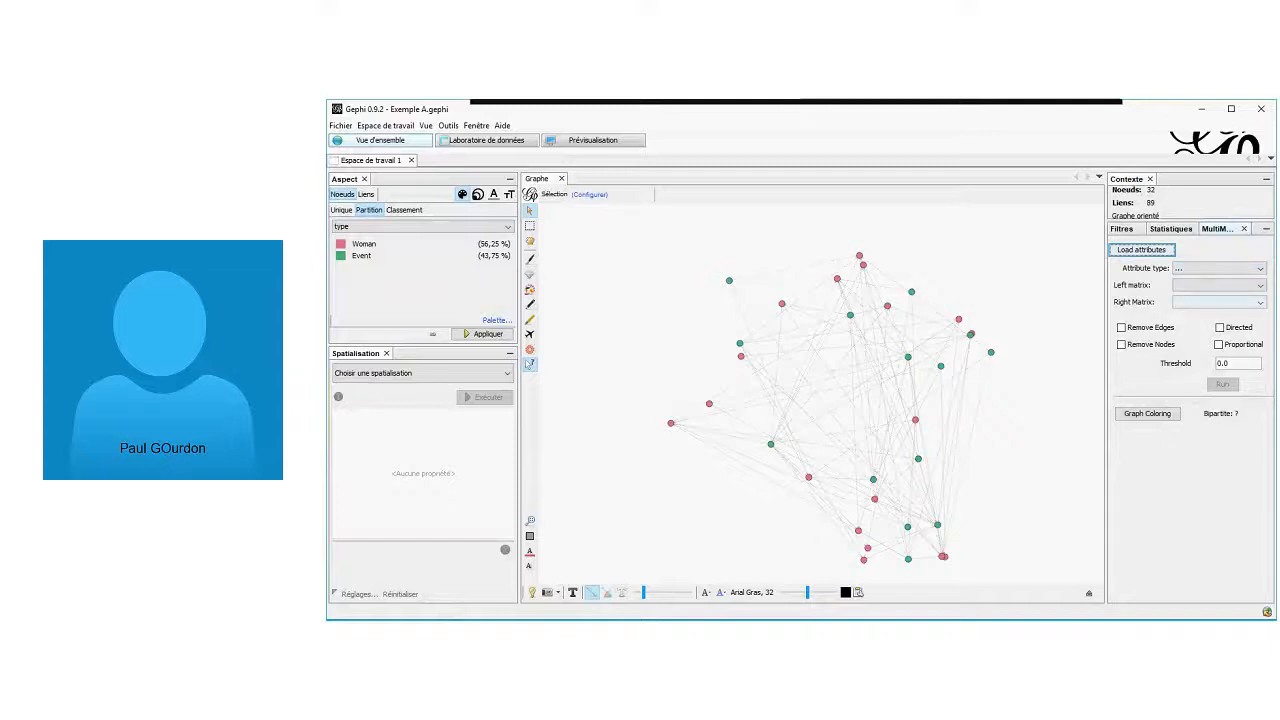
left_click(487, 142)
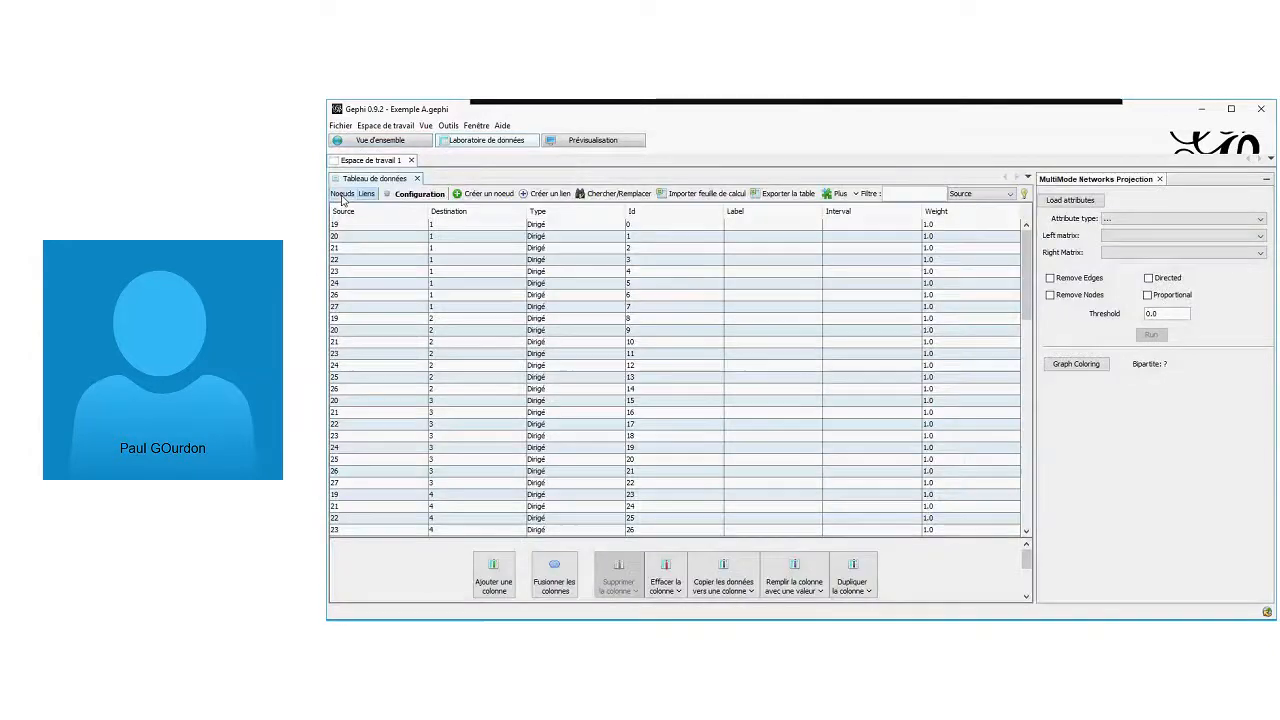
left_click(342, 195)
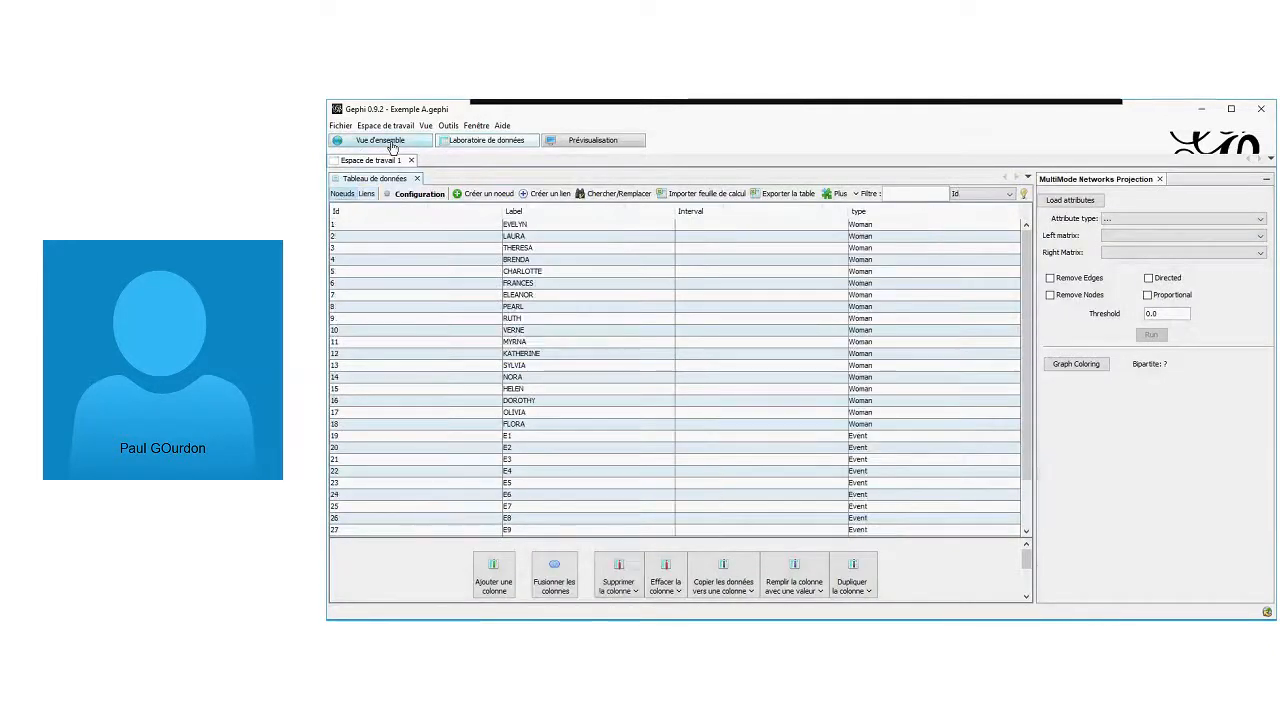
left_click(391, 142)
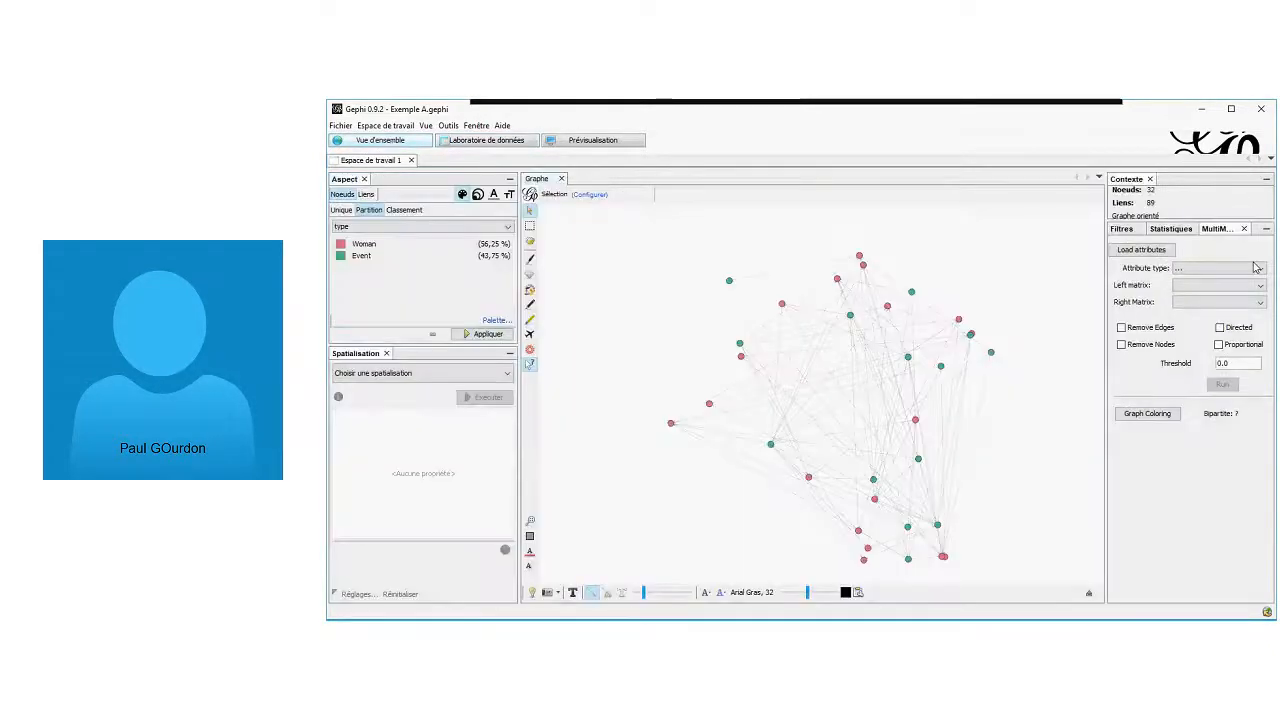
Set the projection's attribute type to type, its left matrix to Woman - Event and its right matrix to Event - Woman
left_click(1260, 270)
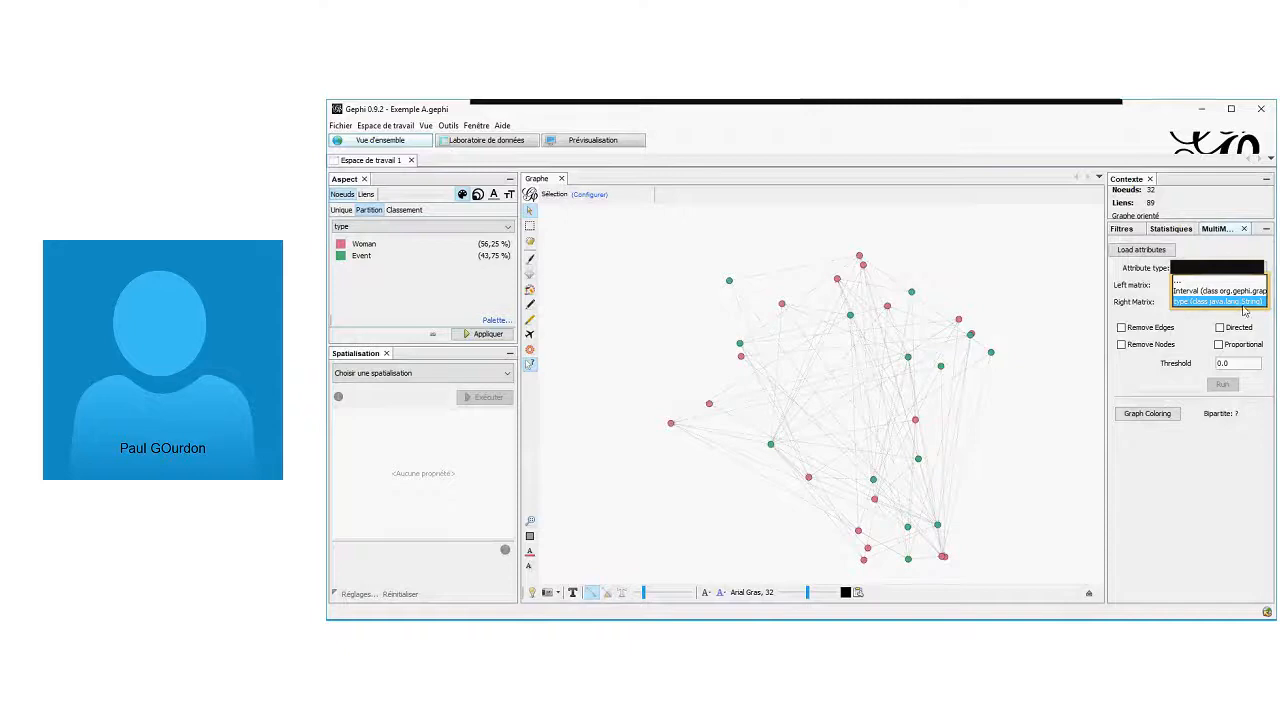
left_click(1185, 301)
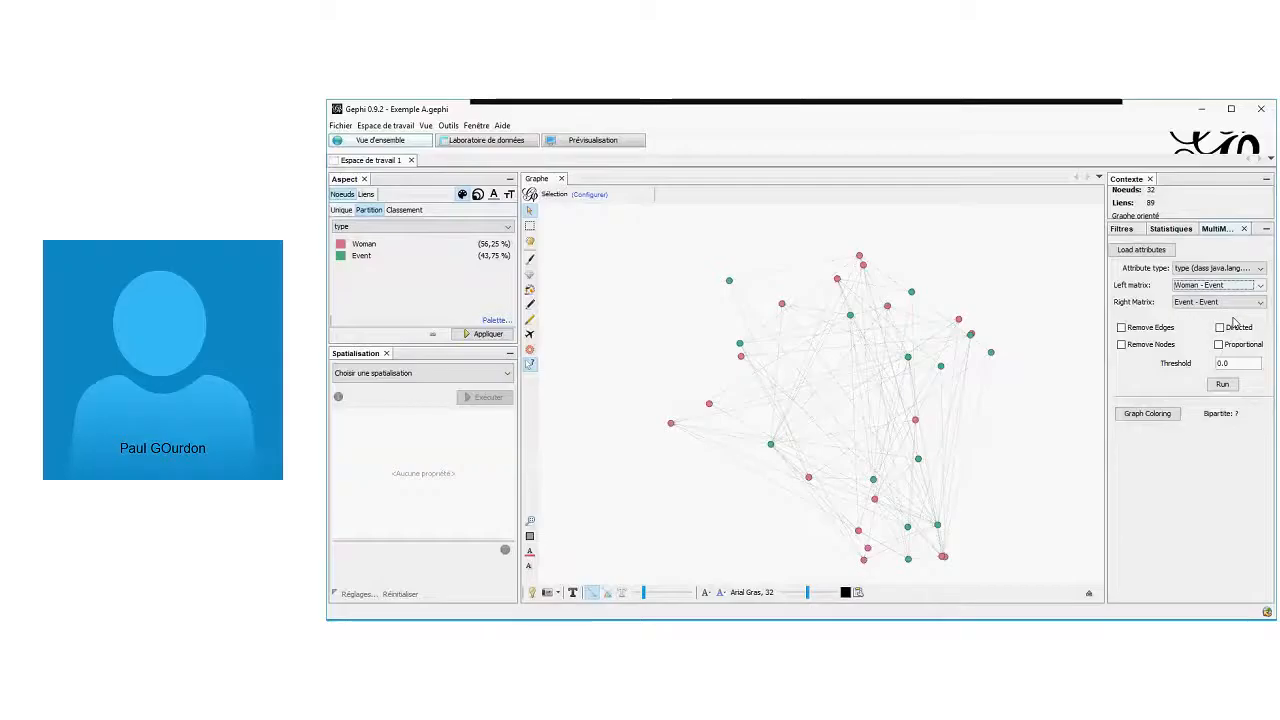
left_click(1259, 302)
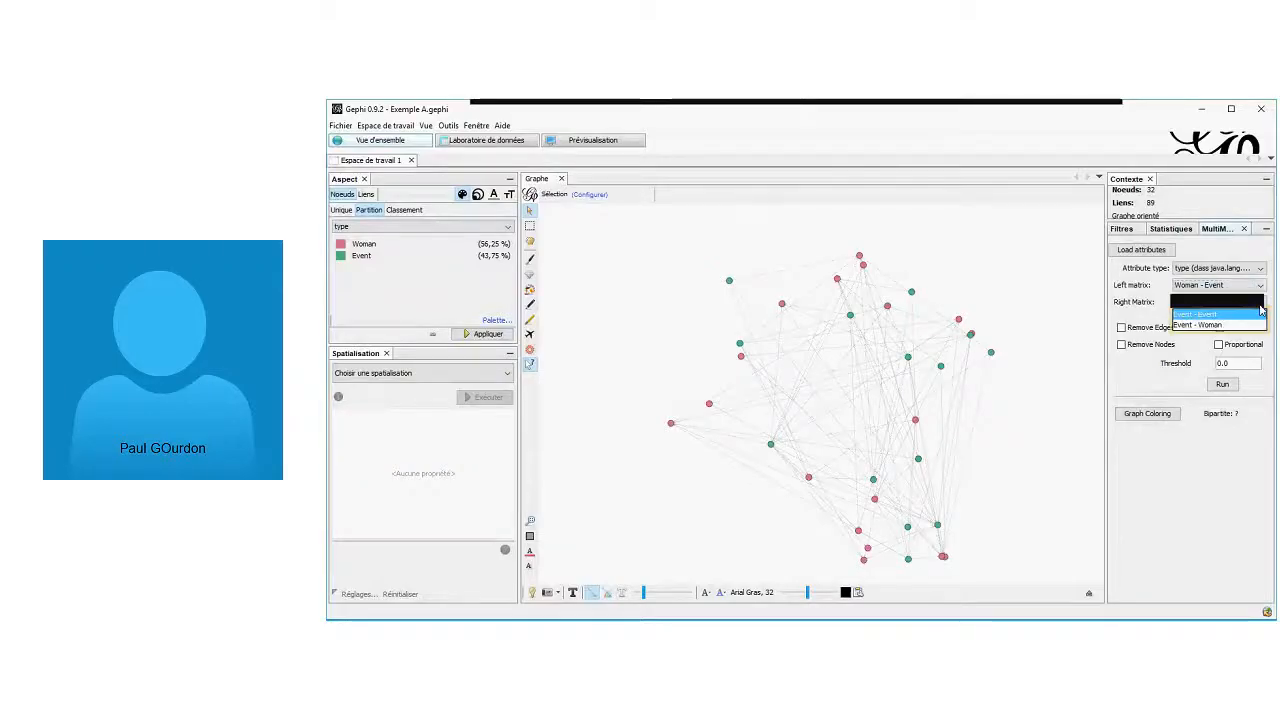
left_click(1250, 324)
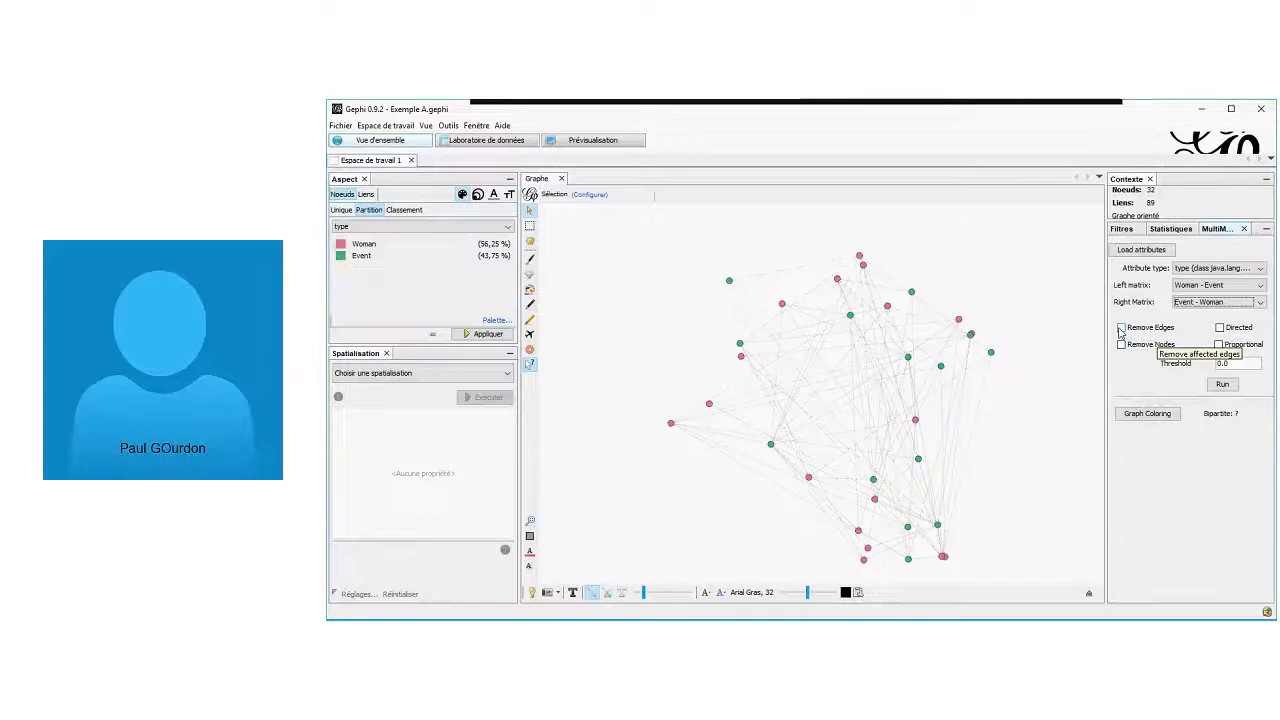
Run the projection with Remove Edges and Remove Nodes enabled
left_click(1121, 329)
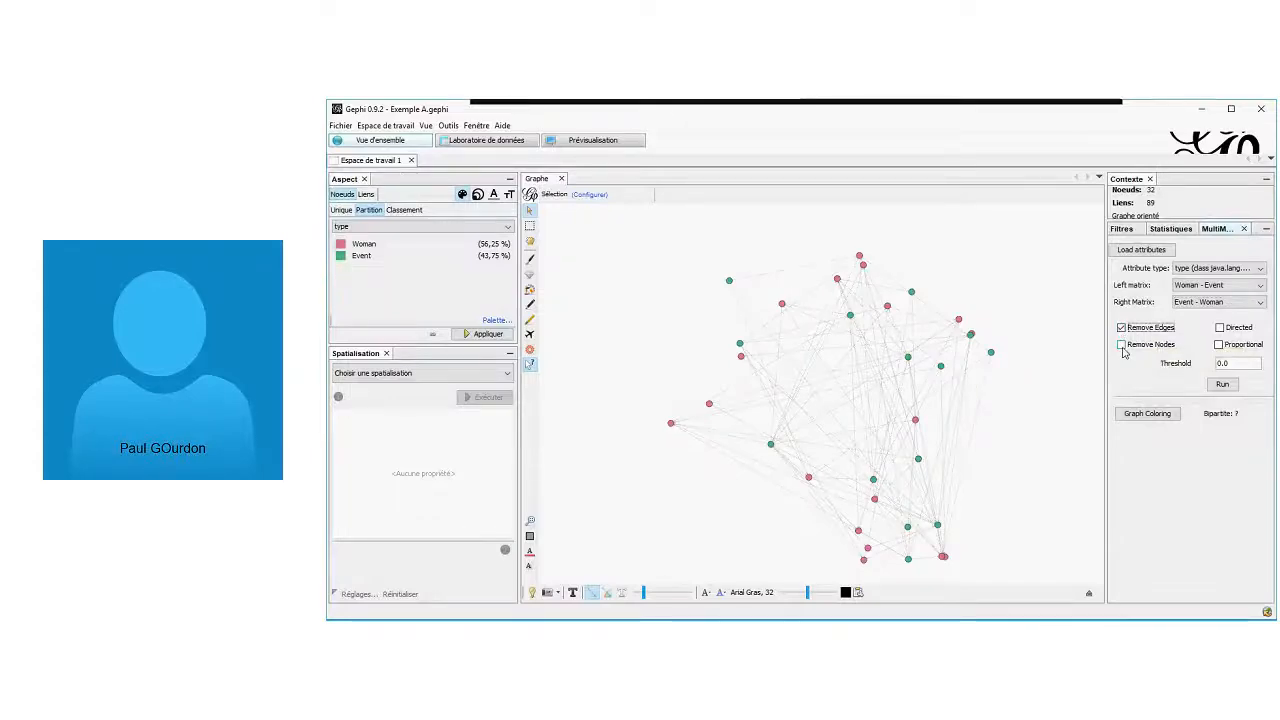
left_click(1121, 345)
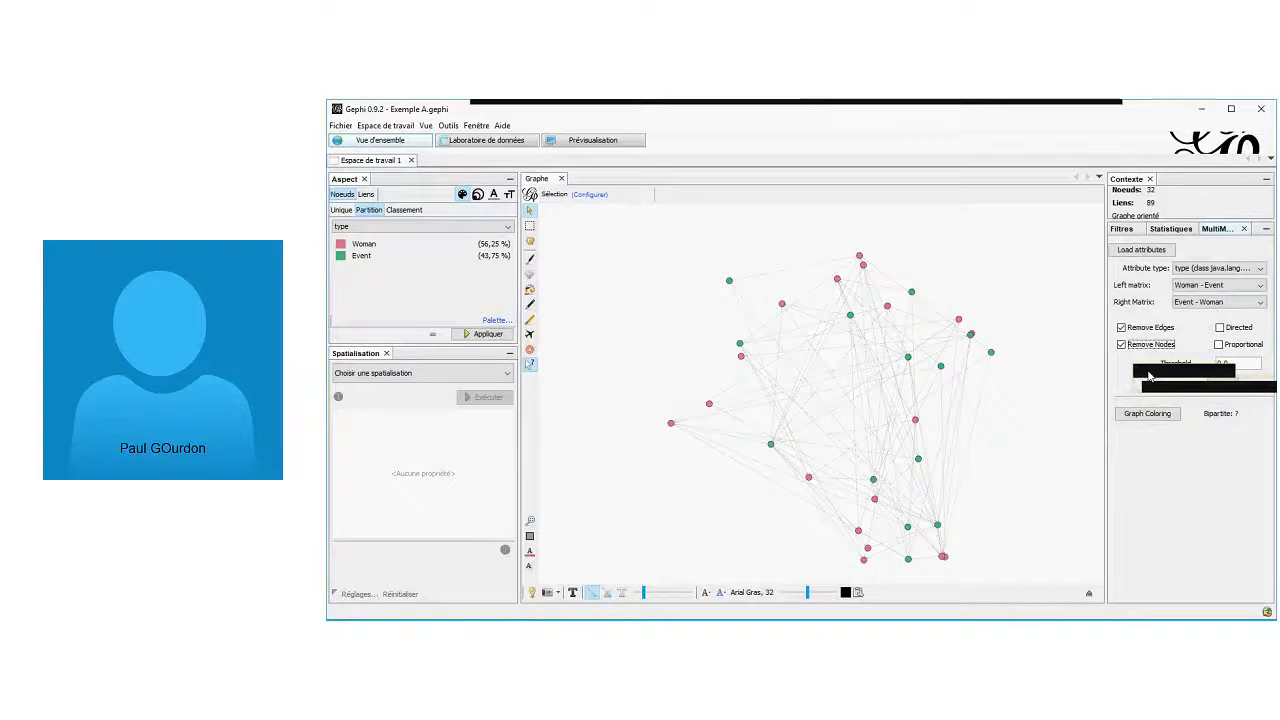
left_click(1223, 385)
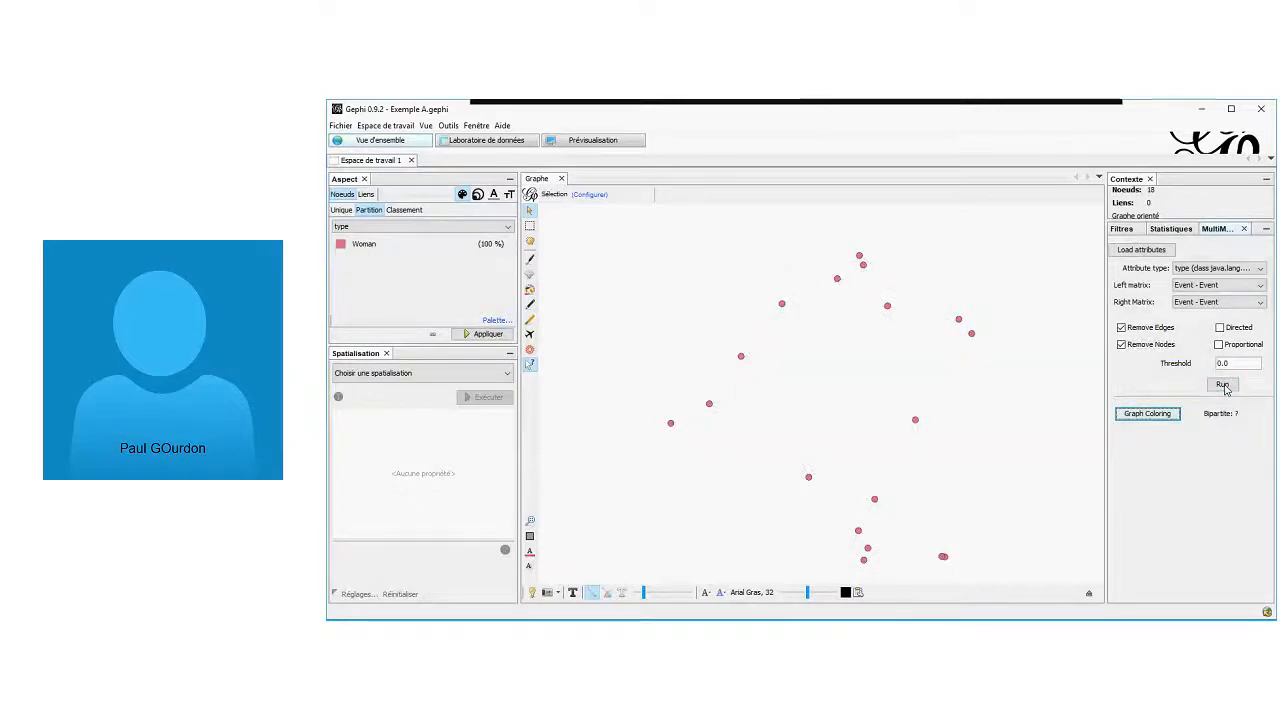
Set the projection's left matrix to Woman - Event again and check the matrix choices
left_click(1238, 286)
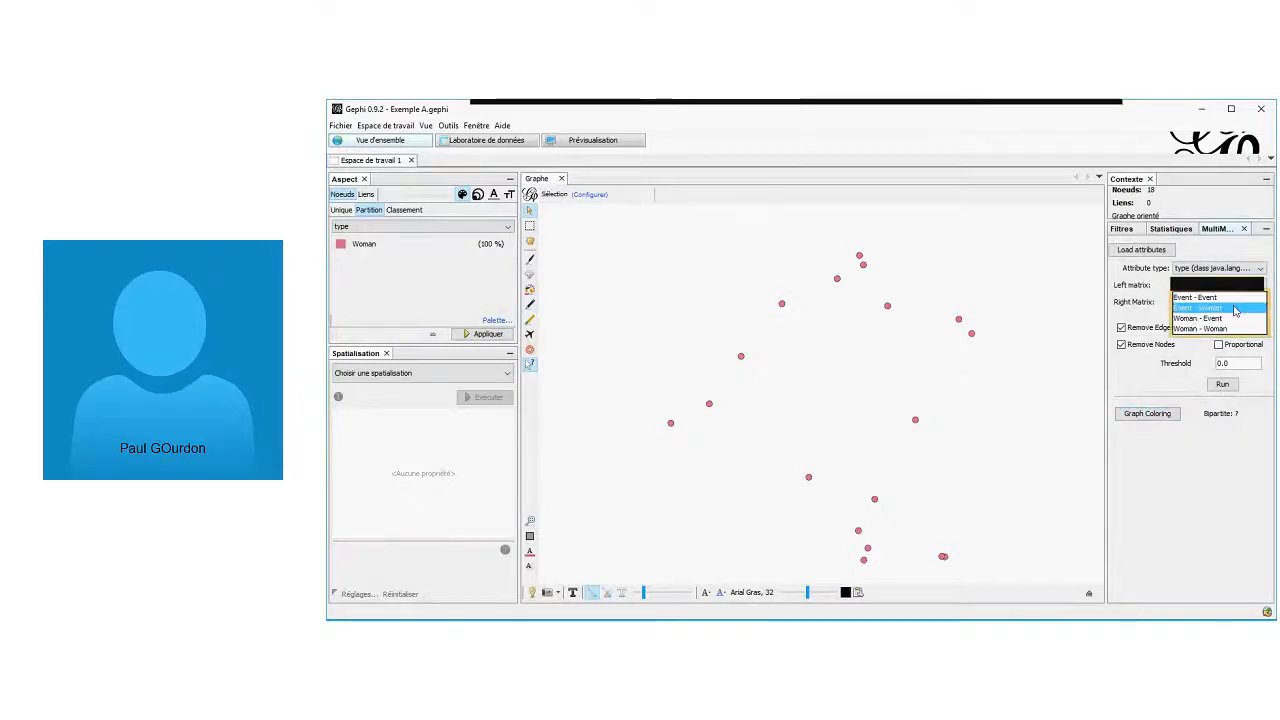
left_click(1236, 320)
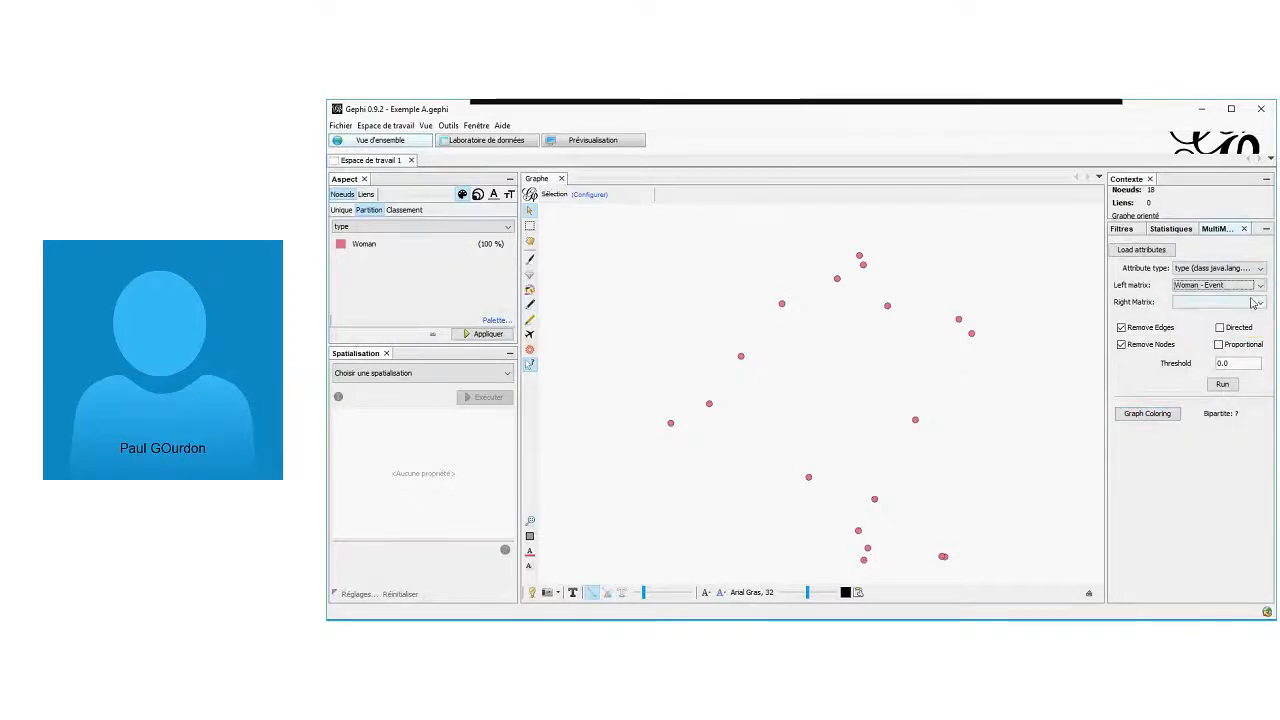
left_click(1261, 303)
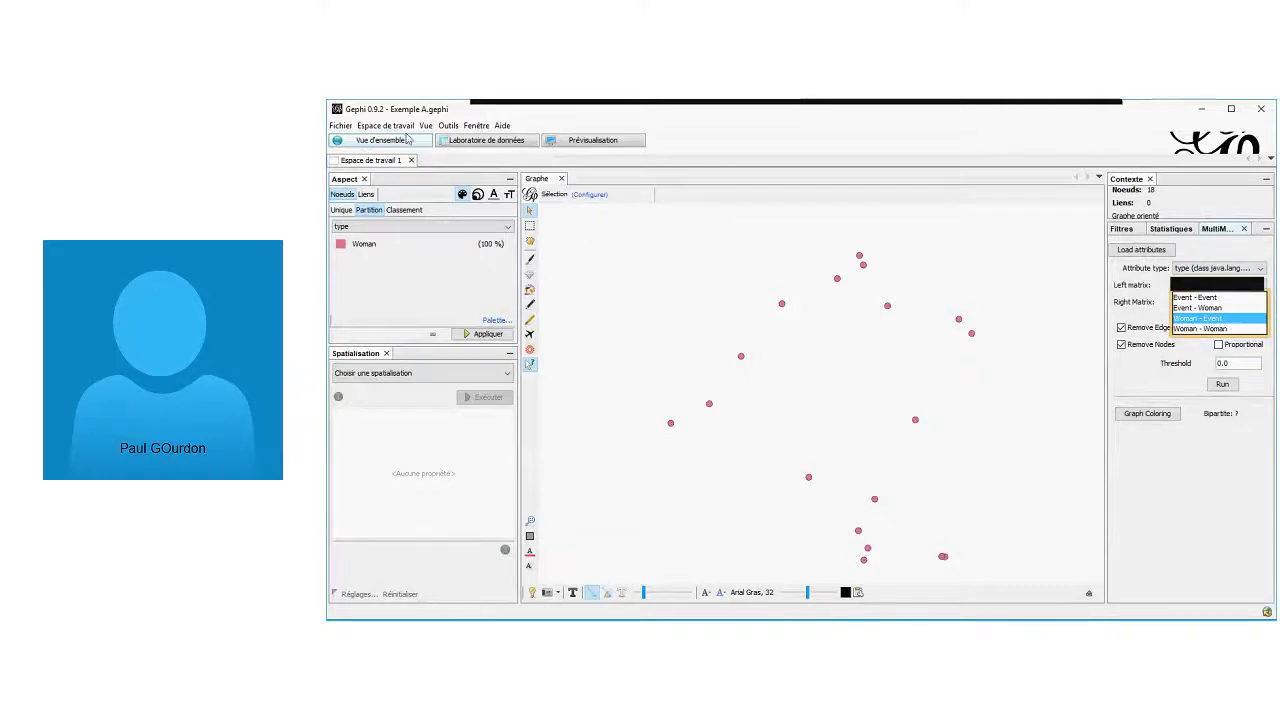
Check the projected graph's nodes in the data table and return to the overview
left_click(349, 130)
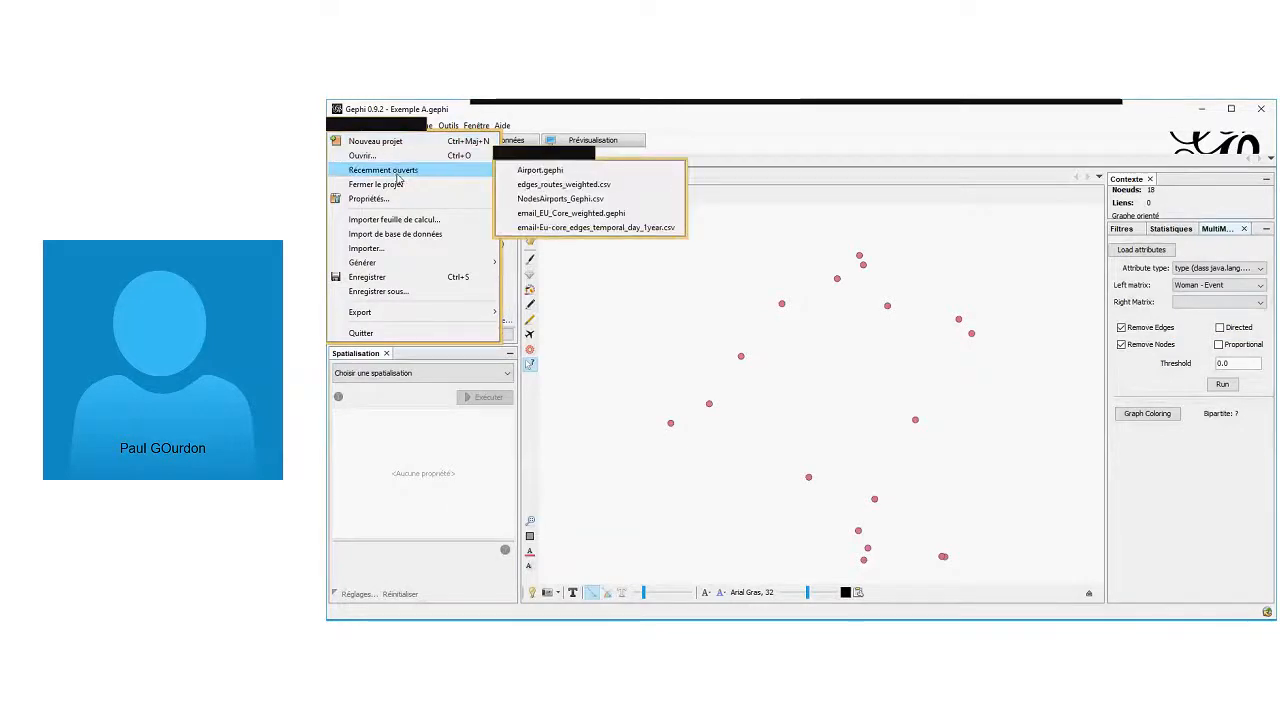
left_click(820, 146)
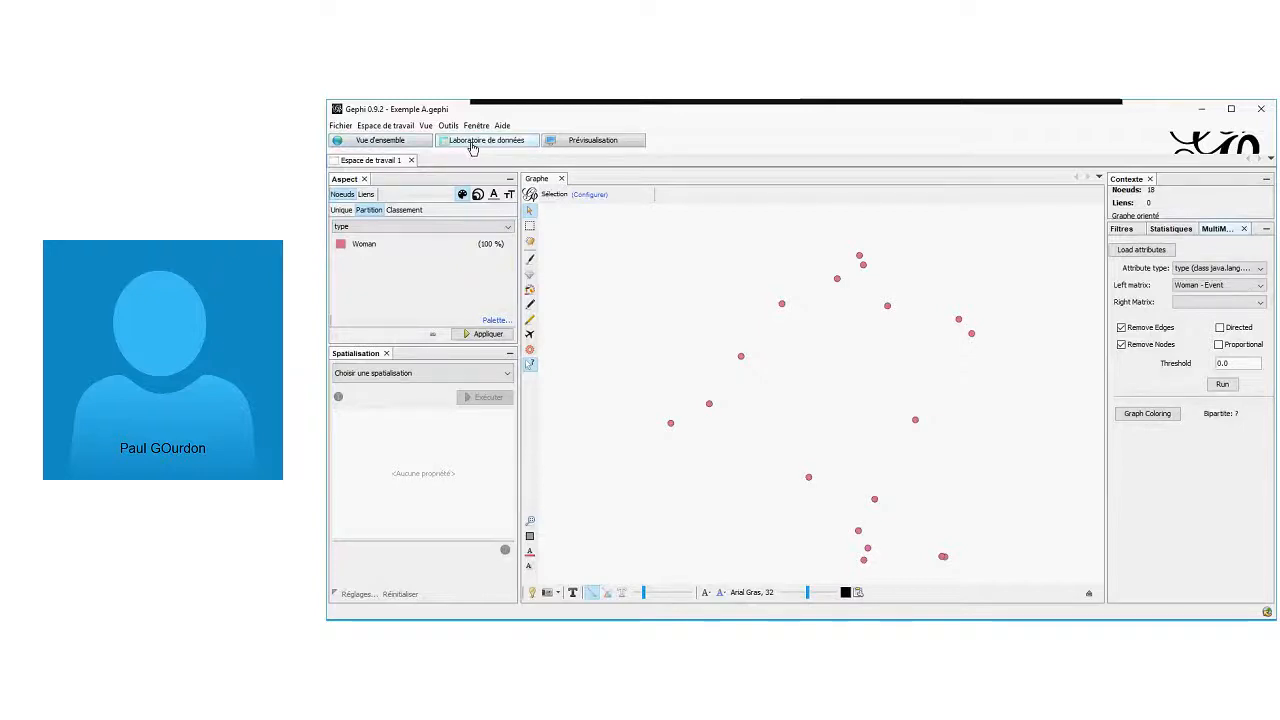
left_click(473, 145)
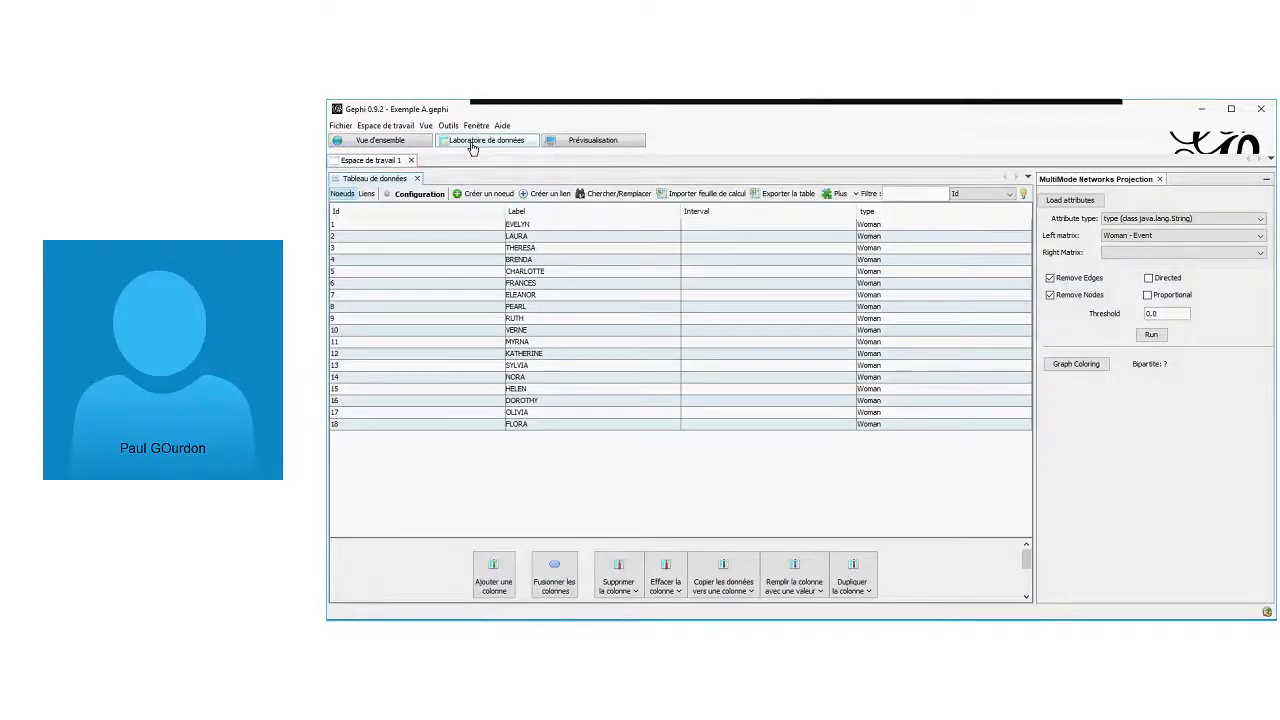
left_click(380, 140)
Close the workspace holding the projected graph and confirm its deletion
left_click(340, 126)
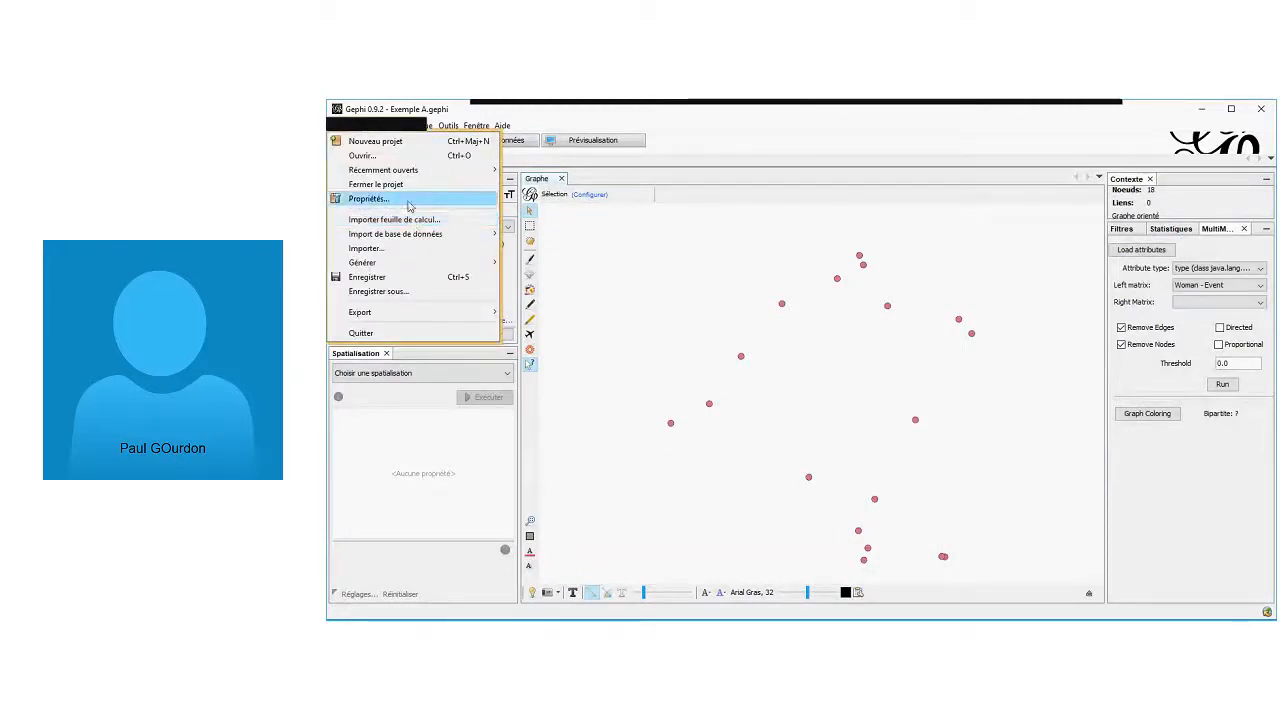
left_click(763, 143)
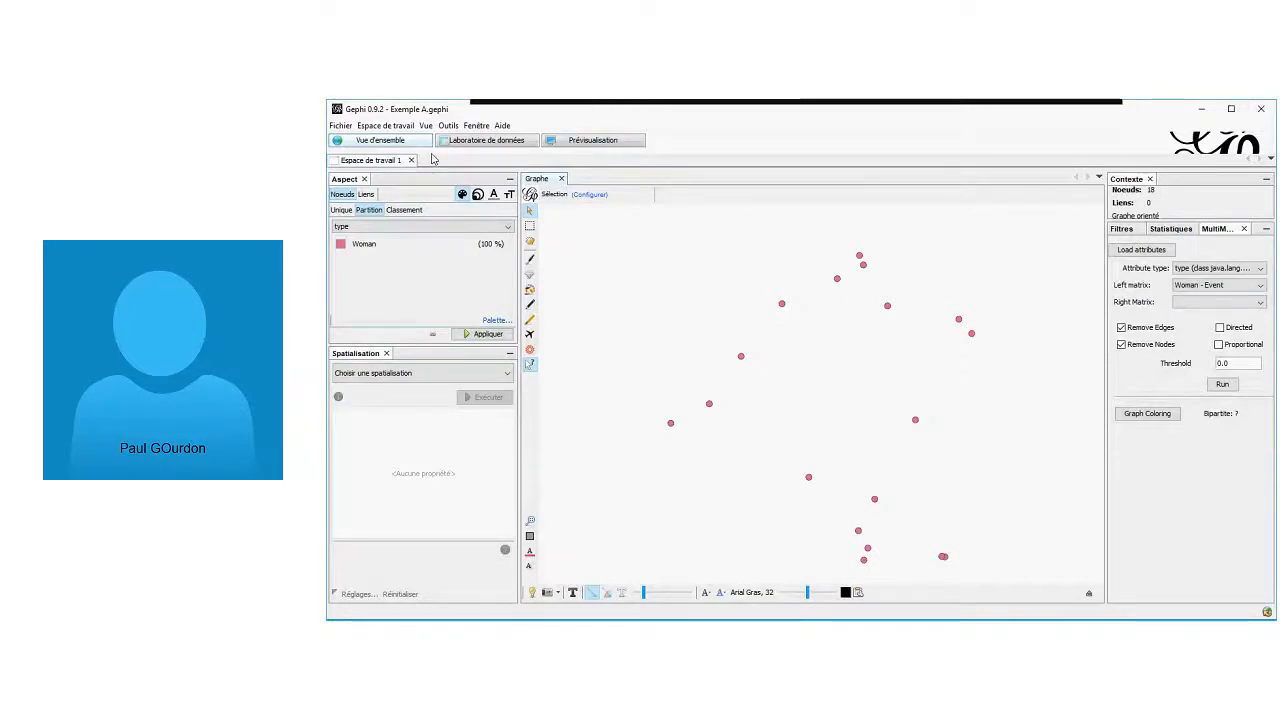
left_click(341, 126)
left_click(723, 155)
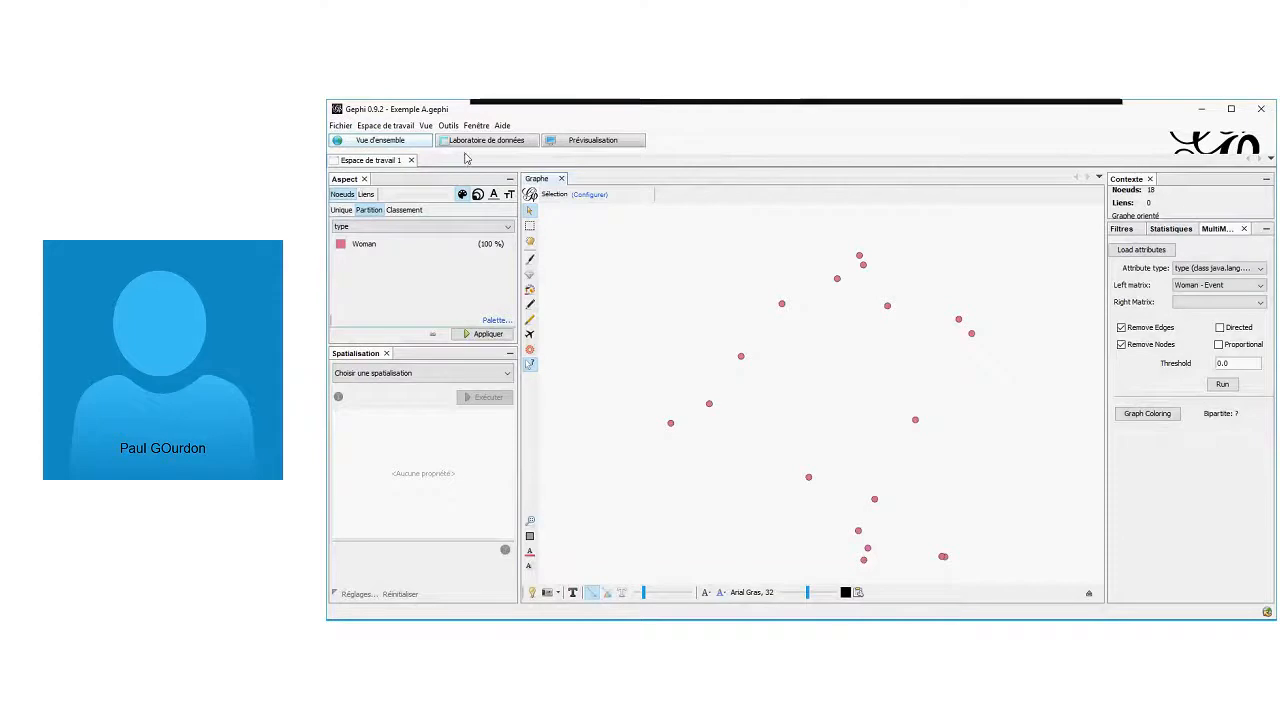
left_click(412, 161)
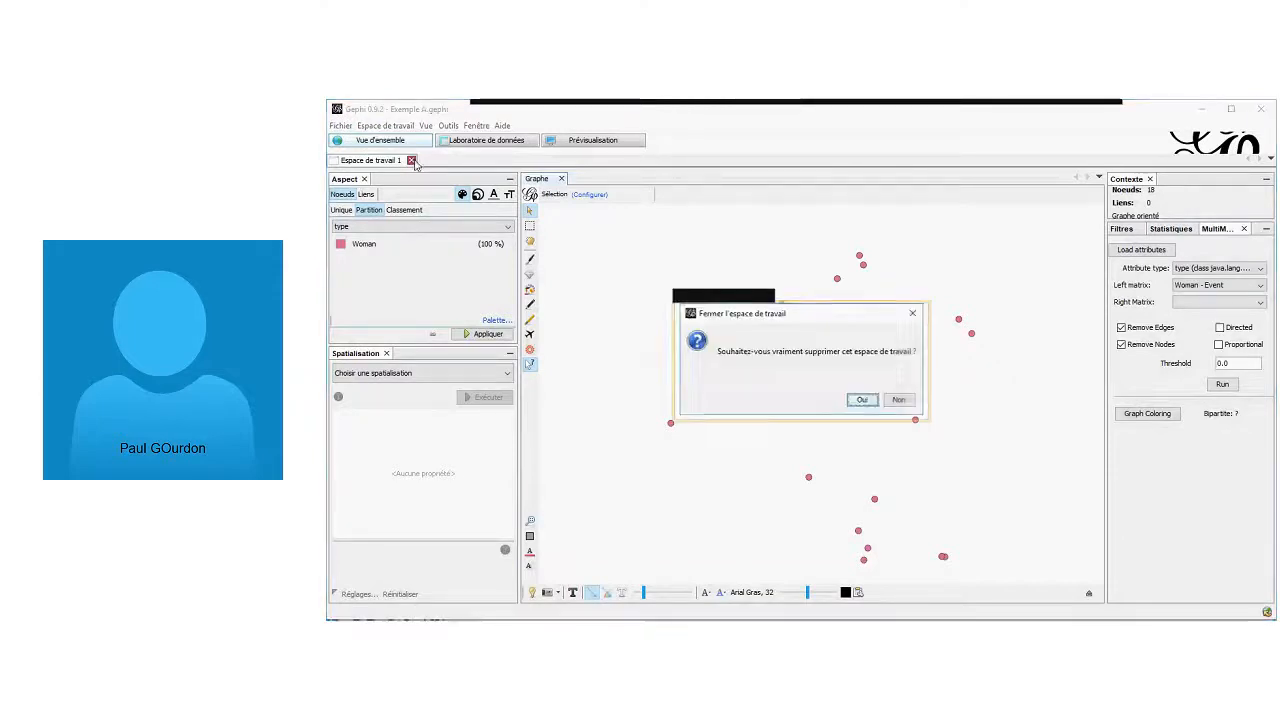
left_click(872, 406)
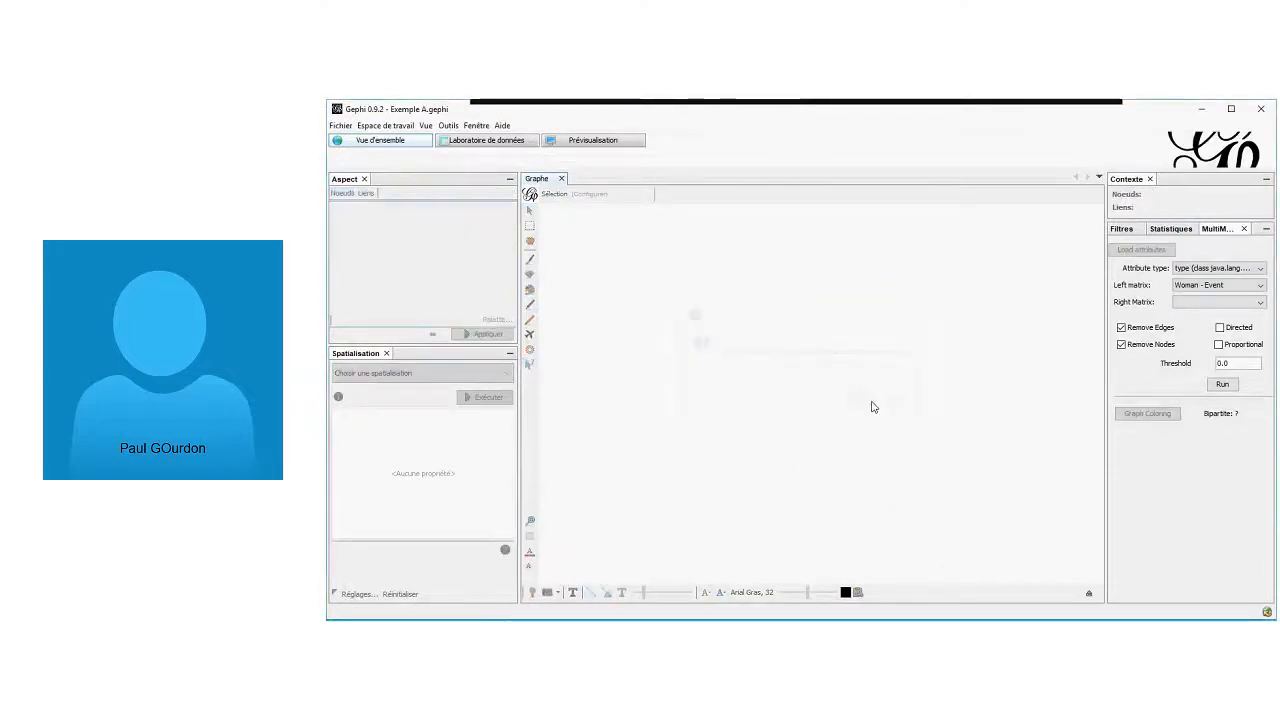
Open the Exemple A project from the Webinar Gephi folder
left_click(341, 126)
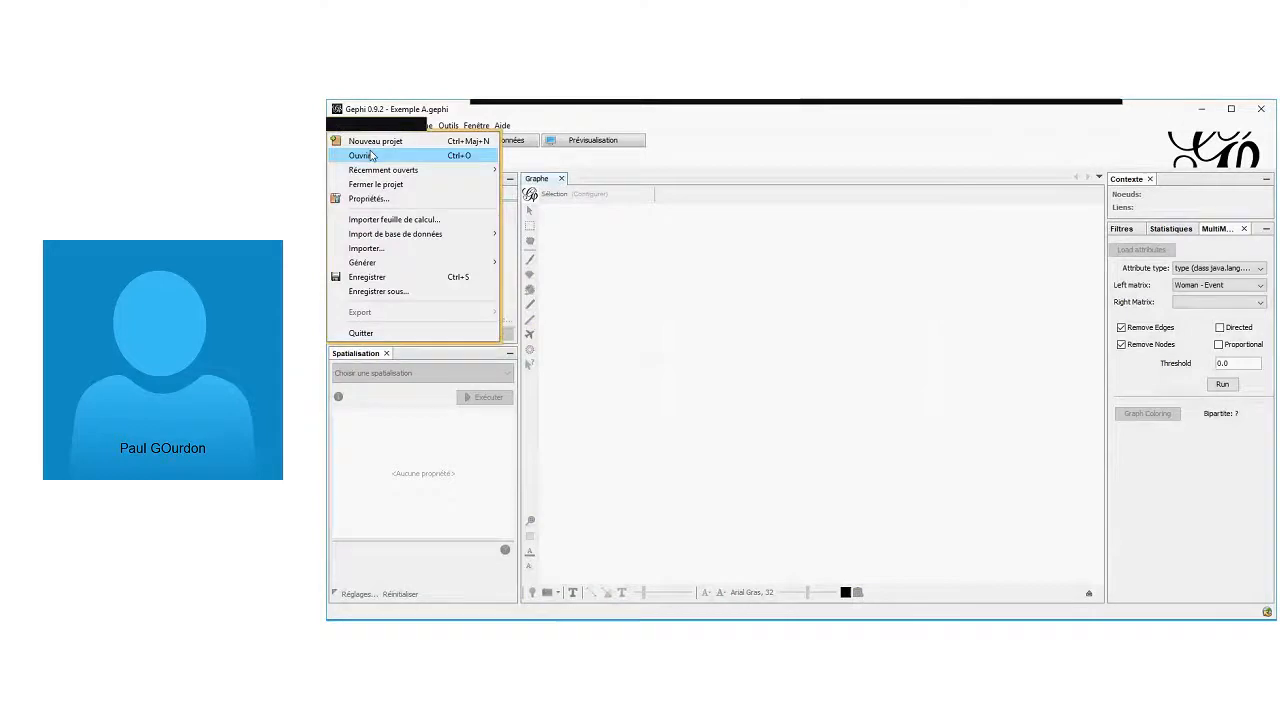
left_click(371, 155)
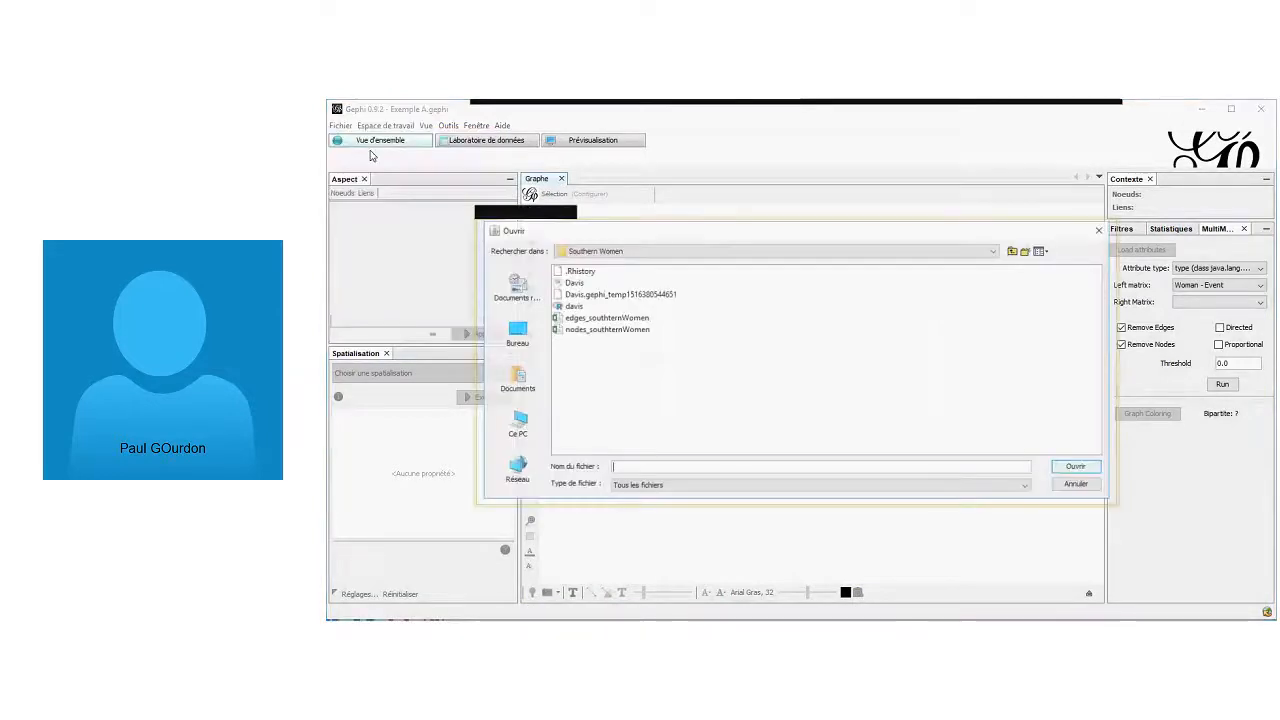
left_click(640, 250)
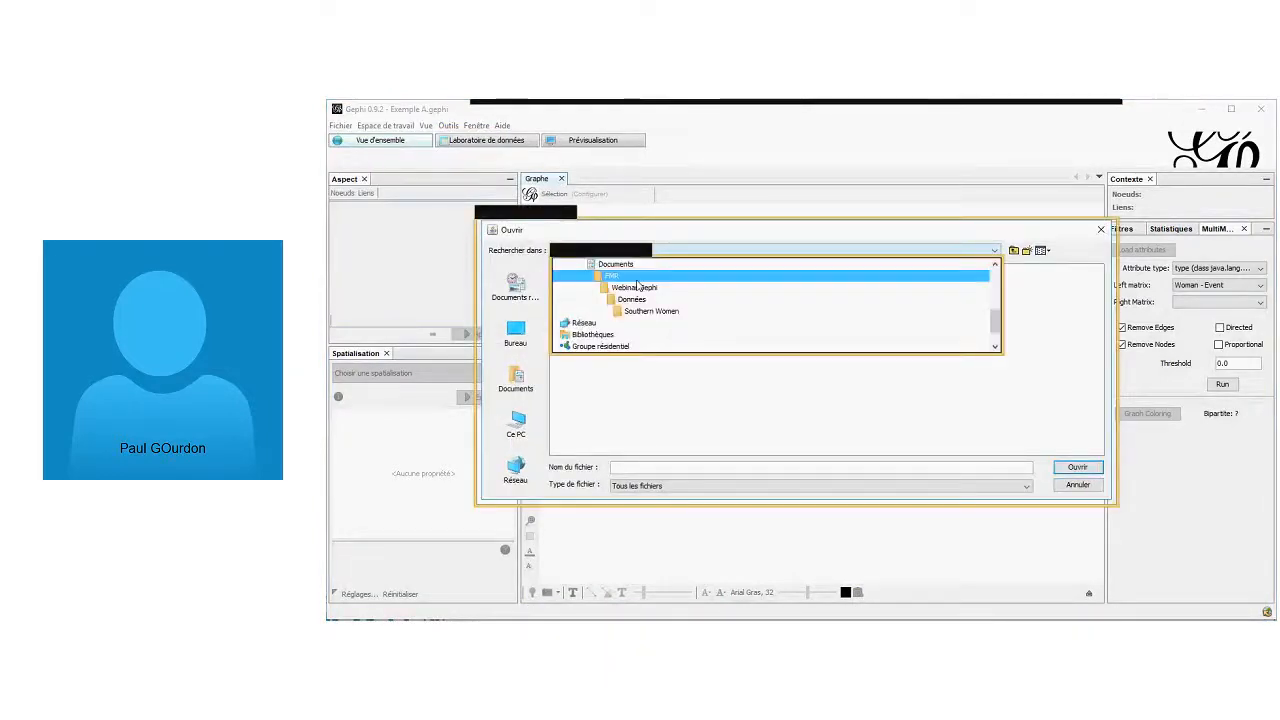
left_click(638, 287)
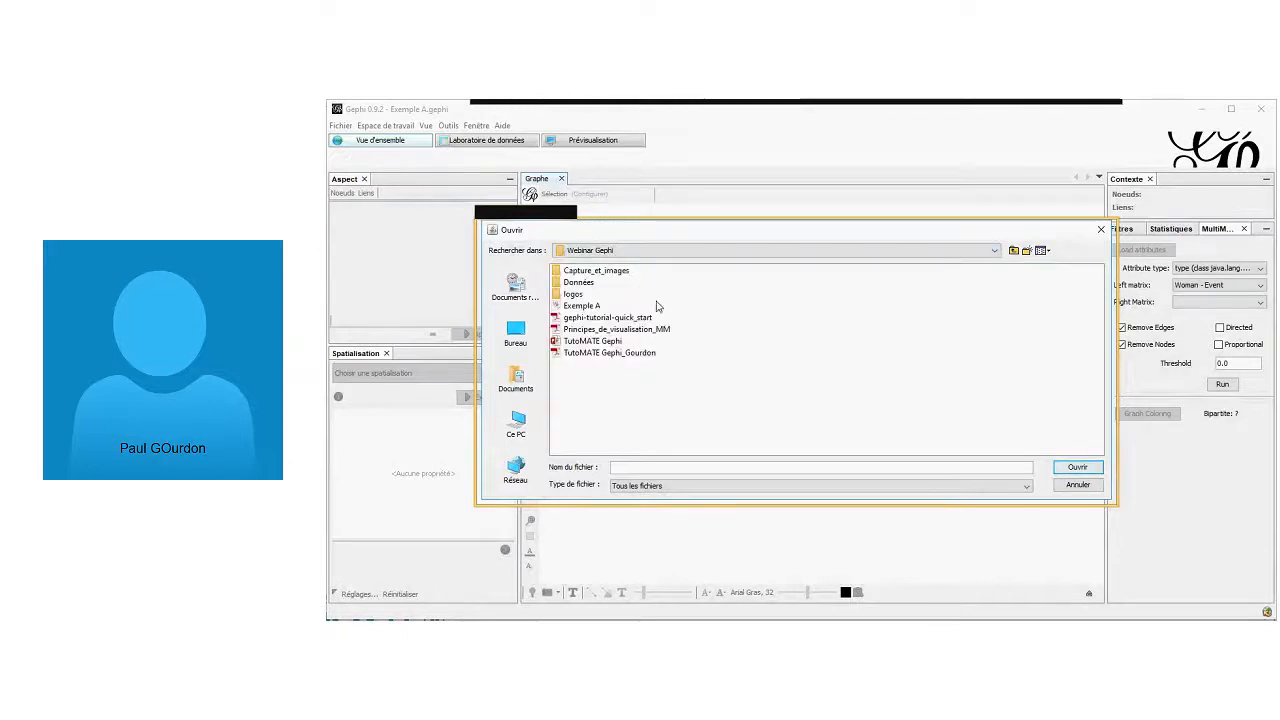
left_click(598, 306)
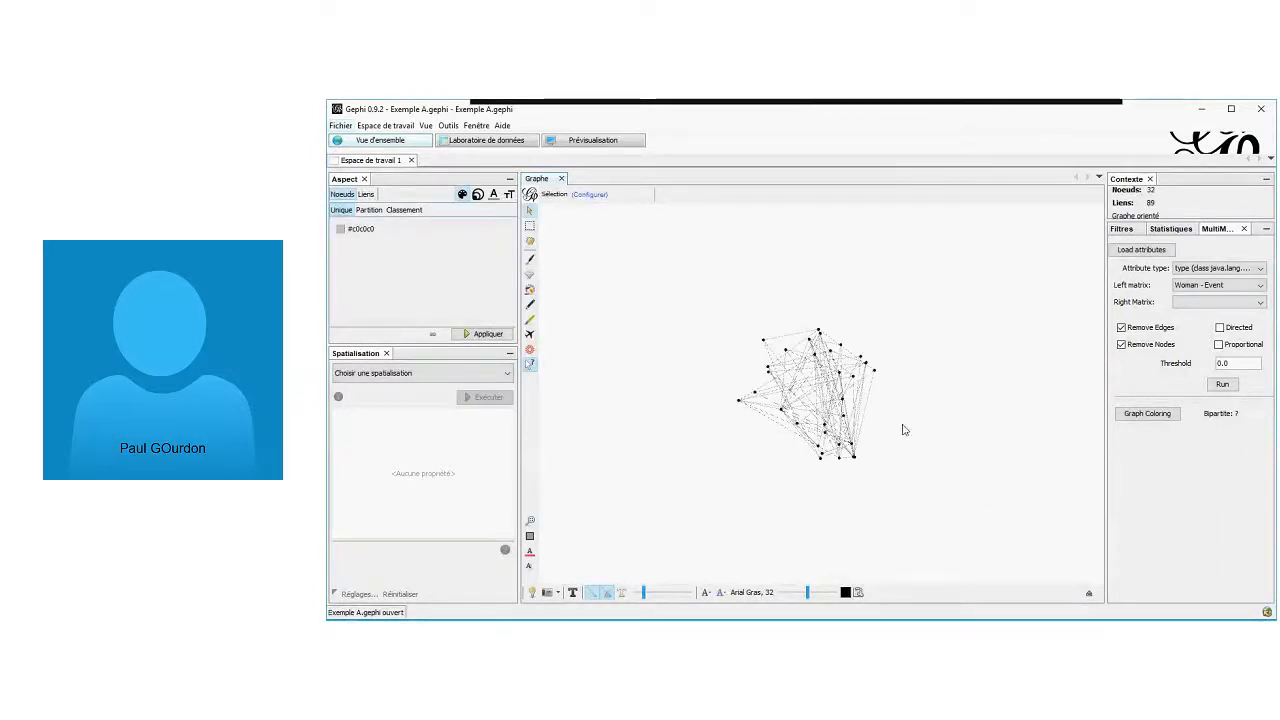
Return to the graph overview and check the right matrix choices for the MultiMode projection
left_click(468, 142)
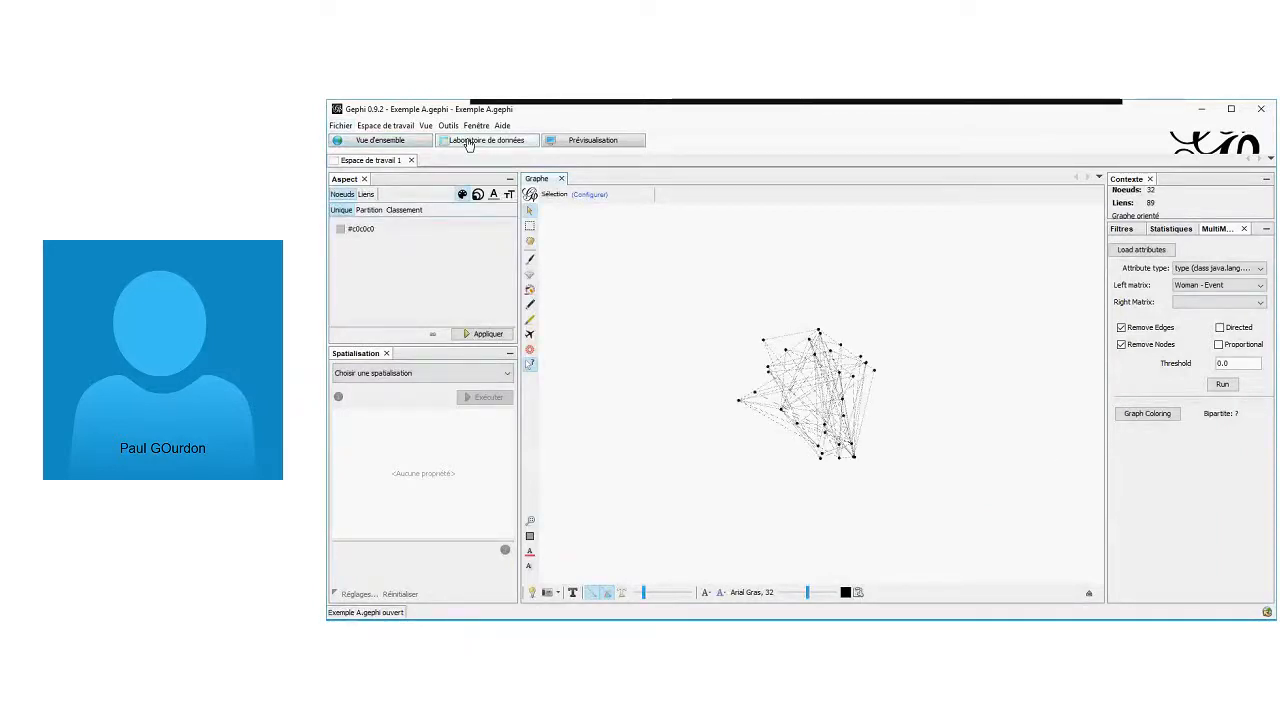
left_click(388, 140)
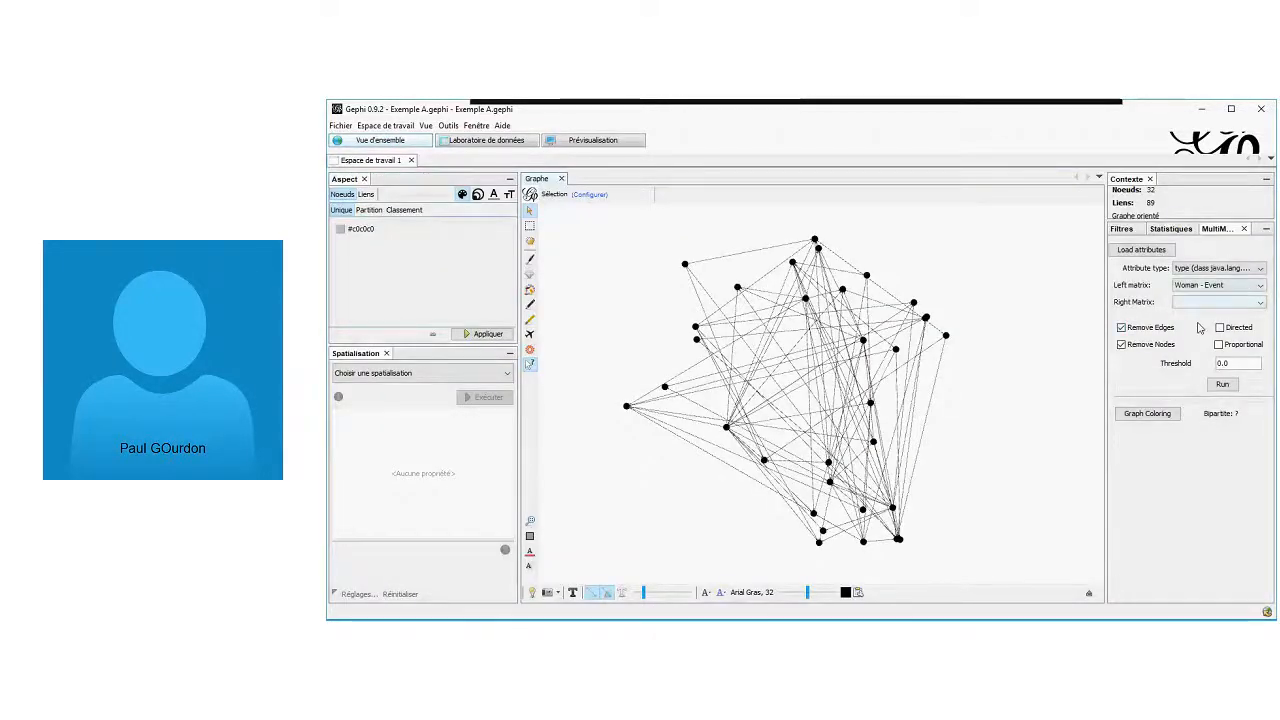
left_click(1252, 304)
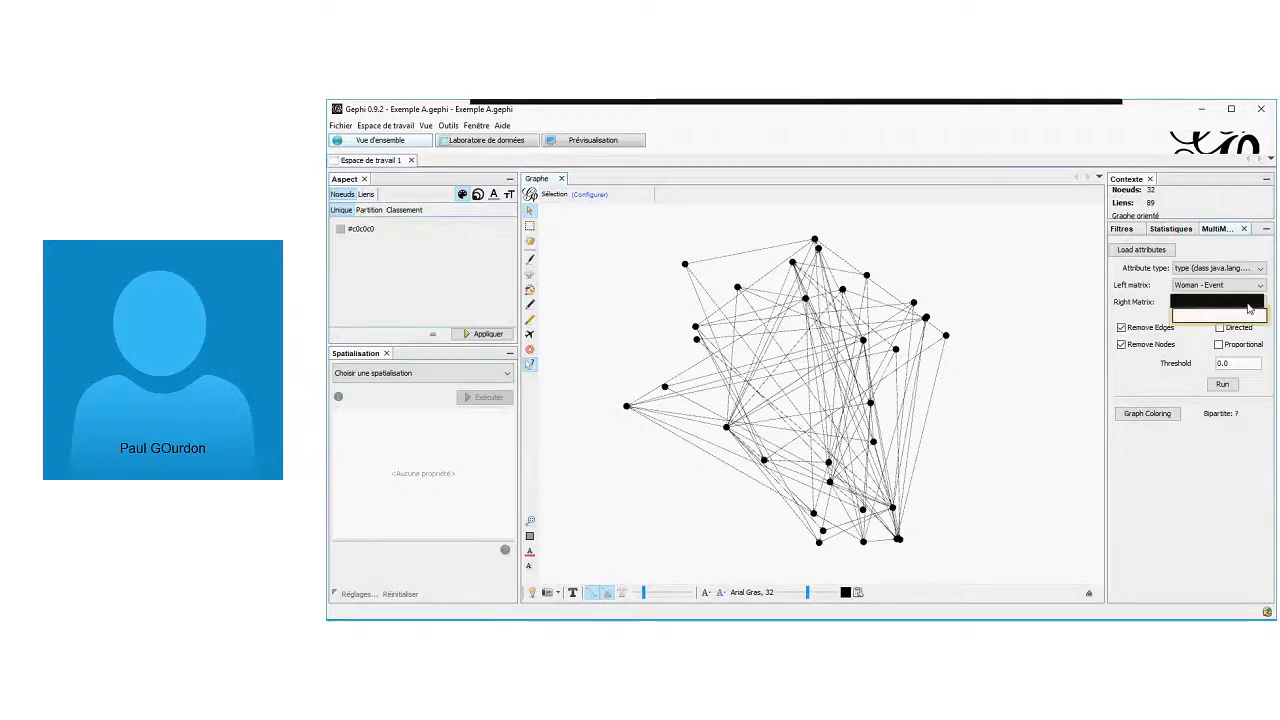
left_click(1256, 307)
left_click(1262, 307)
left_click(1245, 316)
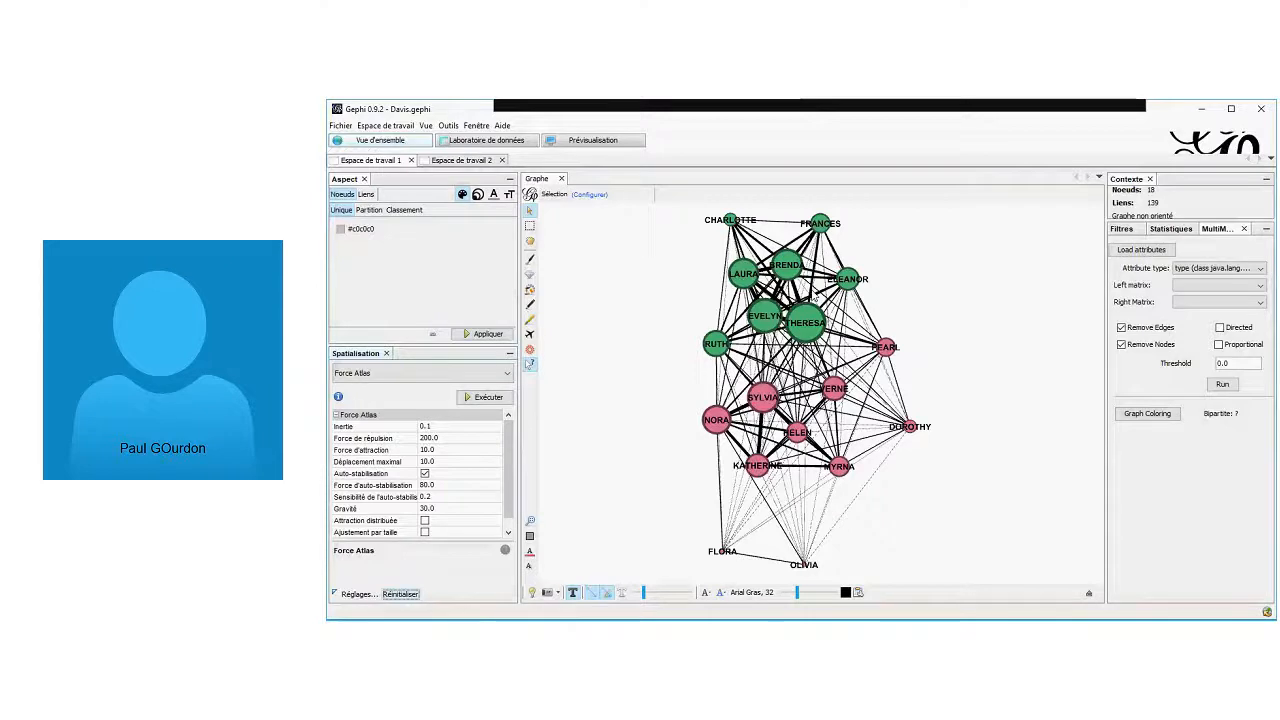
Examine the node attributes and the weighted Woman-Woman edges in the Davis project's data tables, and return to the overview
left_click(499, 142)
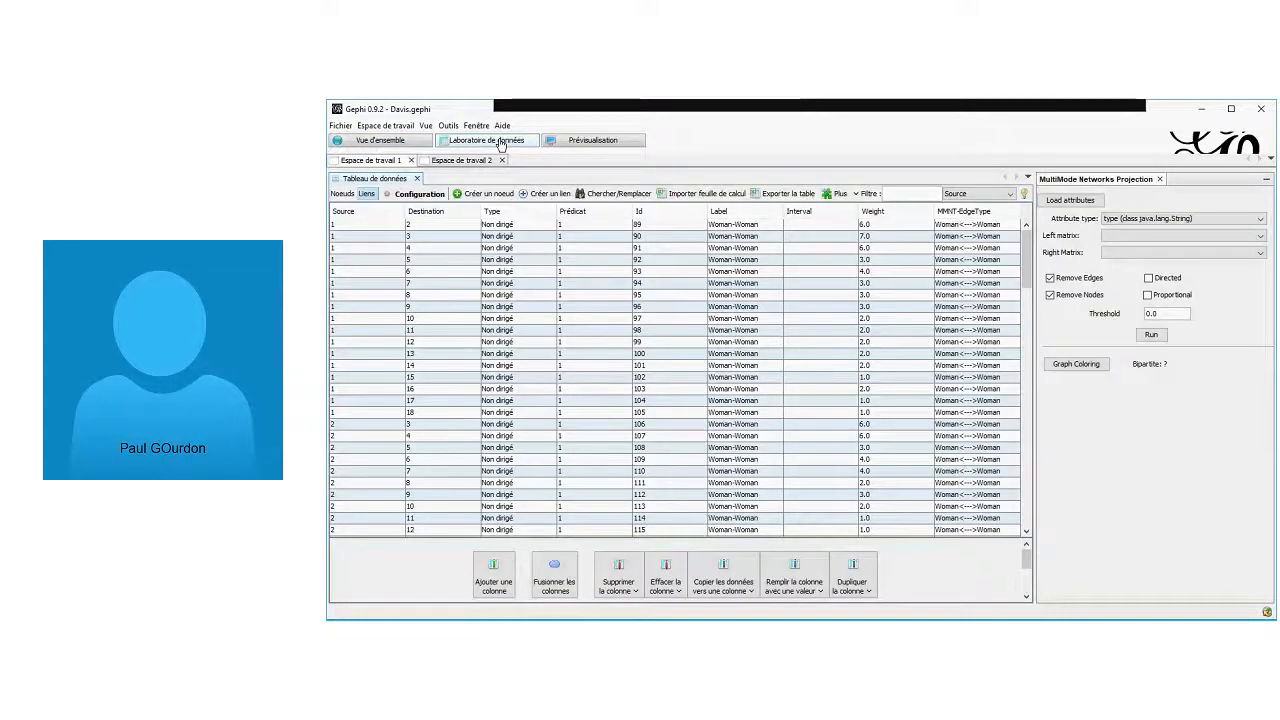
left_click(340, 195)
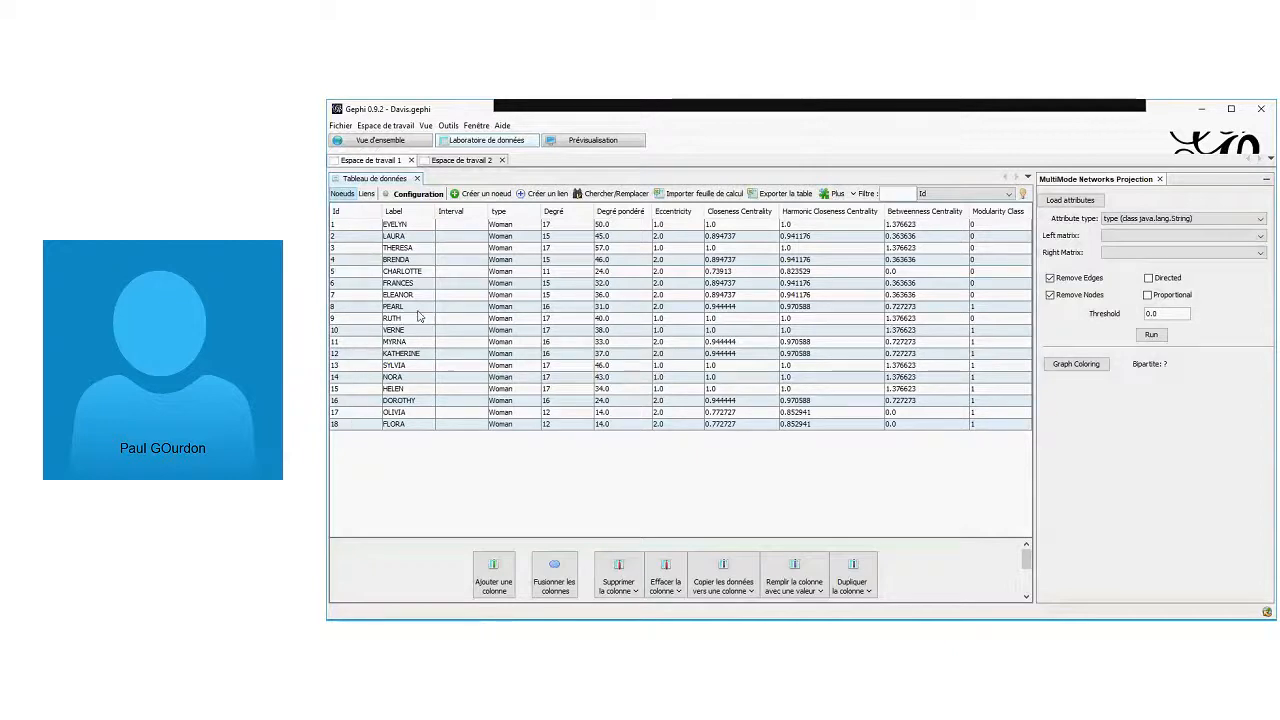
left_click(366, 193)
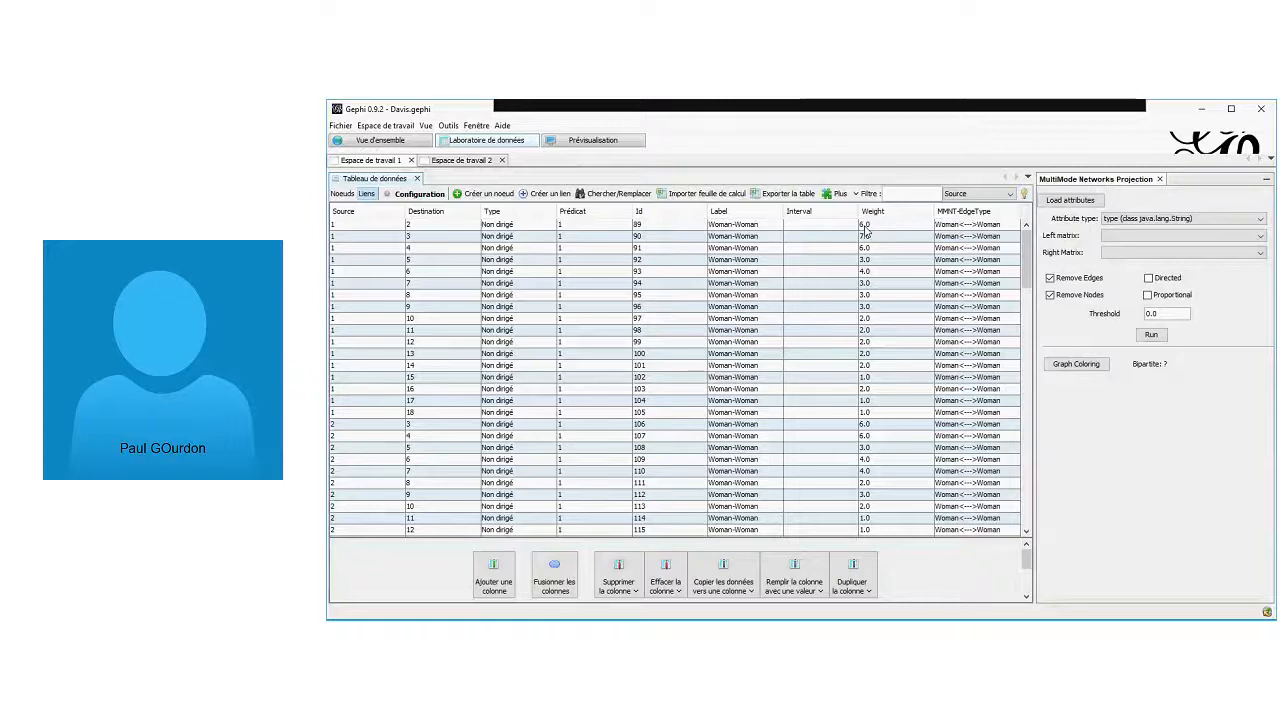
left_click(374, 143)
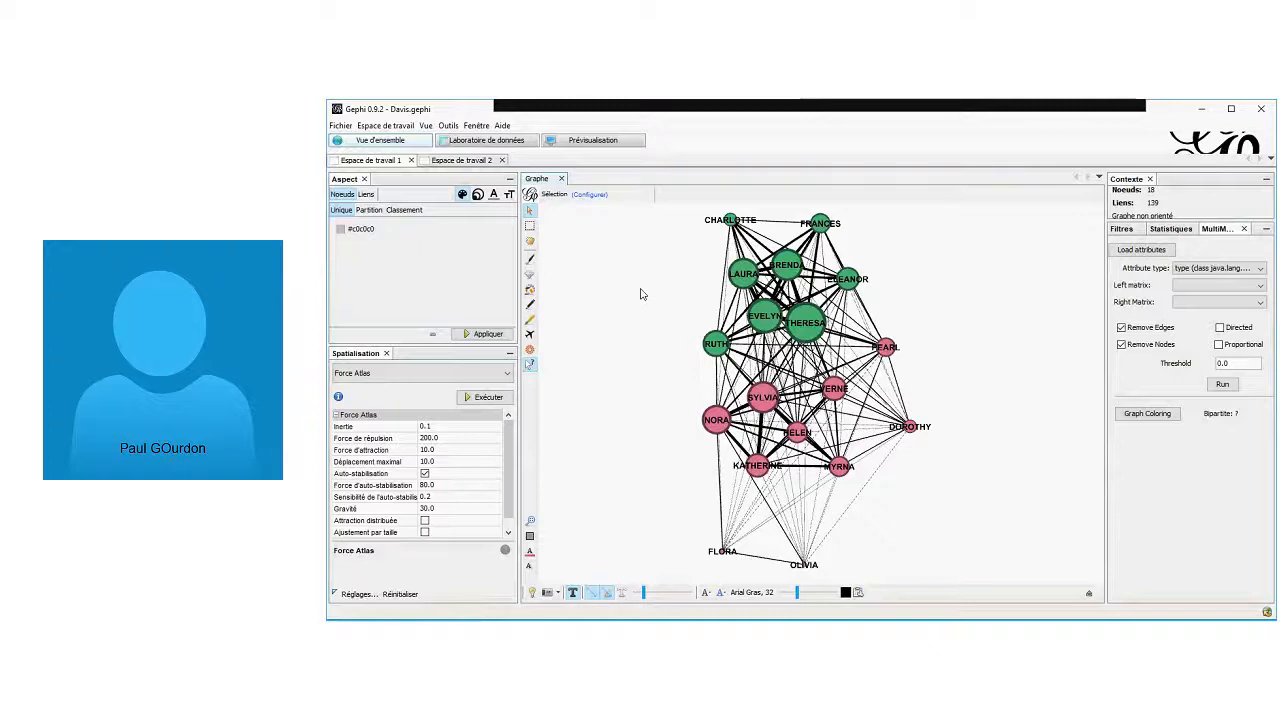
Run the Degree and Weighted Degree statistics on the women network, reviewing and closing each report
left_click(1164, 232)
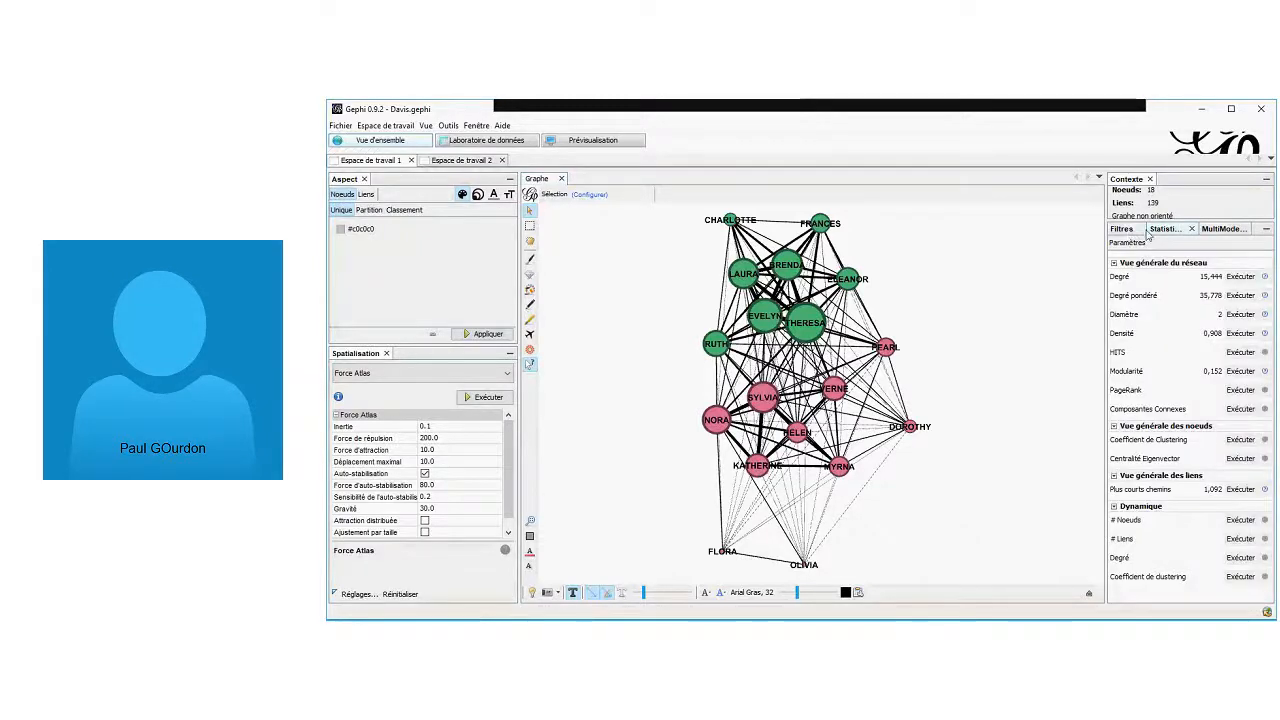
left_click(1239, 277)
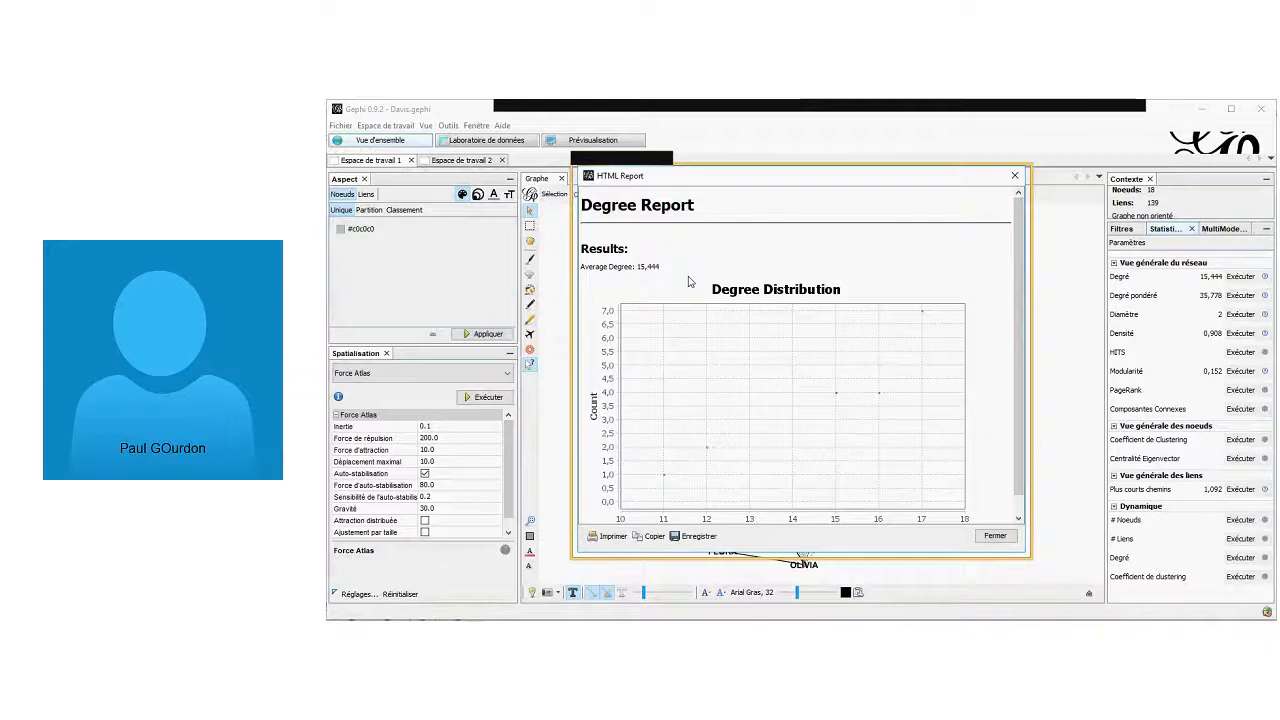
scroll(688, 282, "down", 1)
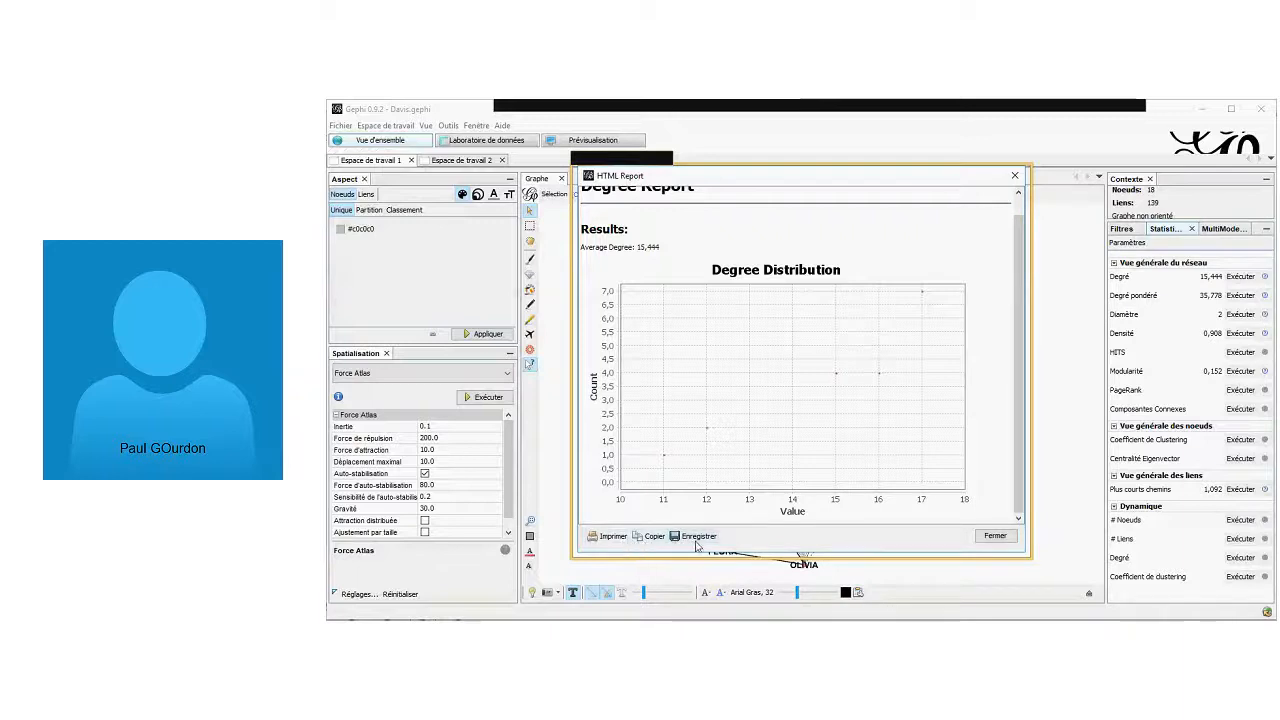
scroll(798, 292, "up", 2)
scroll(798, 292, "down", 2)
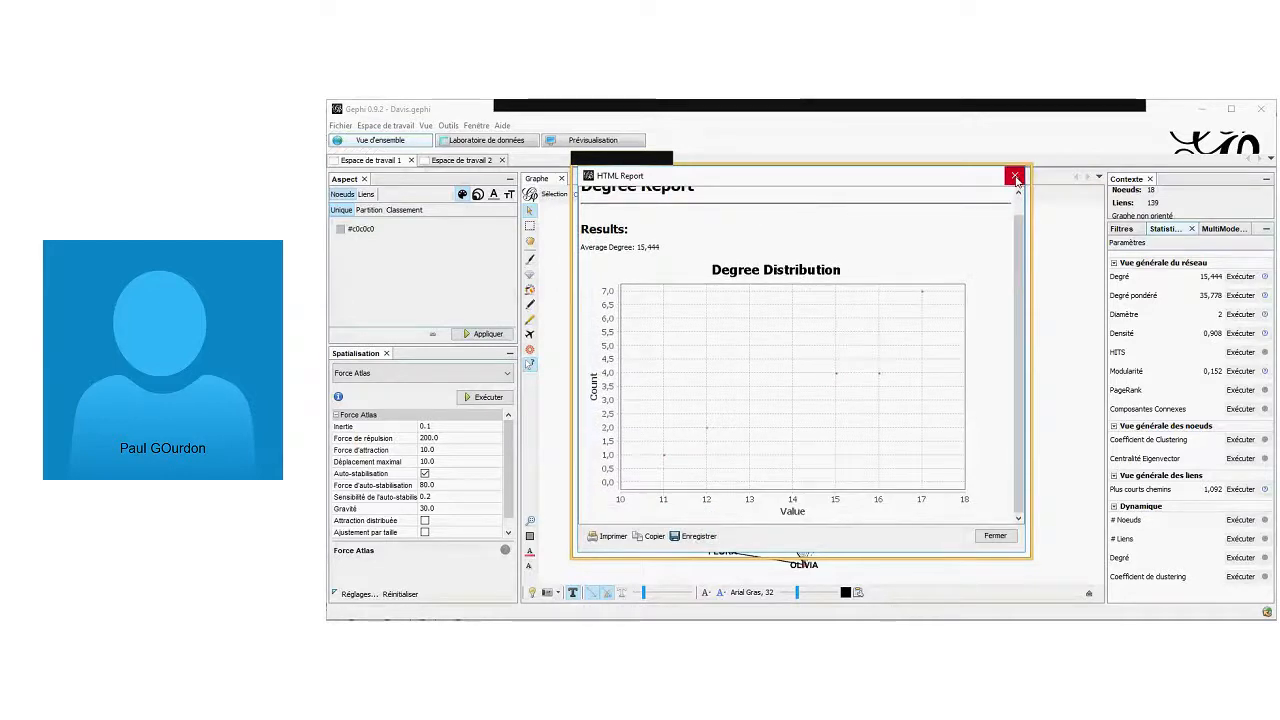
left_click(1016, 179)
left_click(1240, 296)
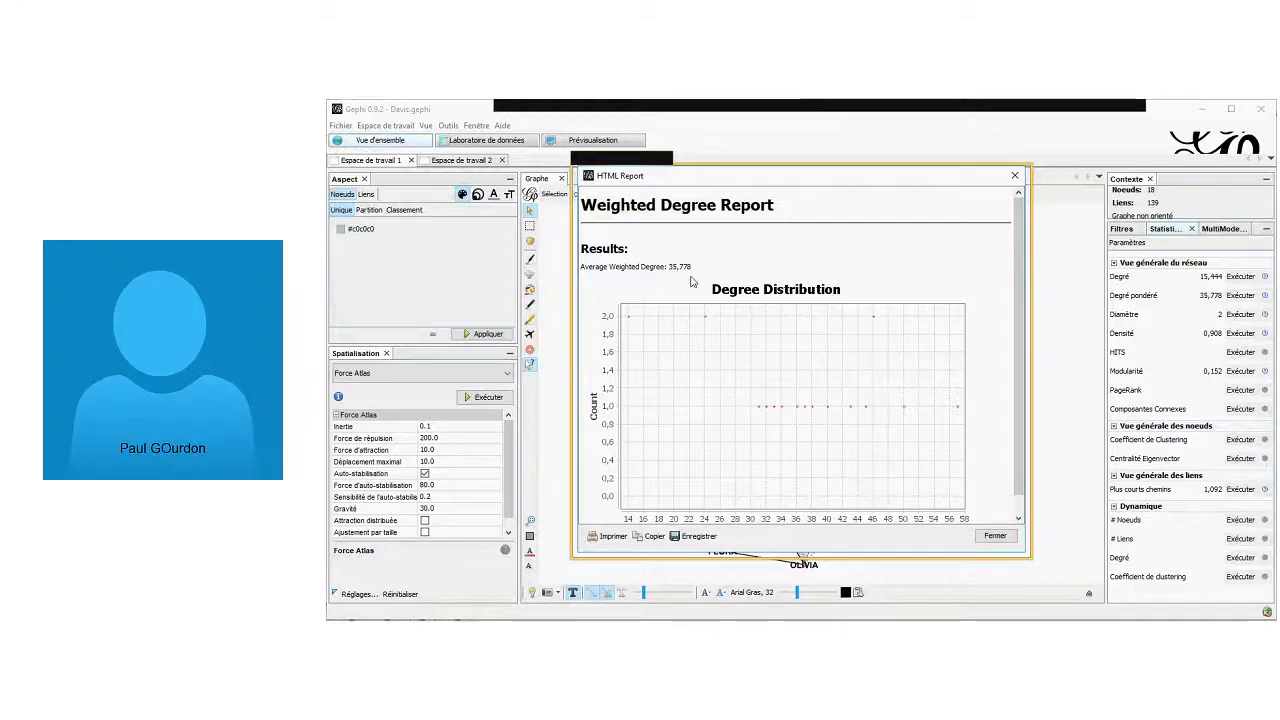
left_click(1016, 178)
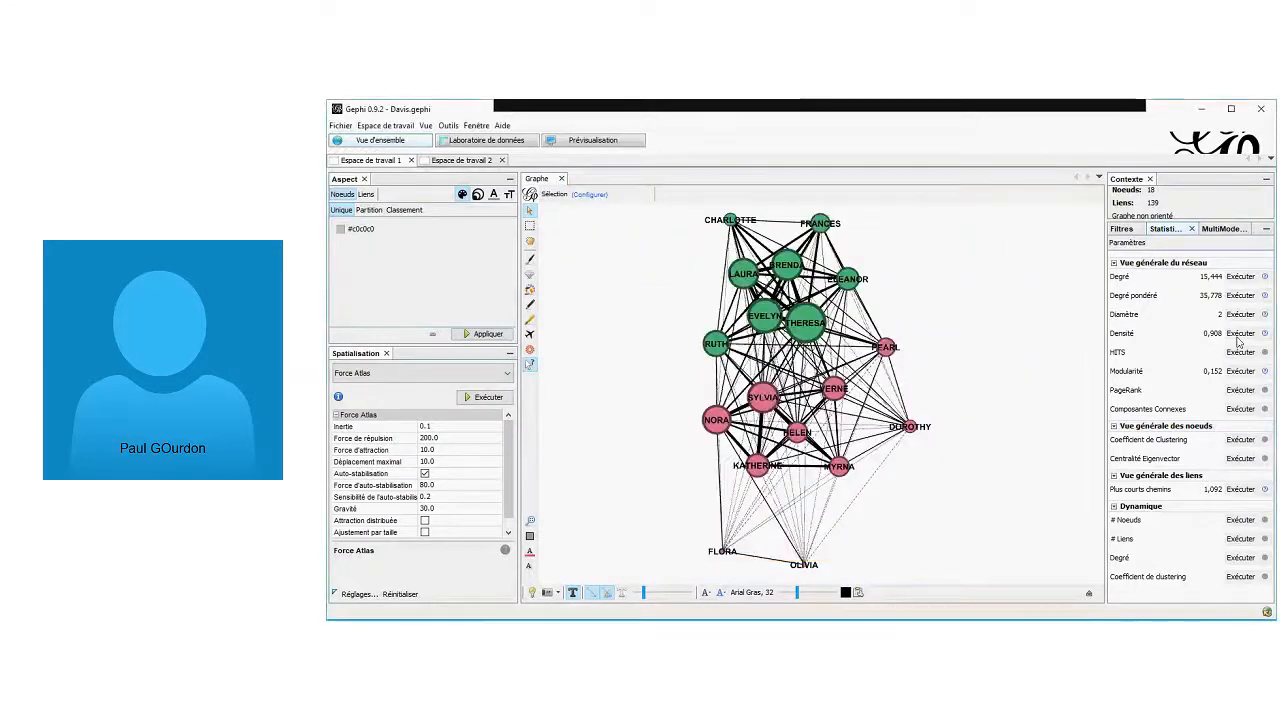
Run the Diameter statistic as undirected without normalization, and review its centrality and eccentricity distributions
left_click(1241, 315)
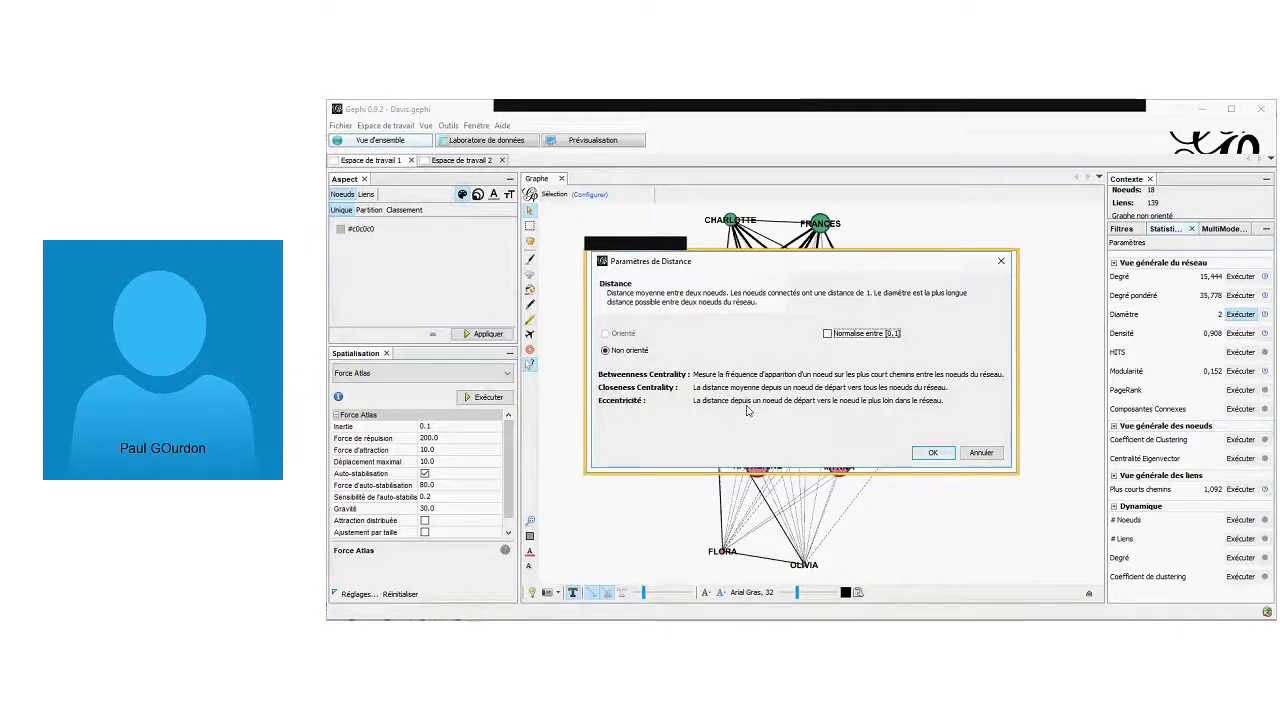
left_click(932, 454)
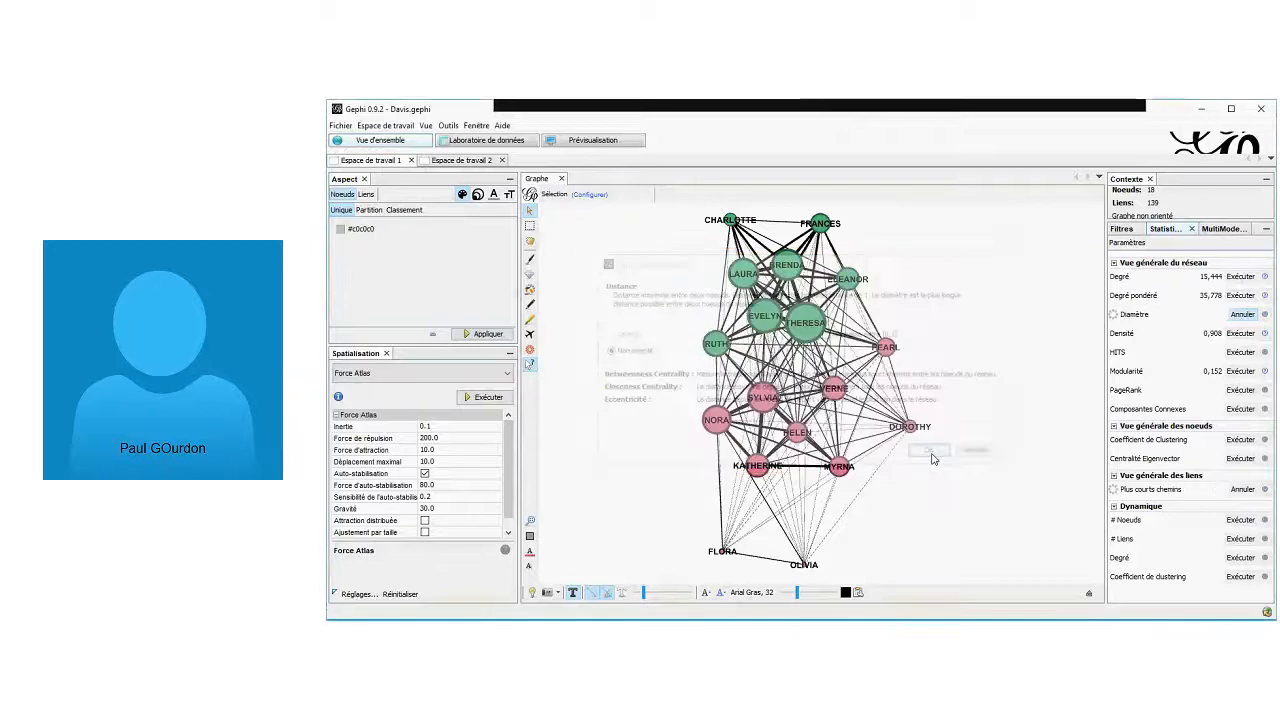
scroll(822, 376, "down", 5)
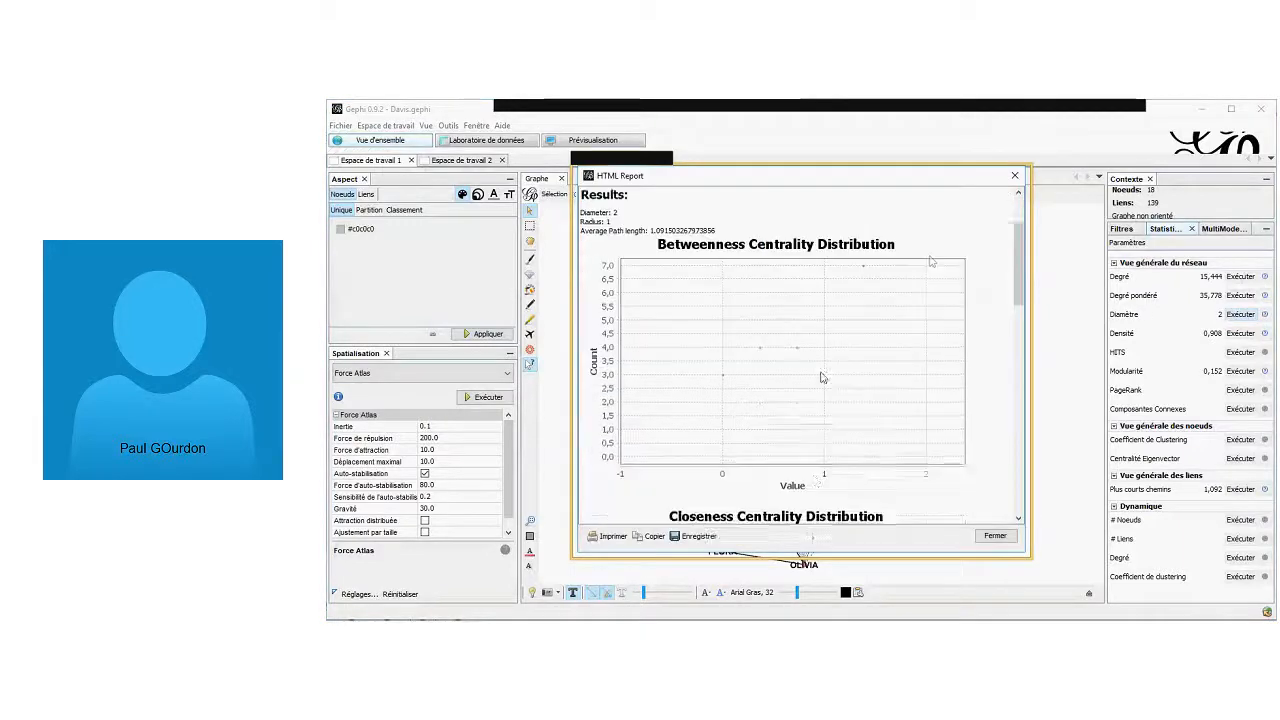
scroll(816, 380, "down", 10)
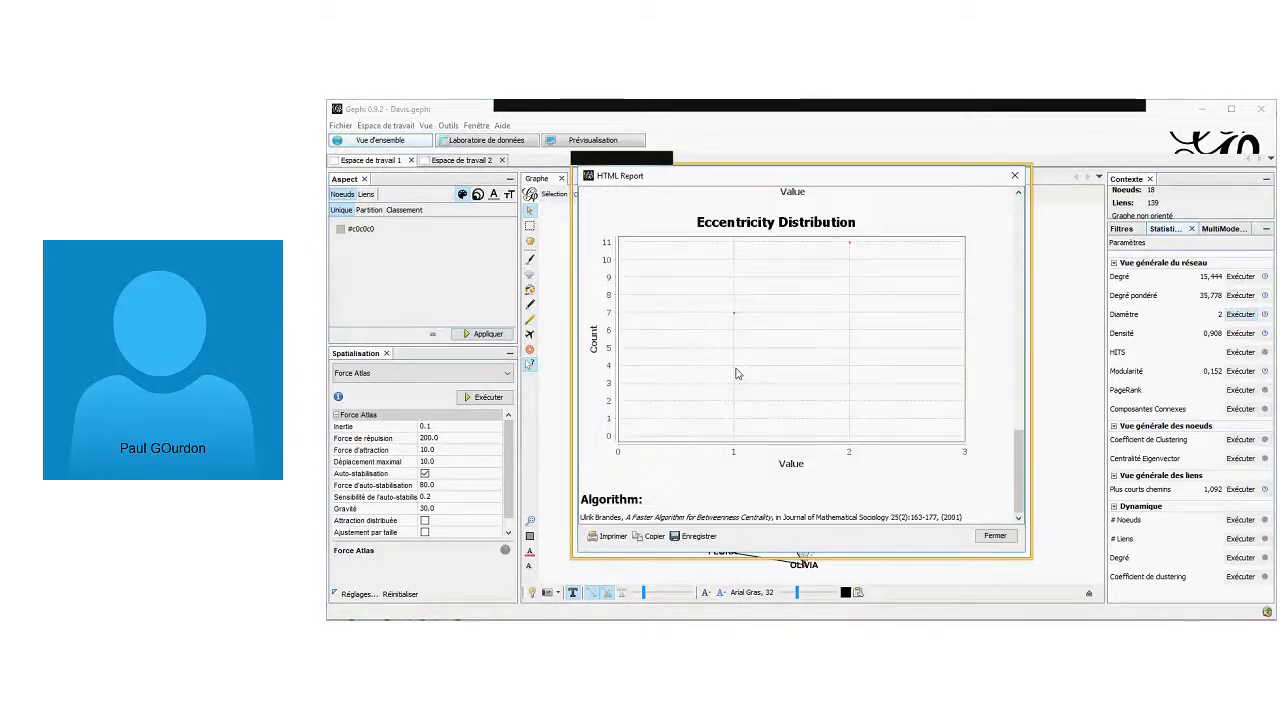
left_click(1015, 177)
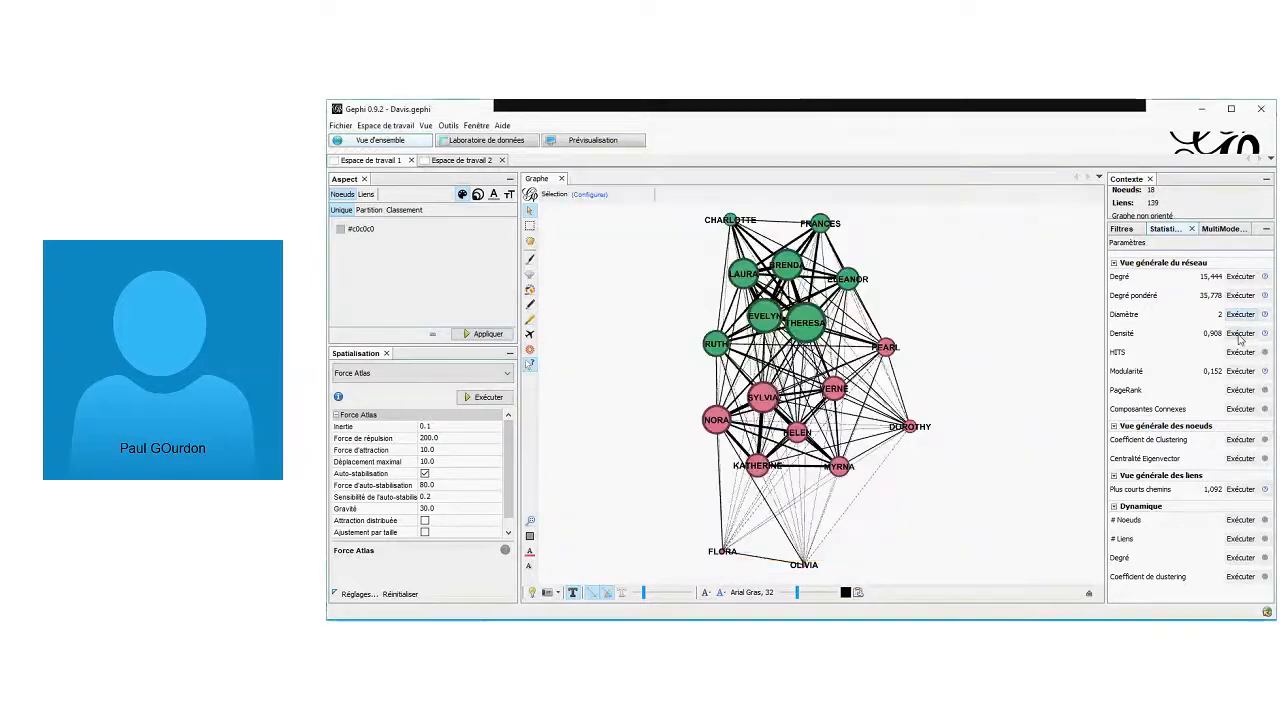
Compute the graph density as undirected and close the report
left_click(1240, 333)
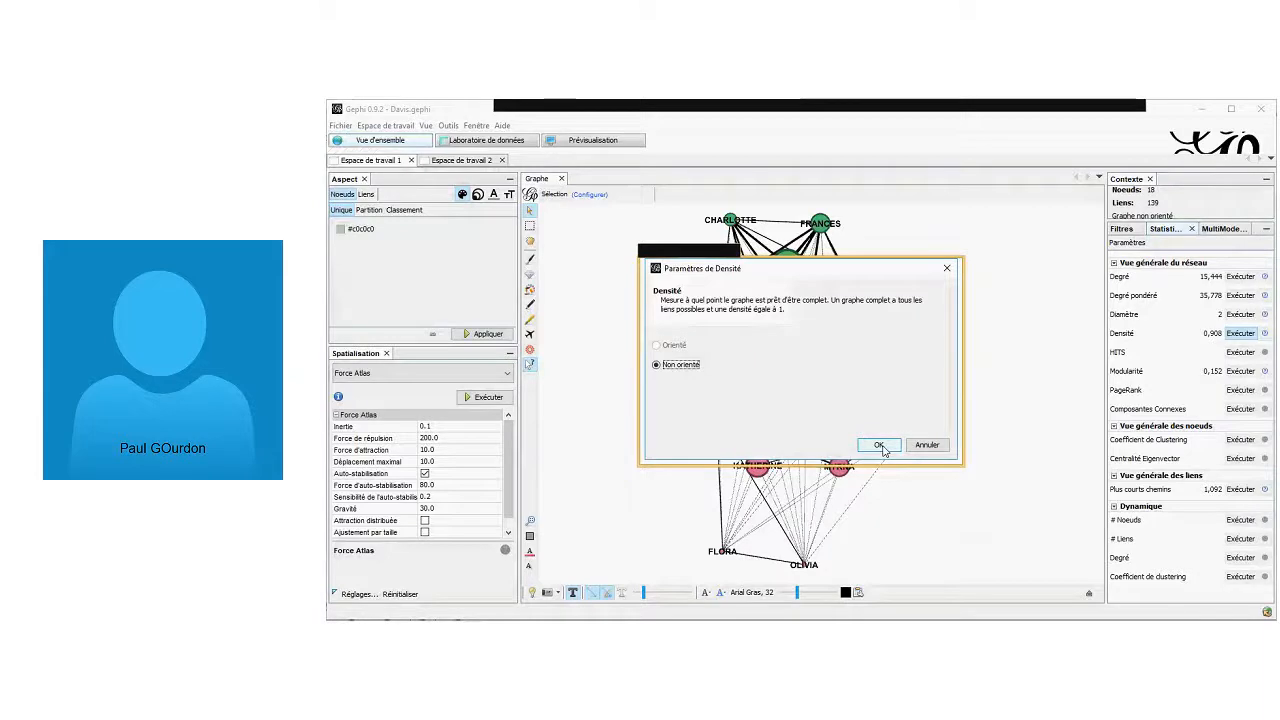
left_click(880, 446)
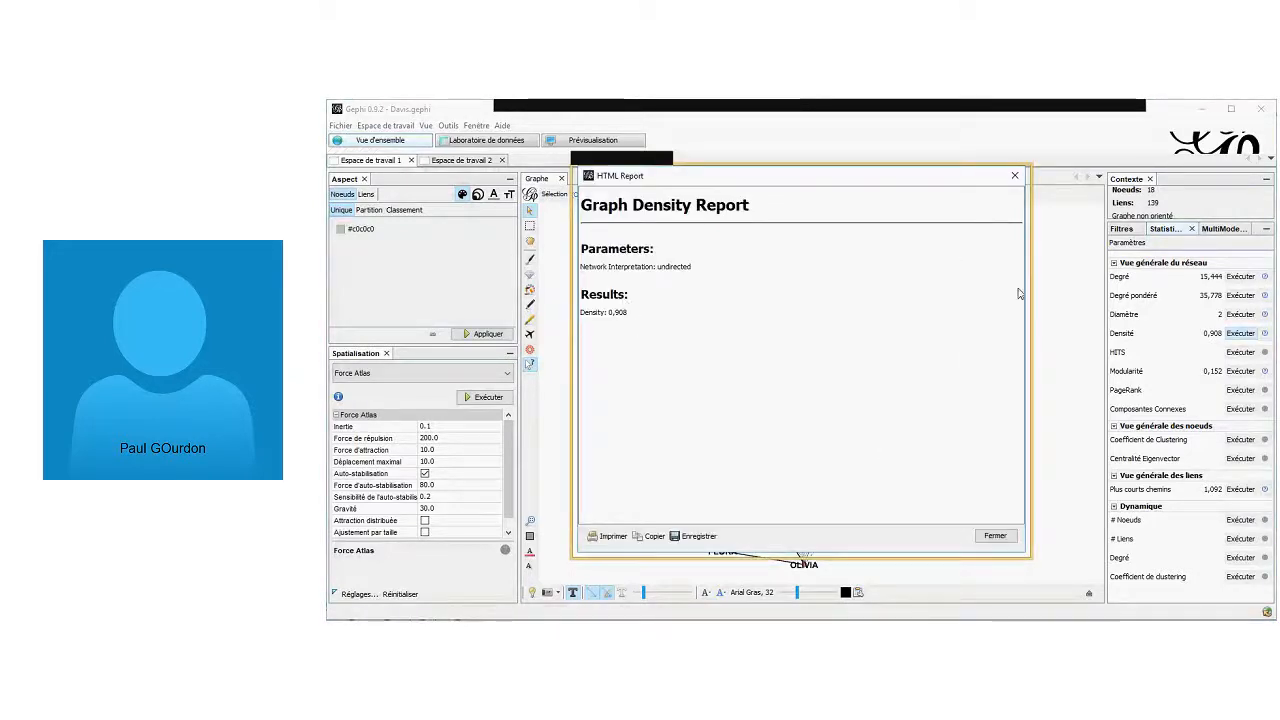
left_click(1010, 540)
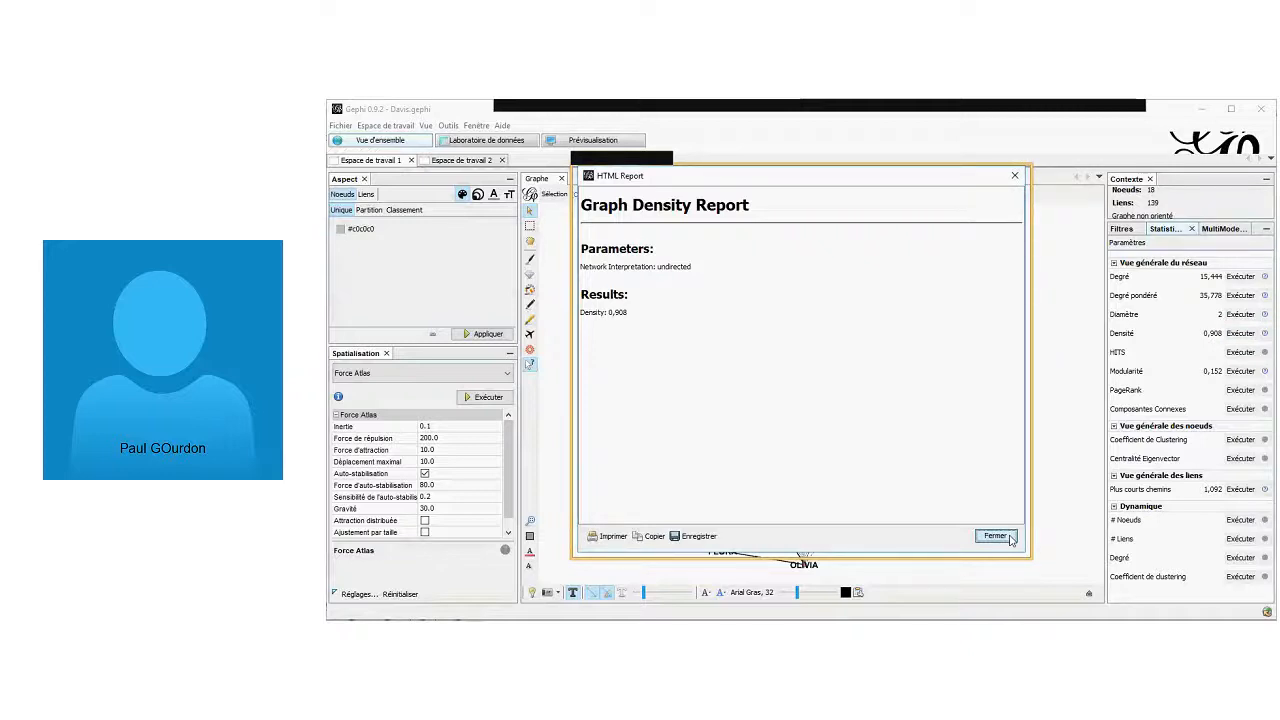
left_click(1010, 540)
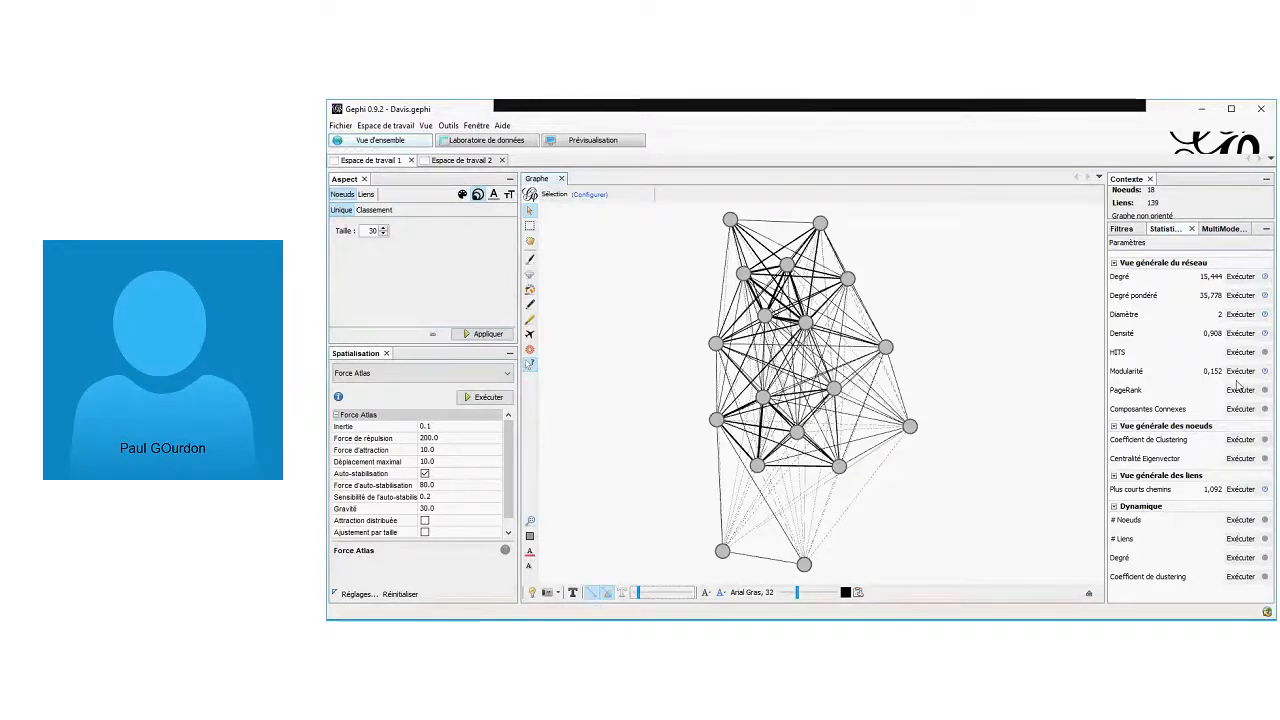
Examine the computed degree, centrality and modularity values of each woman in the nodes table
left_click(484, 141)
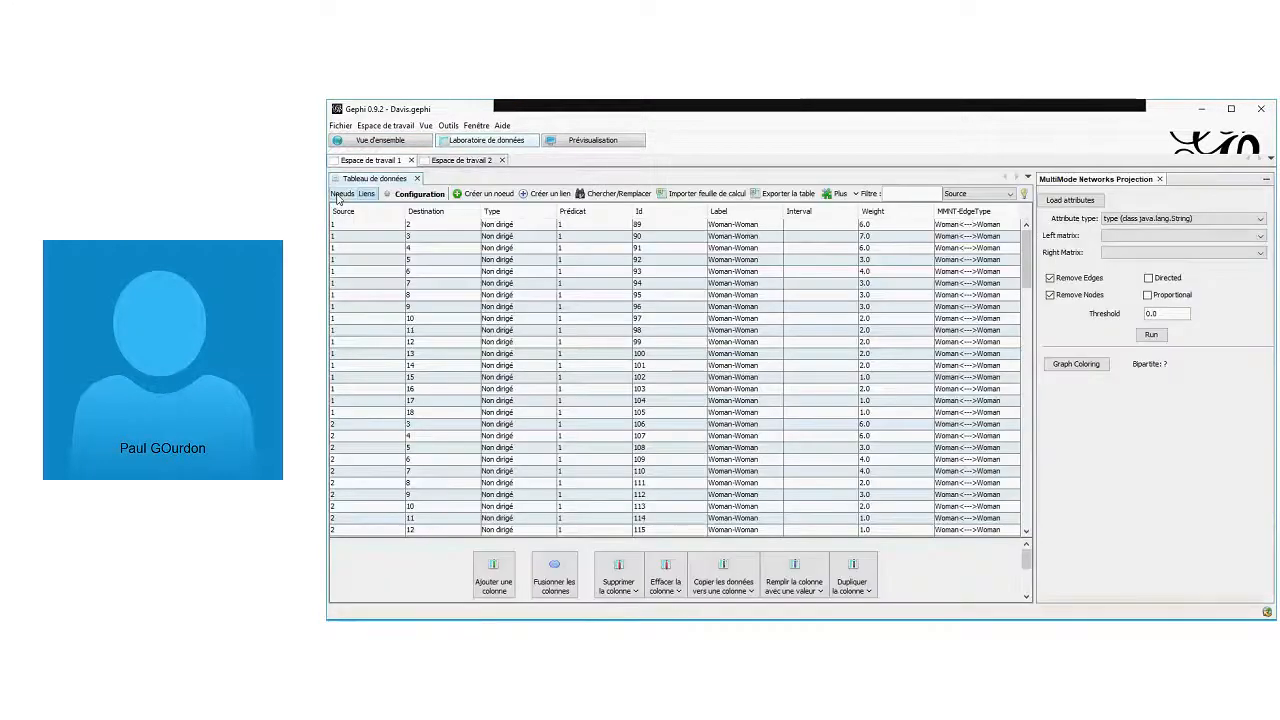
left_click(341, 194)
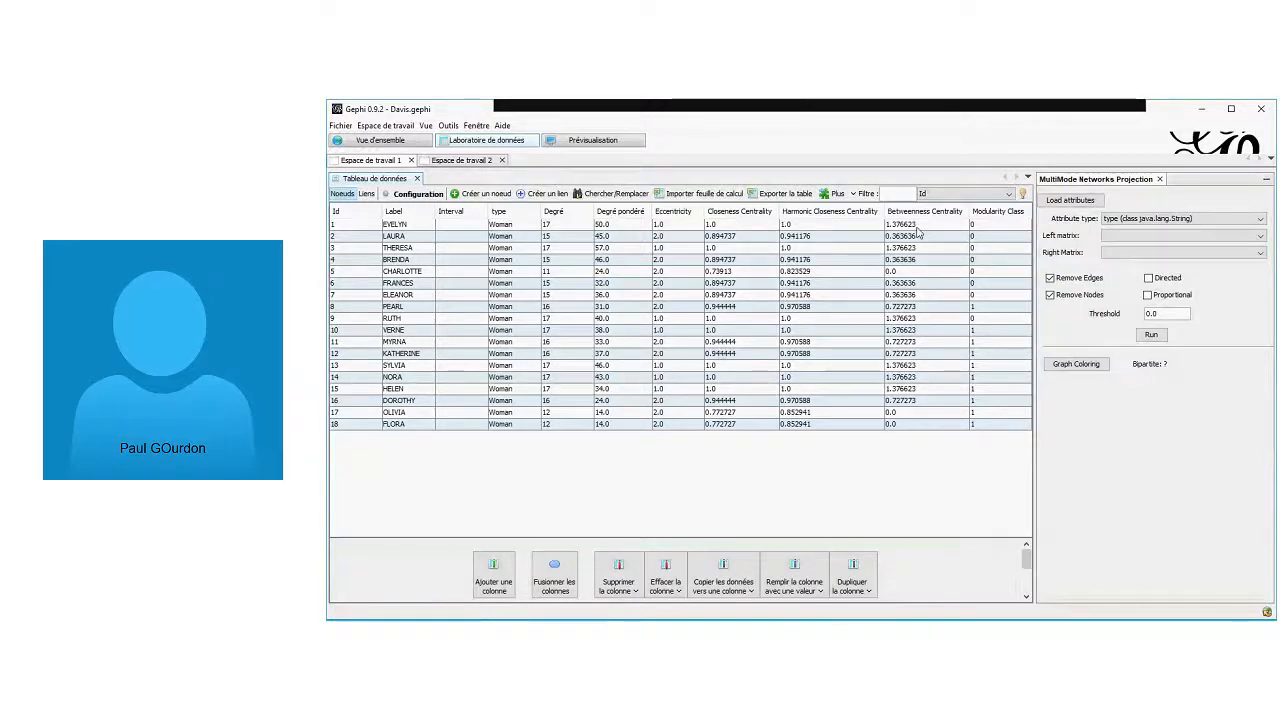
left_click(1008, 196)
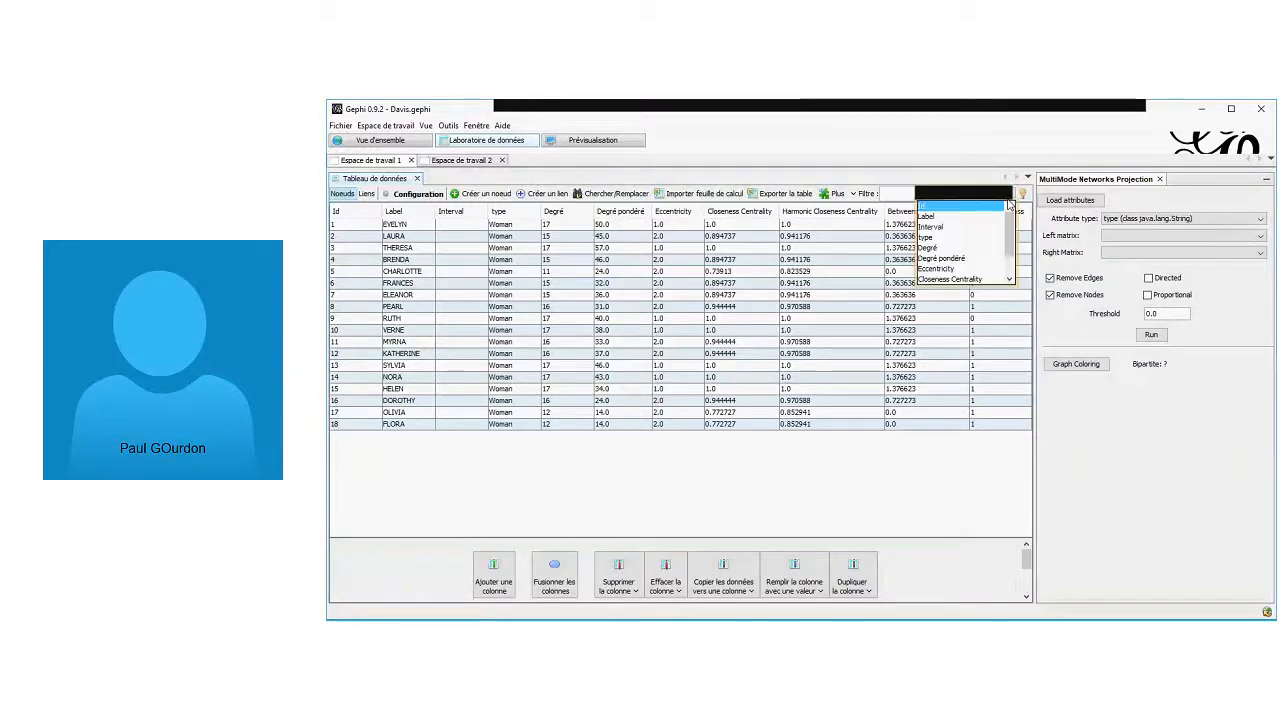
left_click(1008, 196)
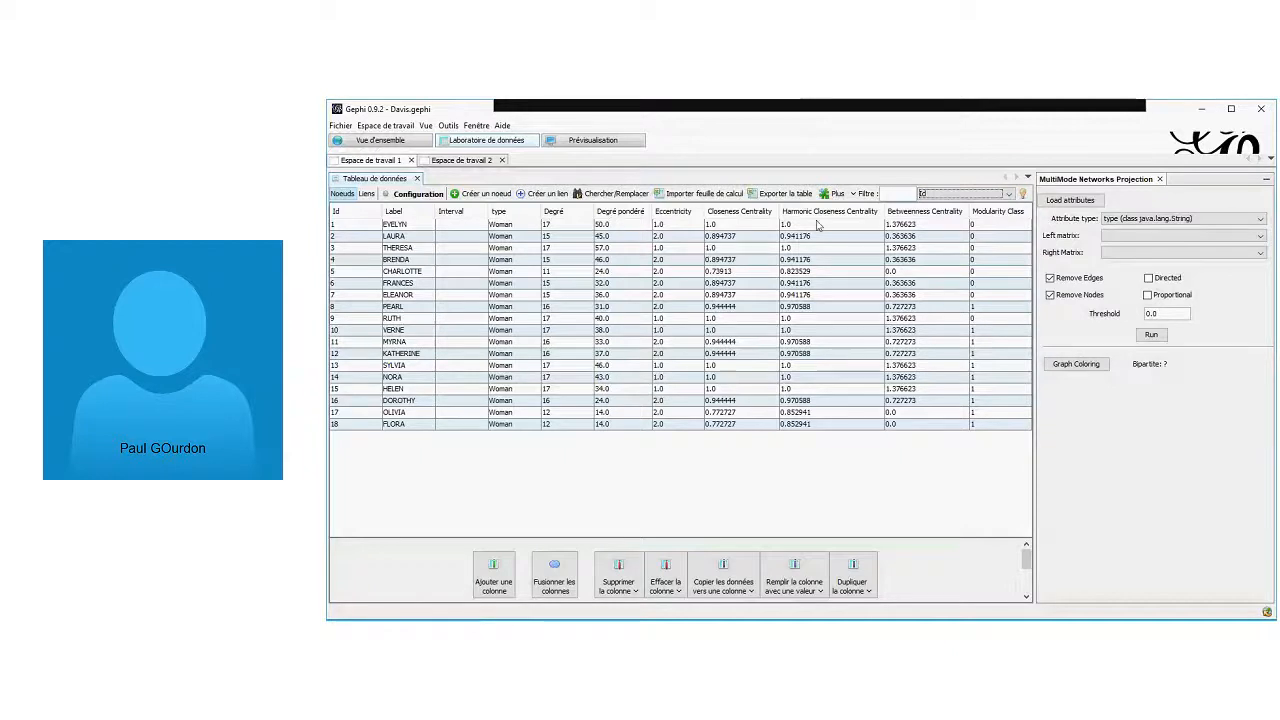
left_click(1010, 195)
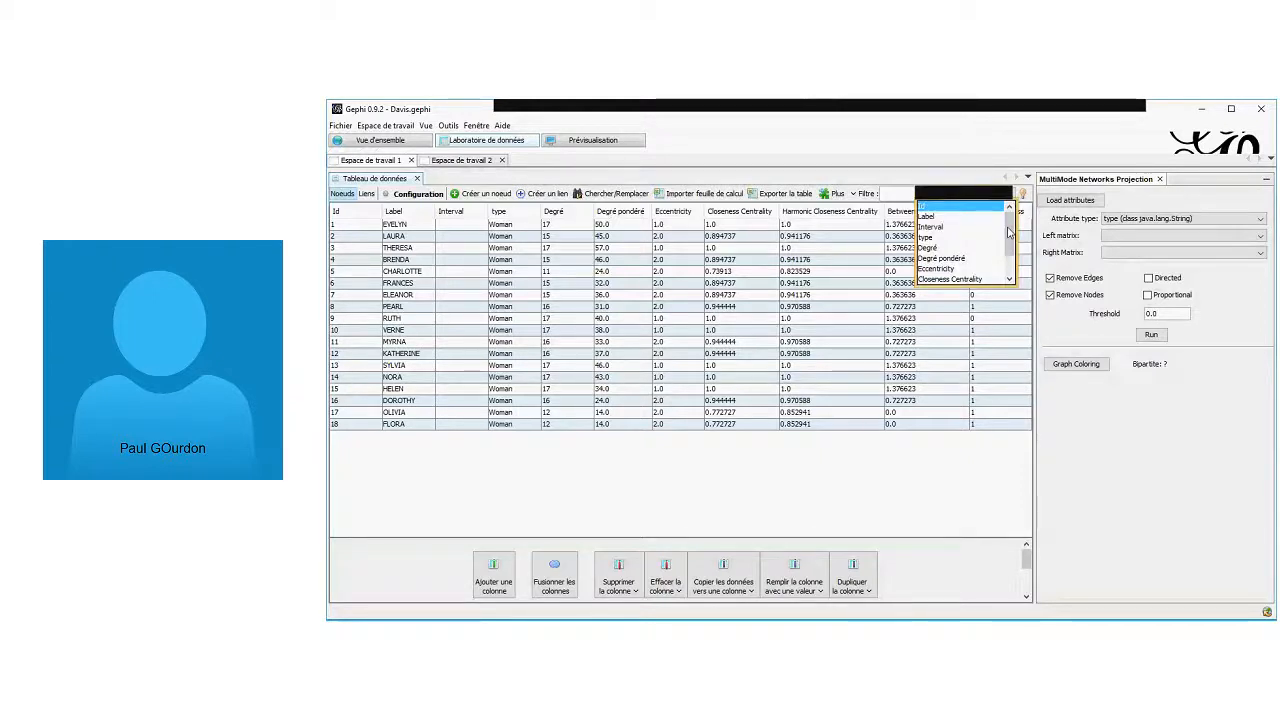
left_click(964, 206)
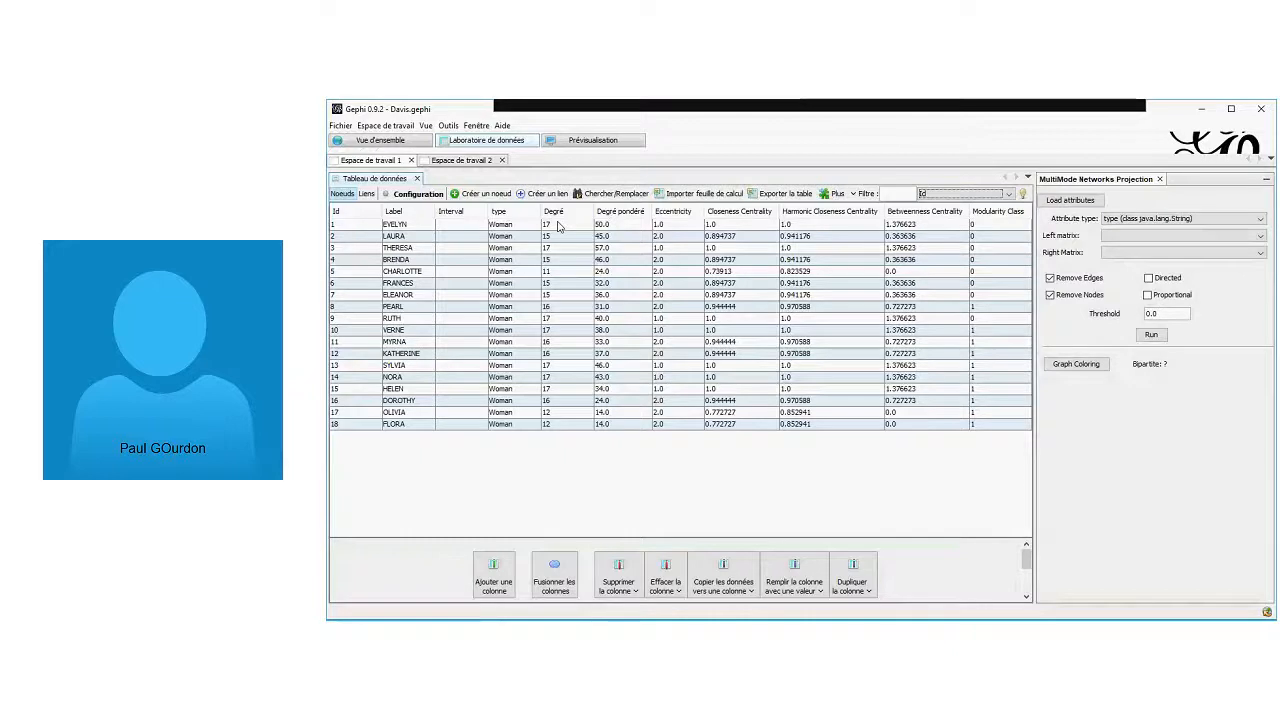
Return to the graph overview and run the Modularity statistic with randomization, edge weights and resolution 1.0, closing its report
left_click(397, 142)
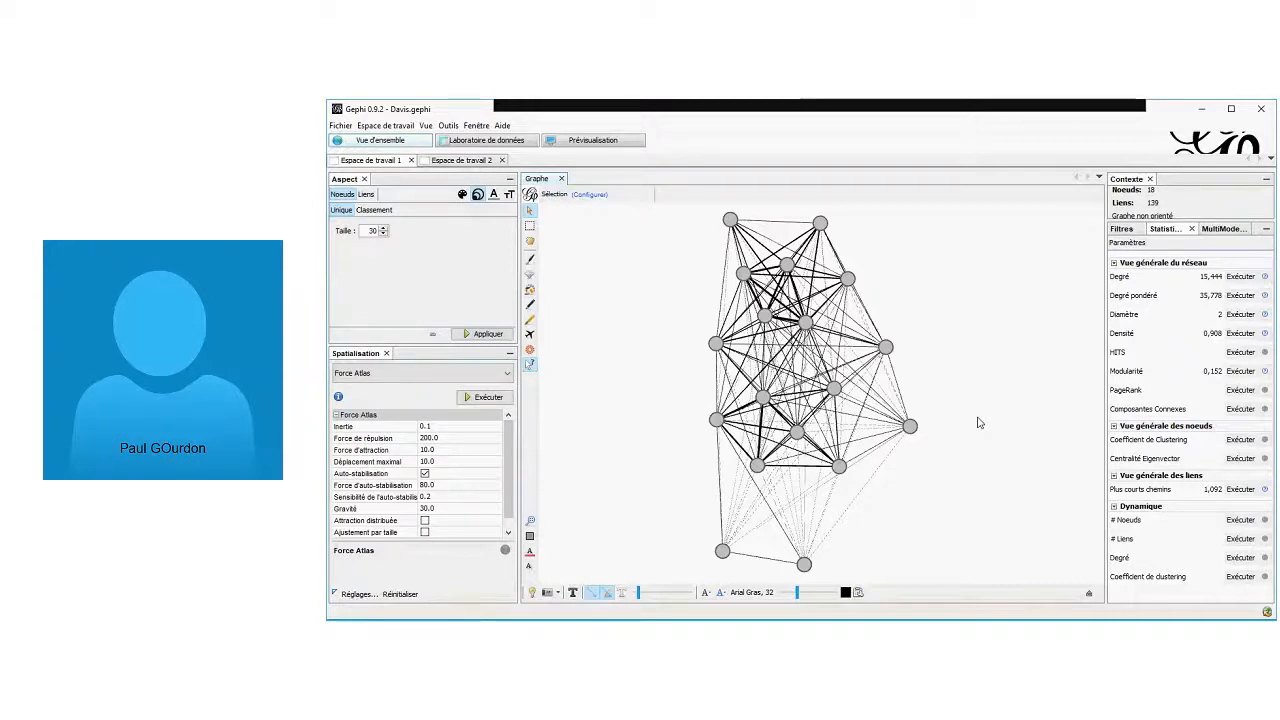
left_click(1239, 372)
left_click(885, 442)
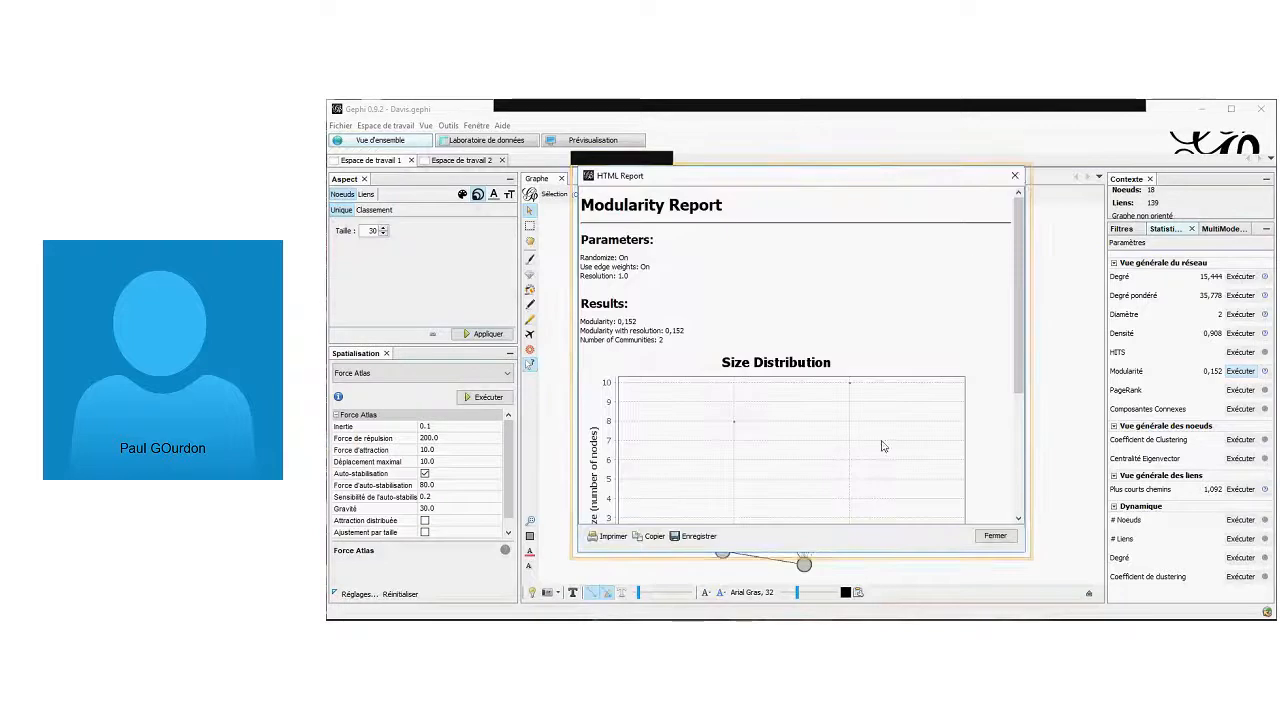
left_click(1016, 177)
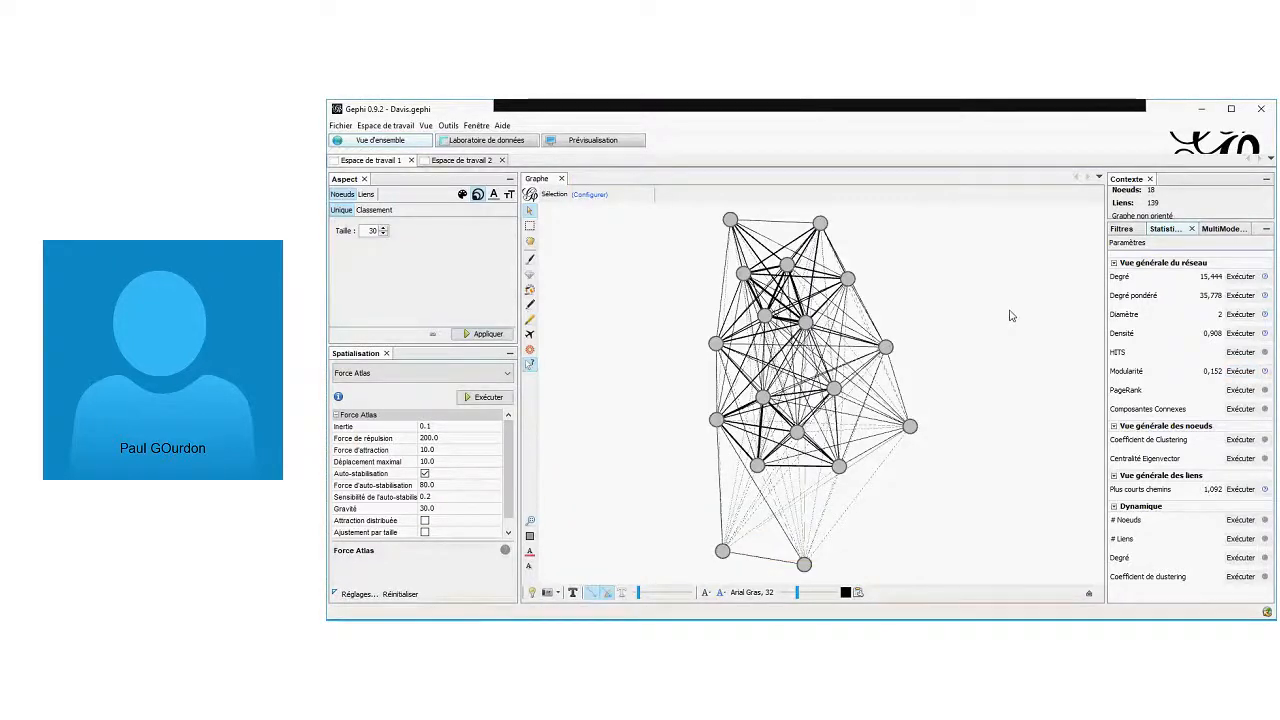
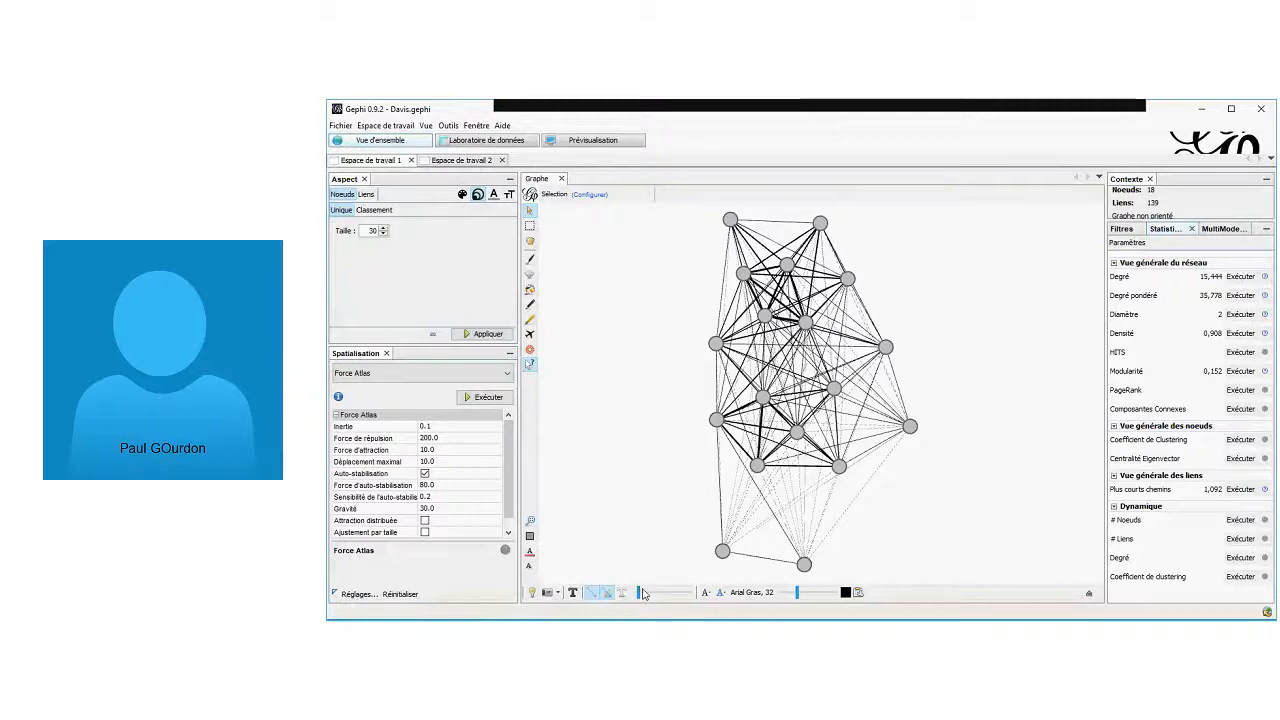
Rerun Modularity with the same settings, and review the report's size distribution and algorithm references before closing it
left_click(1240, 373)
left_click(886, 445)
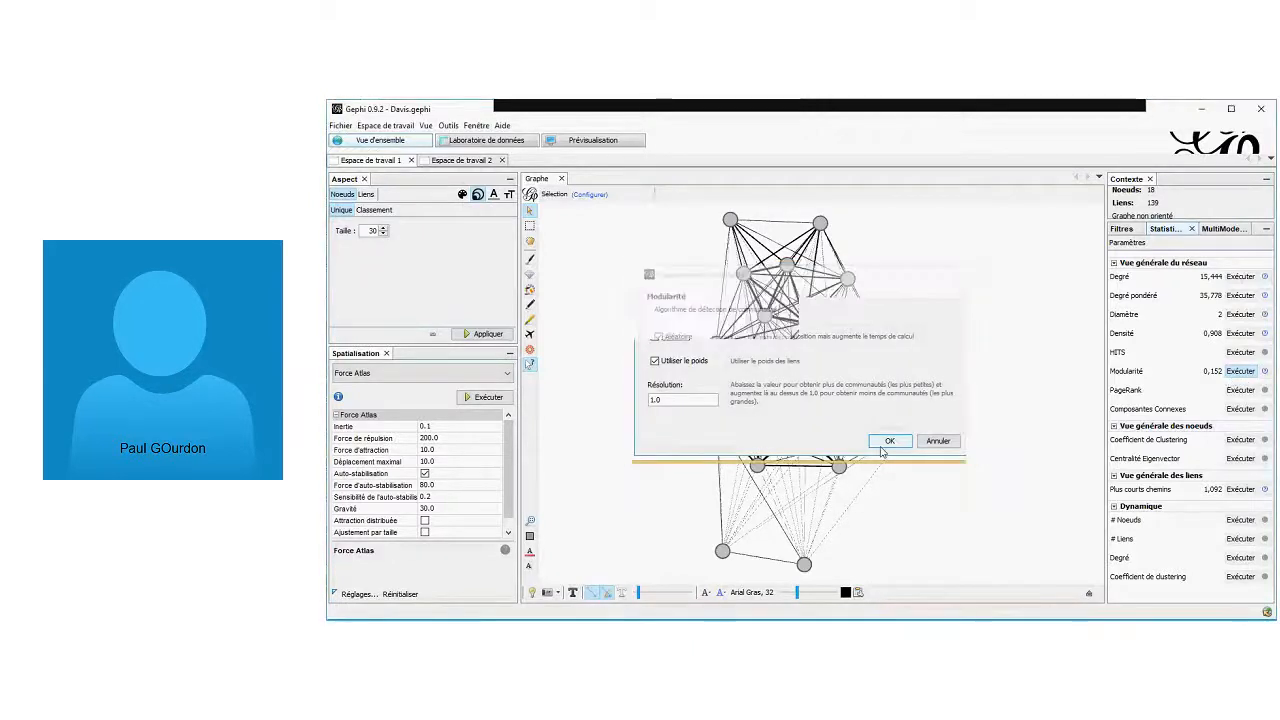
scroll(910, 336, "down", 5)
scroll(910, 336, "up", 5)
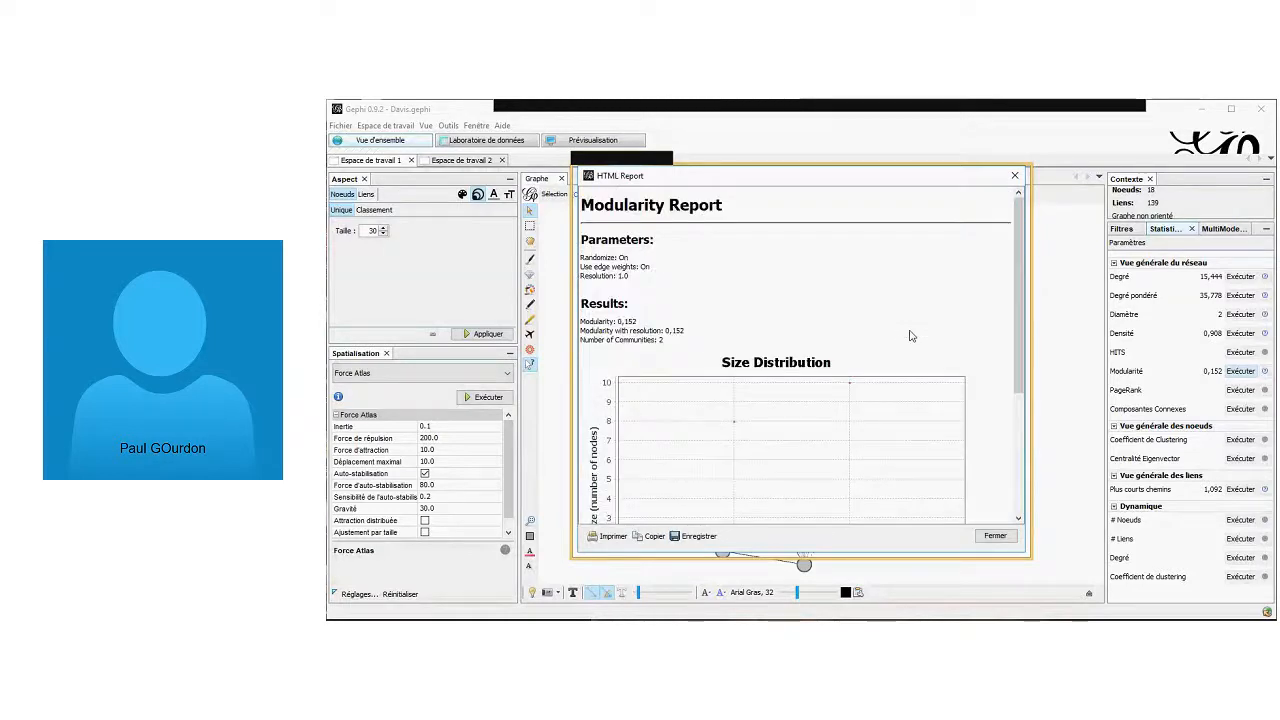
scroll(910, 336, "down", 5)
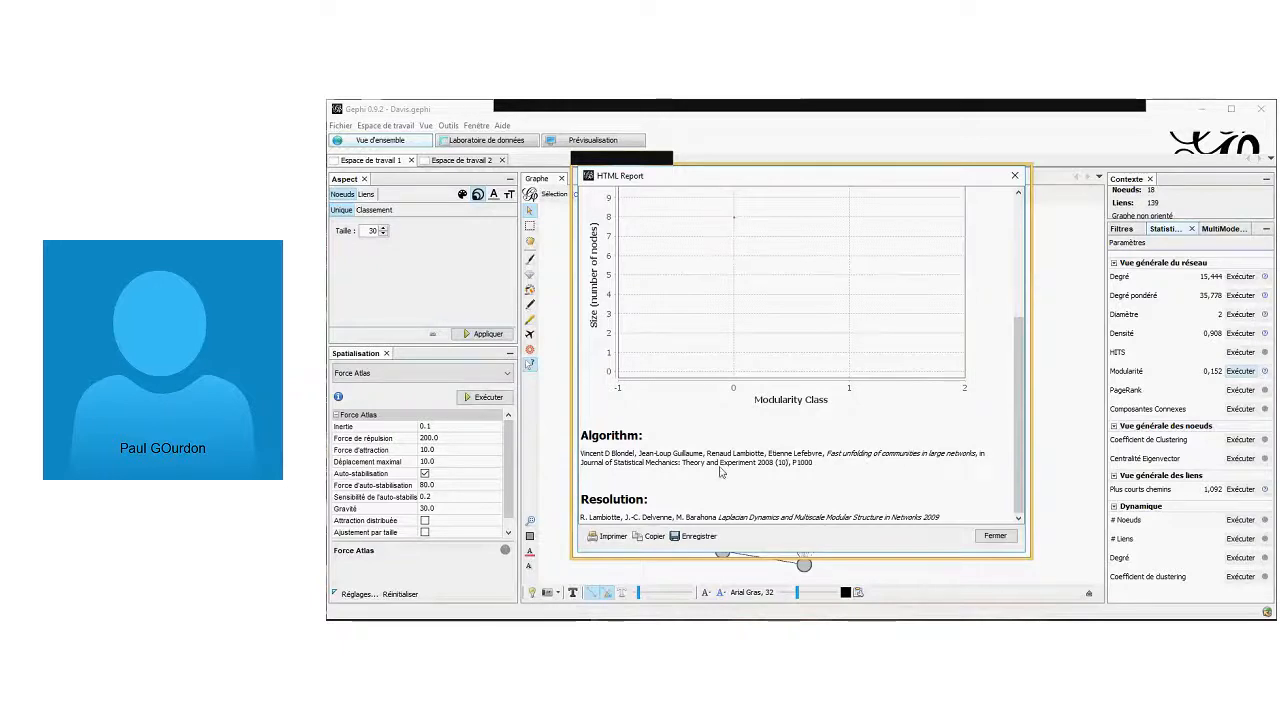
left_click(1016, 179)
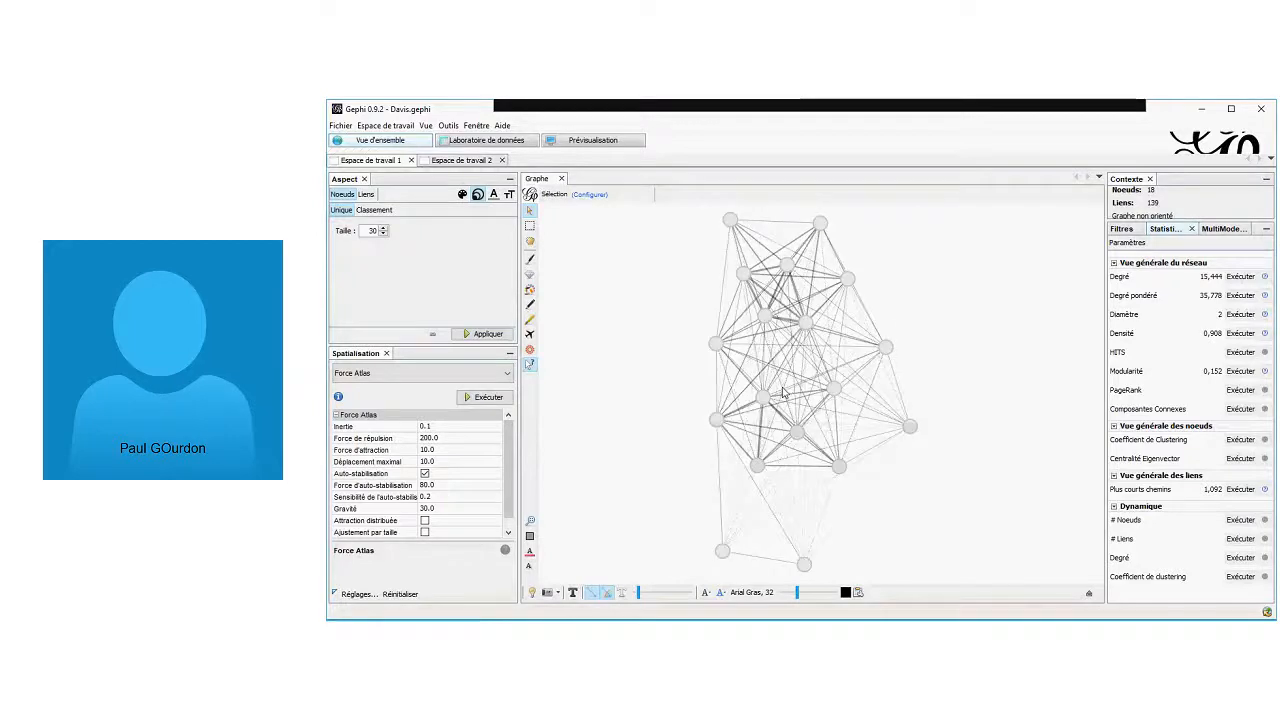
Slightly increase the thickness of the graph's edges
left_click_drag(638, 597, 646, 597)
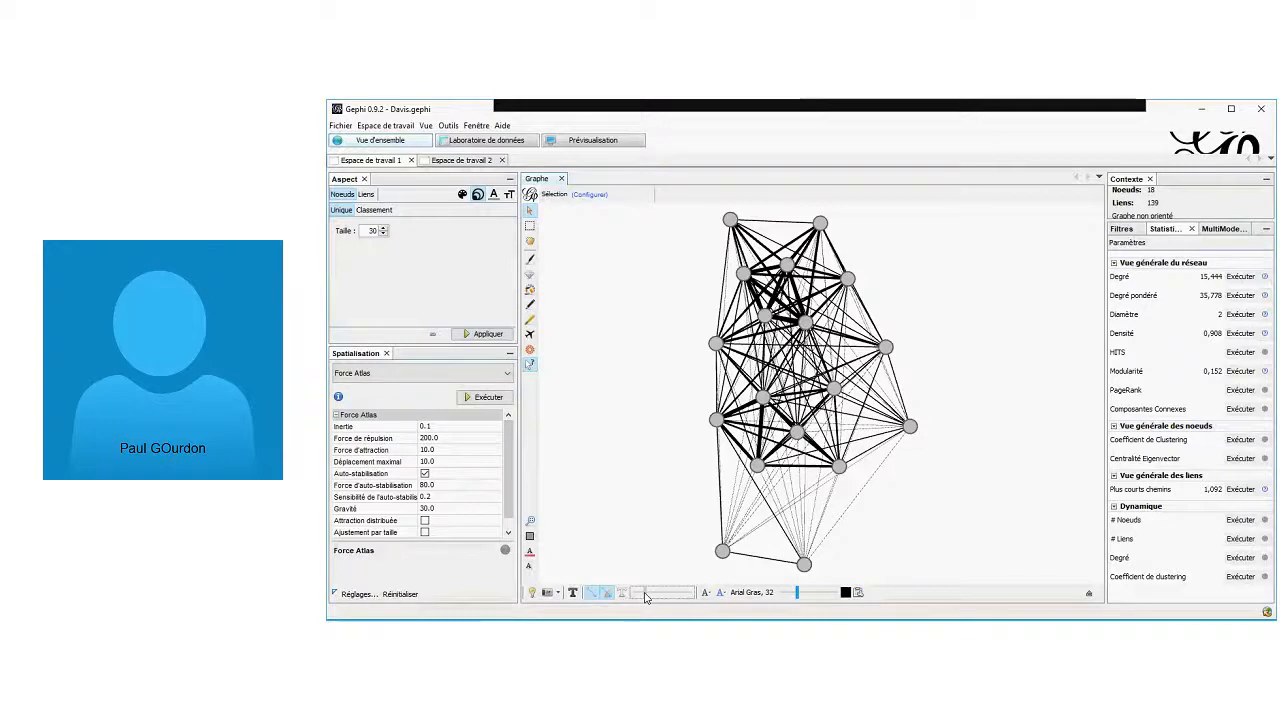
left_click_drag(646, 597, 640, 597)
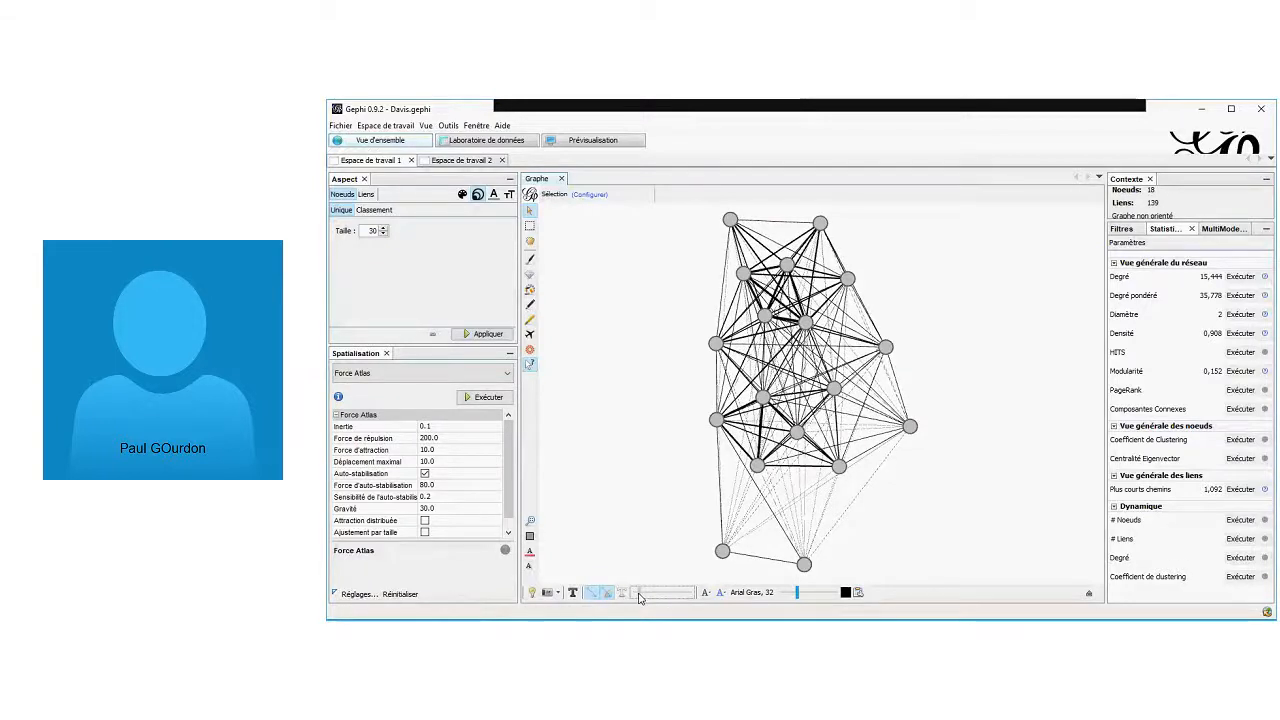
left_click(640, 597)
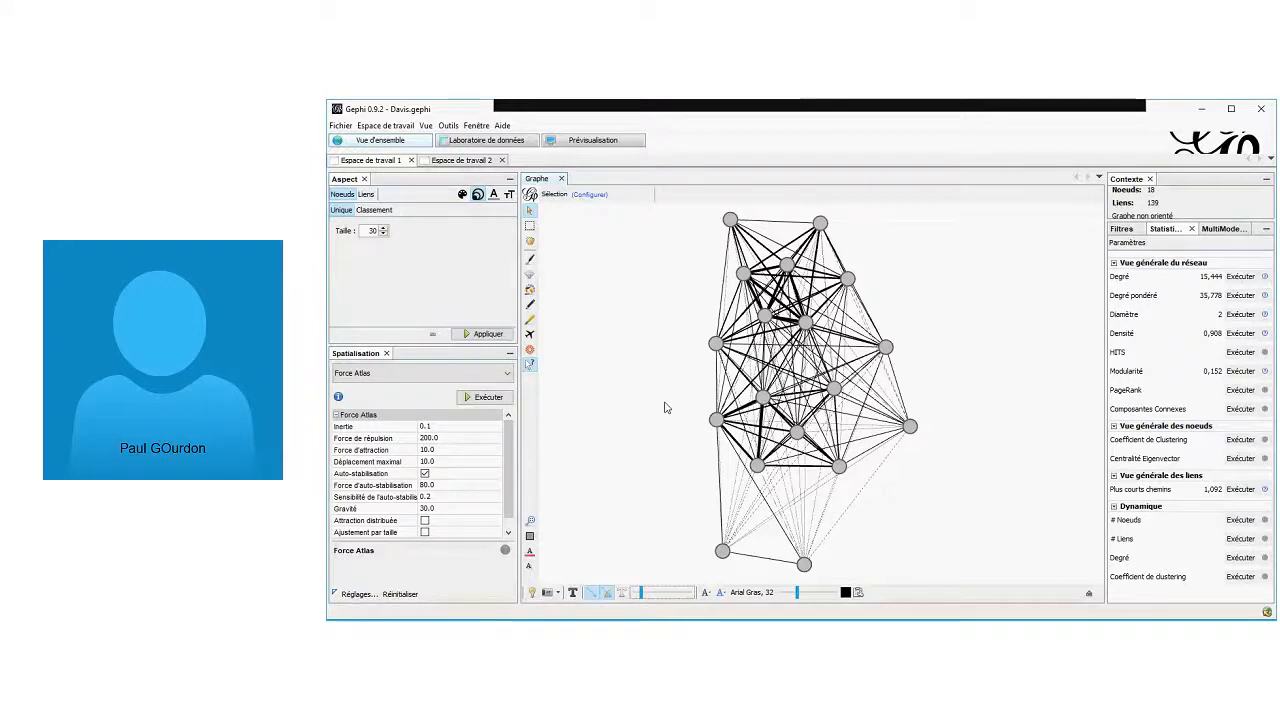
Display node labels on the graph, using the Label attribute as their text
left_click(573, 593)
left_click(858, 592)
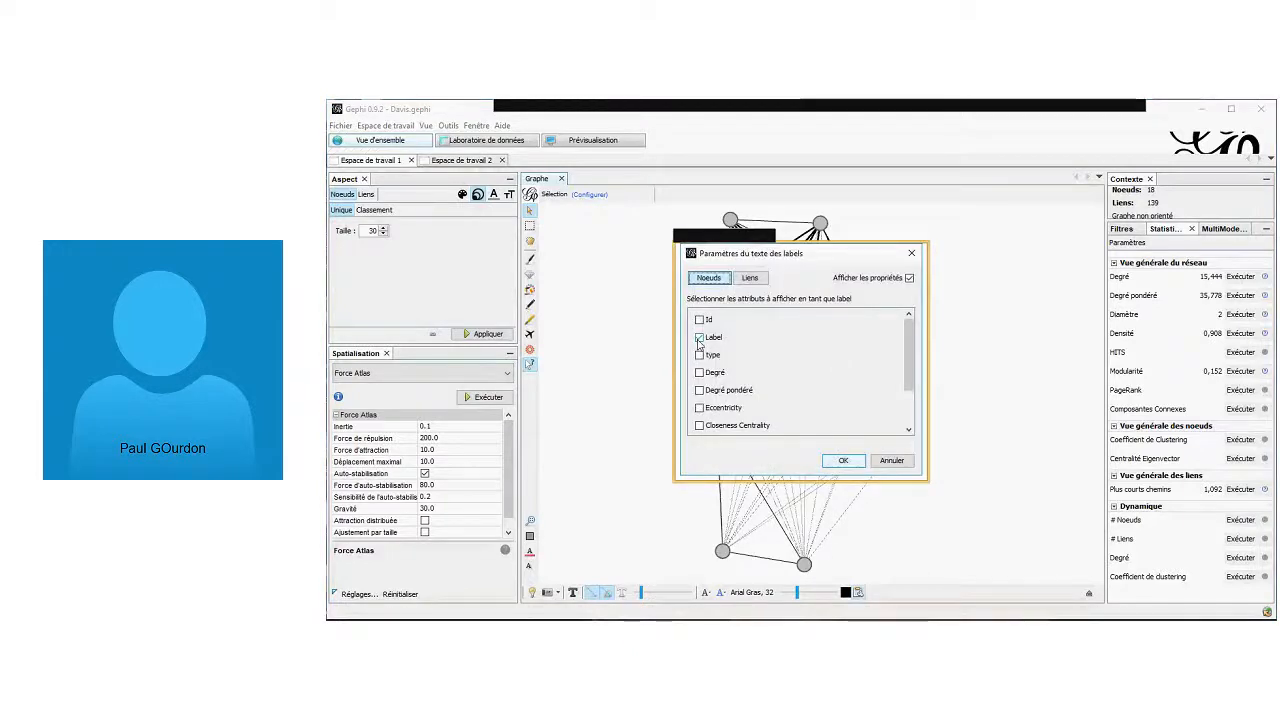
left_click(912, 255)
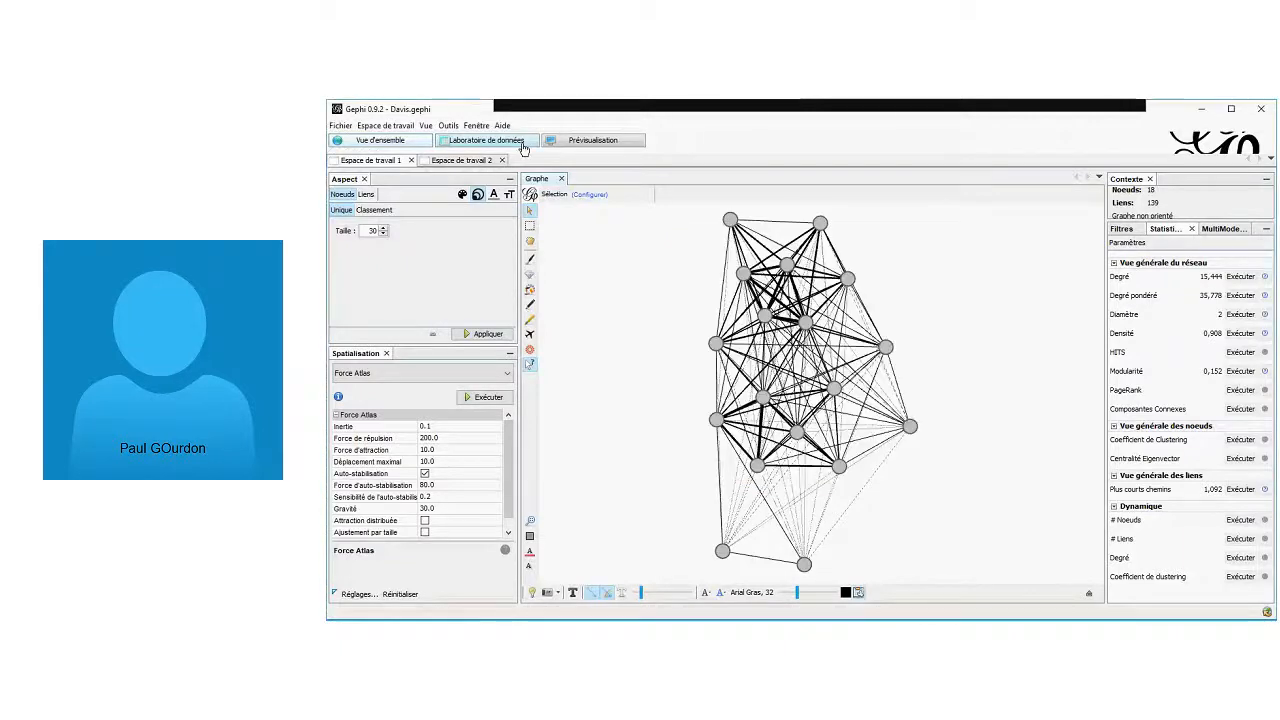
left_click(503, 143)
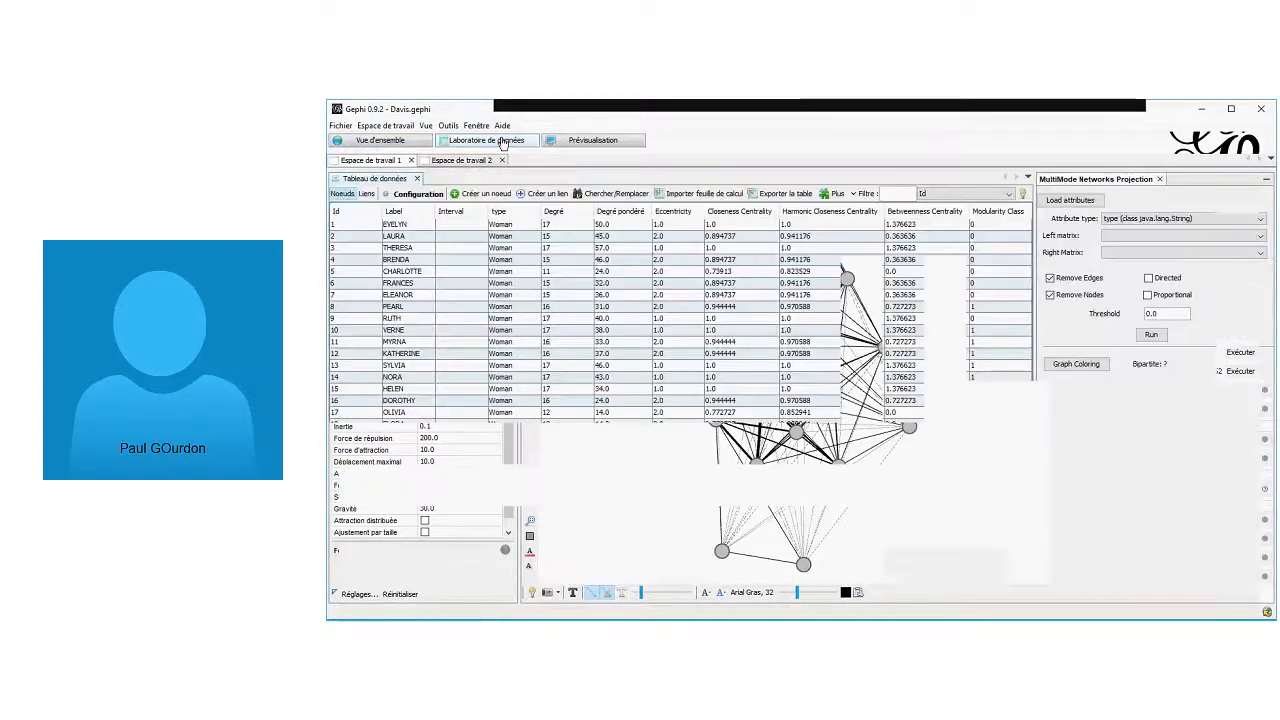
left_click(380, 140)
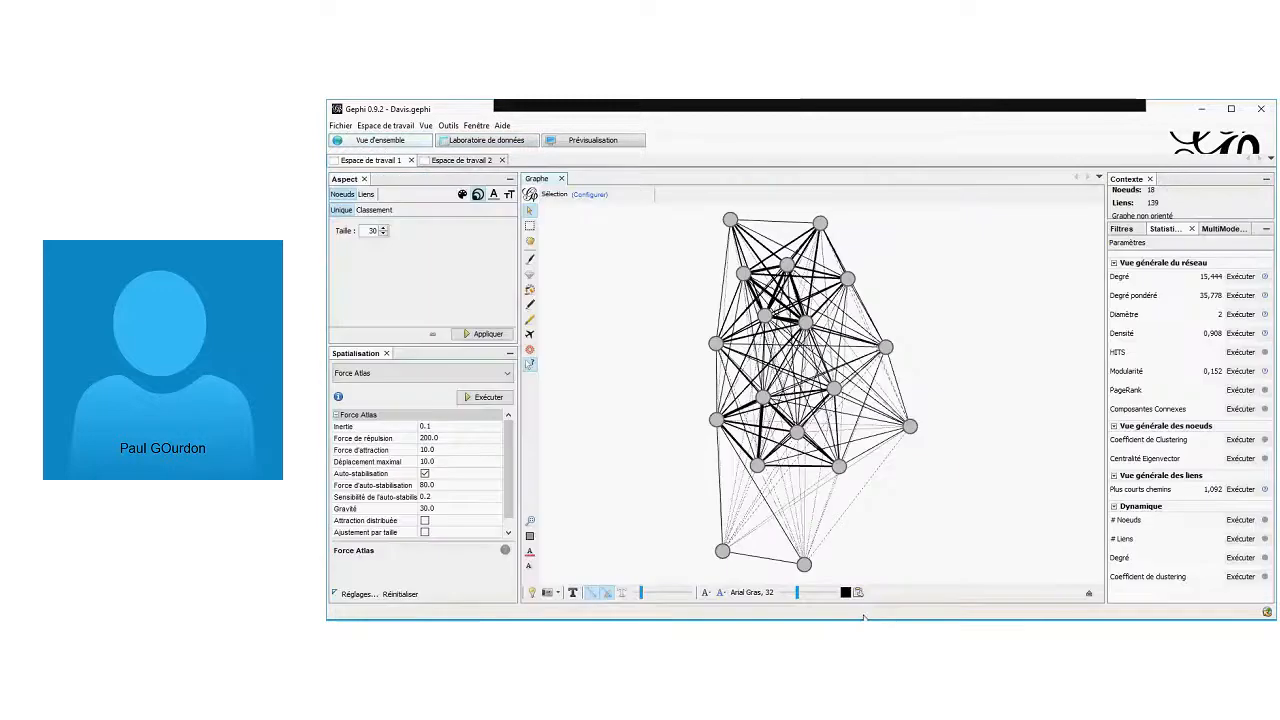
left_click(858, 592)
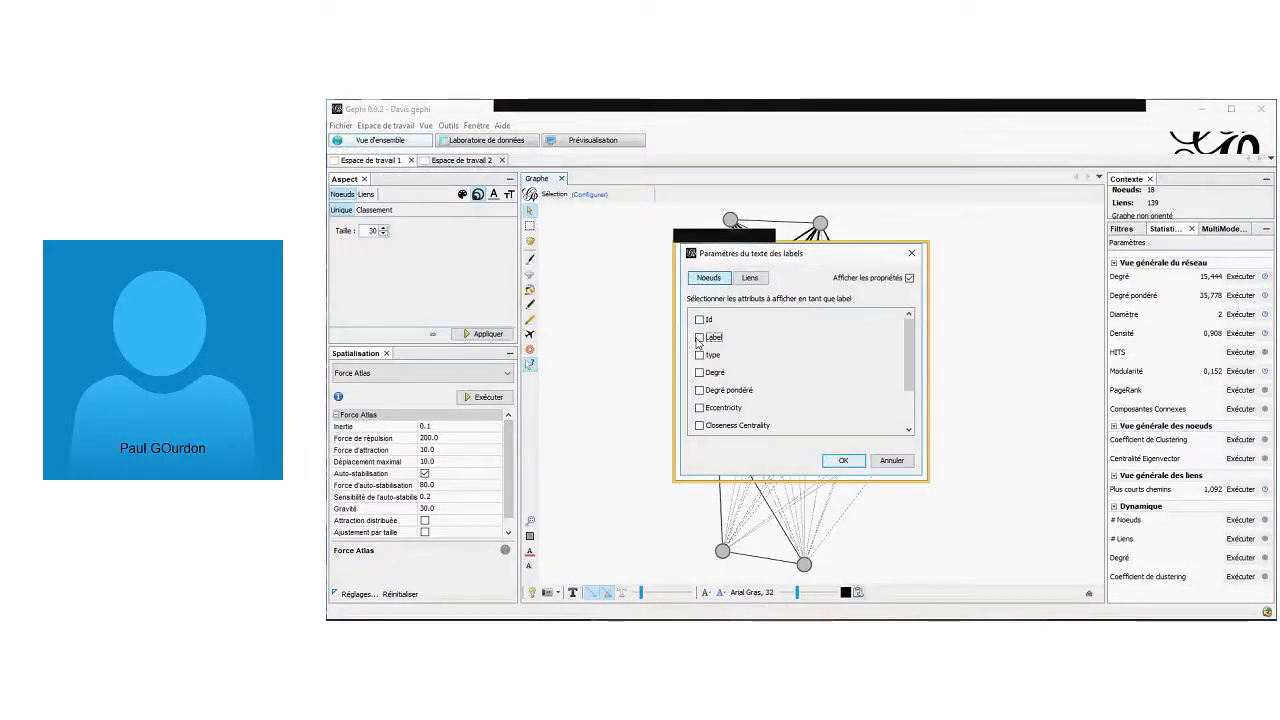
left_click(843, 461)
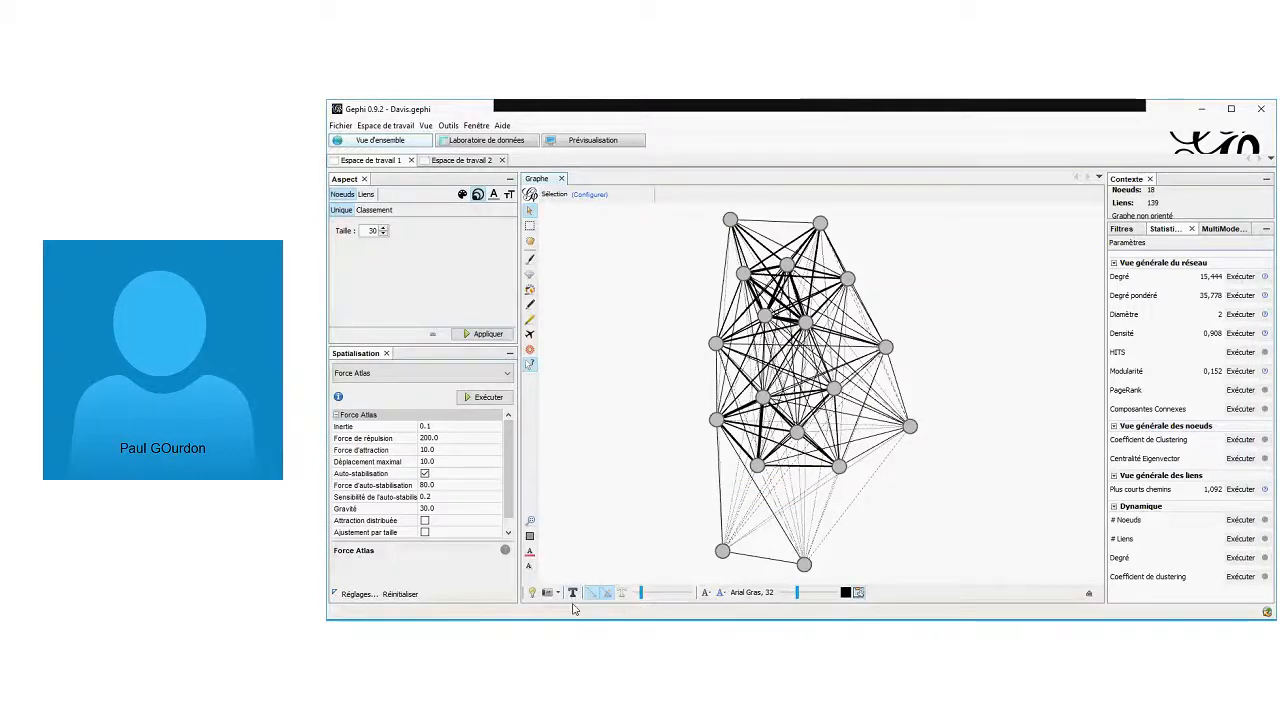
left_click(572, 593)
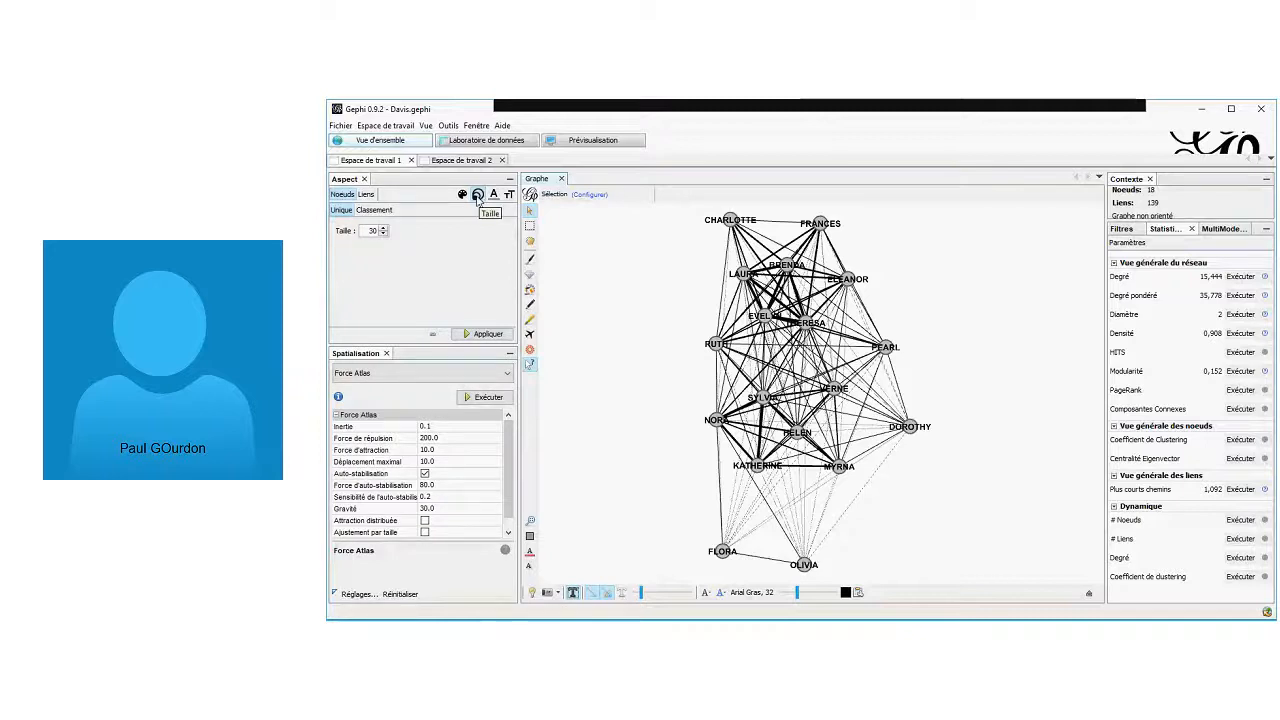
Scale the node sizes by weighted degree (Degré pondéré), with a minimum size of 10 and a maximum of 80
left_click(376, 211)
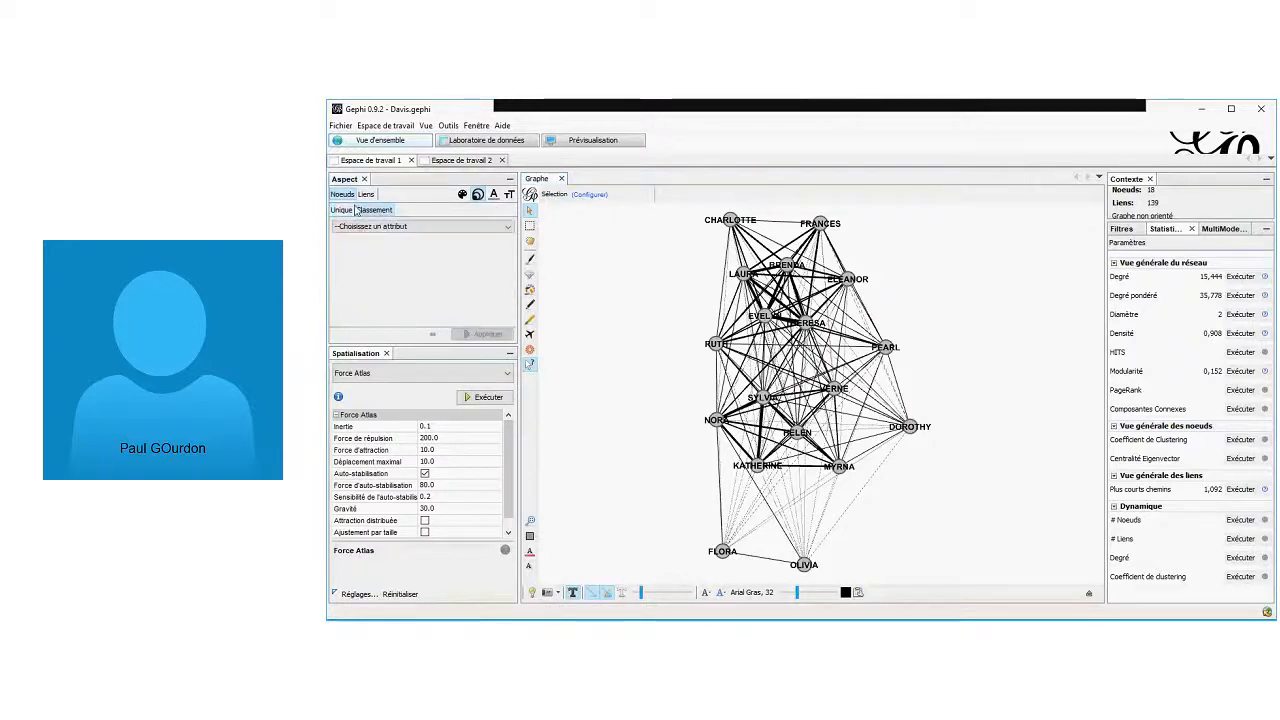
left_click(342, 210)
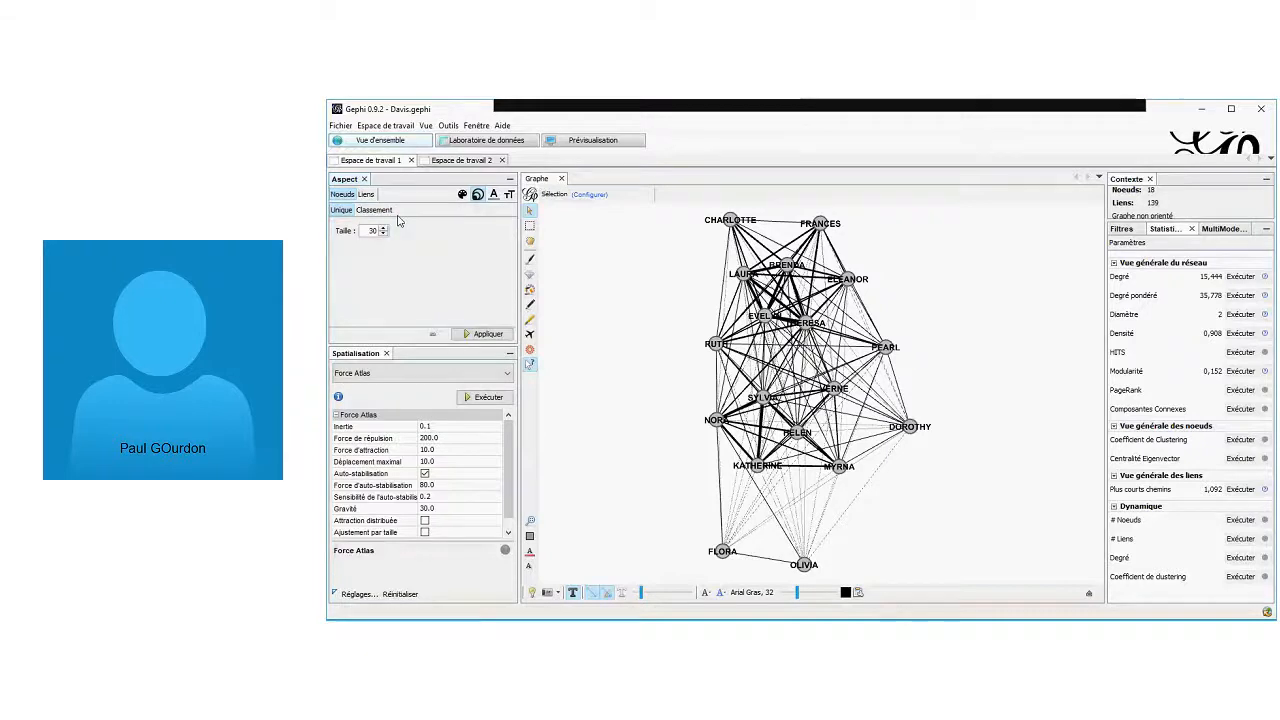
left_click(374, 210)
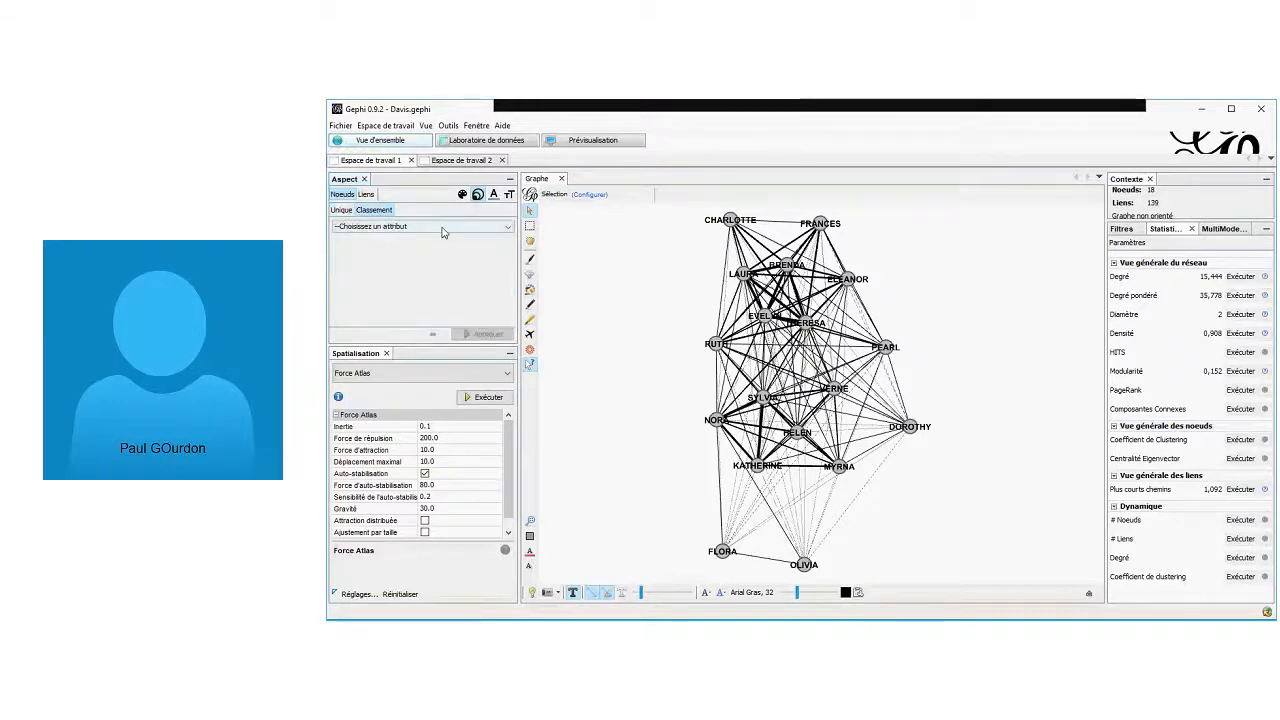
left_click(508, 229)
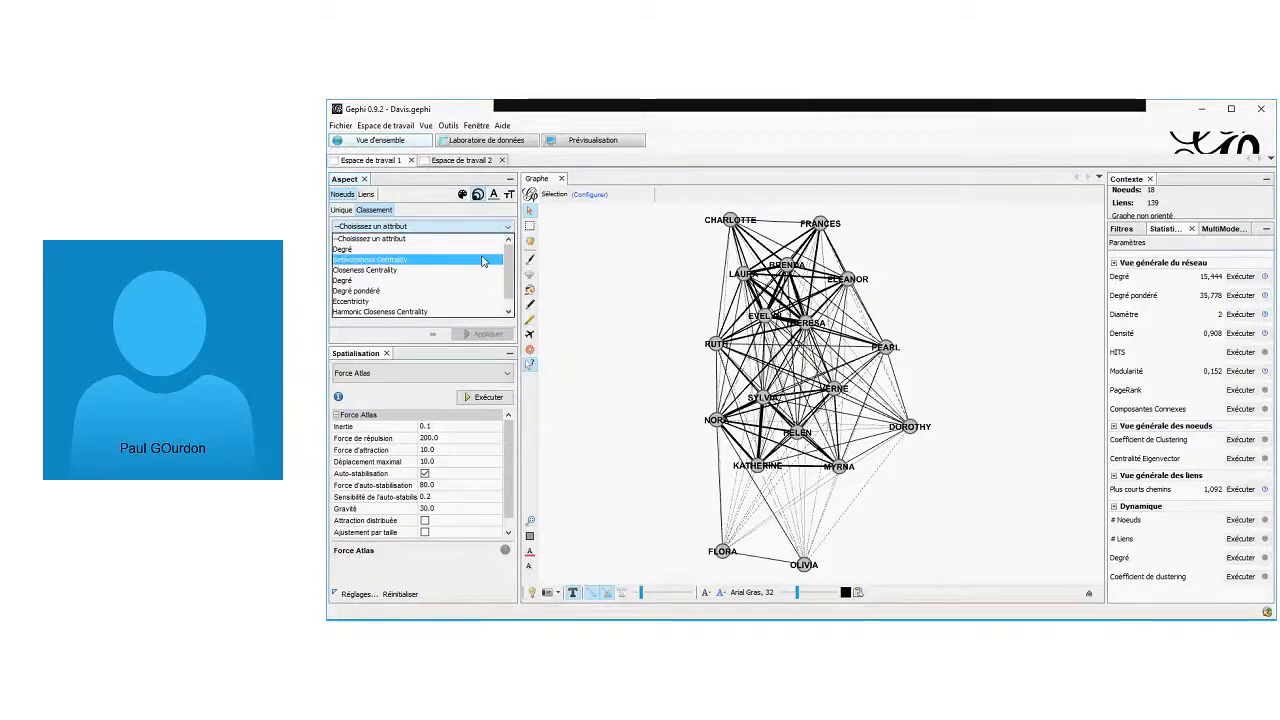
left_click(450, 292)
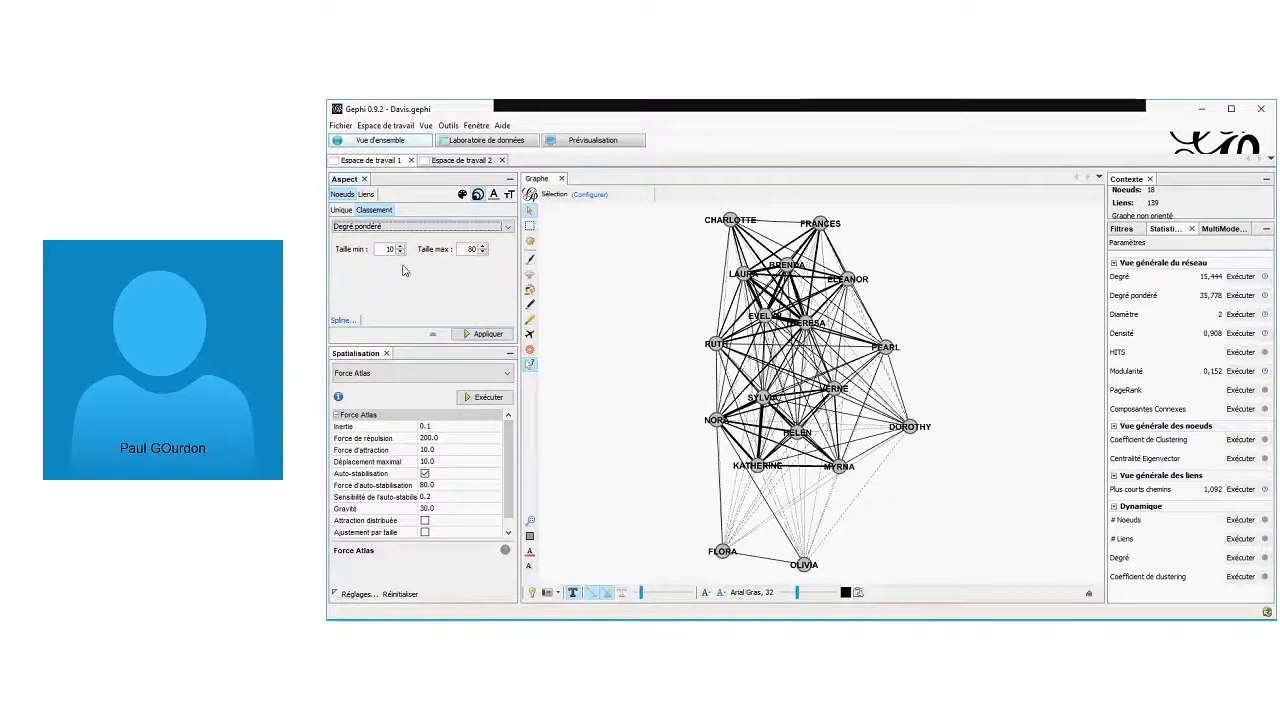
left_click(479, 334)
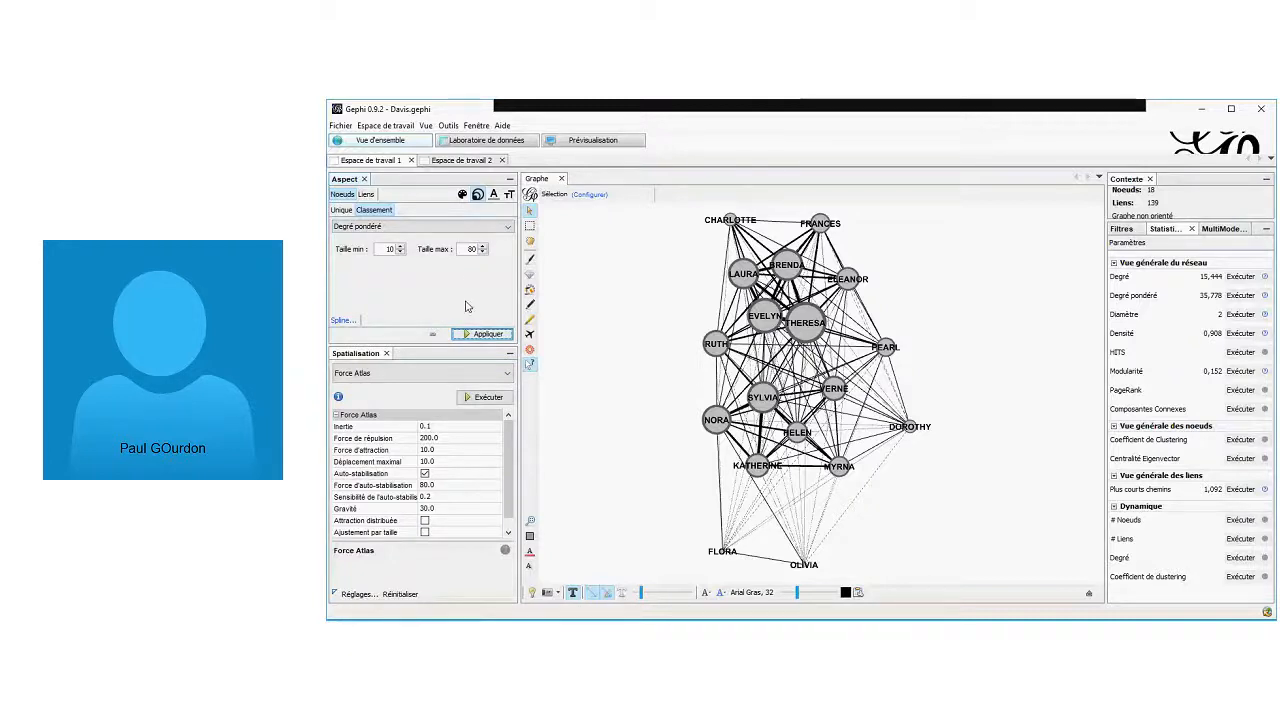
Look through the interpolation curve templates in the size ranking's spline editor, keeping the linear curve
left_click(342, 321)
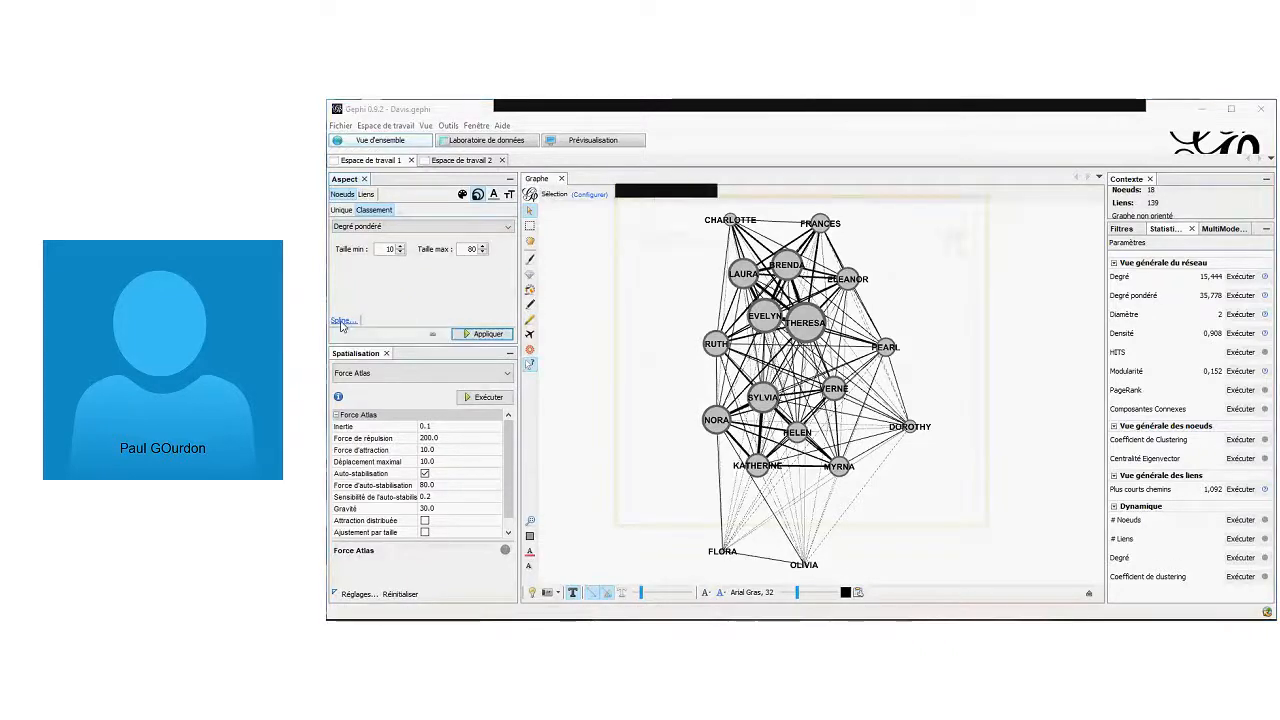
mouse_move(959, 325)
left_mouse_down()
mouse_move(959, 429)
mouse_move(970, 296)
mouse_move(960, 420)
mouse_move(962, 316)
left_mouse_up()
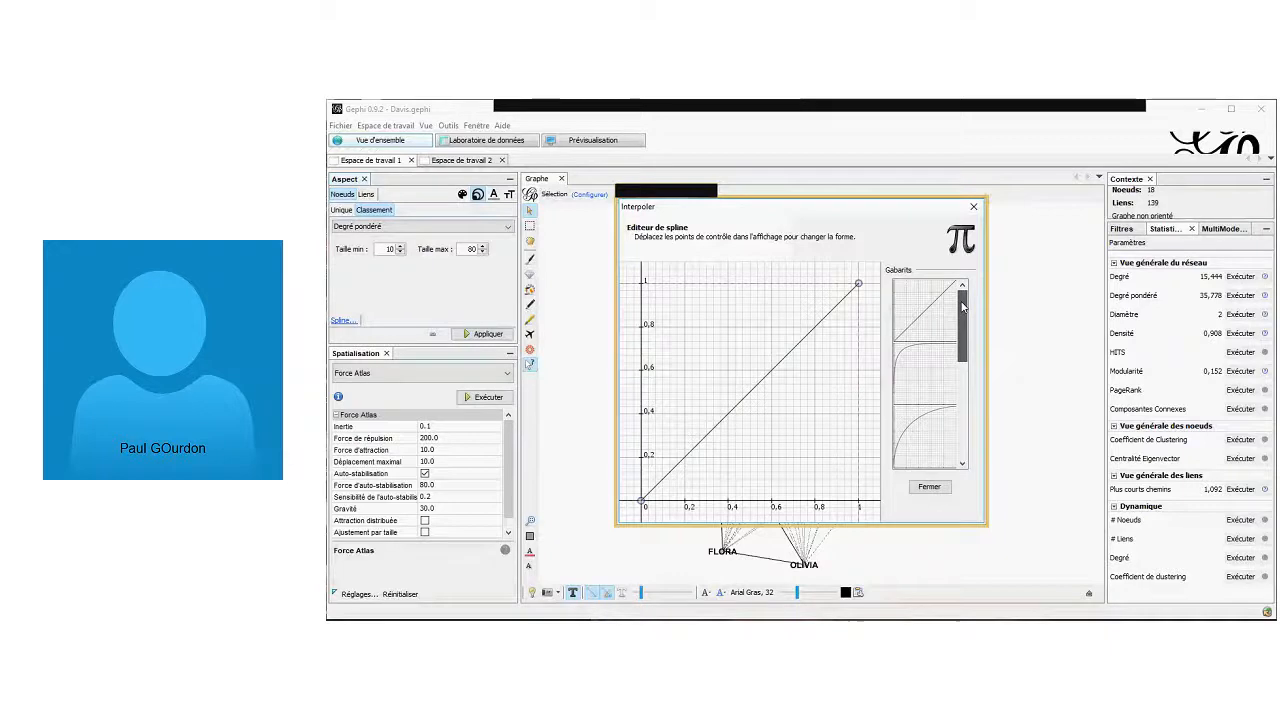
left_click(973, 208)
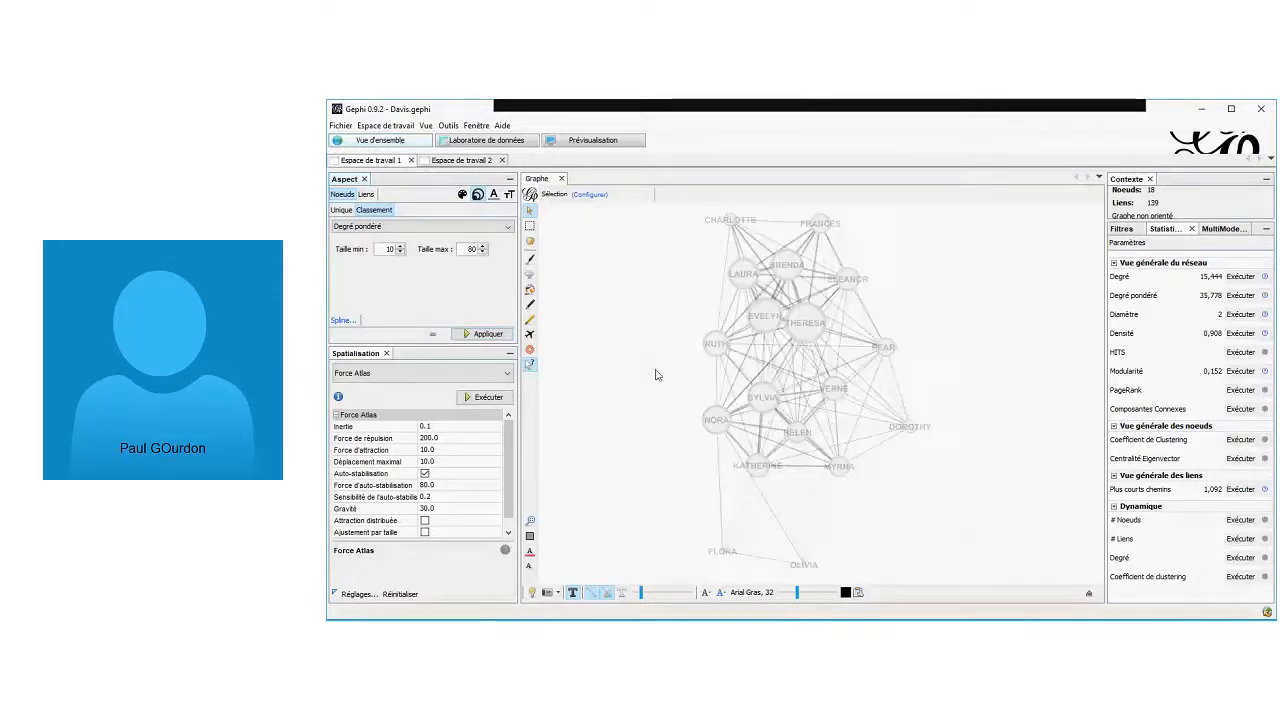
Open the largest node's properties and examine its size, degree, weighted degree and centrality attributes
left_click(806, 318)
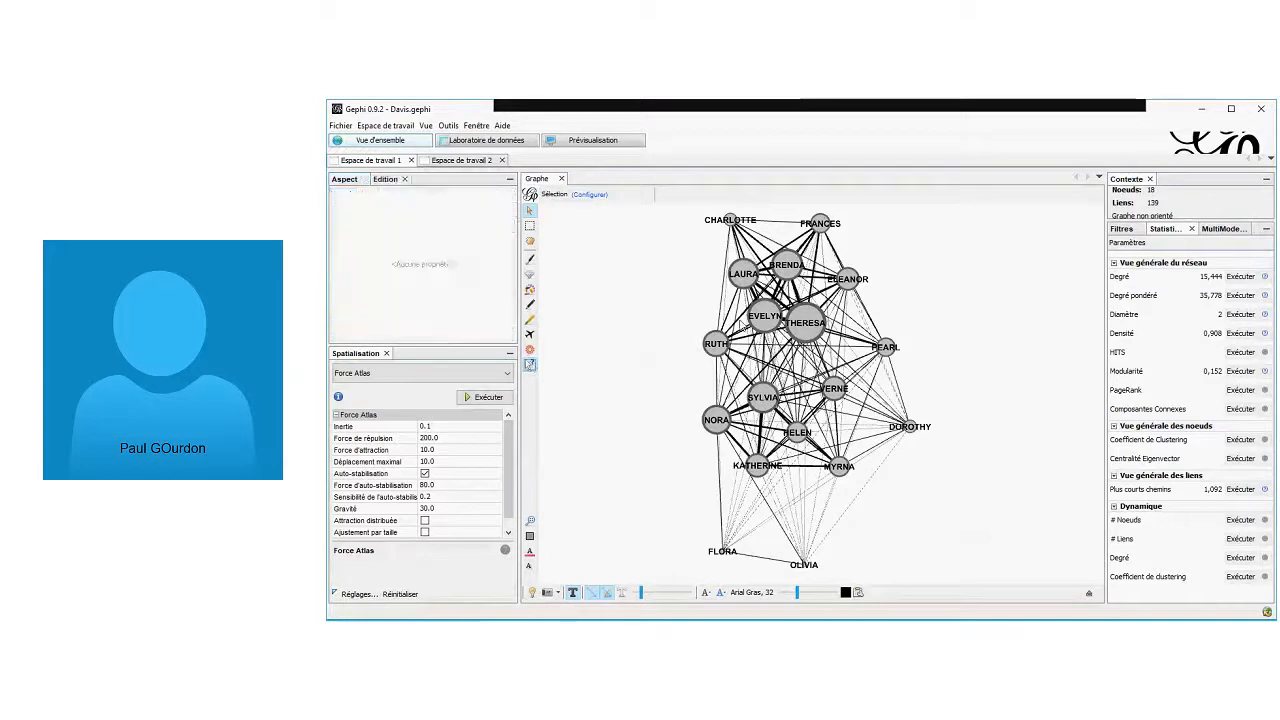
left_click(806, 318)
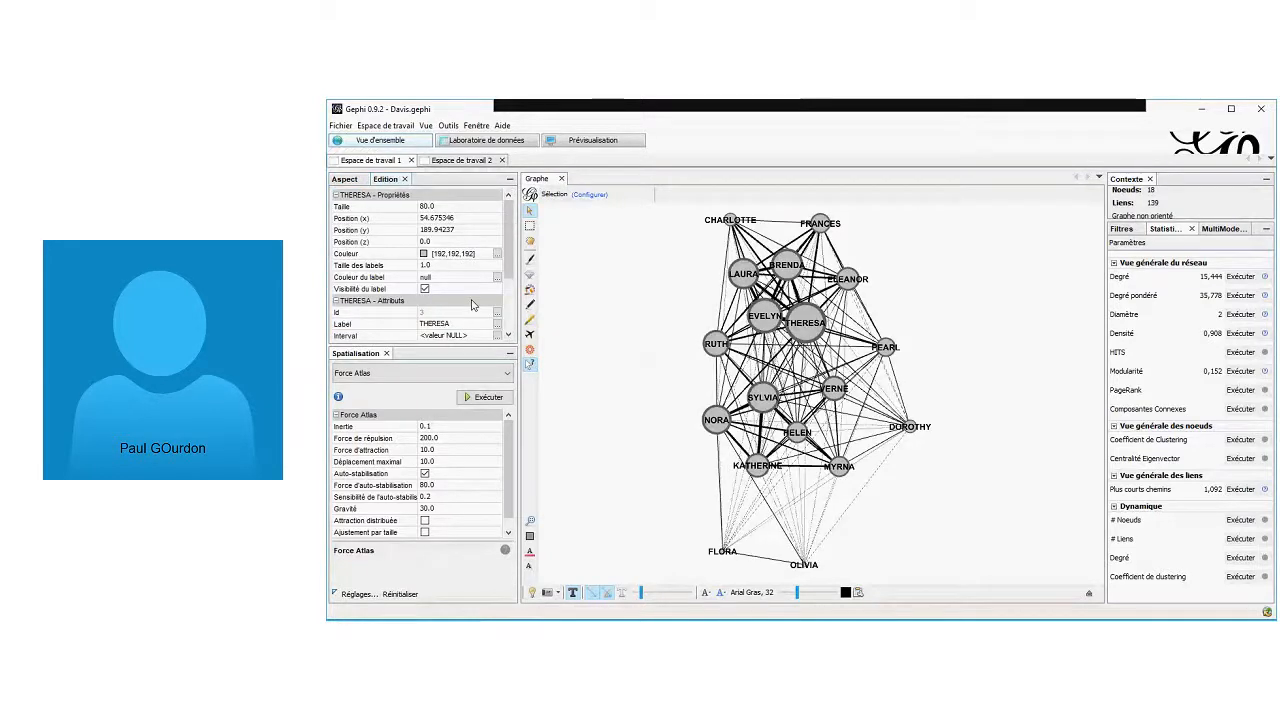
scroll(450, 303, "down", 2)
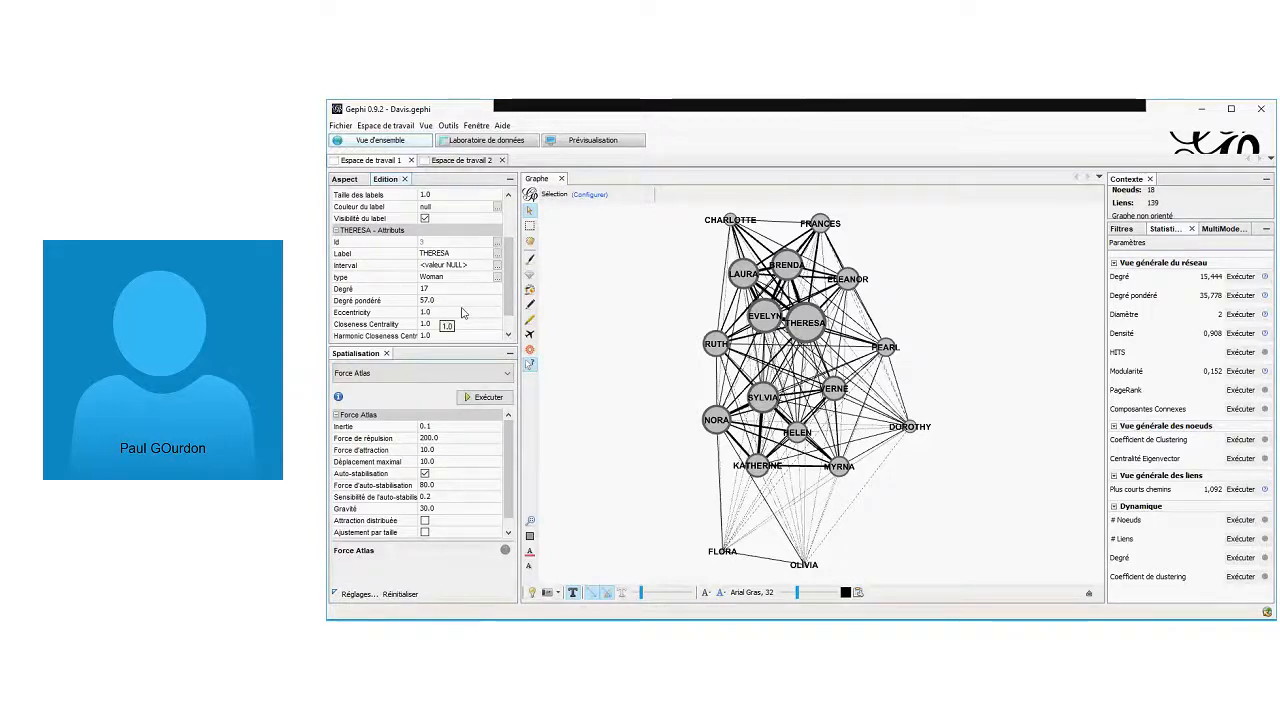
scroll(462, 313, "down", 1)
scroll(470, 300, "up", 3)
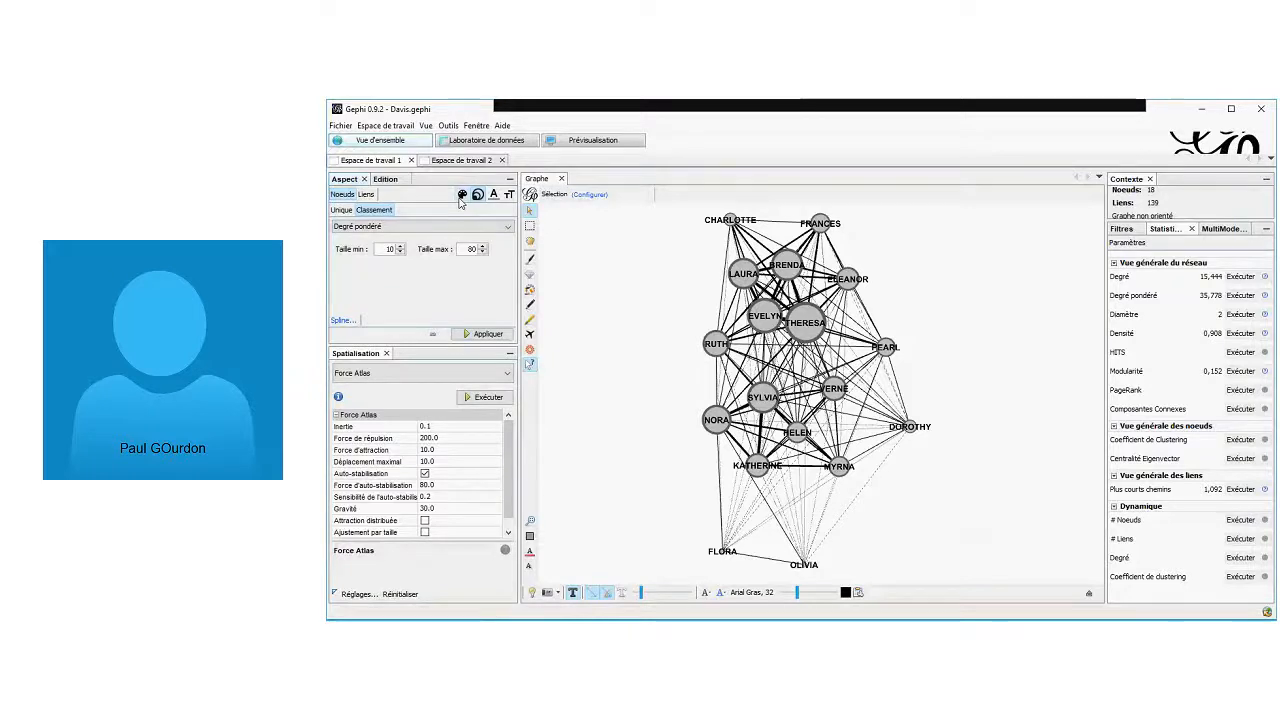
Color the nodes by partition, using the Modularity Class attribute
left_click(369, 210)
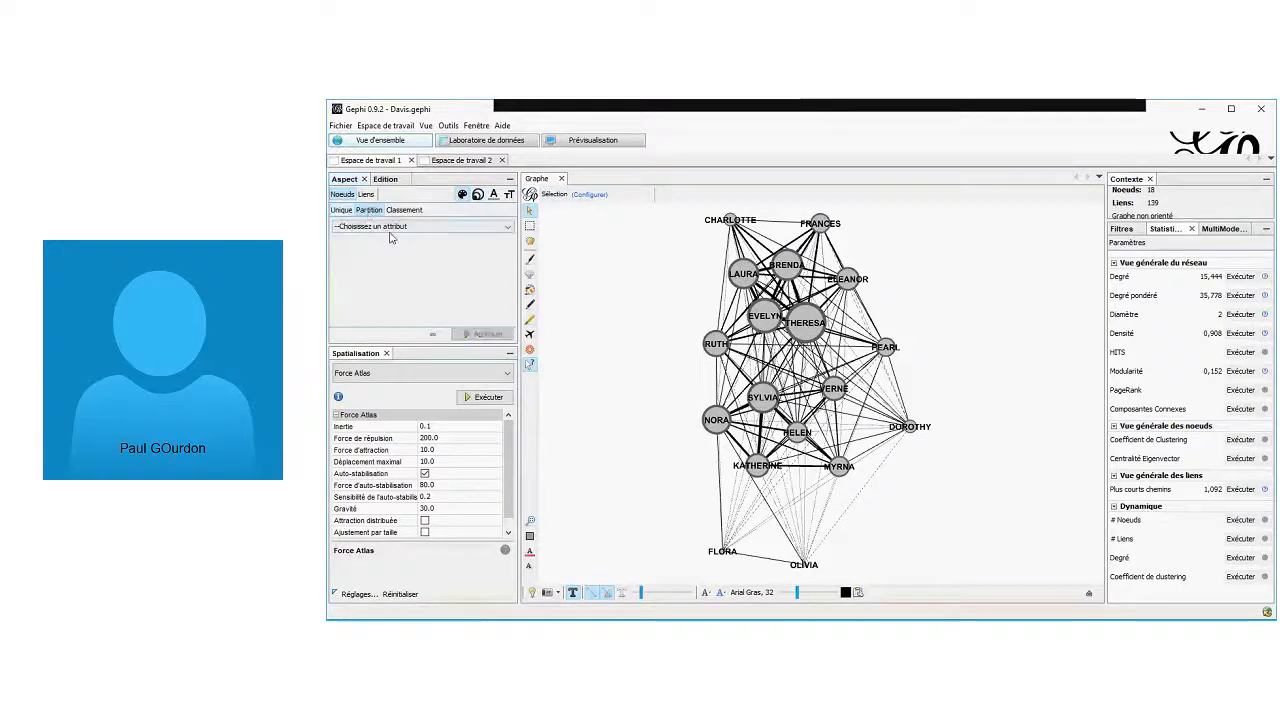
left_click(390, 227)
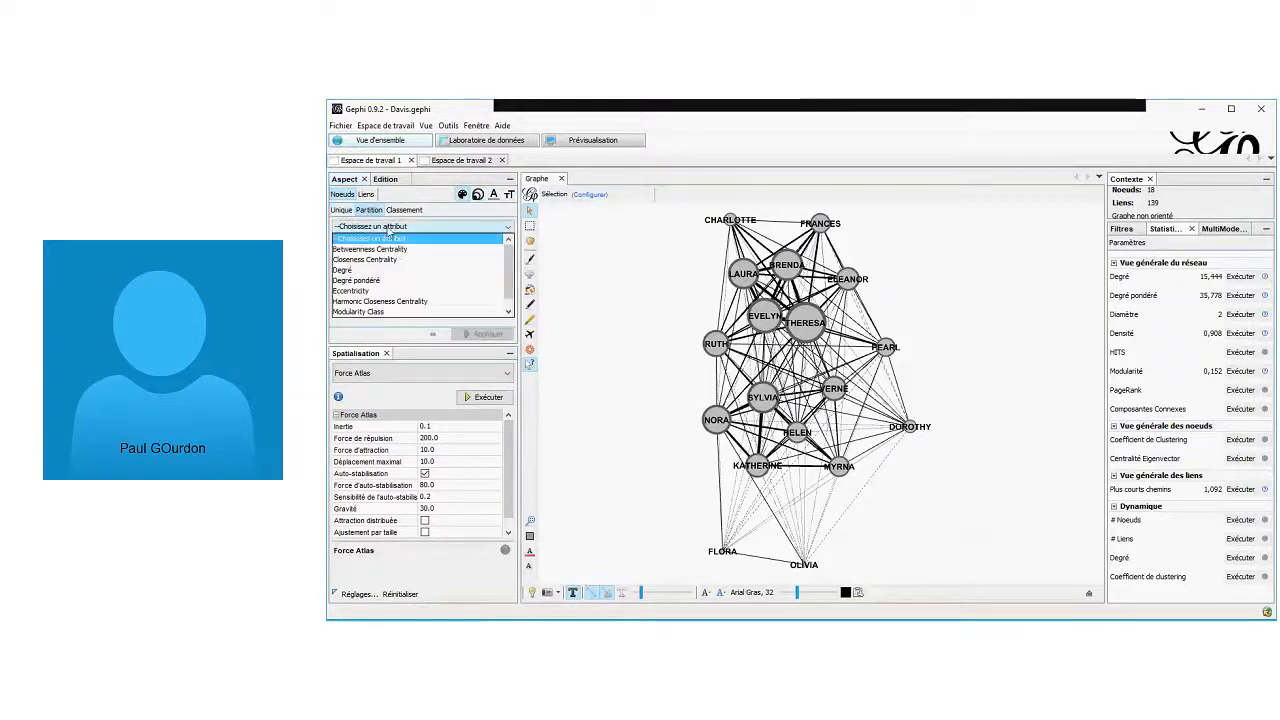
left_click(350, 313)
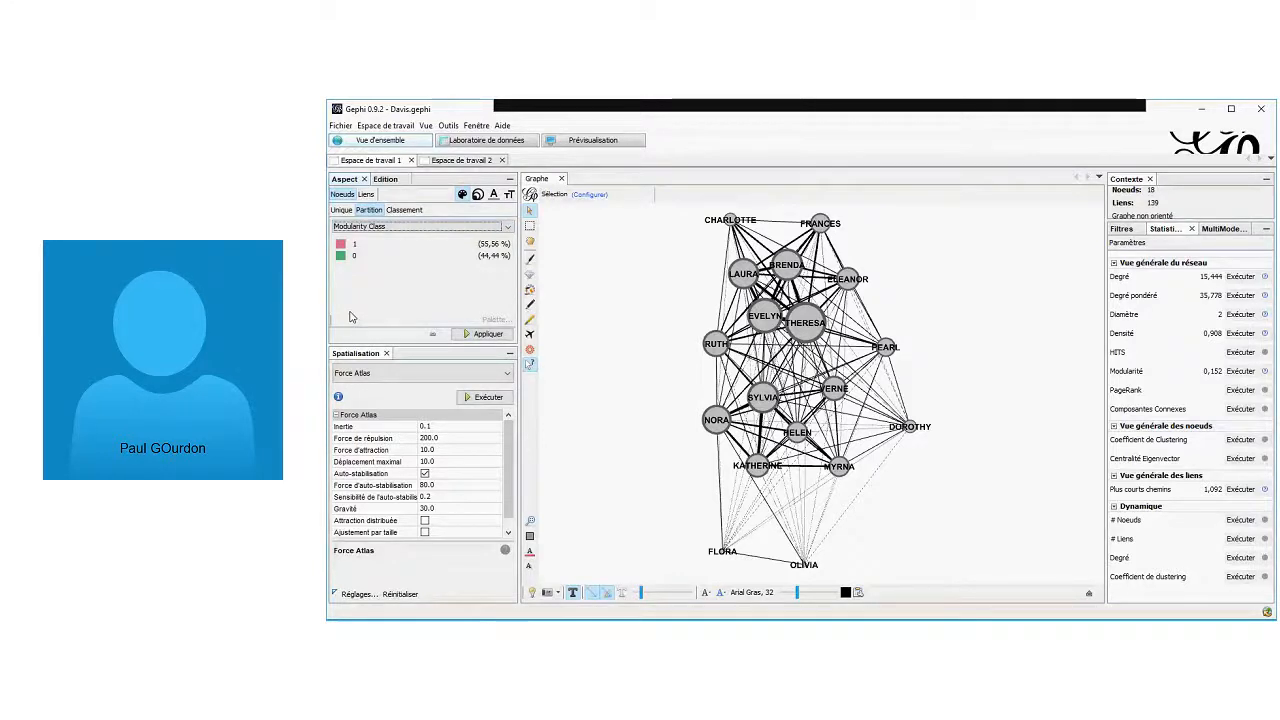
left_click(466, 336)
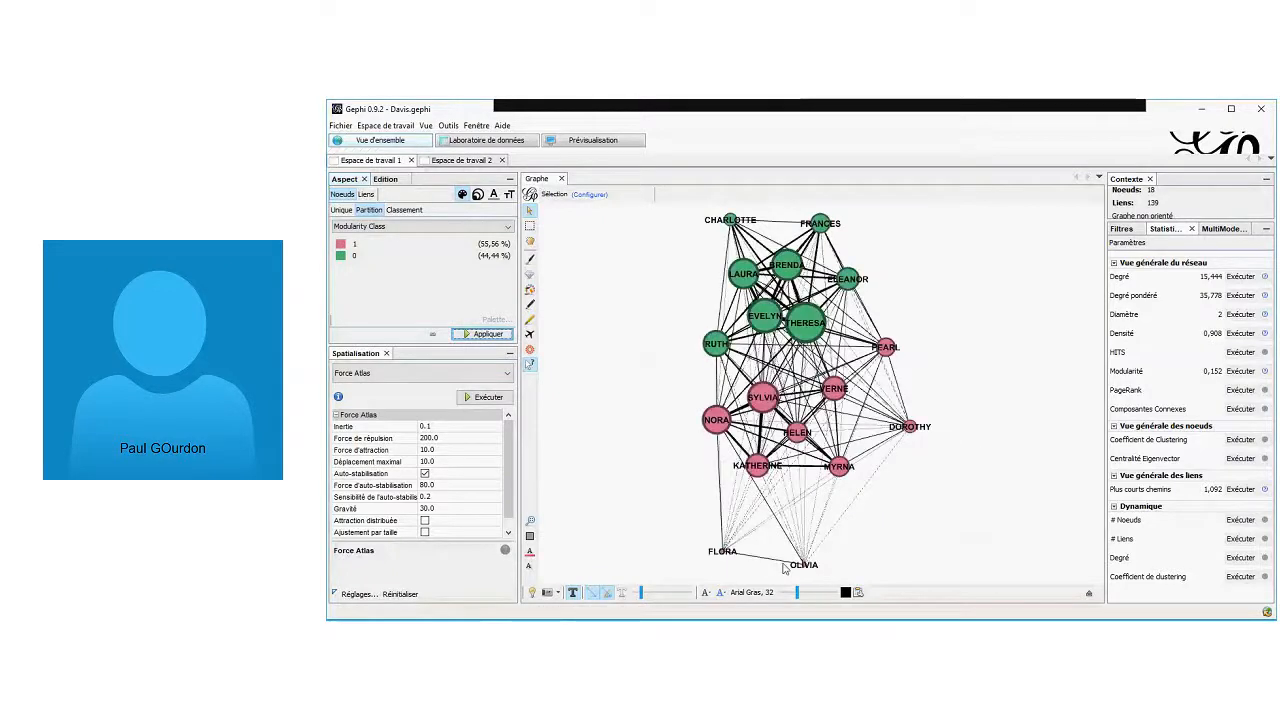
Scatter the nodes with the random layout (Spatialisation aléatoire), using a space size of 50
left_click(502, 380)
scroll(440, 430, "down", 3)
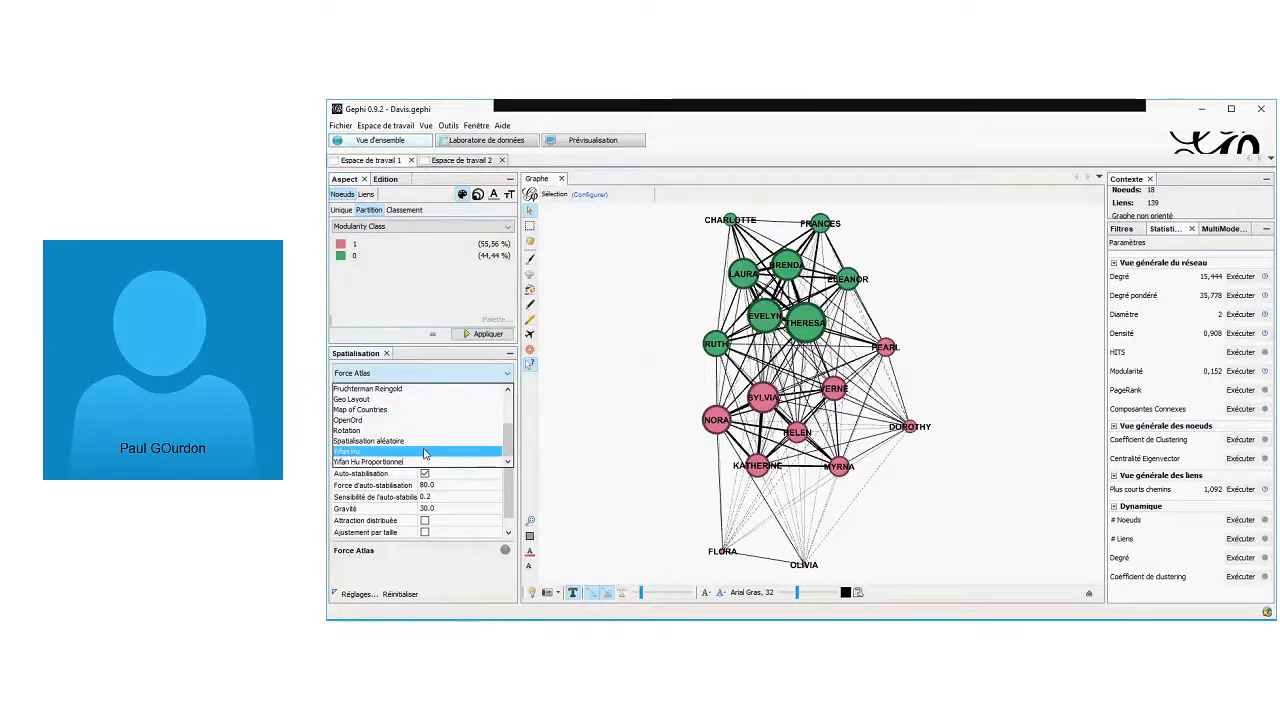
left_click(418, 441)
left_click(487, 398)
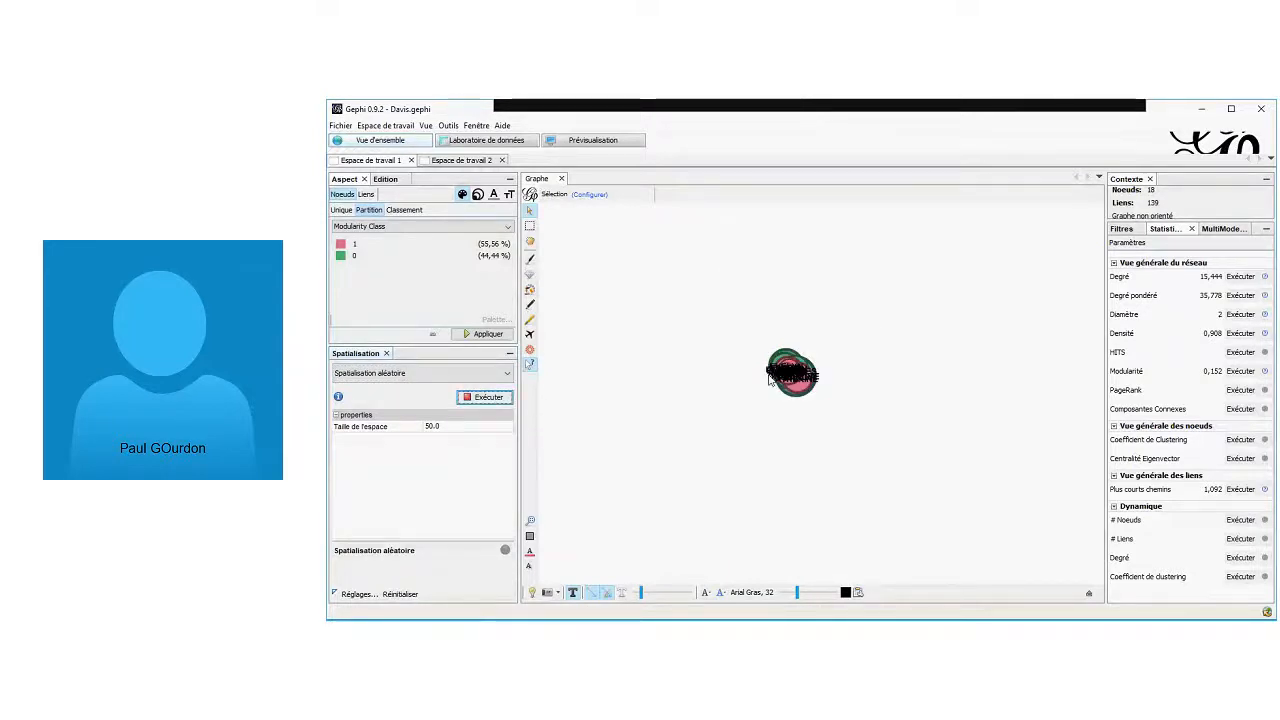
Spread the randomly placed nodes apart by running the Expansion layout repeatedly with a scale factor of 1.2
left_click(440, 373)
scroll(440, 410, "up", 3)
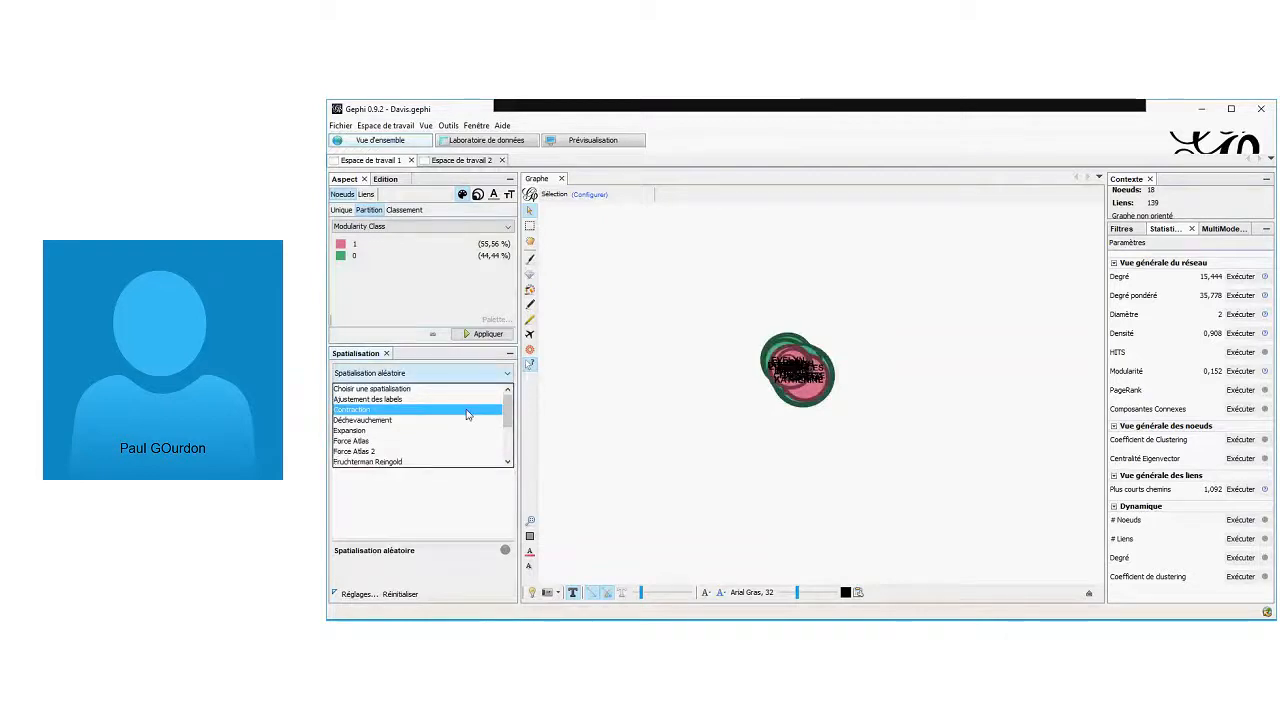
left_click(419, 431)
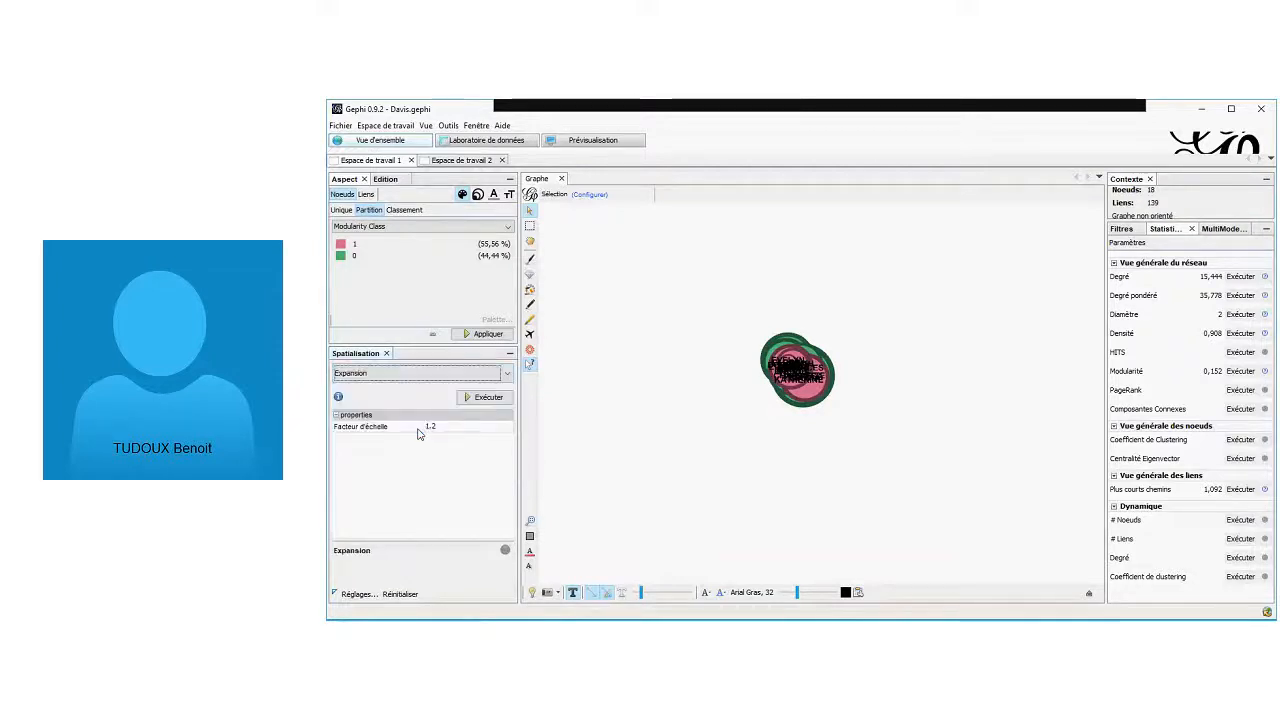
left_click(476, 402)
left_click(476, 402)
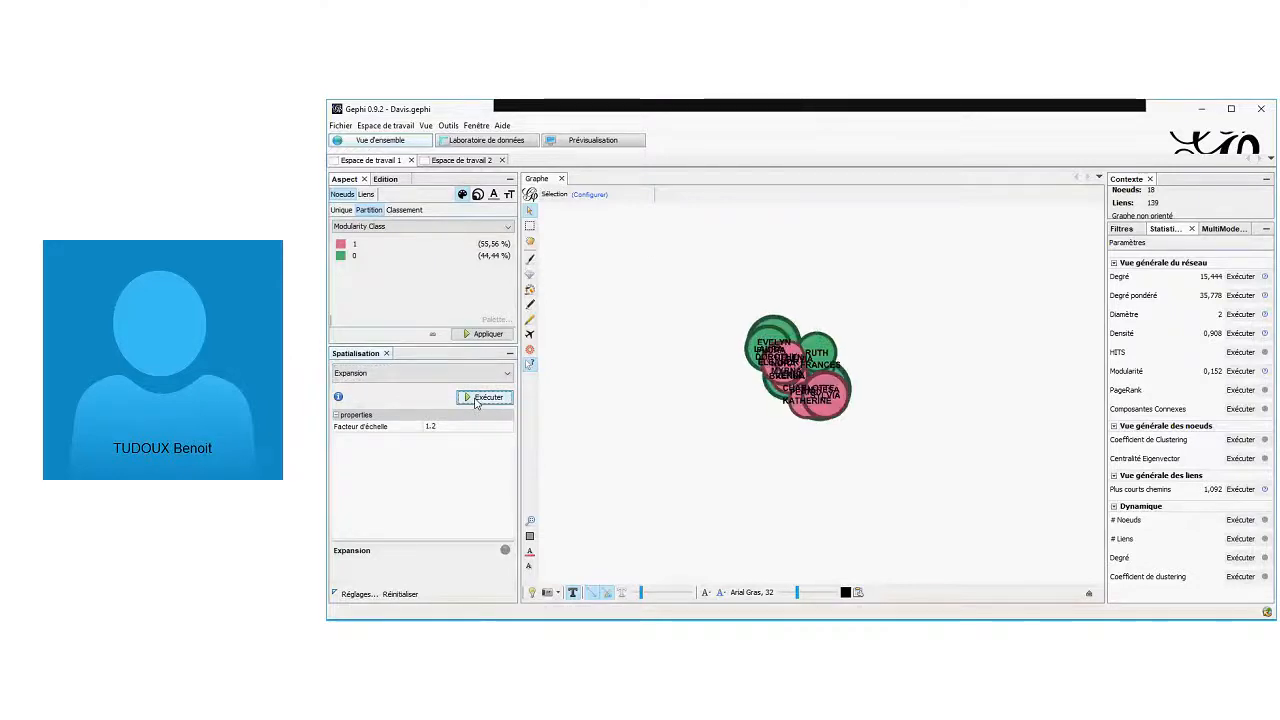
left_click(476, 402)
left_click(476, 402)
left_click(476, 402)
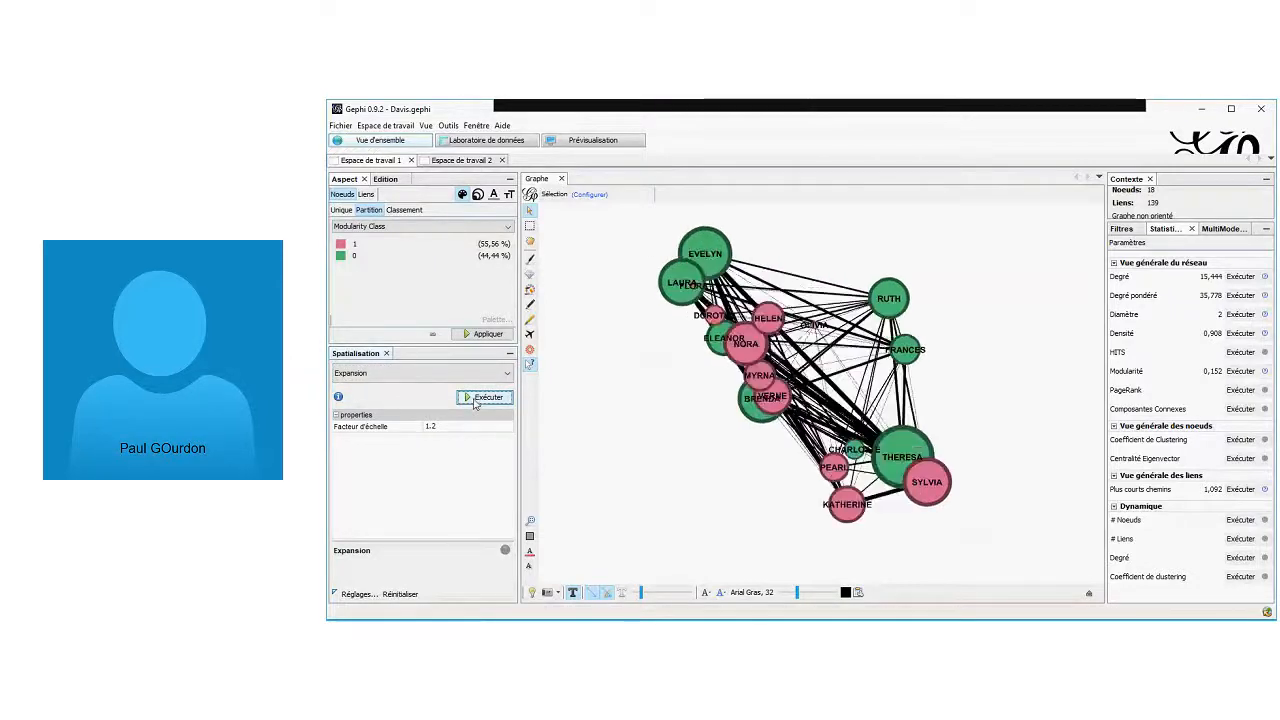
left_click(476, 402)
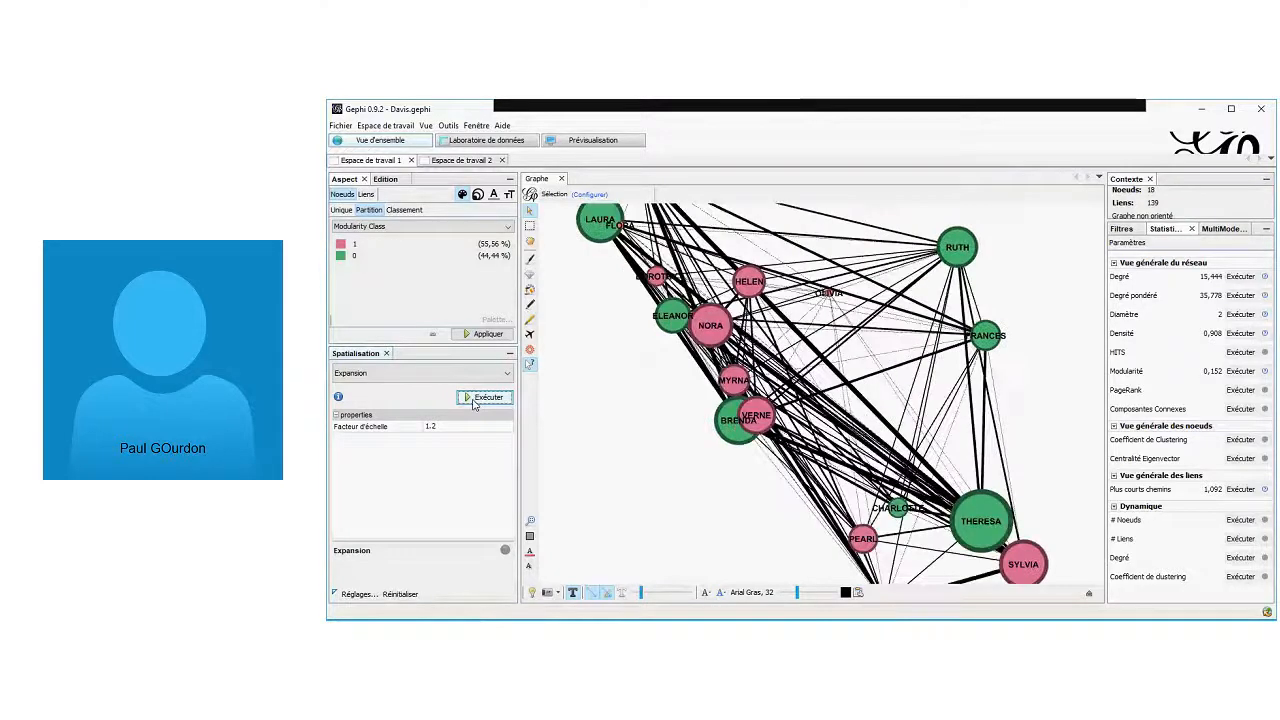
left_click(476, 403)
scroll(906, 364, "down", 2)
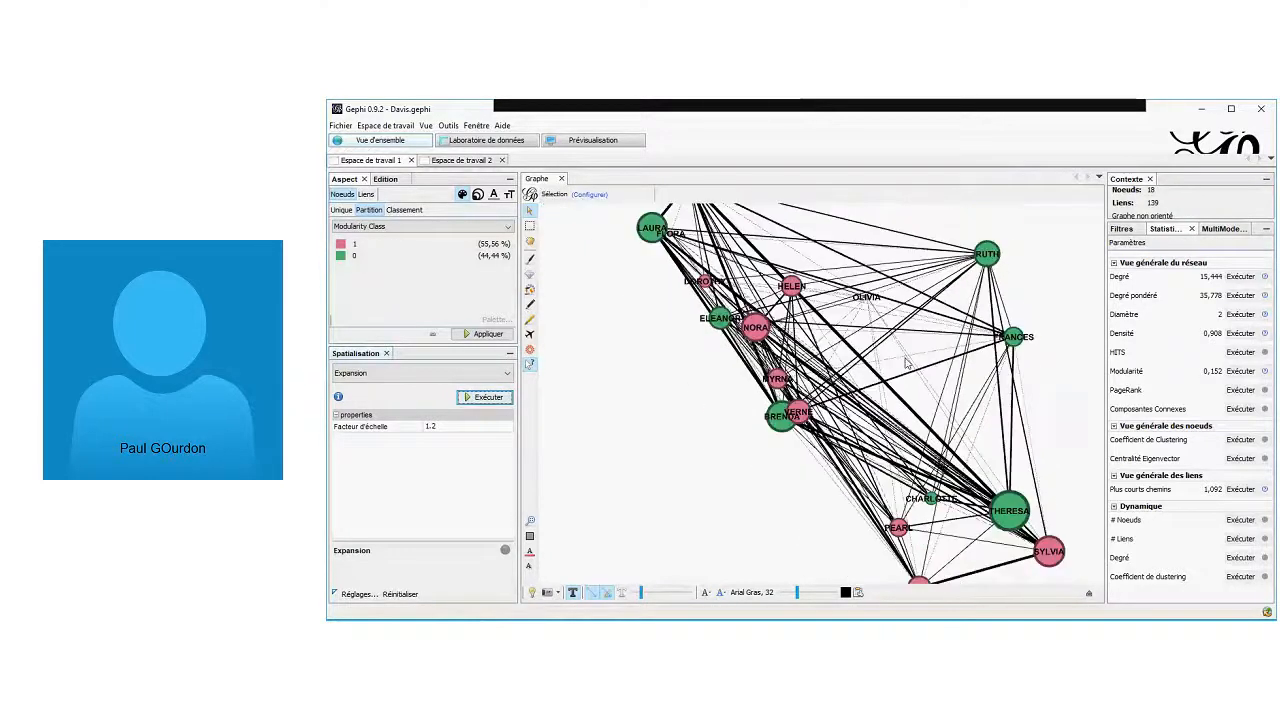
scroll(906, 364, "down", 2)
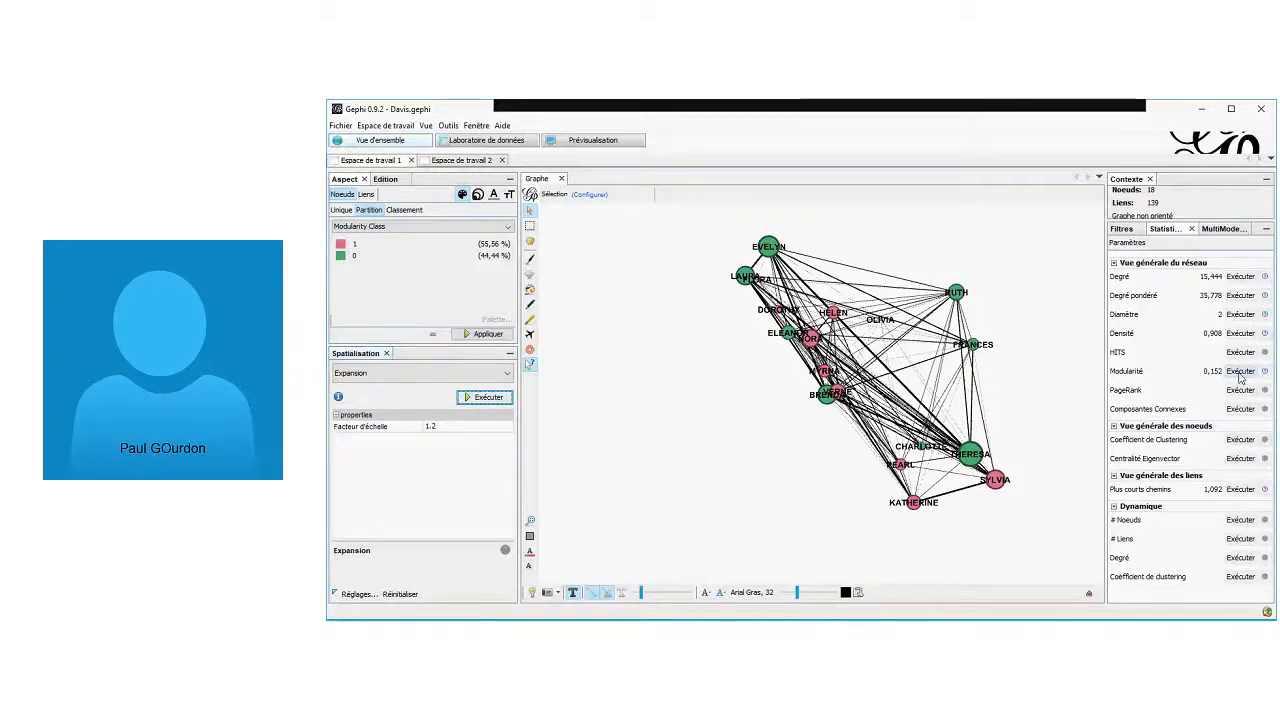
Review the modularity parameters without recomputing, and examine the Modularity Class values in the node data table
left_click(1240, 371)
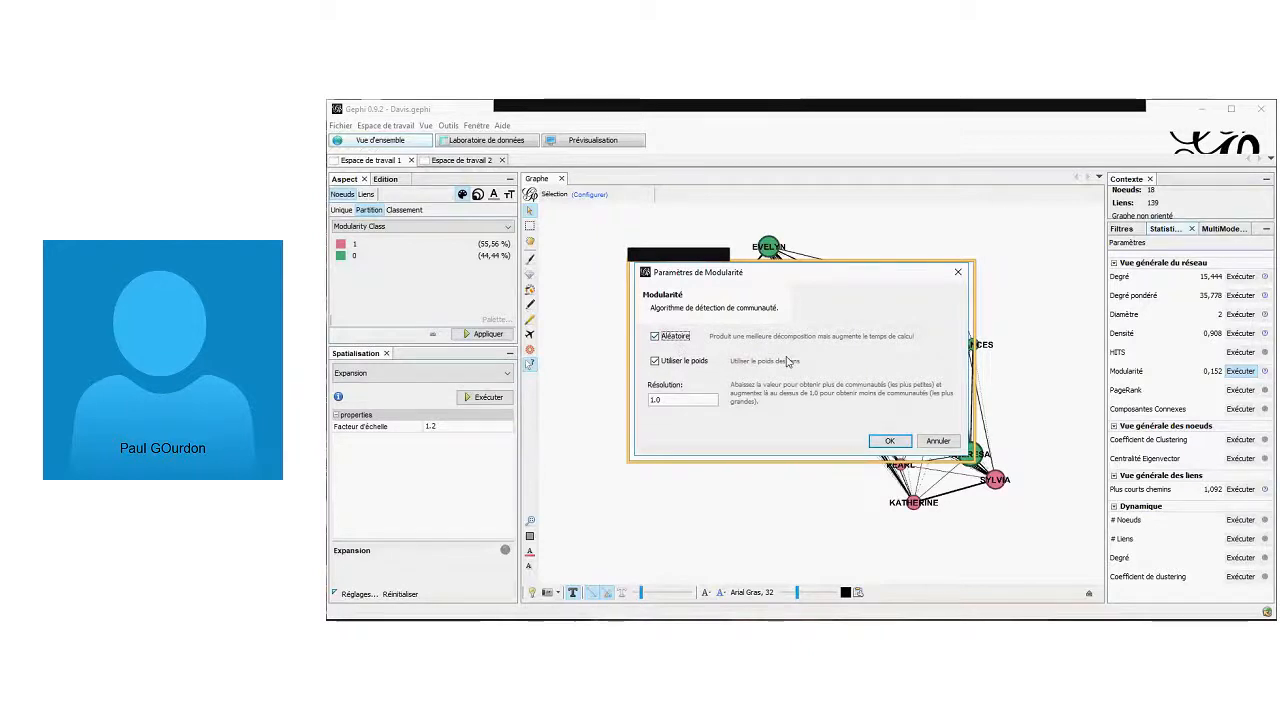
left_click(958, 274)
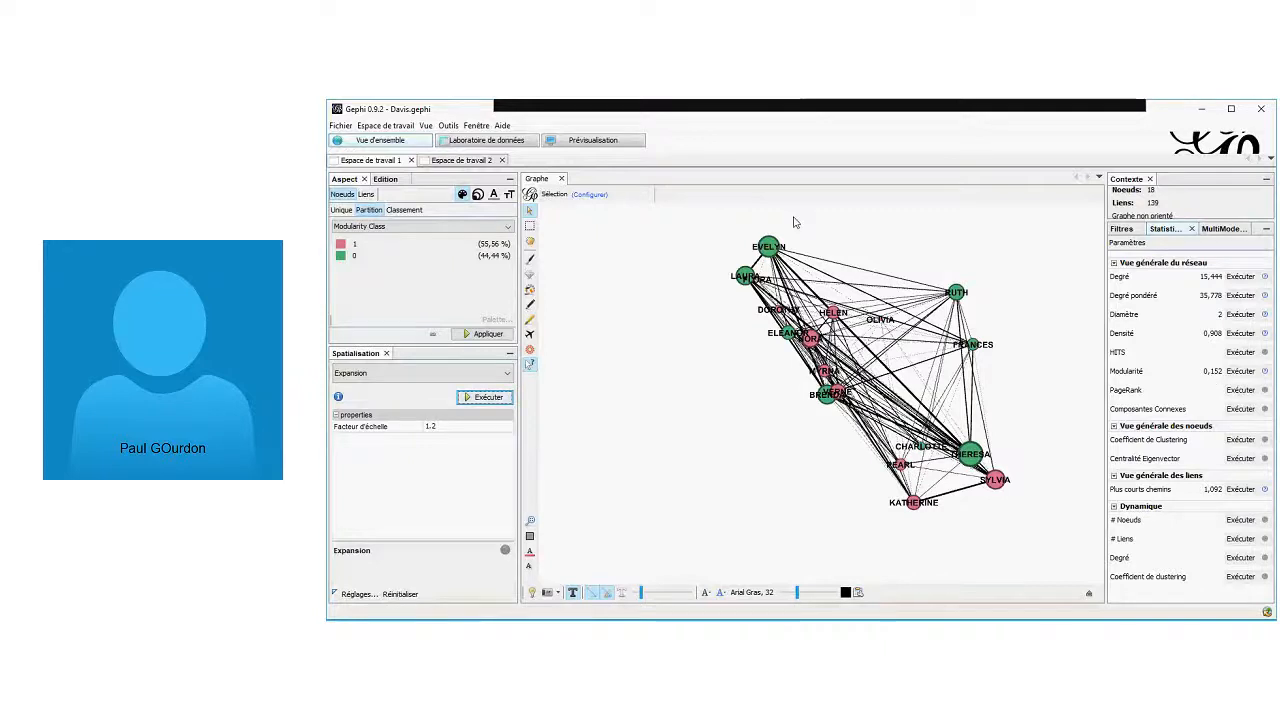
left_click(492, 145)
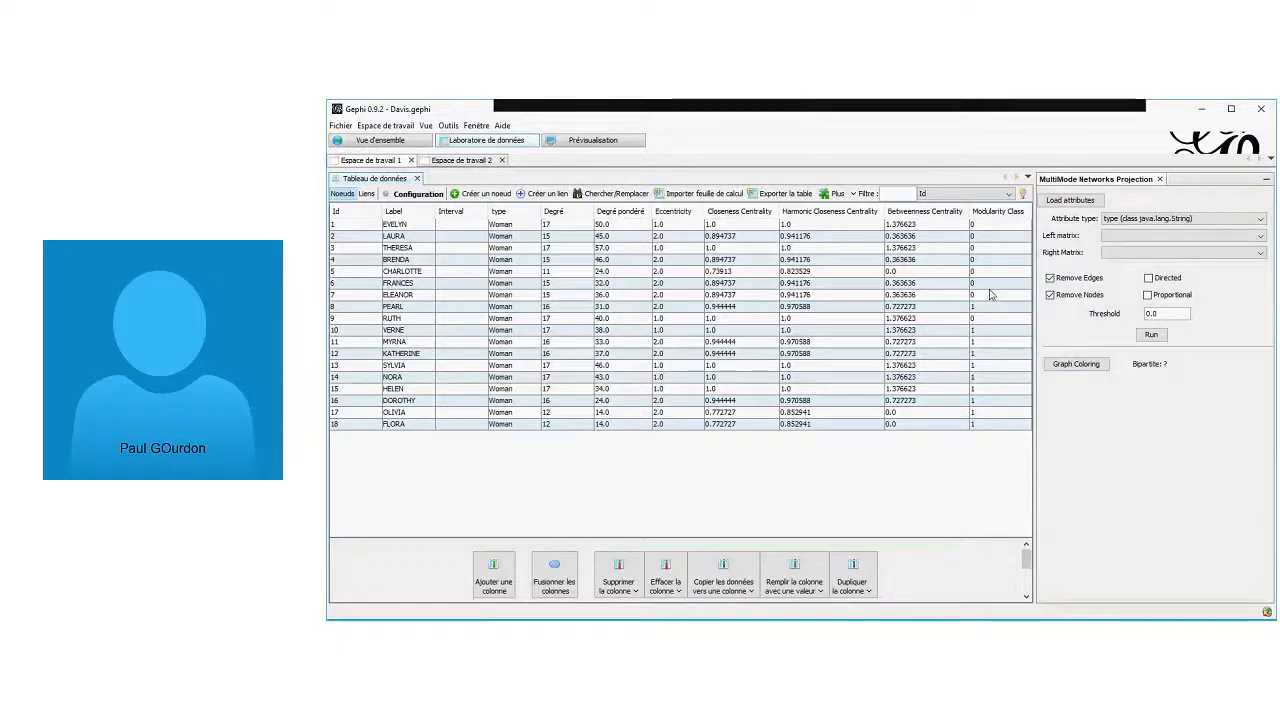
left_click(402, 148)
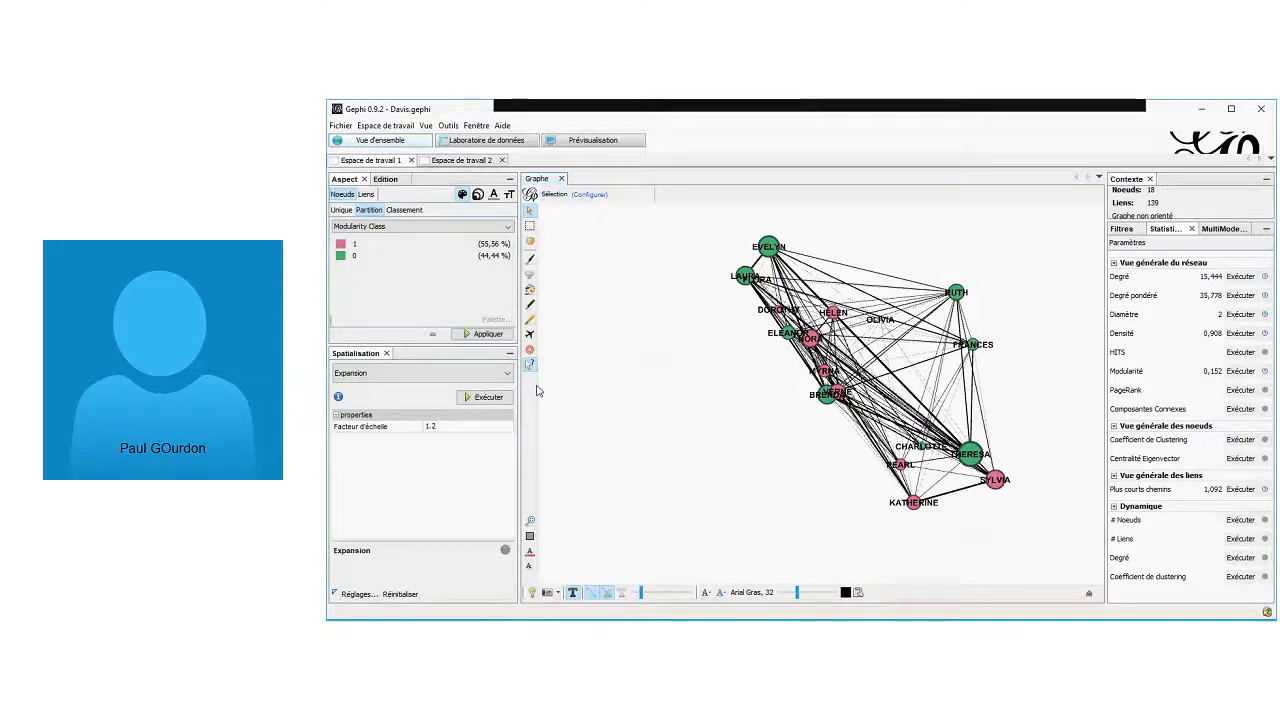
Review the repulsion force and gravity parameters of the Force Atlas layout and run it briefly with its existing settings
left_click(495, 373)
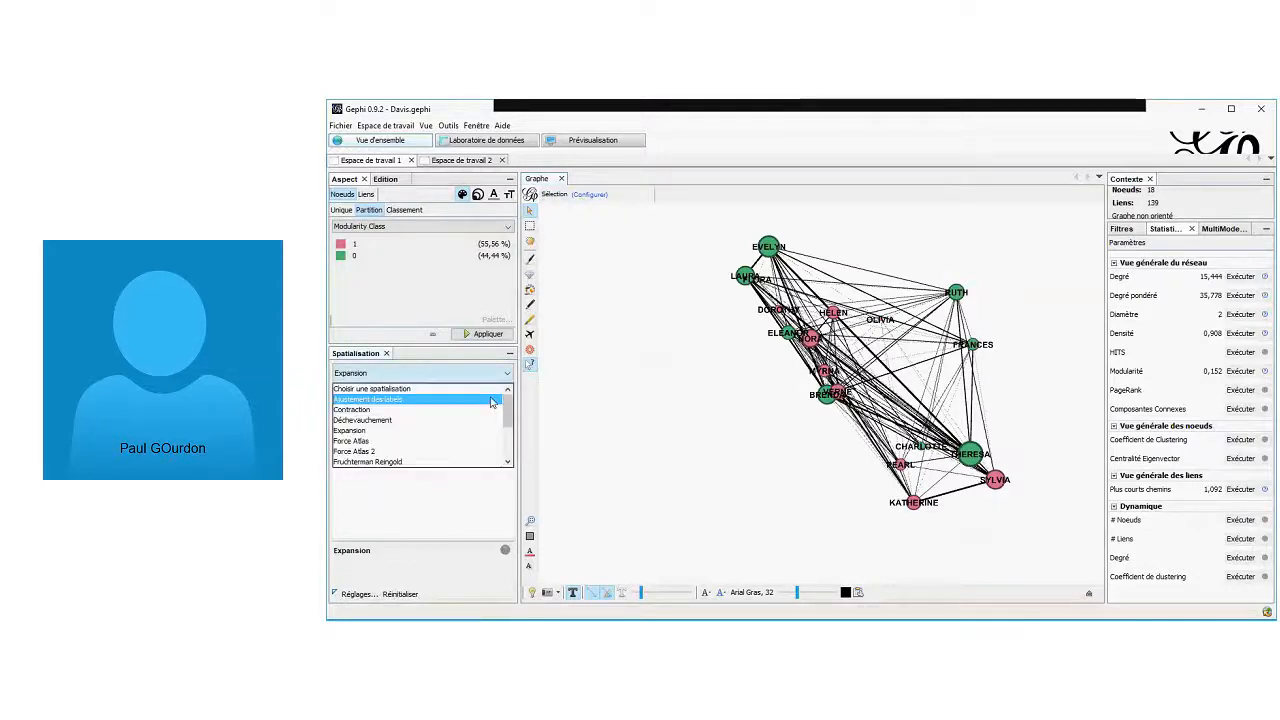
left_click(416, 445)
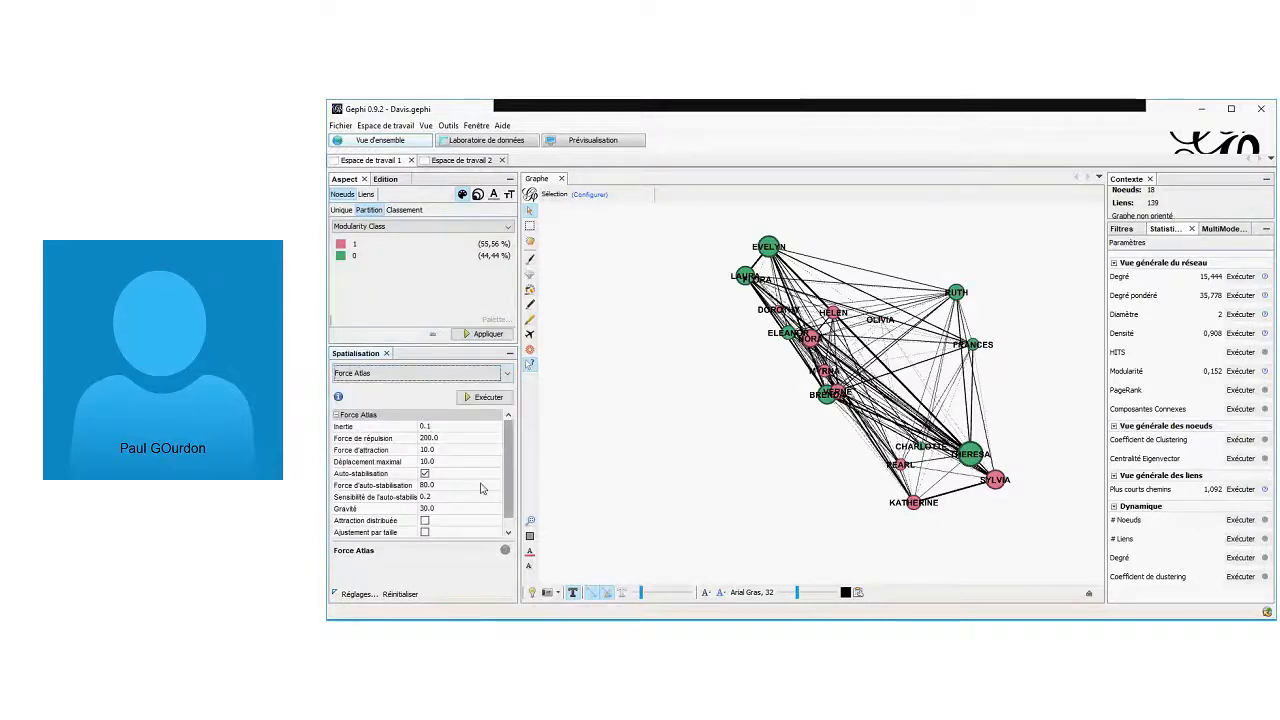
scroll(484, 488, "down", 1)
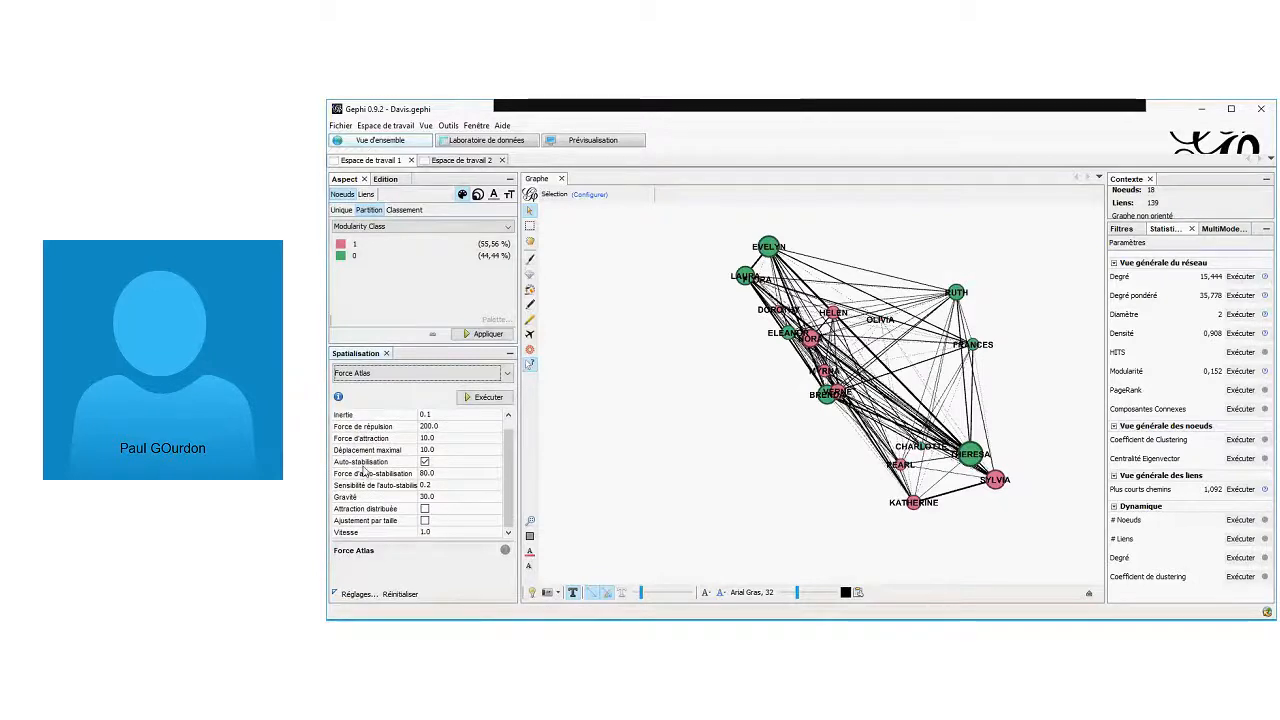
scroll(383, 471, "up", 1)
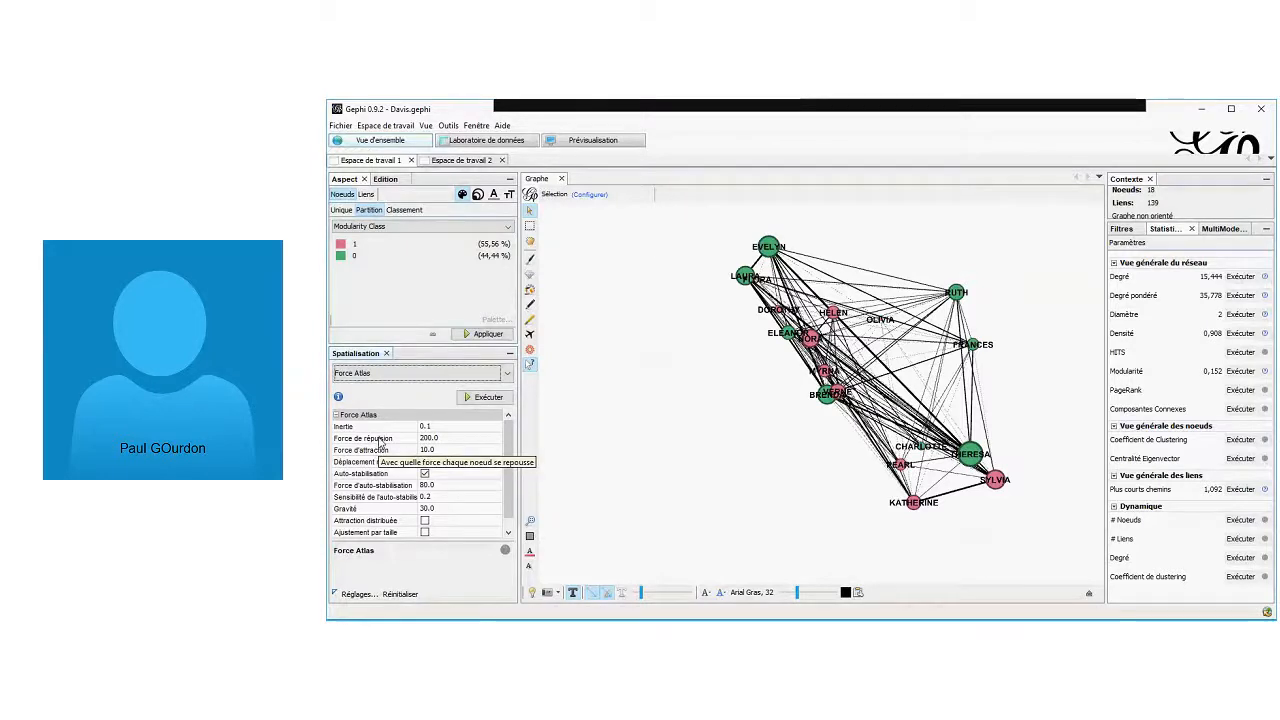
left_click(380, 443)
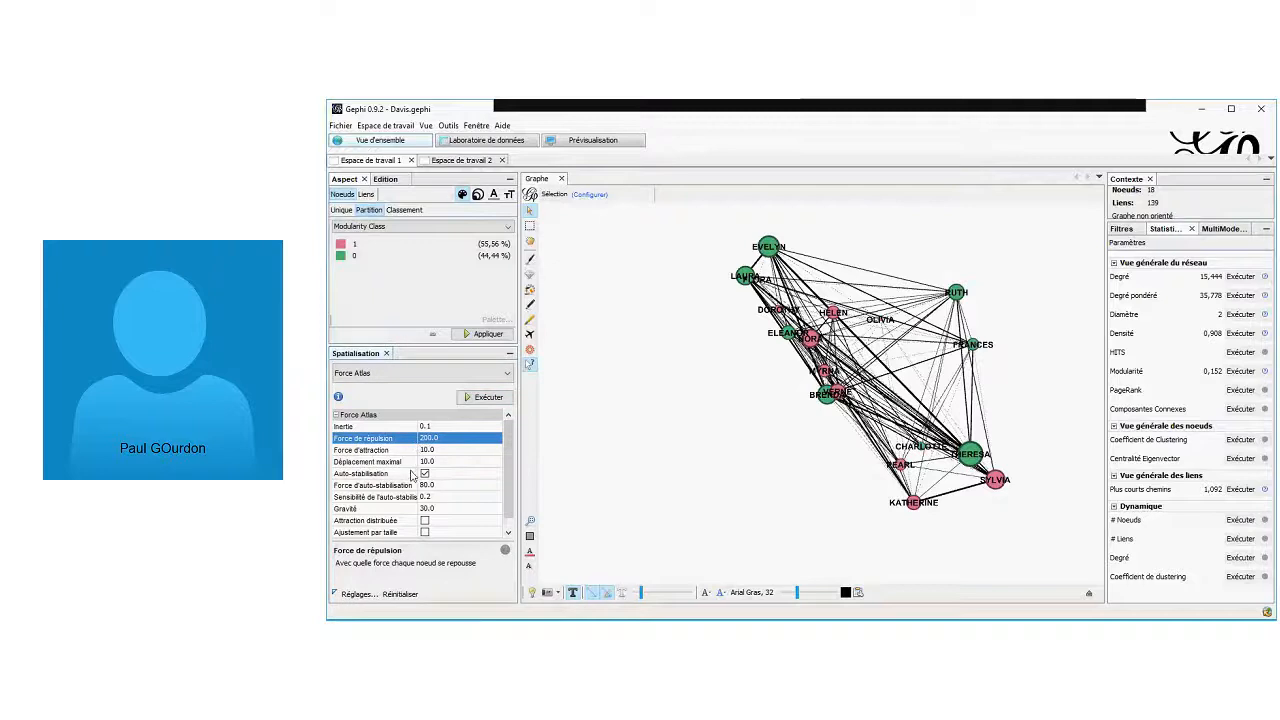
scroll(412, 476, "down", 1)
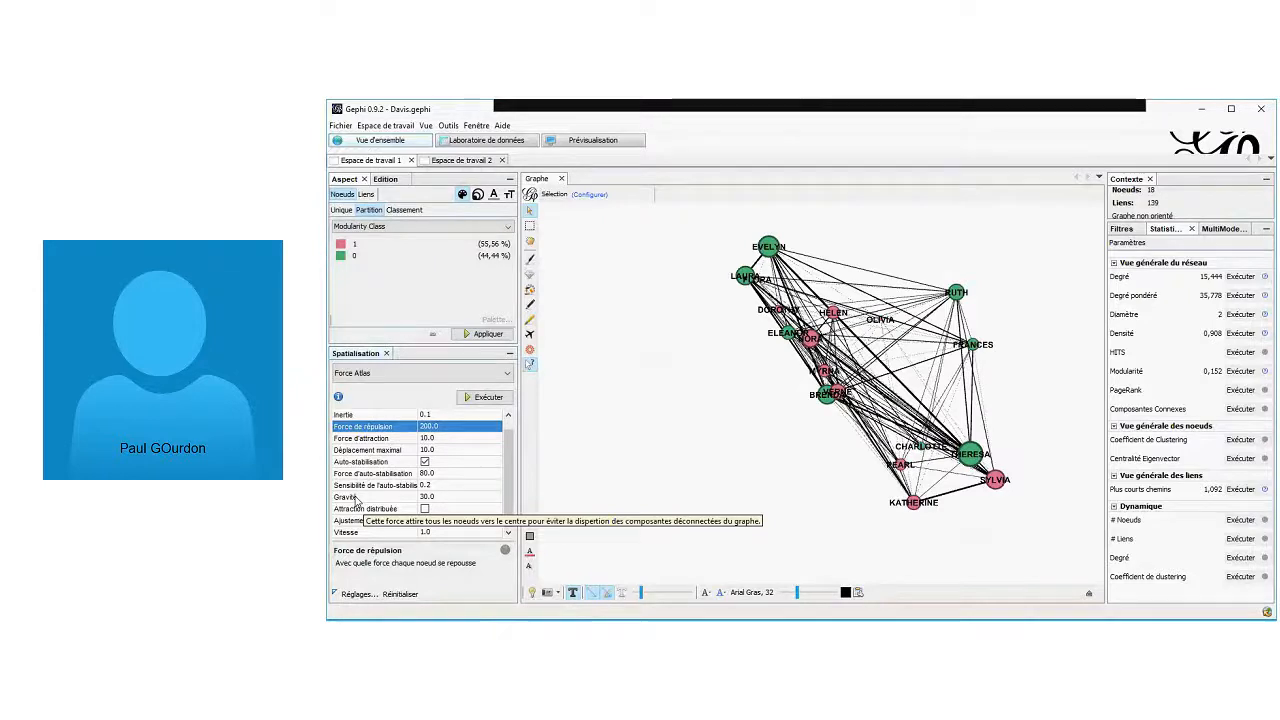
left_click(482, 399)
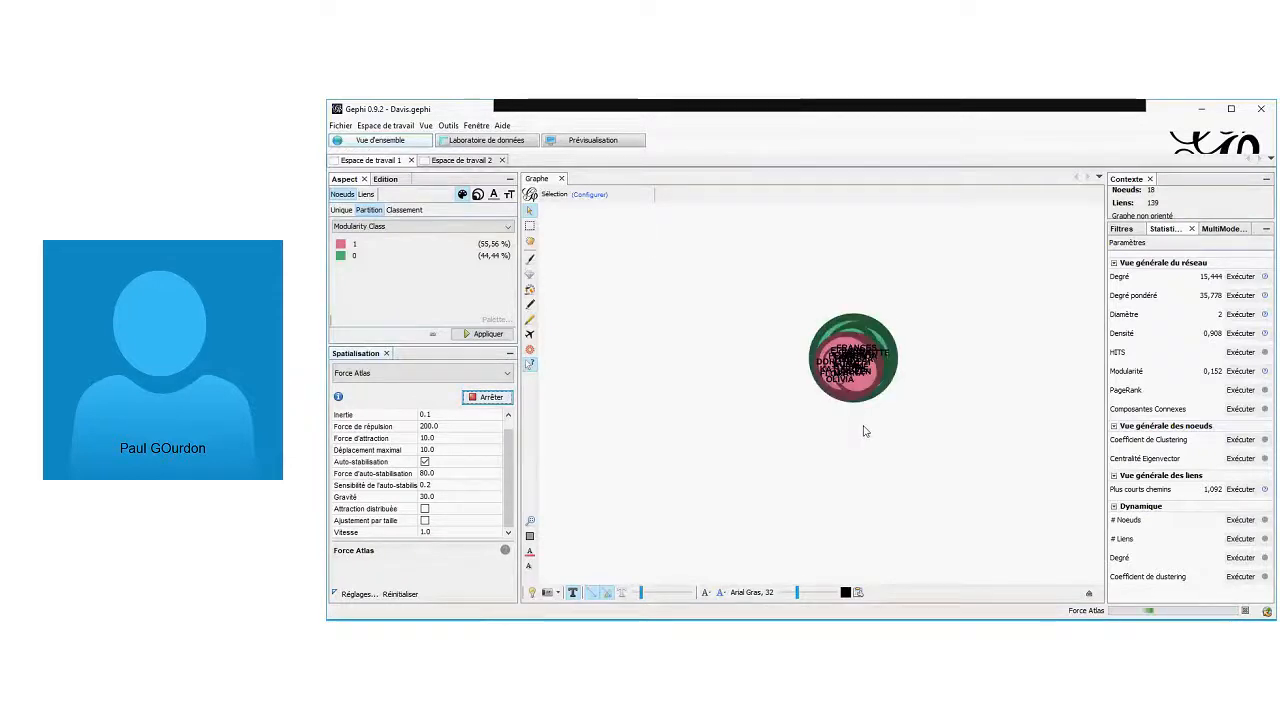
left_click(487, 397)
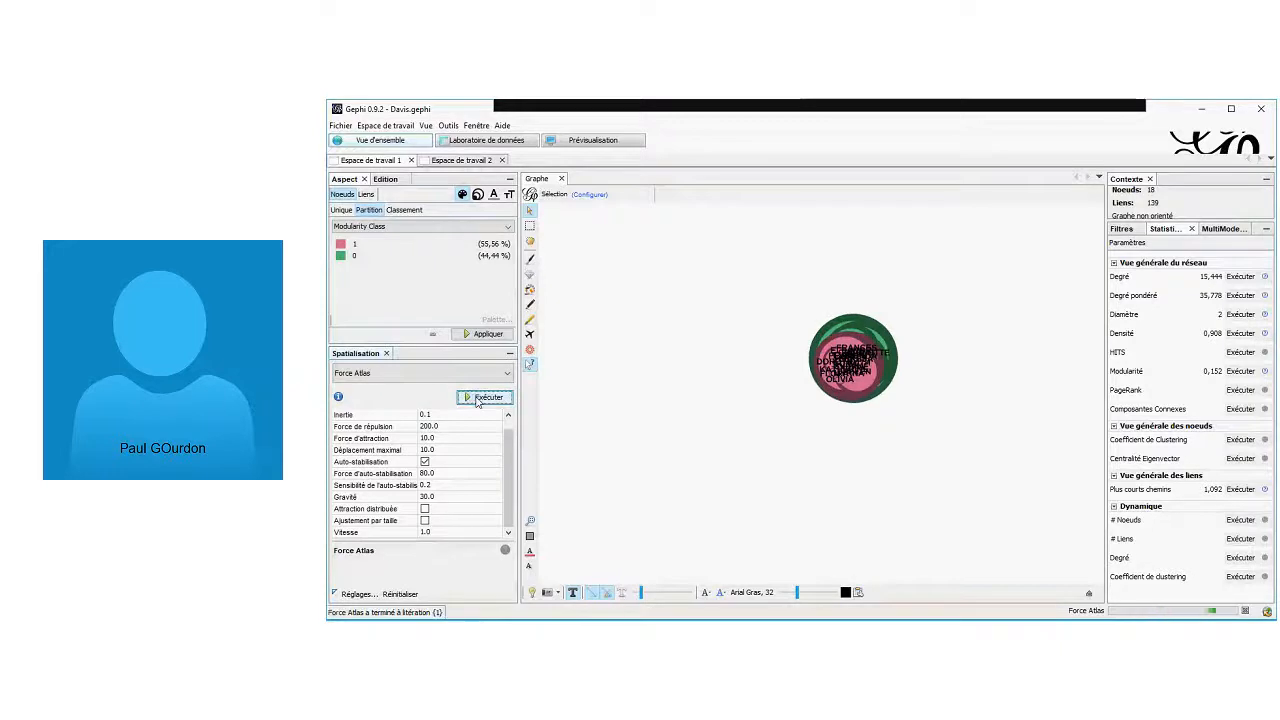
Run Force Atlas with a gravity of 10 and a repulsion force of 2000, raising the repulsion to 20000 during the run
left_click(426, 426)
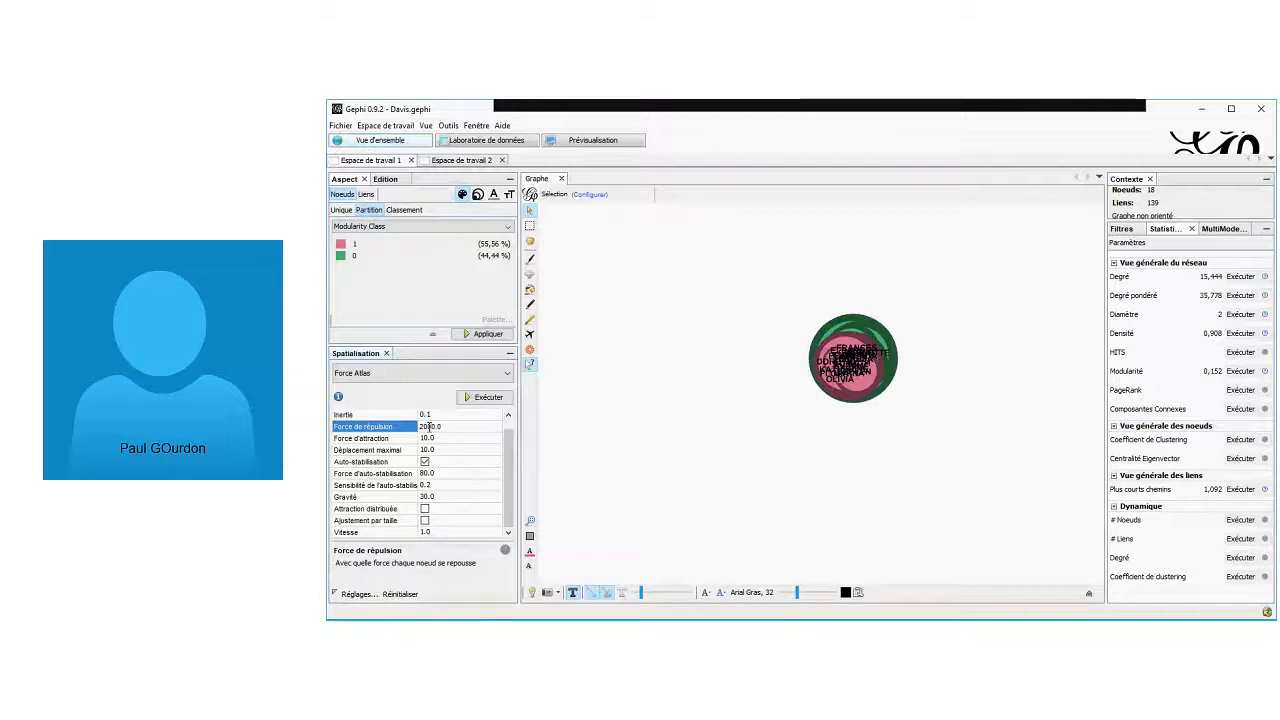
left_click(426, 497)
left_click(425, 497)
key("BackSpace")
type("1")
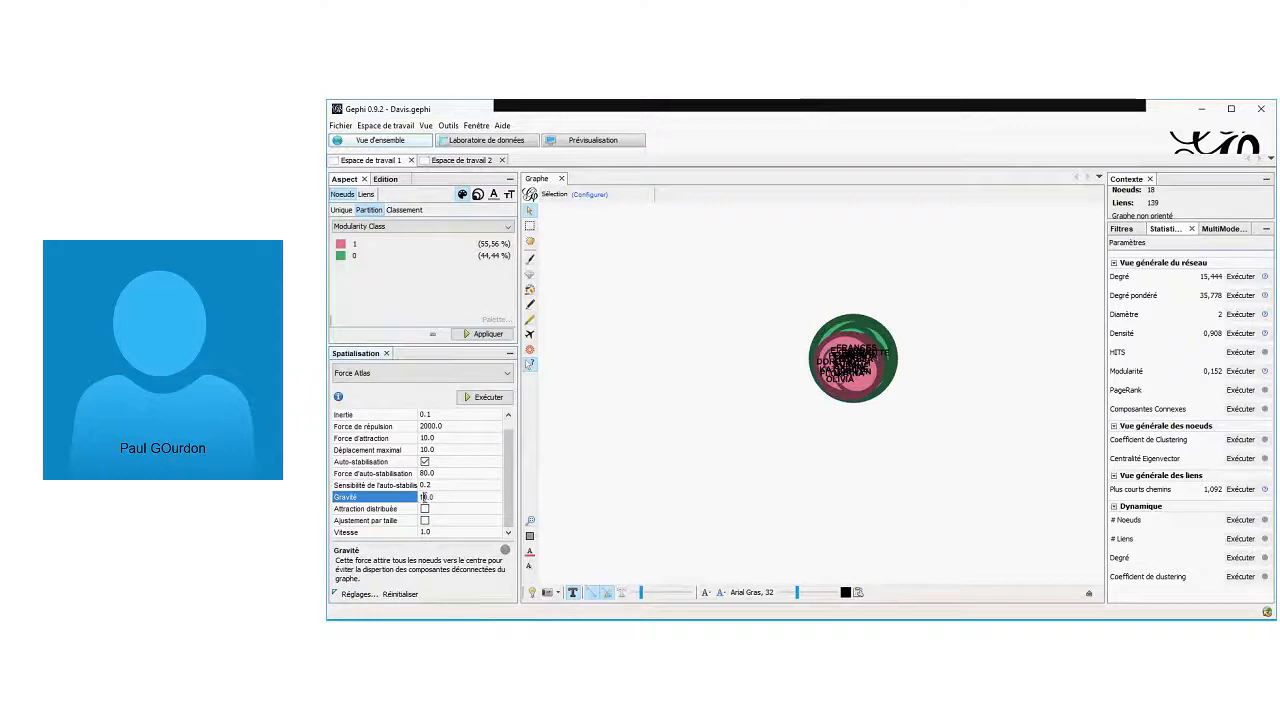
left_click(487, 398)
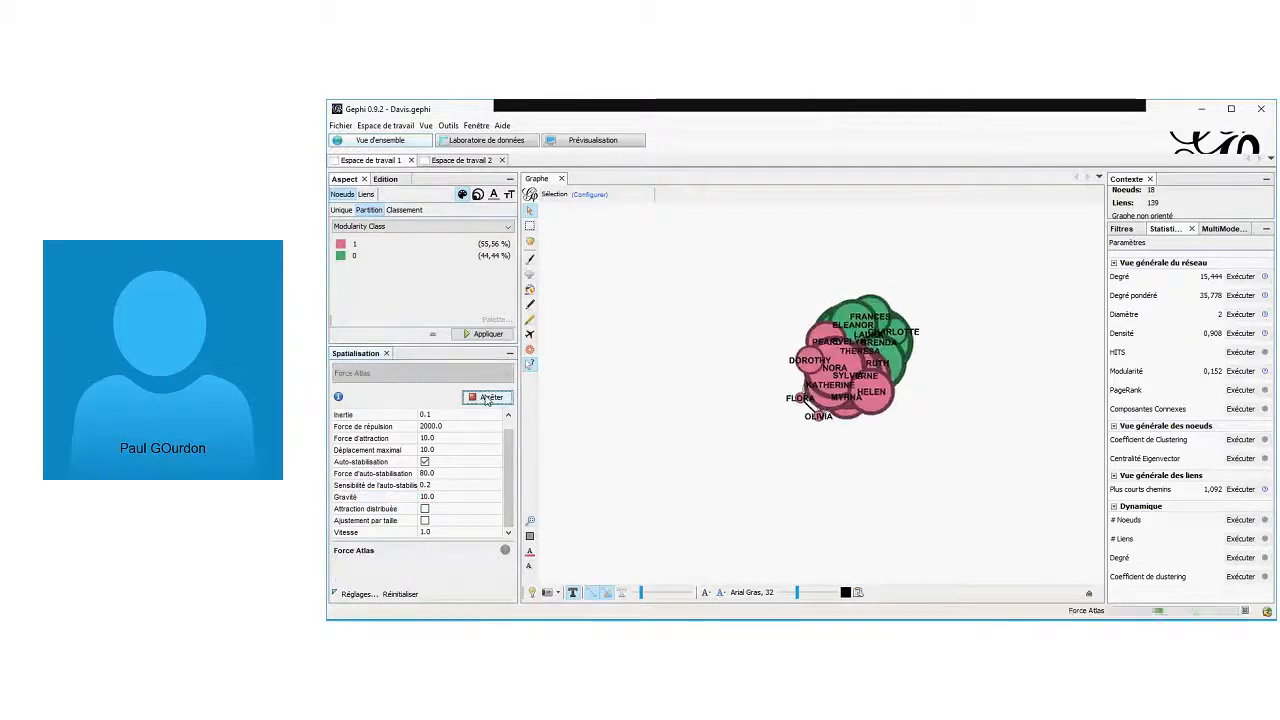
left_click(428, 427)
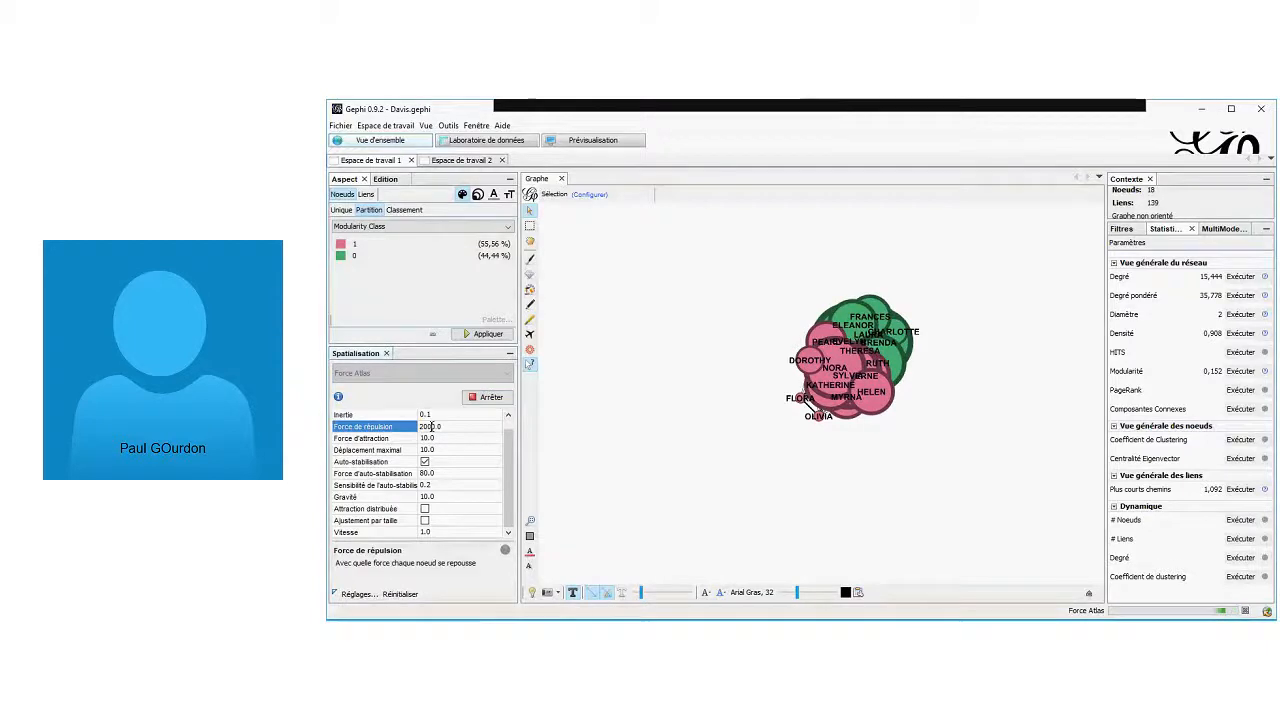
left_click(481, 399)
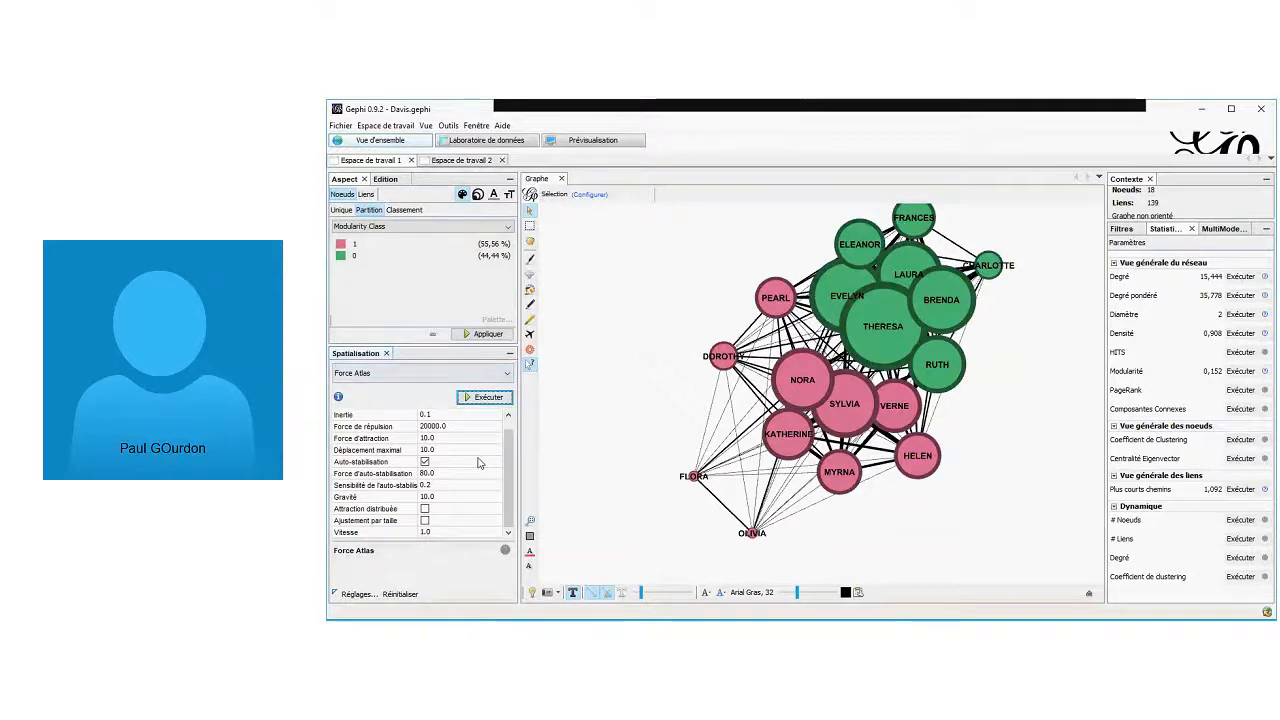
Expand the Force Atlas result by running the Expansion layout twice with a scale factor of 1.2
left_click(507, 375)
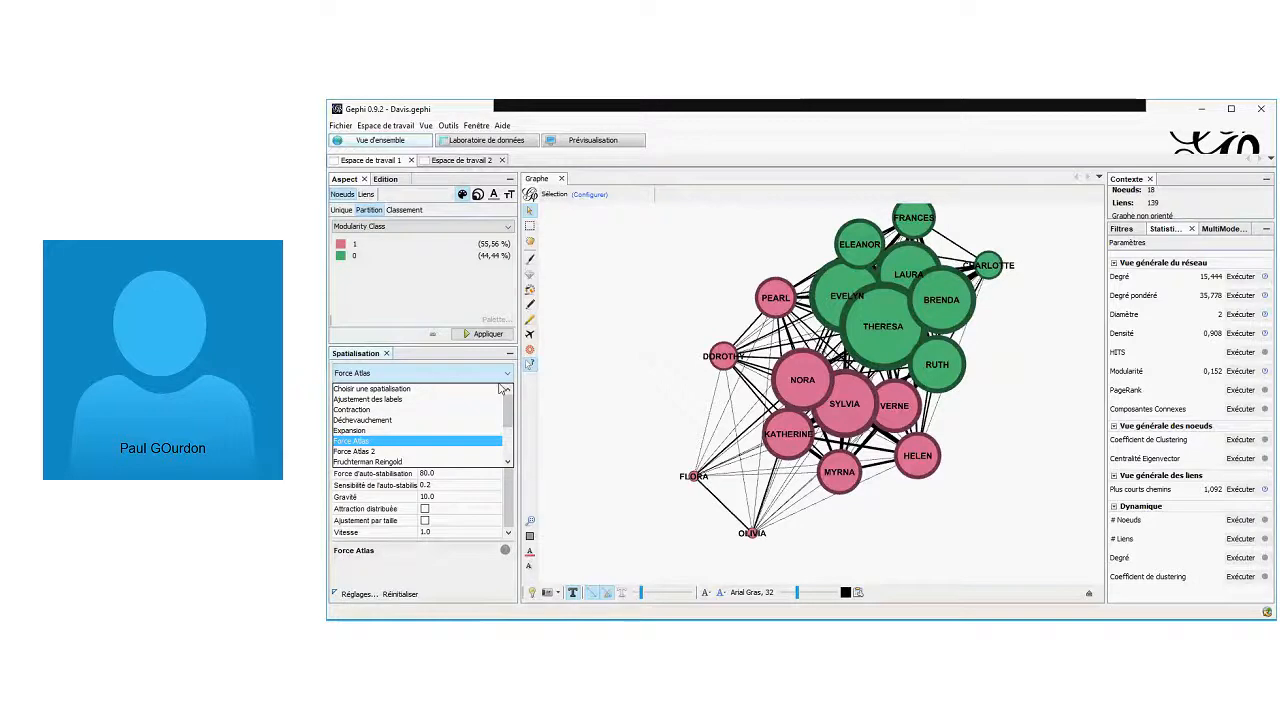
left_click(405, 430)
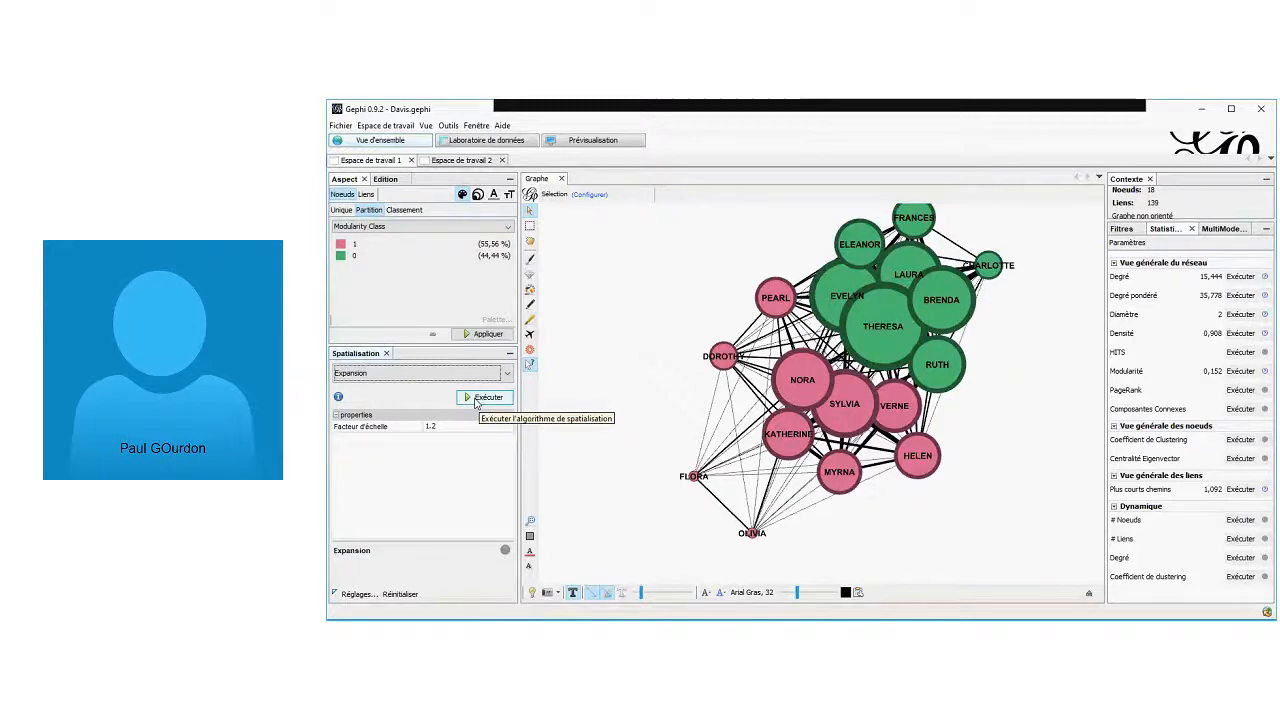
left_click(480, 398)
left_click(480, 398)
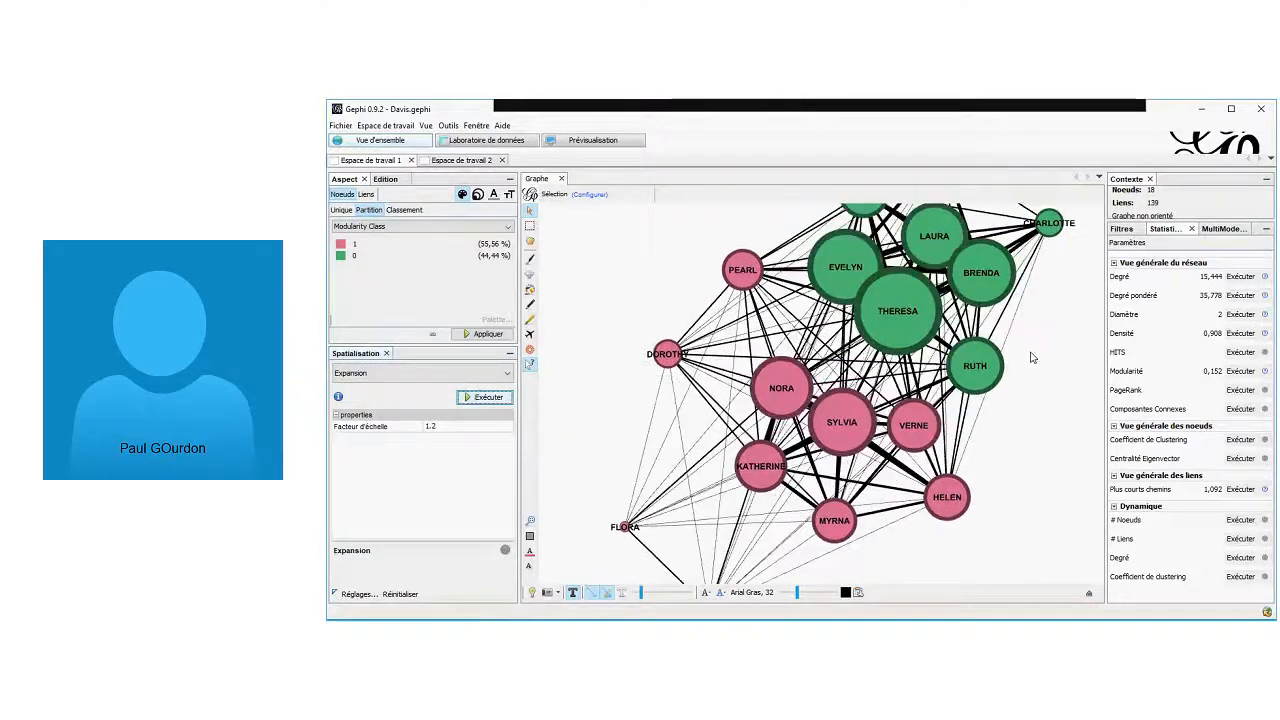
scroll(1032, 355, "down", 3)
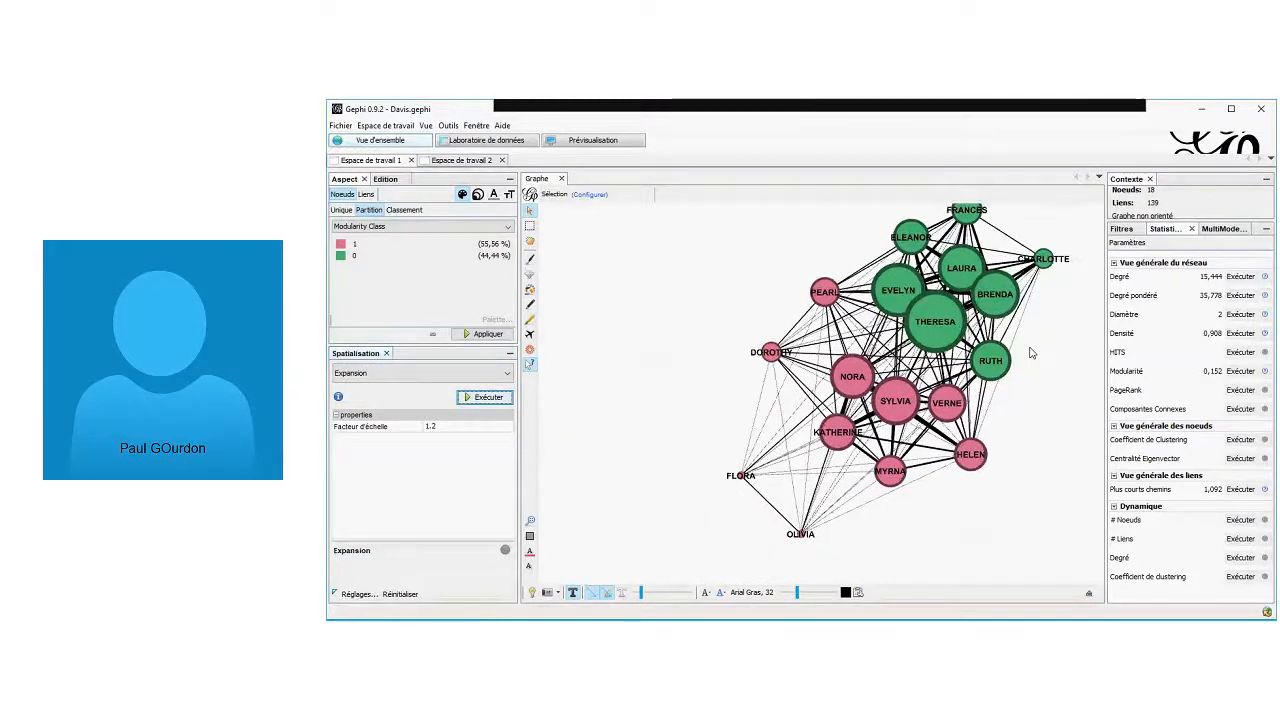
scroll(1032, 352, "up", 1)
Run the Déchevauchement (Noverlap) layout with speed 3.0, ratio 1.2 and margin 5.0 to separate overlapping nodes
left_click(460, 373)
left_click(463, 424)
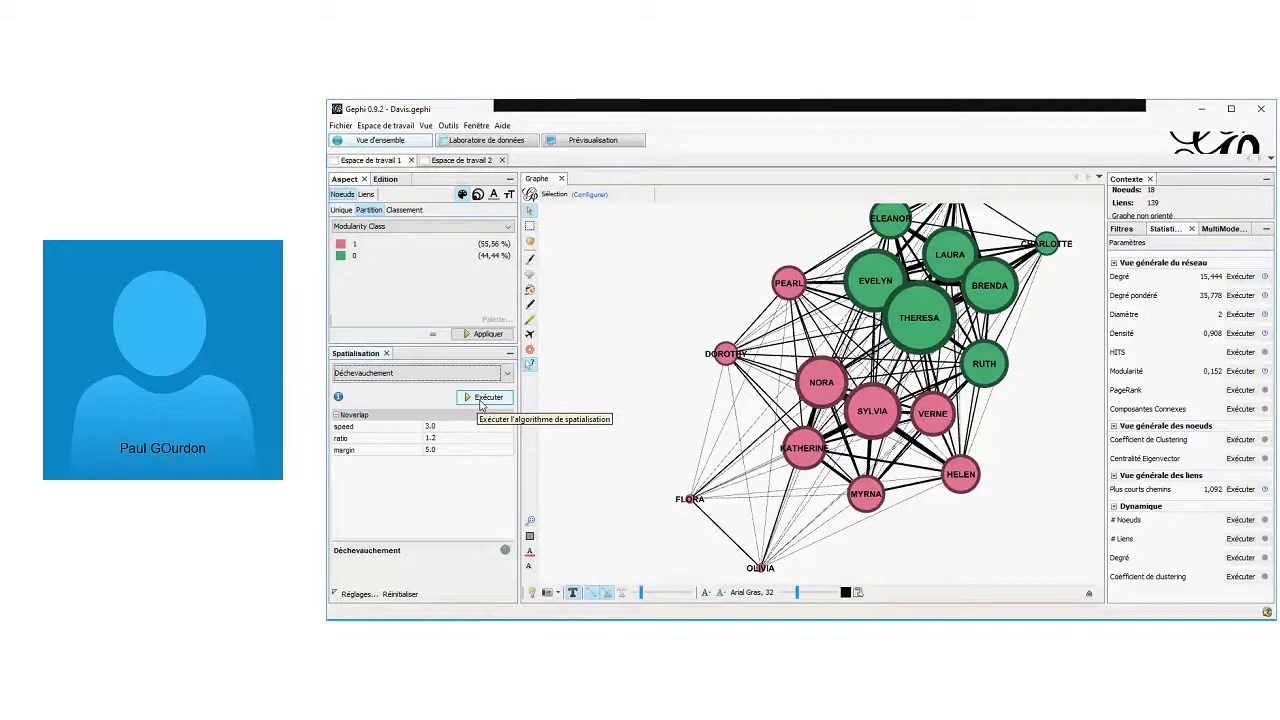
left_click(481, 398)
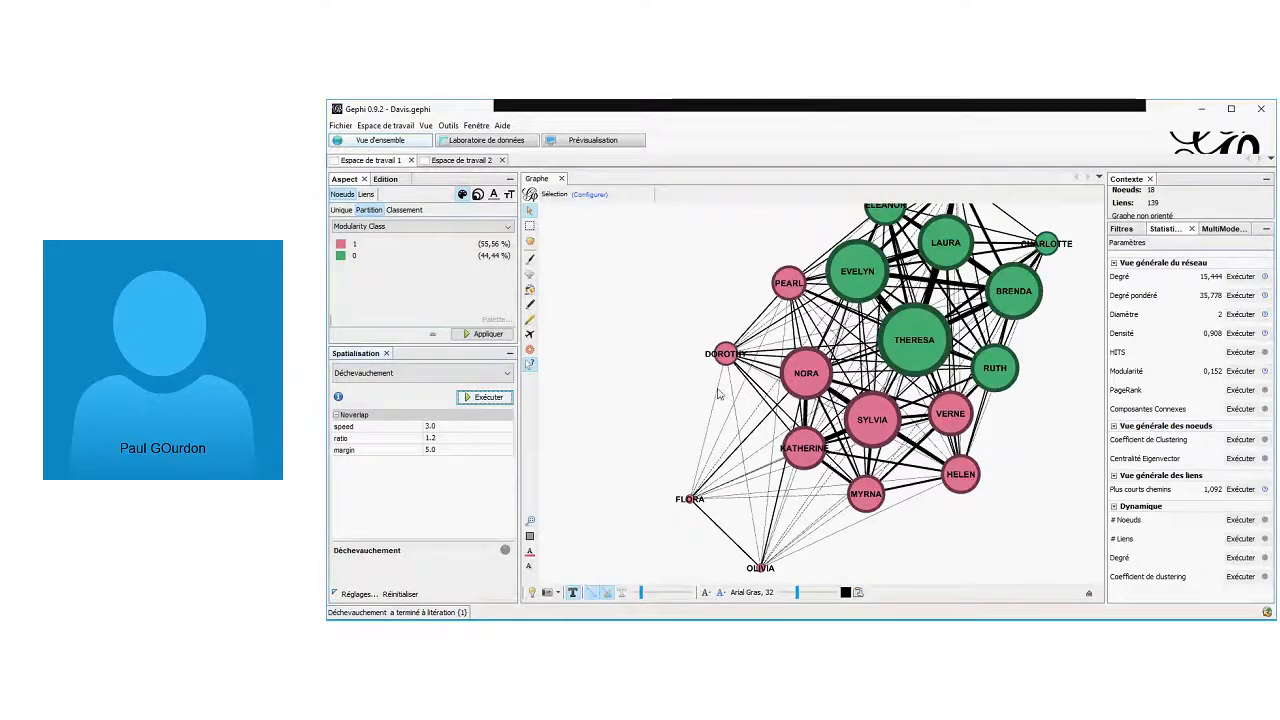
scroll(1043, 313, "down", 2)
scroll(1045, 300, "up", 2)
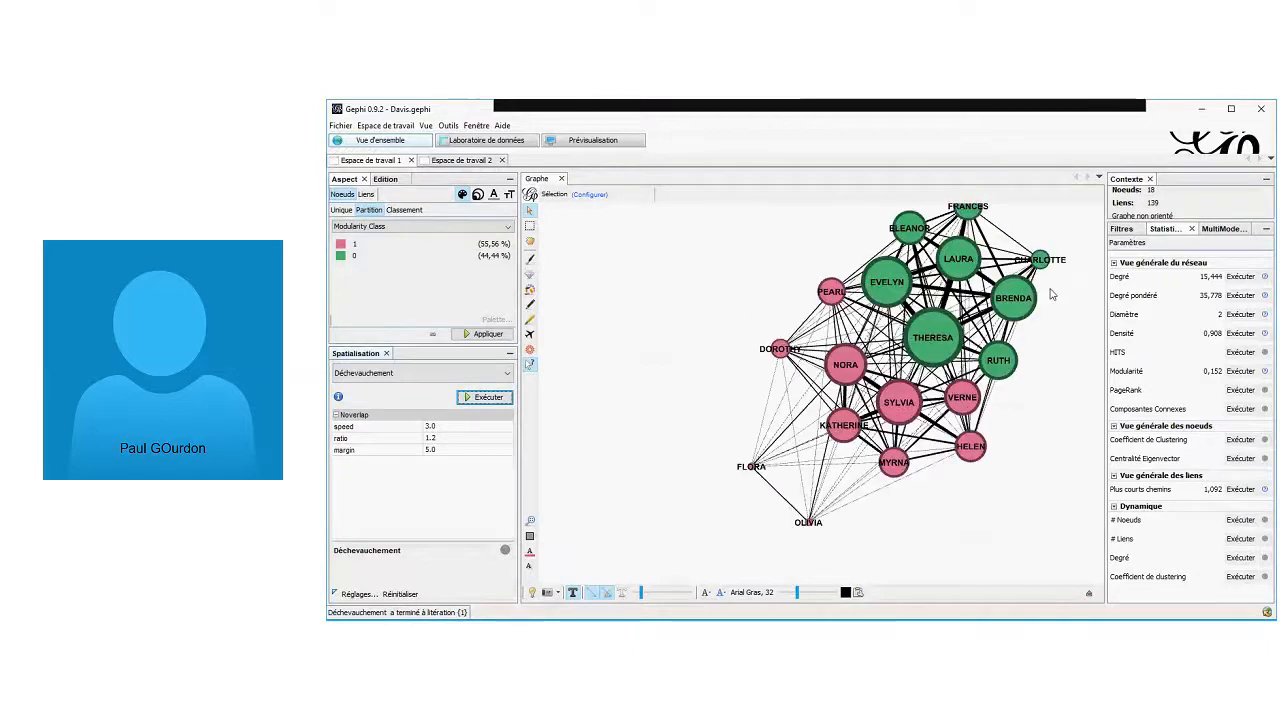
scroll(1050, 270, "down", 2)
scroll(1057, 245, "up", 1)
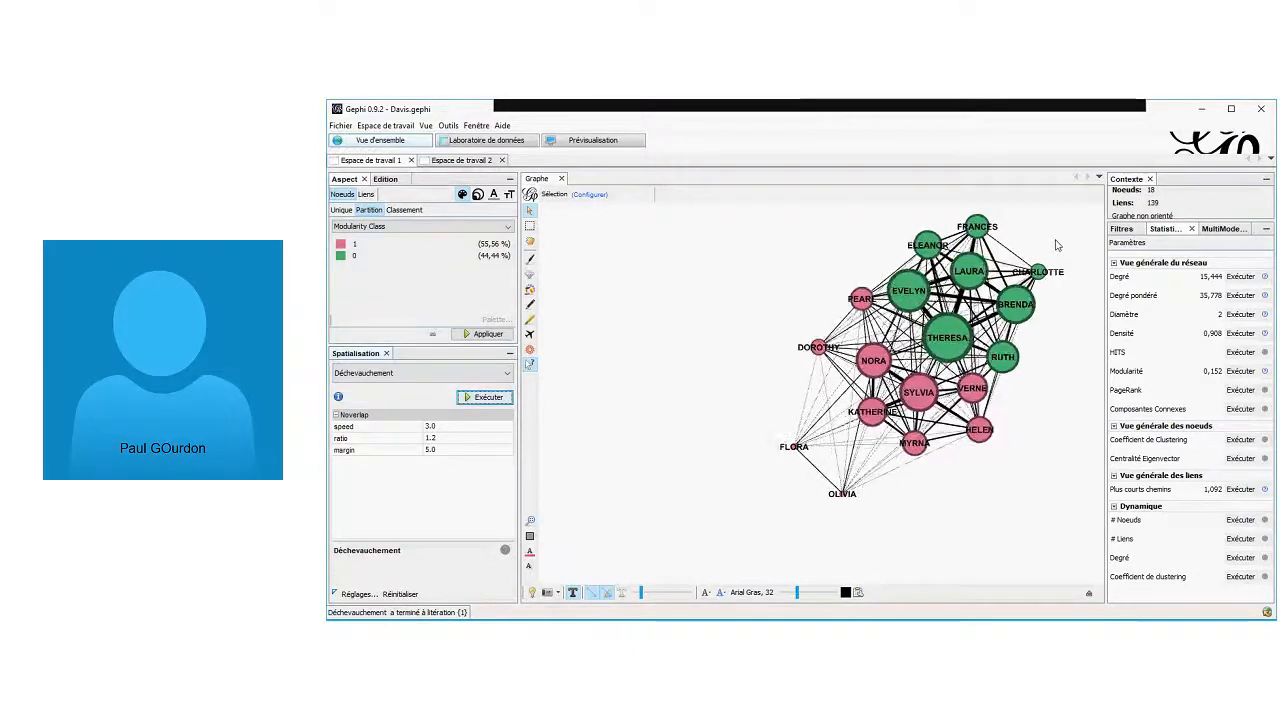
scroll(1057, 245, "up", 1)
Run the Expansion layout once more with a scale factor of 1.2
left_click(480, 373)
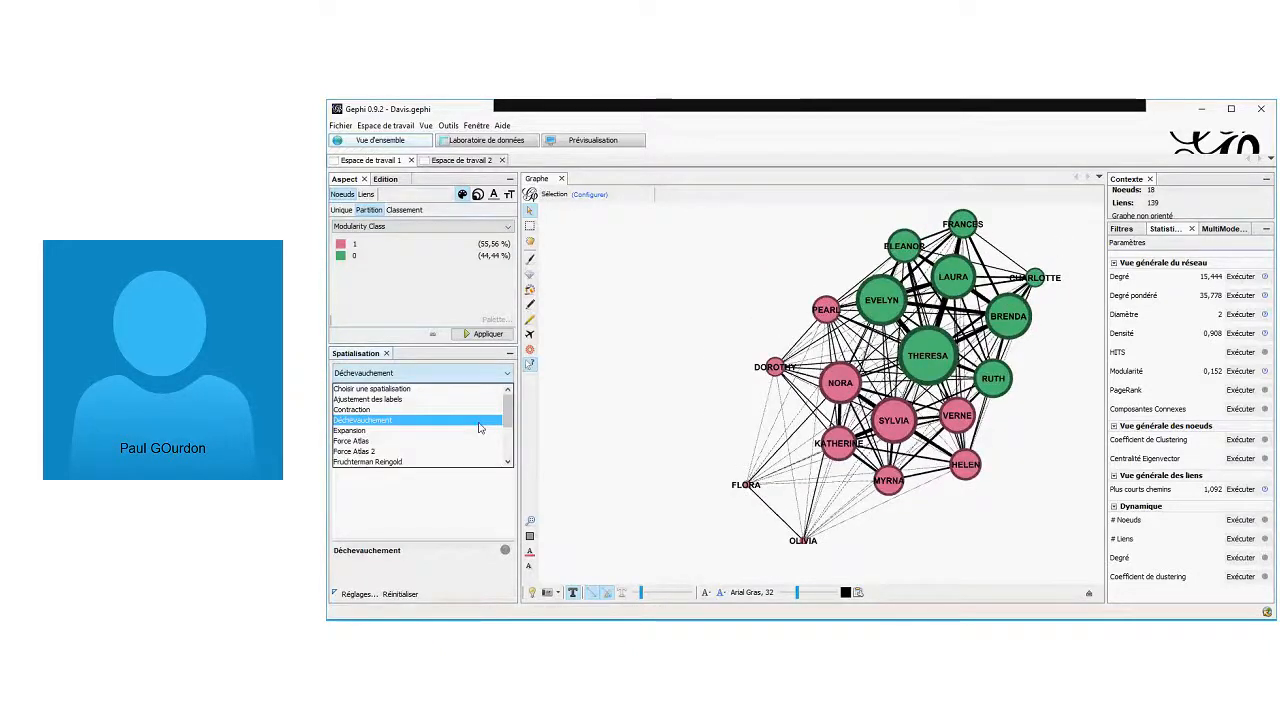
left_click(479, 430)
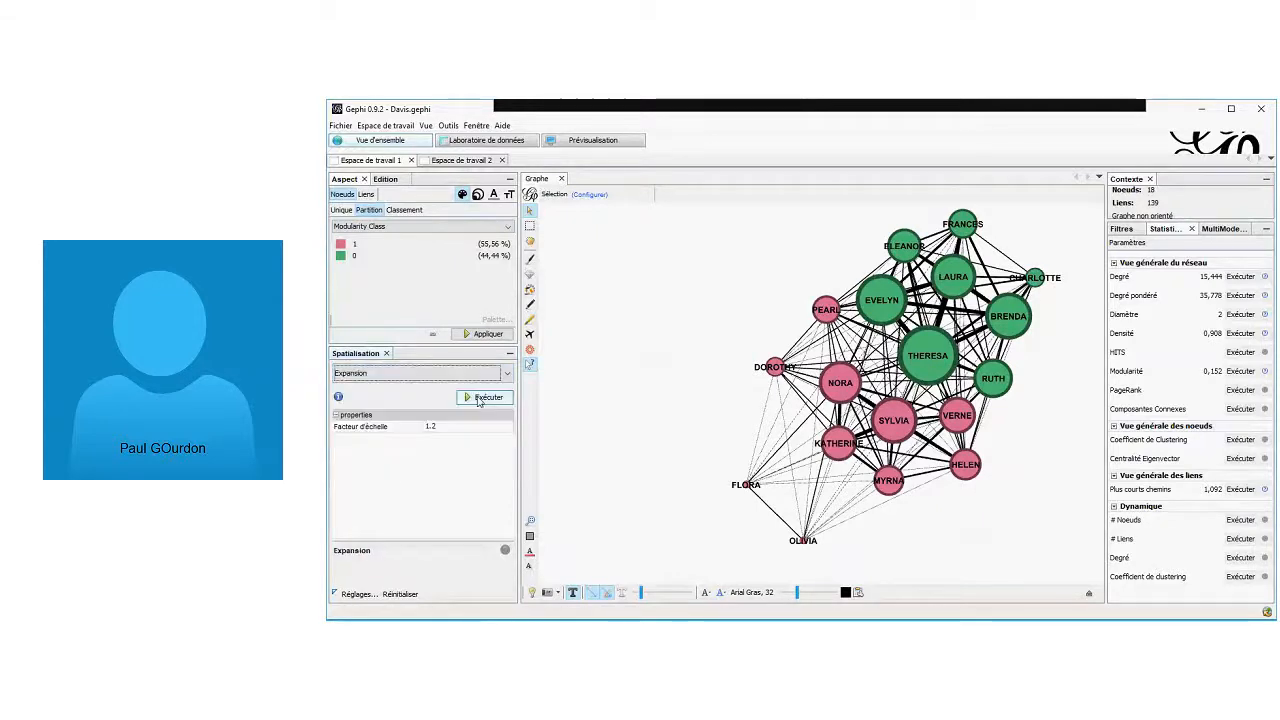
left_click(482, 398)
scroll(995, 270, "down", 2)
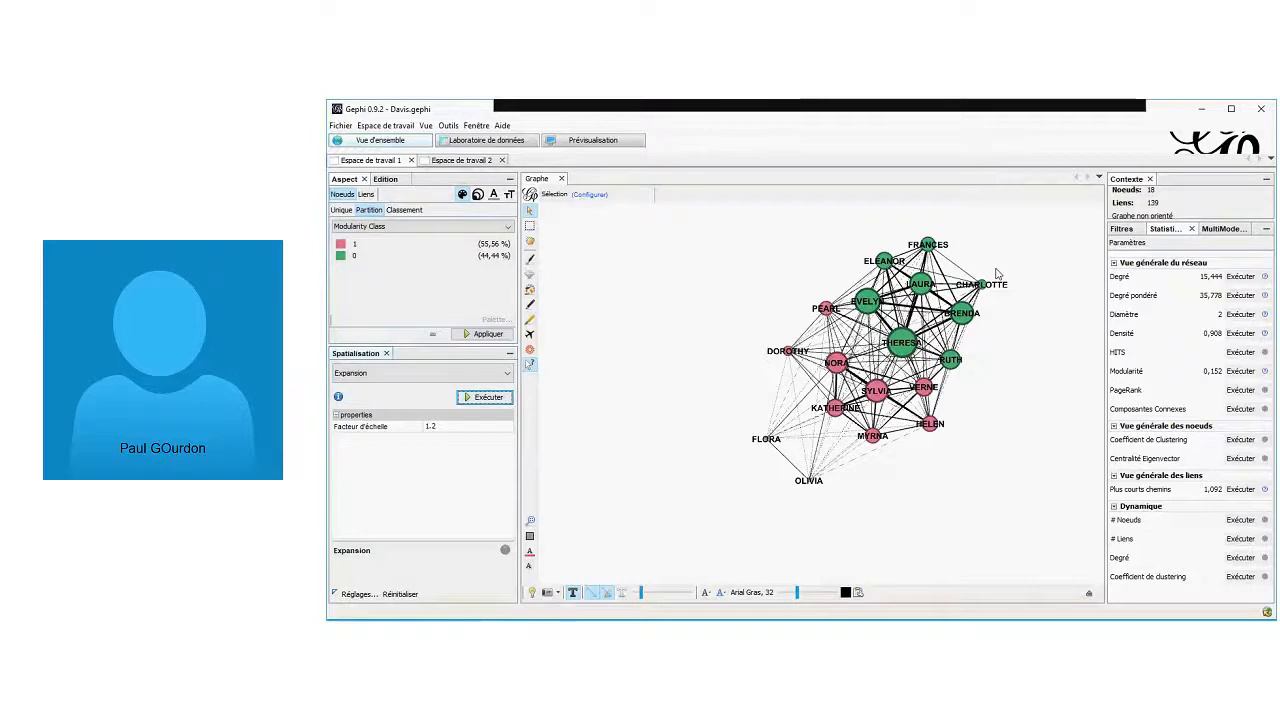
Examine the spread-out graph, comparing the two communities and the outlying nodes
scroll(995, 270, "up", 2)
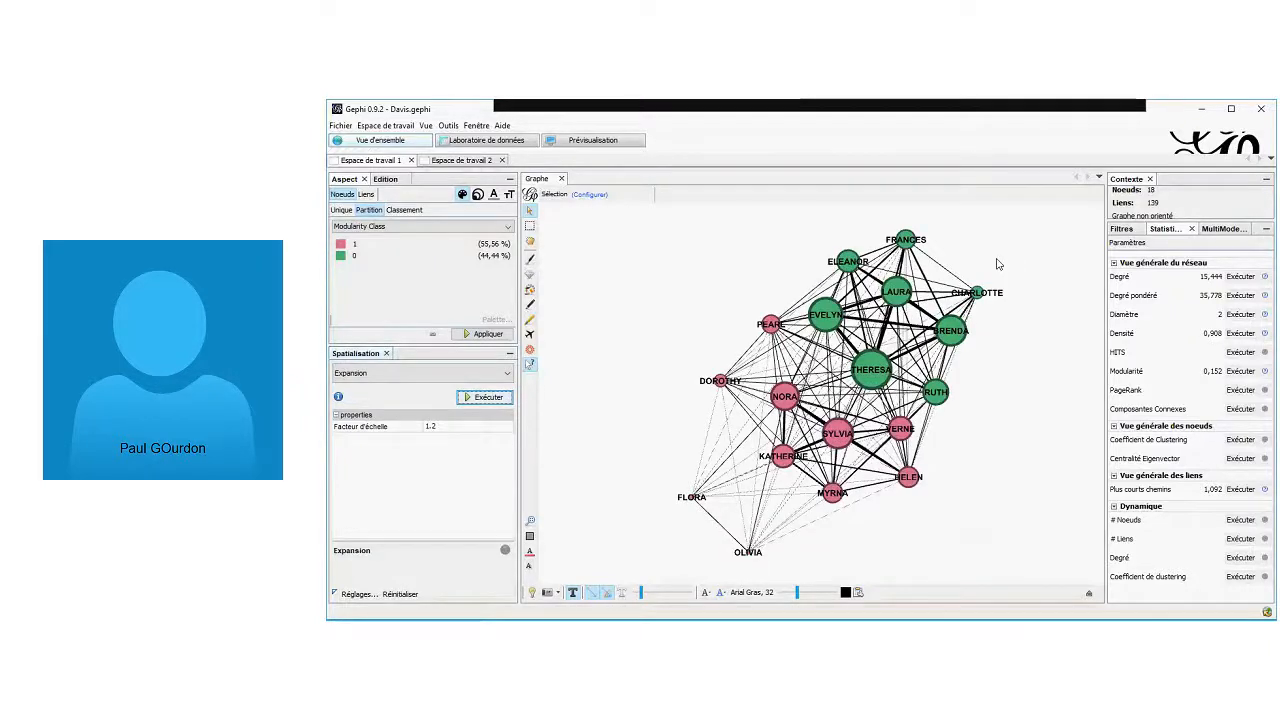
scroll(986, 240, "up", 1)
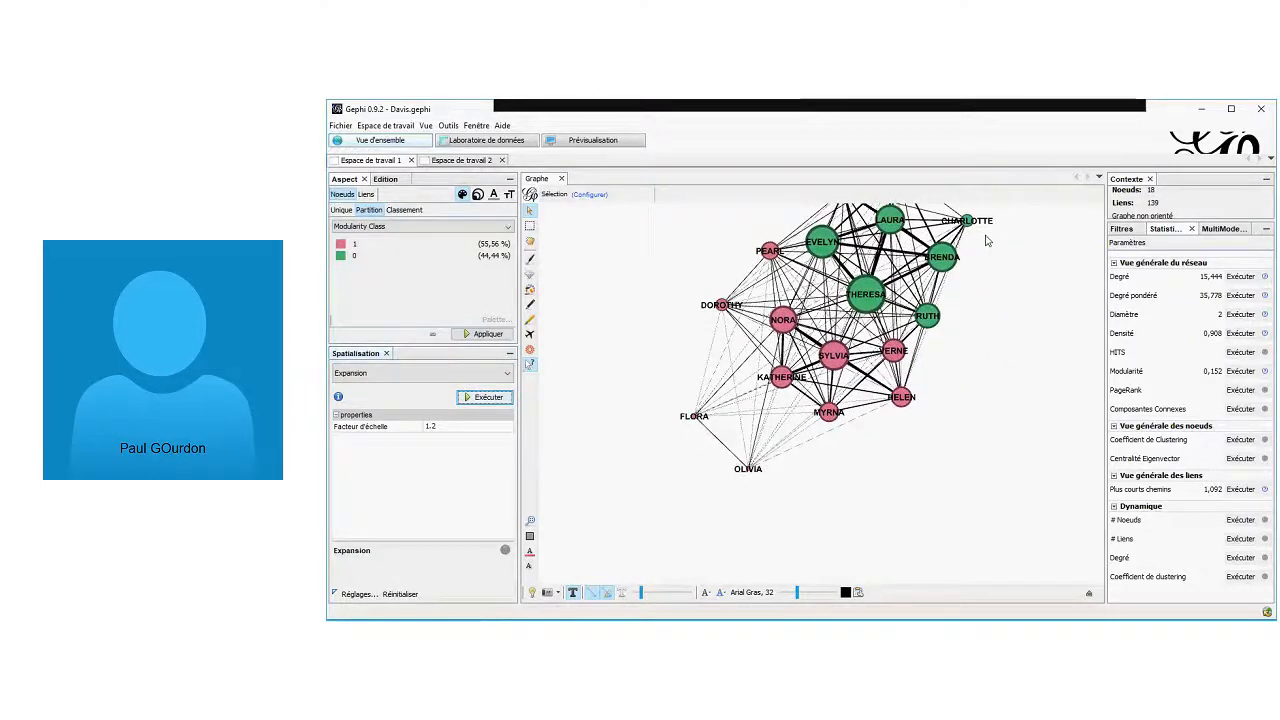
scroll(983, 247, "up", 1)
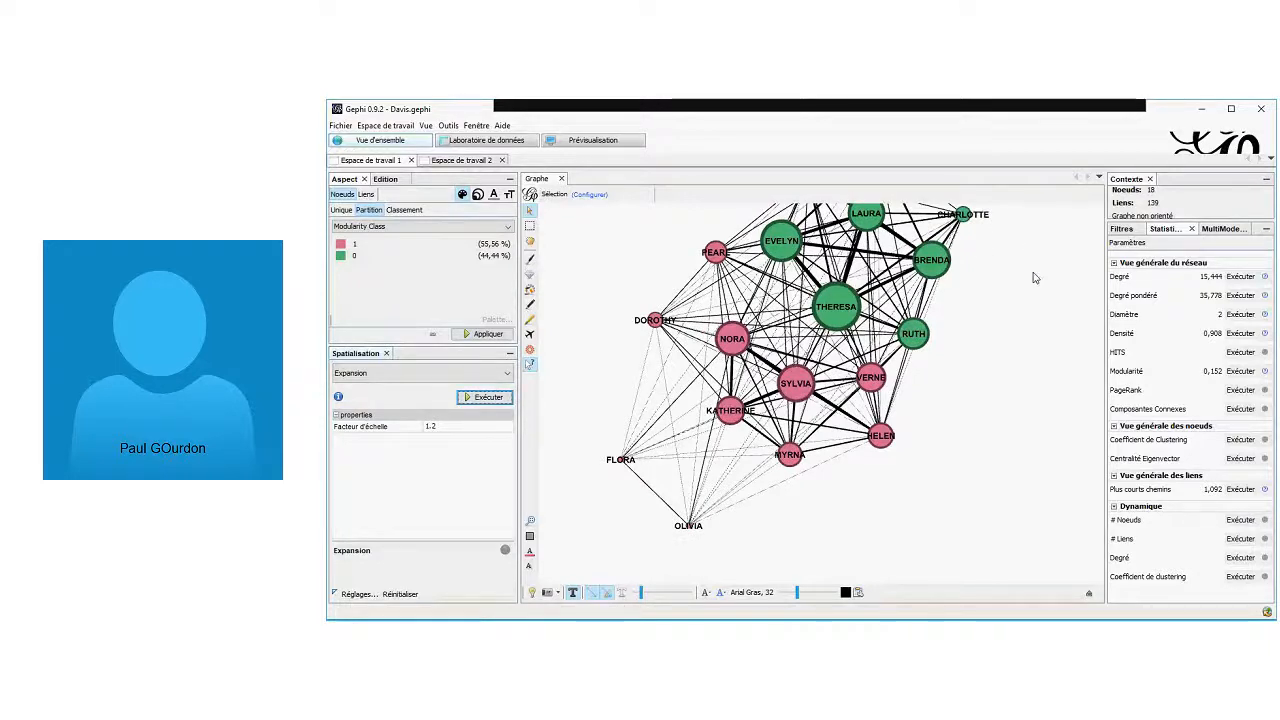
scroll(1035, 278, "up", 2)
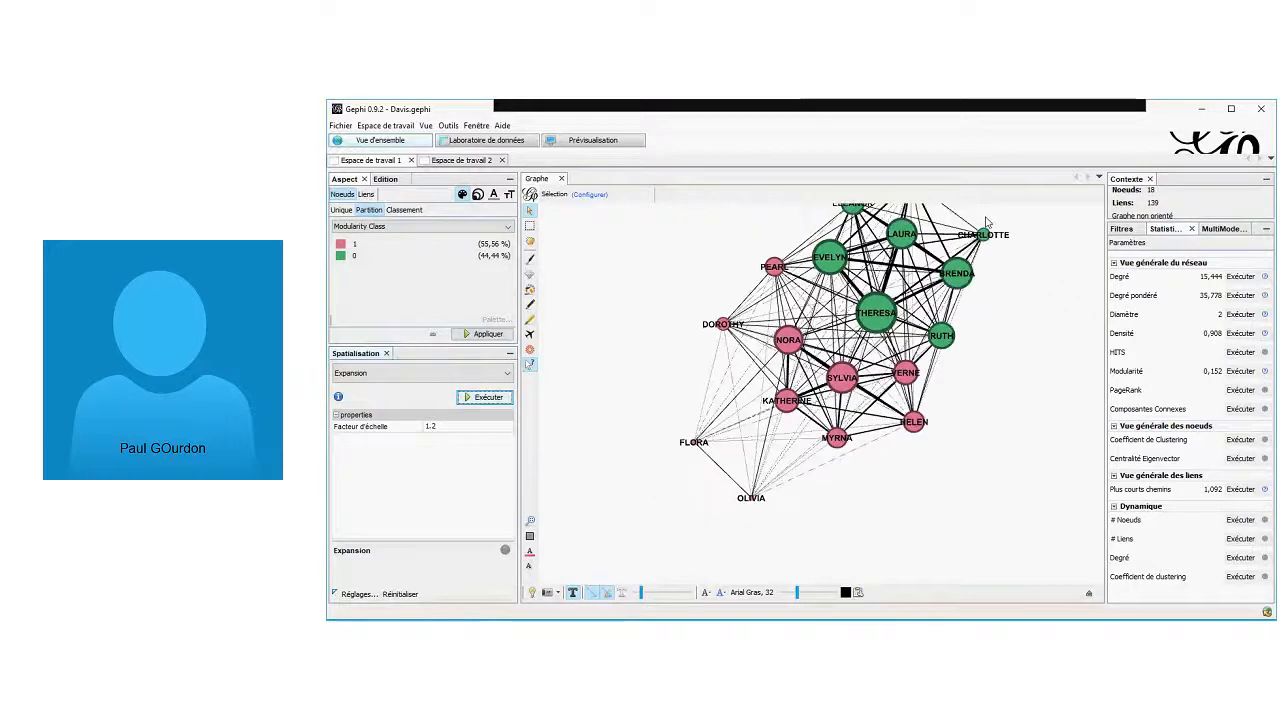
scroll(980, 230, "down", 4)
scroll(957, 248, "up", 2)
scroll(957, 248, "up", 1)
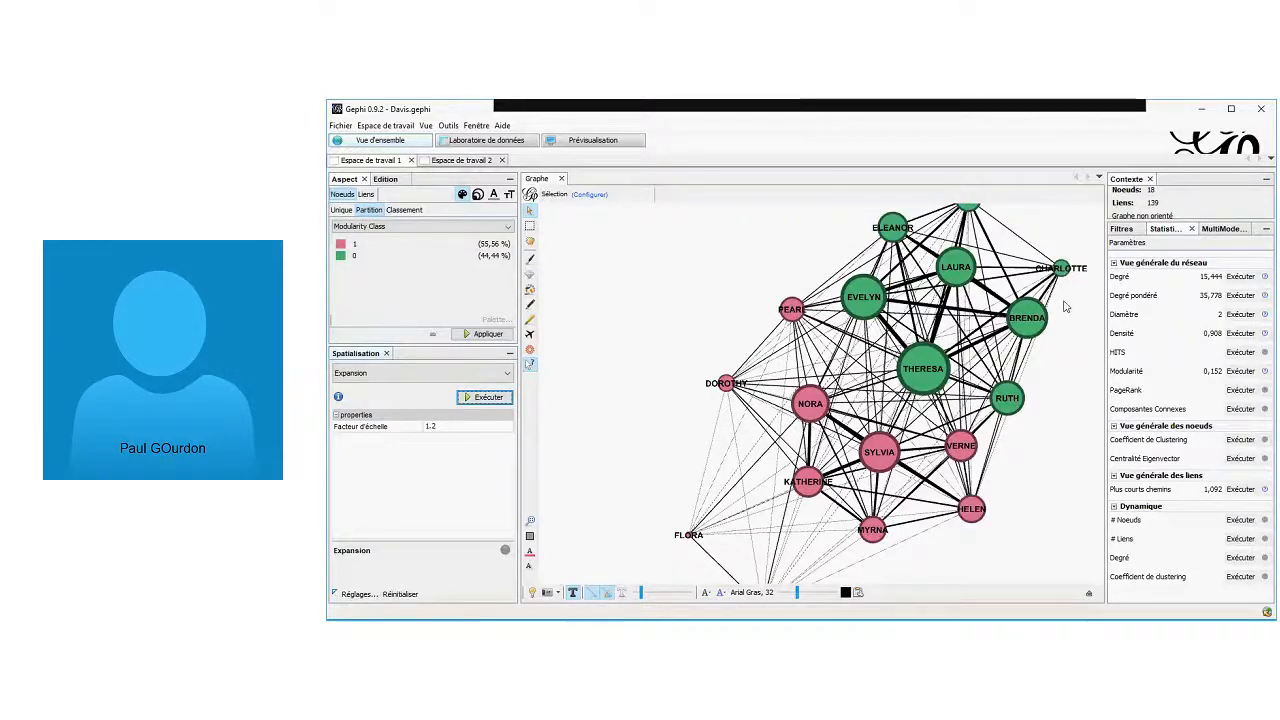
scroll(1066, 307, "down", 1)
scroll(1066, 307, "up", 1)
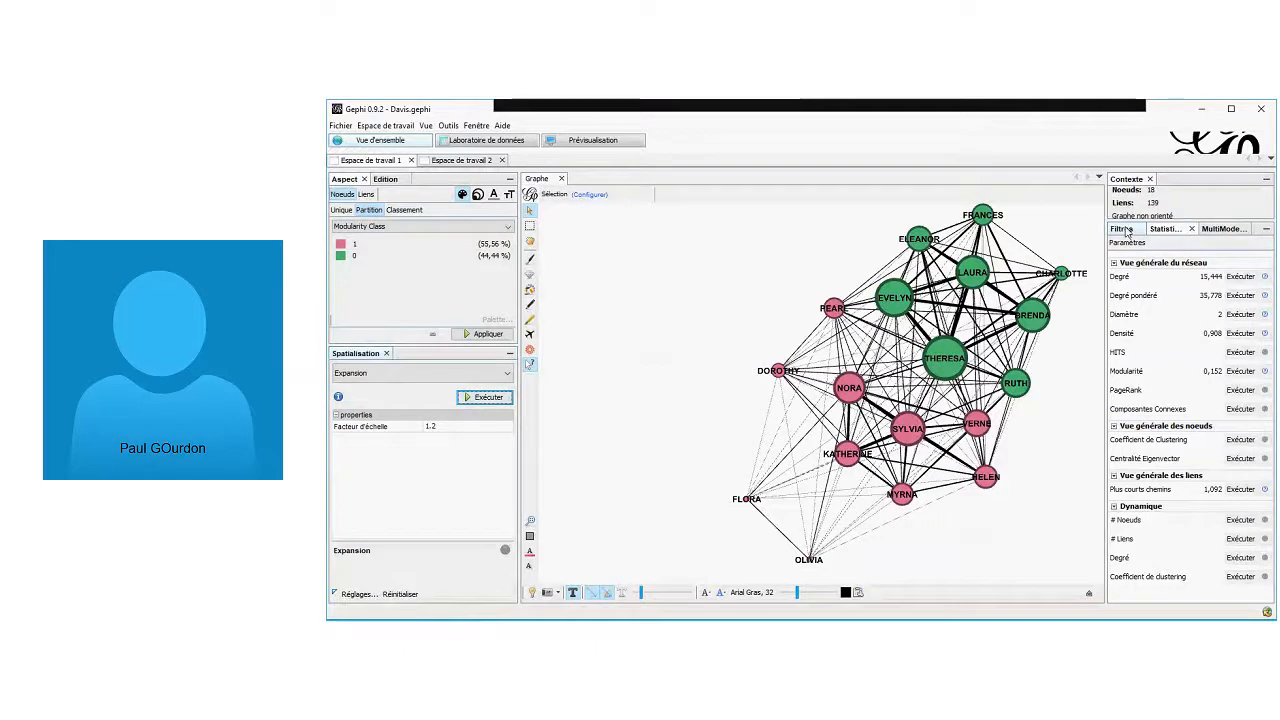
Find the edge weight filter (Poids des liens) under Liens and open the parameters of its existing query
left_click(1127, 232)
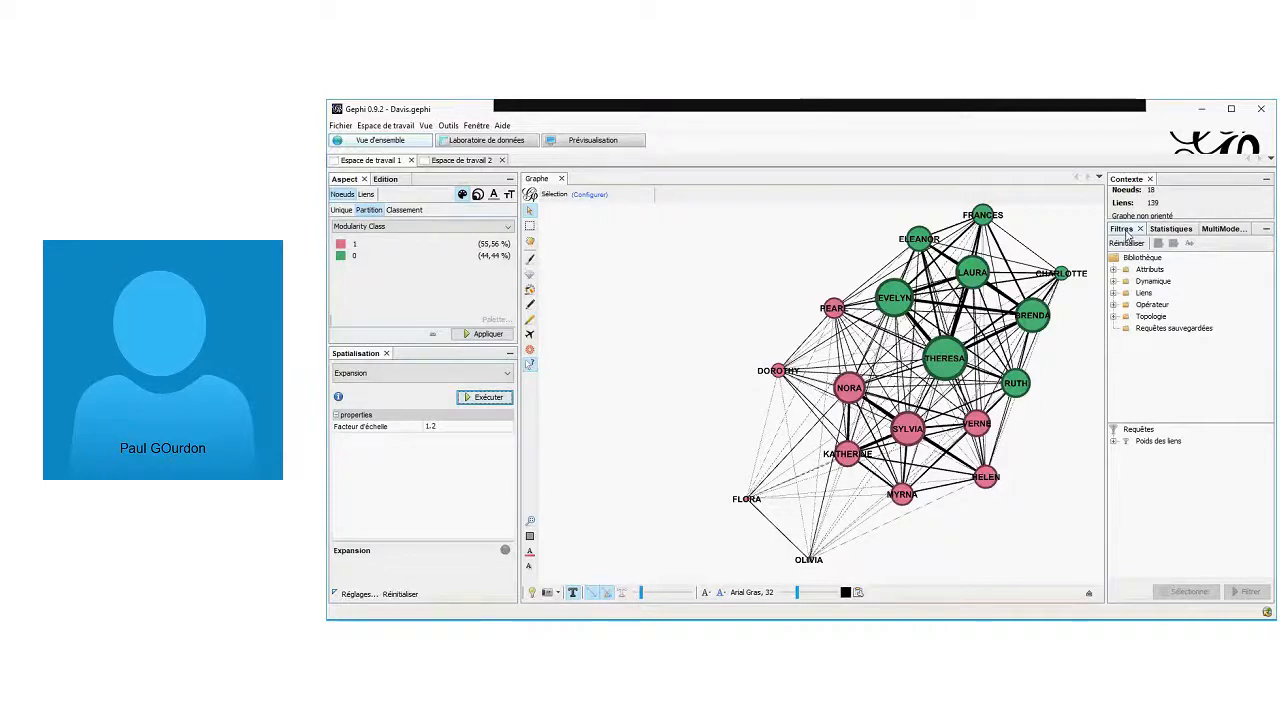
left_click(1115, 294)
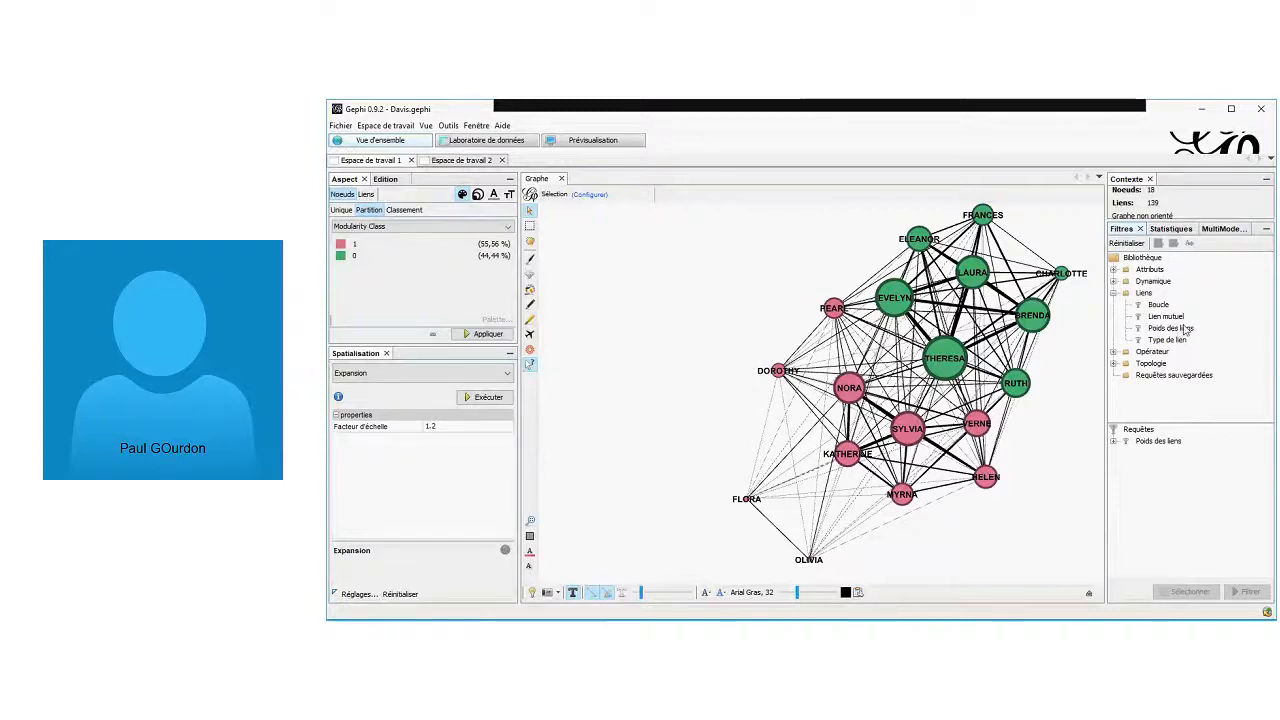
left_click_drag(1184, 329, 1175, 410)
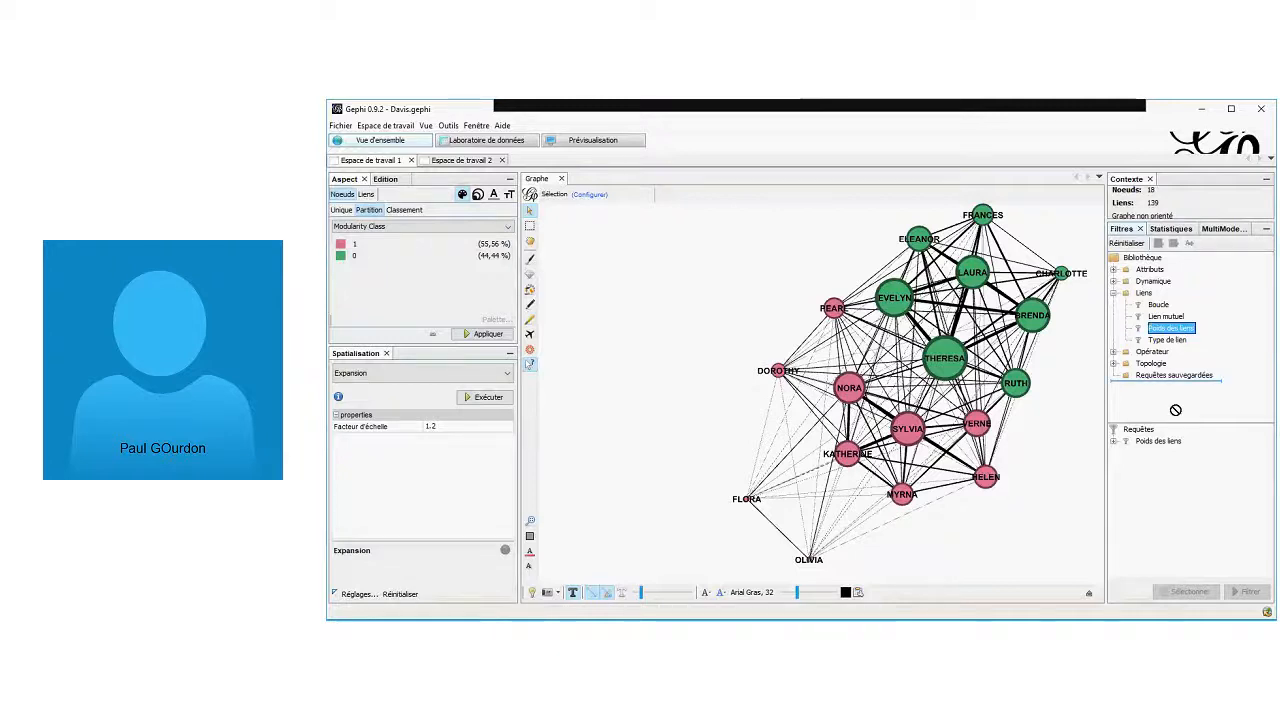
left_click(1114, 442)
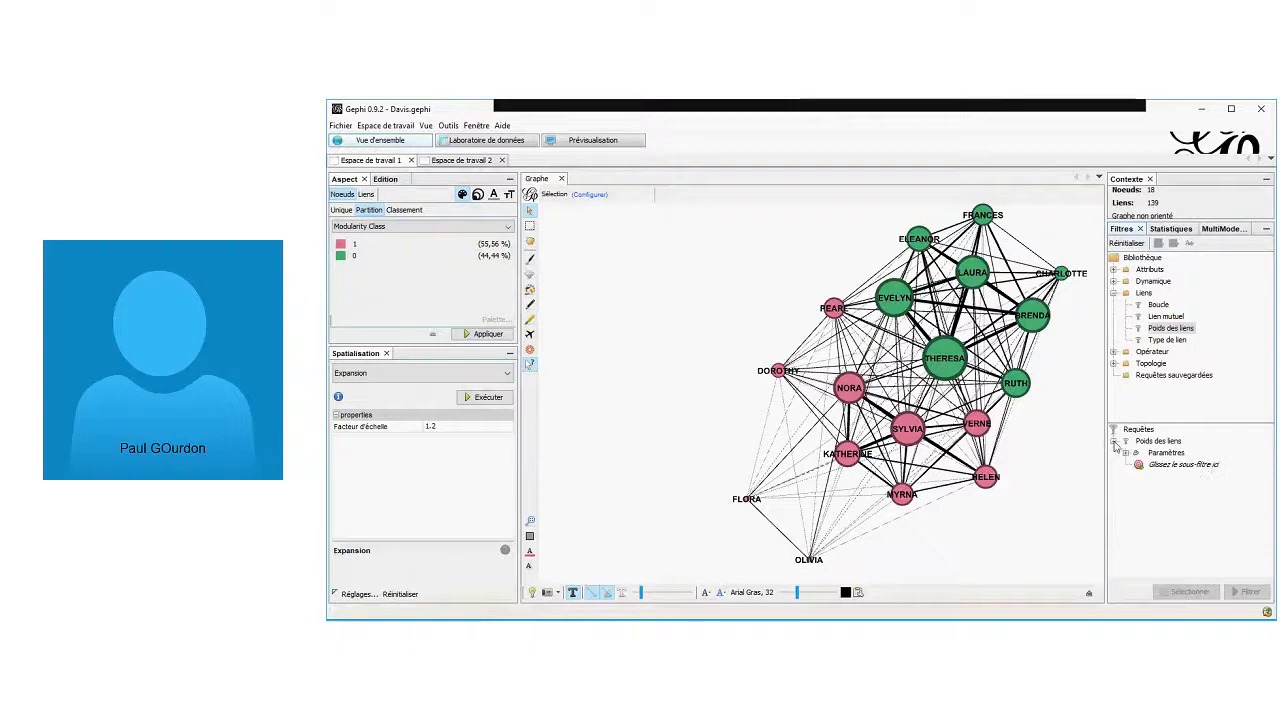
left_click(1166, 453)
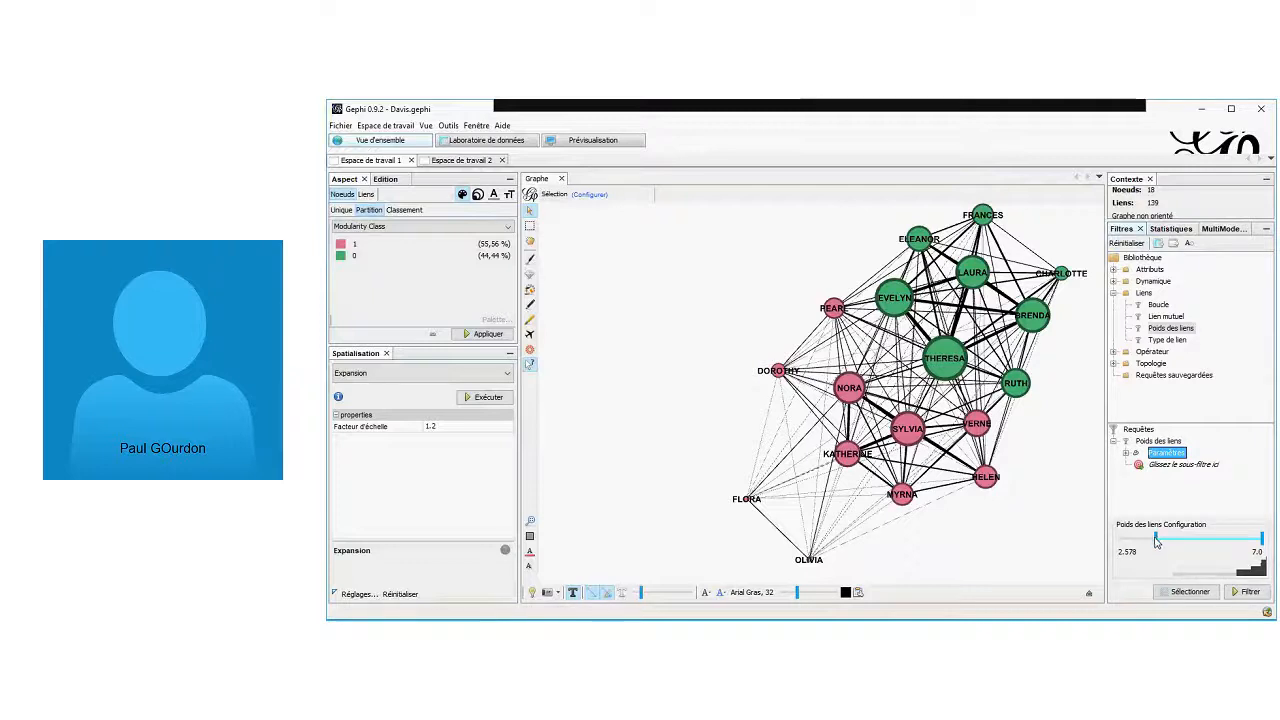
Filter the edges by weight, keeping only those in the range from about 2.062 to 7.0
left_click_drag(1157, 540, 1110, 543)
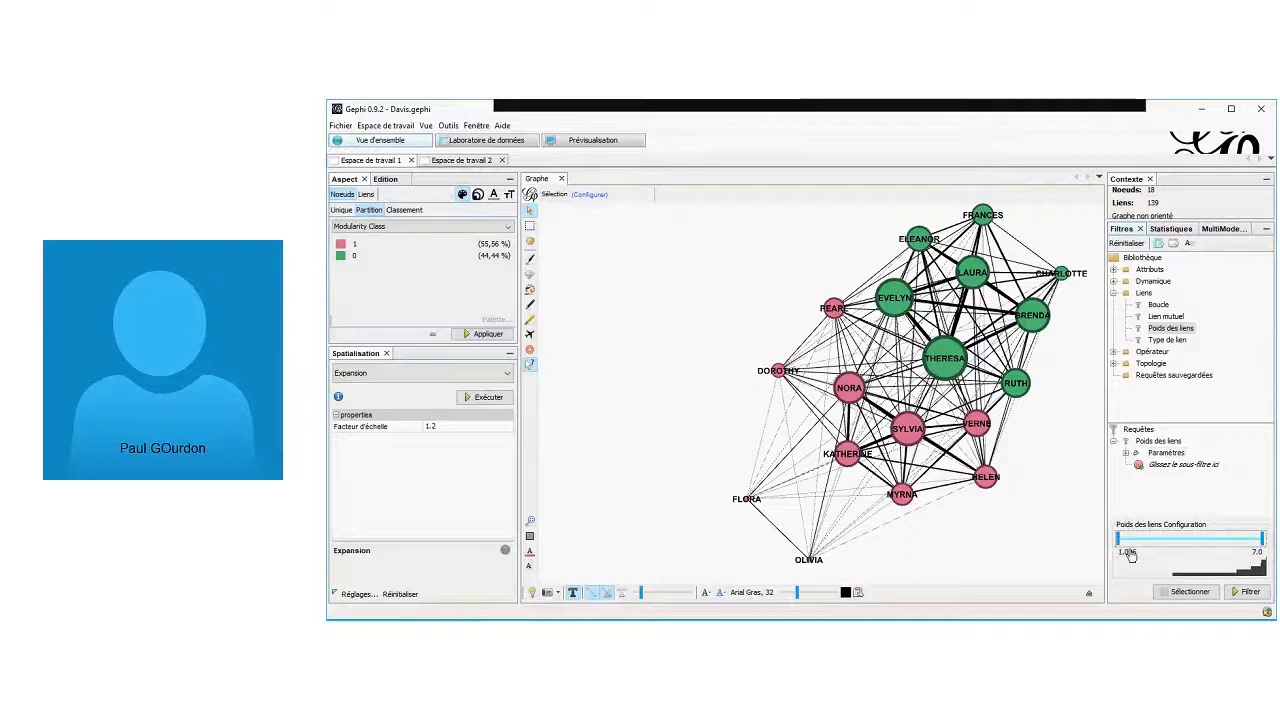
left_click(1130, 556)
left_click(1143, 572)
left_click(1143, 572)
left_click(1249, 593)
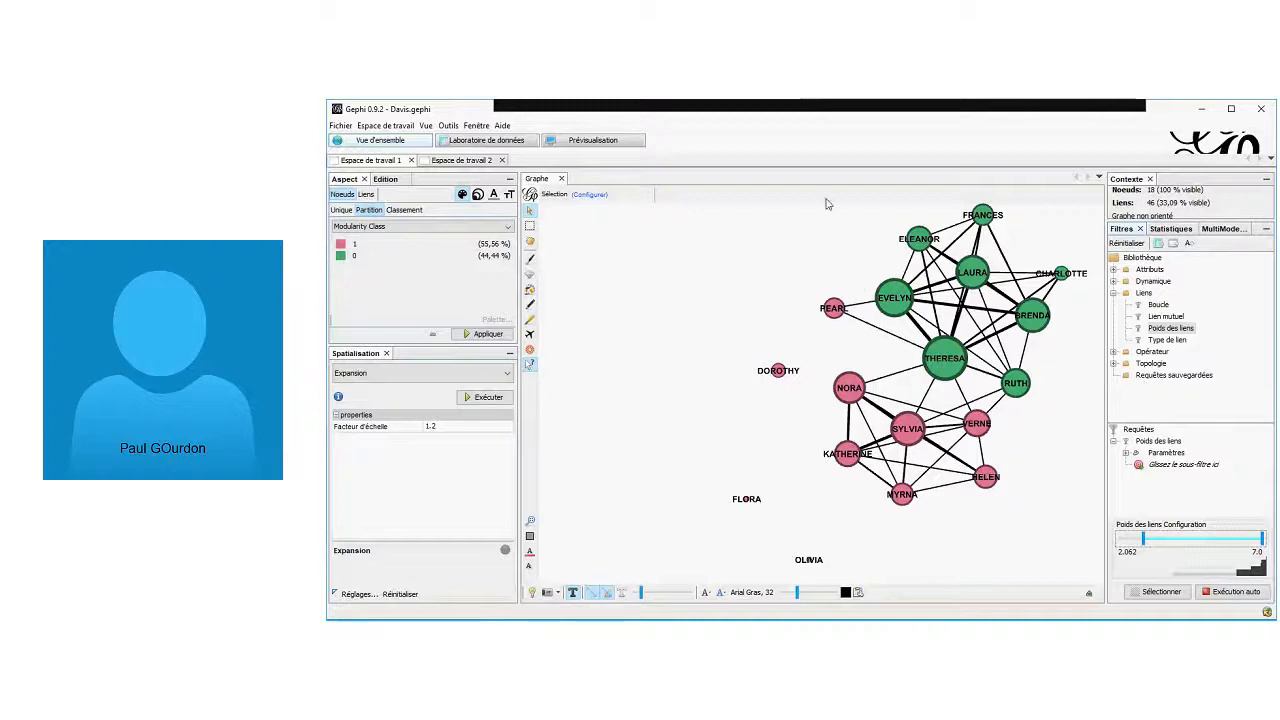
Export the filtered graph to a new workspace, switch to that workspace and display its node labels
left_click(1176, 246)
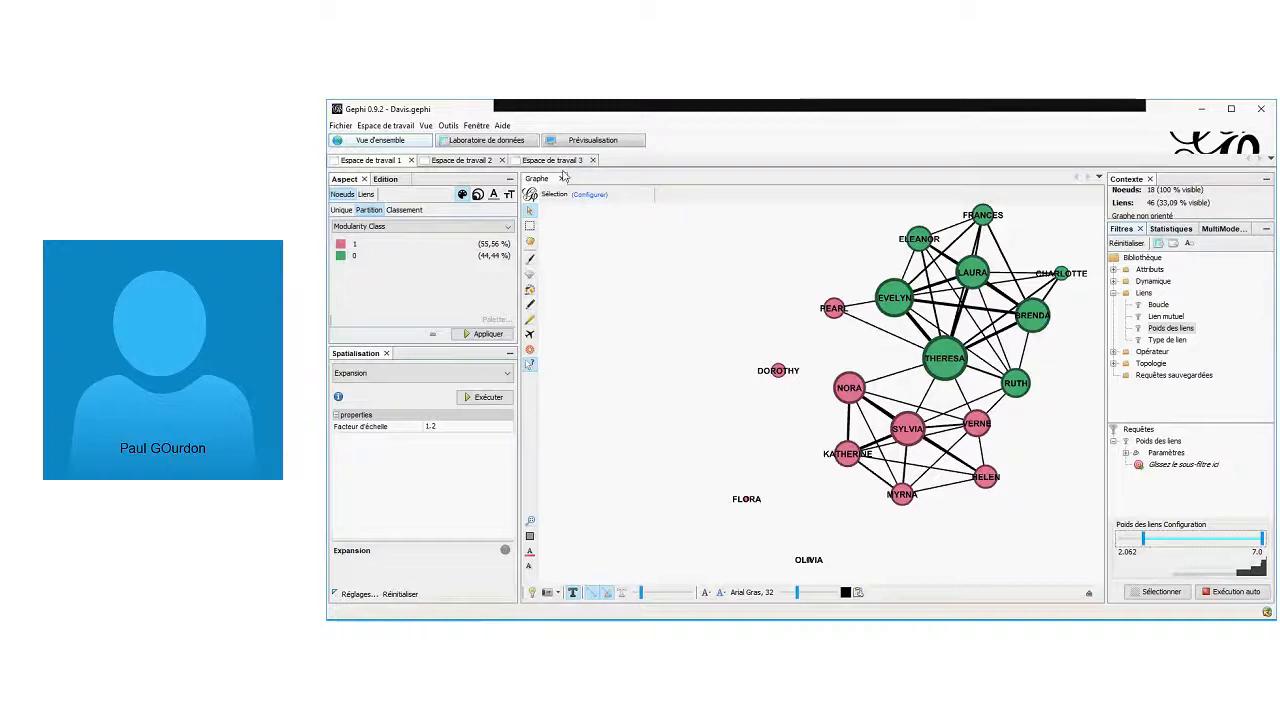
left_click(476, 162)
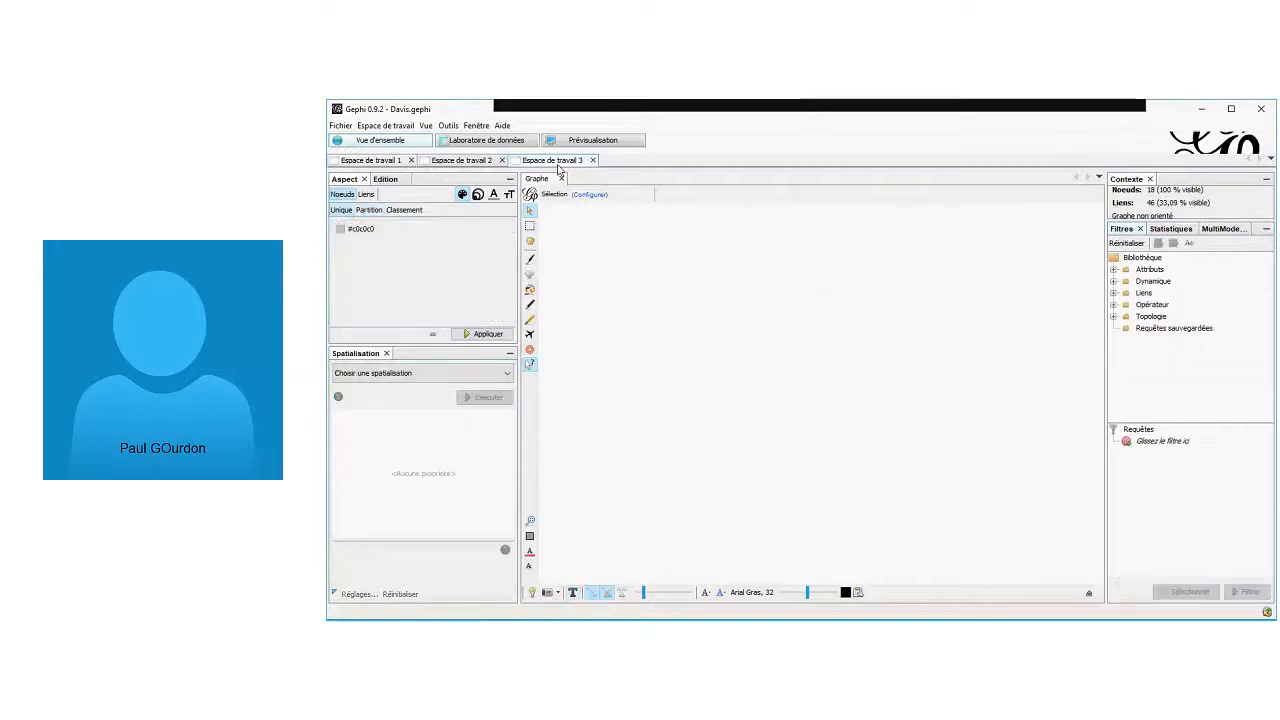
left_click(476, 162)
left_click(550, 162)
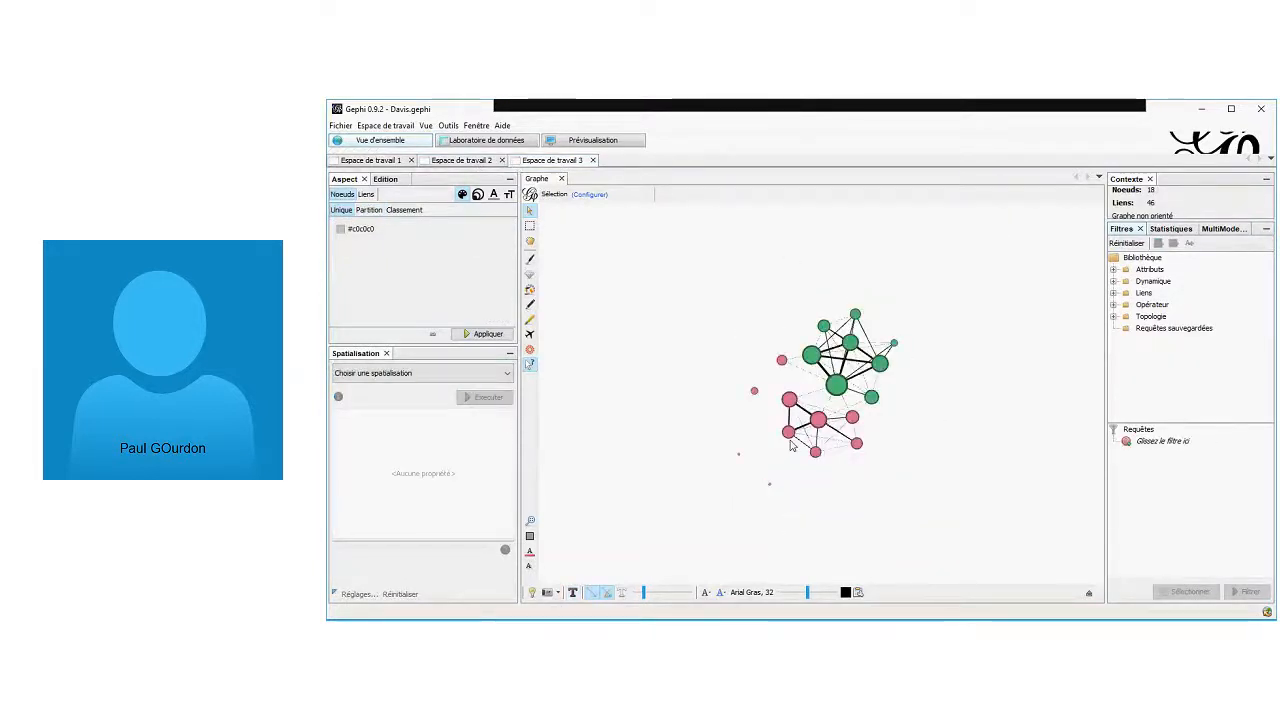
scroll(790, 447, "up", 4)
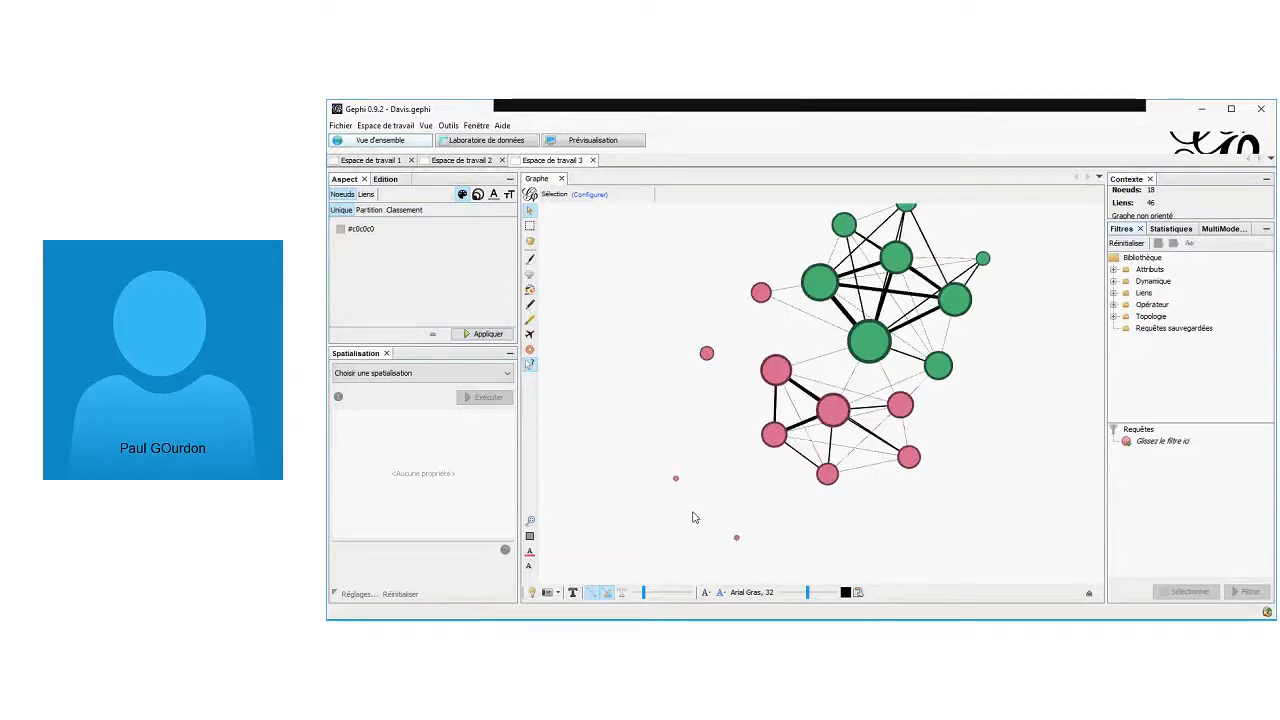
left_click(573, 592)
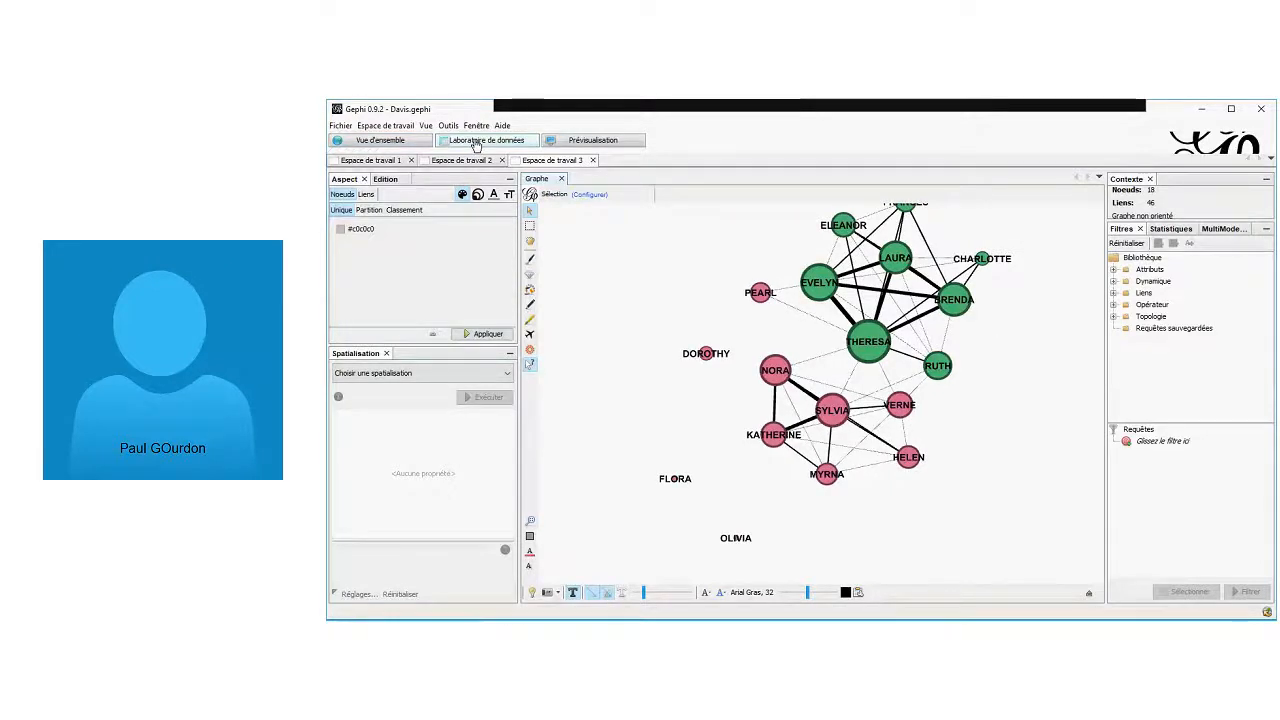
Check the edge table of Espace de travail 3, sorting it by Weight in ascending and then descending order
left_click(476, 143)
left_click(550, 160)
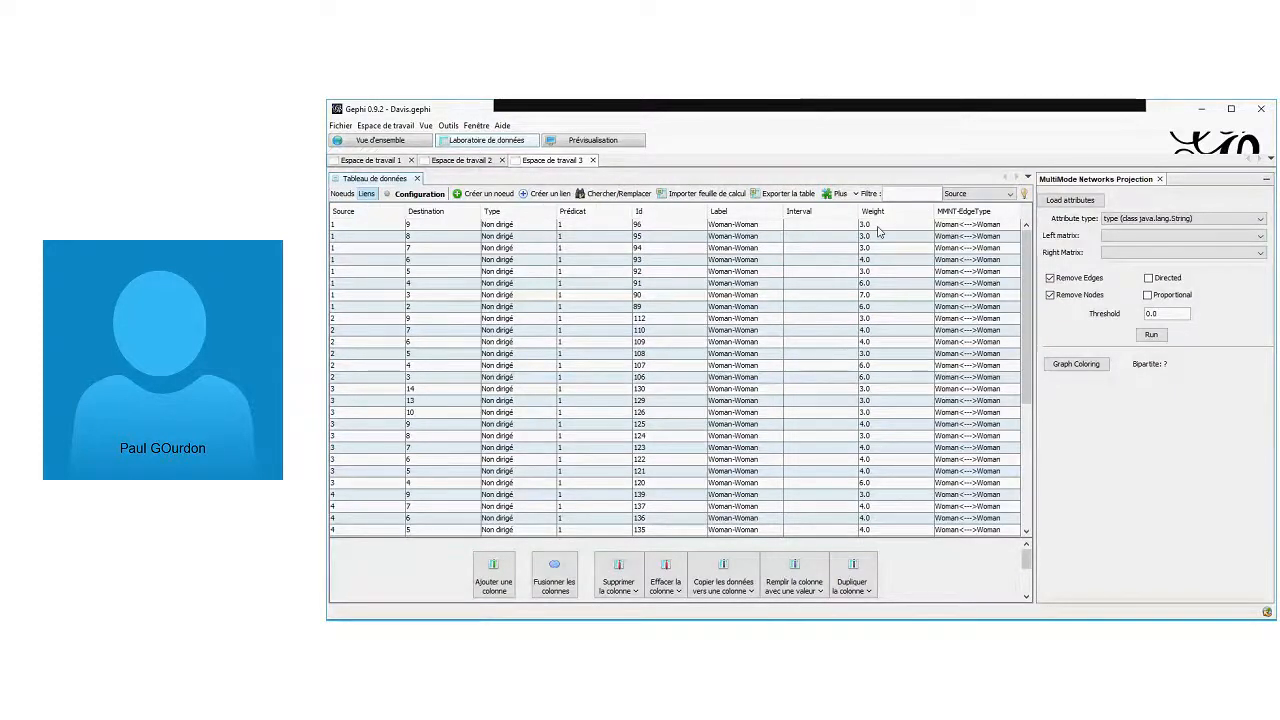
scroll(880, 245, "down", 6)
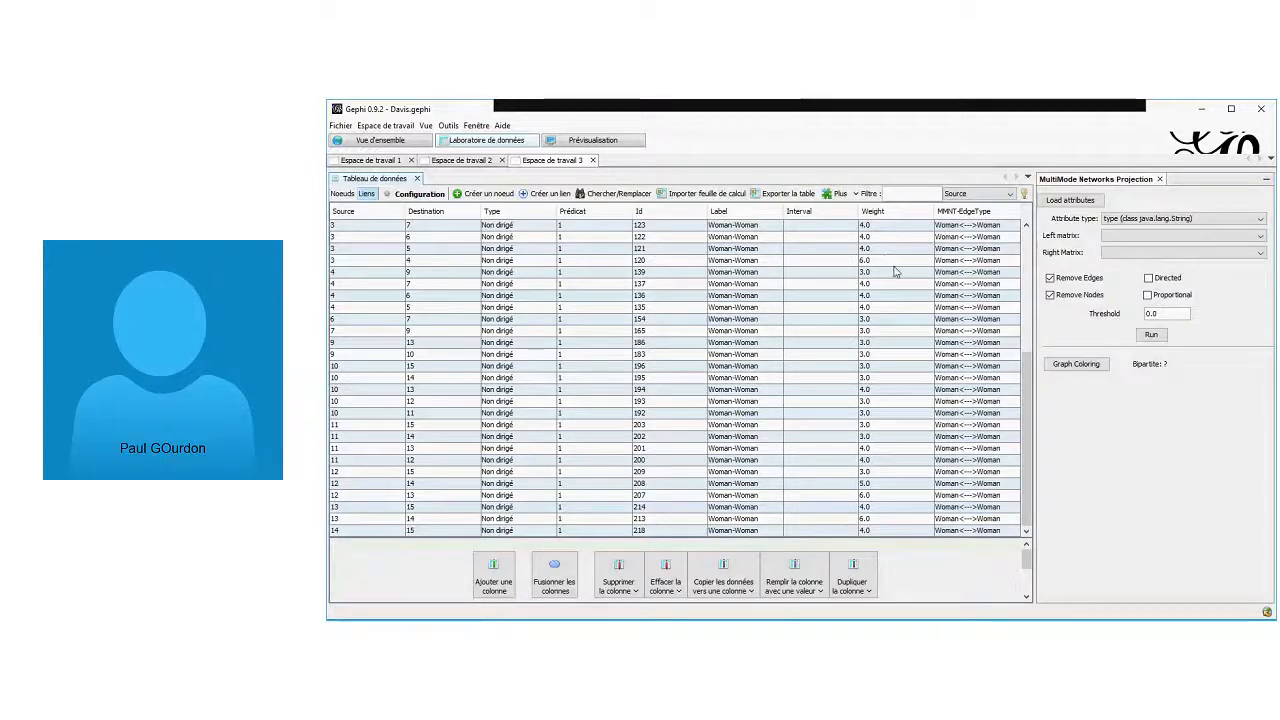
scroll(525, 230, "up", 6)
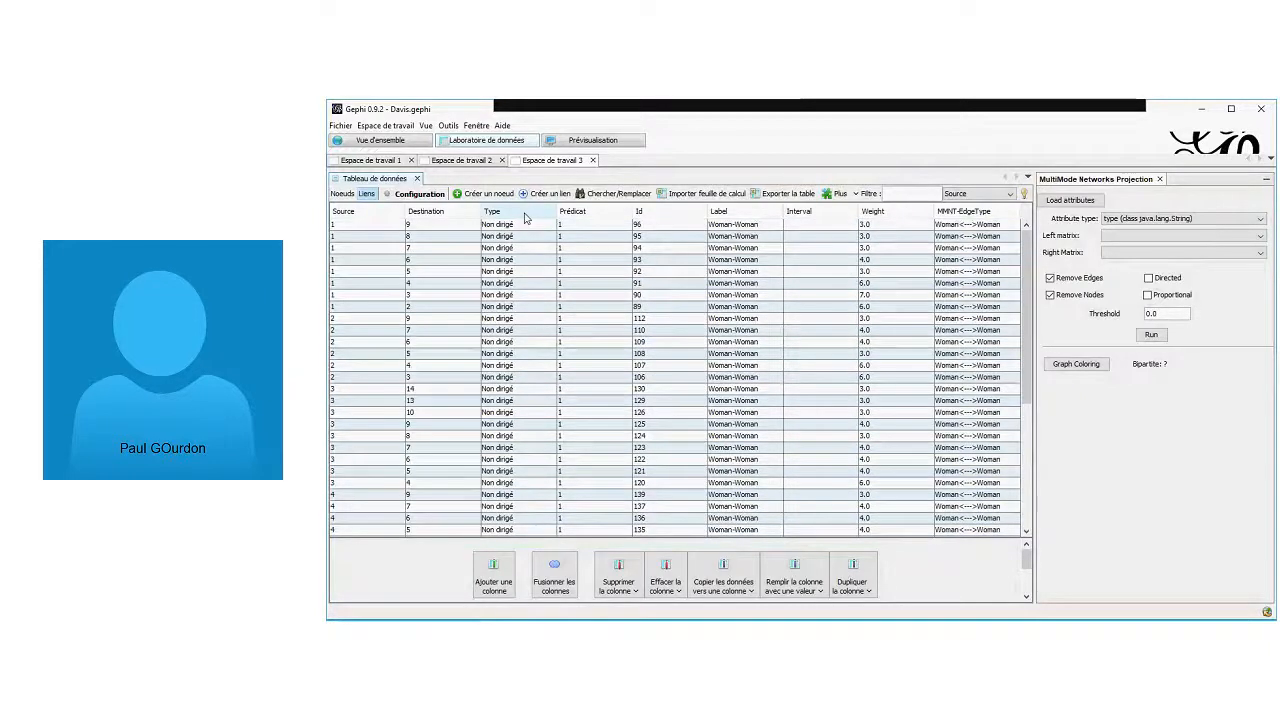
left_click(893, 212)
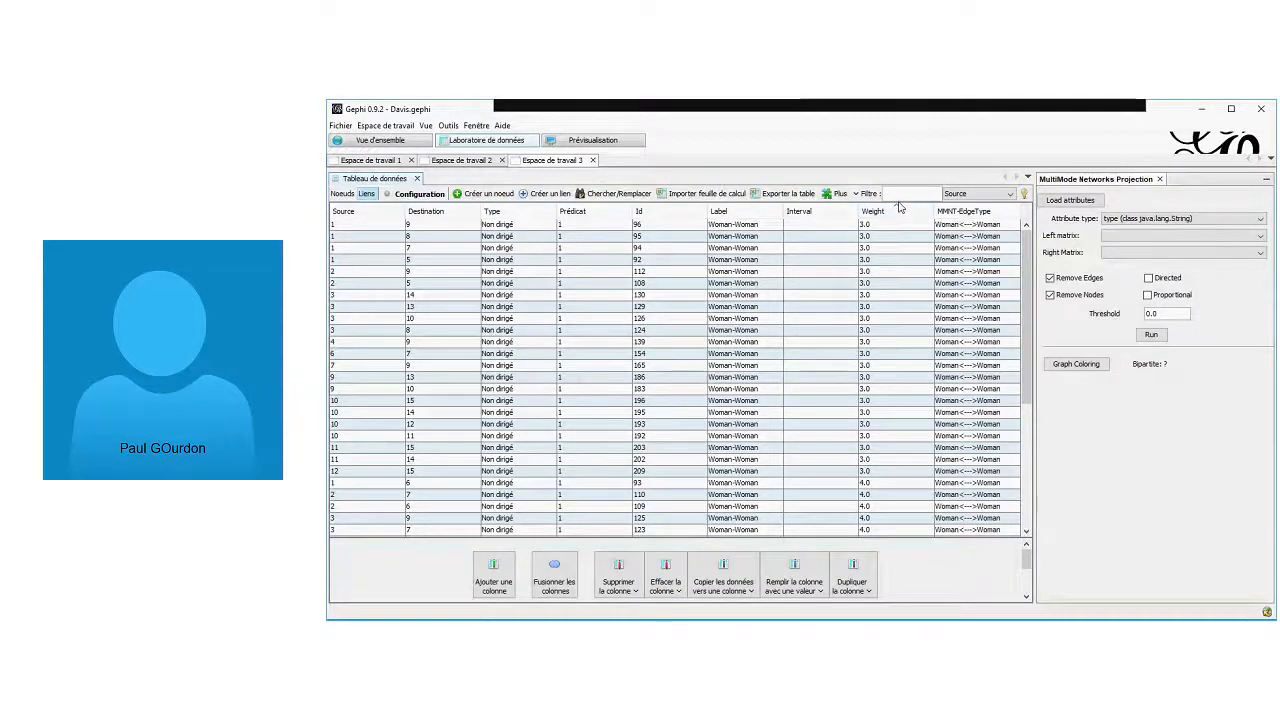
left_click(899, 209)
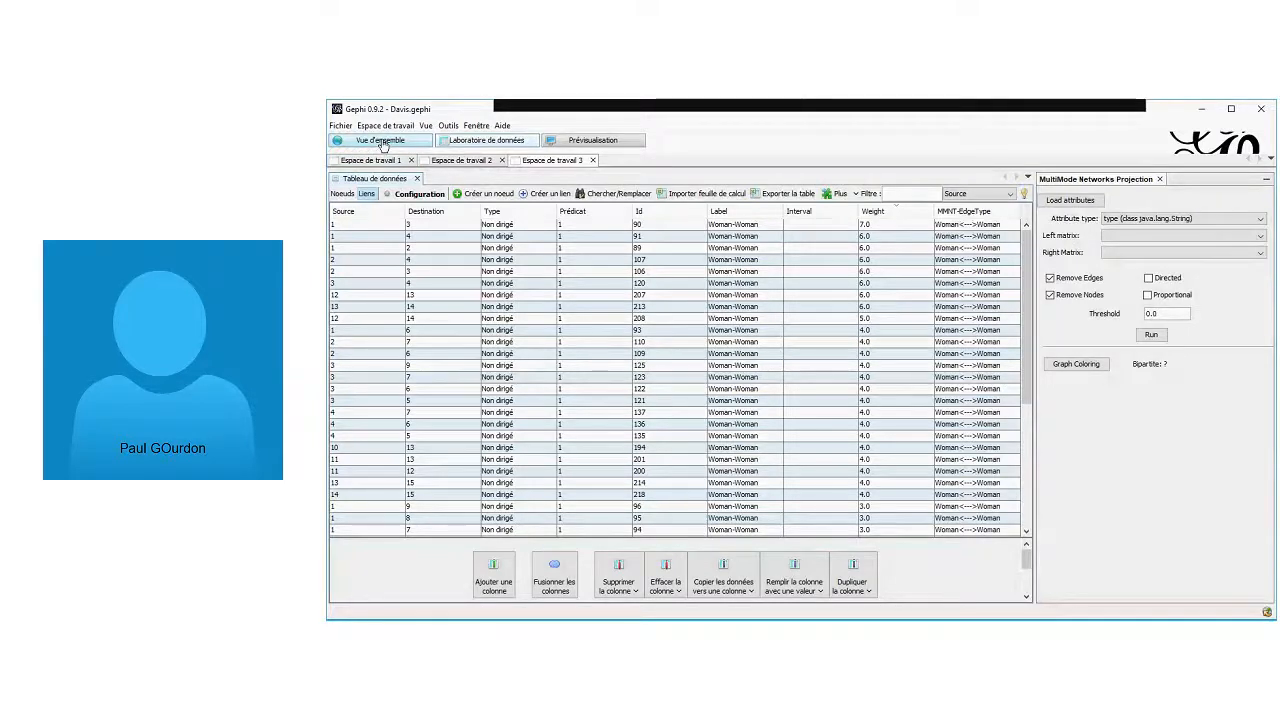
Return to the graph overview and add the NON (Noeuds) operator as a filter query
left_click(382, 143)
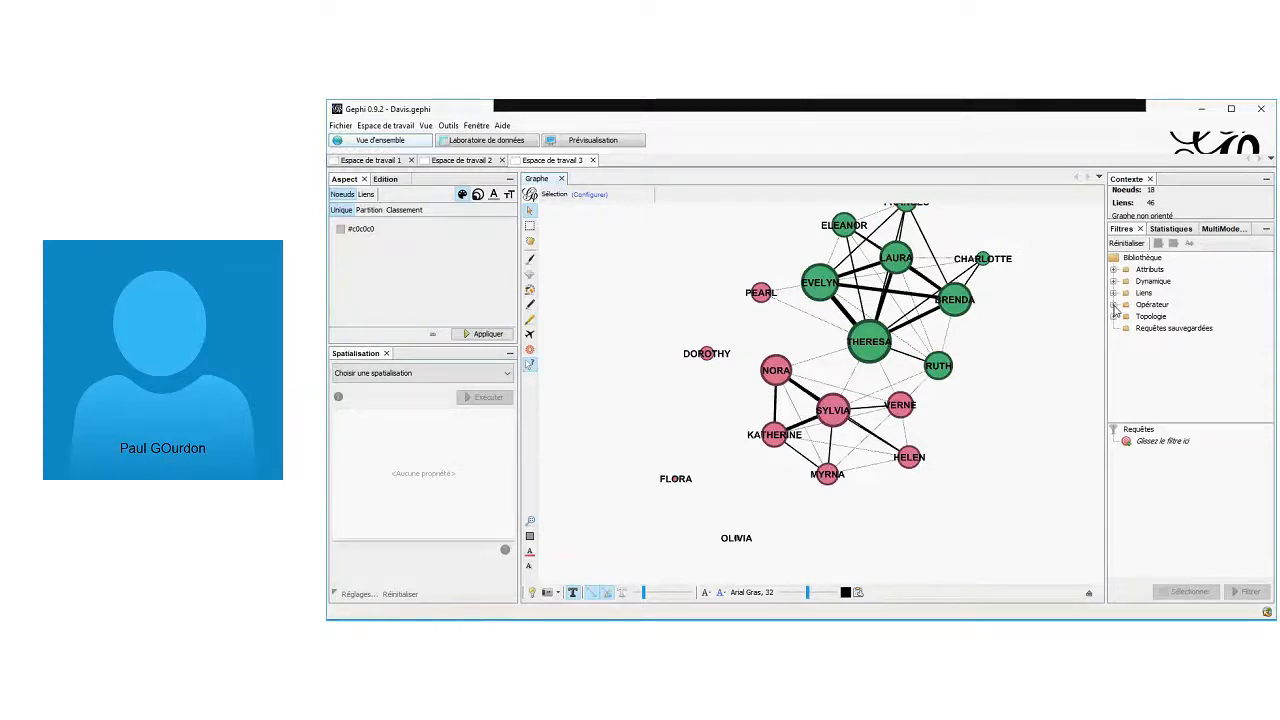
left_click(1114, 305)
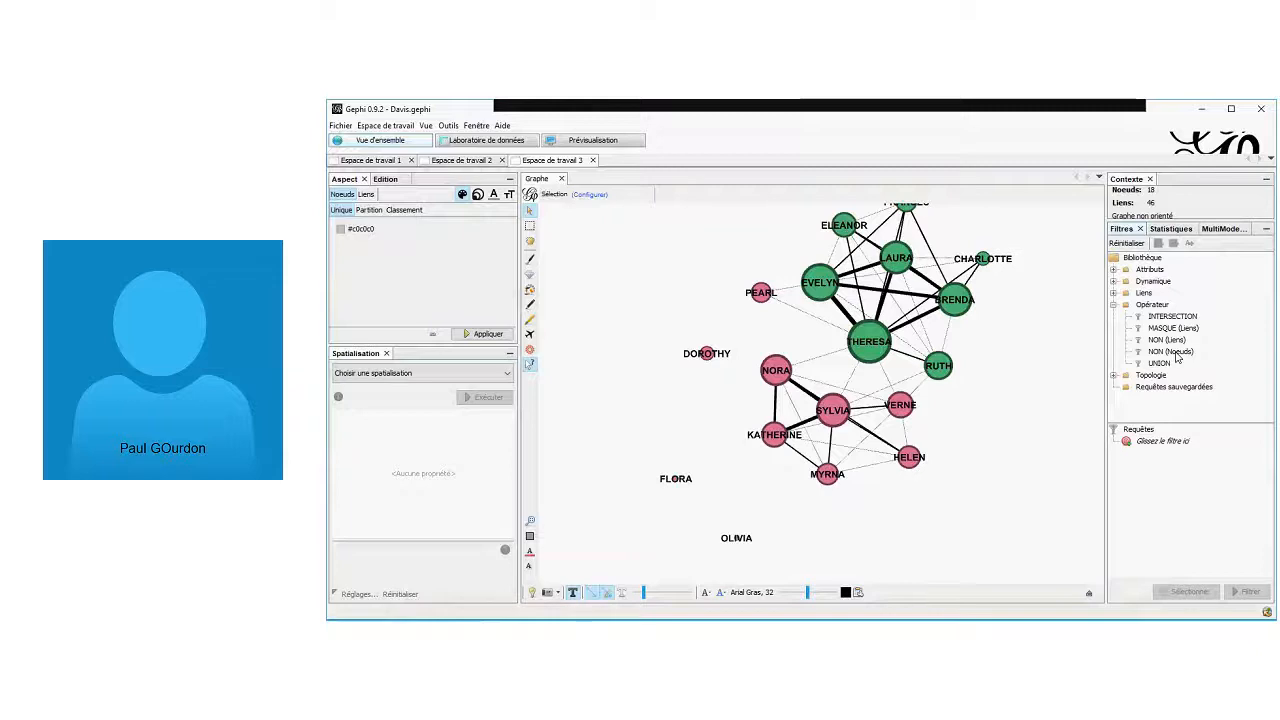
left_click_drag(1177, 357, 1178, 445)
left_click(1114, 442)
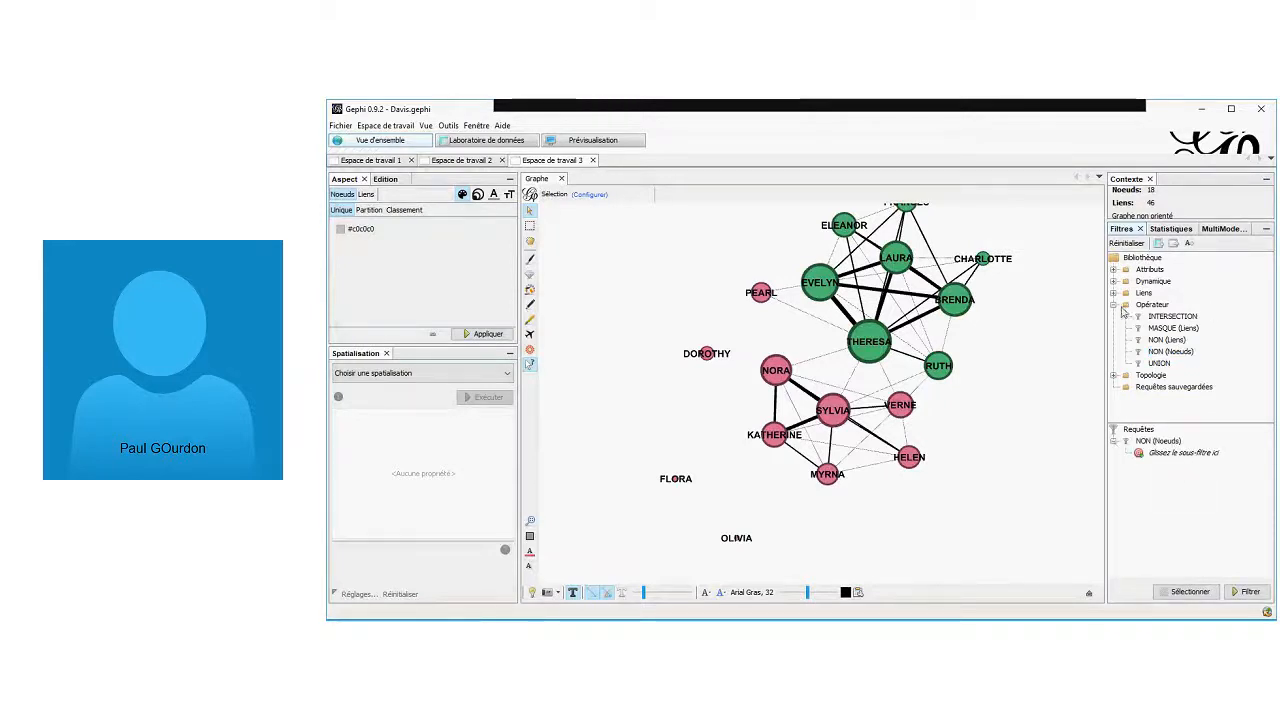
left_click(1114, 305)
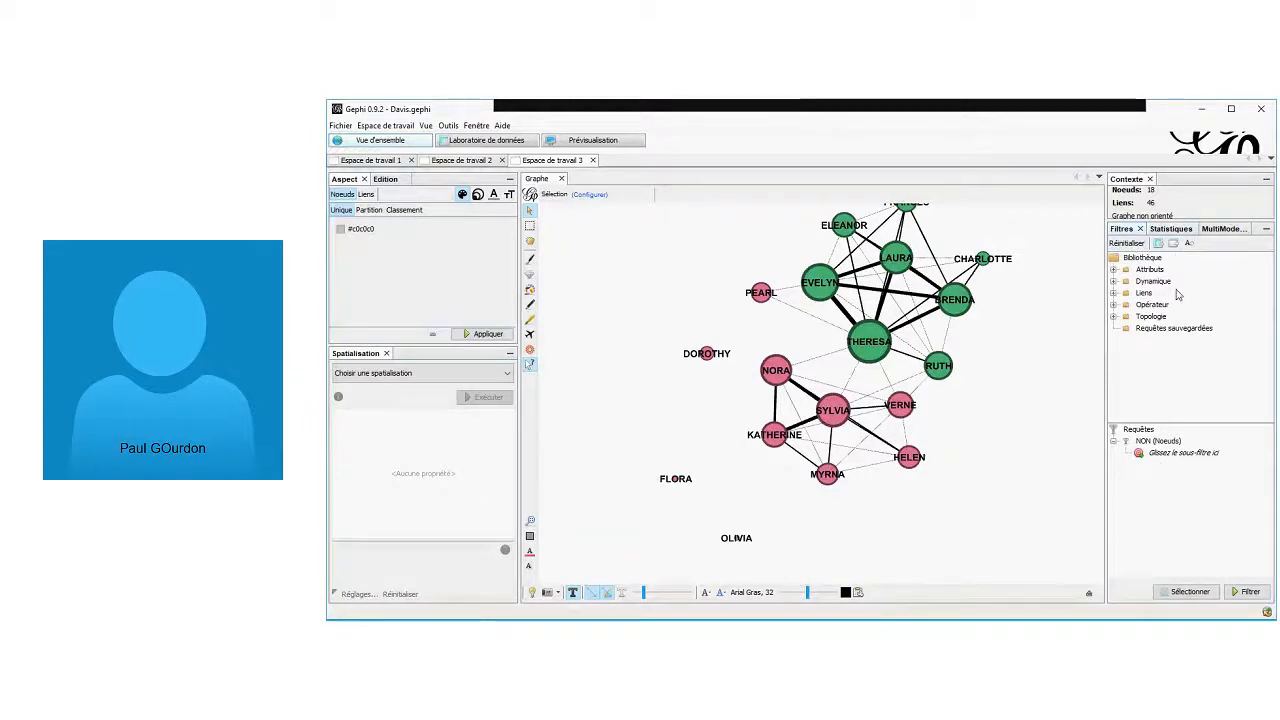
Run the Degré statistic on the network of Espace de travail 3 and dismiss its report
left_click(1172, 230)
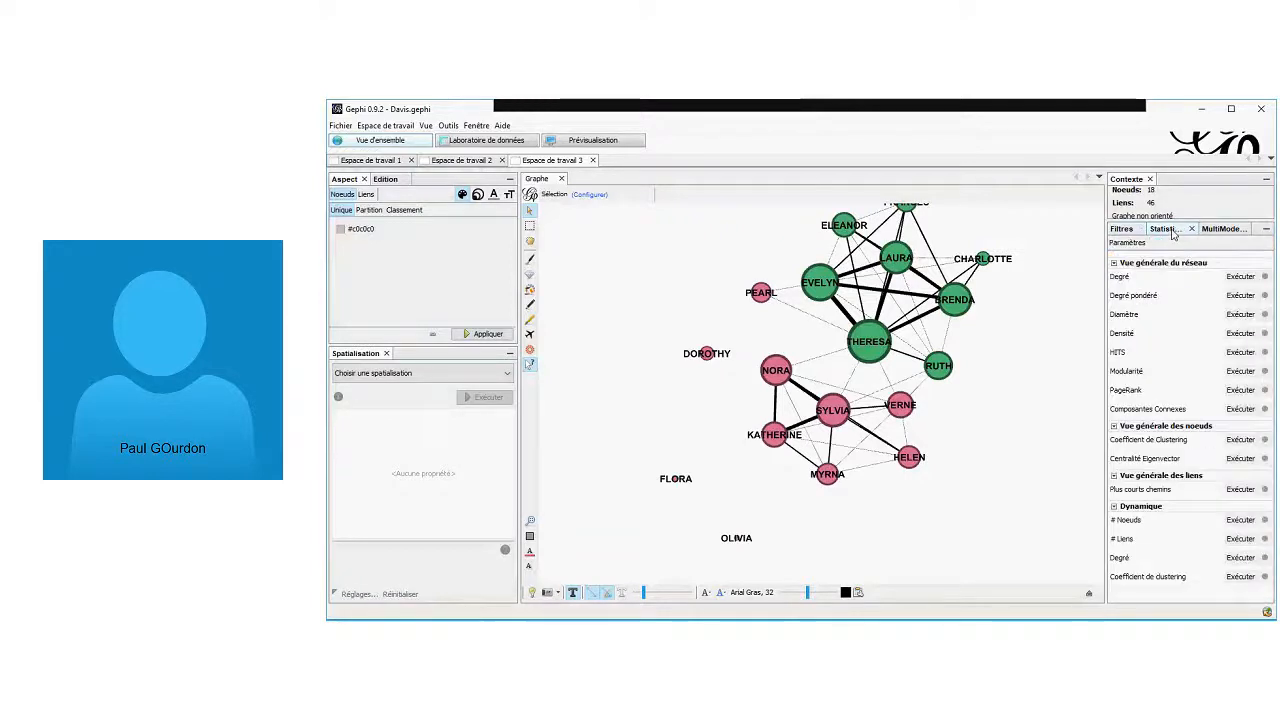
left_click(1241, 279)
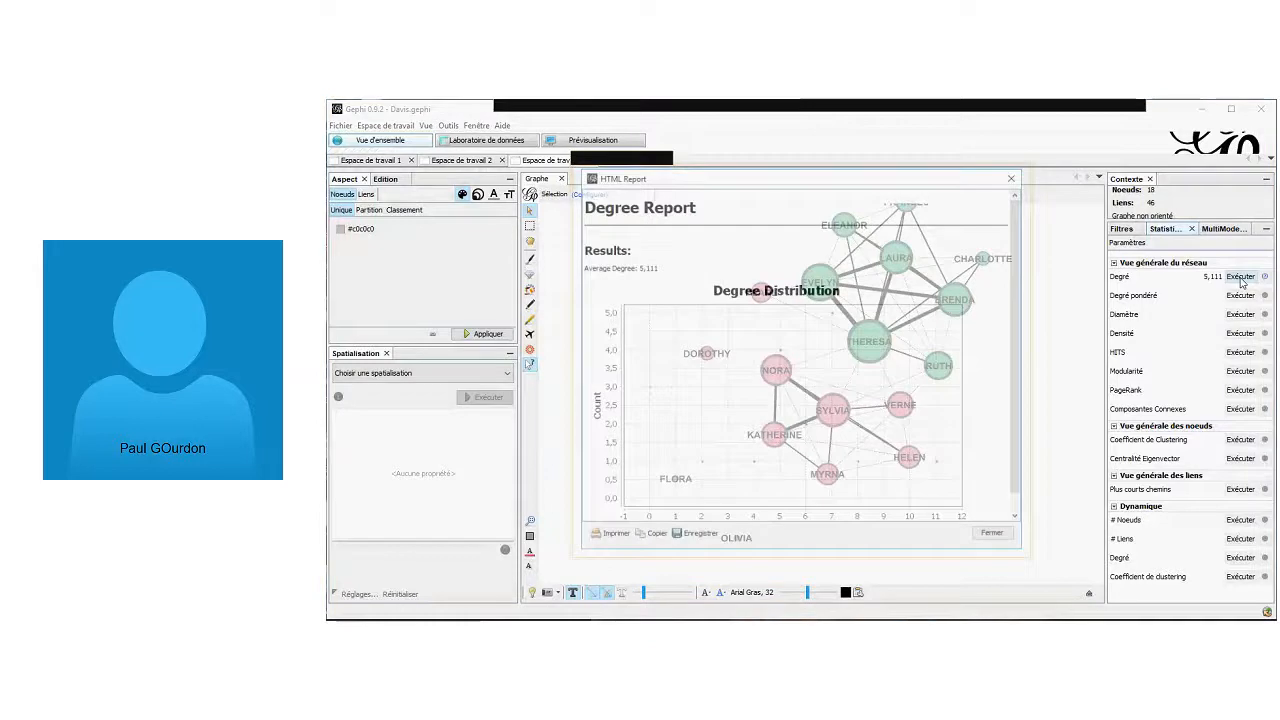
key("Escape")
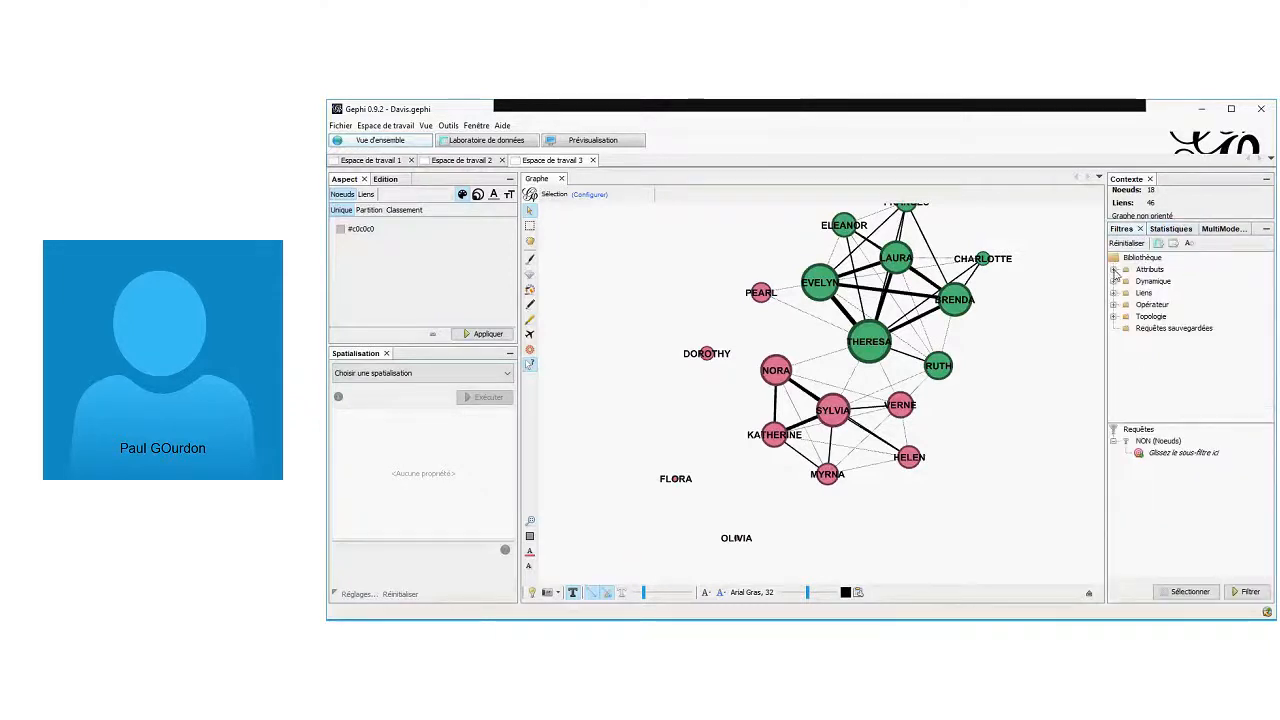
Nest an Égal (Degré) attribute filter inside the NON (Noeuds) query
left_click(1114, 270)
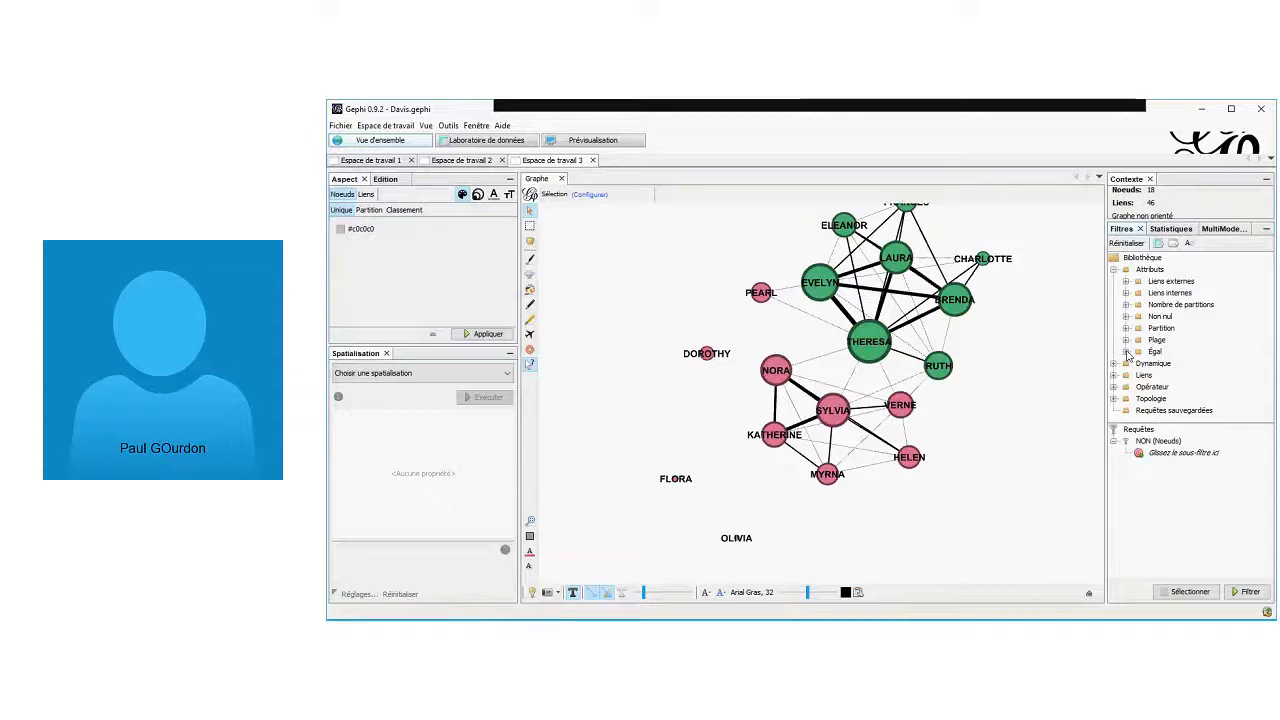
left_click(1127, 352)
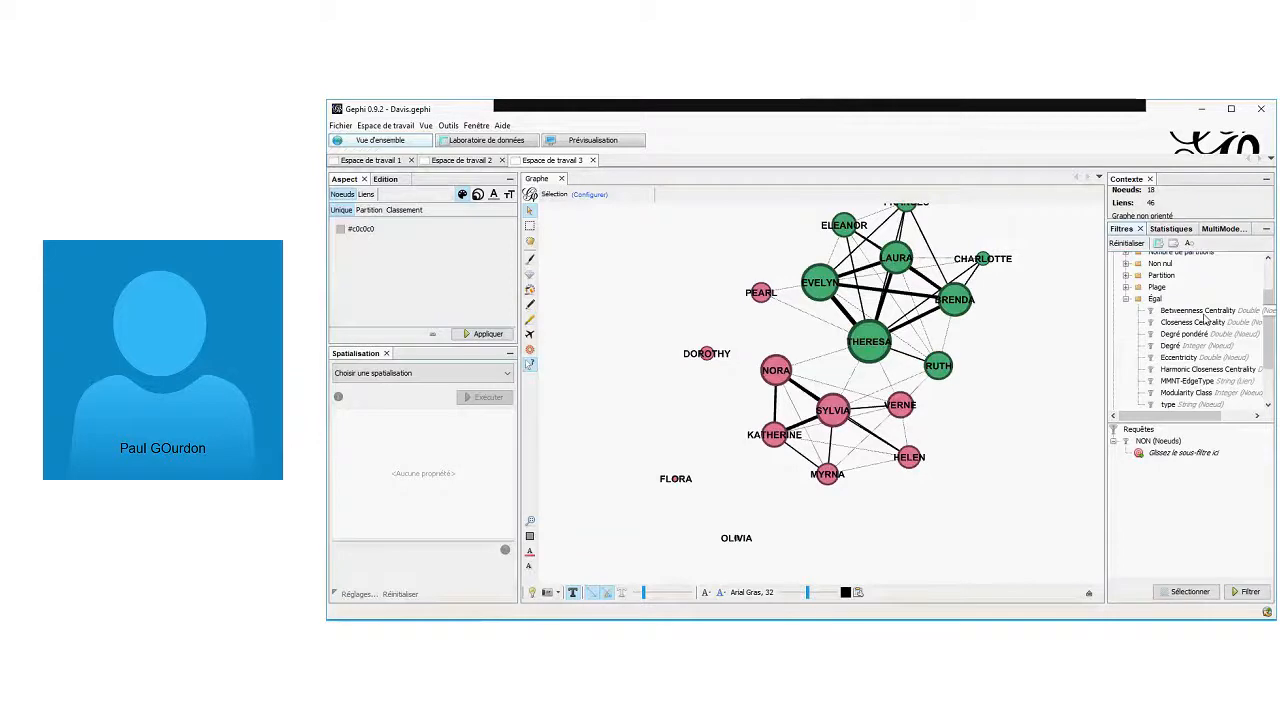
scroll(1205, 318, "down", 1)
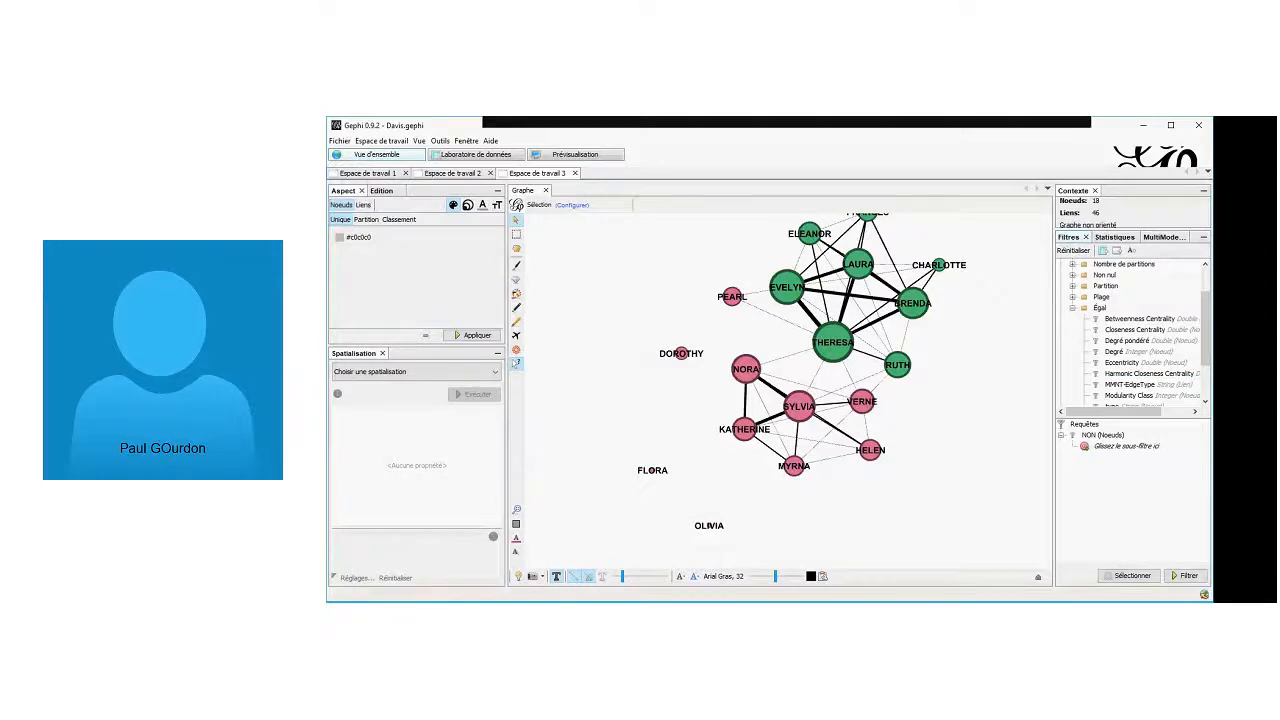
left_click_drag(1197, 342, 1150, 455)
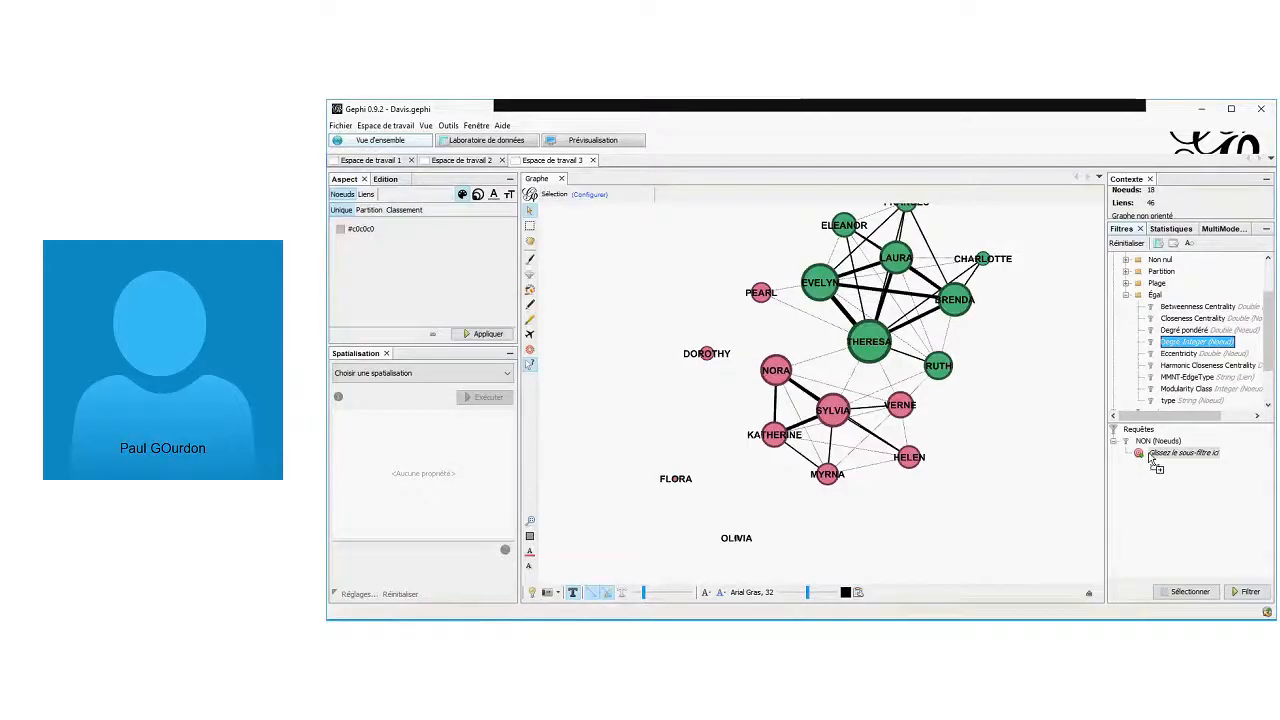
left_click(1127, 454)
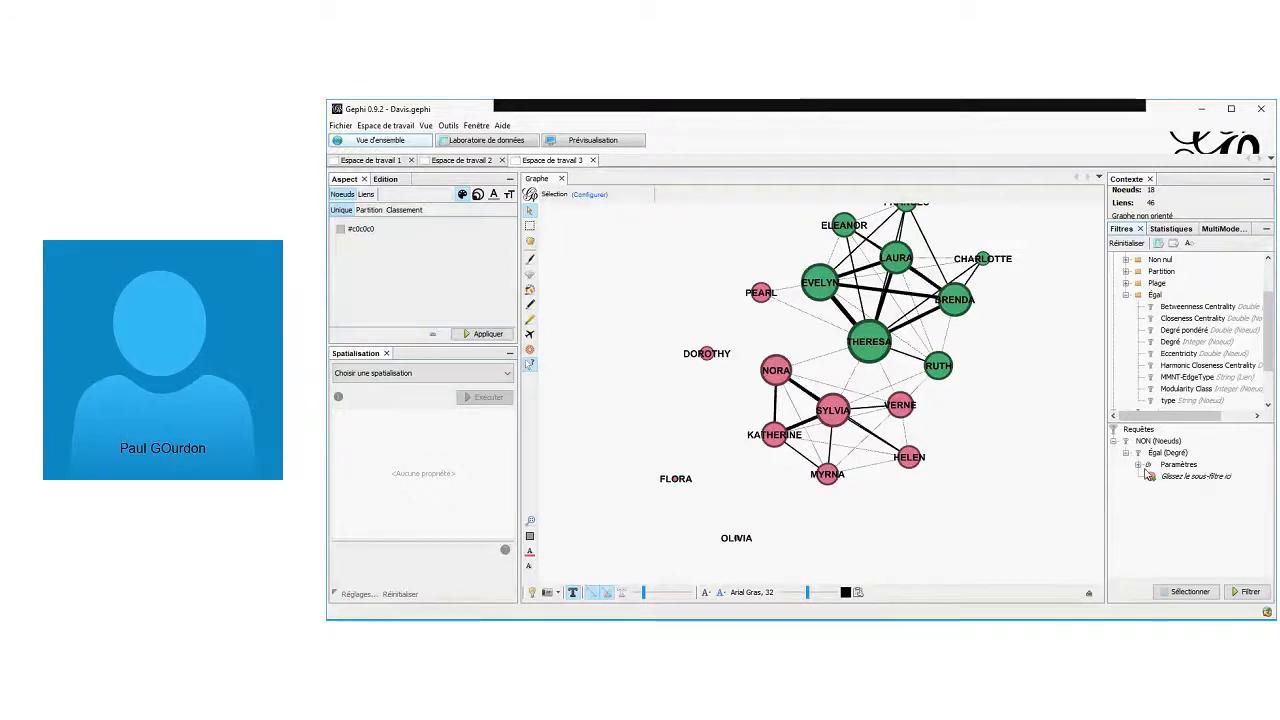
Run the NON (Noeuds) query with the Égal (Degré) value at 0 to exclude isolated nodes, and save the project
left_click(1139, 465)
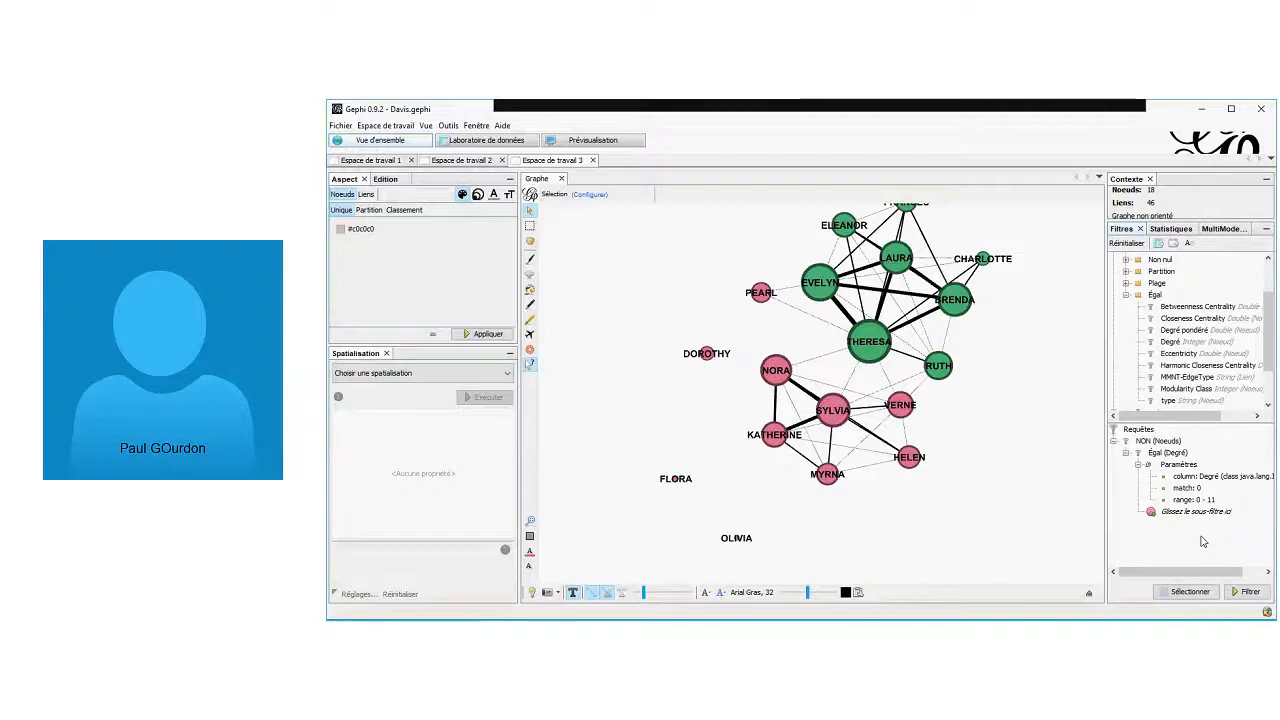
left_click(1175, 465)
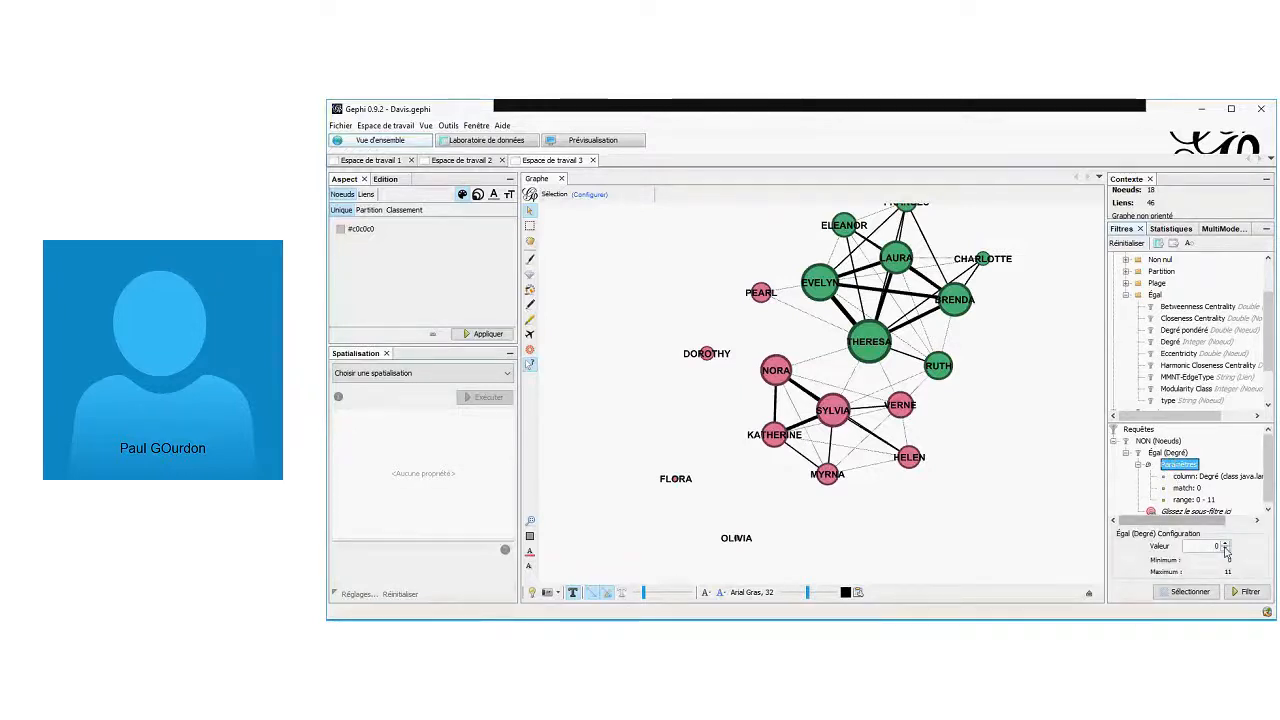
left_click(1240, 596)
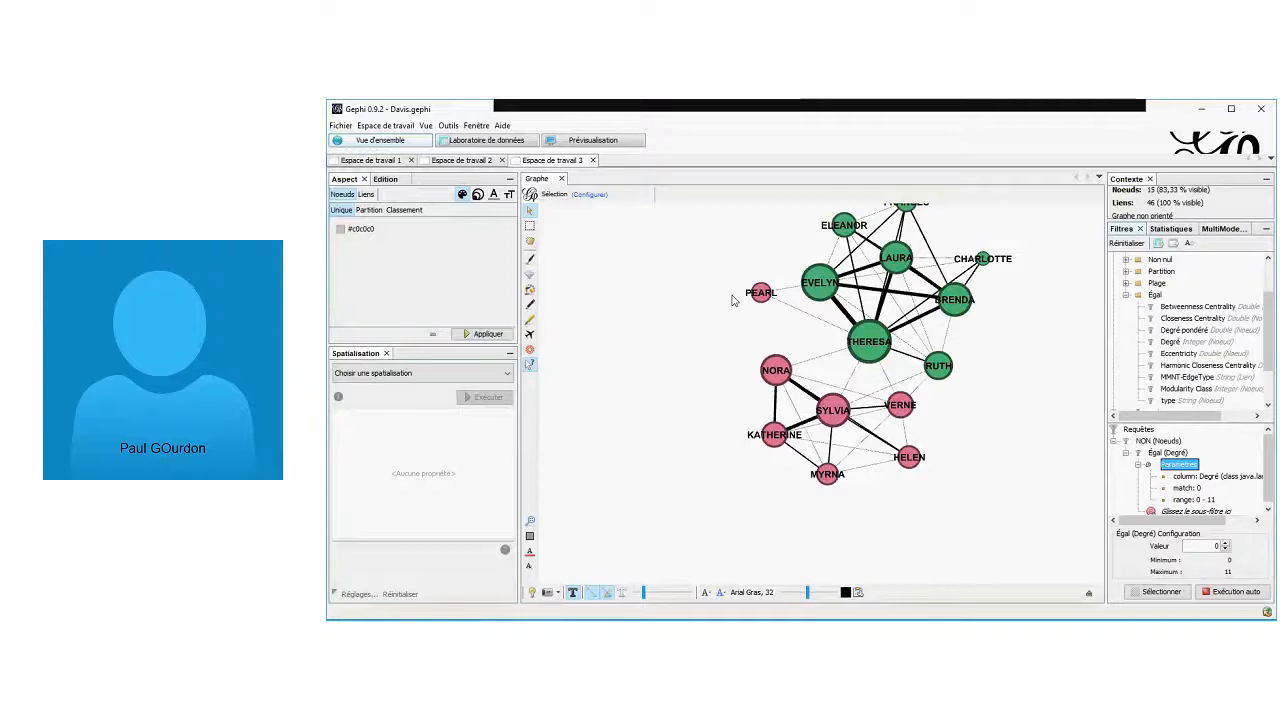
left_click(345, 126)
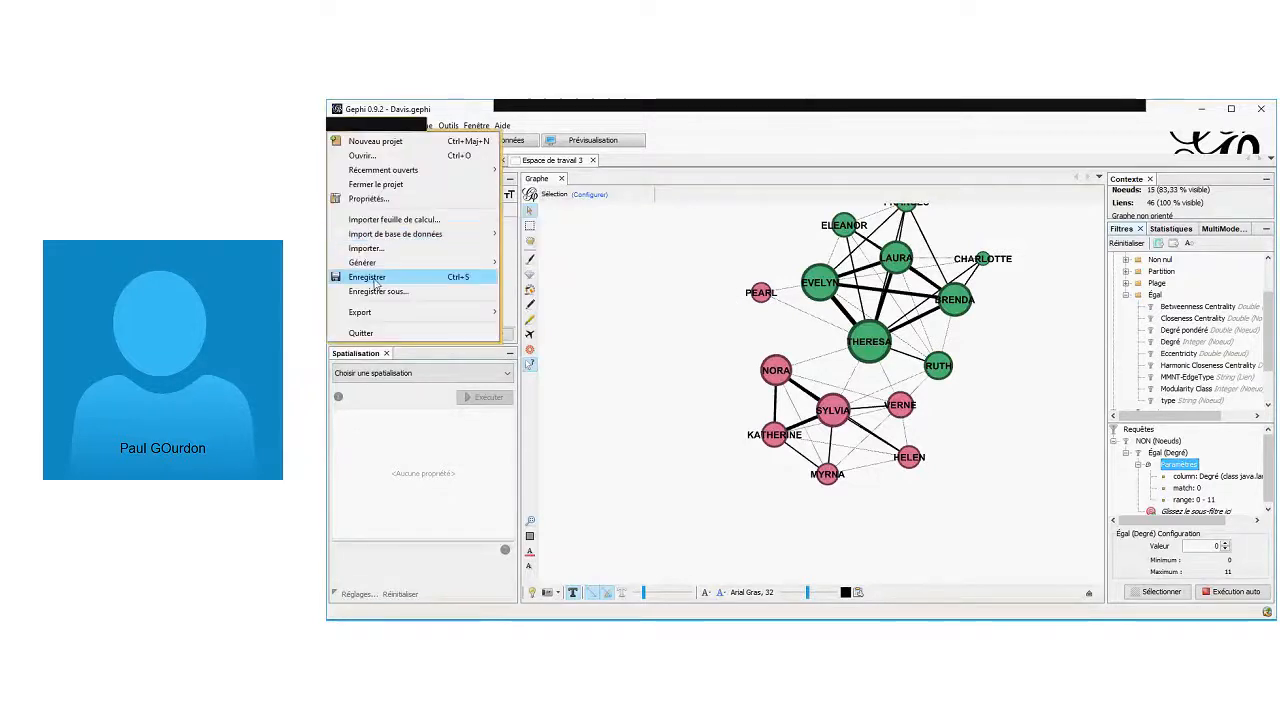
left_click(370, 282)
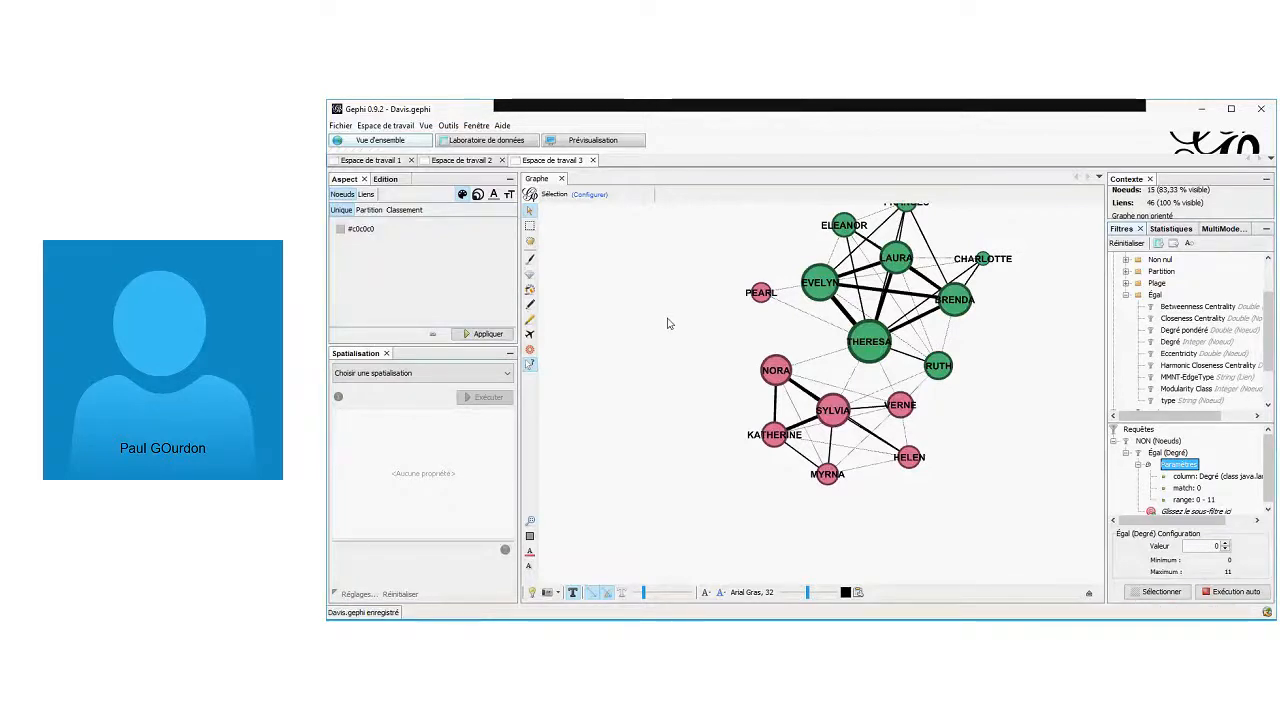
Compute the Degré and Degré pondéré statistics for the filtered graph, closing each report
scroll(980, 259, "down", 4)
scroll(968, 240, "up", 4)
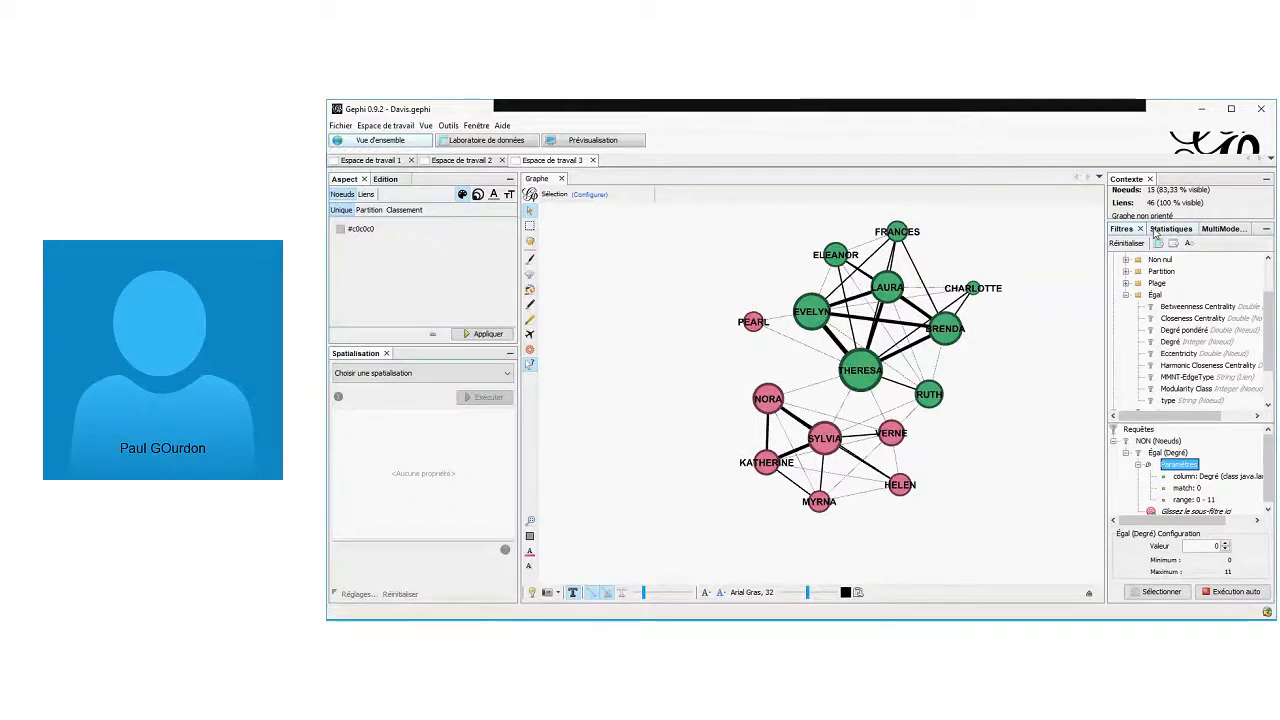
left_click(1155, 234)
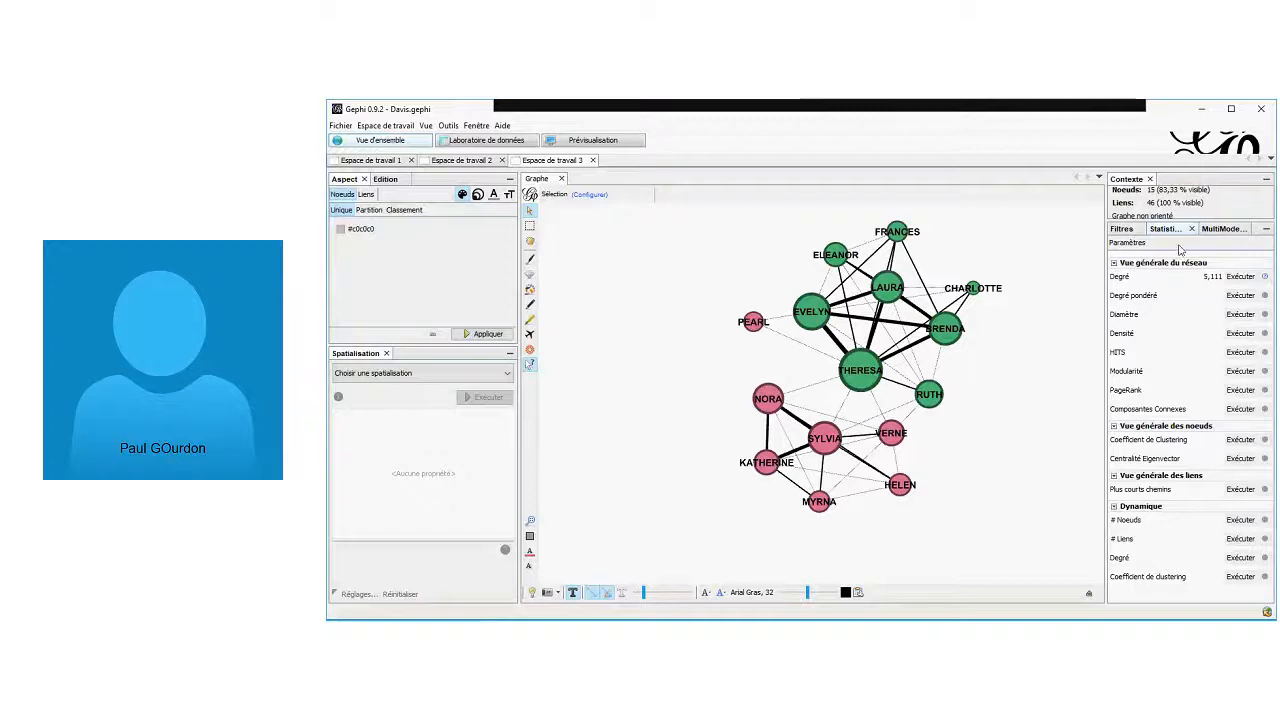
left_click(1240, 277)
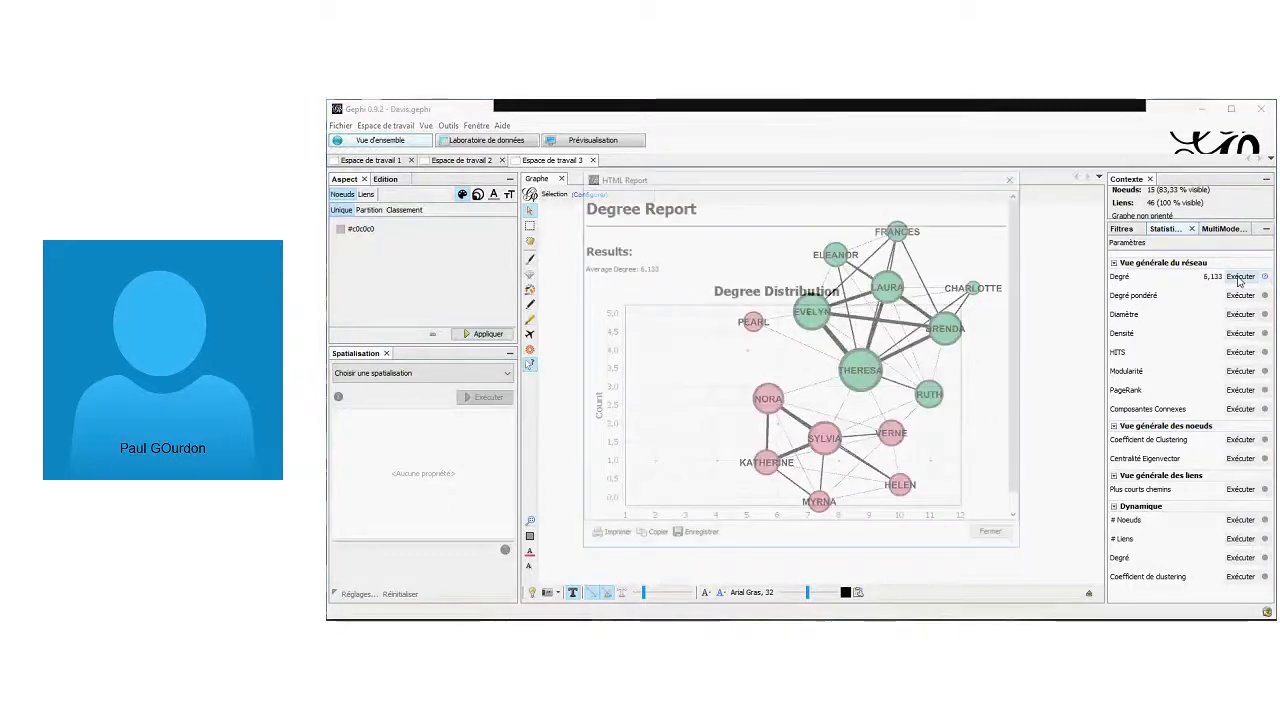
left_click(1016, 178)
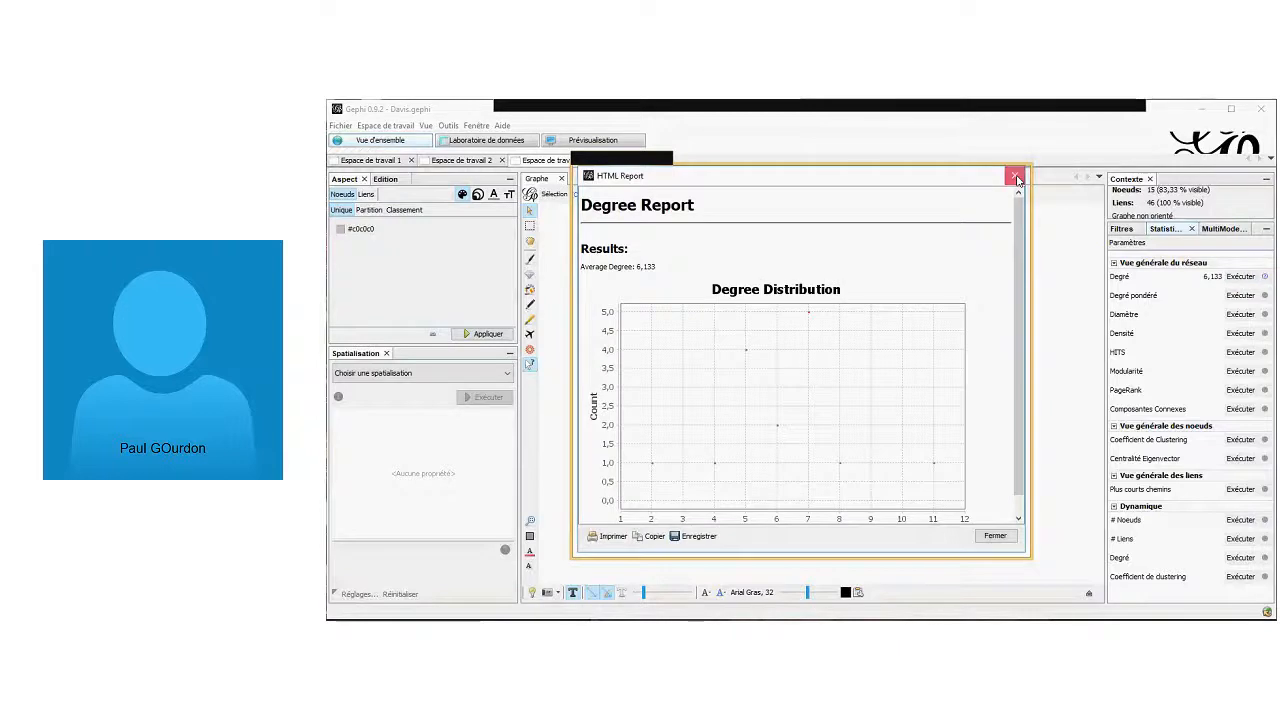
left_click(1016, 178)
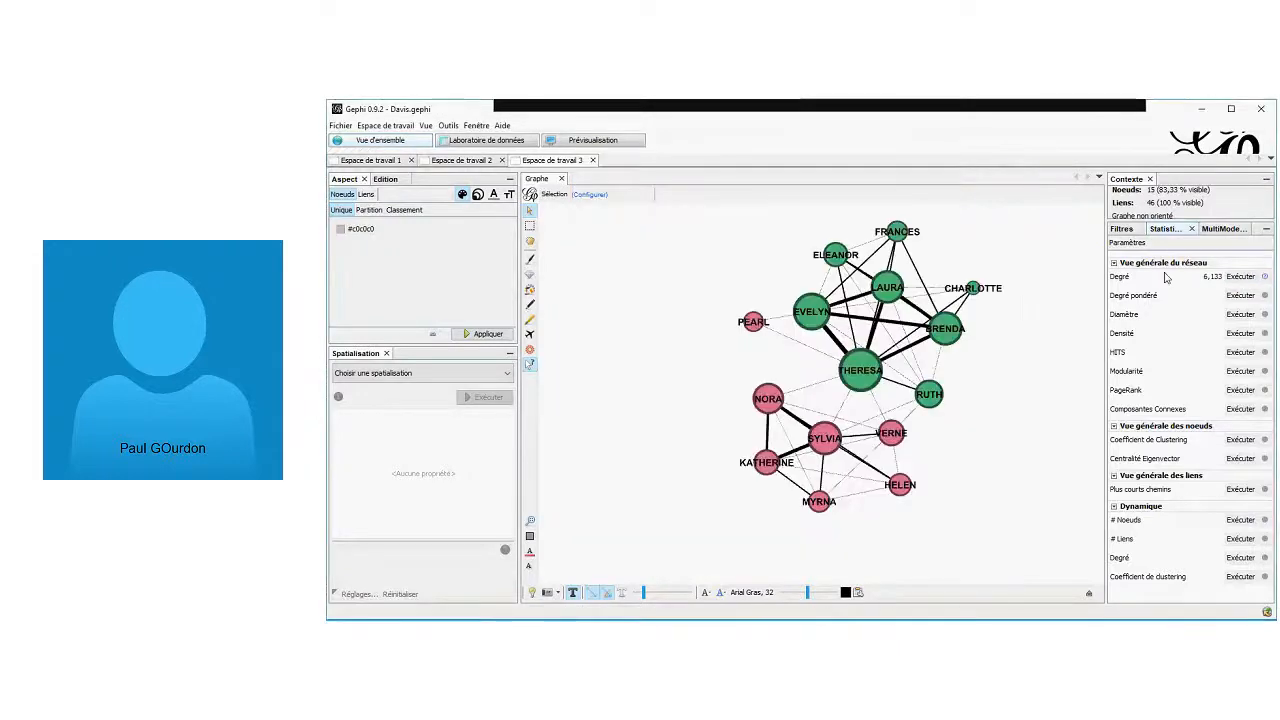
left_click(1239, 296)
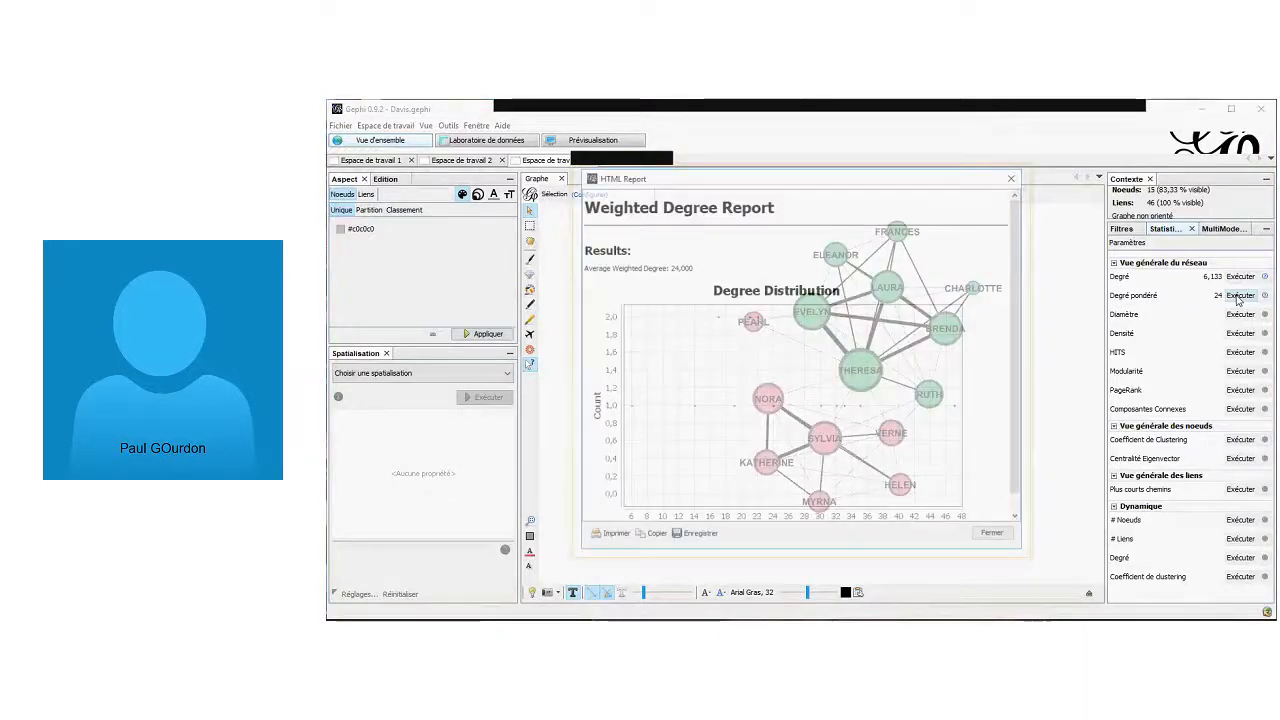
left_click(1015, 178)
Compute the Diamètre and Densité statistics for the filtered graph as Non orienté, closing each report
left_click(1240, 314)
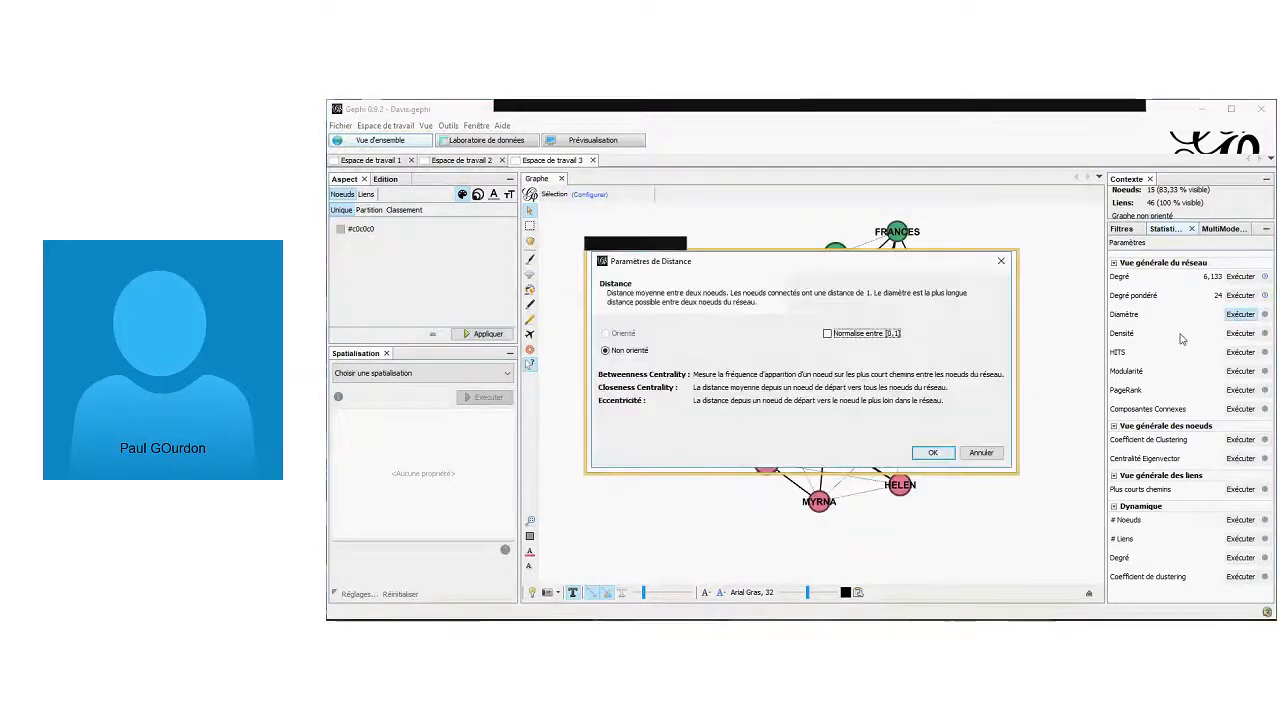
left_click(953, 457)
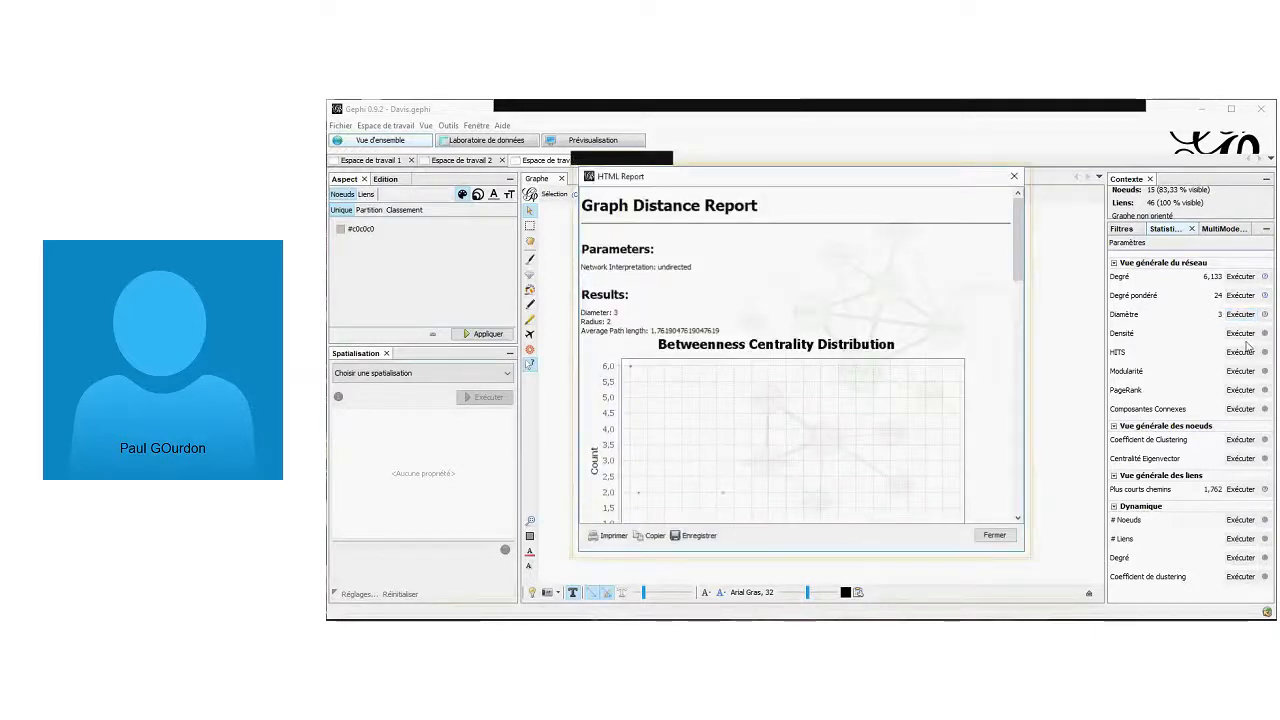
left_click(1015, 172)
left_click(1240, 333)
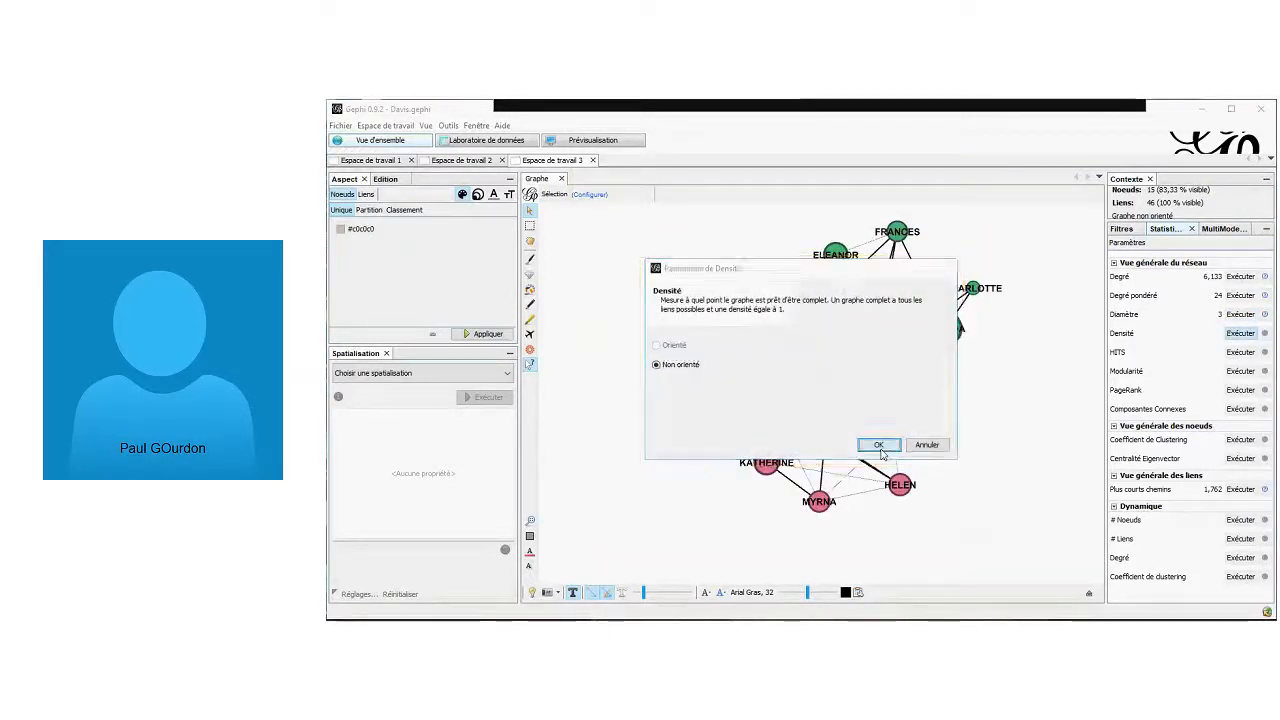
left_click(945, 444)
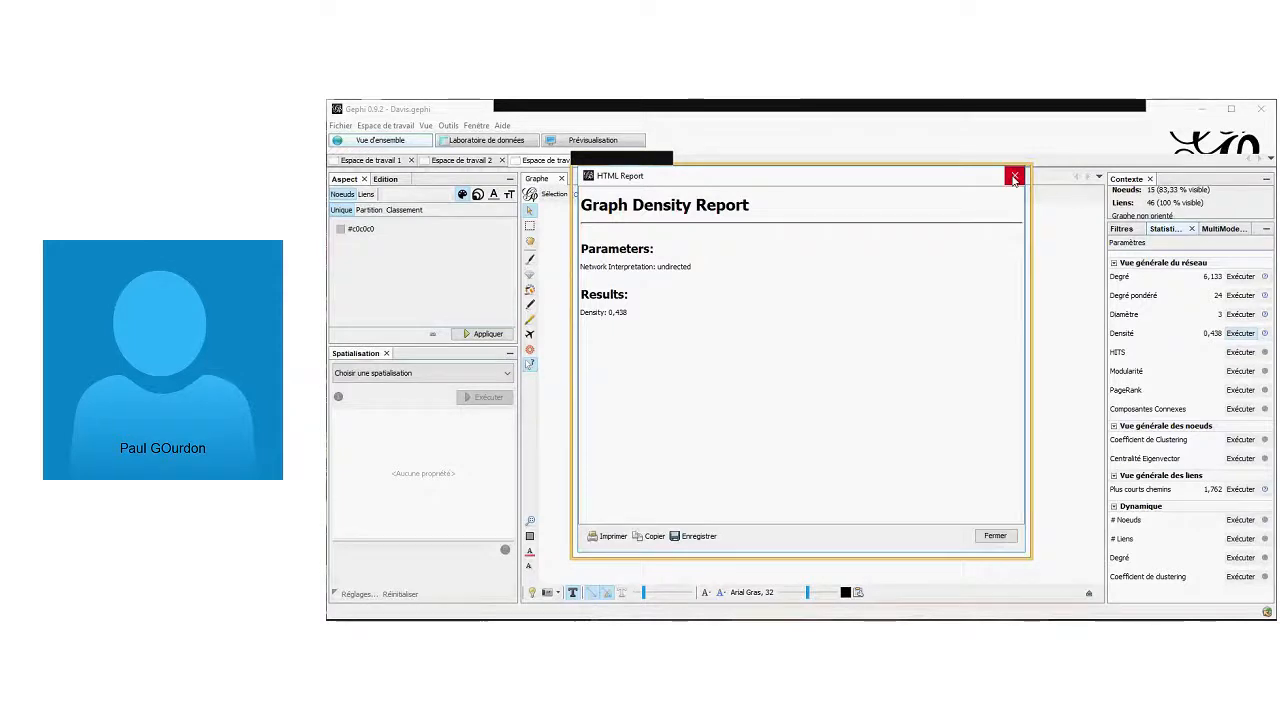
left_click(1015, 175)
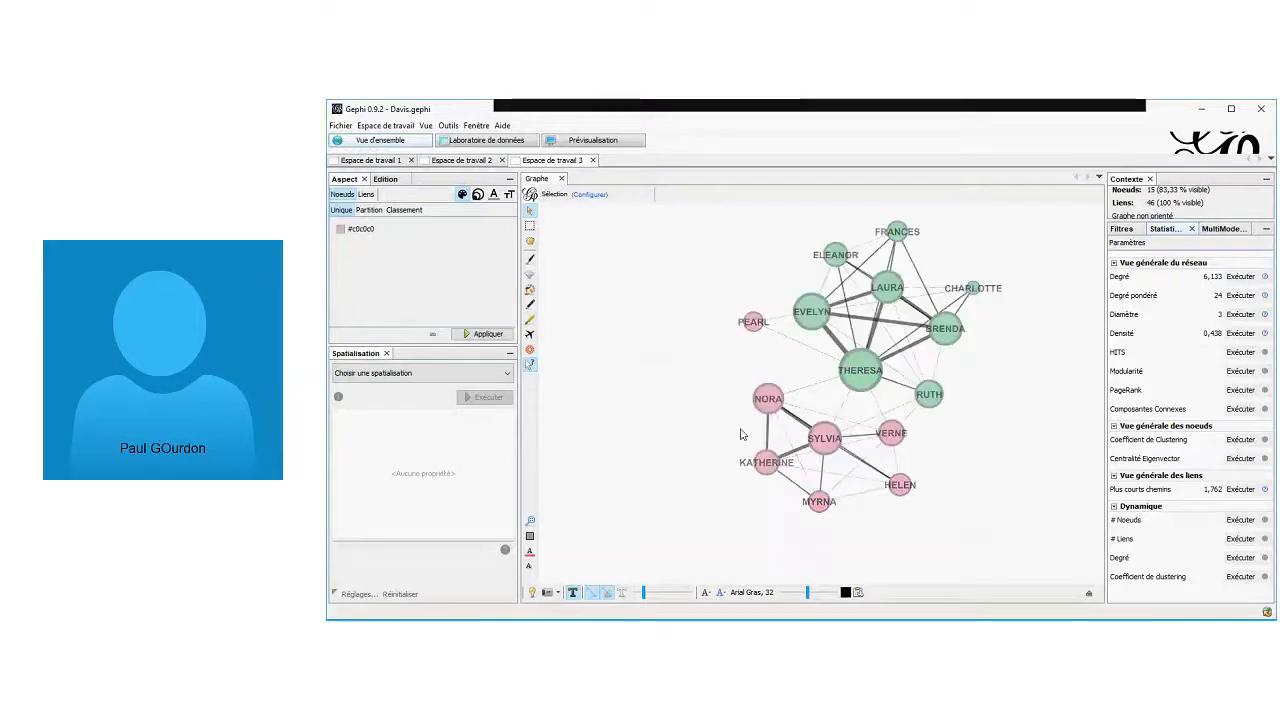
Compute the Modularité with Aléatoire and Utiliser le poids enabled and a resolution of 1.0, closing the report
left_click(1240, 371)
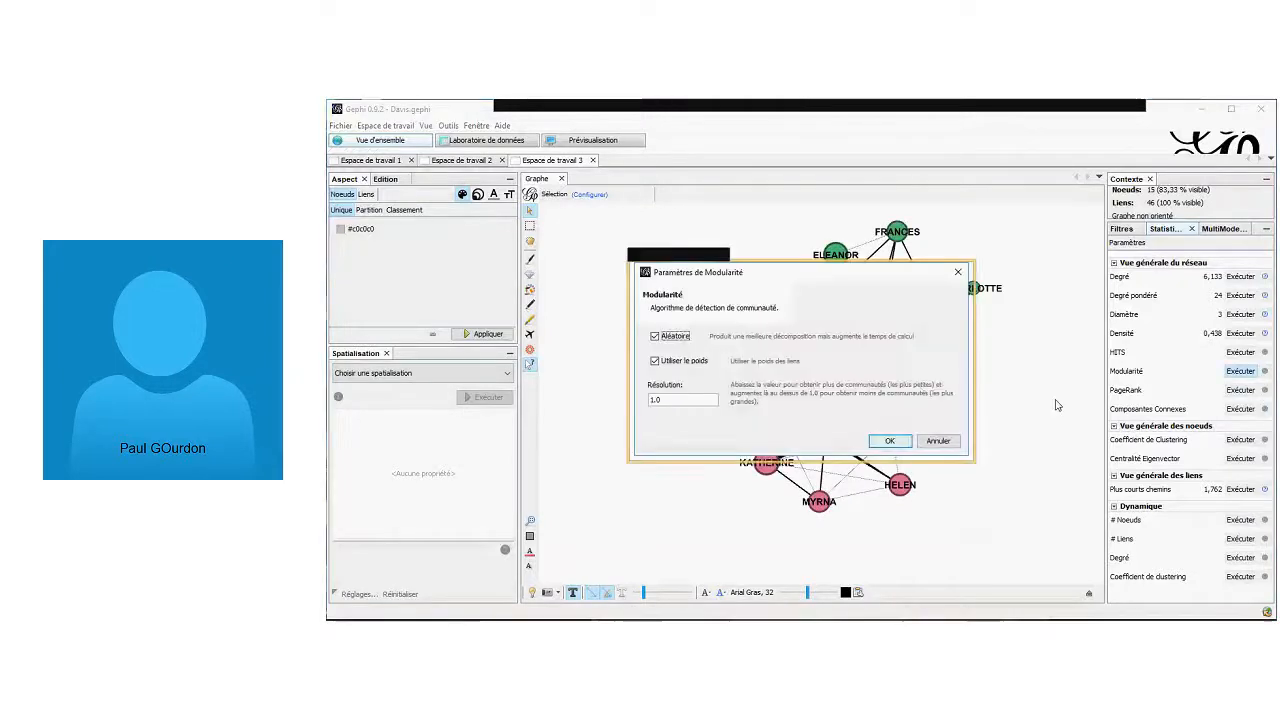
left_click(886, 446)
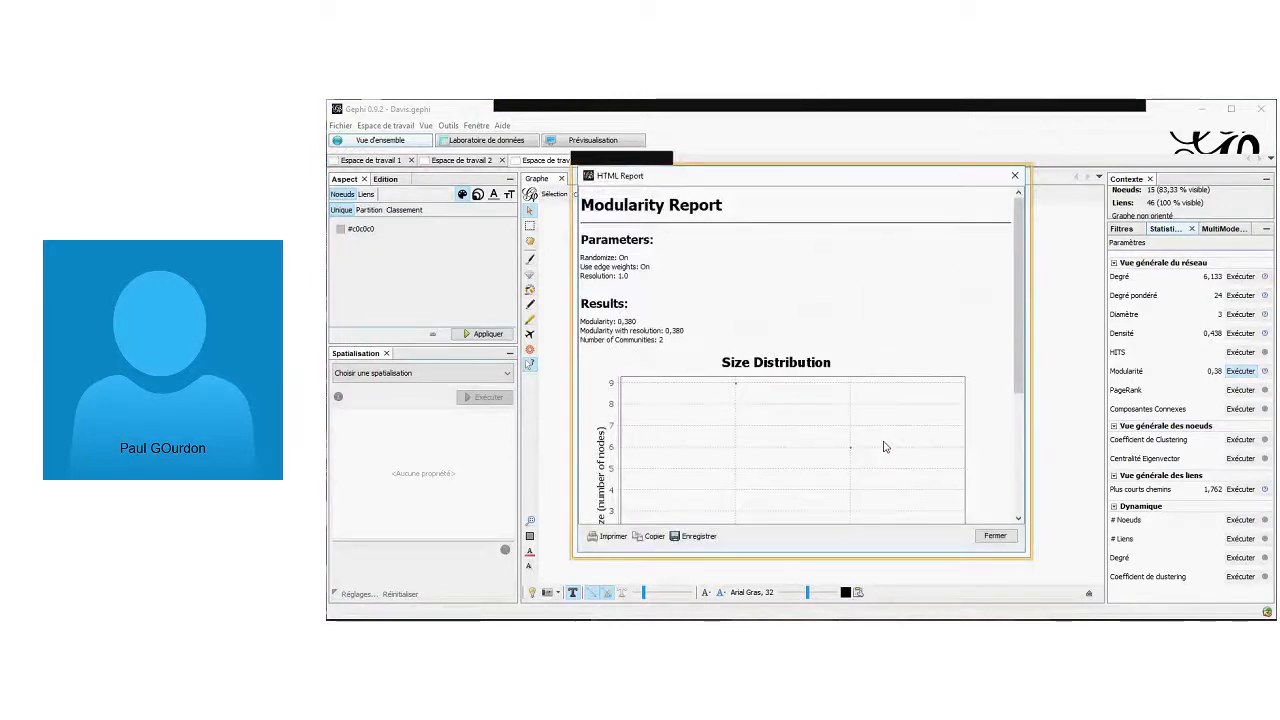
left_click(1016, 174)
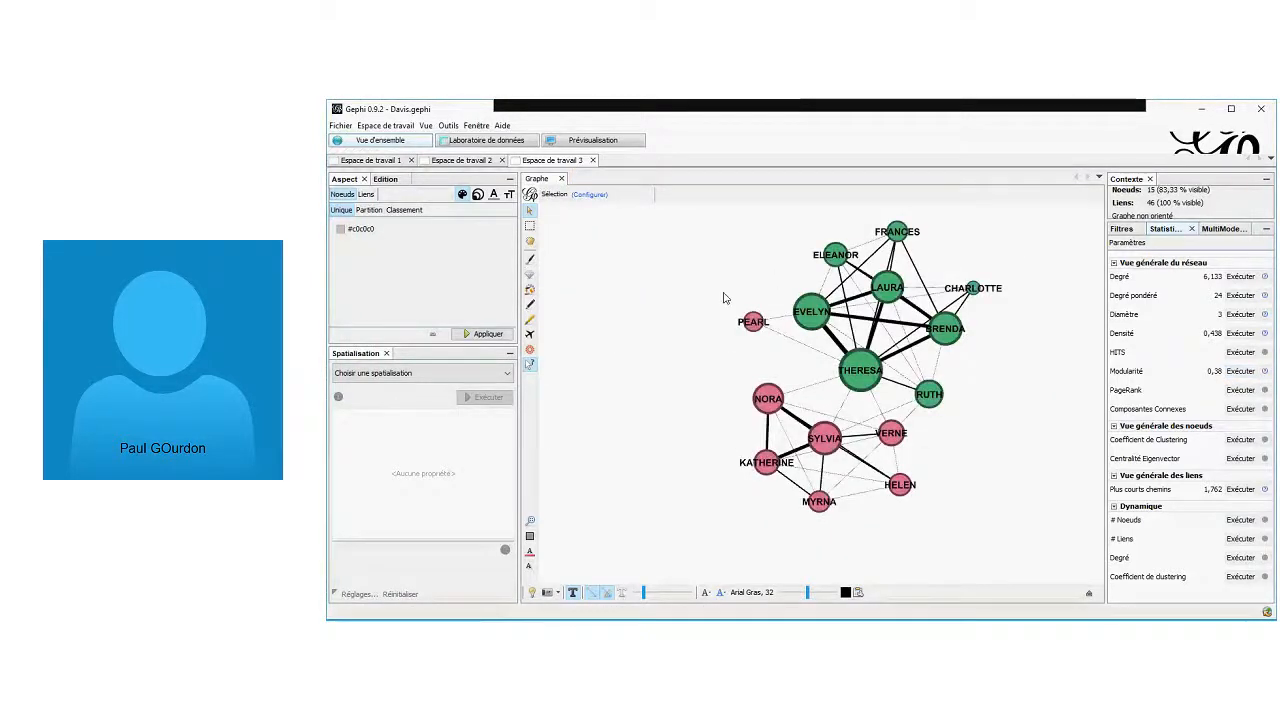
Colour the nodes with a partition by Modularity Class
left_click(370, 211)
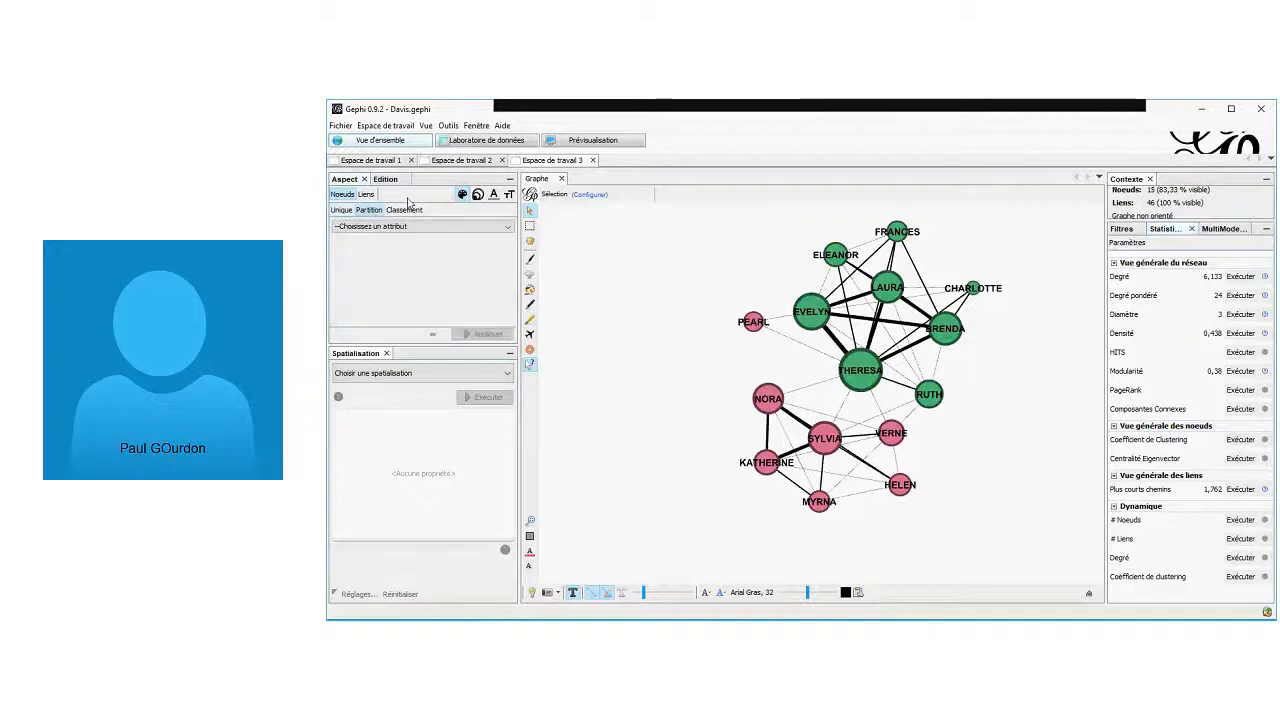
left_click(451, 230)
left_click(423, 303)
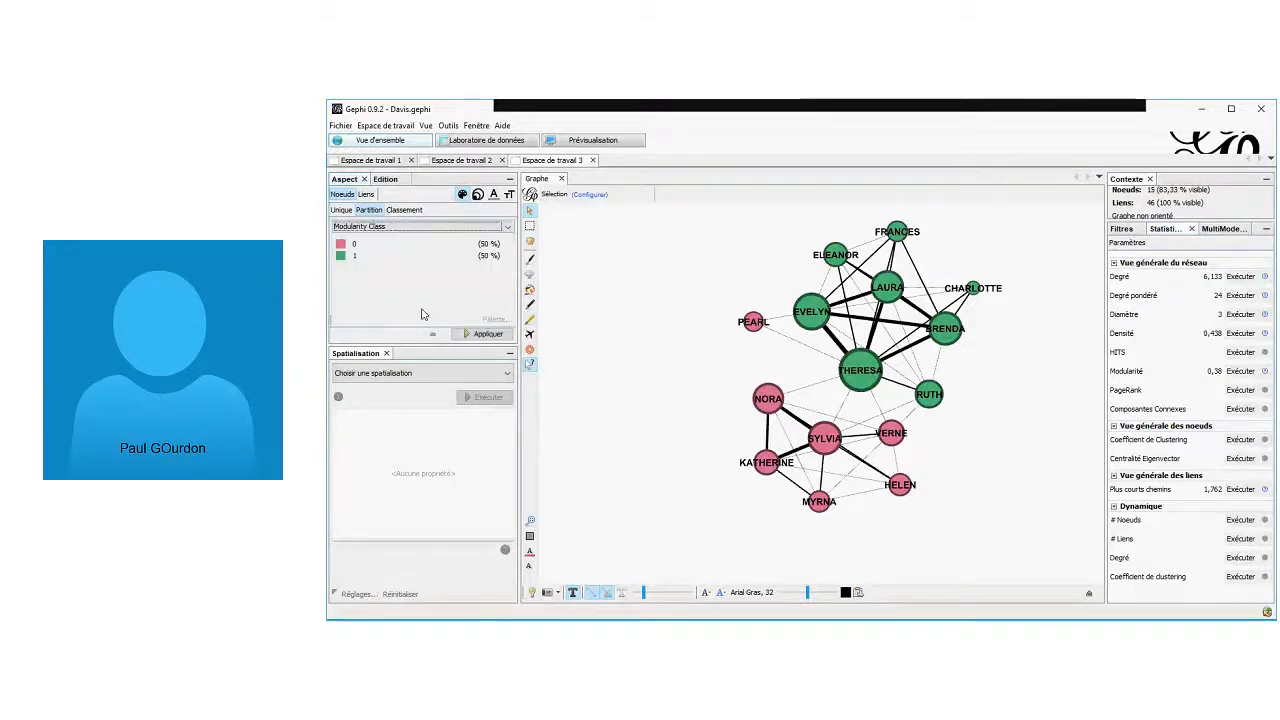
left_click(480, 335)
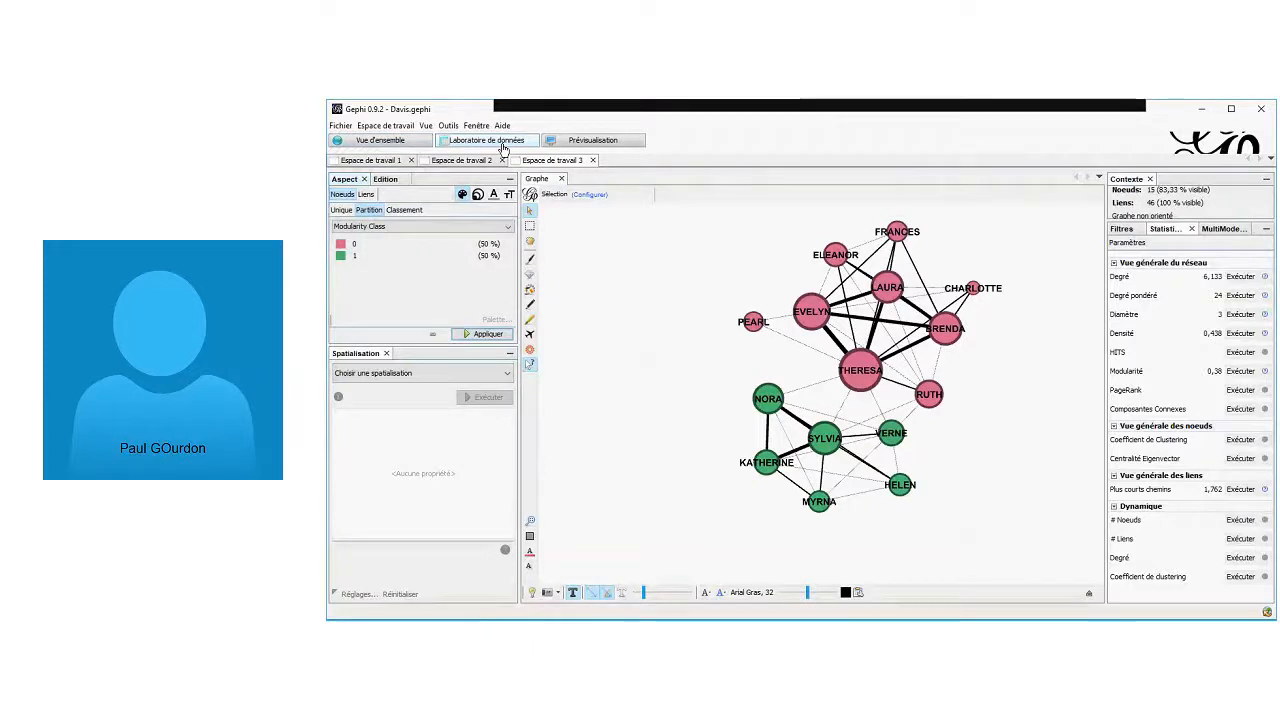
Open the data laboratory for Espace de travail 3
left_click(487, 141)
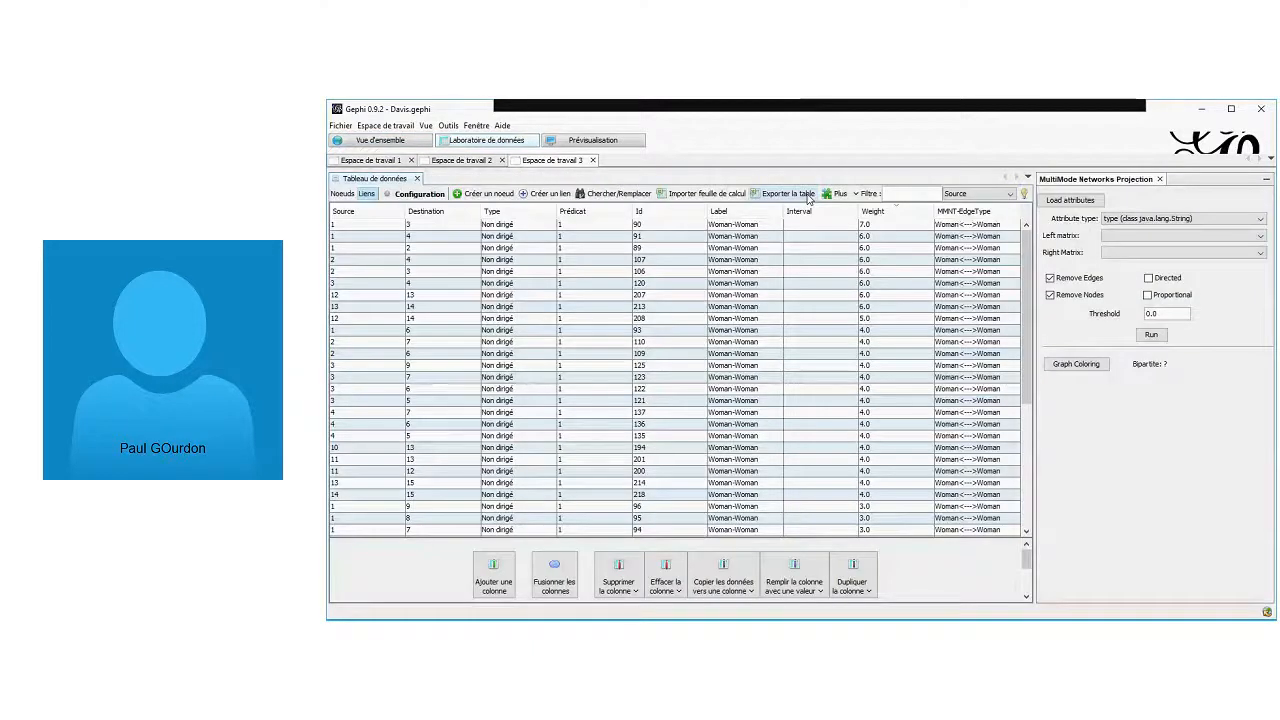
Display the nodes table in the data laboratory and look at its table export options without exporting
left_click(343, 194)
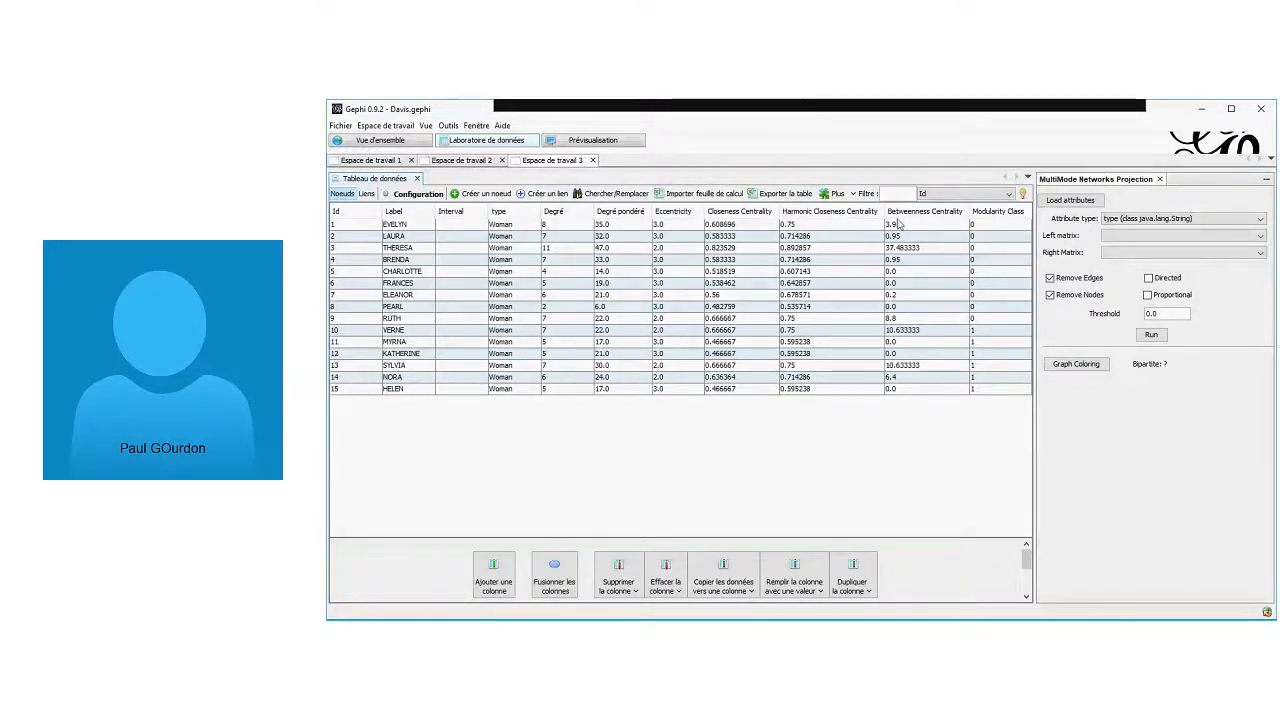
left_click(773, 195)
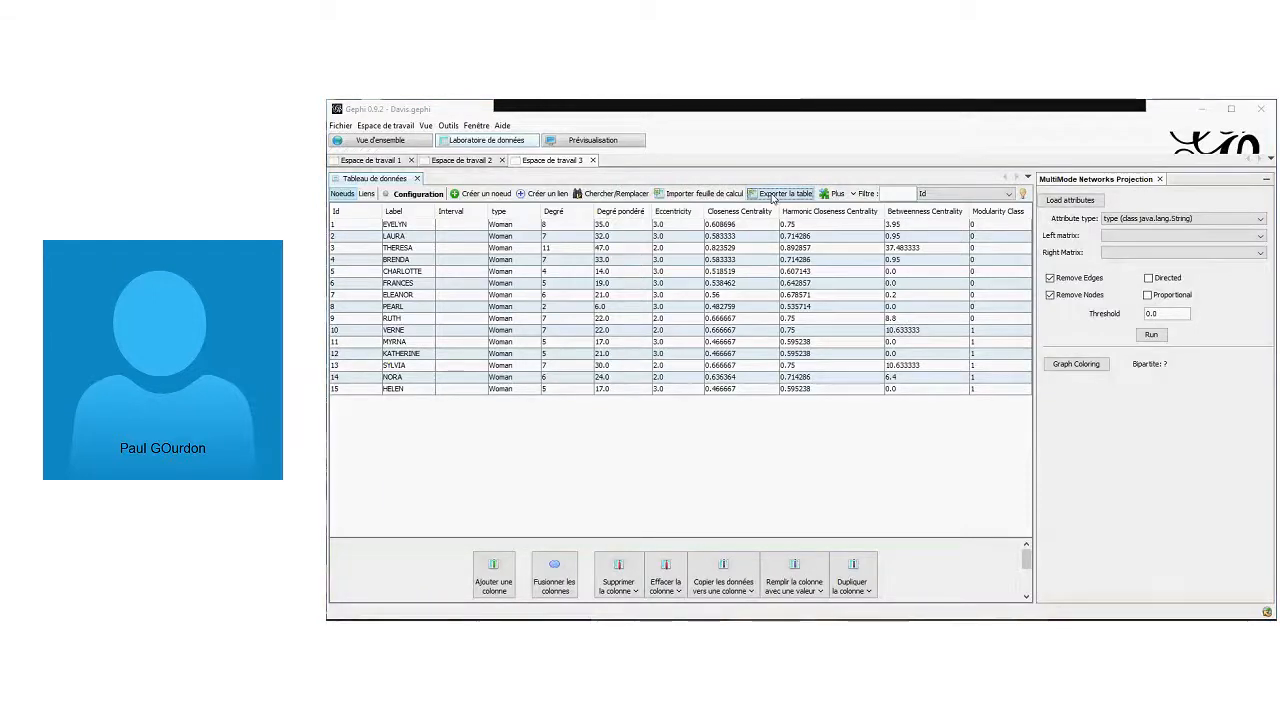
left_click(1016, 237)
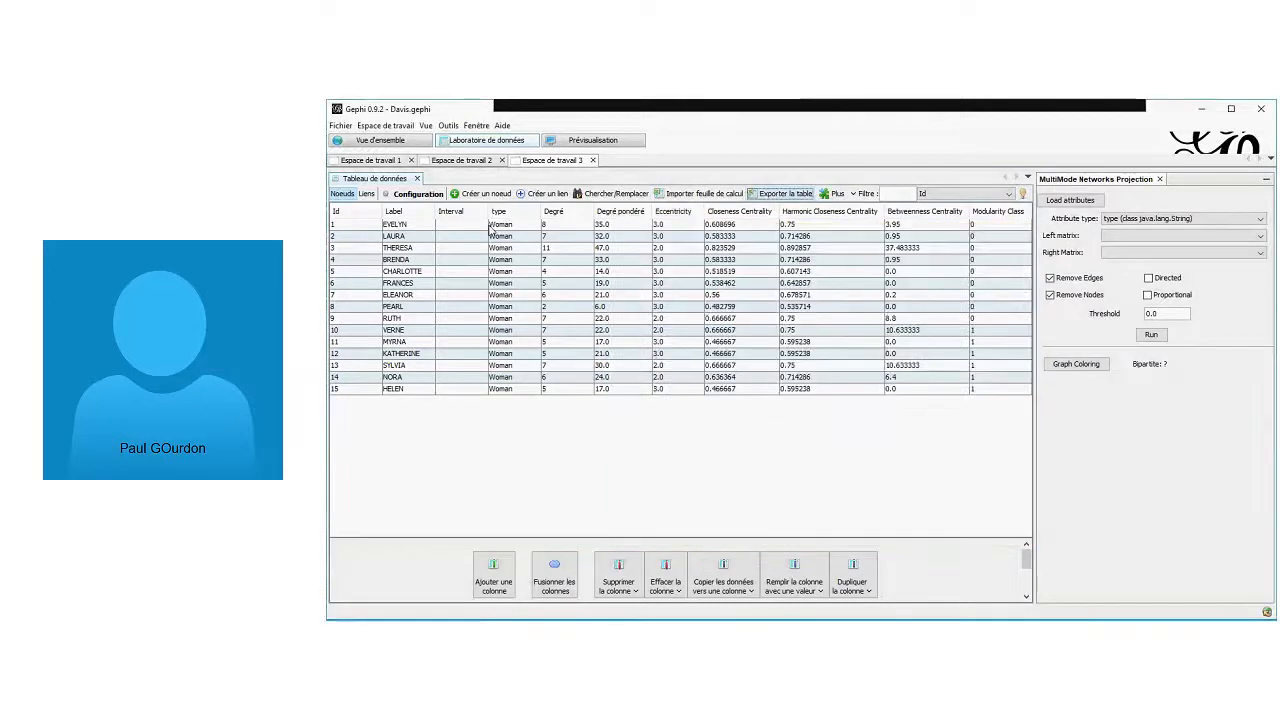
Try to render the workspace 3 graph in the preview, checking the renderer list, and return to the overview
left_click(590, 141)
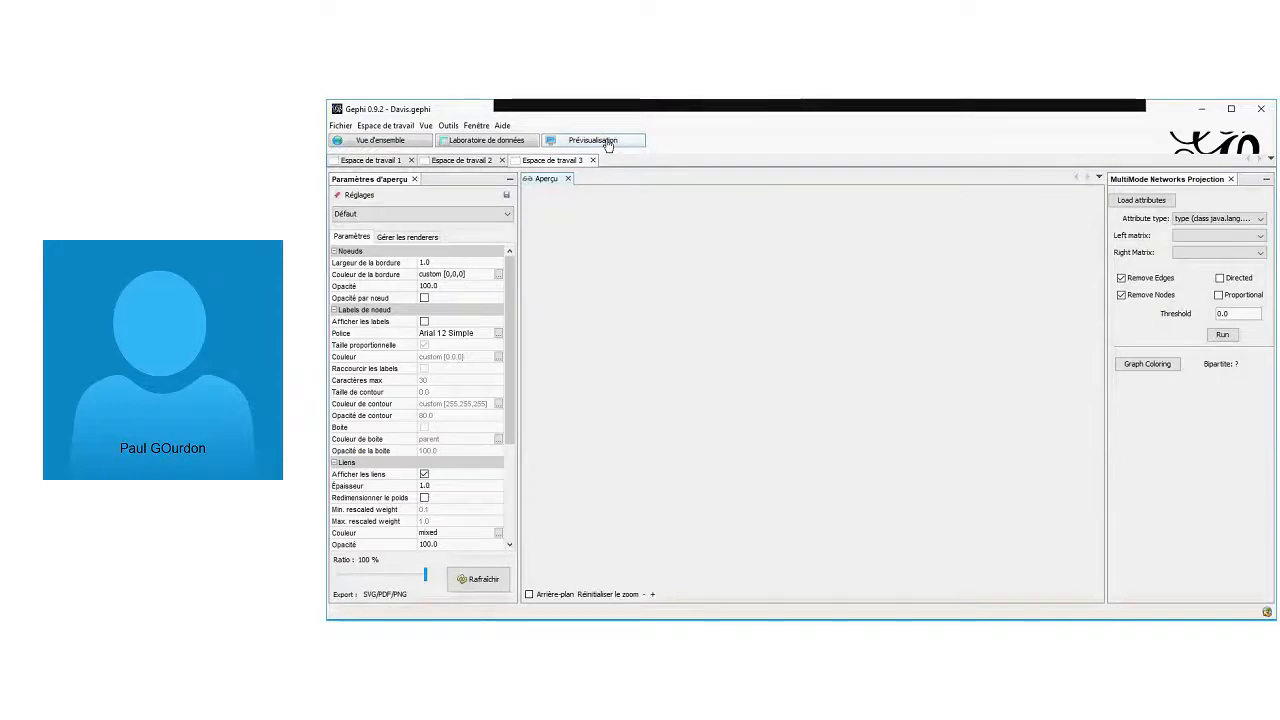
left_click(476, 585)
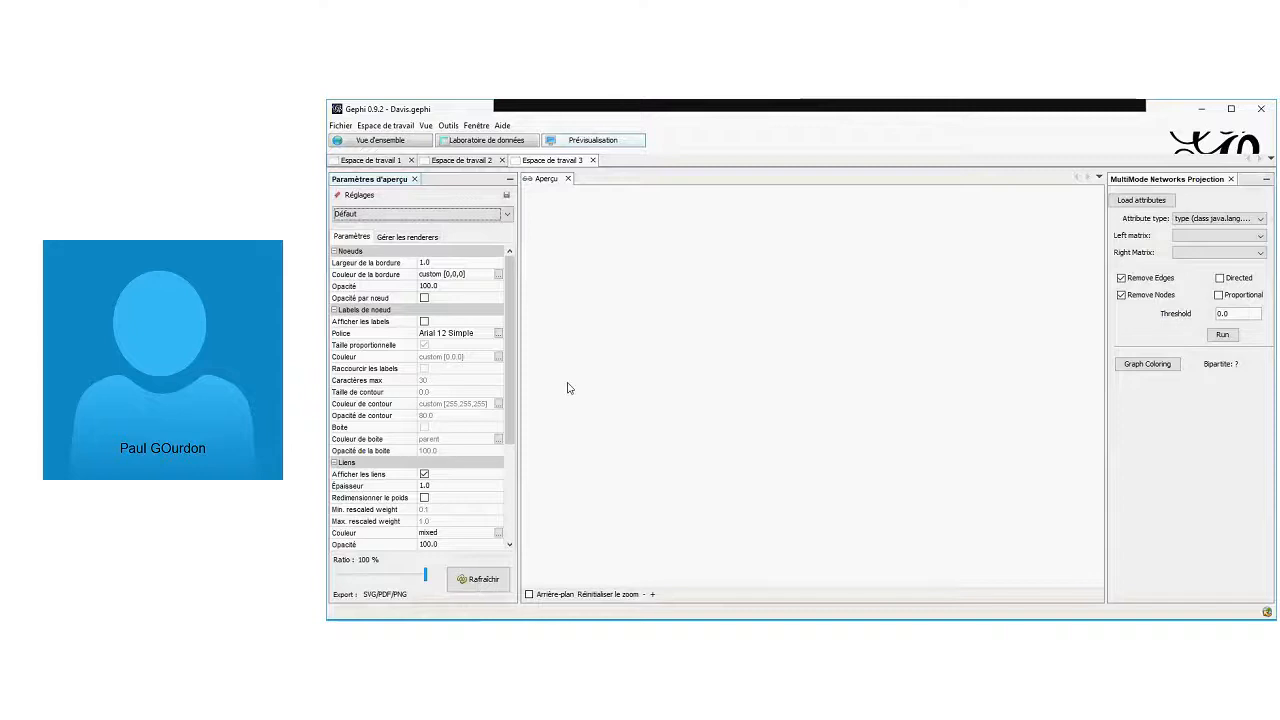
left_click(388, 141)
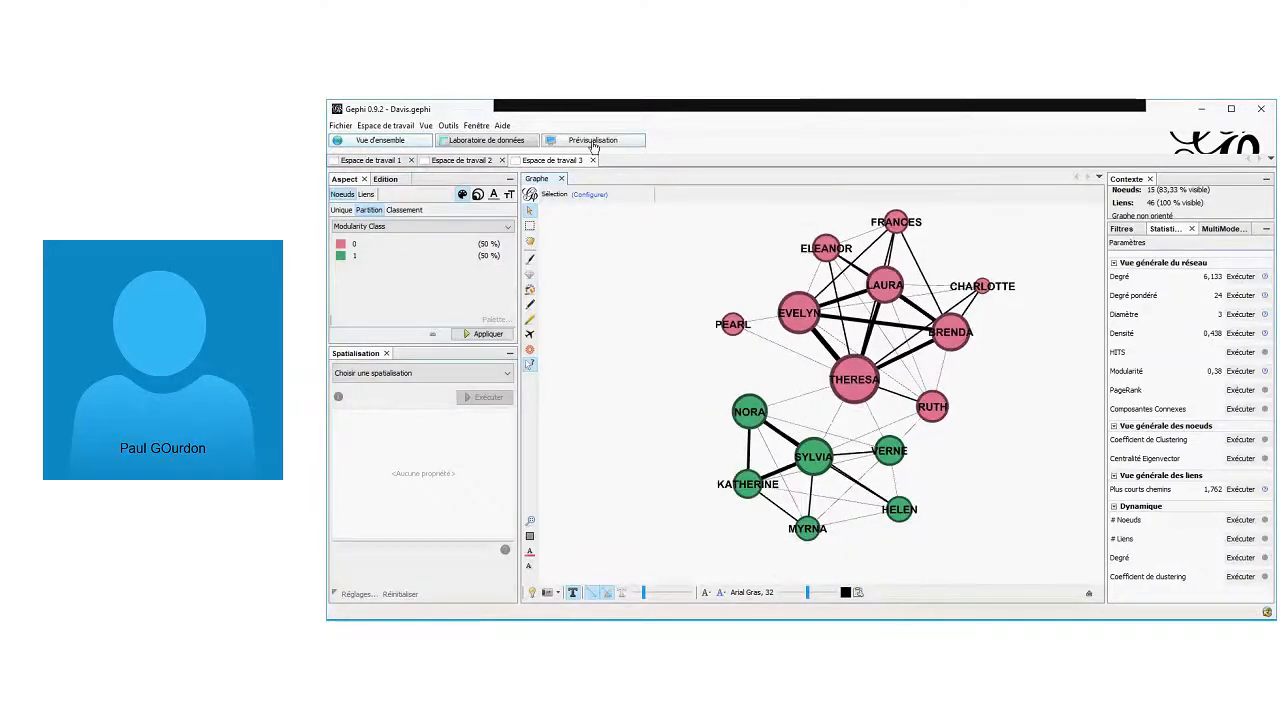
left_click(588, 140)
left_click(478, 579)
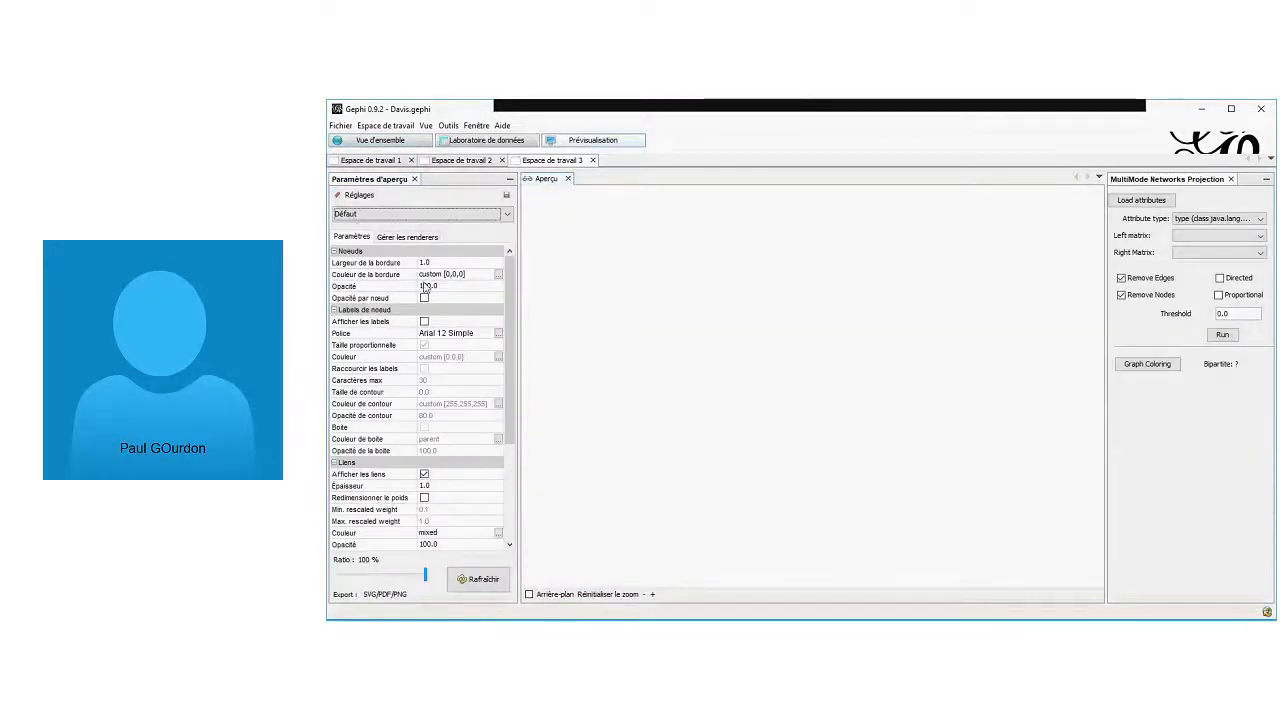
left_click(404, 238)
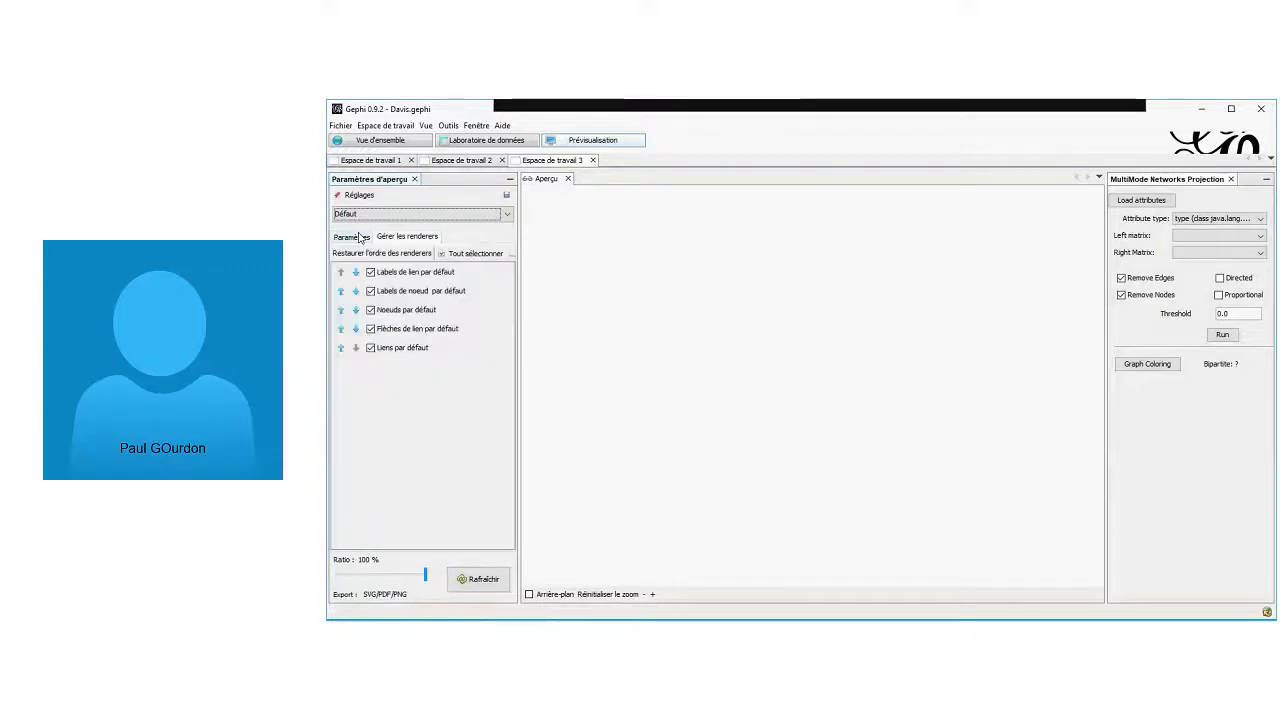
left_click(360, 237)
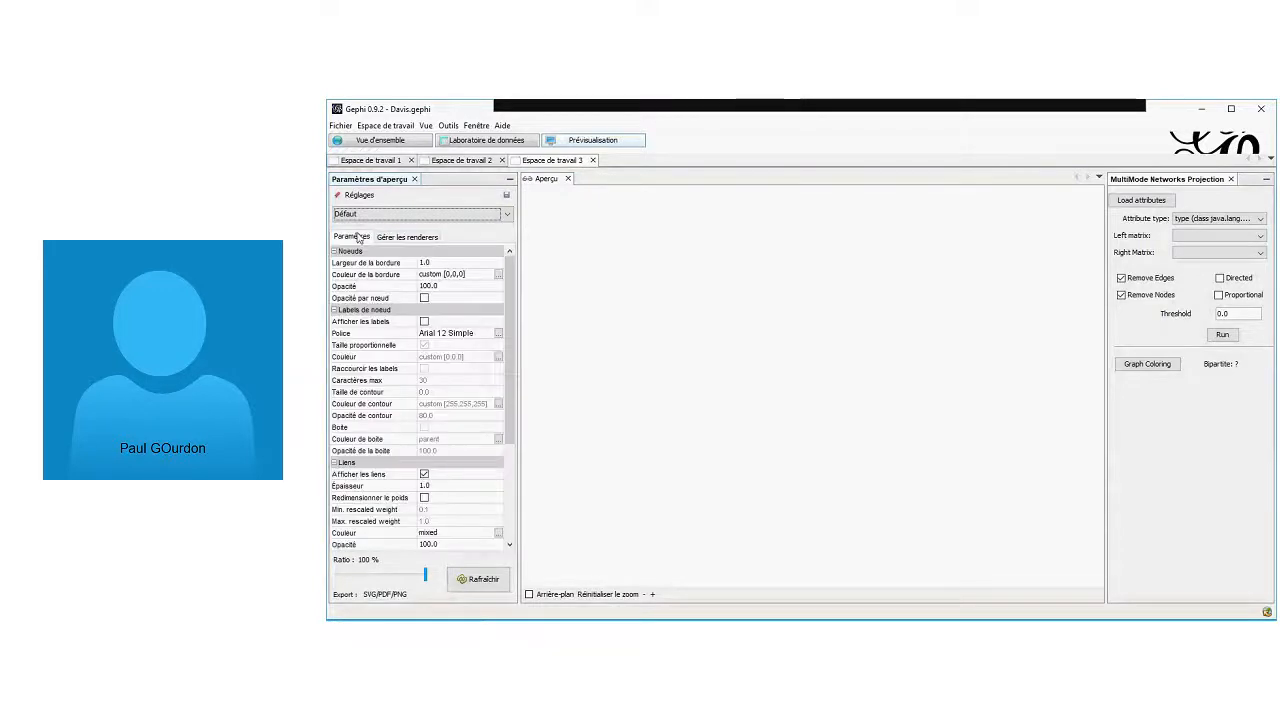
left_click(479, 581)
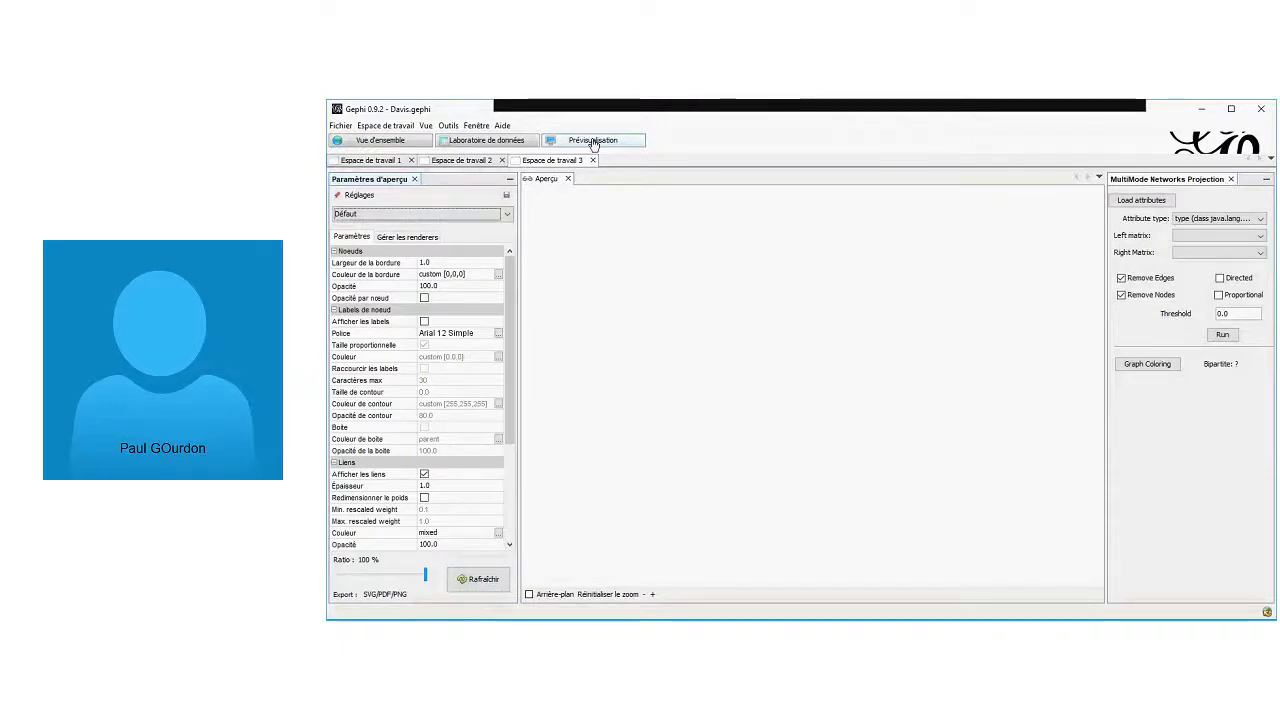
left_click(474, 147)
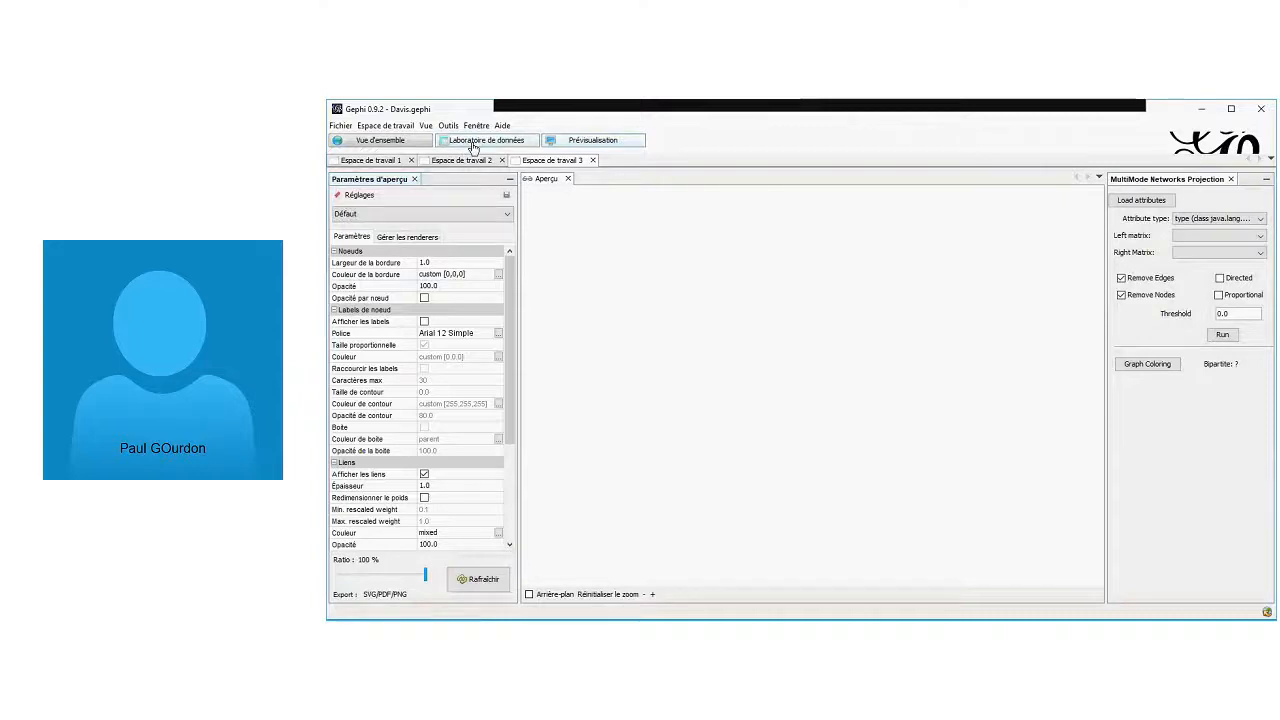
left_click(398, 145)
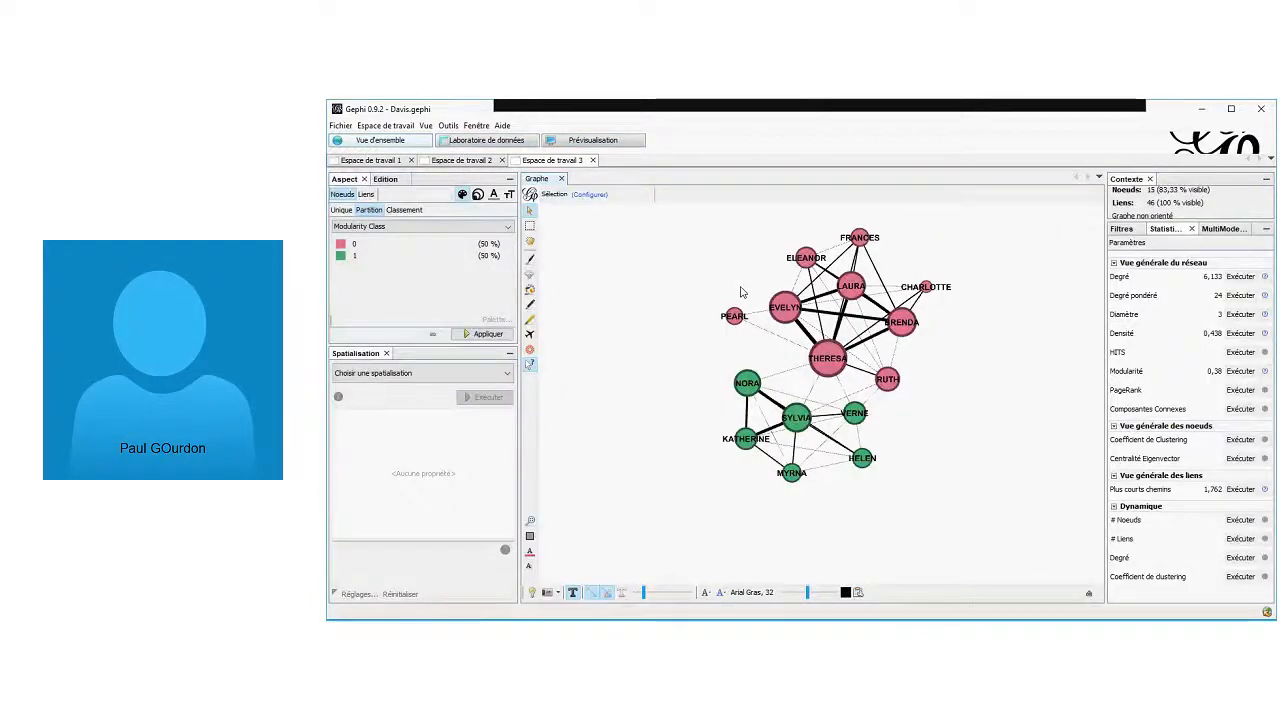
Reopen the Davis project from the Southern Women folder without saving the current changes
left_click(340, 125)
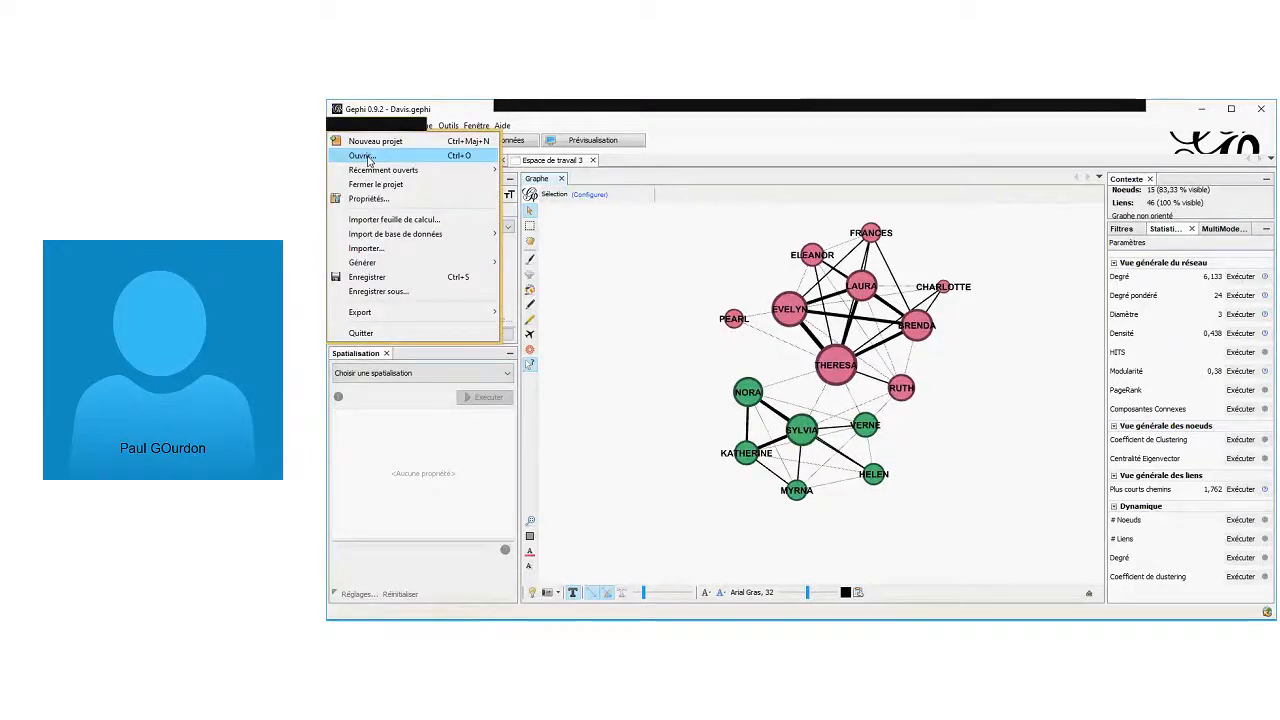
left_click(362, 156)
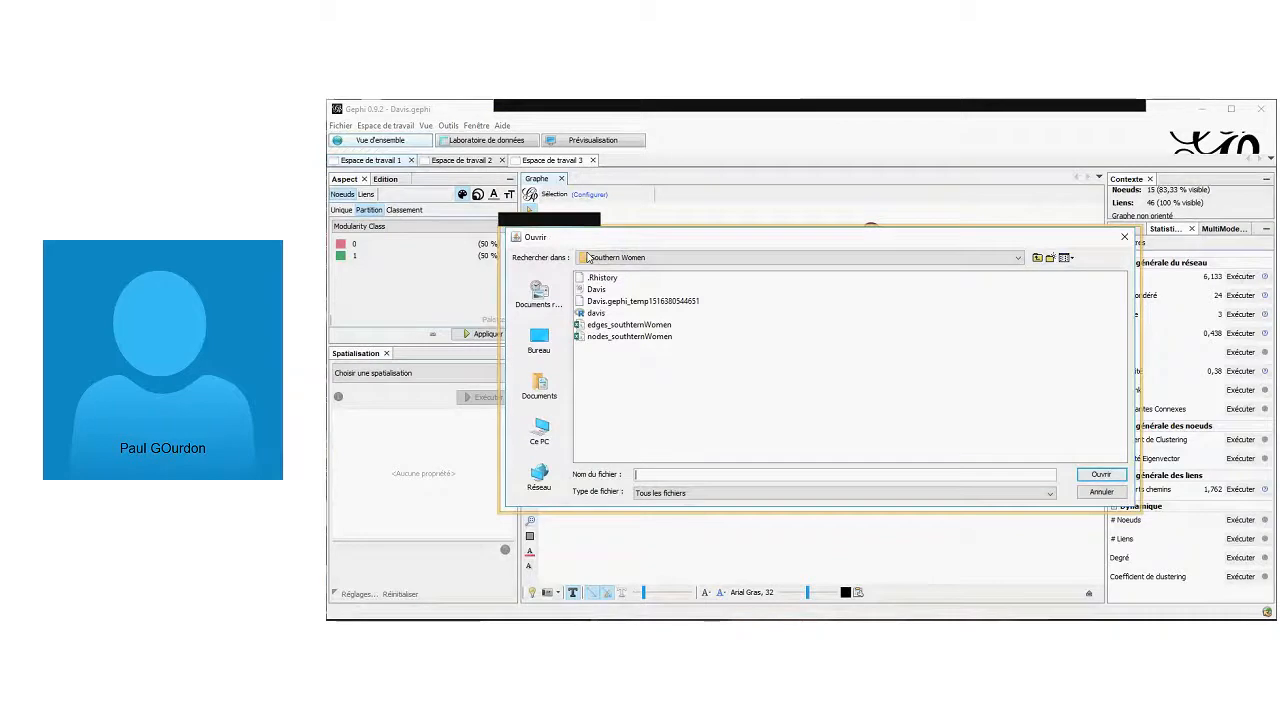
double_click(596, 289)
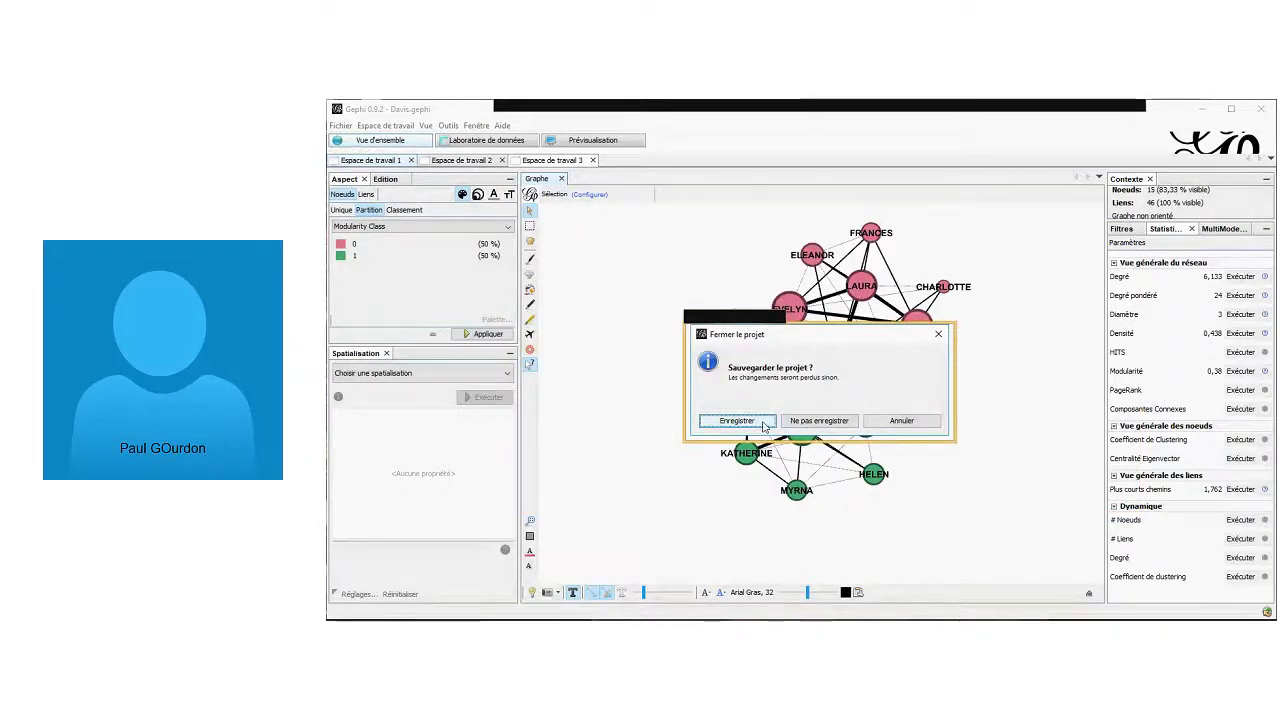
left_click(818, 421)
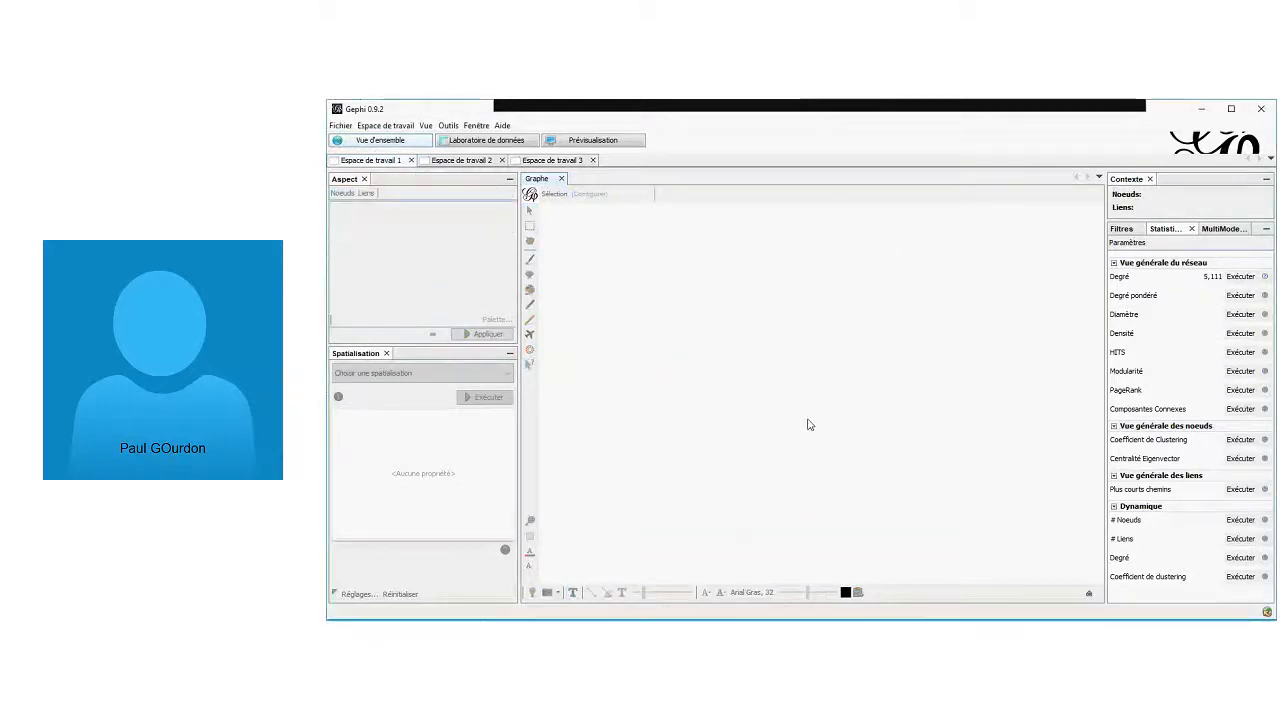
Render the reopened project's graph in the preview and inspect its nodes up close
left_click(593, 140)
left_click(472, 585)
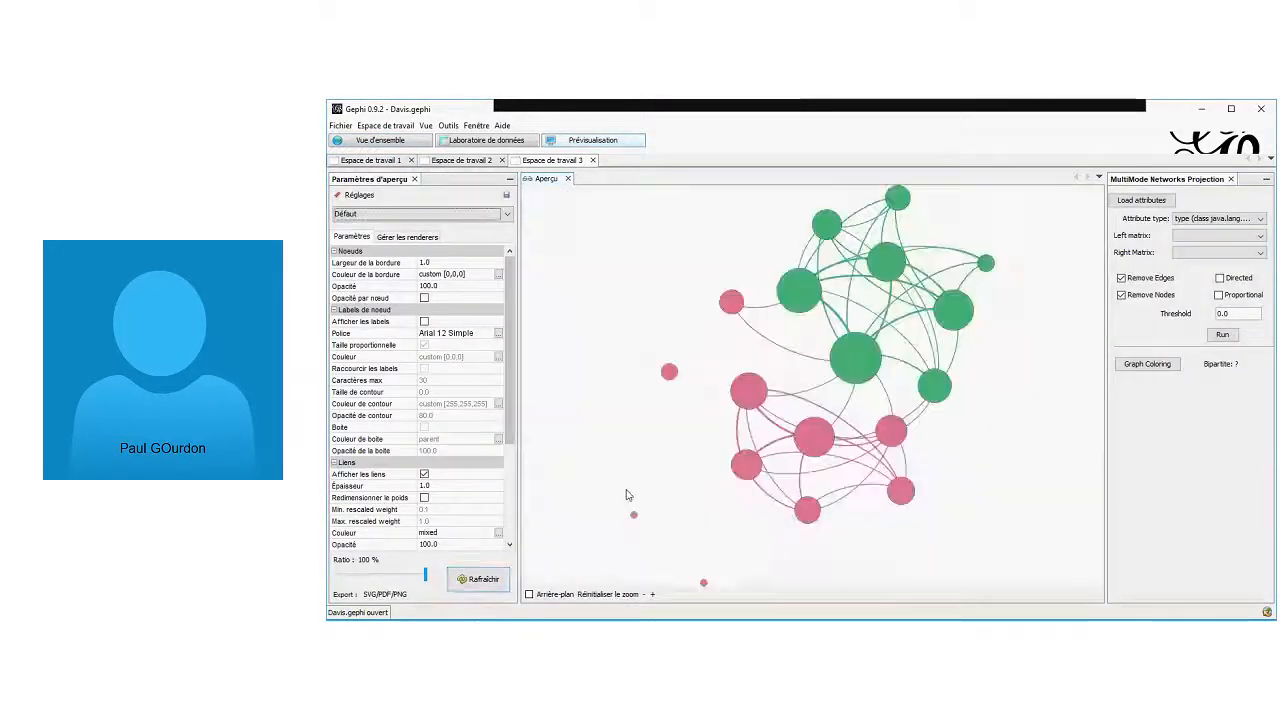
scroll(985, 258, "up", 10)
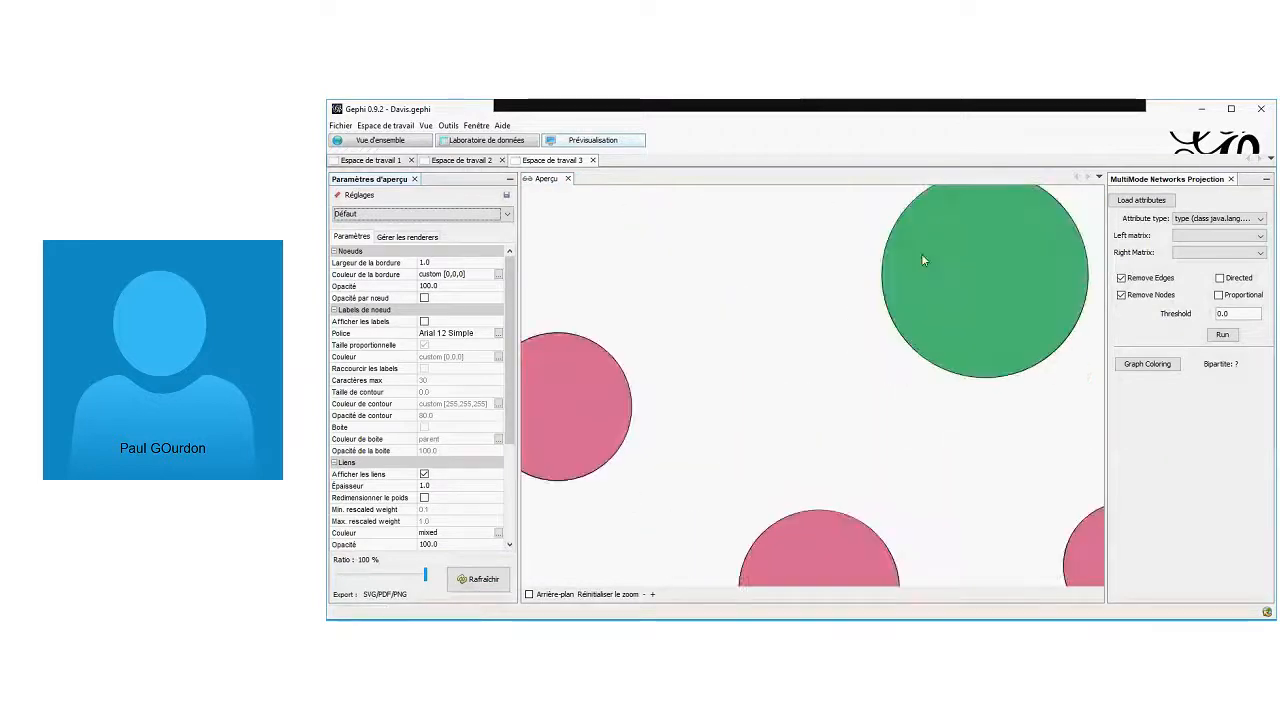
scroll(923, 259, "down", 10)
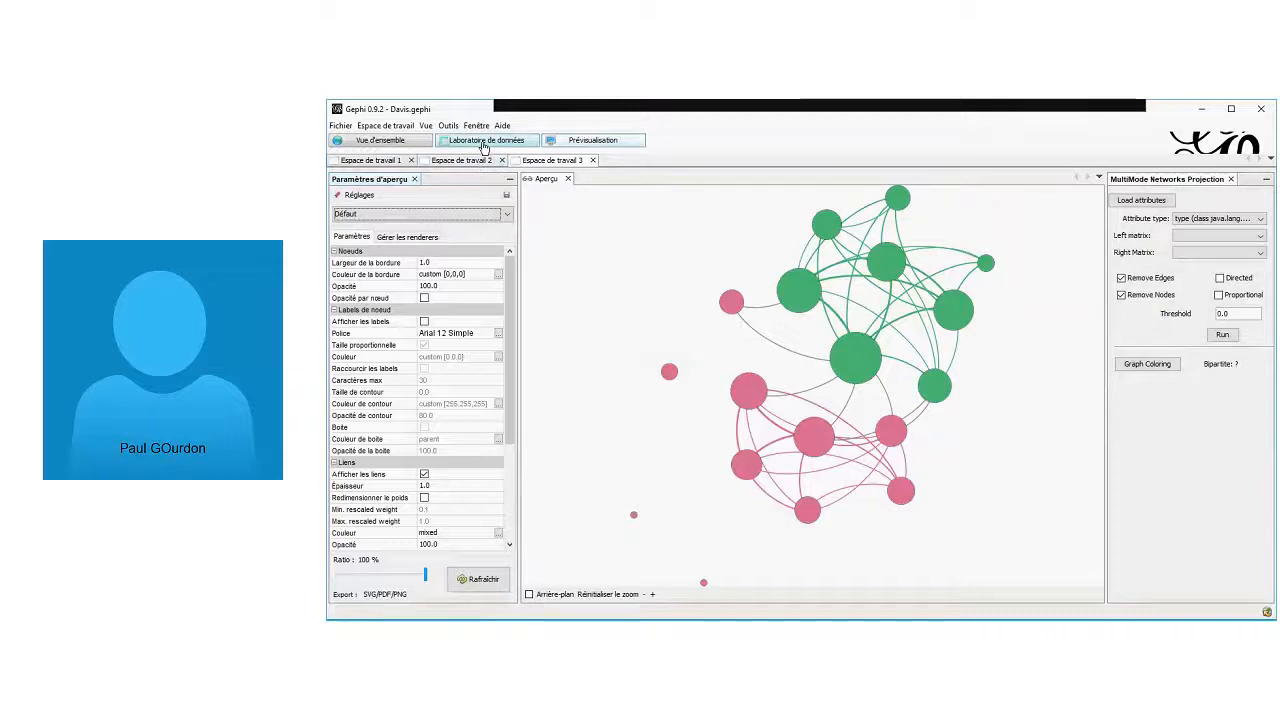
Filter the graph in the overview with the existing NON (Noeuds) query containing Égal (Degré) at value 0
left_click(396, 145)
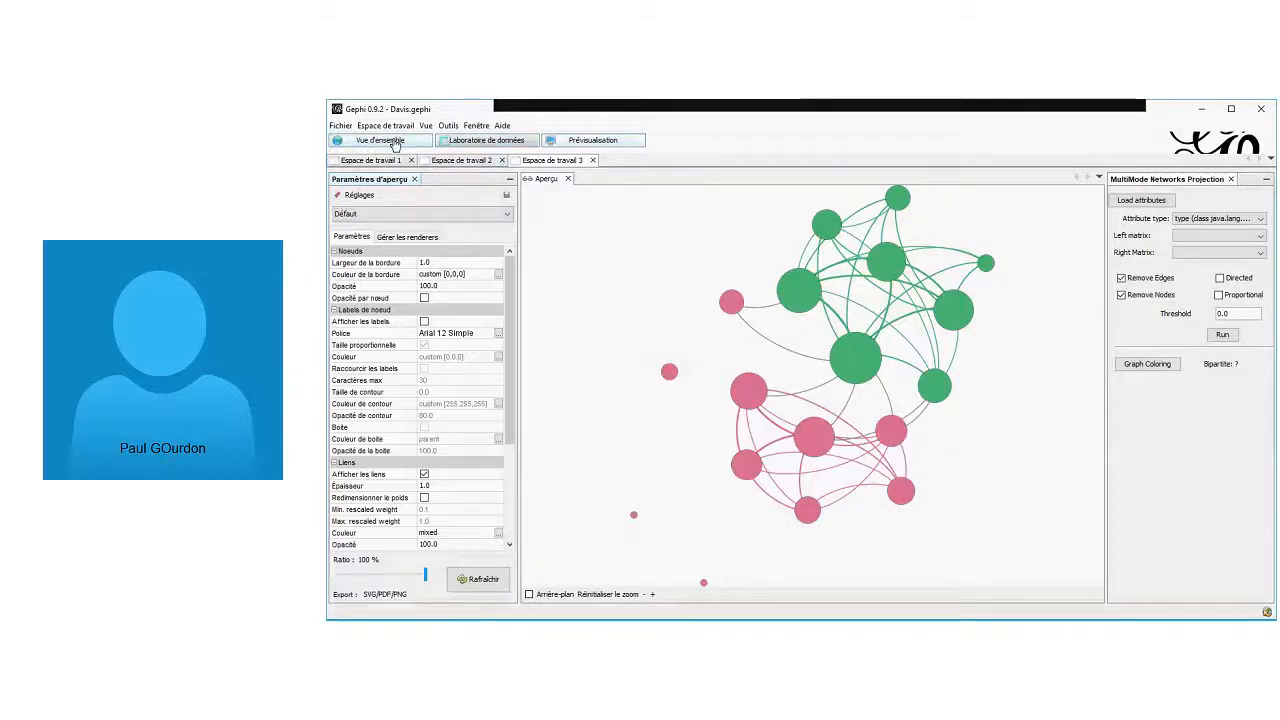
left_click(1124, 229)
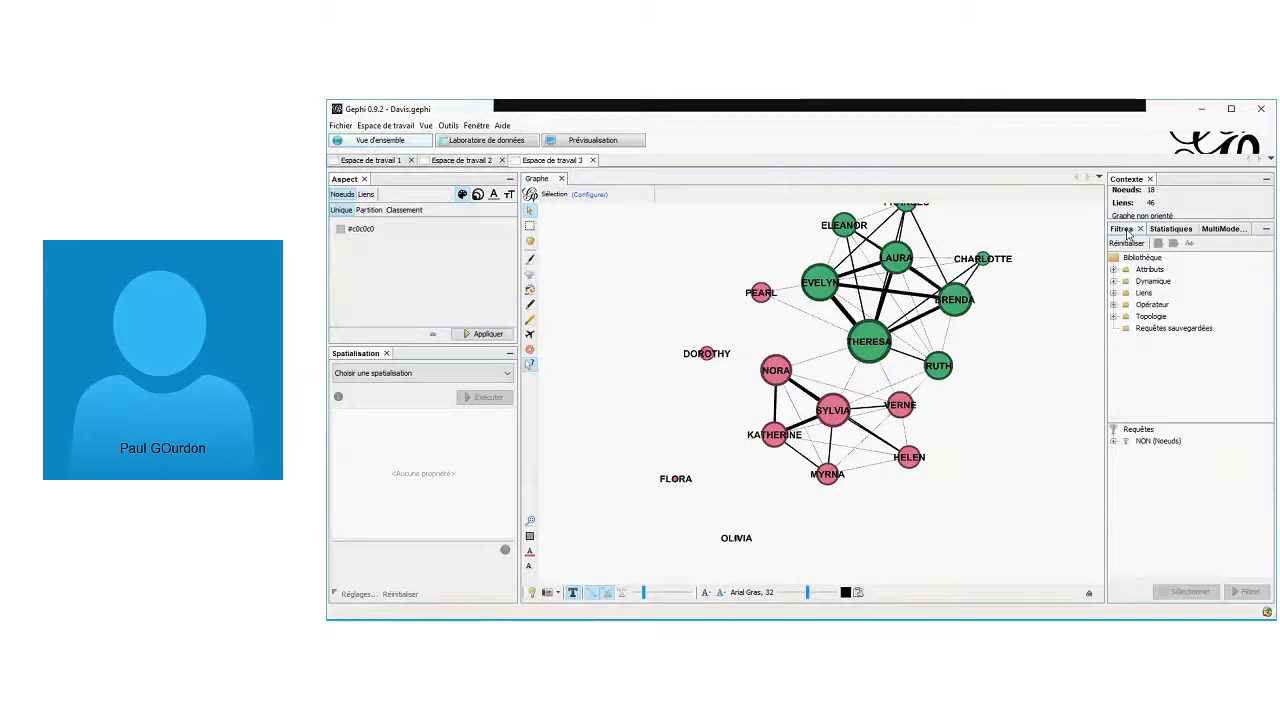
left_click(1114, 441)
left_click(1126, 453)
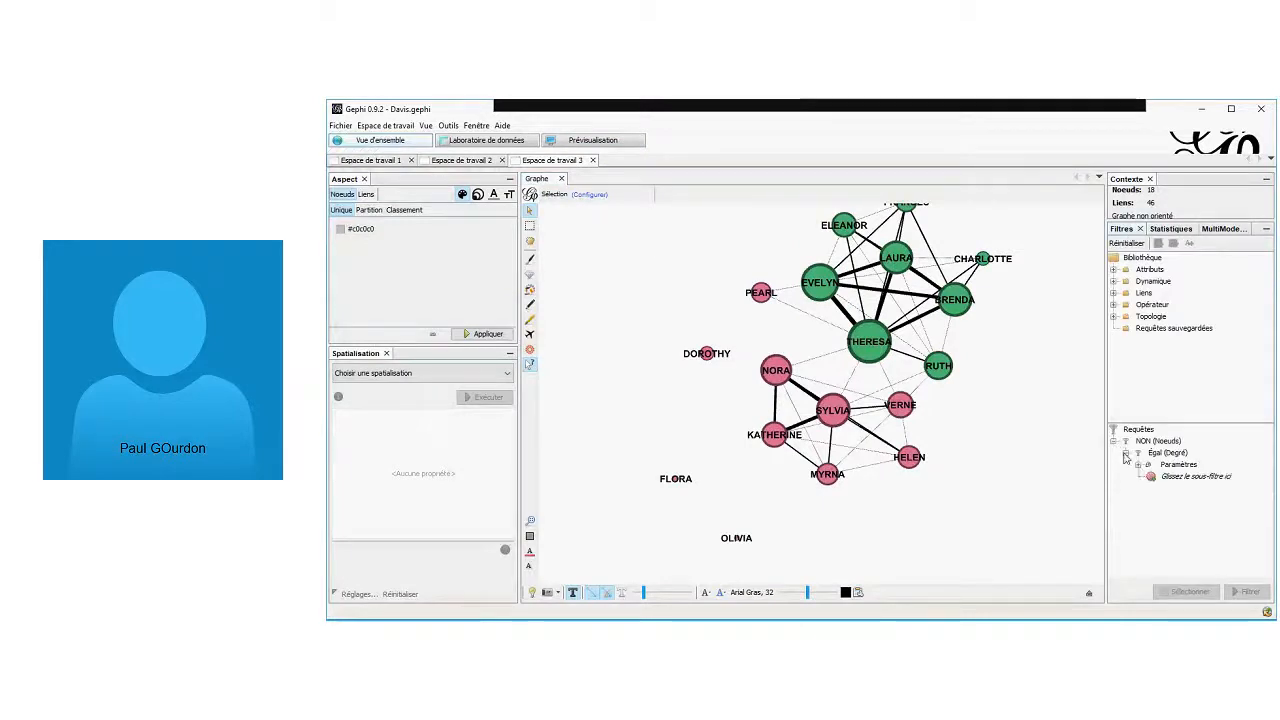
left_click(1146, 466)
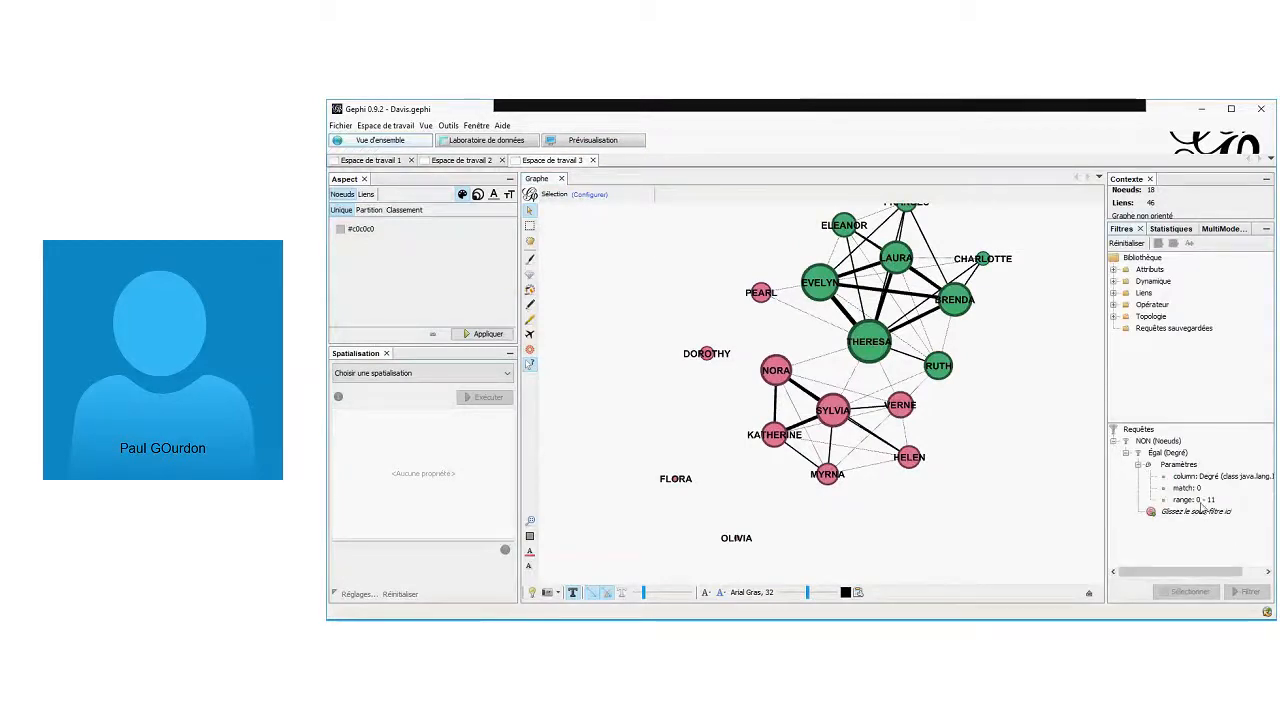
left_click(1190, 477)
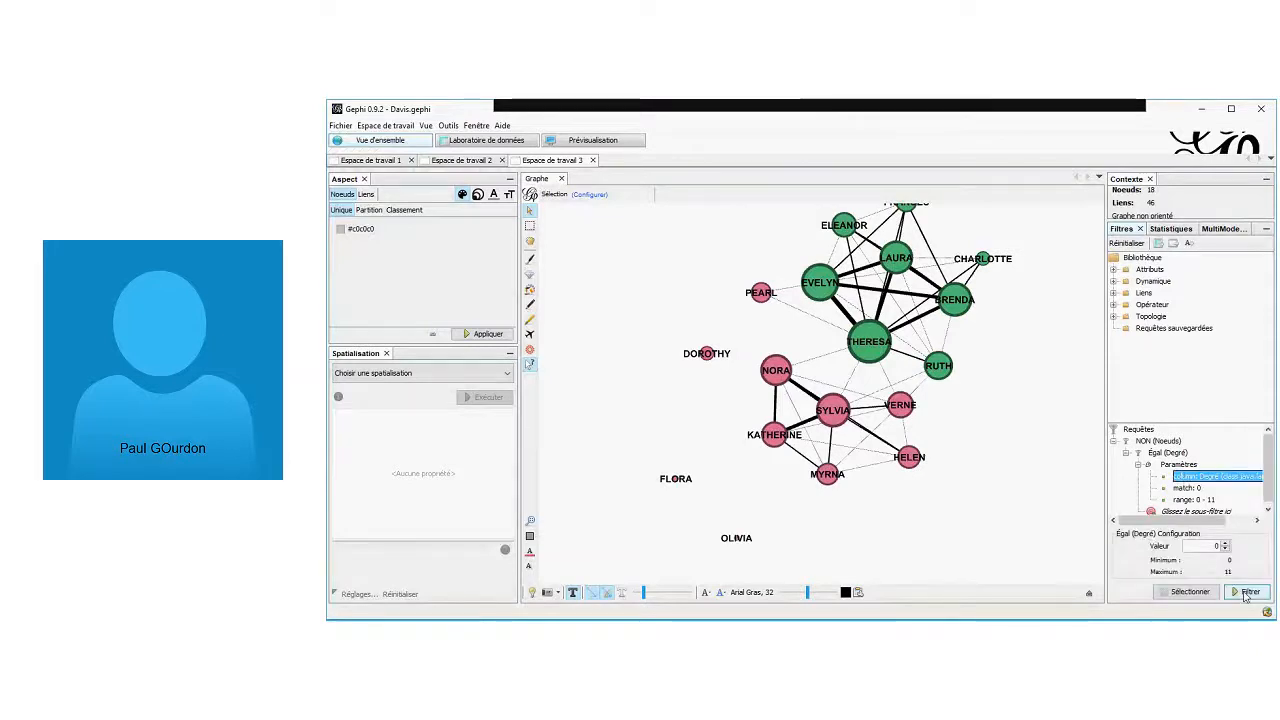
left_click(1243, 591)
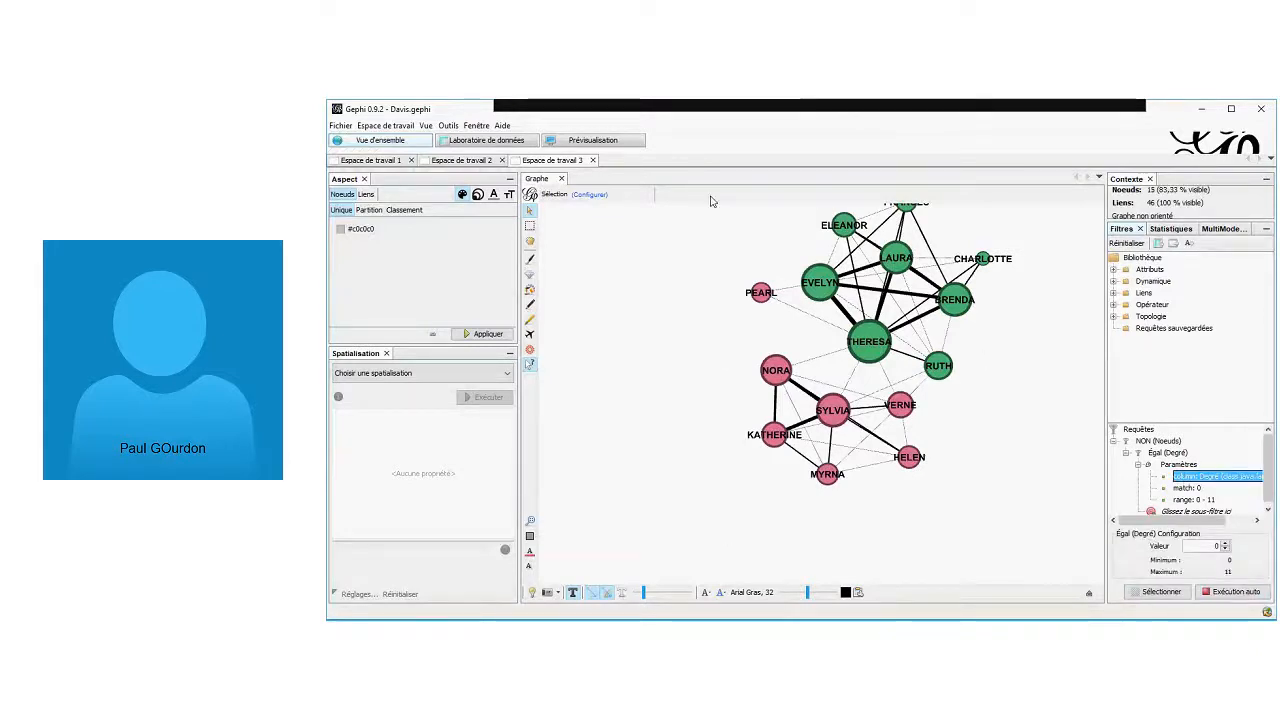
Enable node labels in the preview of the filtered graph and refresh the rendering
left_click(1170, 228)
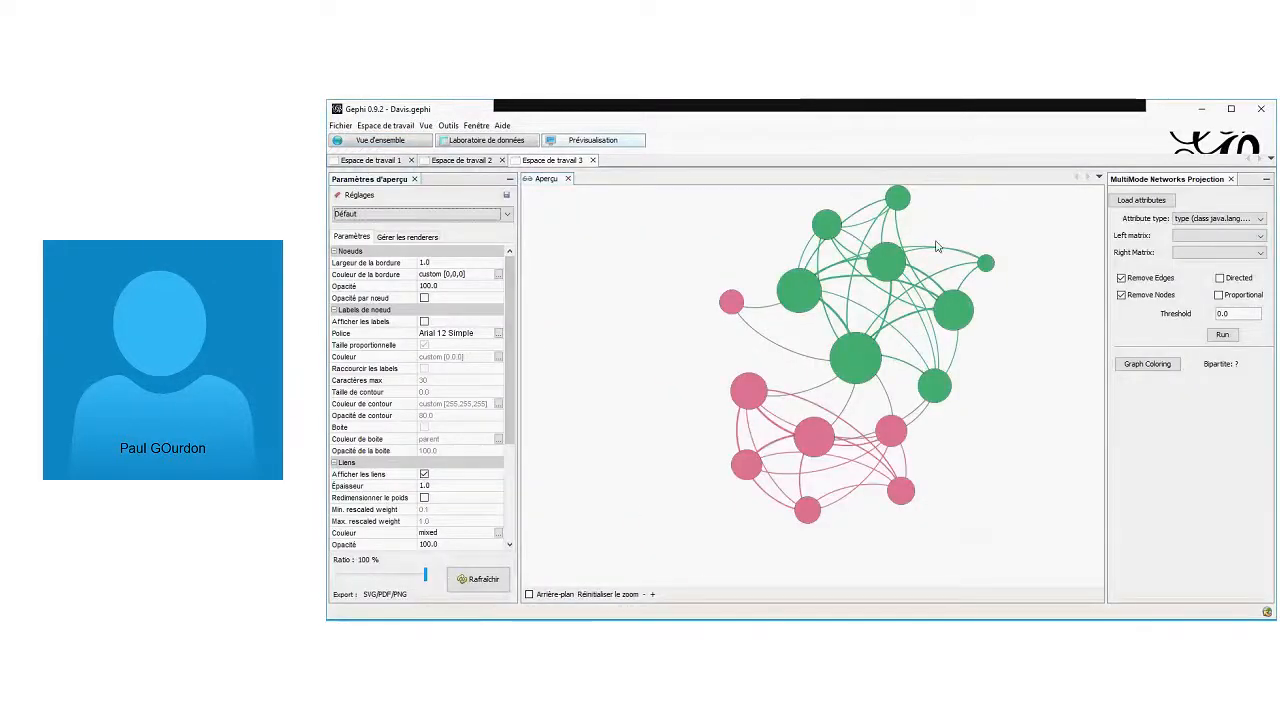
left_click_drag(944, 236, 946, 240)
left_click(425, 322)
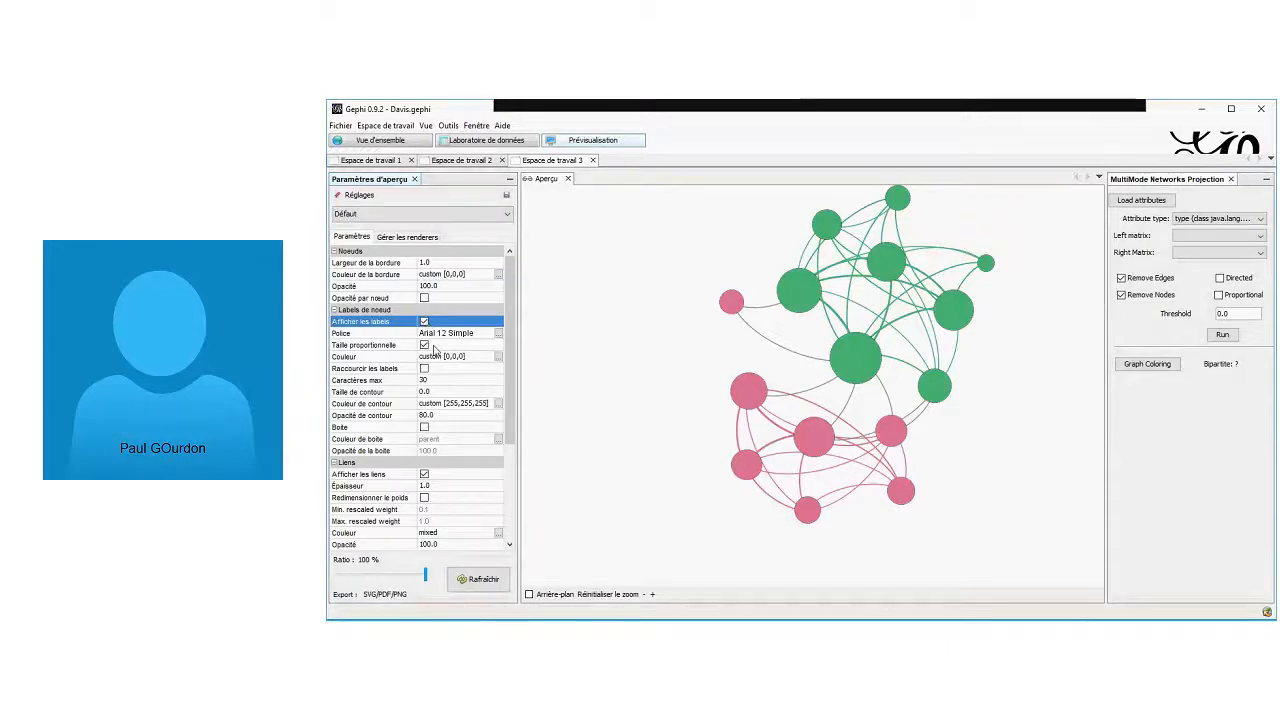
left_click(477, 582)
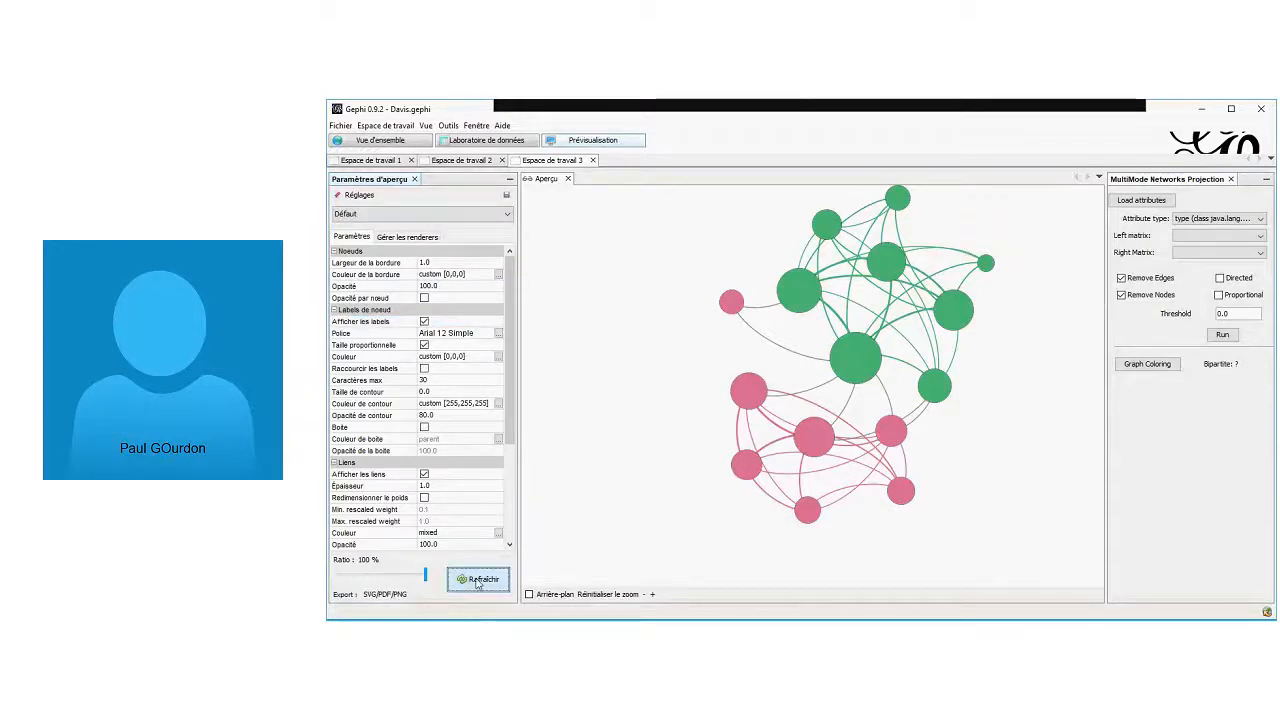
Turn off proportional sizing for the node labels and refresh the preview
left_click(425, 345)
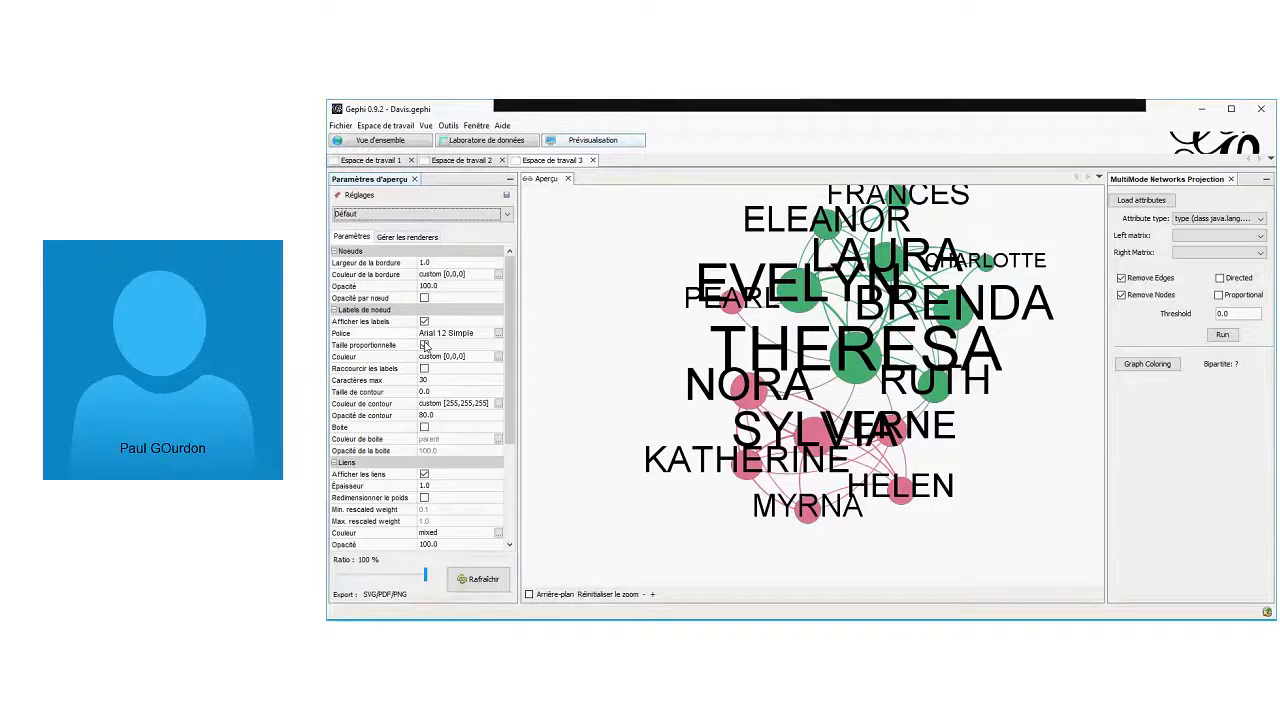
left_click(425, 345)
left_click(478, 579)
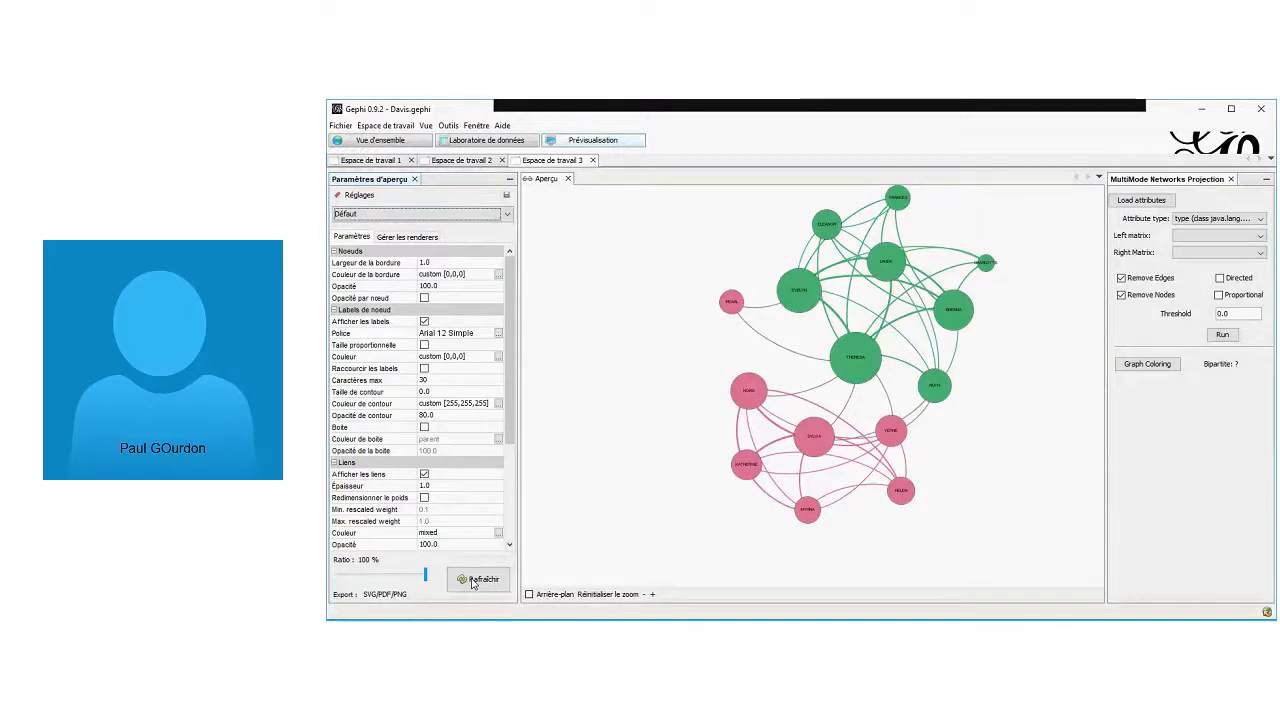
Set the node label font to Arial, Simple style, size 24, and refresh the preview
left_click(499, 336)
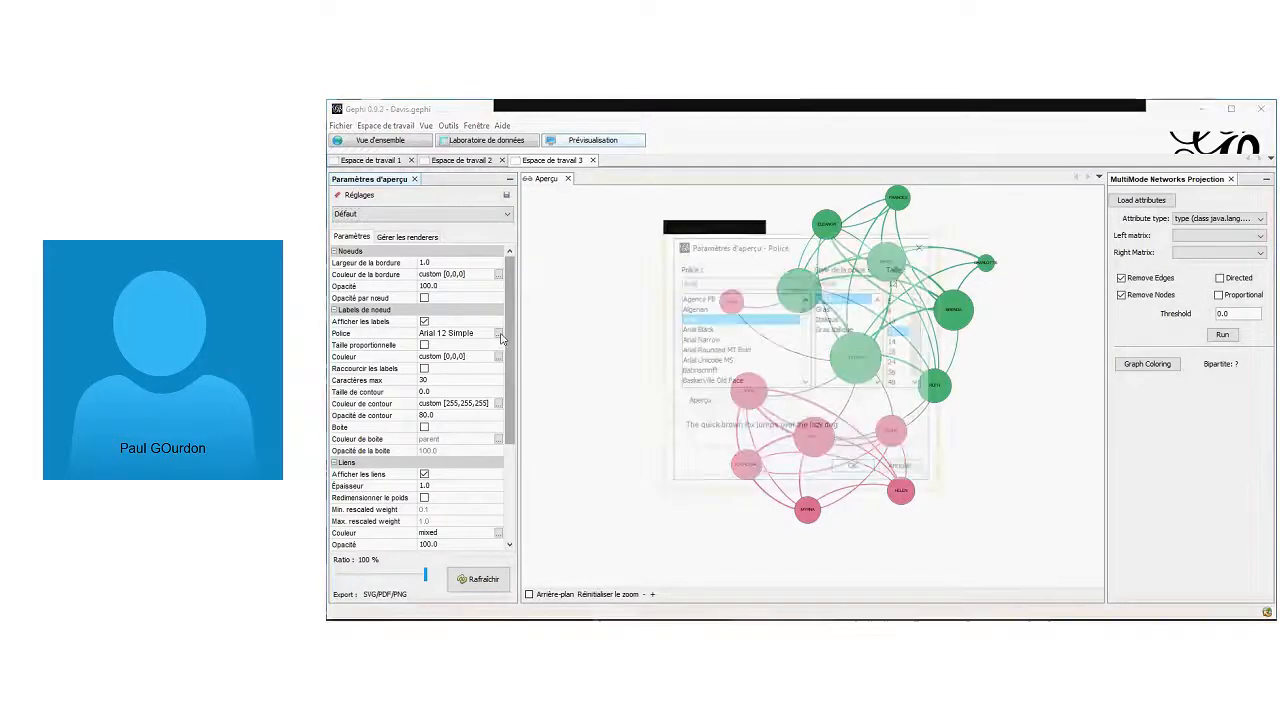
left_click(894, 351)
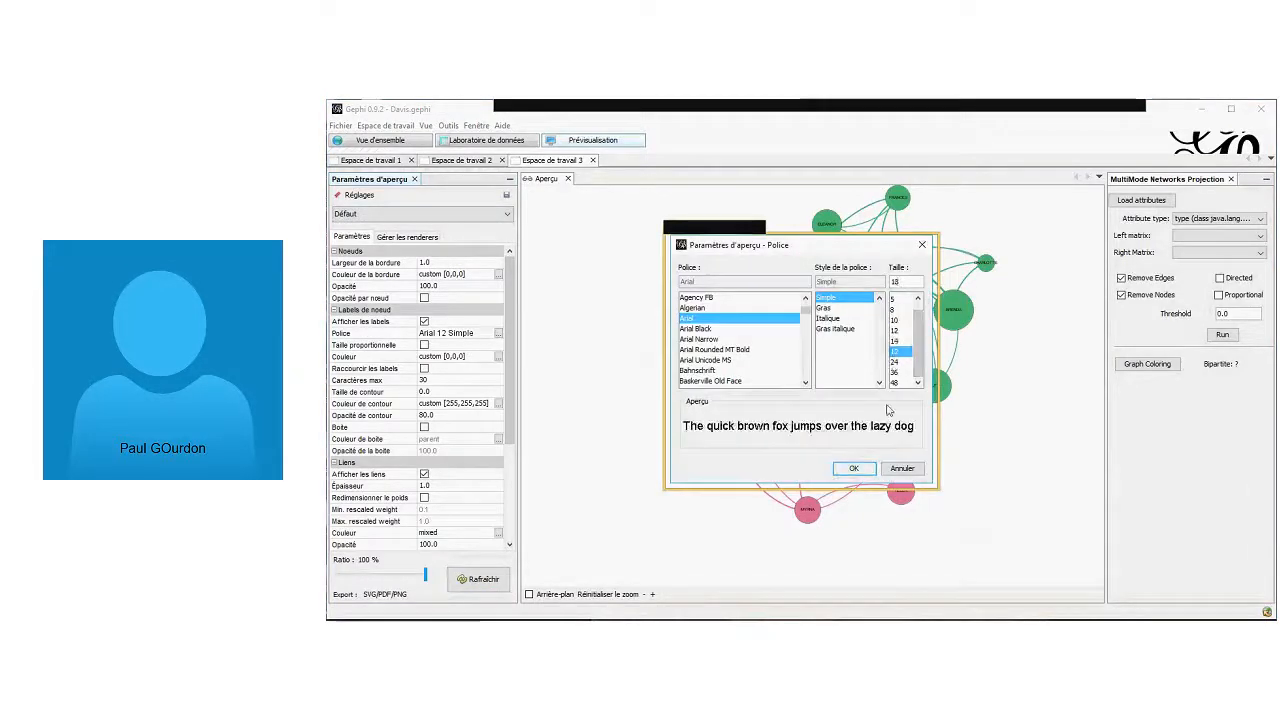
left_click(894, 362)
left_click(866, 470)
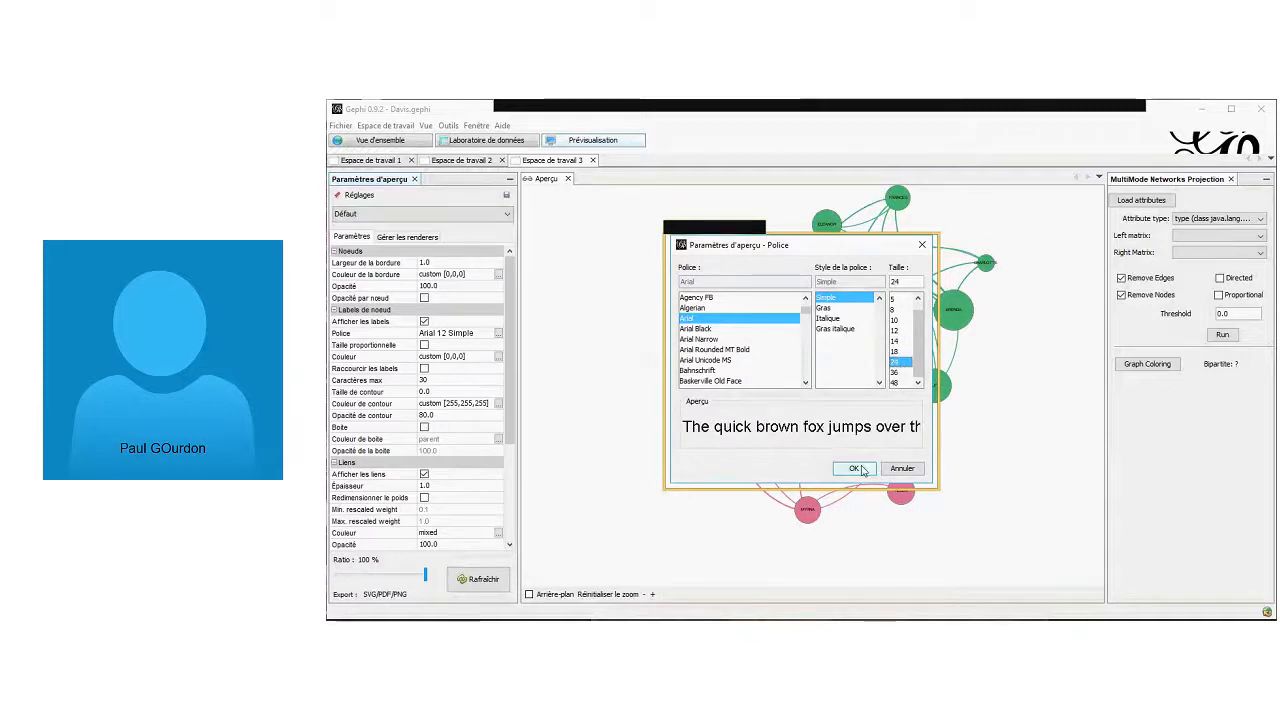
left_click(466, 578)
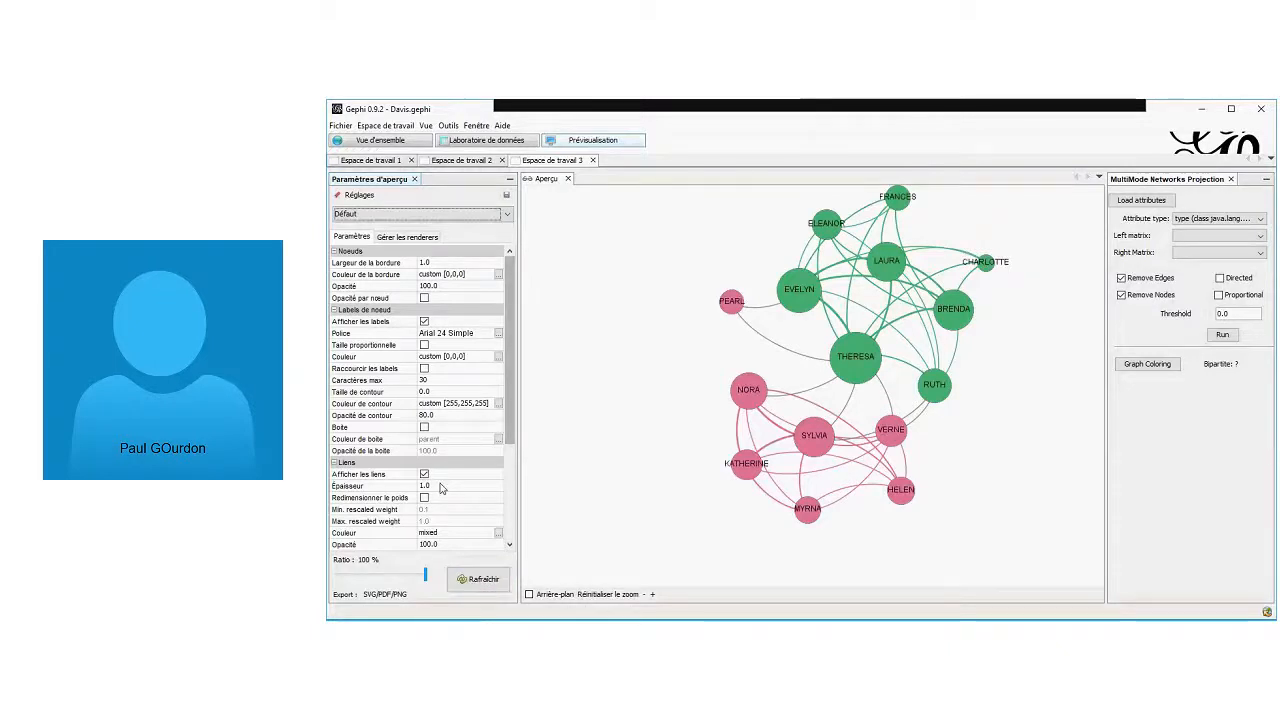
scroll(487, 484, "down", 1)
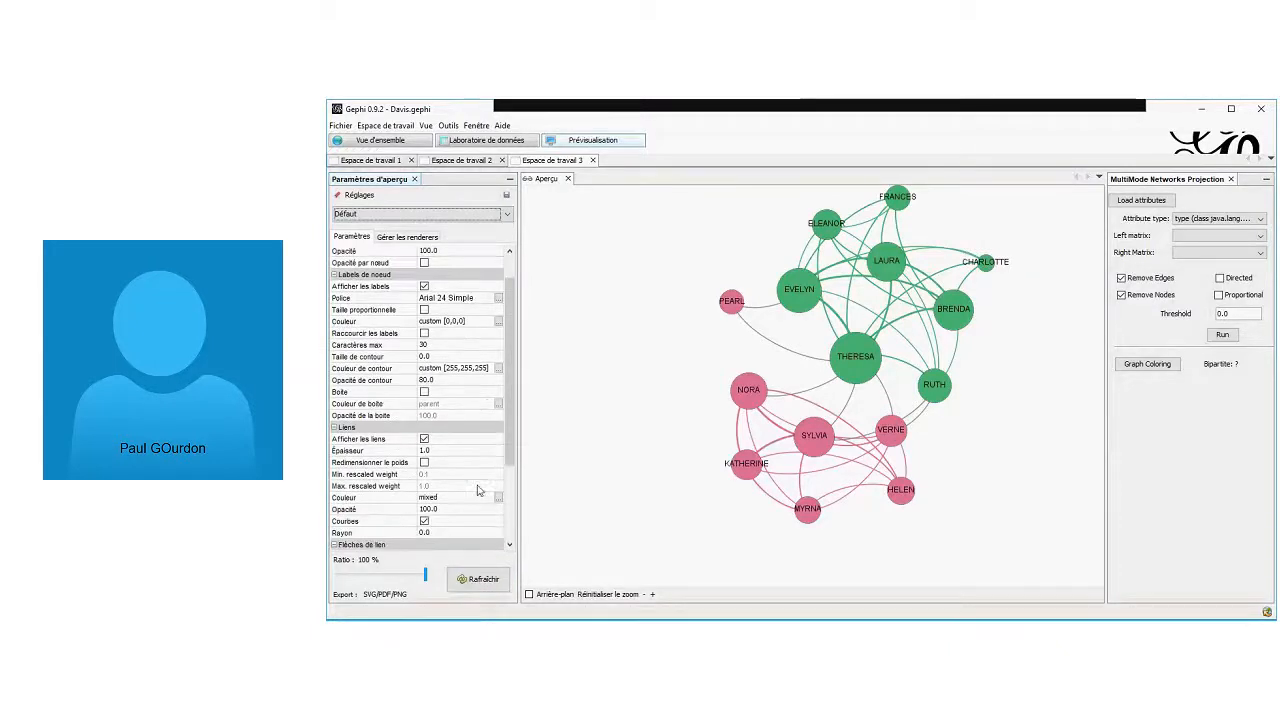
Turn off curved edges in the preview and refresh the rendering
left_click(426, 524)
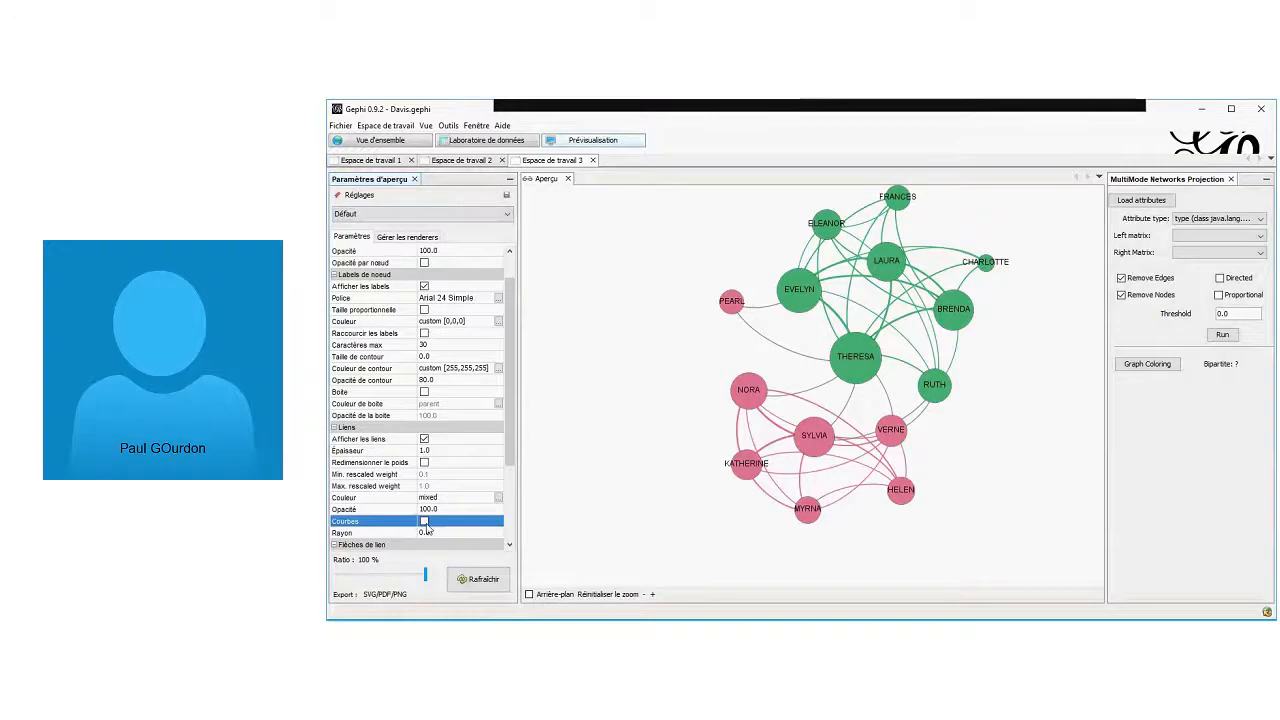
left_click(476, 580)
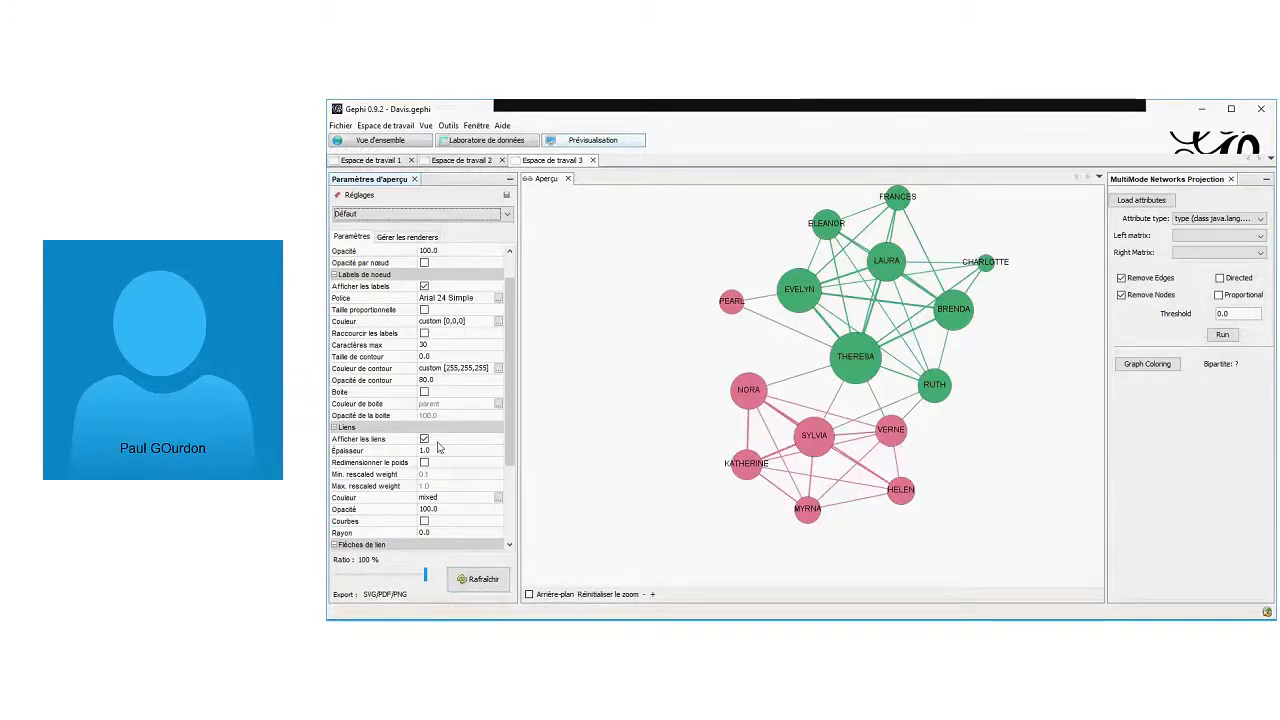
Try rescaling the edge weights in the preview, refresh the rendering, and switch the rescaling back off
left_click(424, 464)
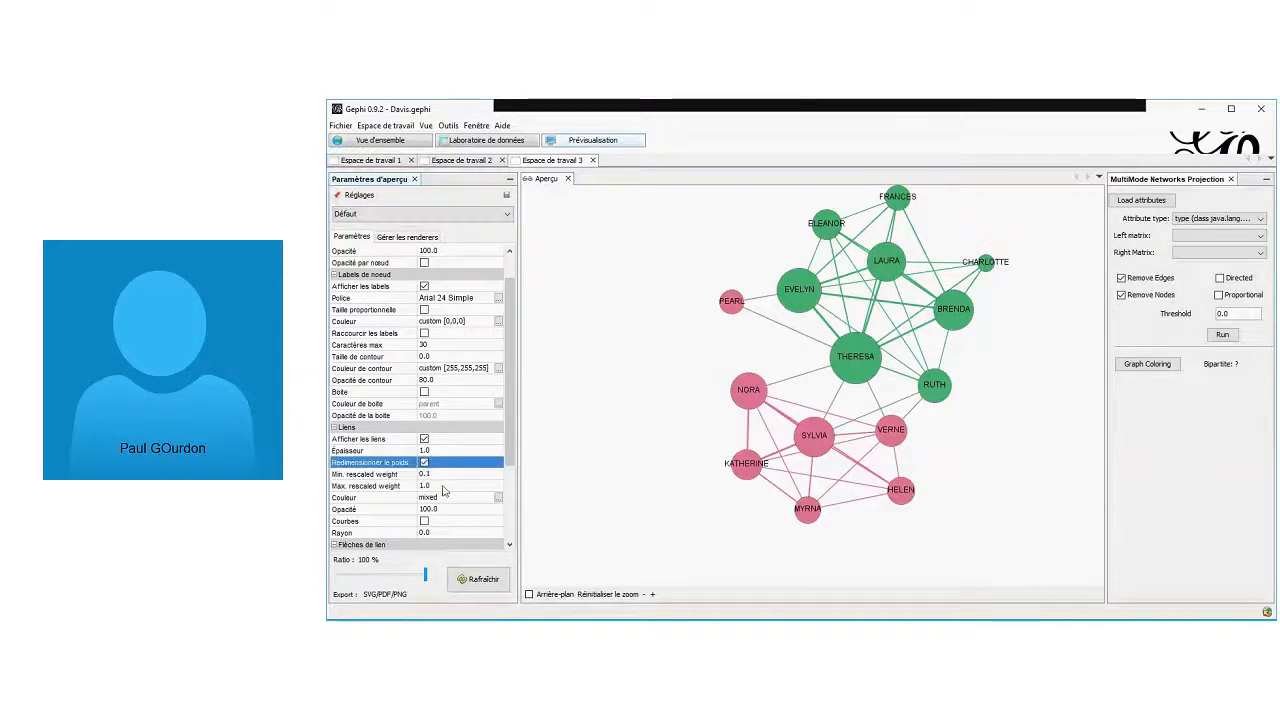
left_click(477, 580)
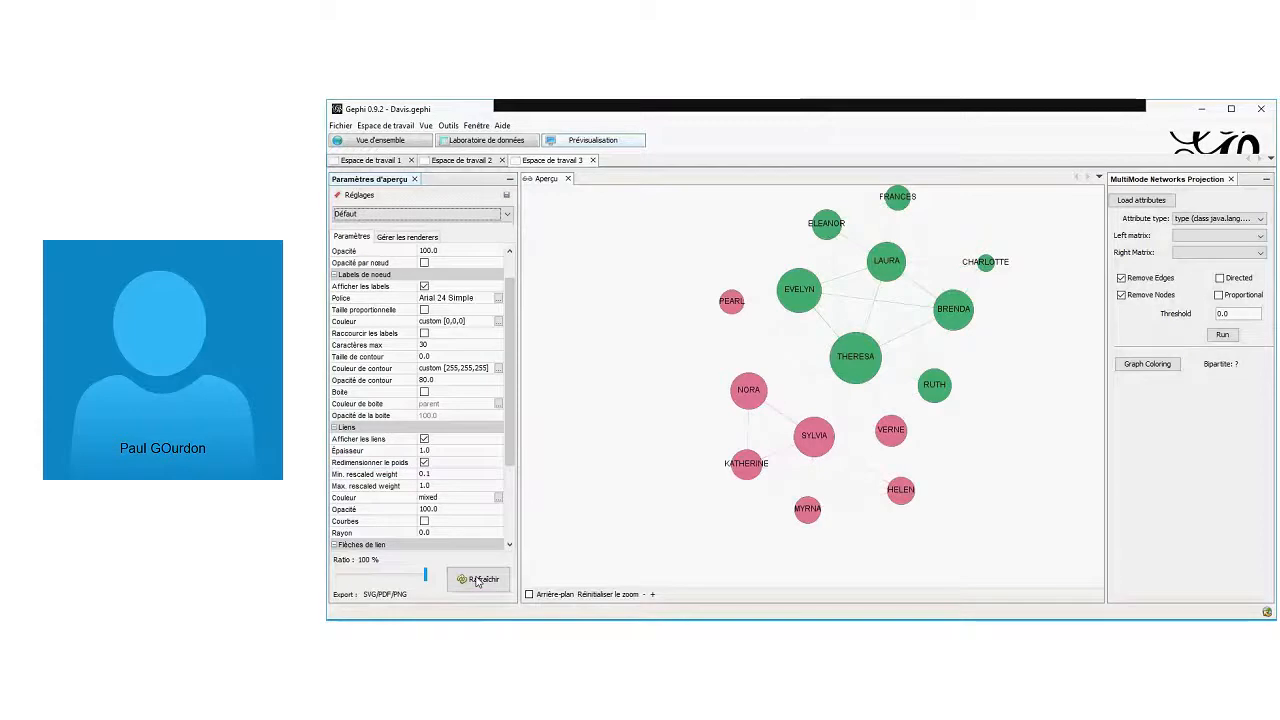
left_click(424, 462)
left_click(477, 580)
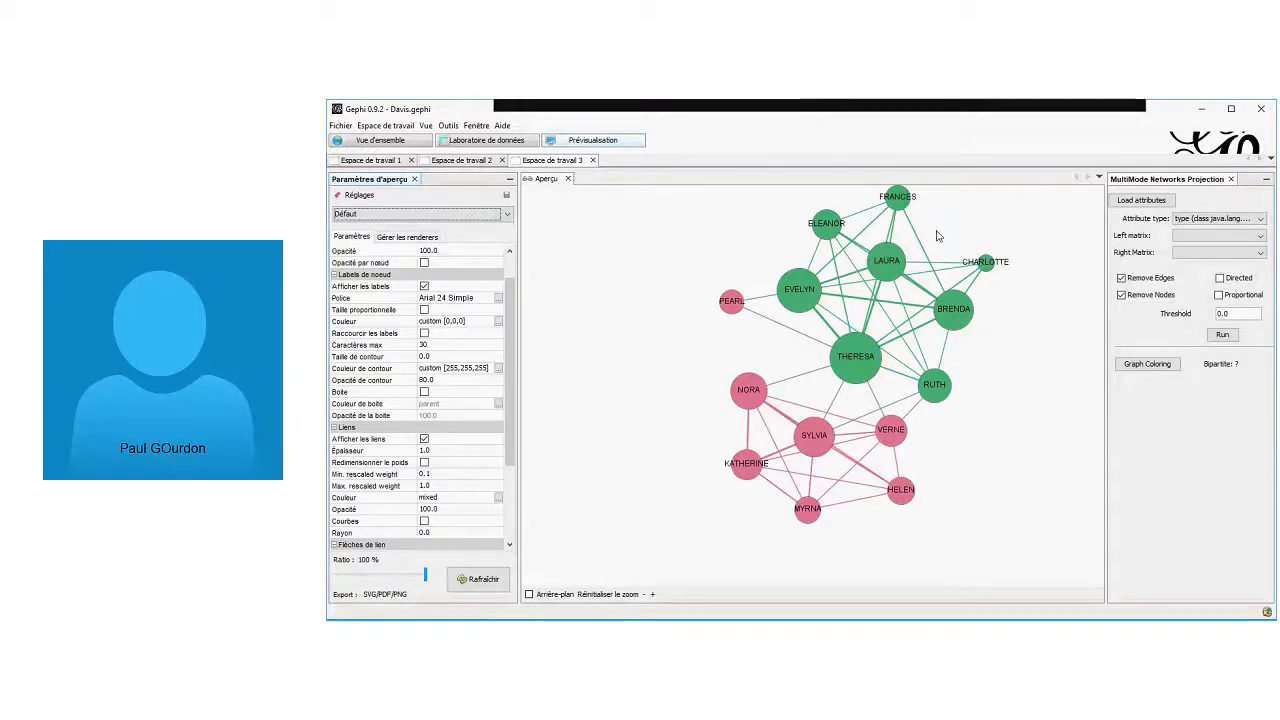
Run the modularity statistic on the overview graph with randomization, edge weights and a resolution of 1.0
left_click(390, 142)
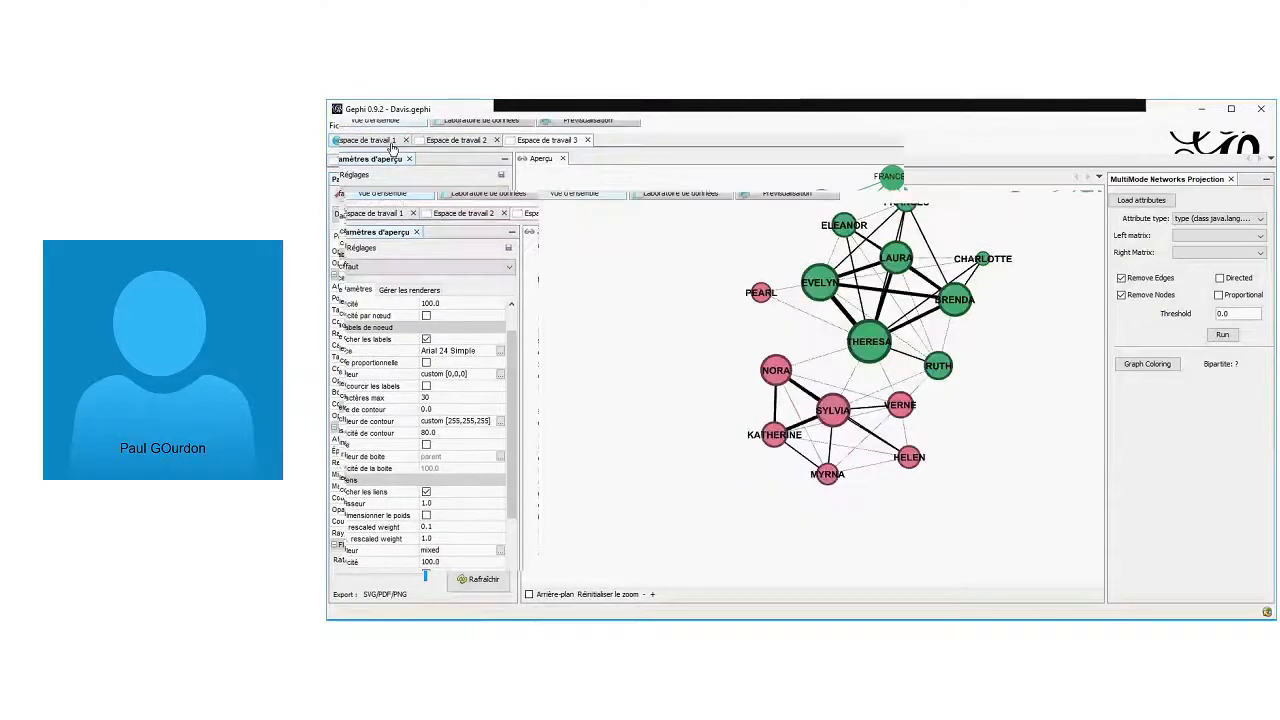
left_click(1240, 371)
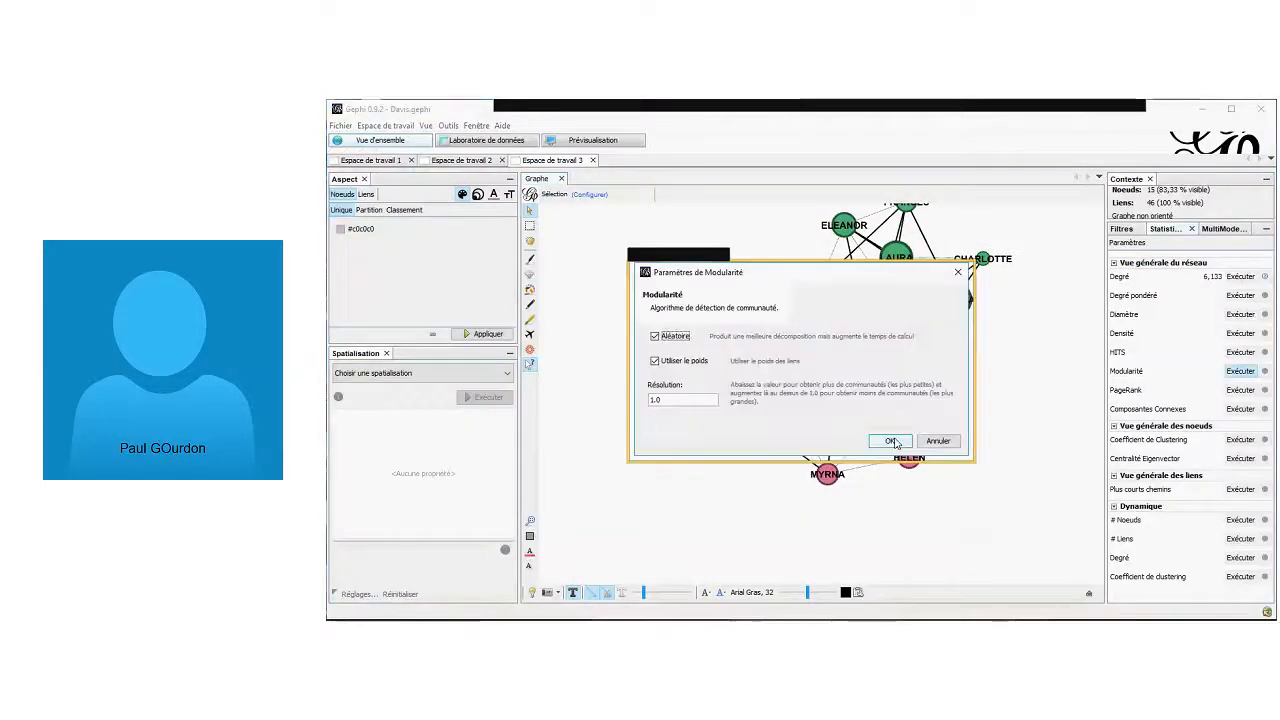
left_click(891, 441)
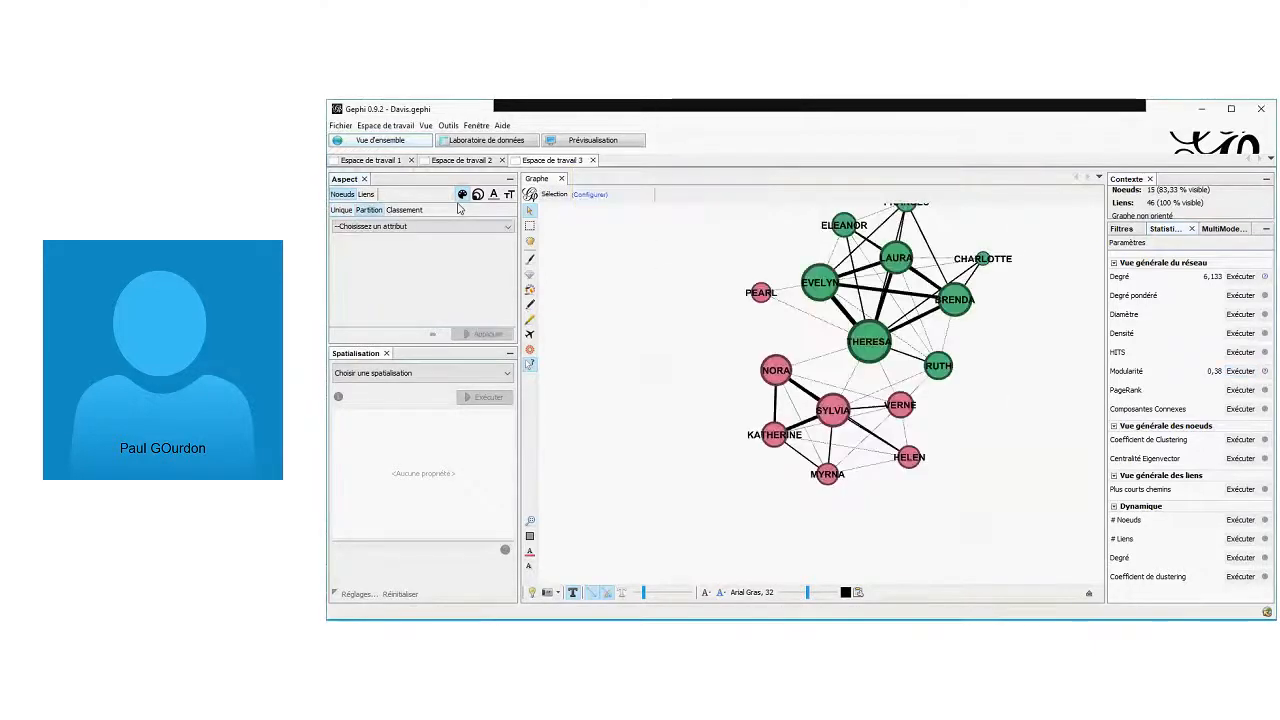
Color the nodes by the Modularity Class partition and refresh the preview with the new colors
left_click(441, 227)
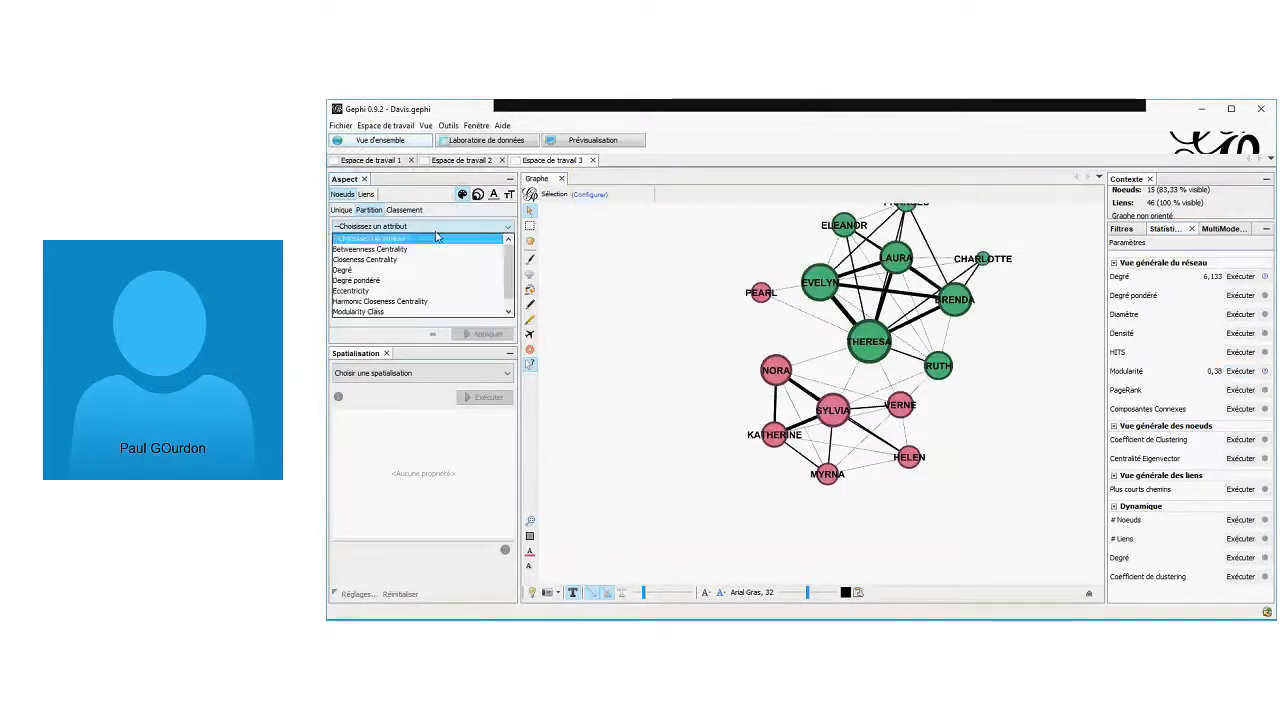
left_click(411, 312)
left_click(482, 333)
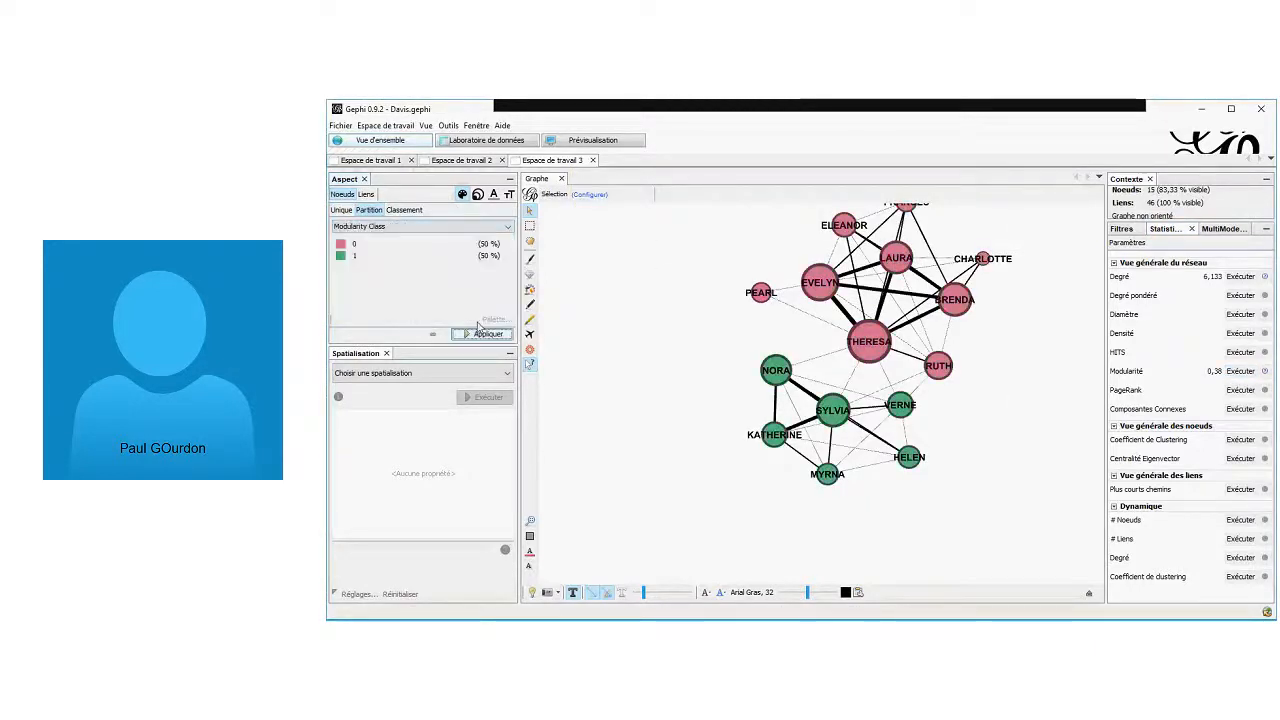
left_click(593, 140)
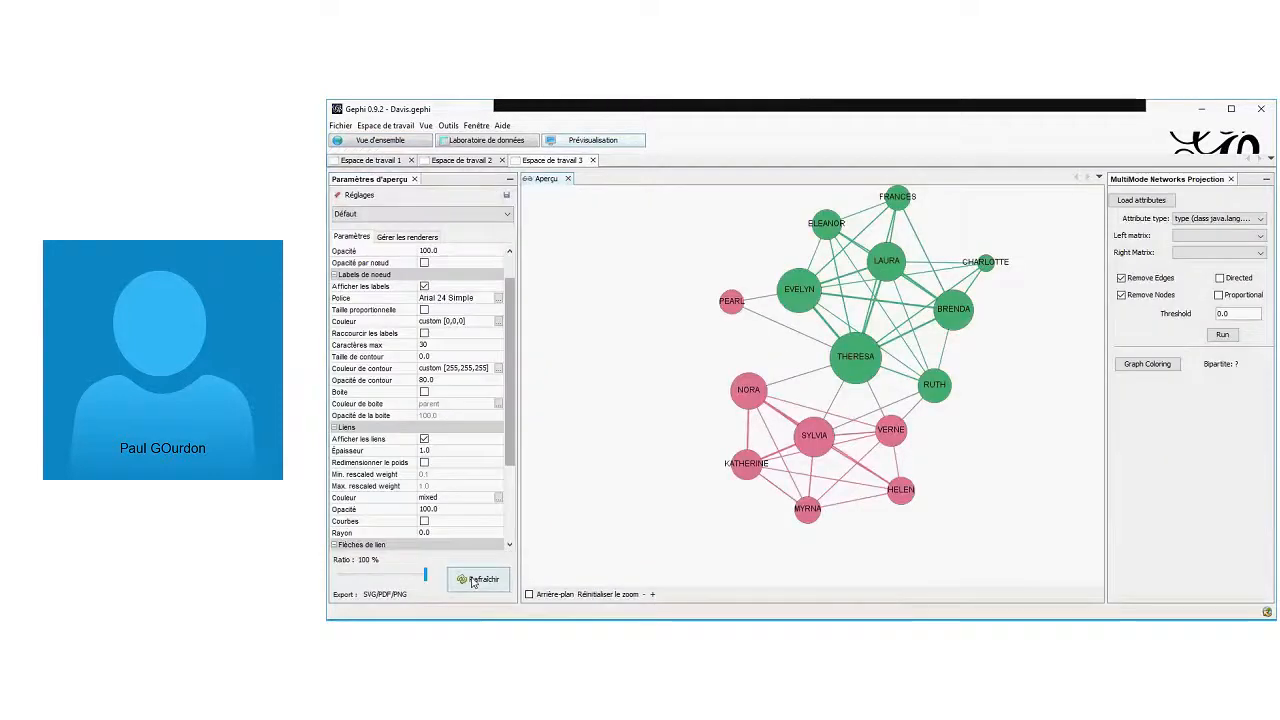
left_click(476, 580)
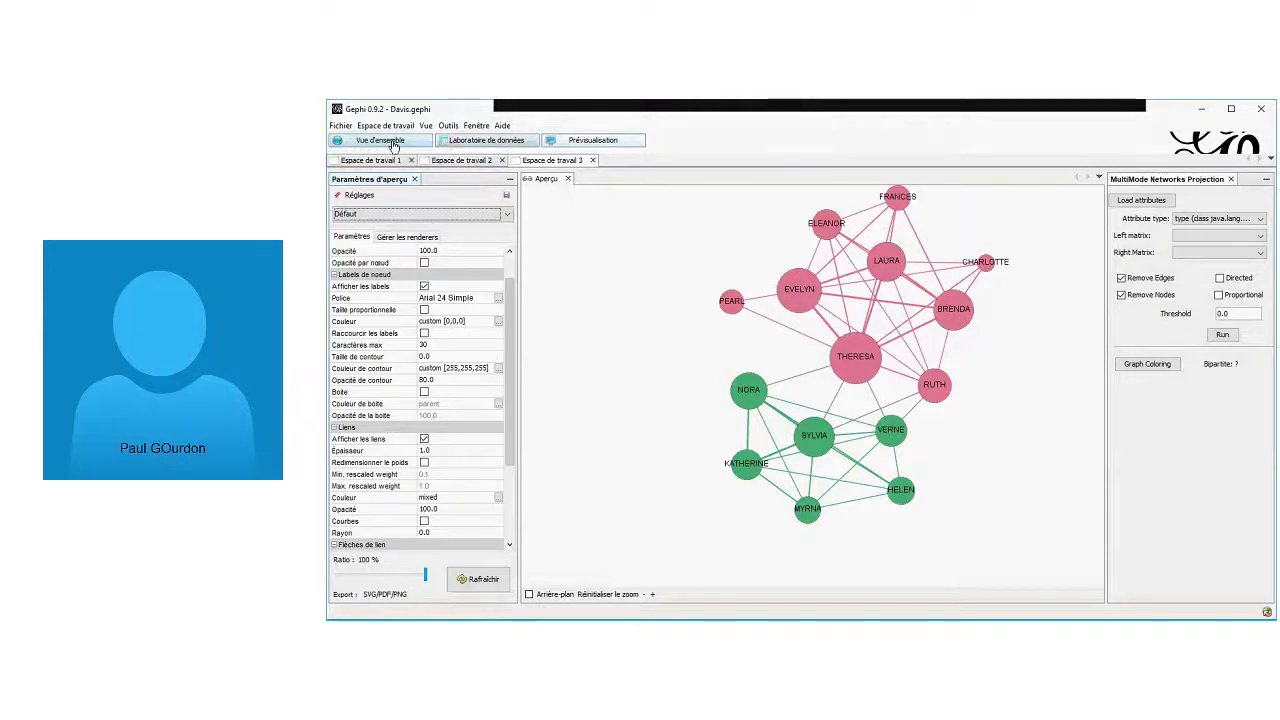
Turn off node-based edge coloring in the overview, set the preview edge color to Originale, and refresh the rendering
left_click(392, 142)
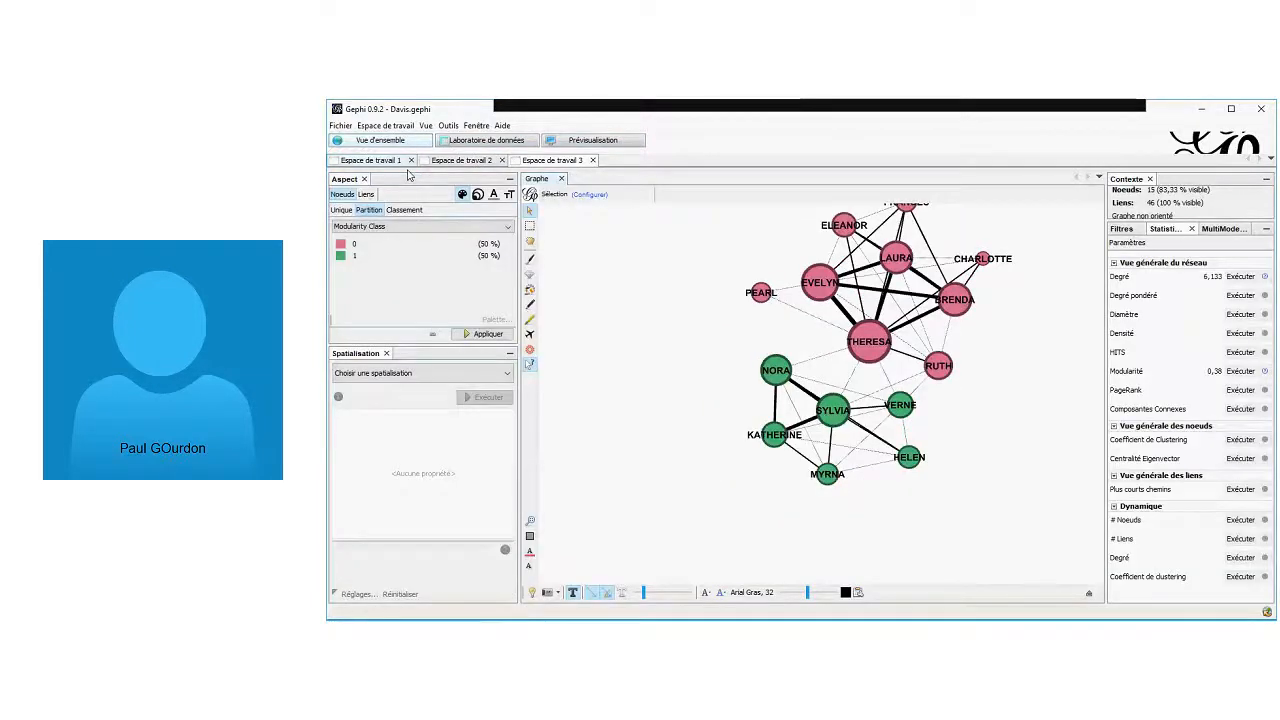
left_click(608, 594)
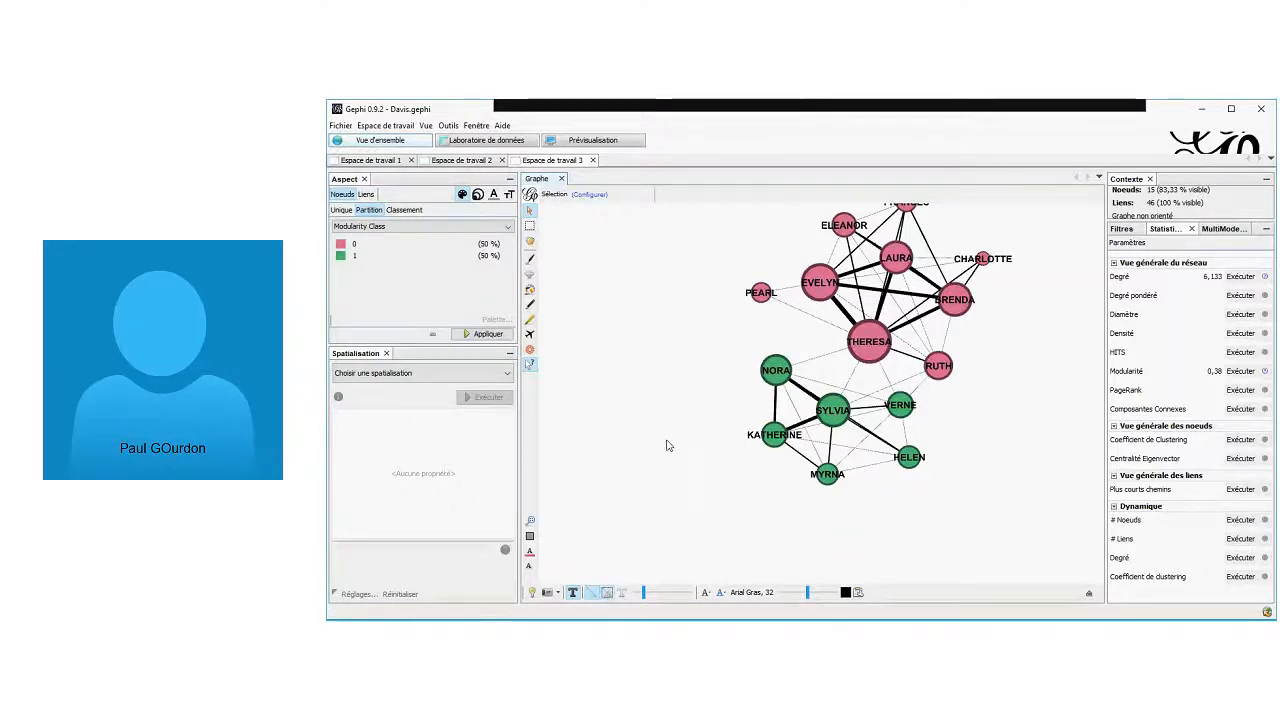
left_click(593, 140)
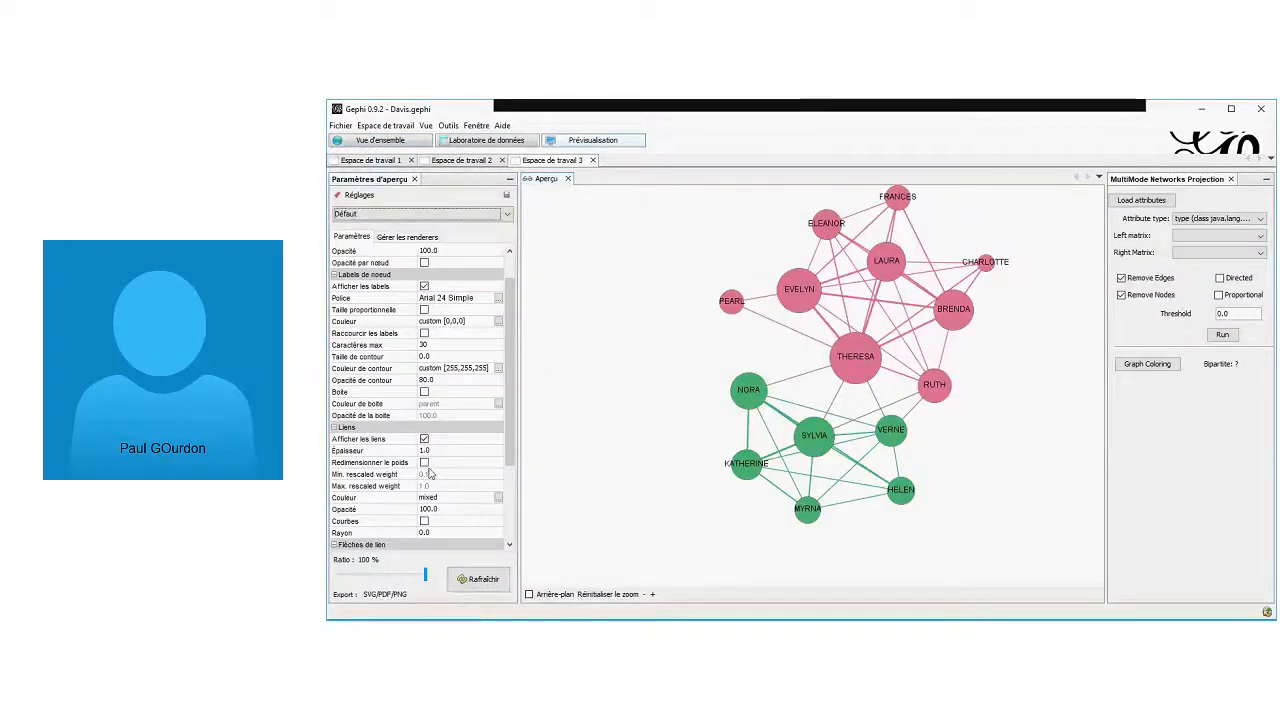
scroll(430, 474, "down", 2)
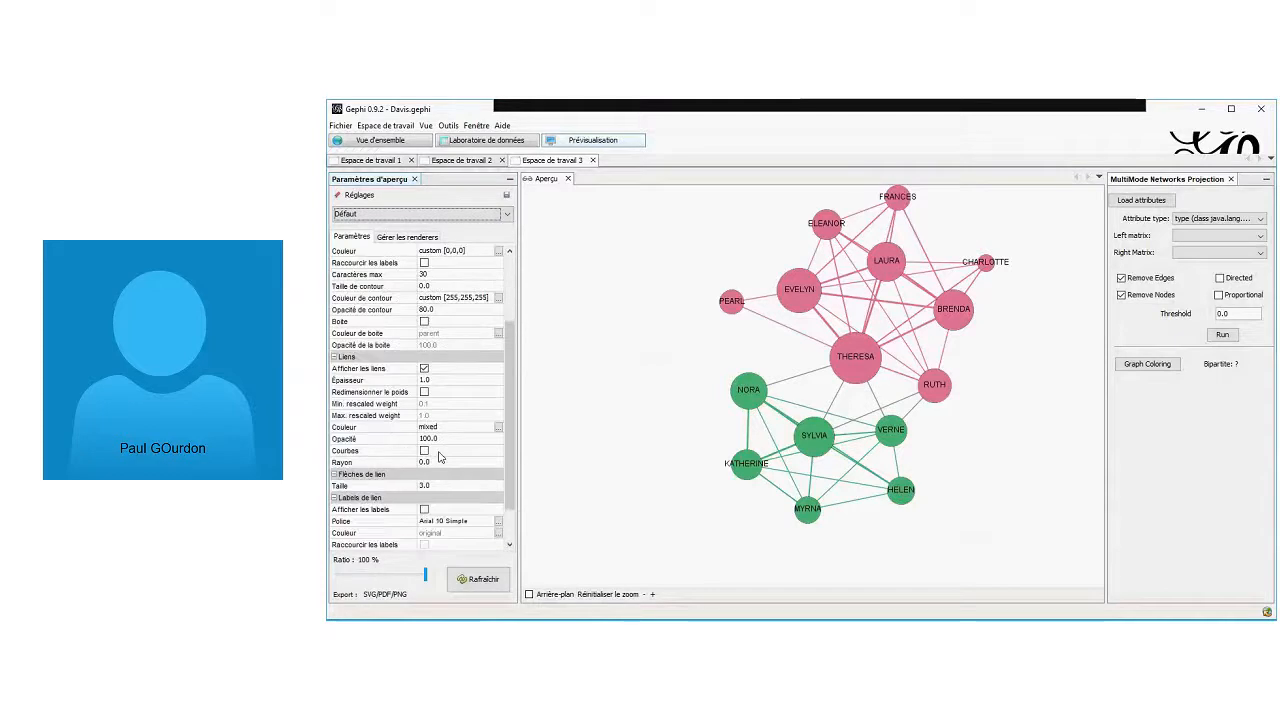
scroll(437, 457, "down", 1)
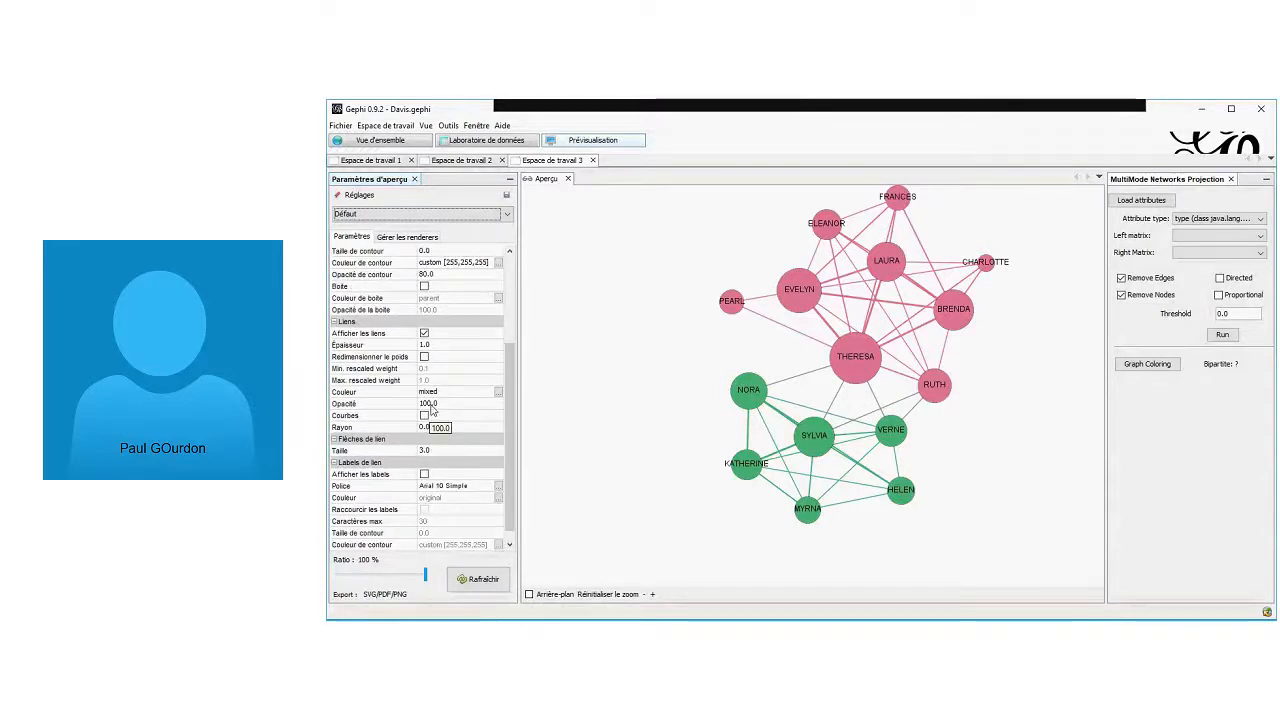
left_click(498, 397)
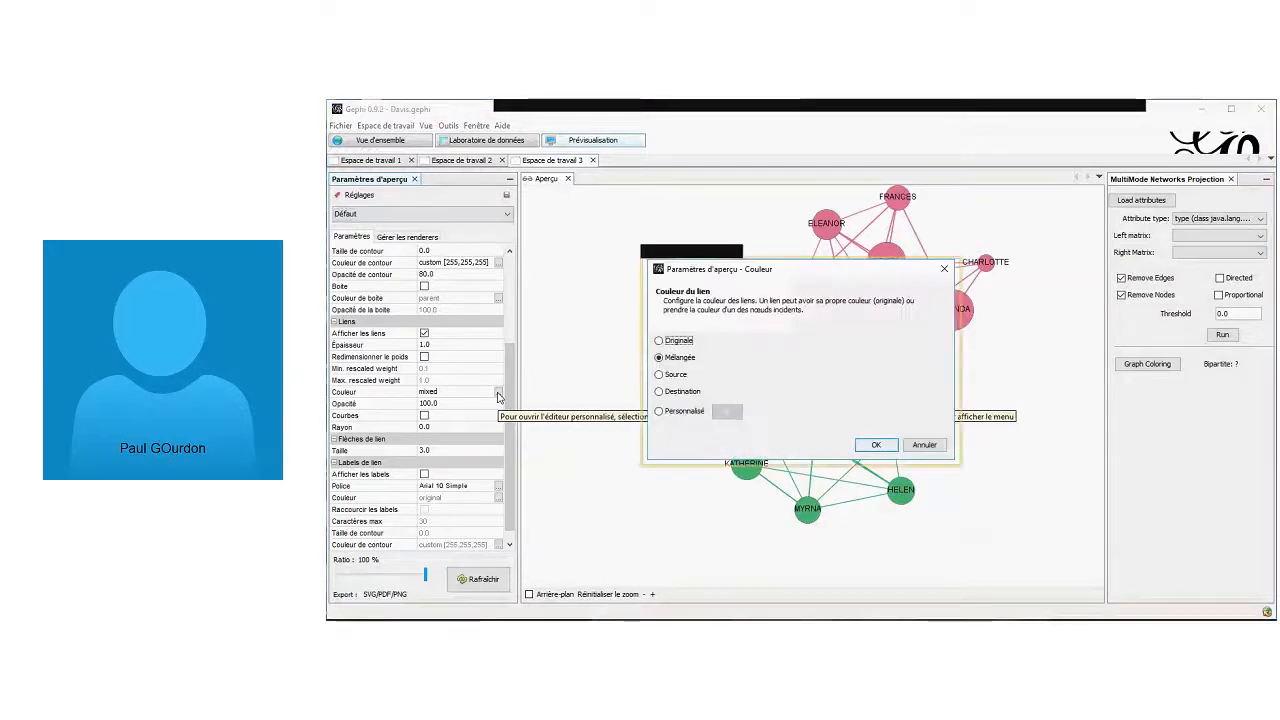
left_click(660, 341)
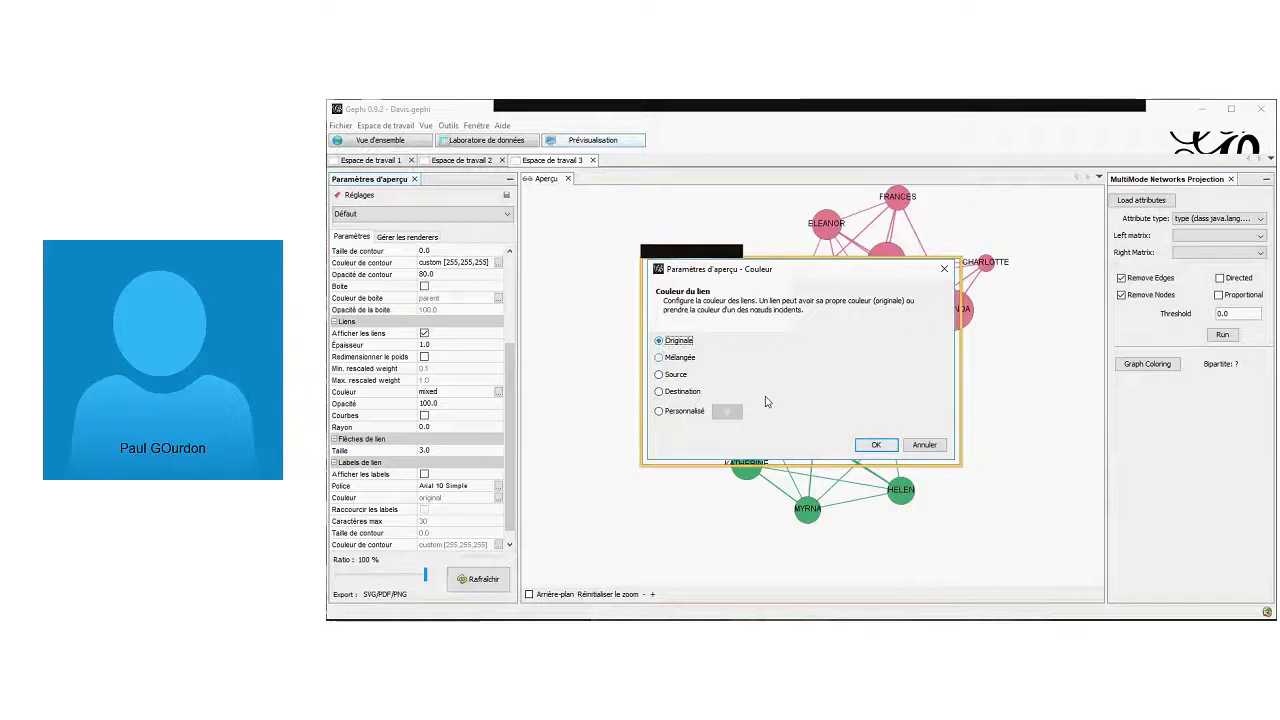
left_click(872, 446)
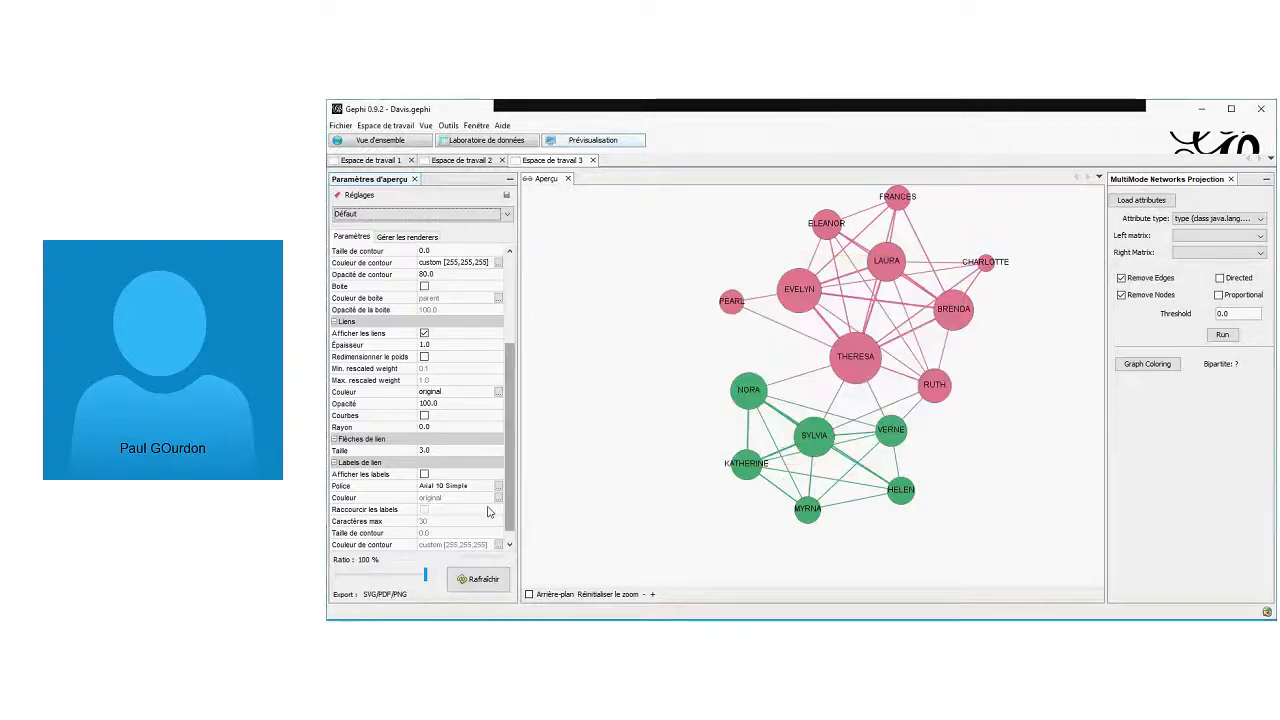
left_click(478, 580)
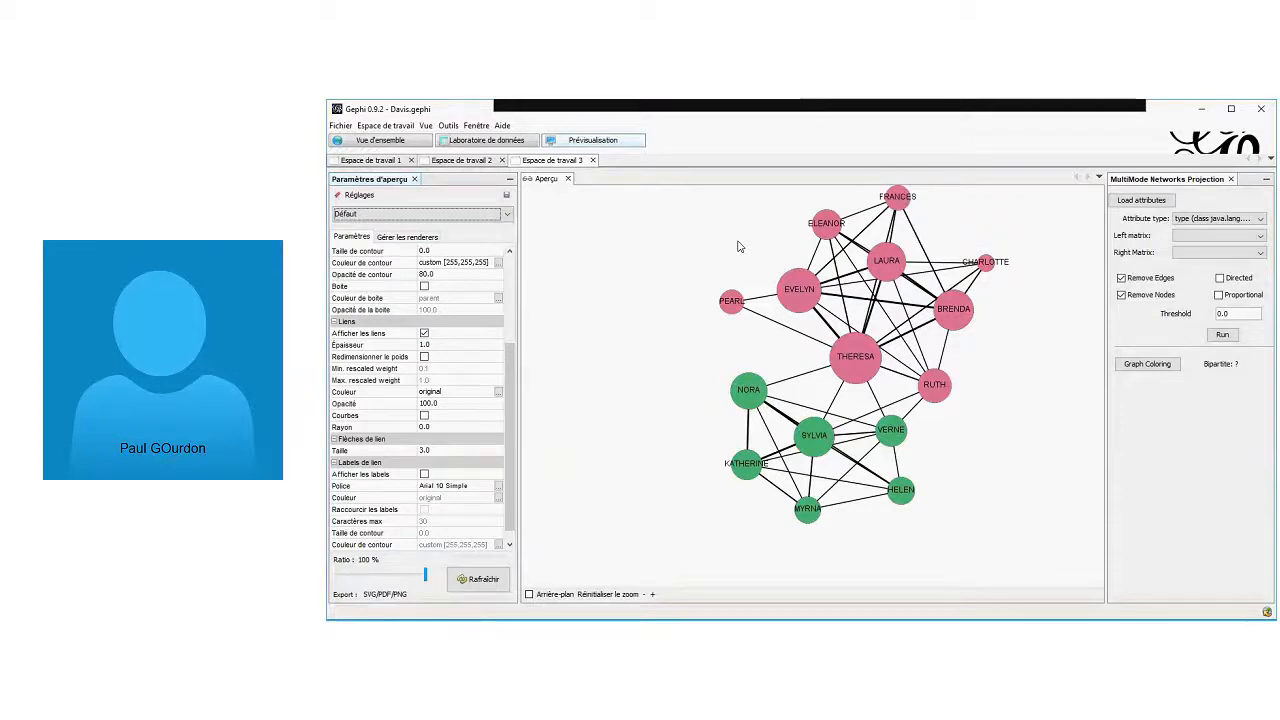
scroll(1034, 204, "down", 1)
scroll(890, 260, "up", 1)
Run the Fruchterman Reingold layout on the network in the overview with zone 10000, gravity 10 and speed 1, and stop it
left_click(375, 141)
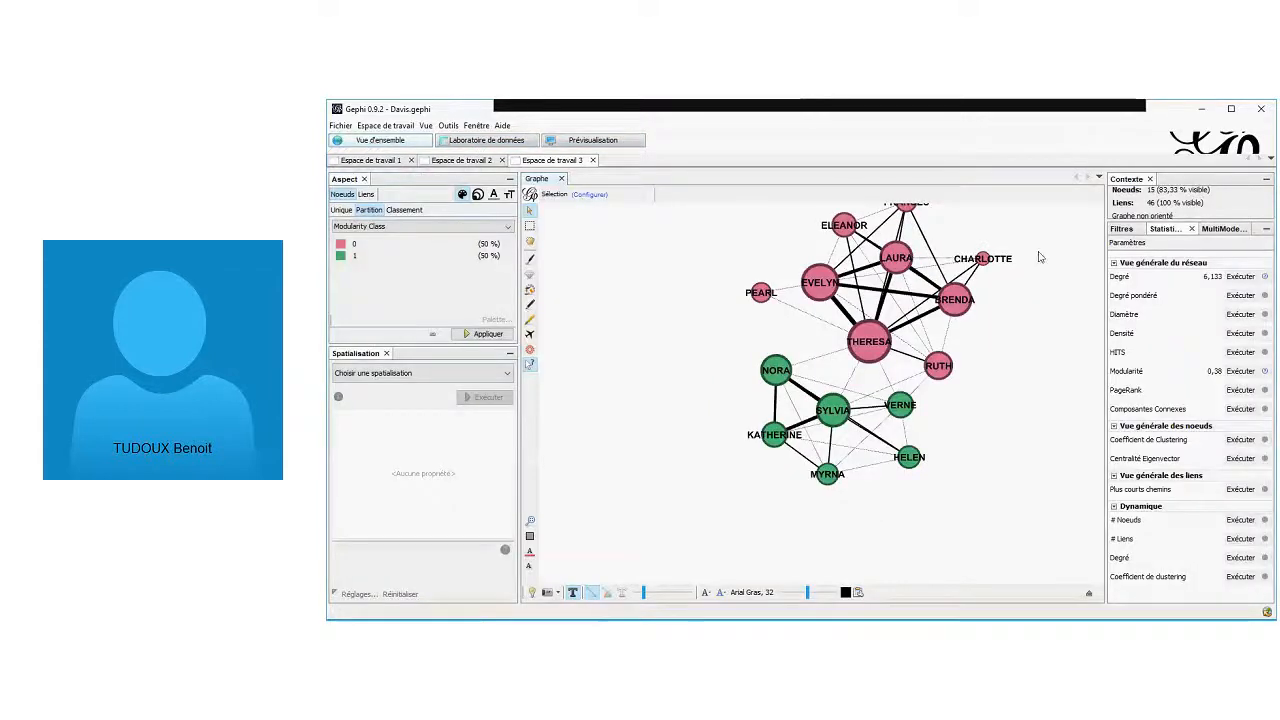
scroll(1030, 255, "up", 4)
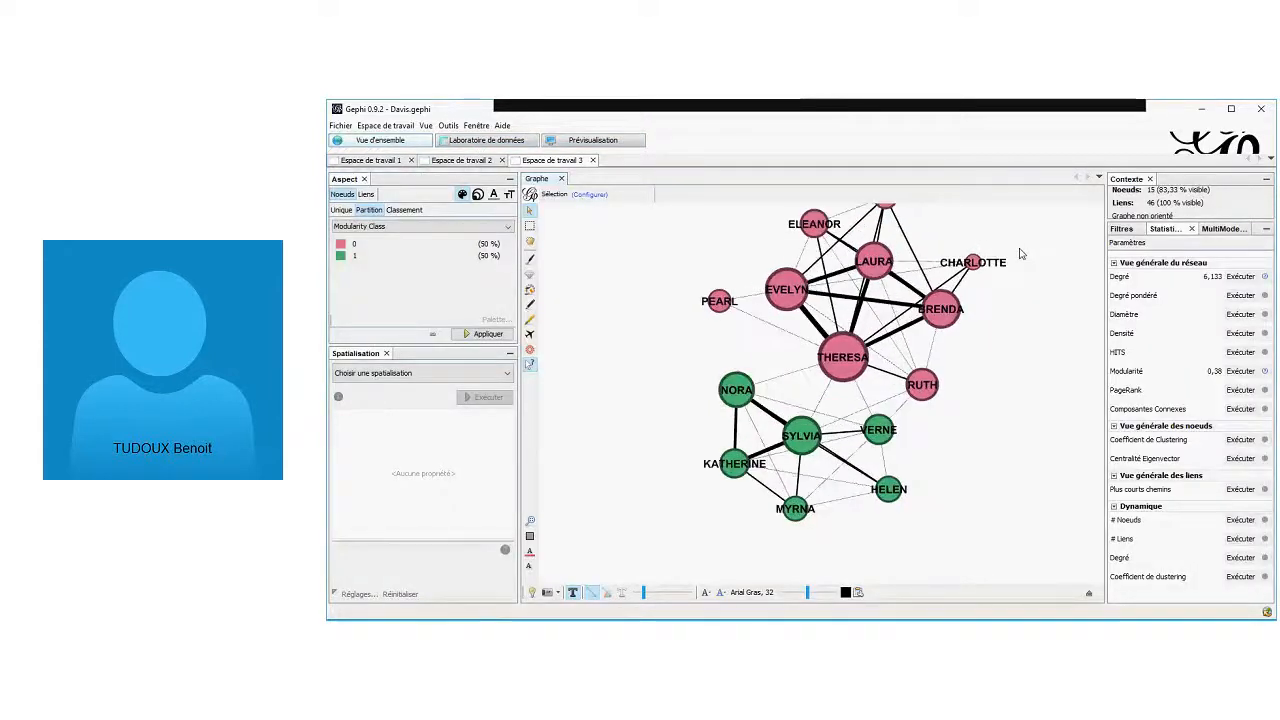
scroll(858, 312, "down", 3)
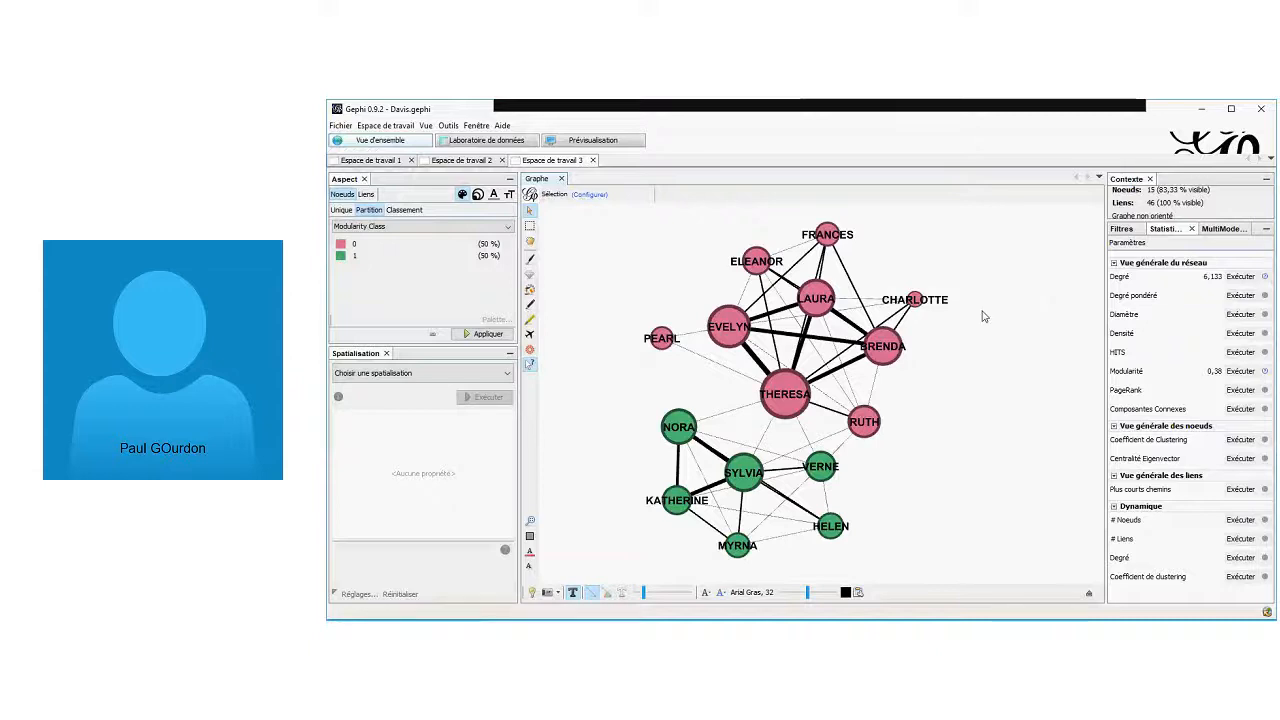
left_click(455, 373)
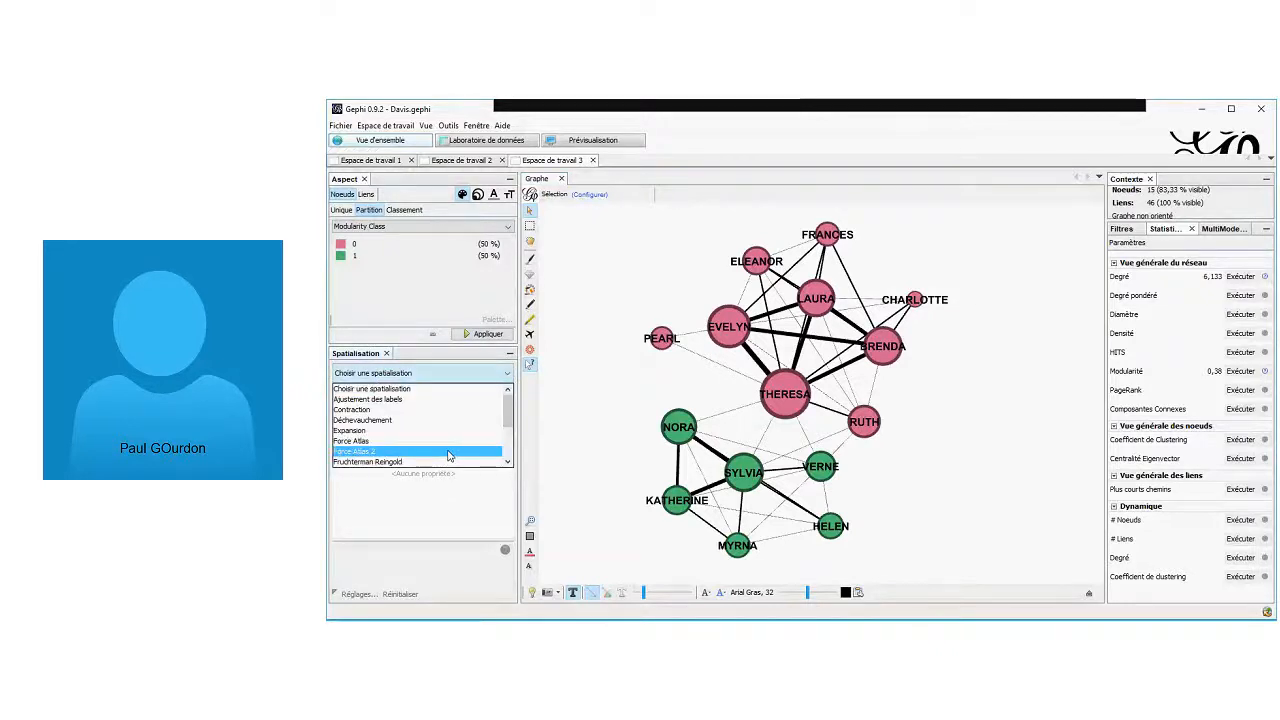
scroll(440, 445, "down", 1)
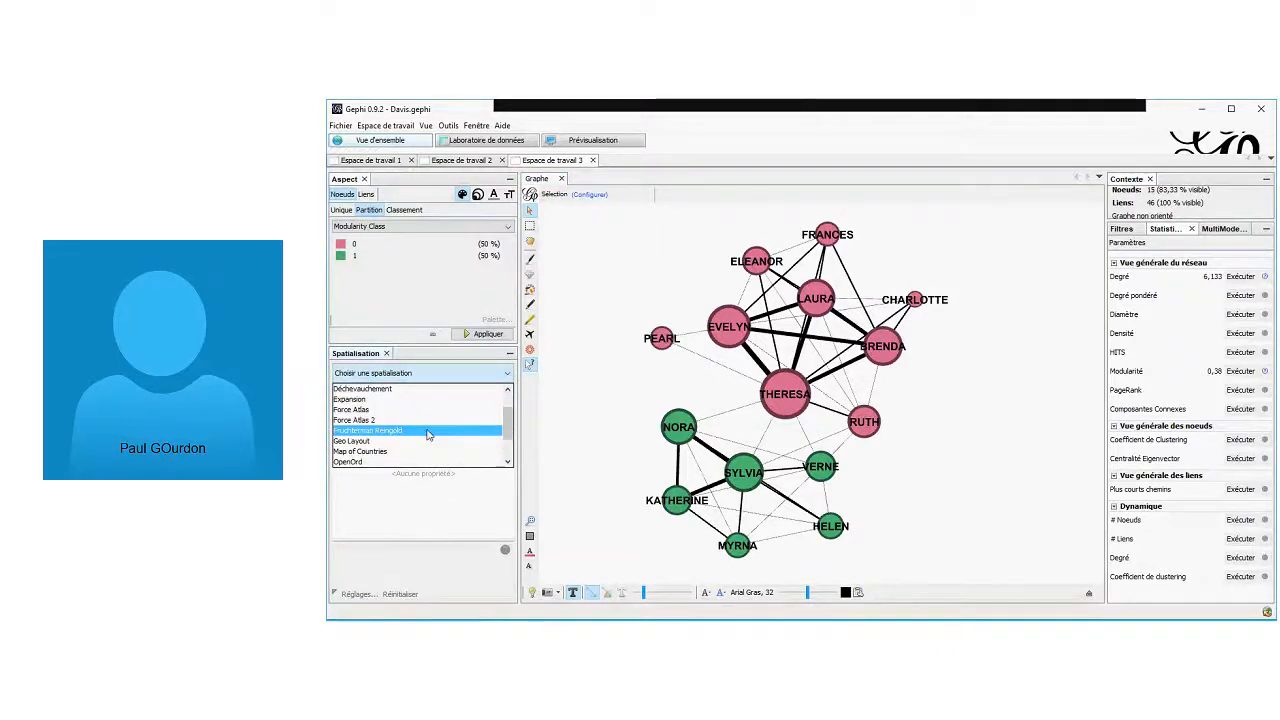
left_click(427, 431)
left_click(475, 399)
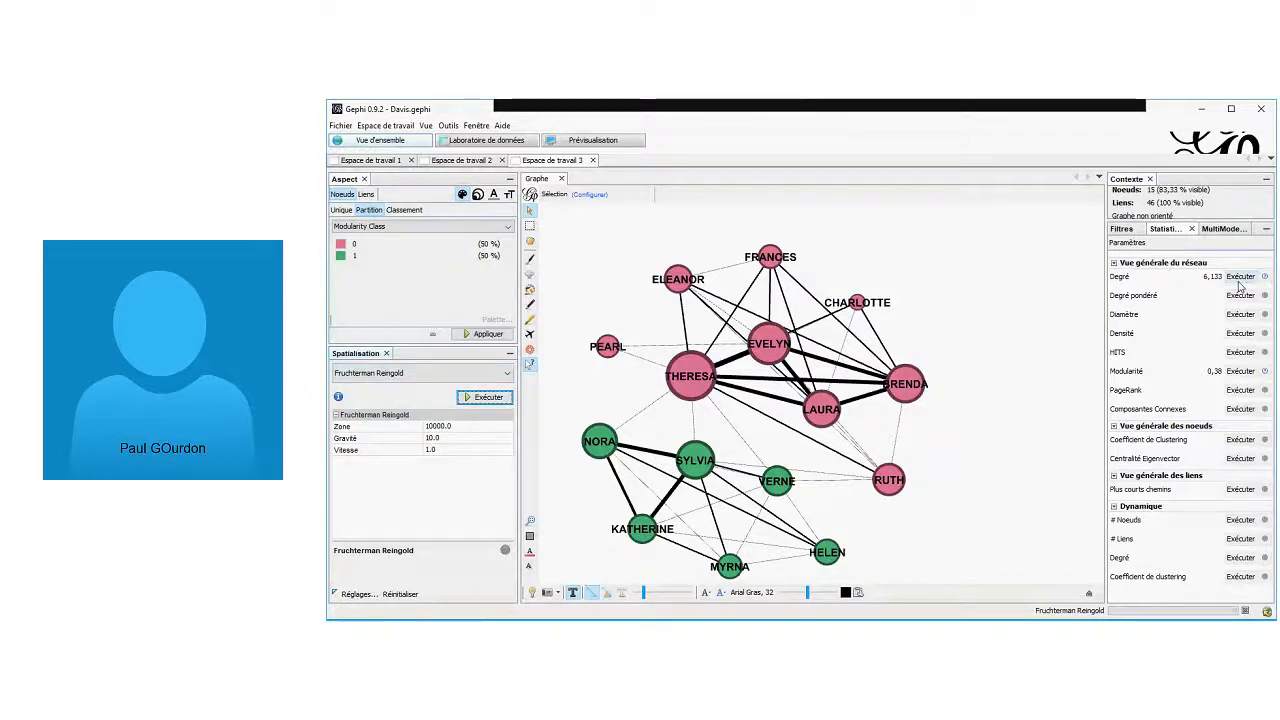
left_click(479, 400)
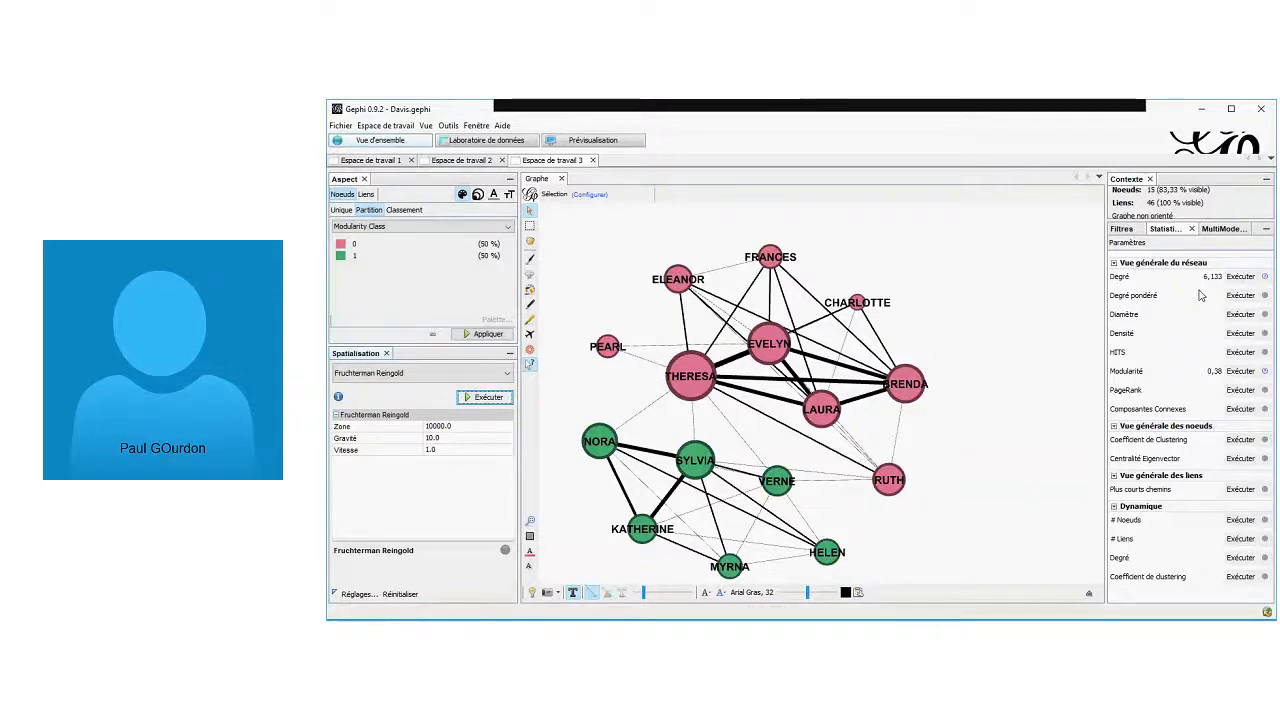
Examine the attribute and edge filters available in the filter library
left_click(1124, 229)
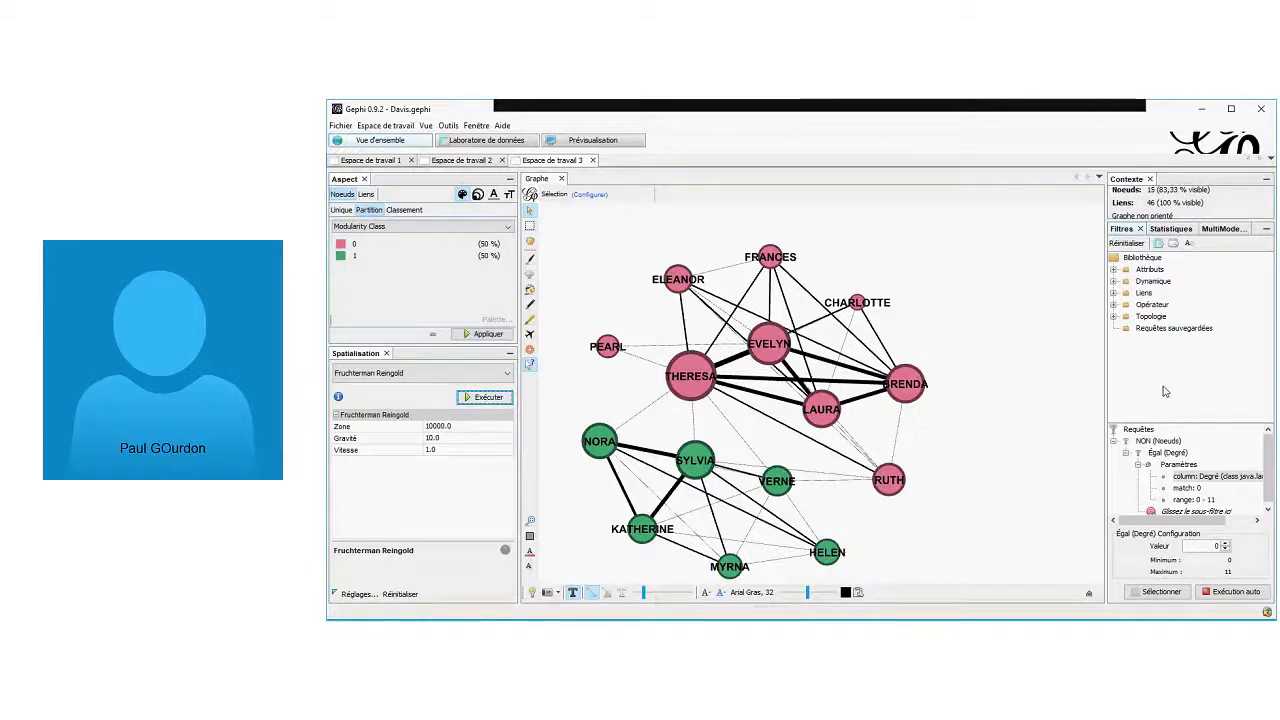
left_click(1113, 270)
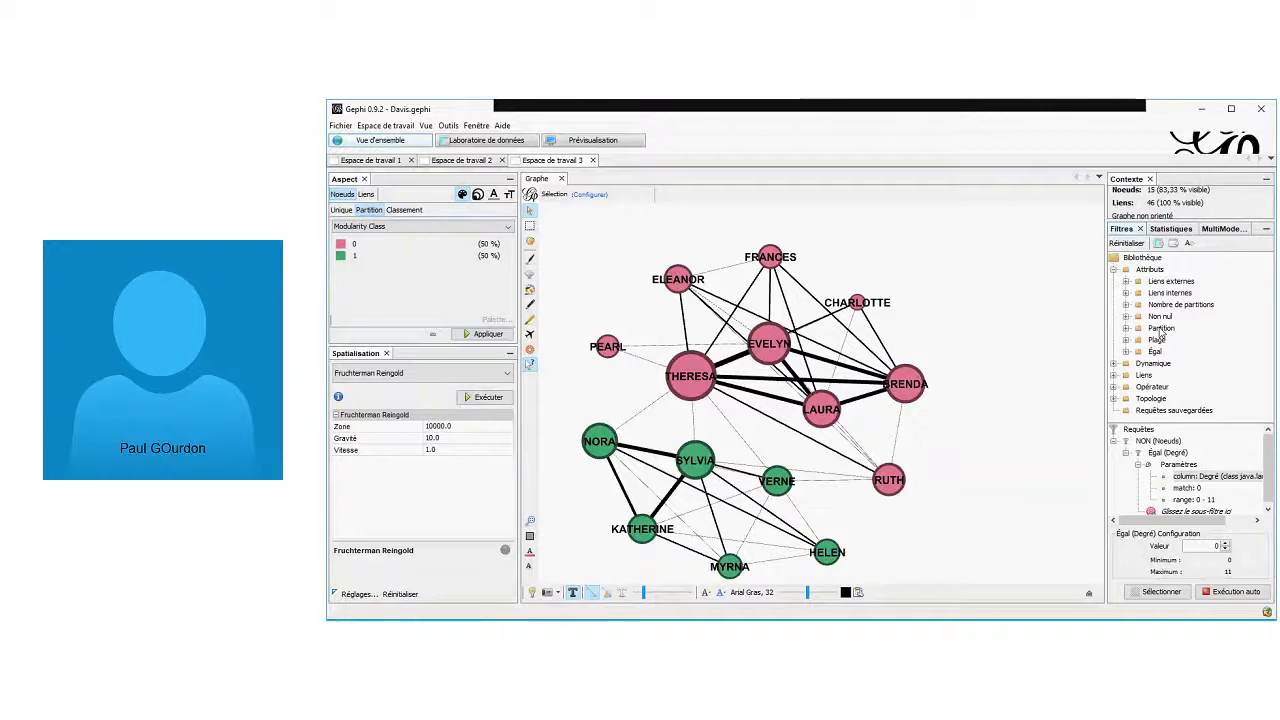
left_click(1114, 376)
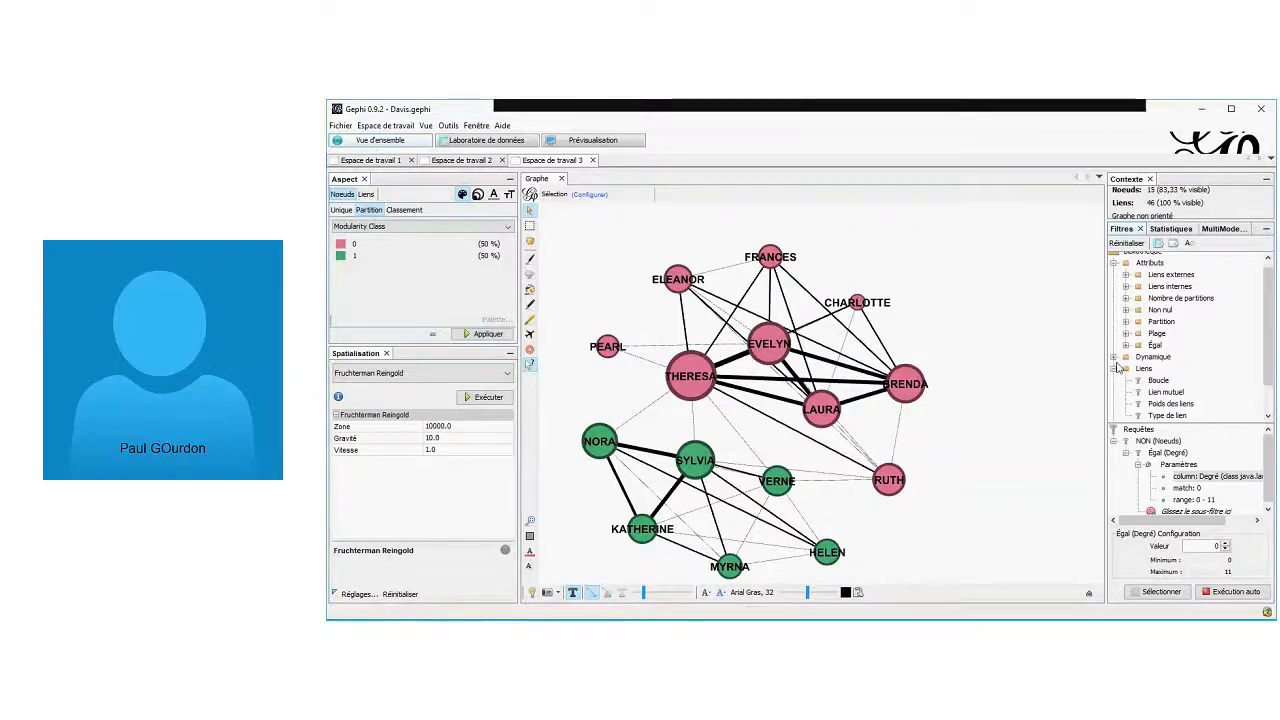
left_click(1115, 368)
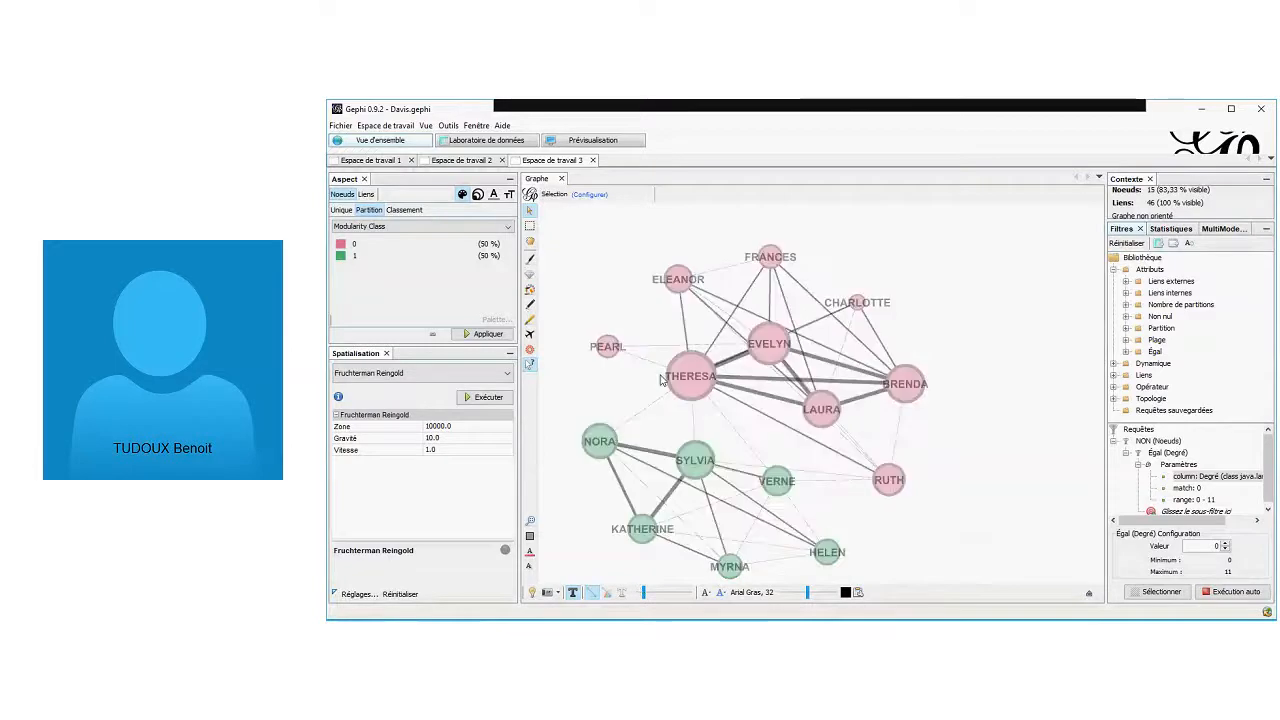
scroll(631, 411, "down", 3)
scroll(632, 415, "up", 4)
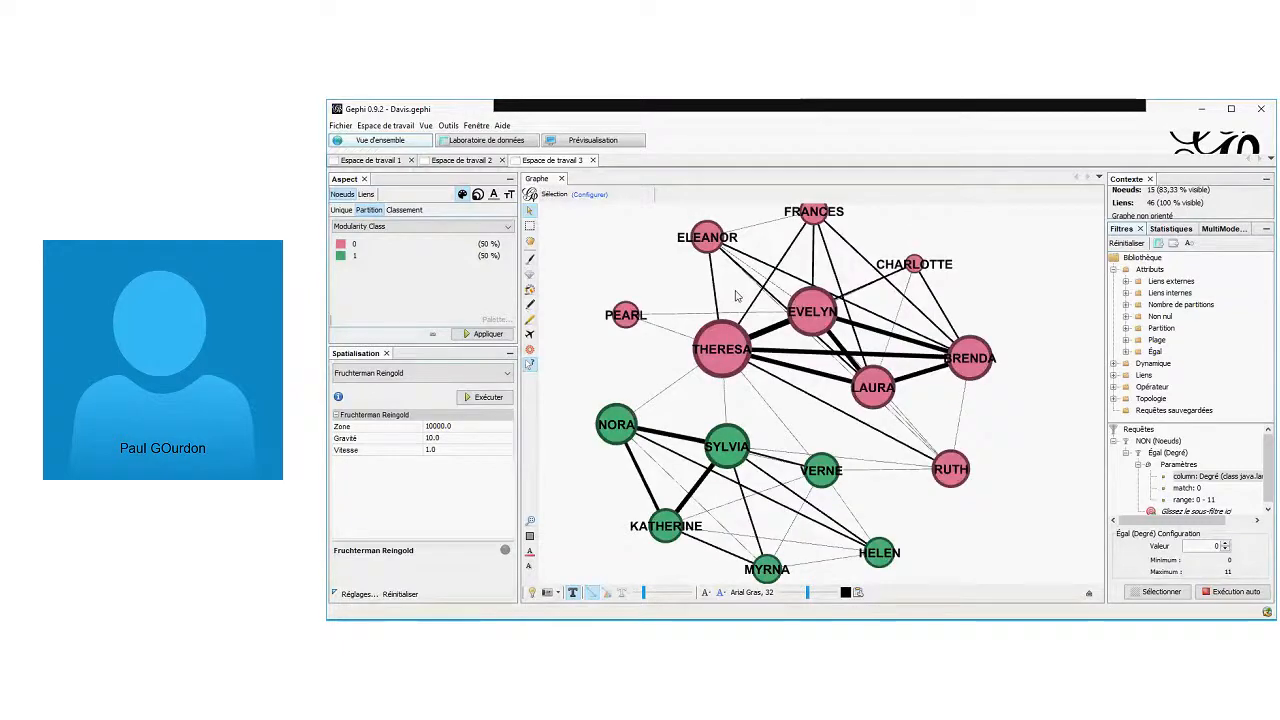
scroll(736, 296, "down", 2)
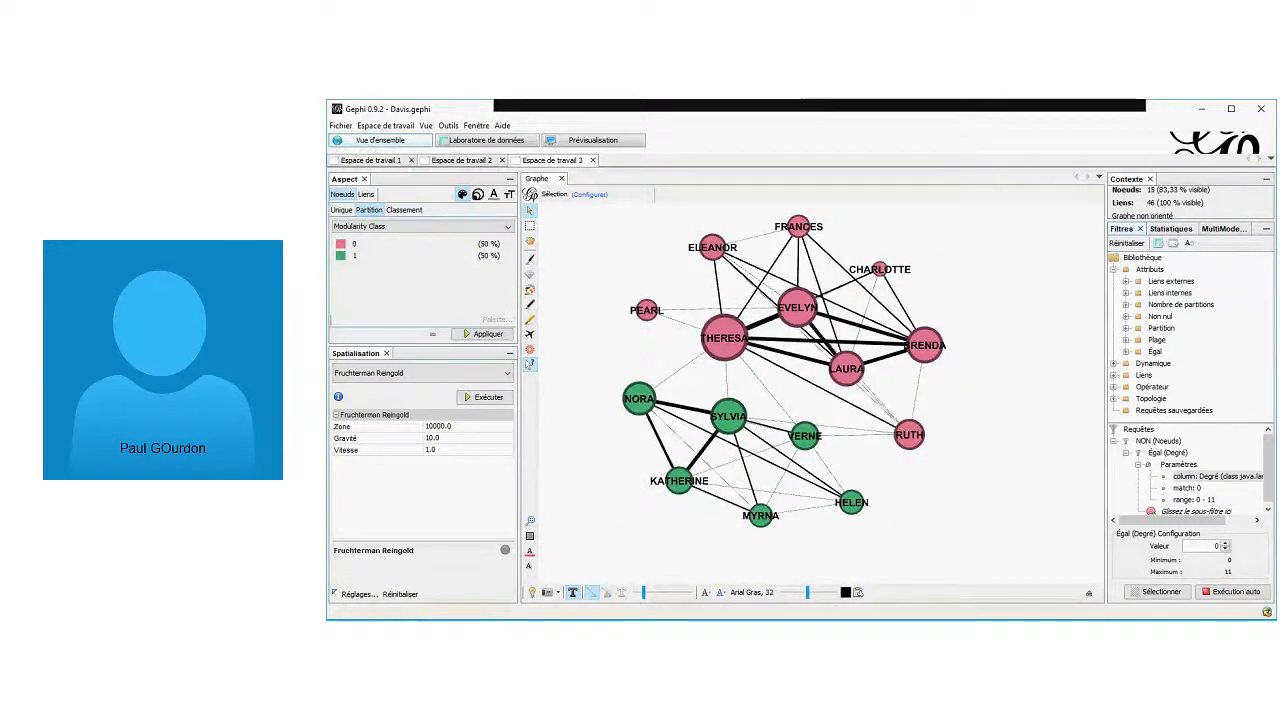
left_click(500, 376)
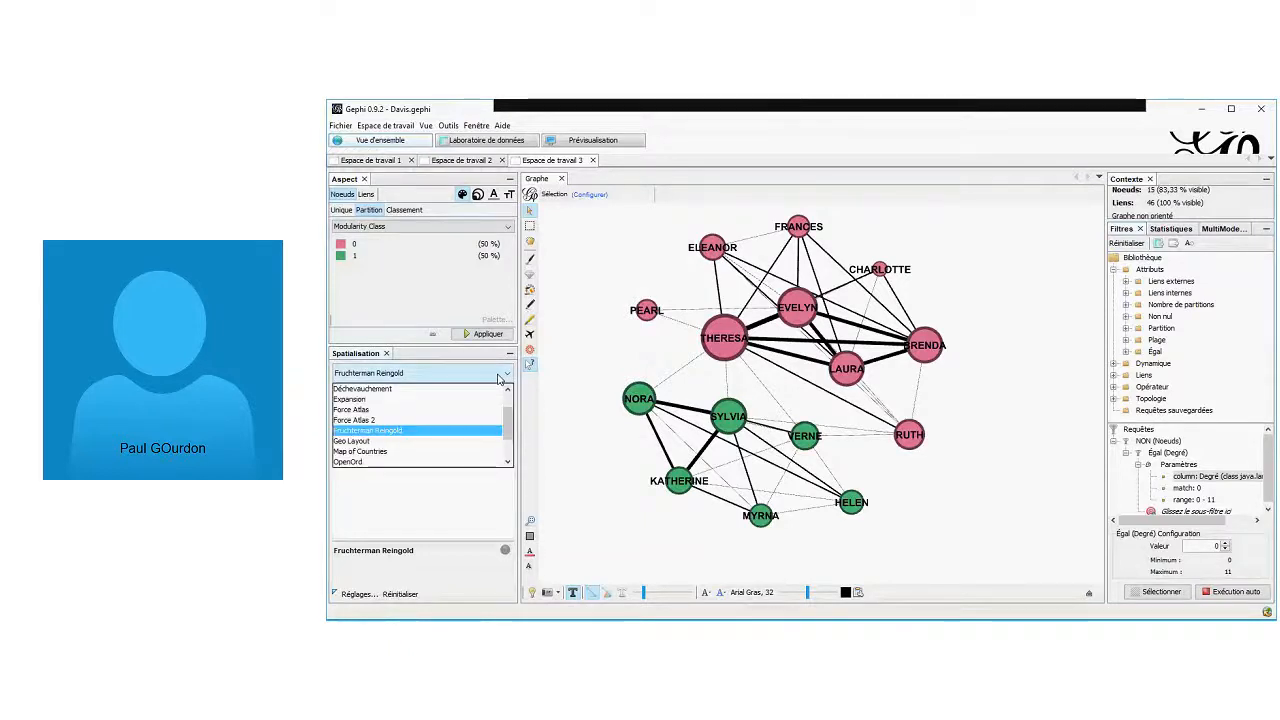
left_click(500, 376)
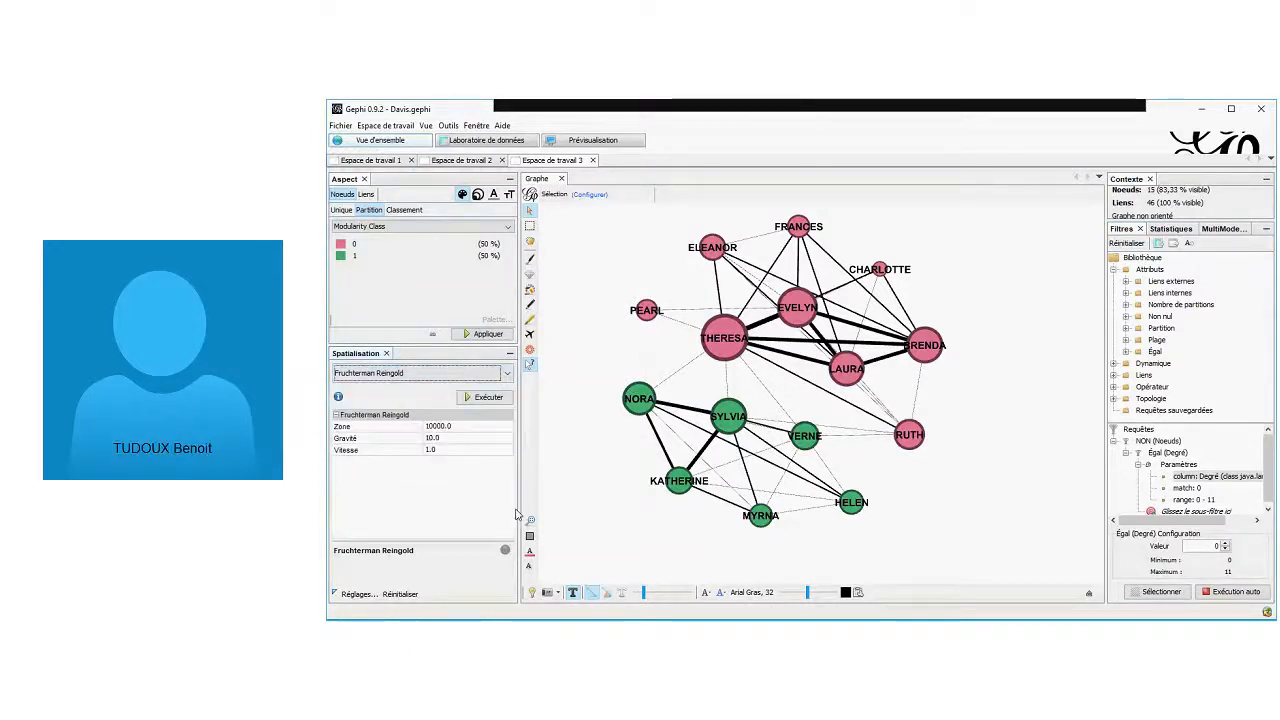
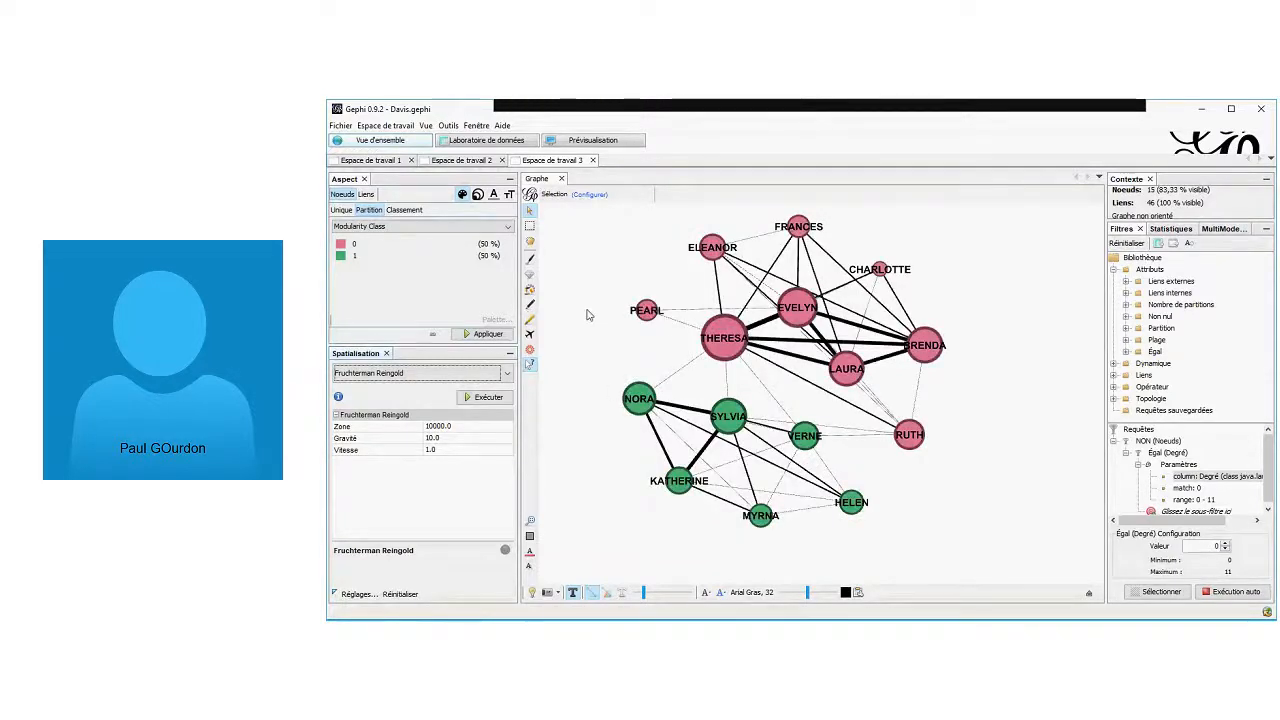
Apply the single color #c0c0c0 to all nodes
left_click(341, 210)
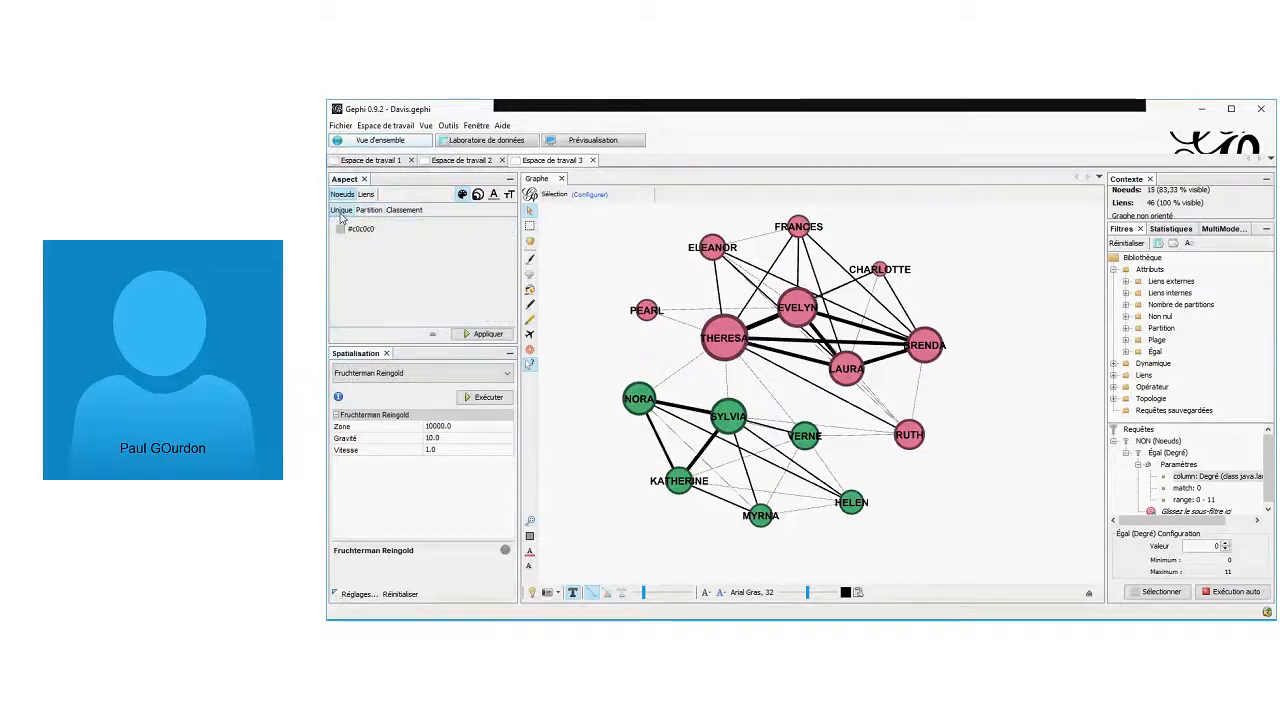
left_click(483, 335)
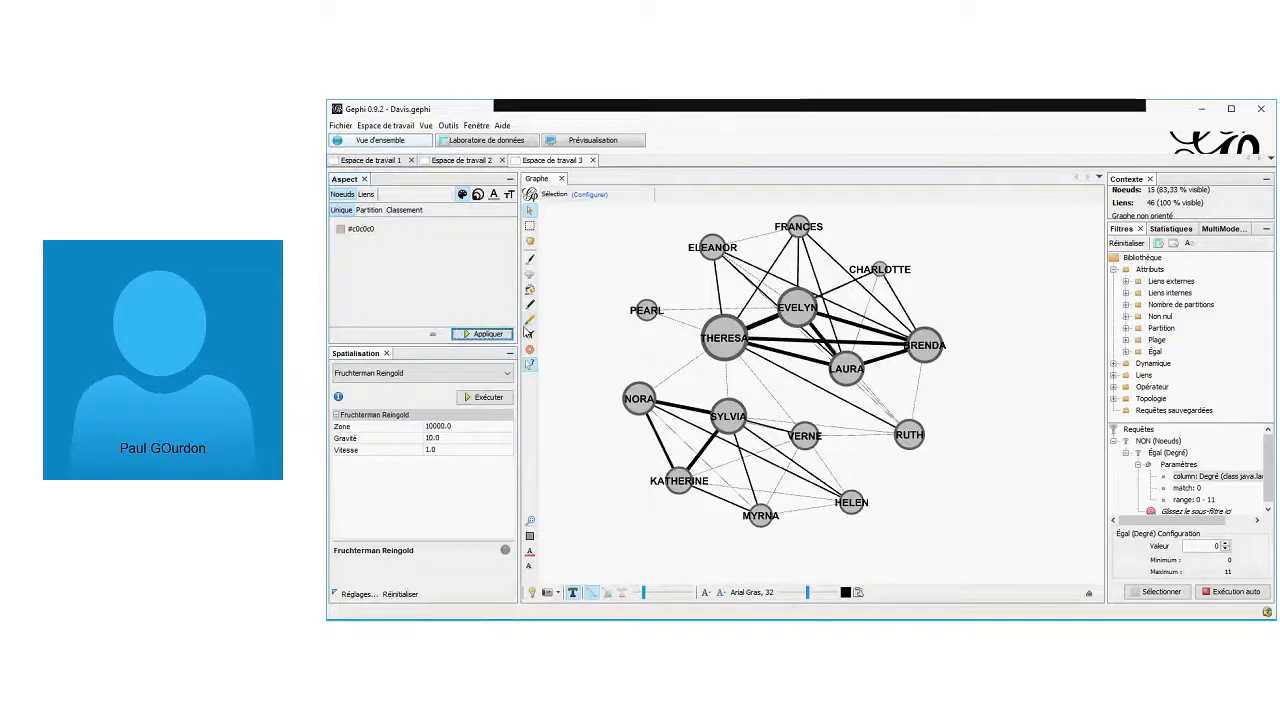
Choose Force Atlas as the layout algorithm without running it
left_click(504, 377)
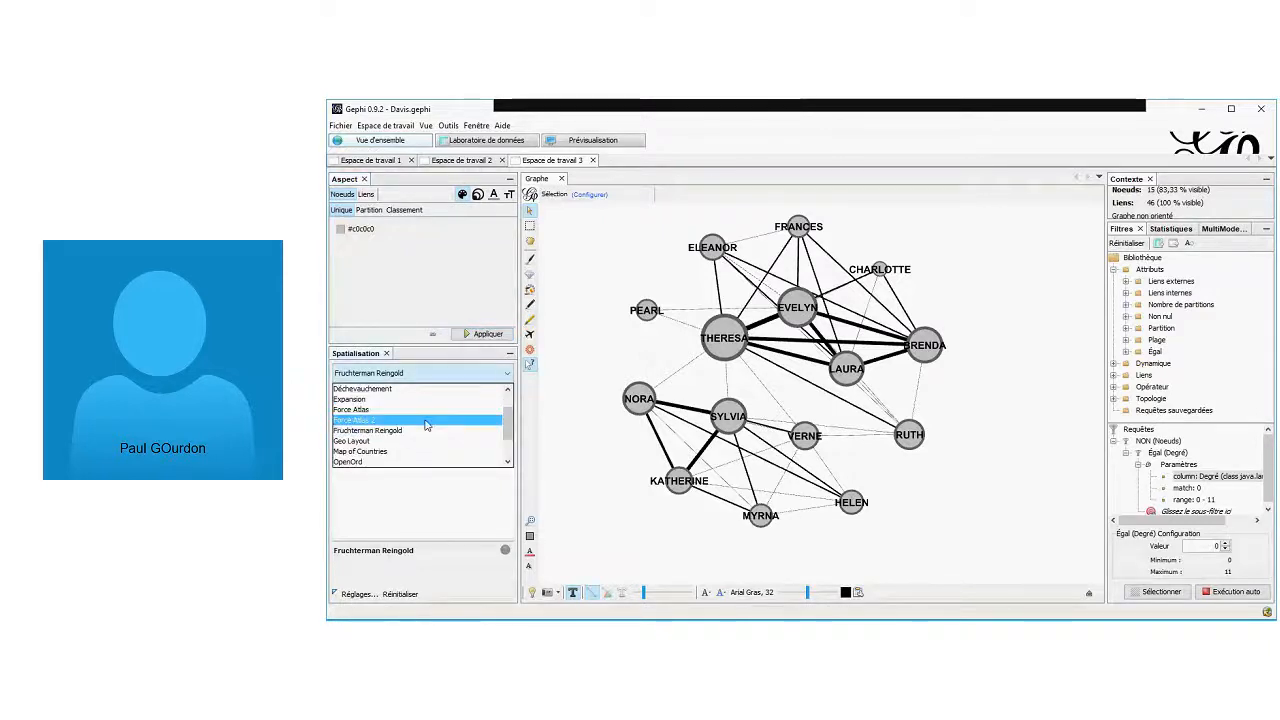
scroll(430, 415, "down", 1)
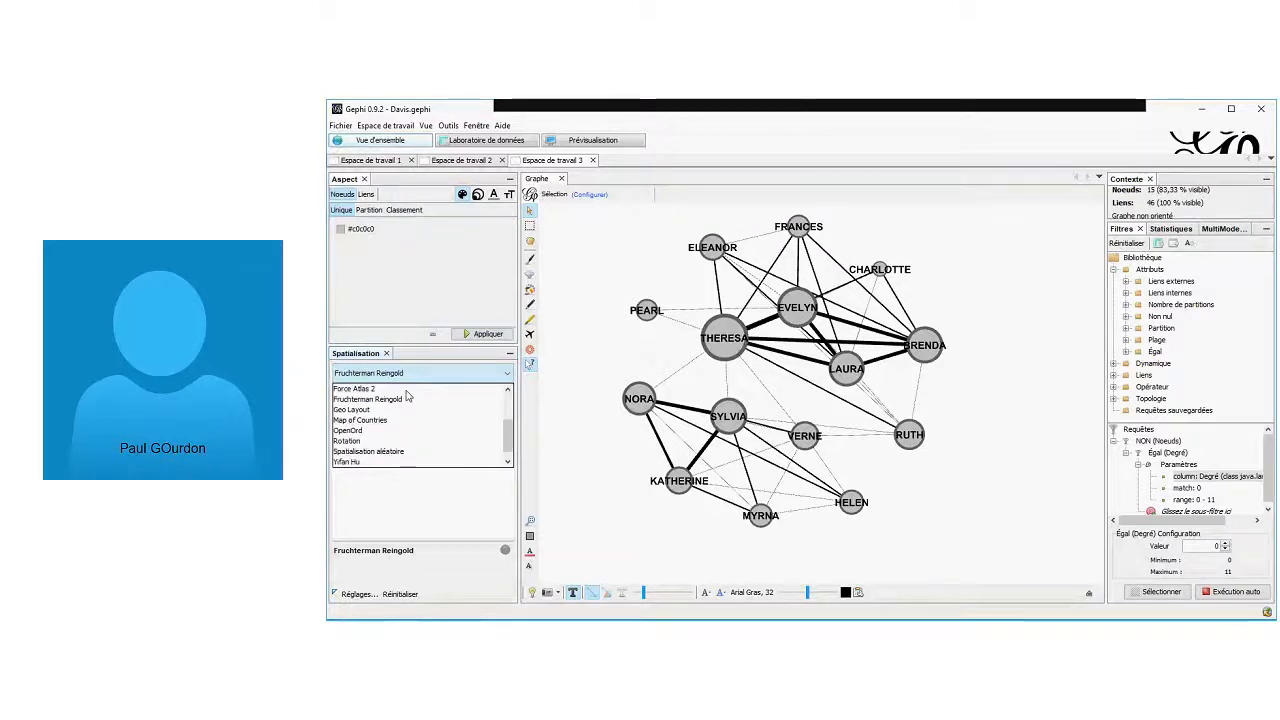
scroll(405, 398, "up", 2)
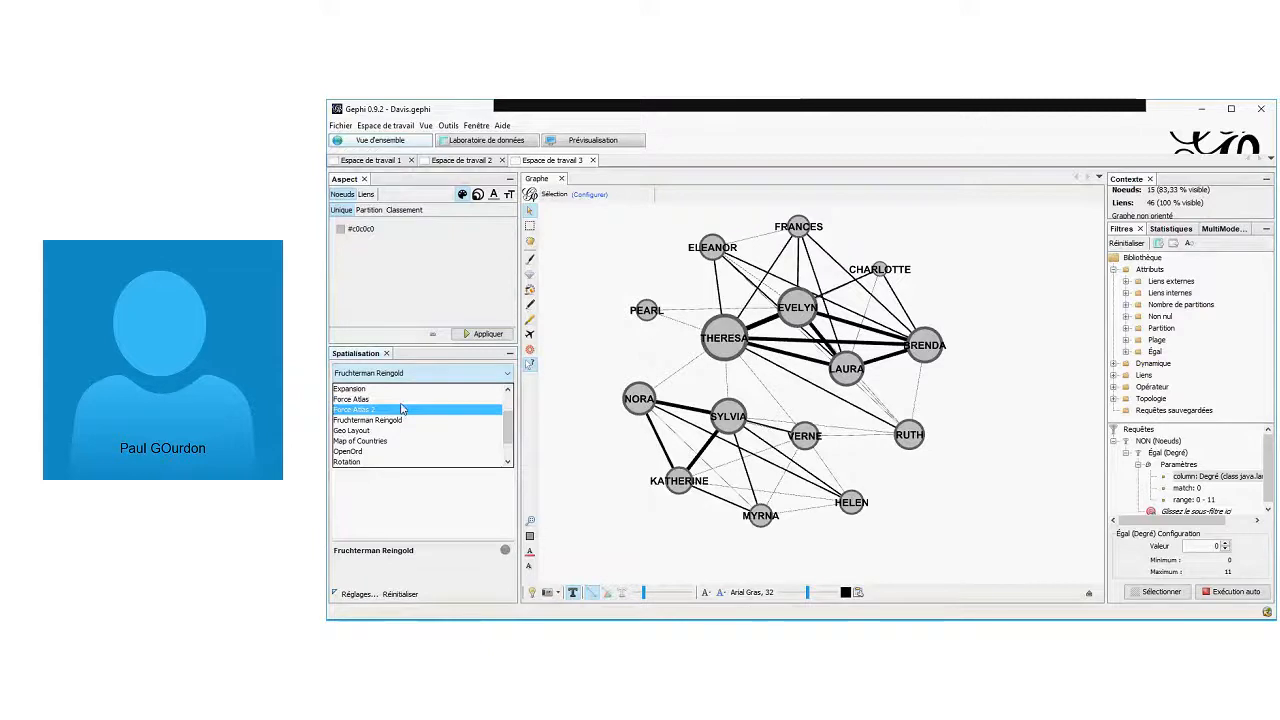
left_click(405, 401)
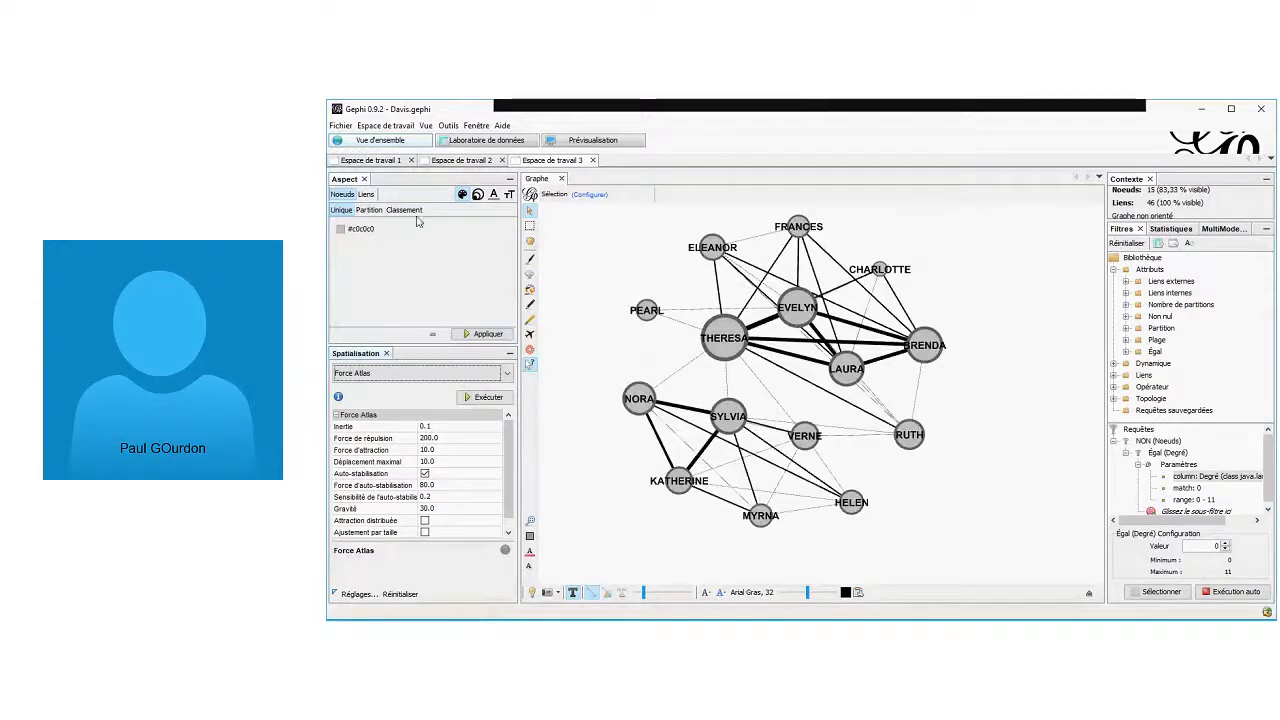
Color the nodes by the Modularity Class partition again
left_click(370, 210)
left_click(483, 333)
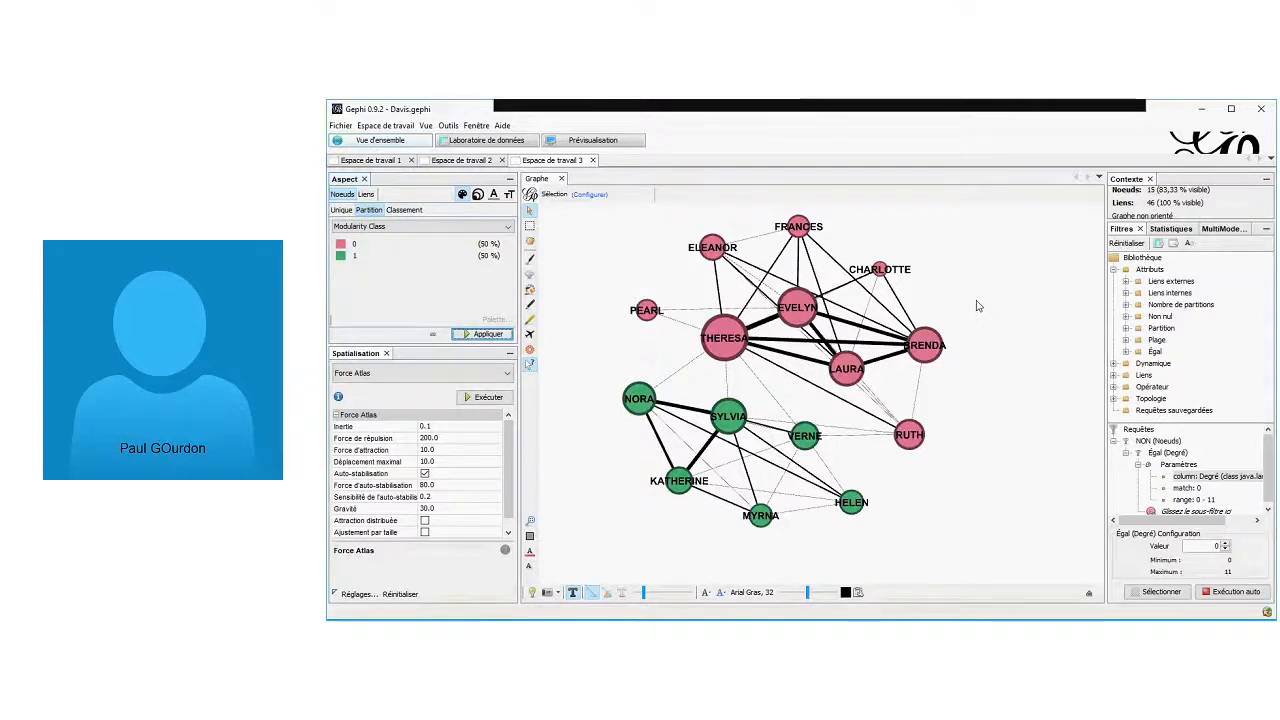
Examine the spreadsheet import options for edges_southternWomen.csv with Table des liens as the import type, and leave without importing
left_click(486, 140)
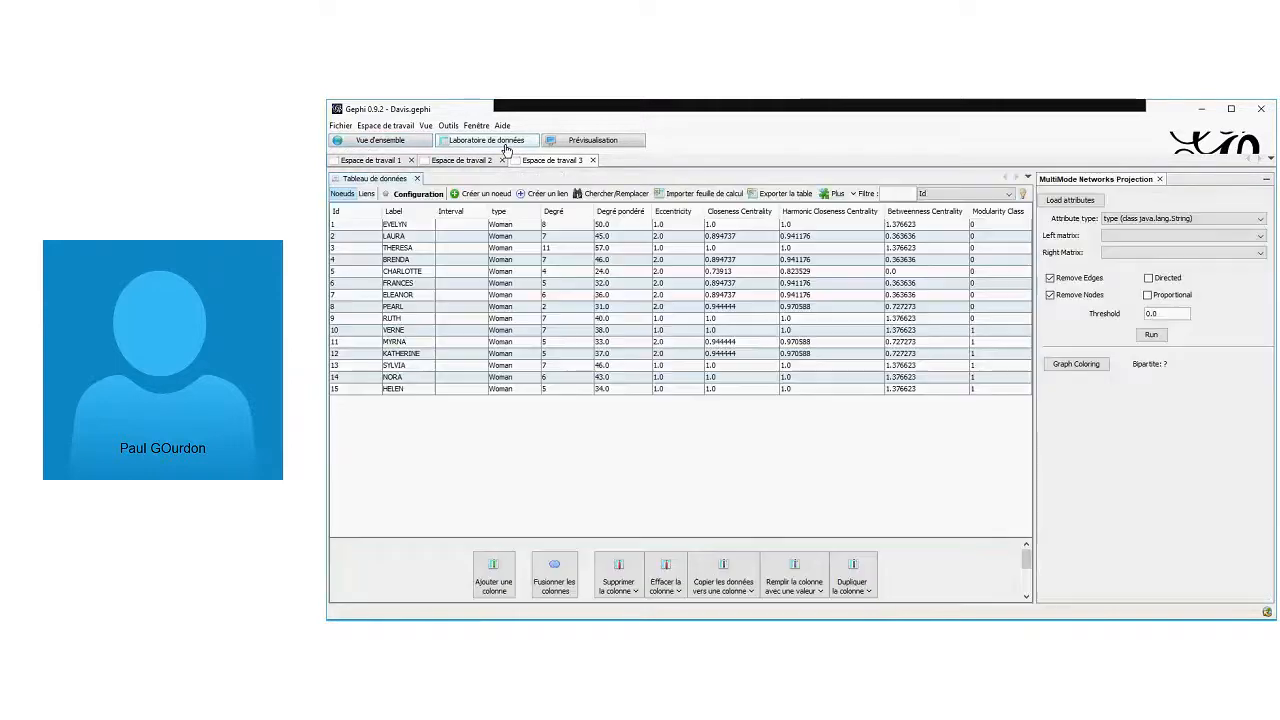
left_click(704, 194)
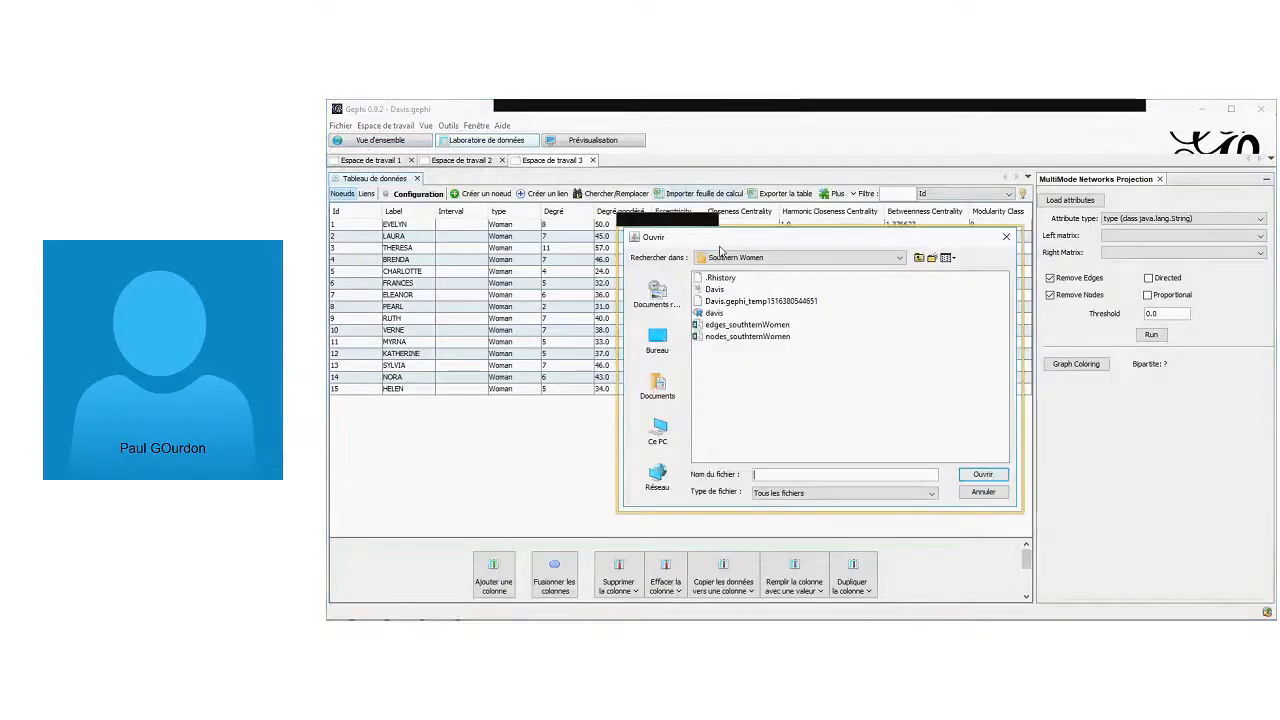
left_click(765, 325)
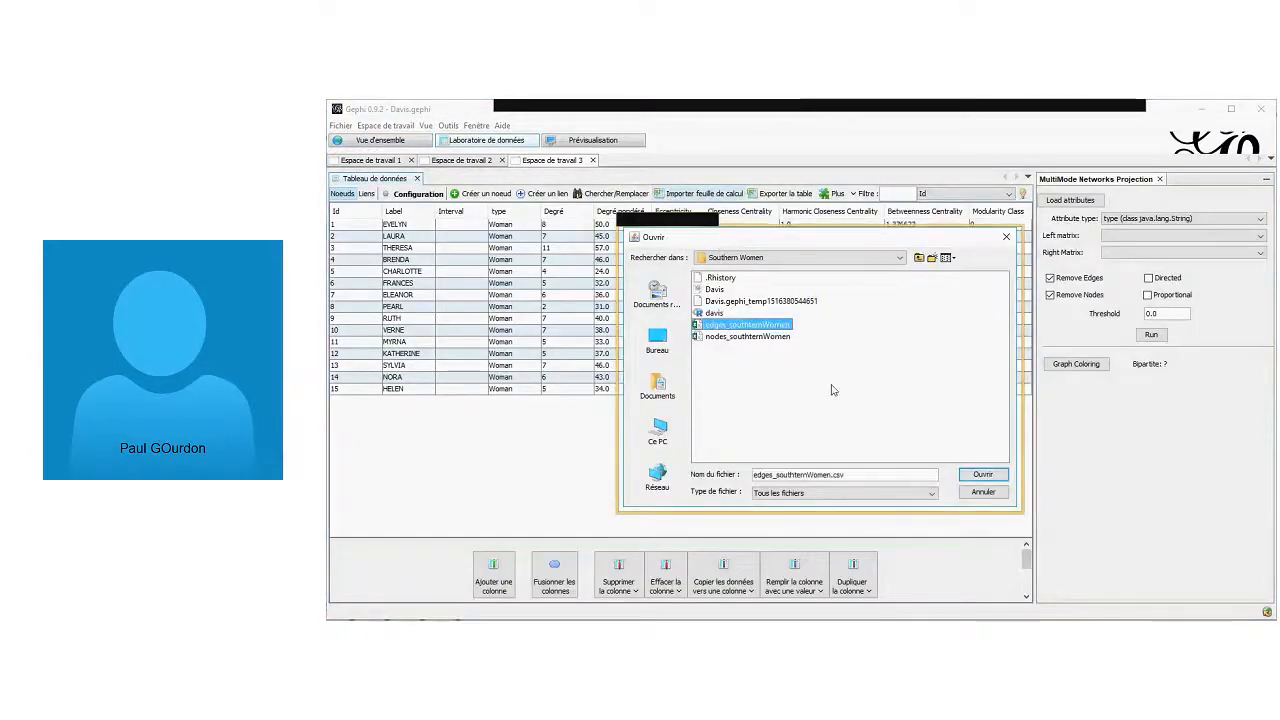
left_click(984, 476)
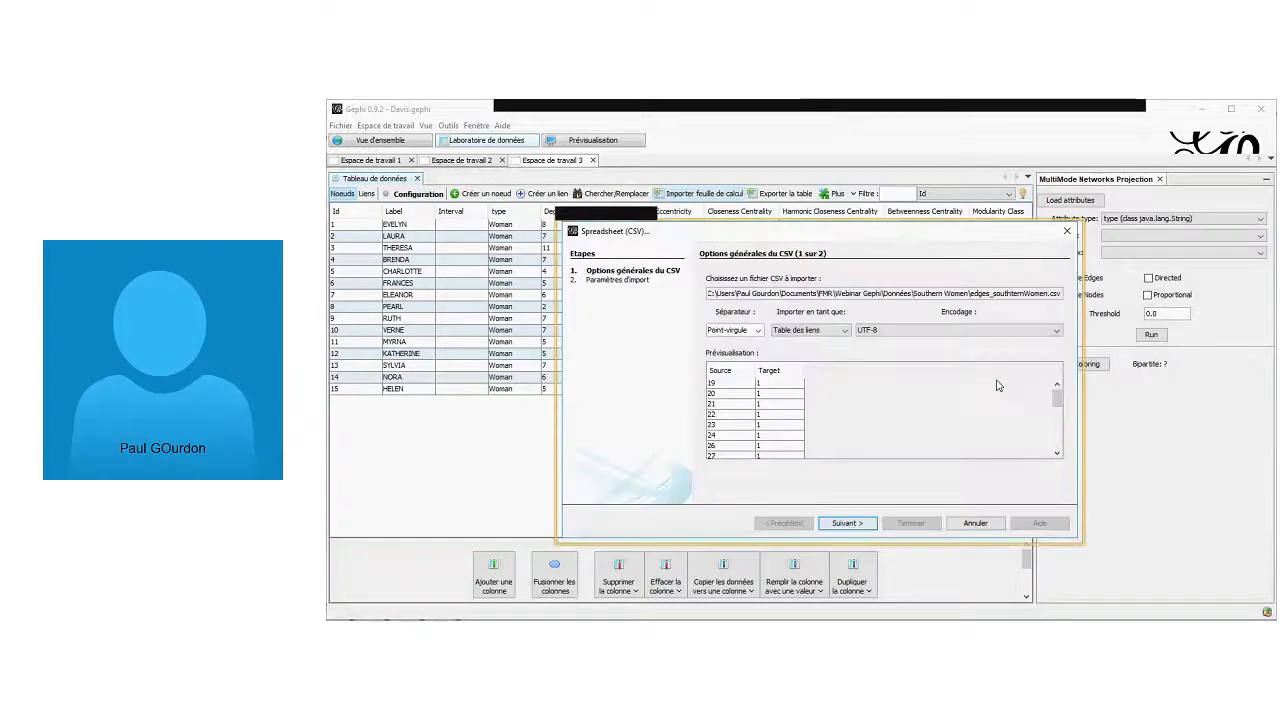
left_click(836, 331)
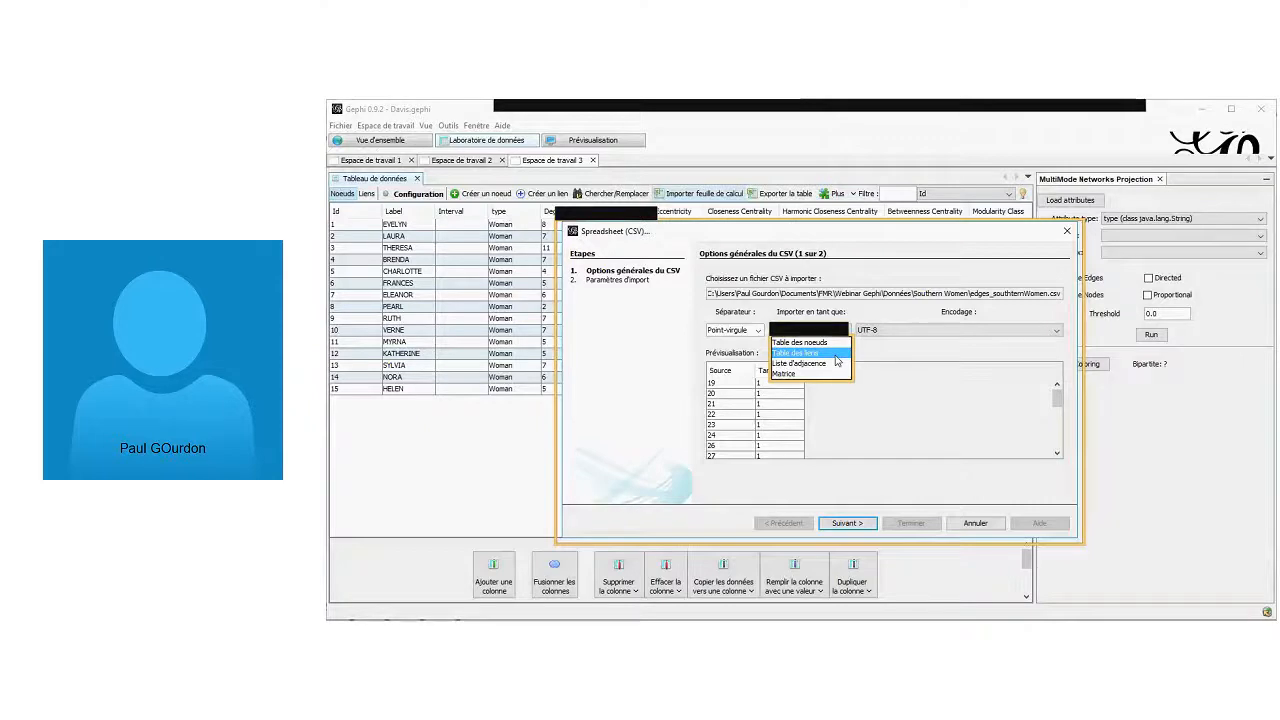
left_click(836, 355)
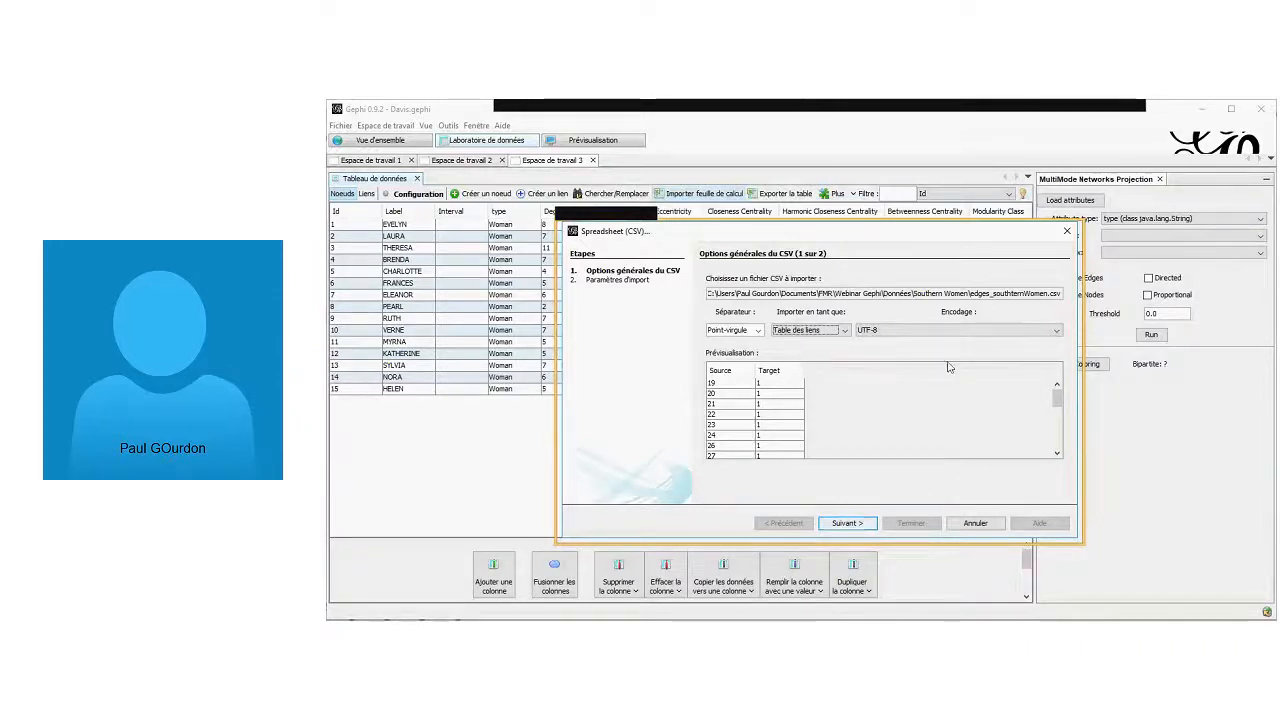
left_click(1067, 235)
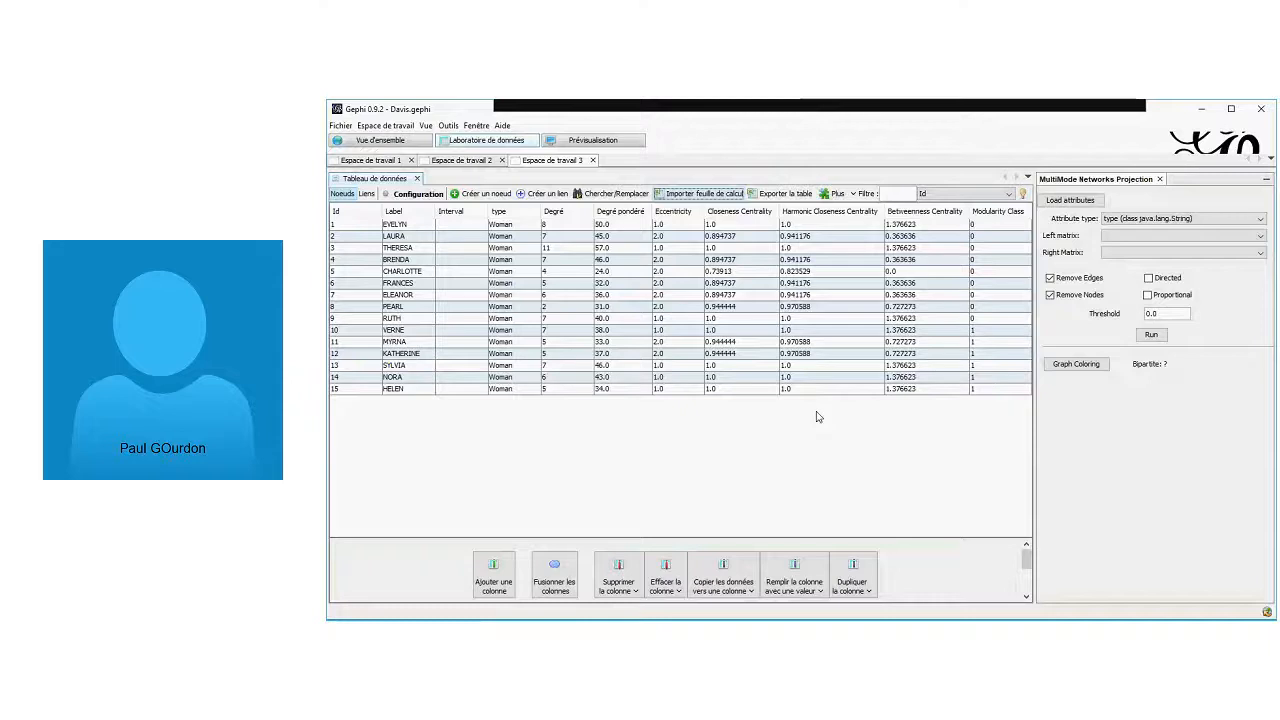
Create a new empty project, closing the Davis project without saving its changes
left_click(364, 143)
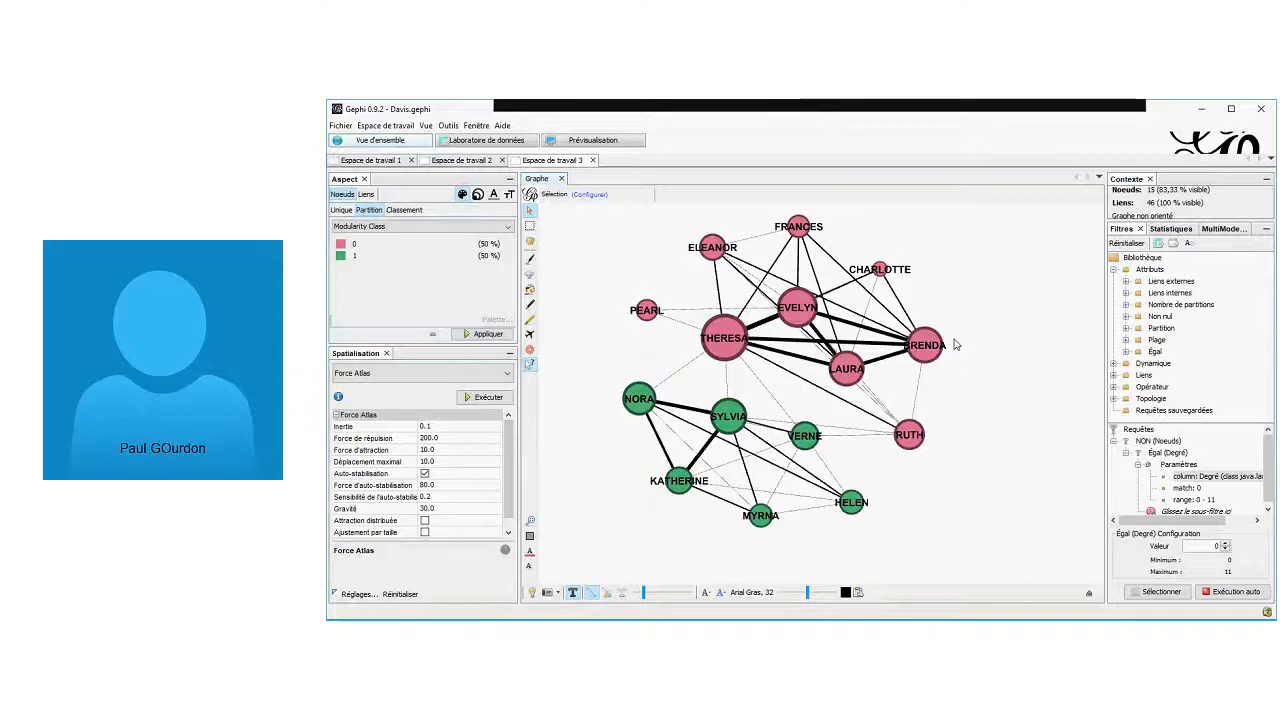
left_click(341, 126)
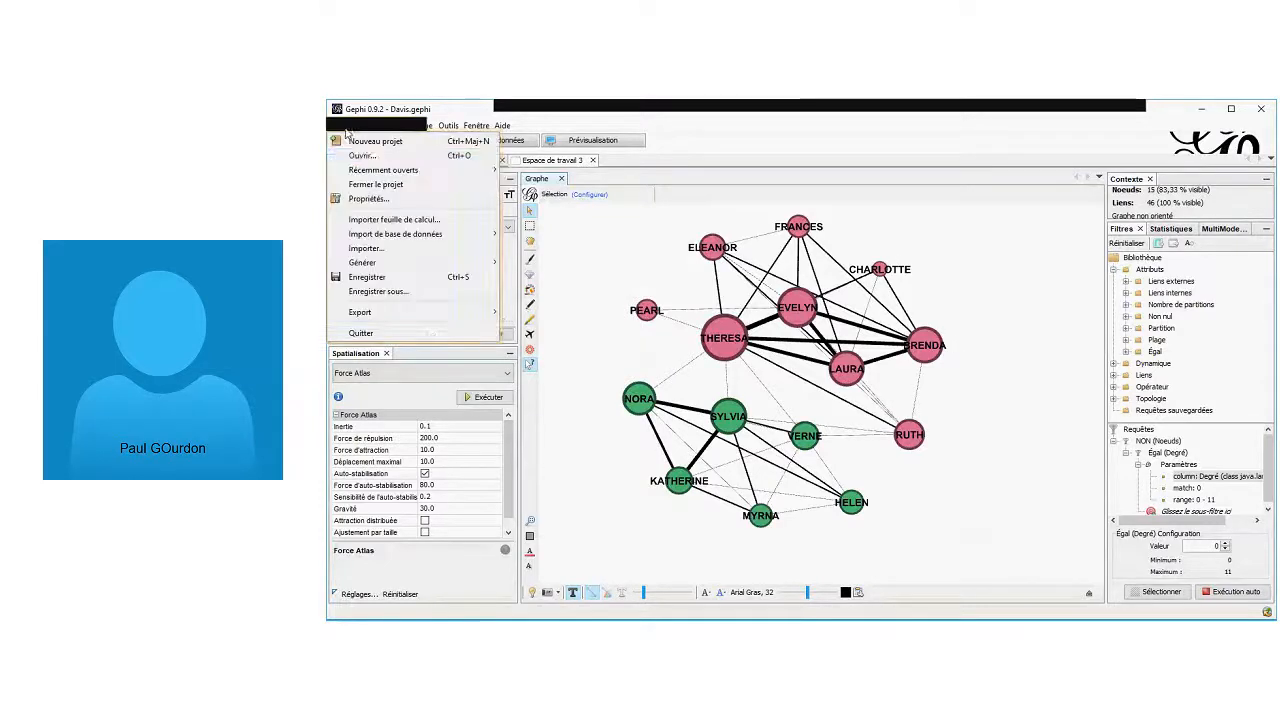
left_click(360, 142)
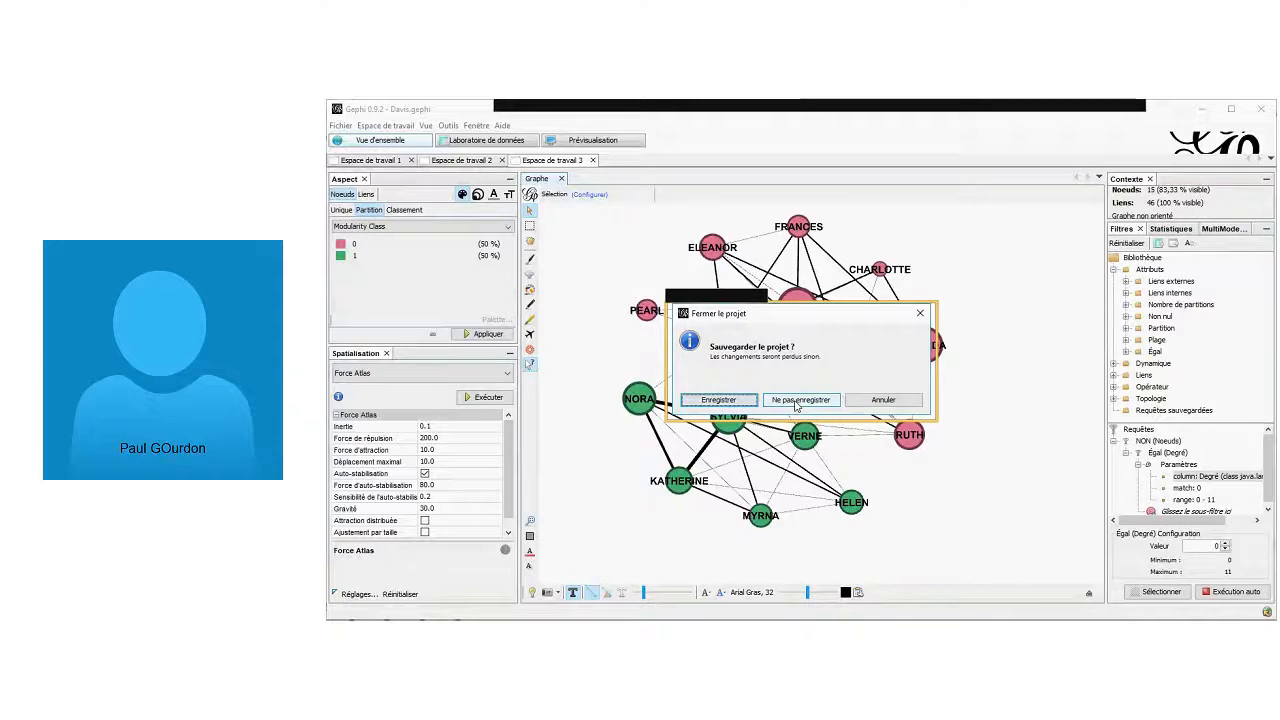
left_click(797, 404)
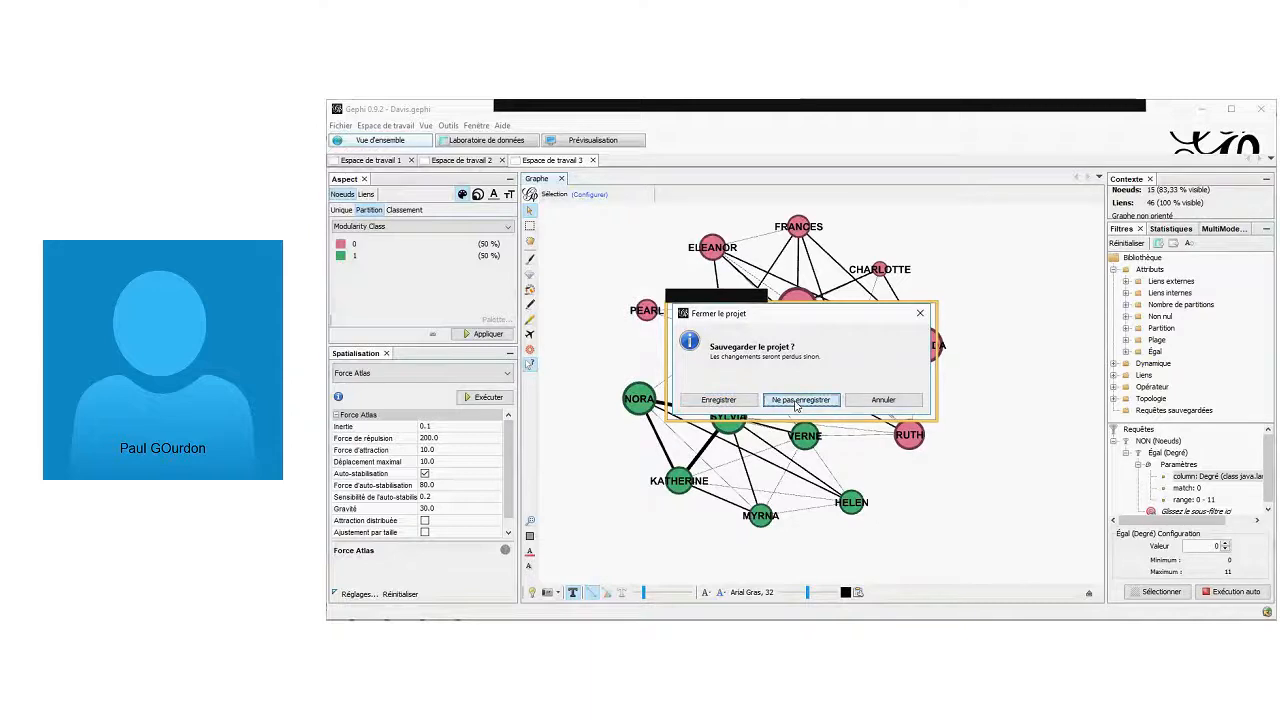
left_click(797, 401)
left_click(341, 125)
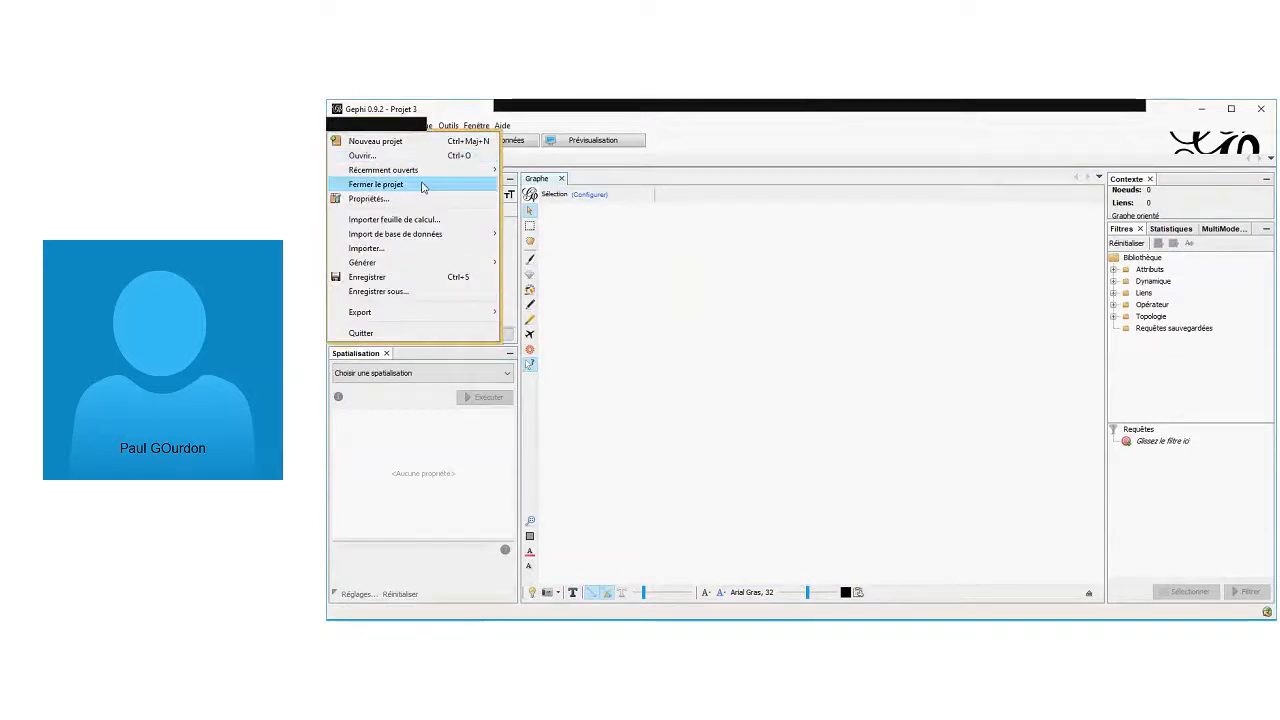
left_click(728, 306)
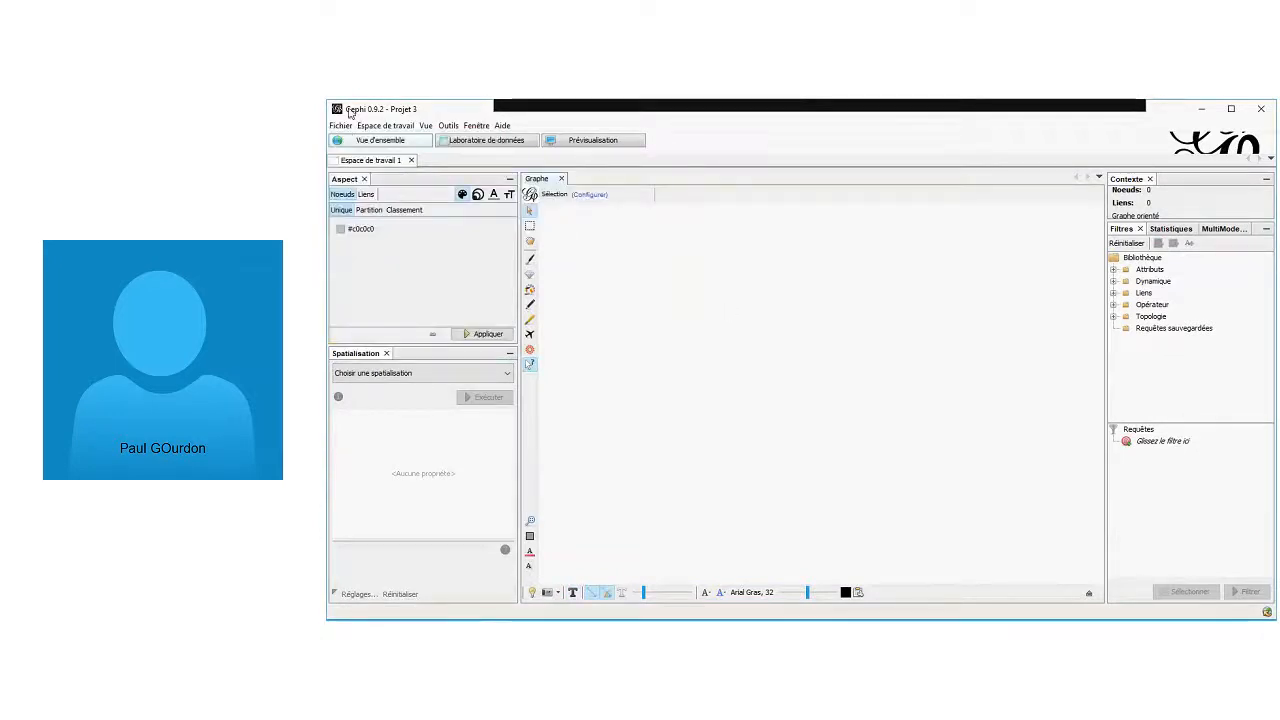
Start a spreadsheet import in the data laboratory with email-Eu-core_edges_temporal_day_1year.csv from the email-Eu-core network folder
left_click(487, 141)
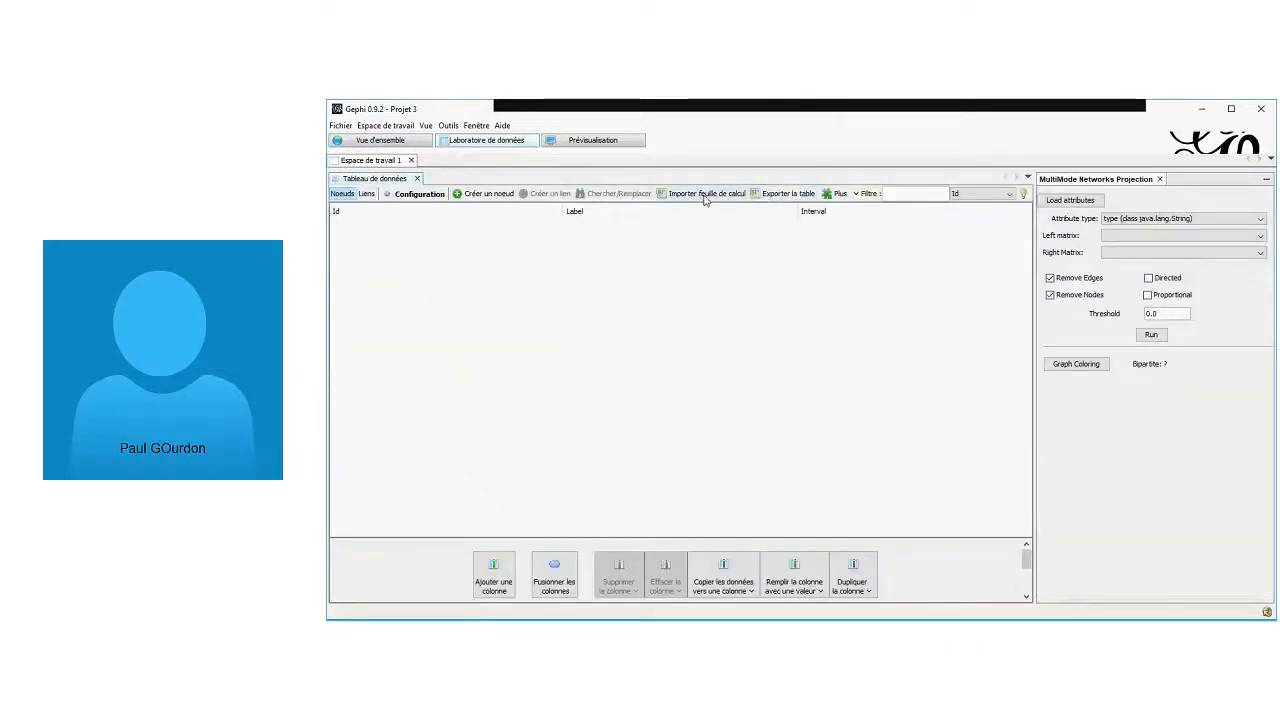
left_click(703, 194)
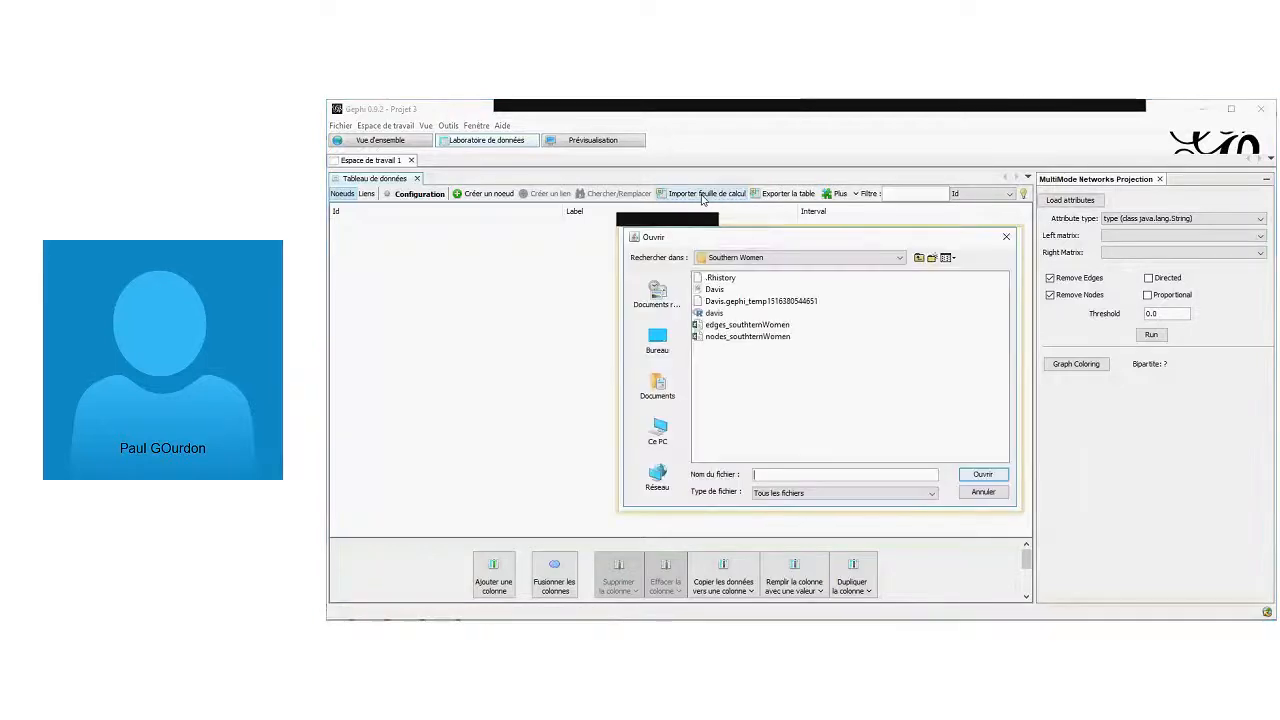
left_click(795, 257)
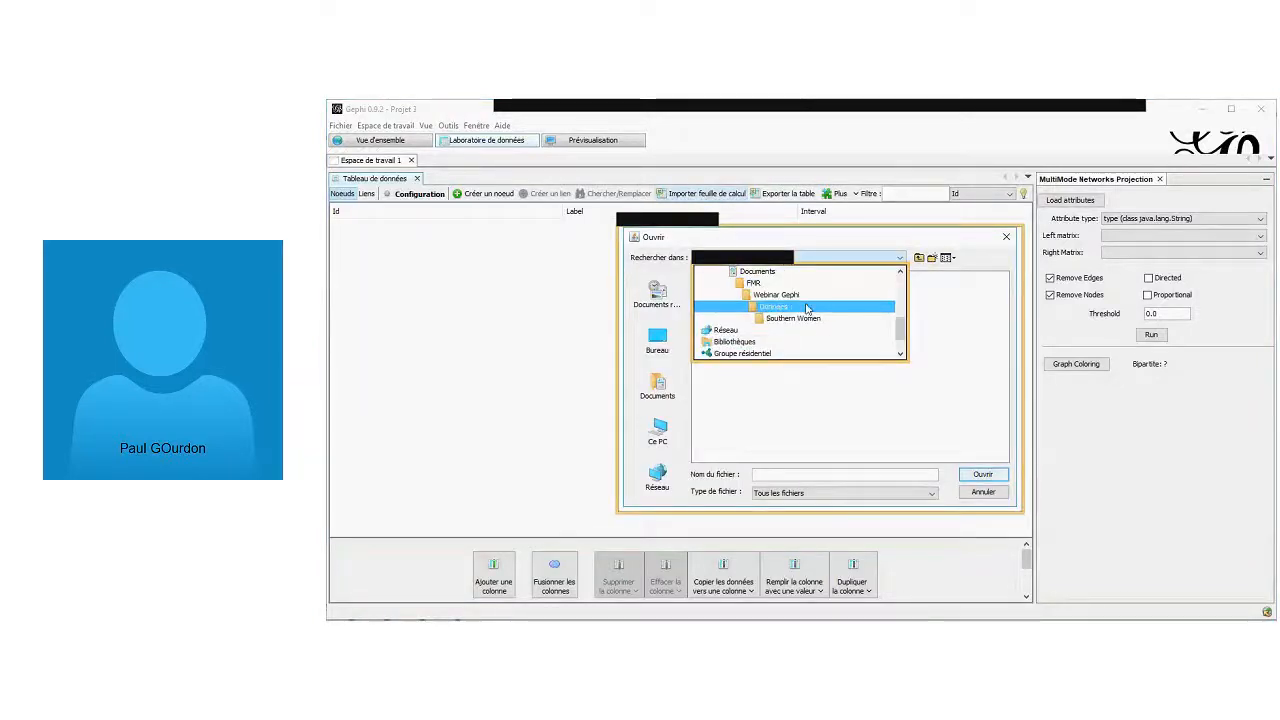
left_click(806, 307)
left_click(753, 289)
left_click(754, 289)
left_click(700, 291)
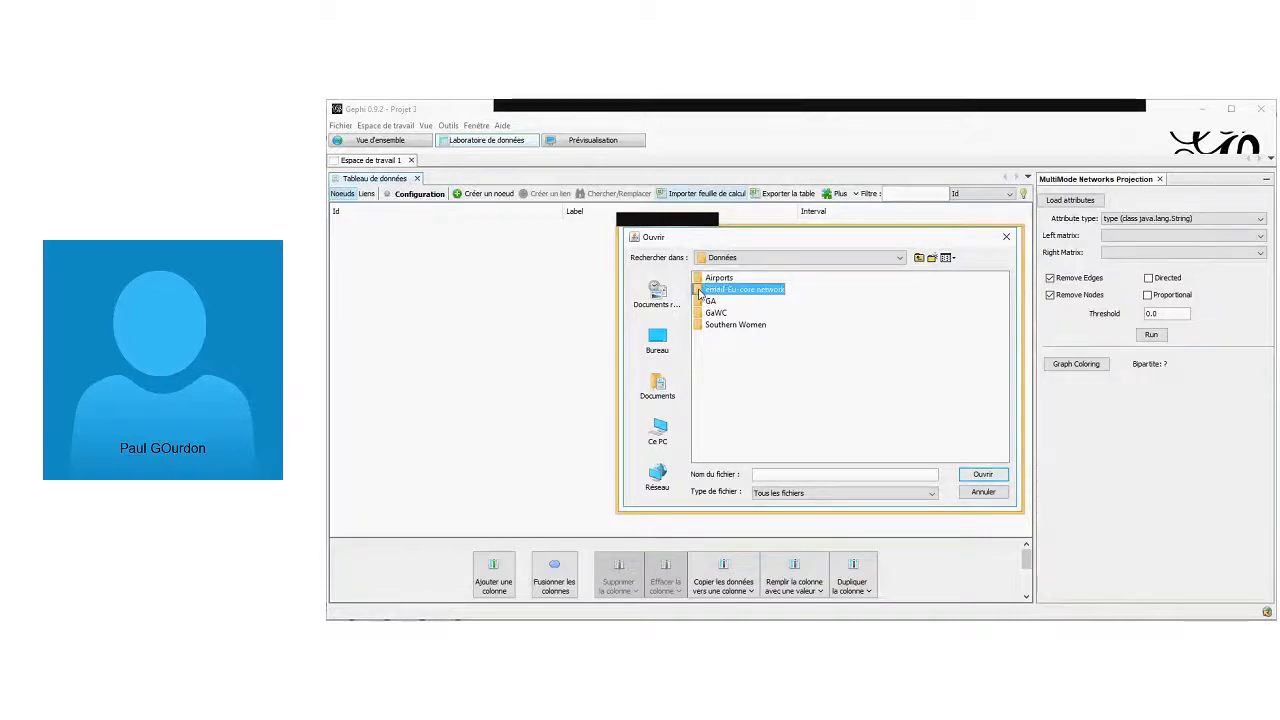
double_click(700, 290)
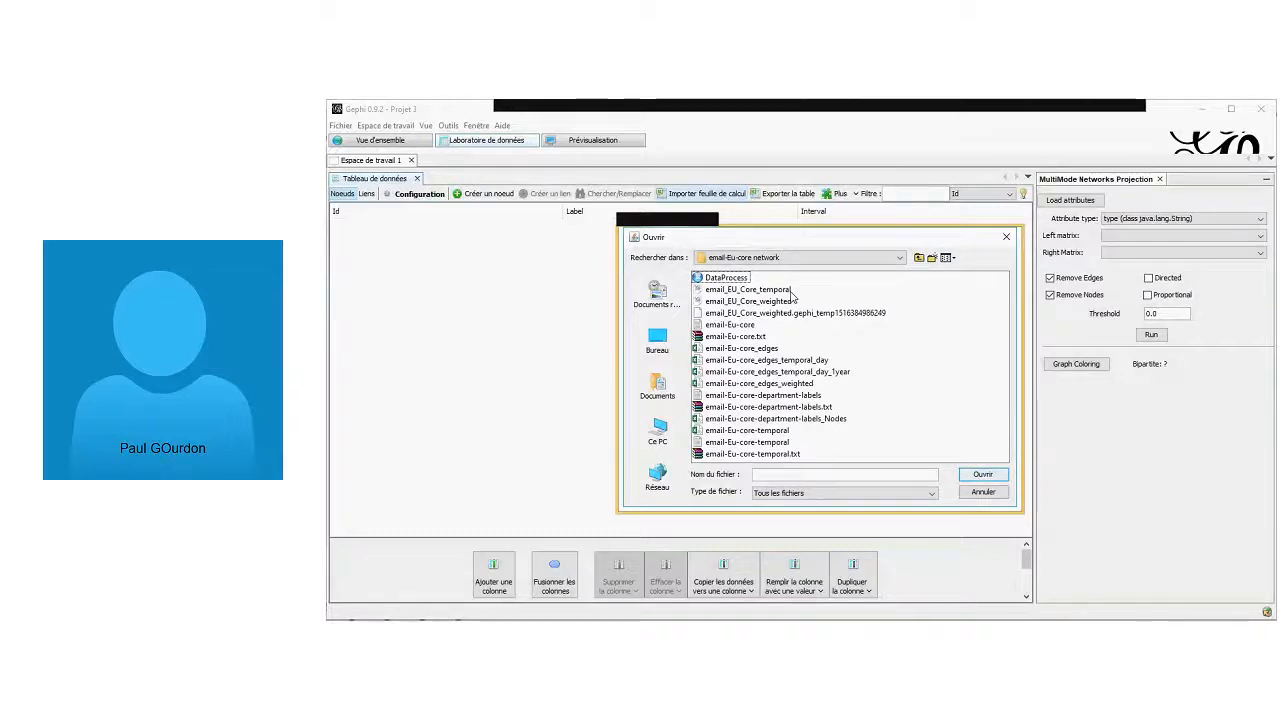
left_click(842, 372)
left_click(978, 477)
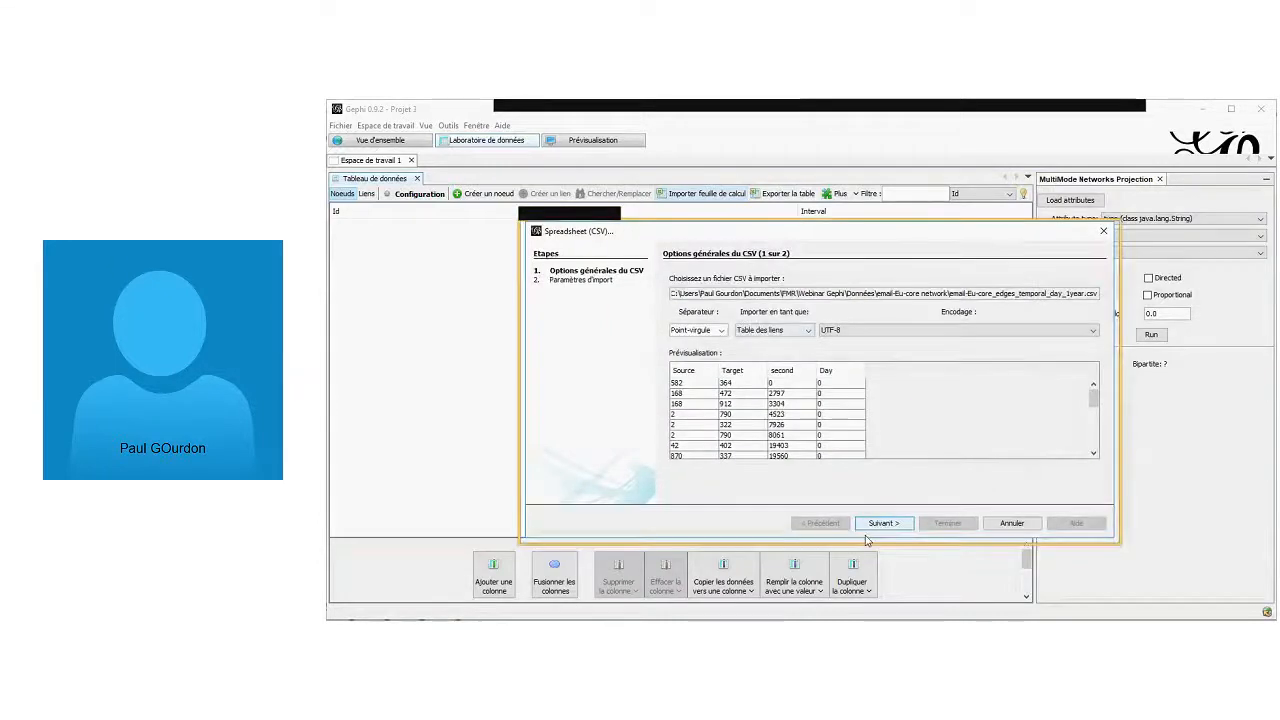
Import the edge table with Intervalles as time representation, directed and unmerged, appending it to the existing workspace
left_click(878, 526)
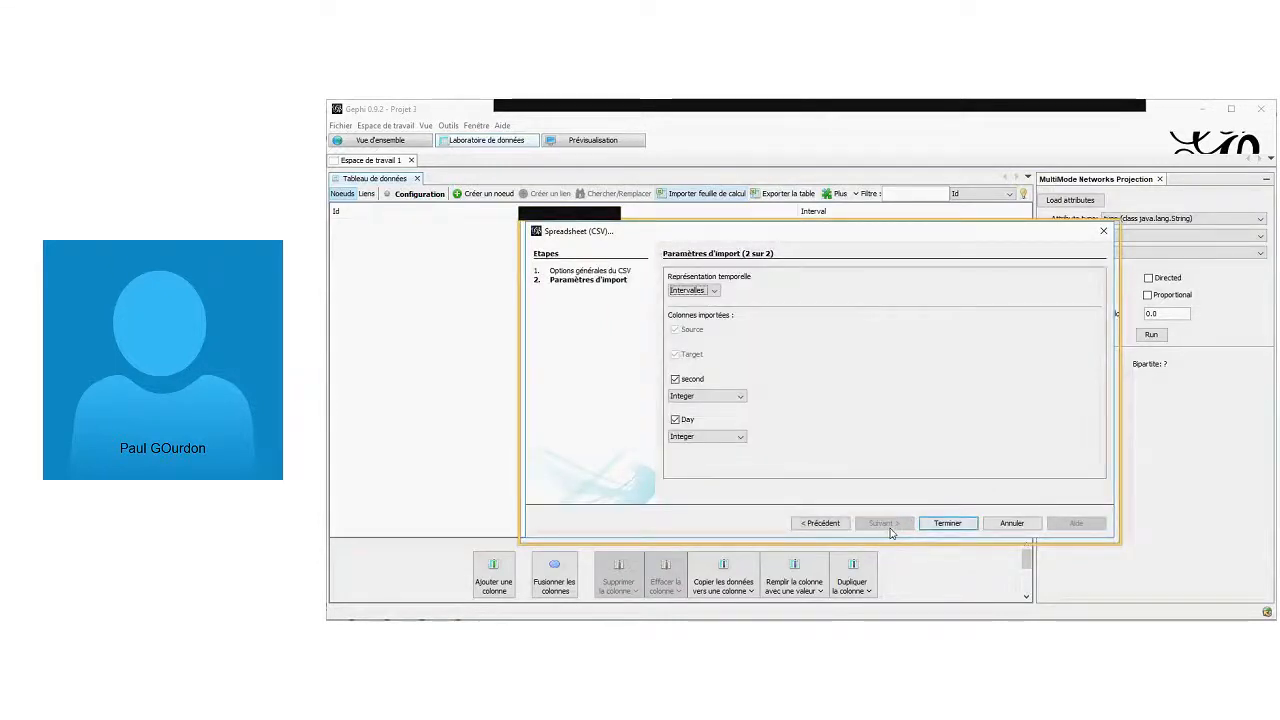
left_click(939, 526)
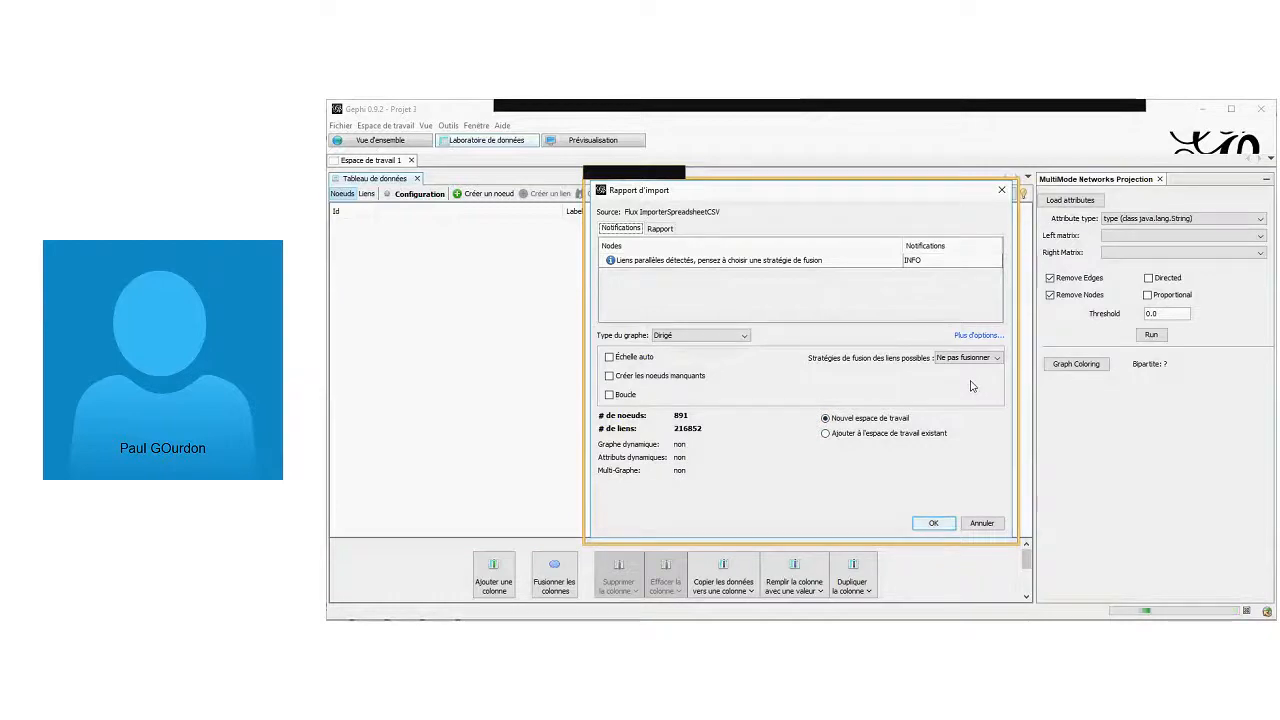
left_click(825, 433)
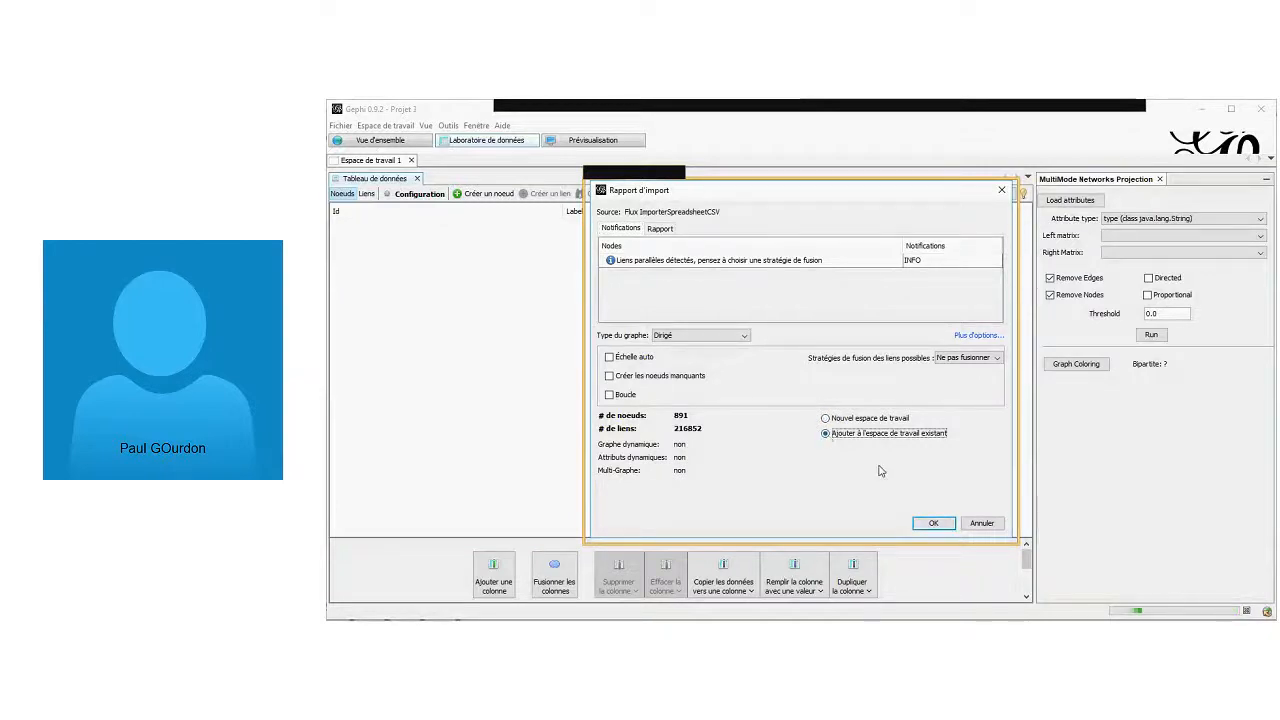
left_click(933, 524)
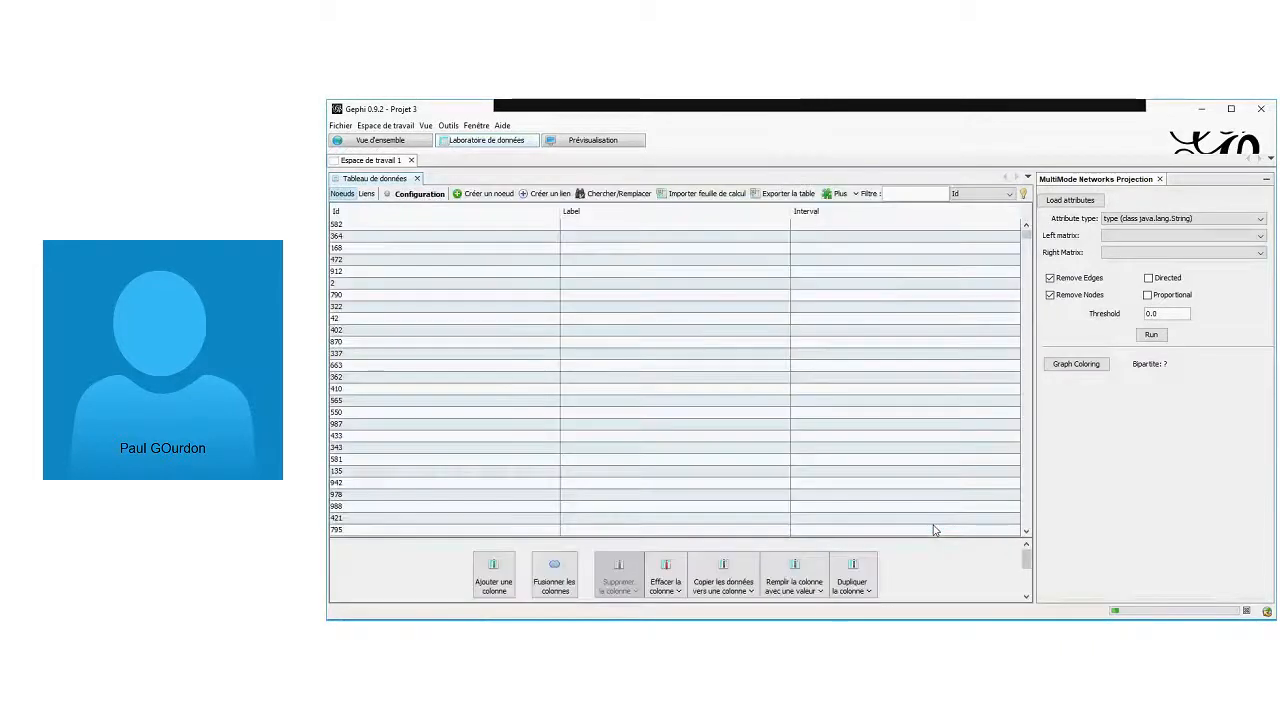
Examine the imported edge and node tables and the resulting graph in the overview
left_click(366, 195)
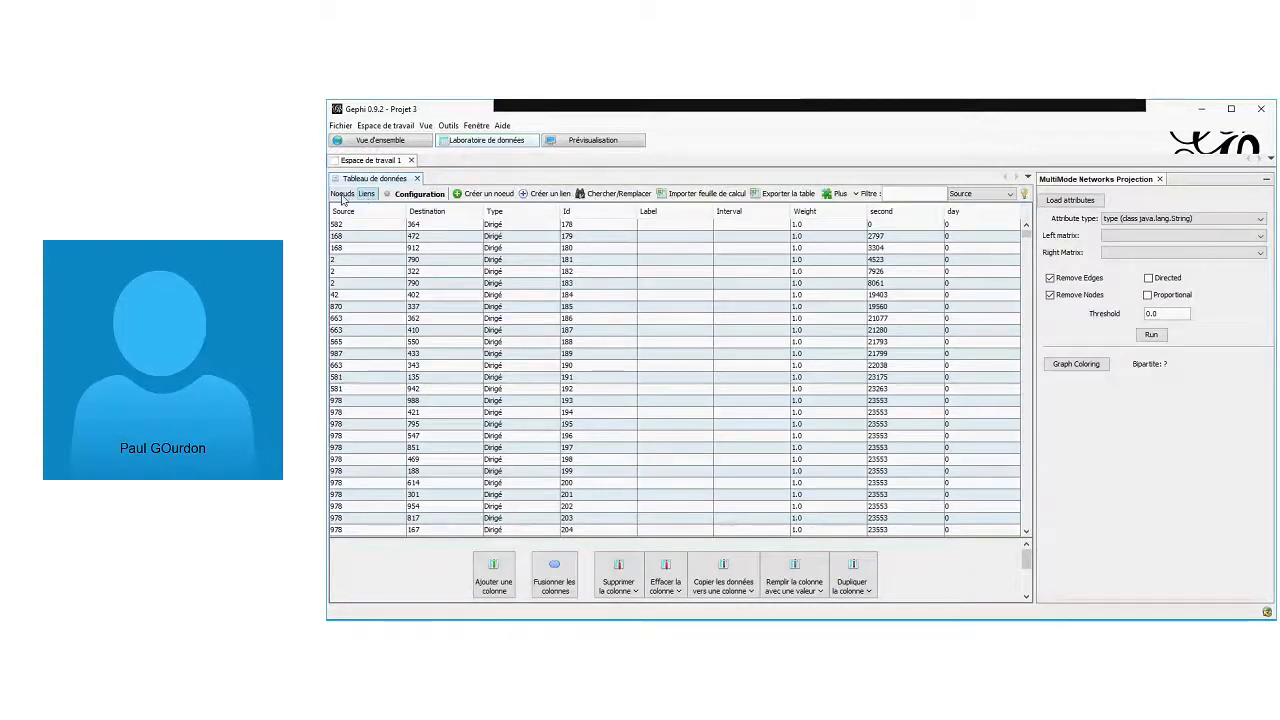
left_click(342, 194)
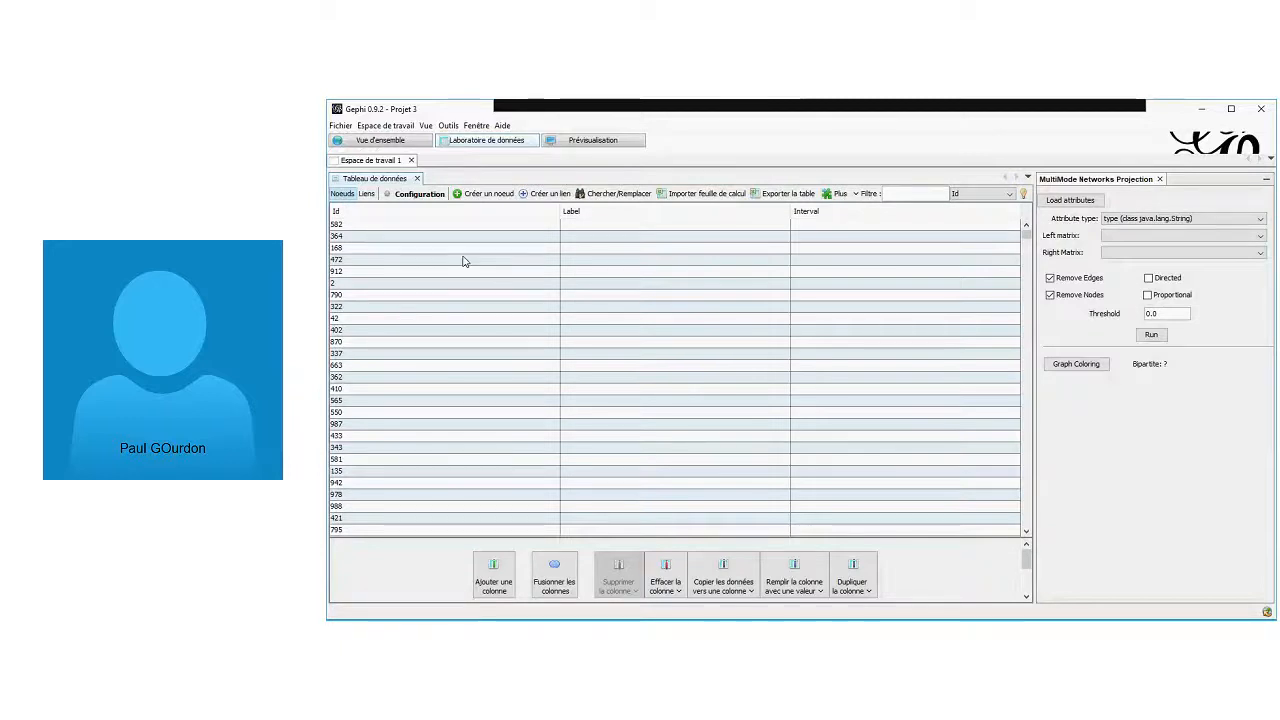
left_click(367, 194)
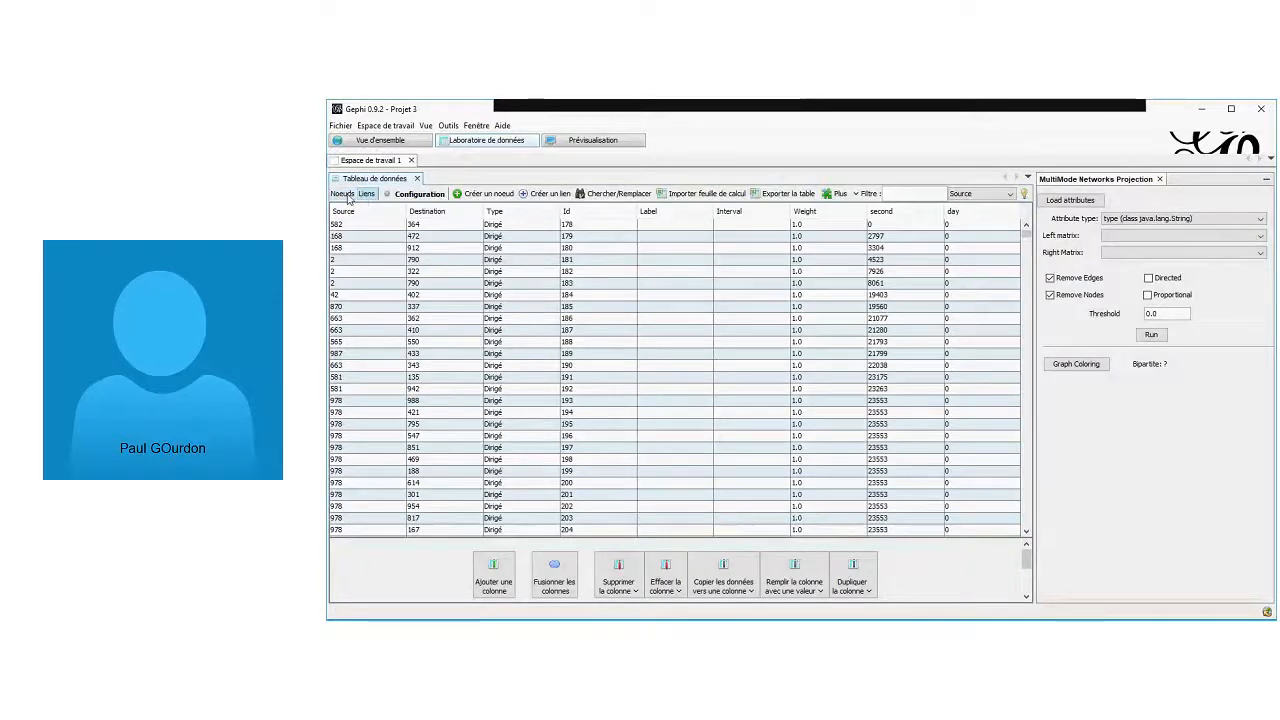
left_click(345, 195)
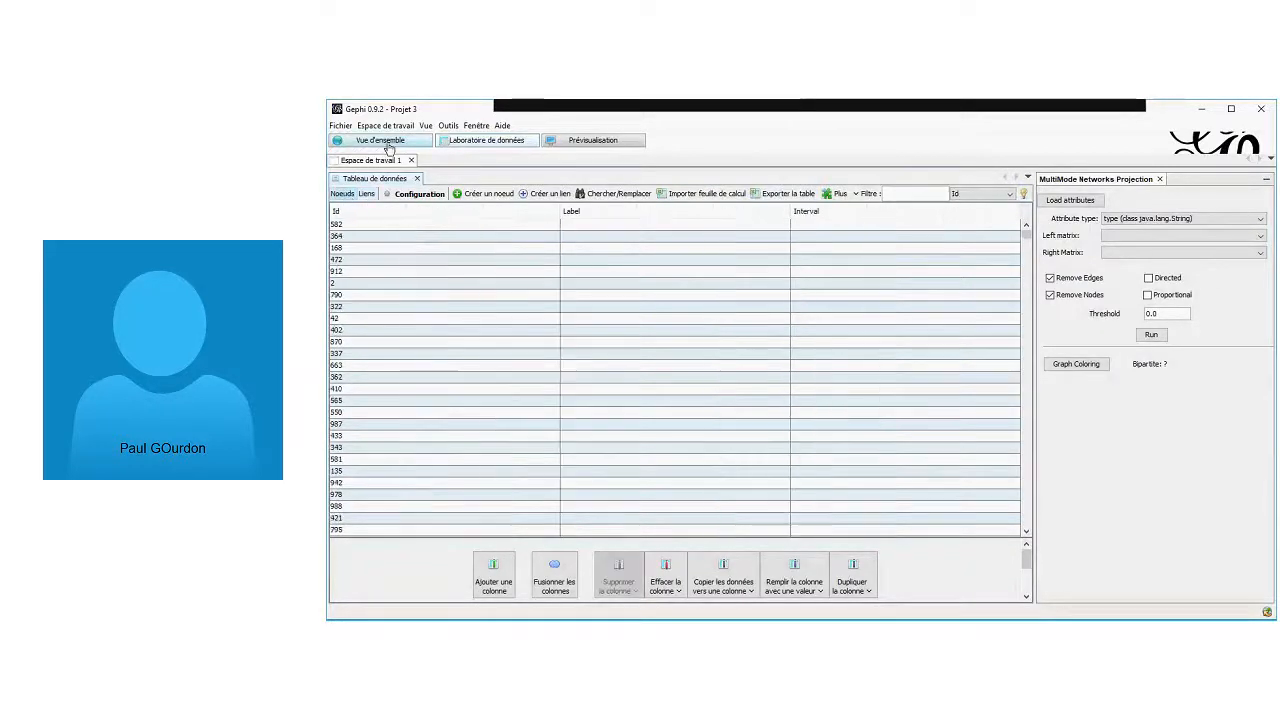
left_click(386, 143)
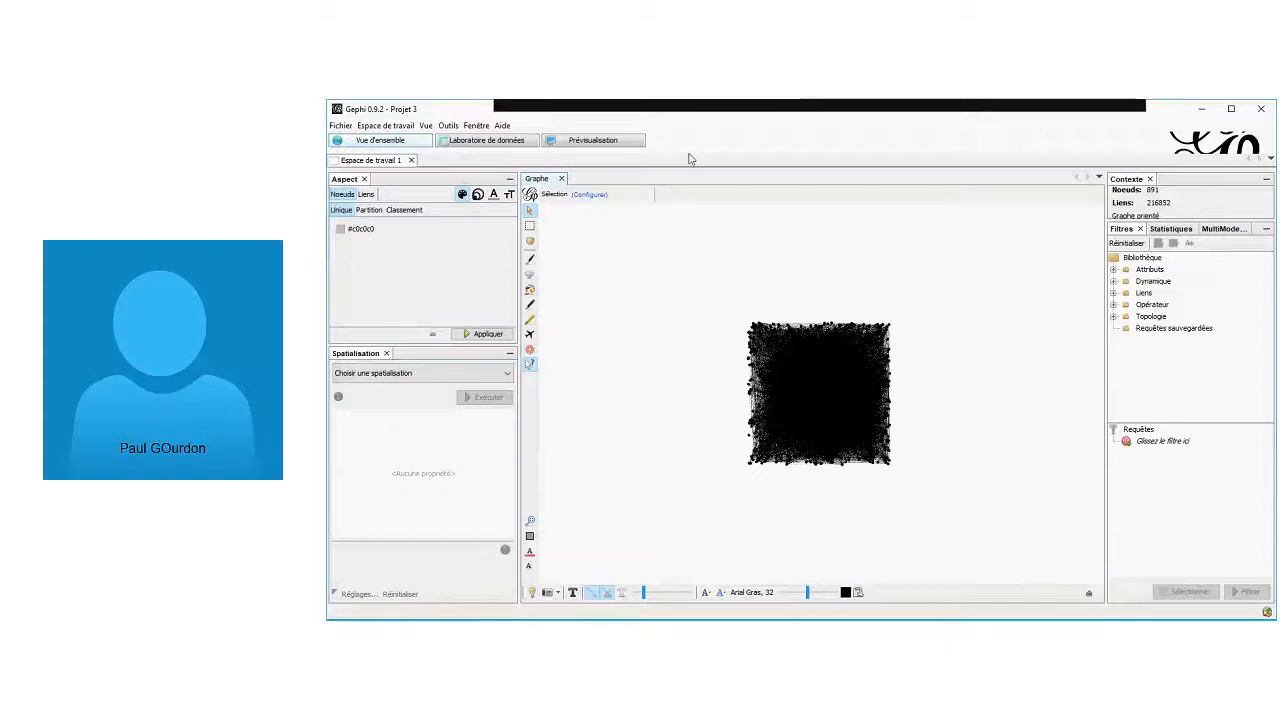
Start merging the edge table's day column with the Créer un intervalle temporel strategy
left_click(483, 141)
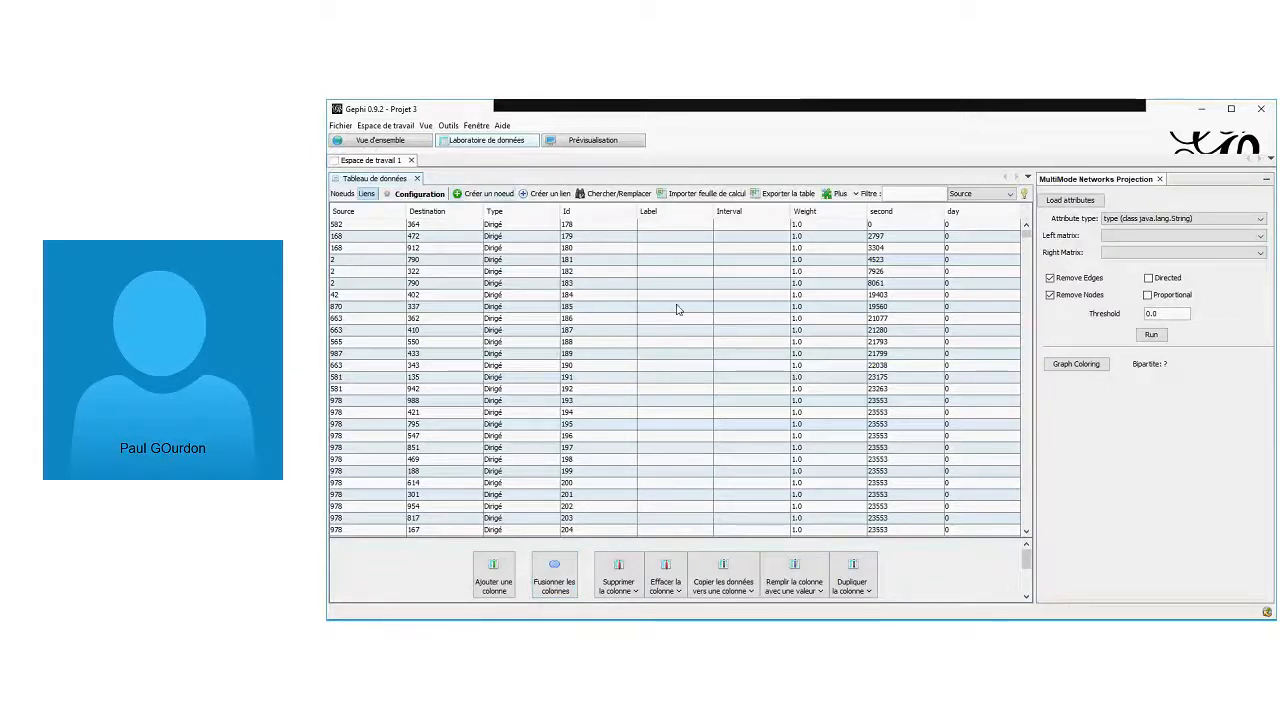
left_click(556, 568)
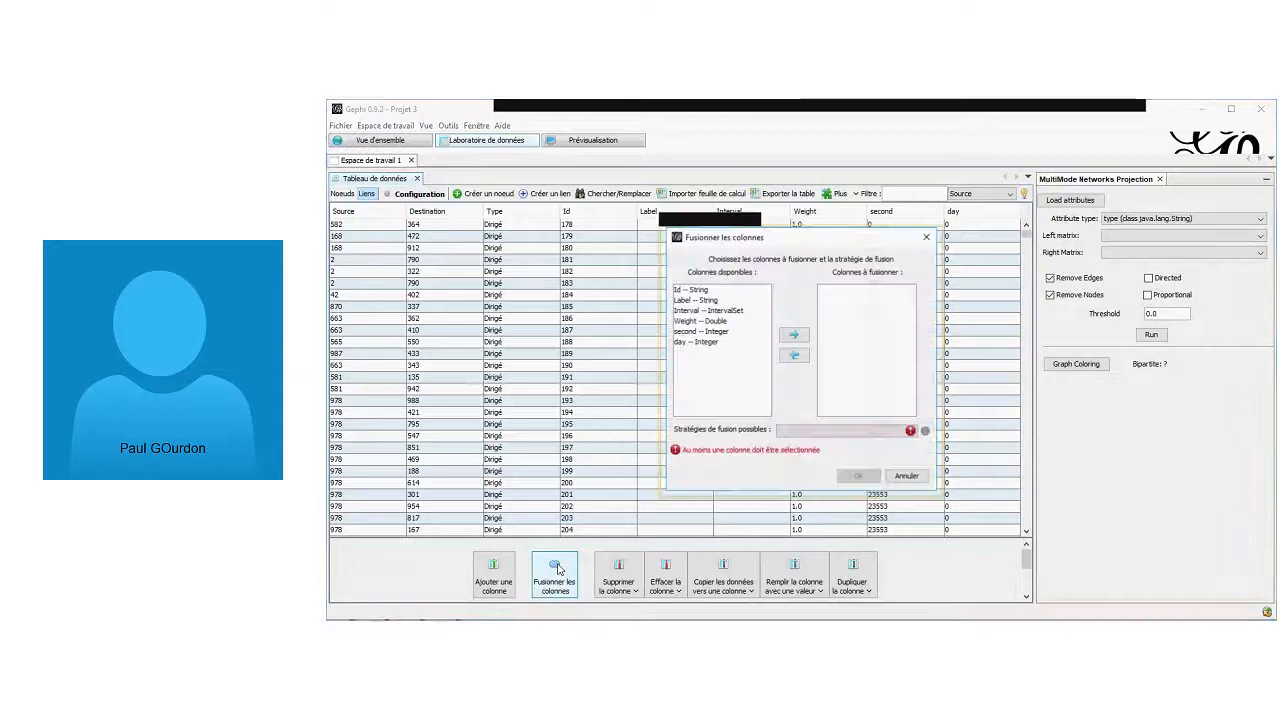
left_click(690, 345)
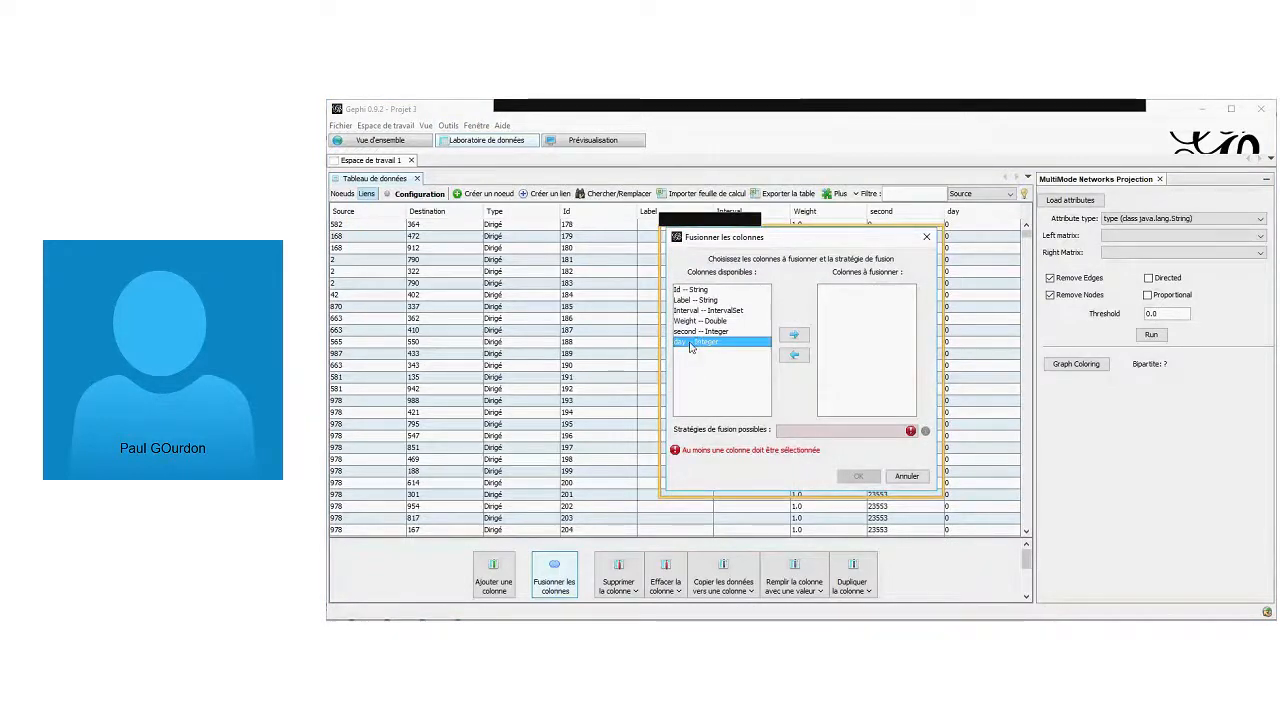
left_click(795, 336)
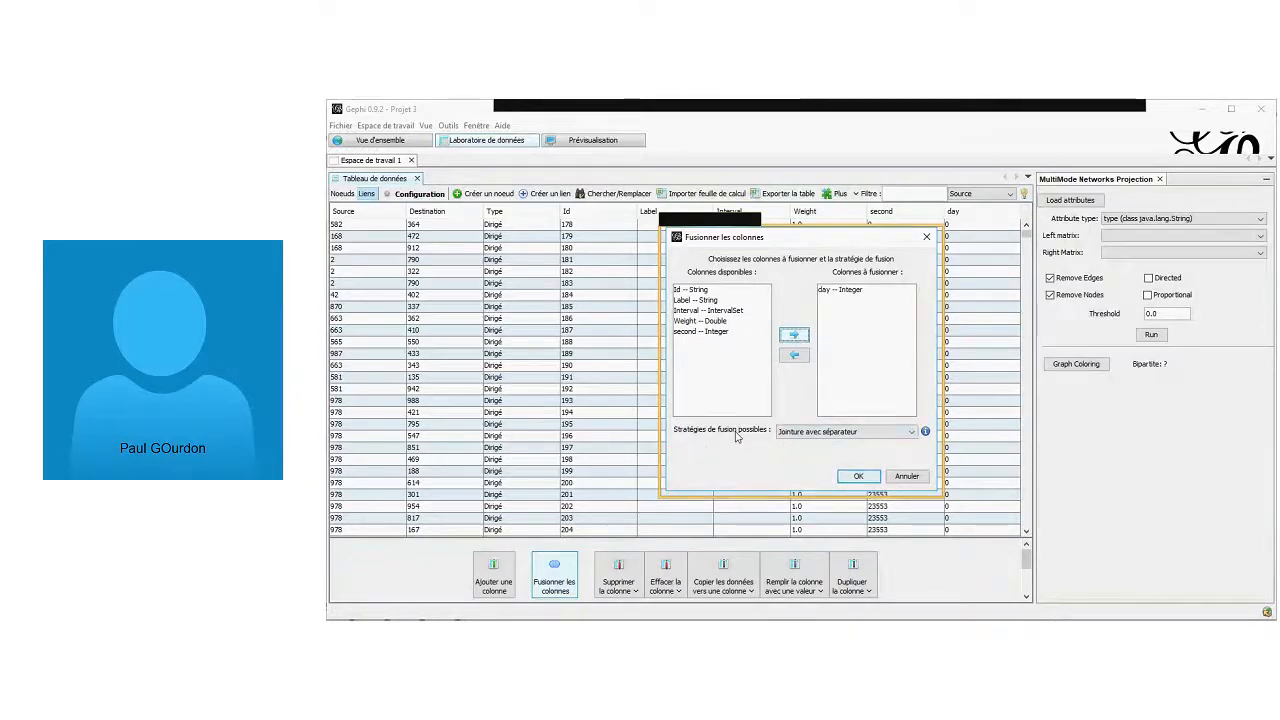
left_click(905, 431)
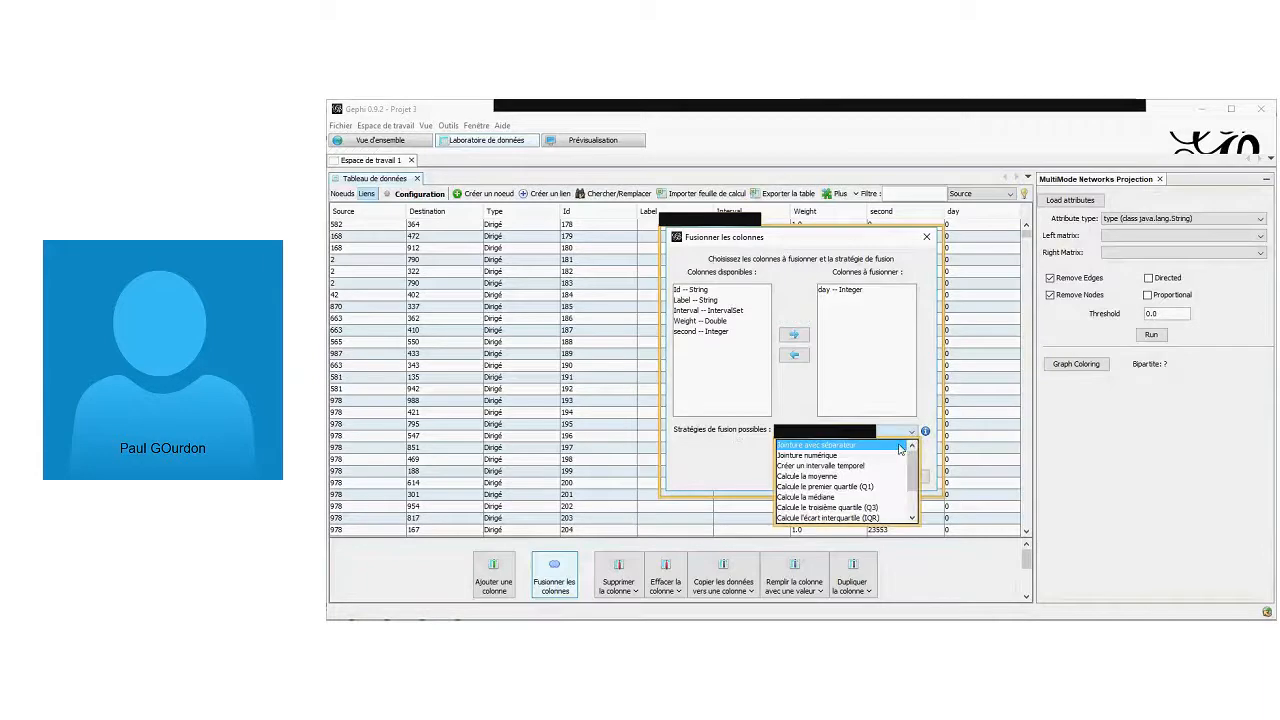
left_click(879, 466)
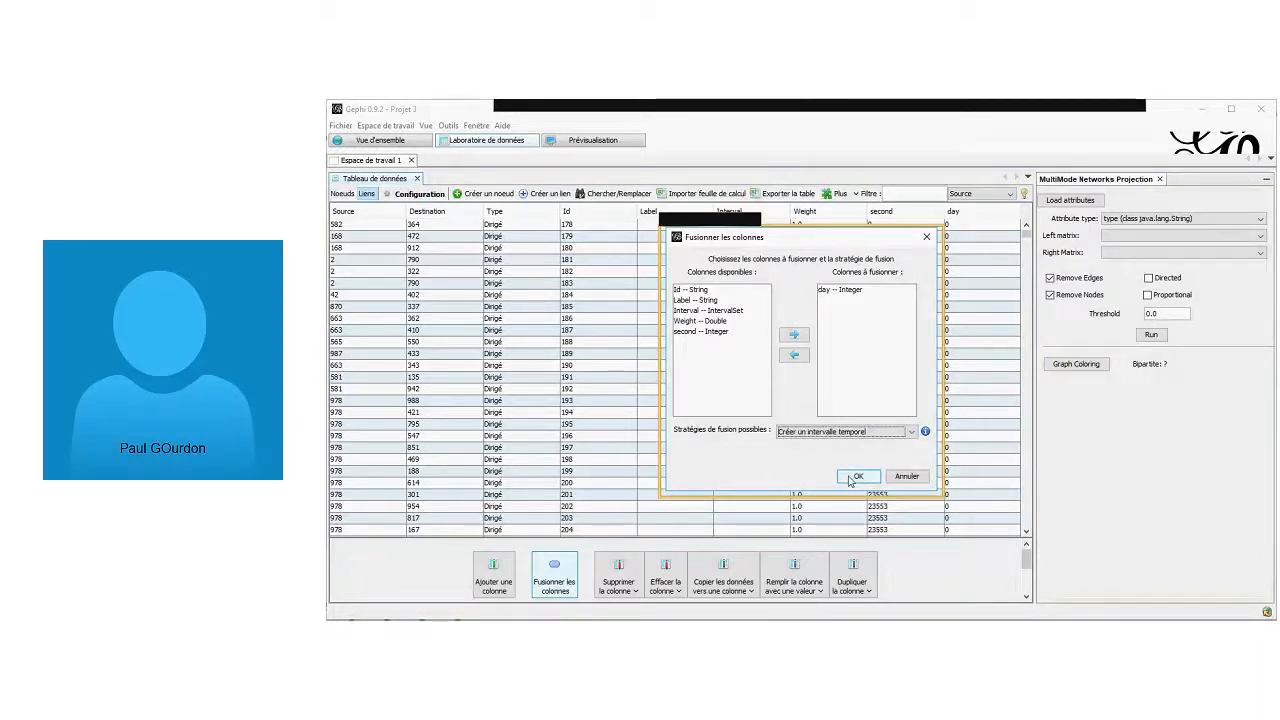
left_click(855, 477)
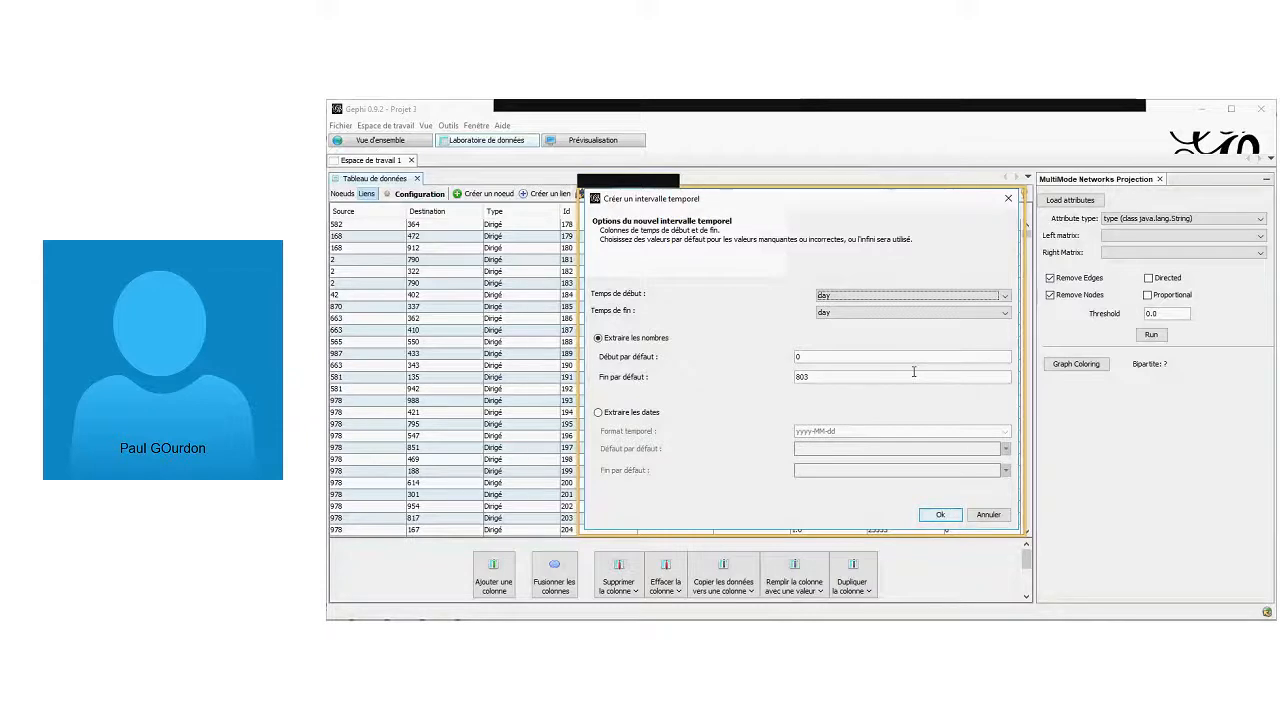
Create the time interval from day for both start and end, extracting numbers with default start 0 and default end 365
left_click(827, 378)
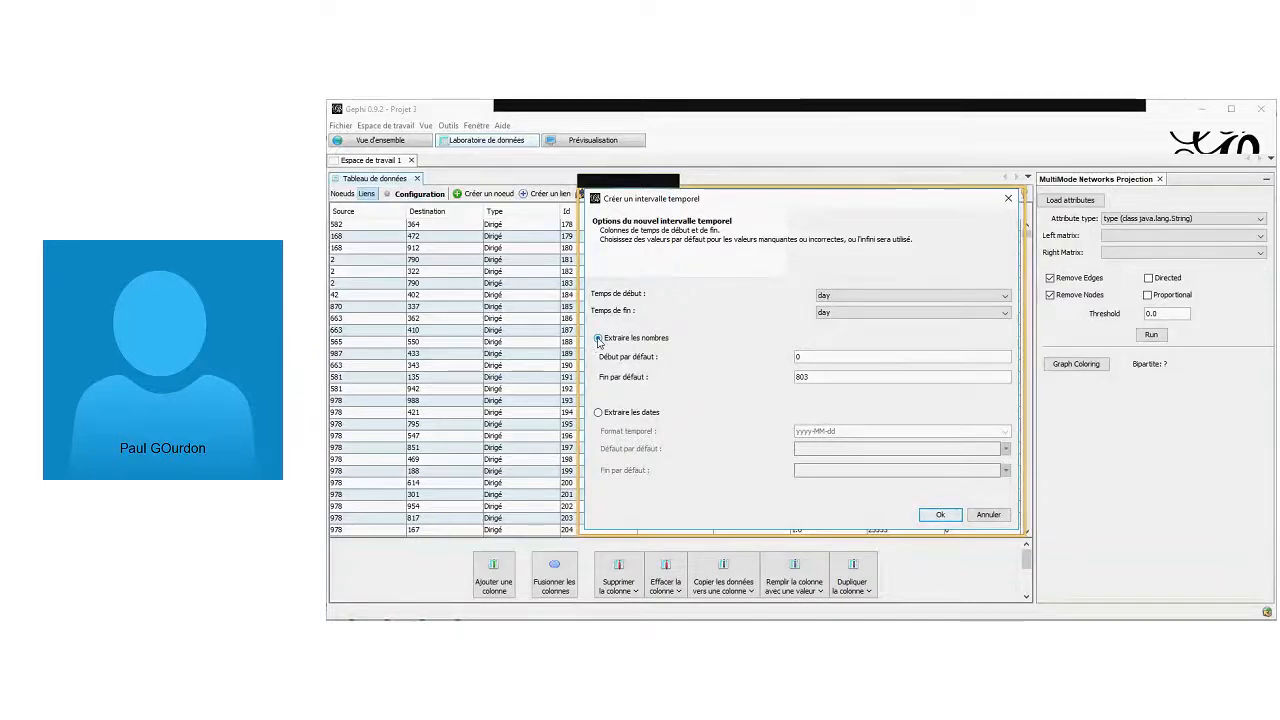
left_click_drag(811, 378, 776, 387)
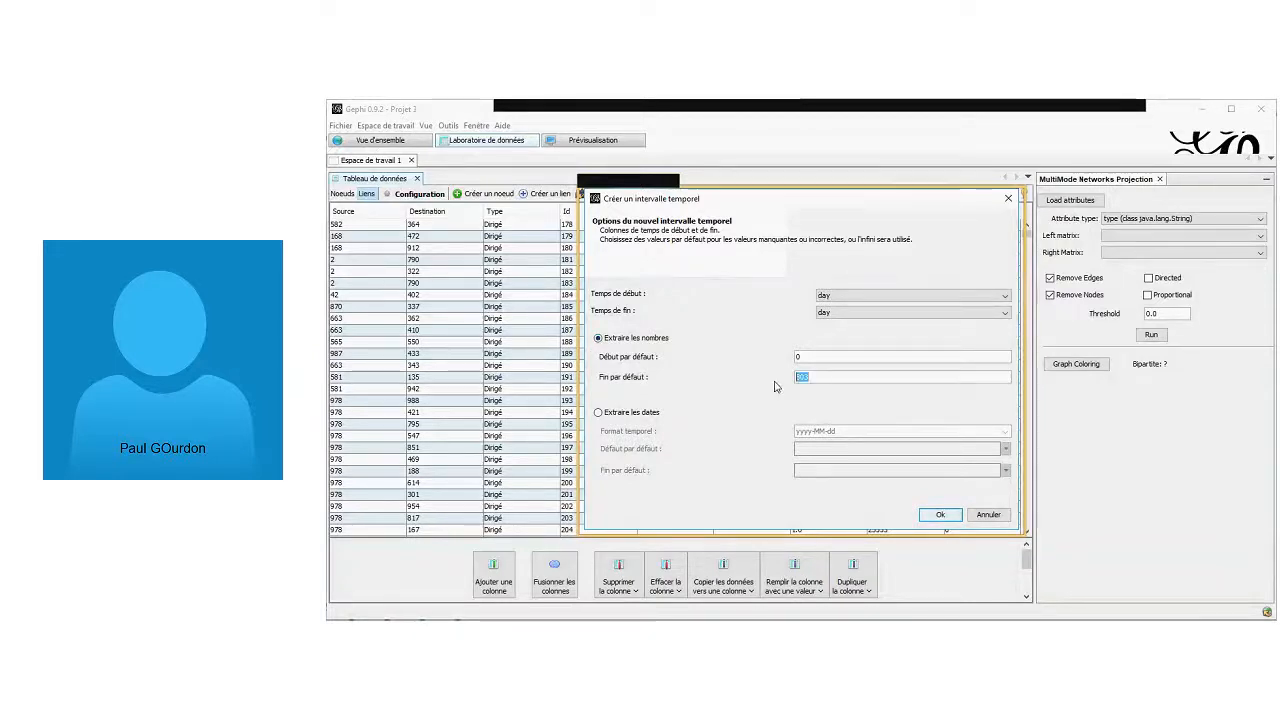
type("365")
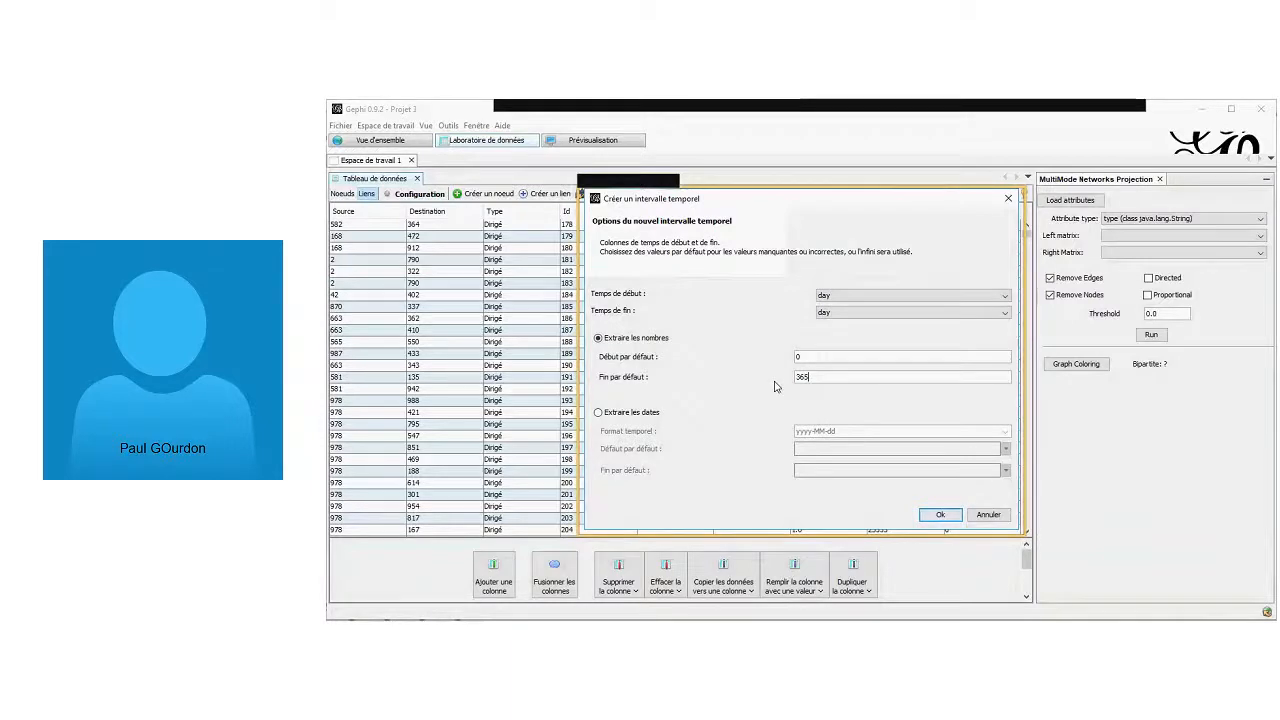
left_click(940, 515)
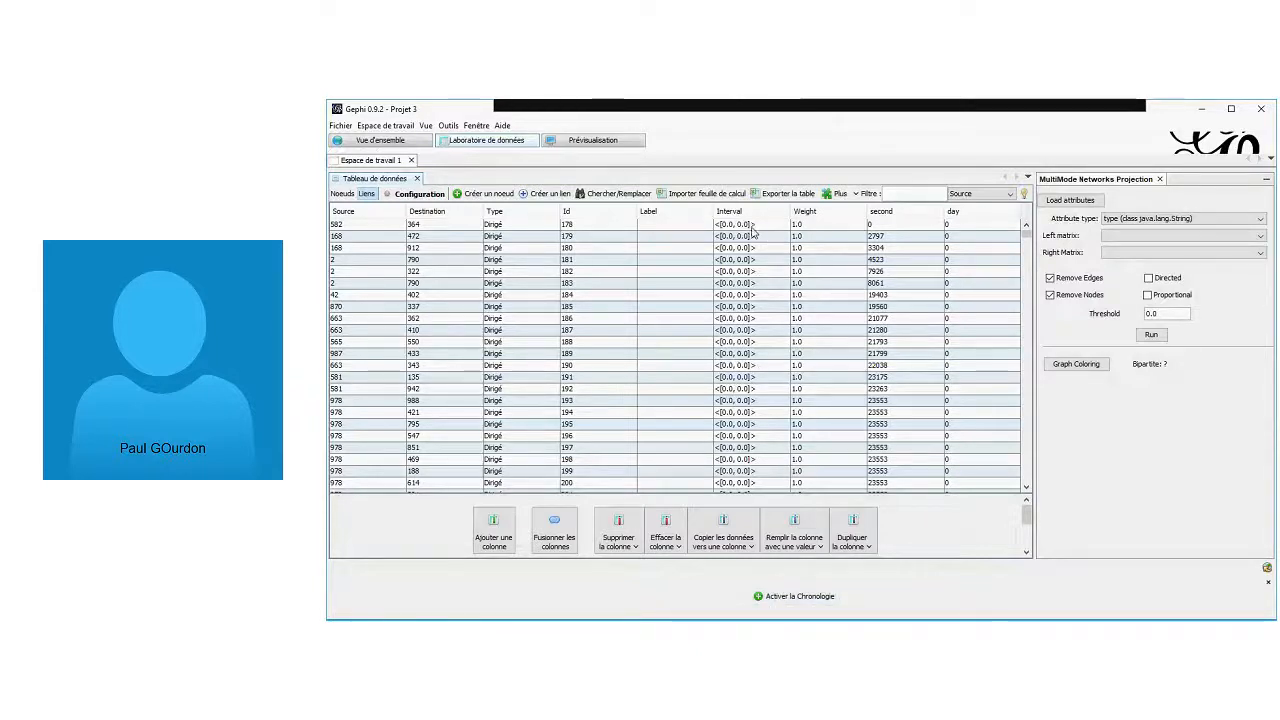
Activate the timeline in the overview, narrow its window to about 0–10, and enlarge the Contexte pane
left_click(376, 140)
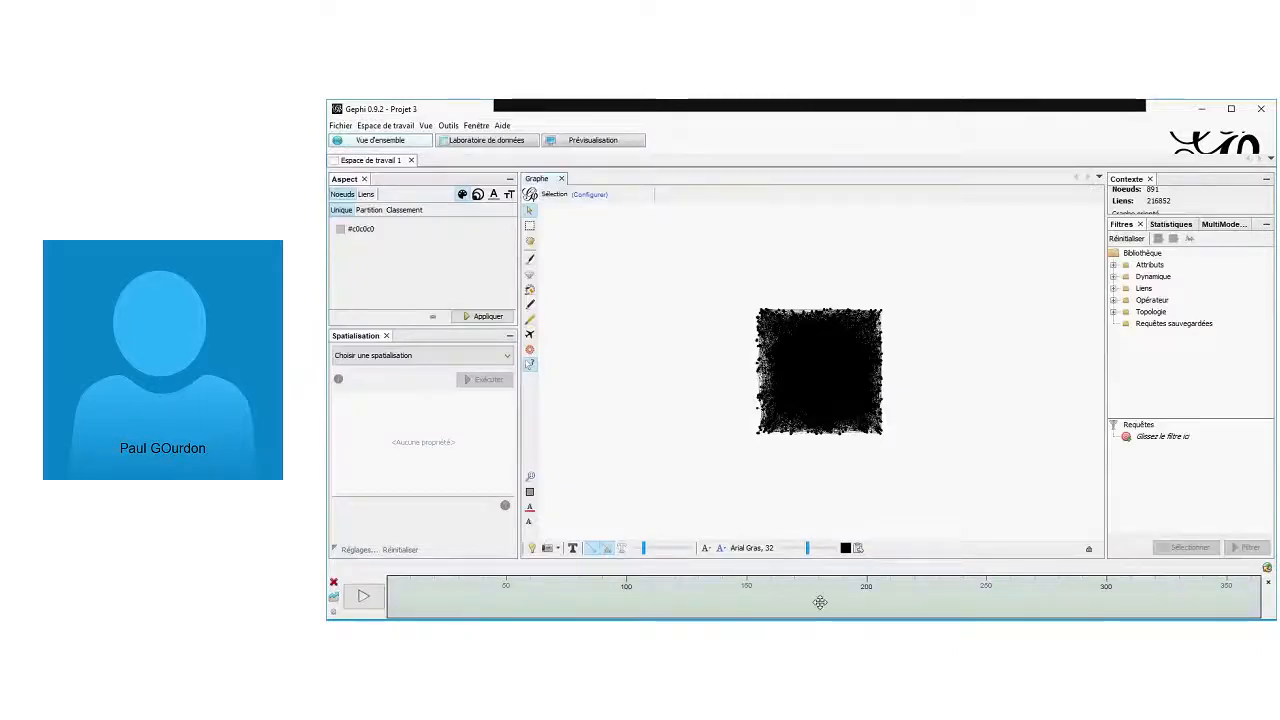
left_click_drag(1258, 596, 415, 591)
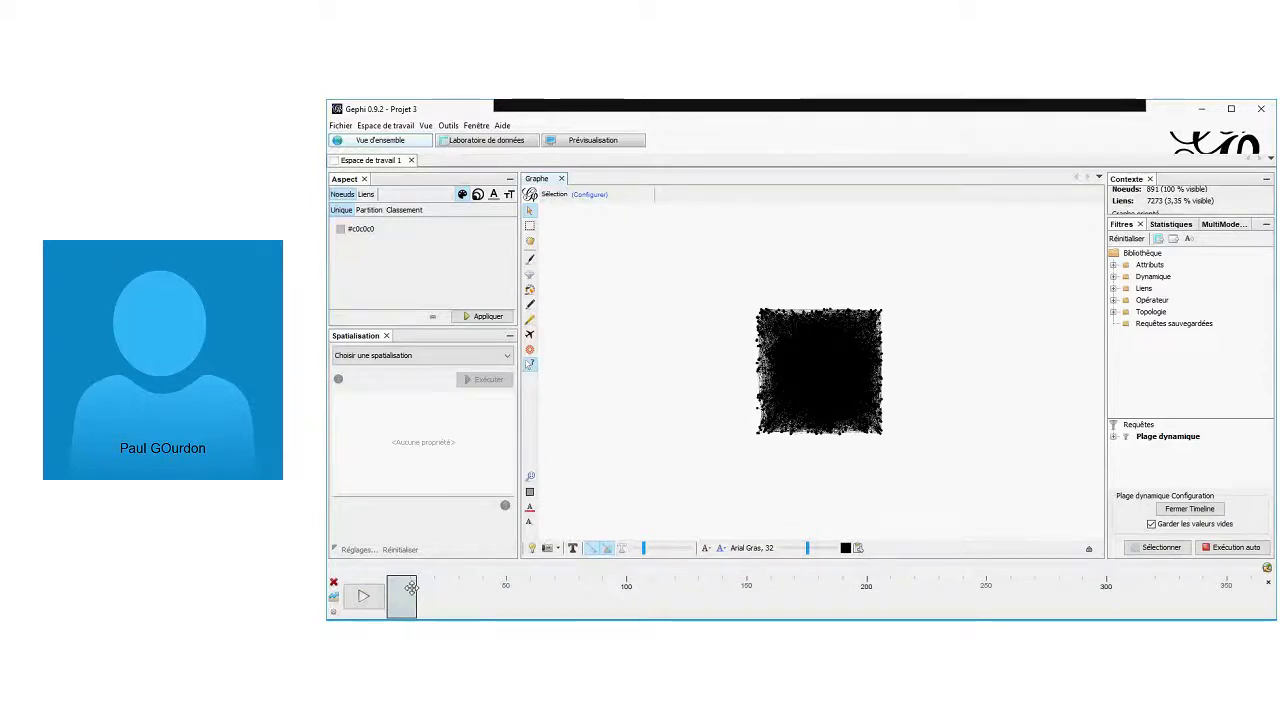
left_click_drag(414, 594, 409, 594)
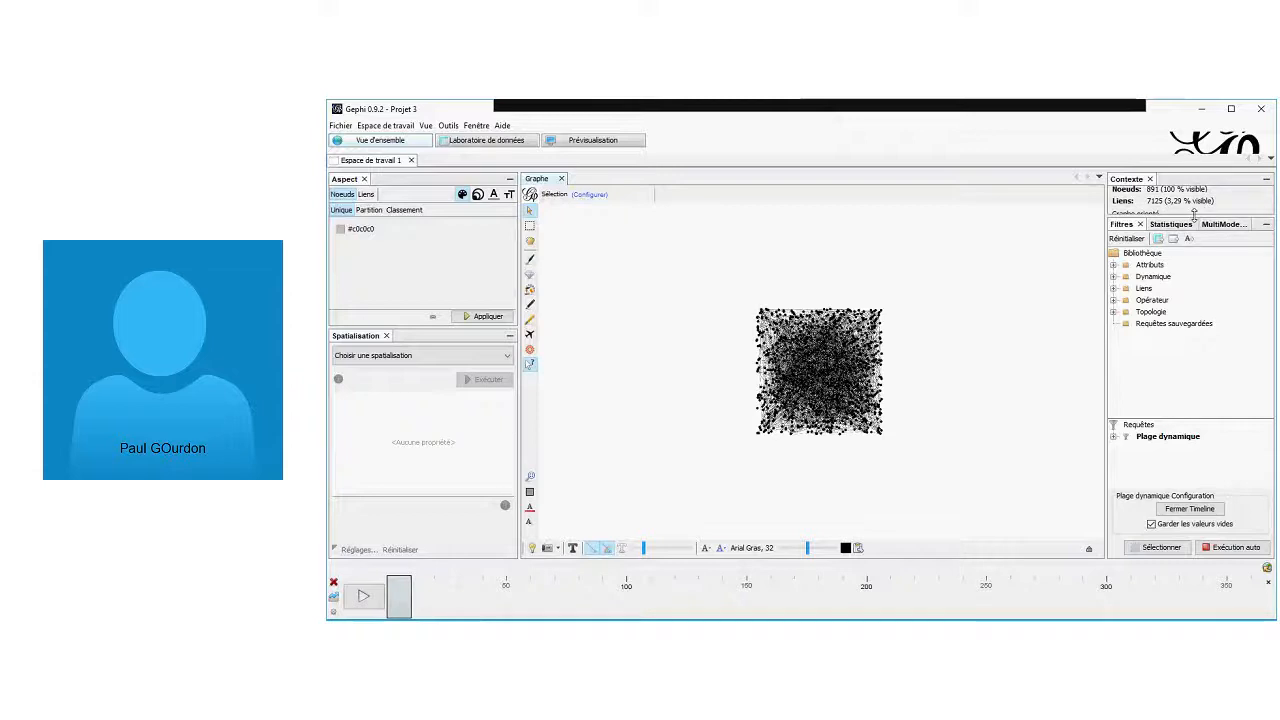
left_click_drag(1193, 214, 1191, 268)
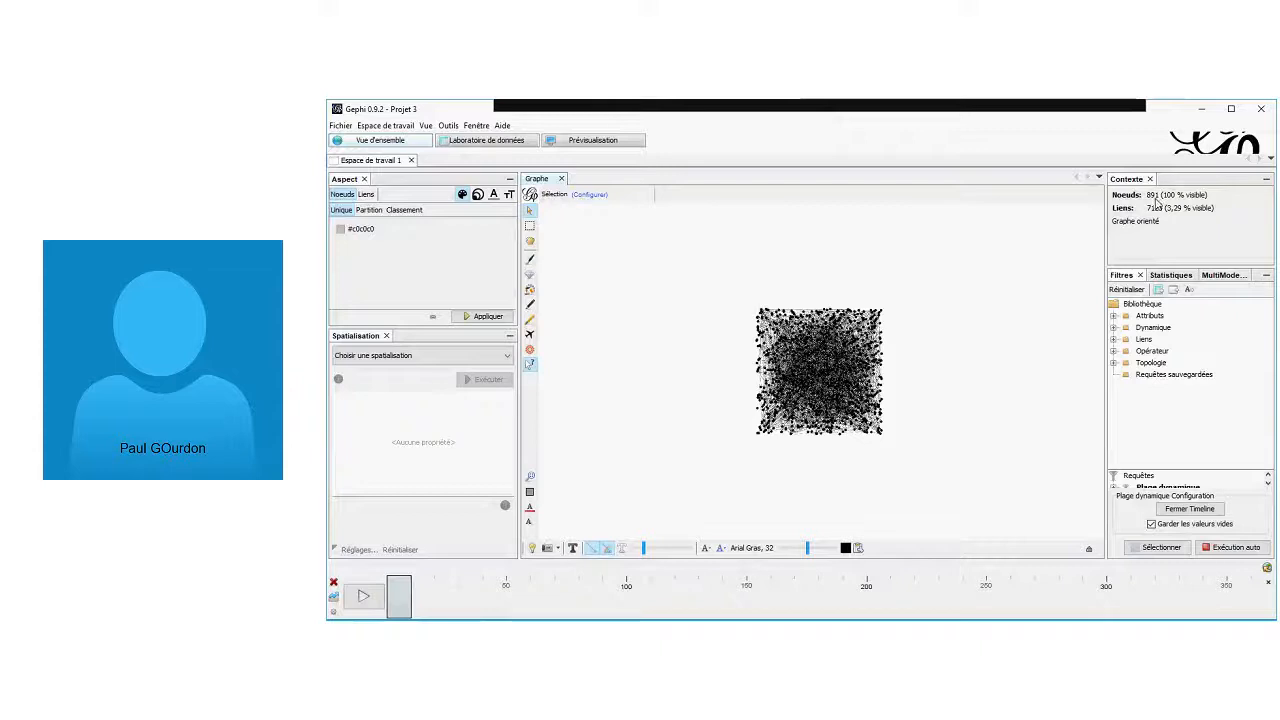
Run a Force Atlas 2 layout briefly with Dissuader les Hubs and Empêcher le Recouvrement enabled, and stop it
left_click(505, 360)
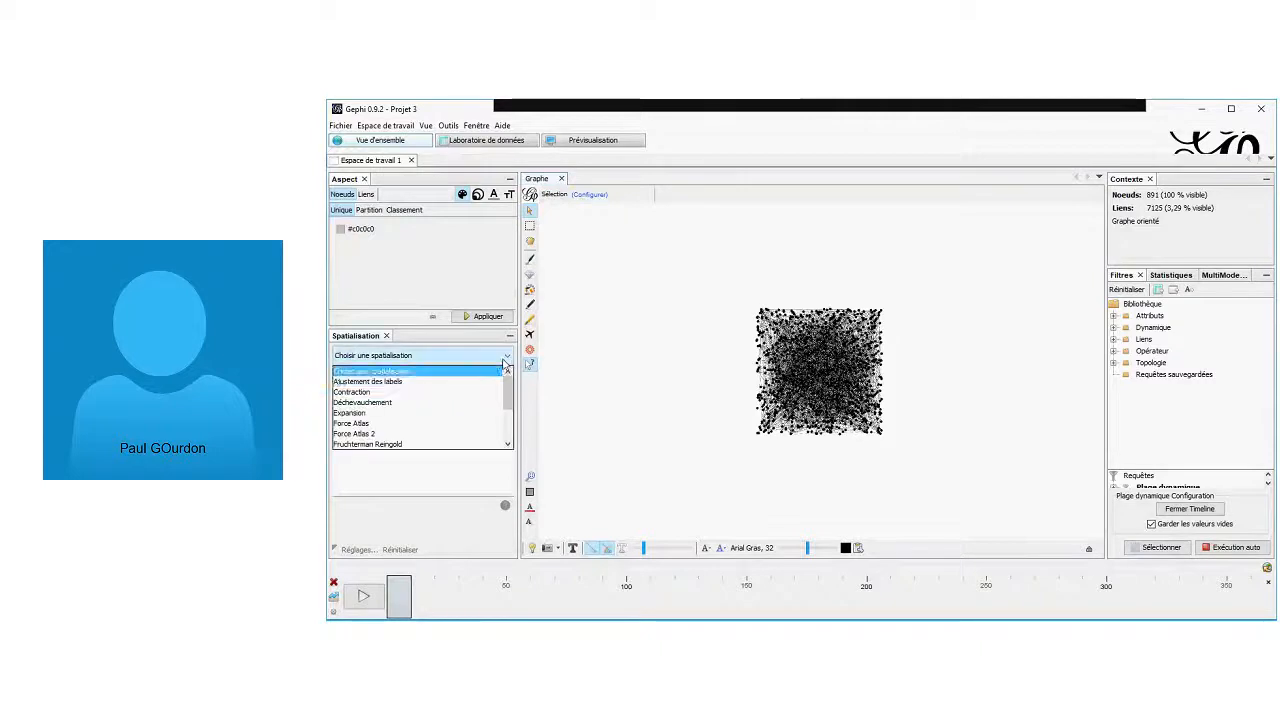
left_click(422, 435)
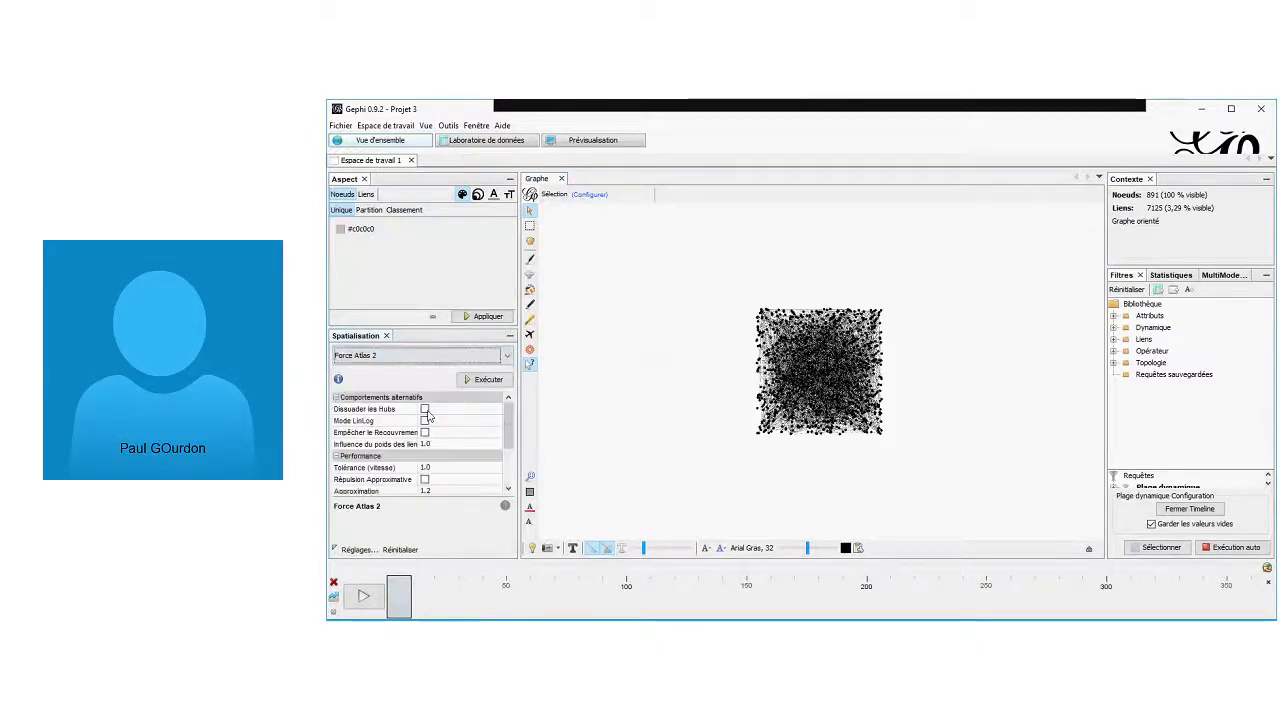
left_click(426, 411)
left_click(426, 432)
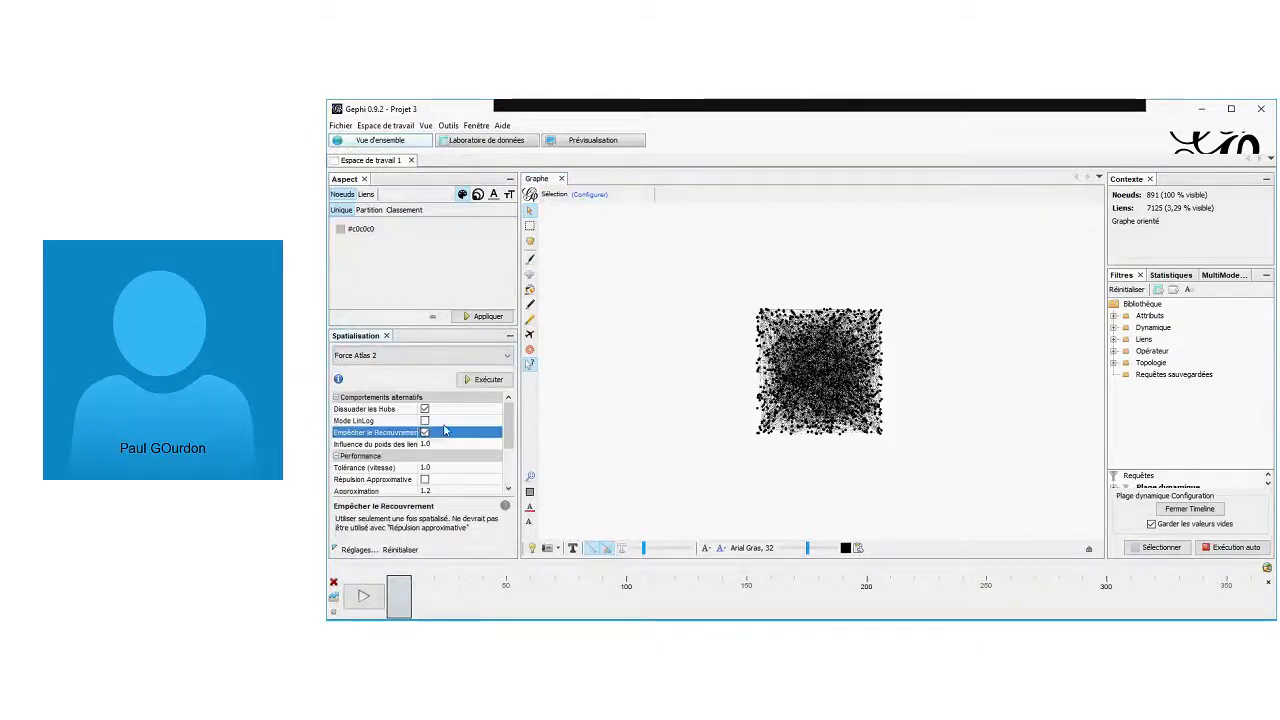
scroll(446, 431, "down", 1)
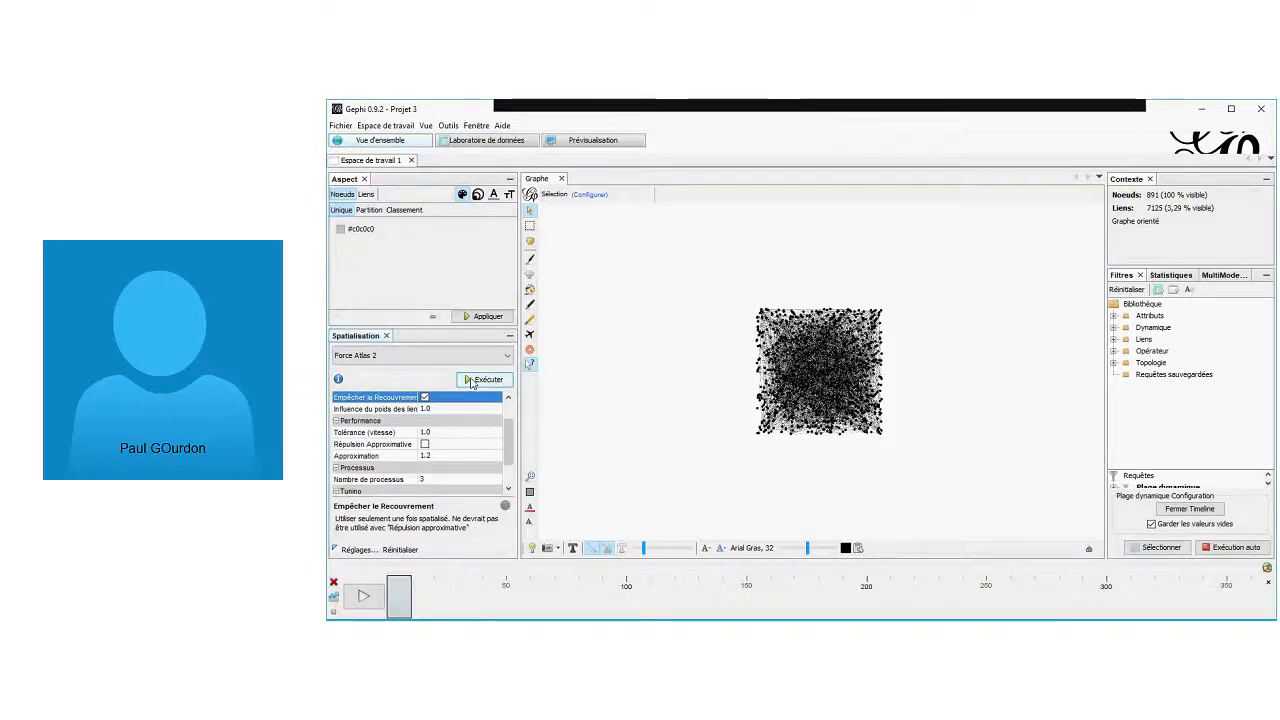
left_click(473, 382)
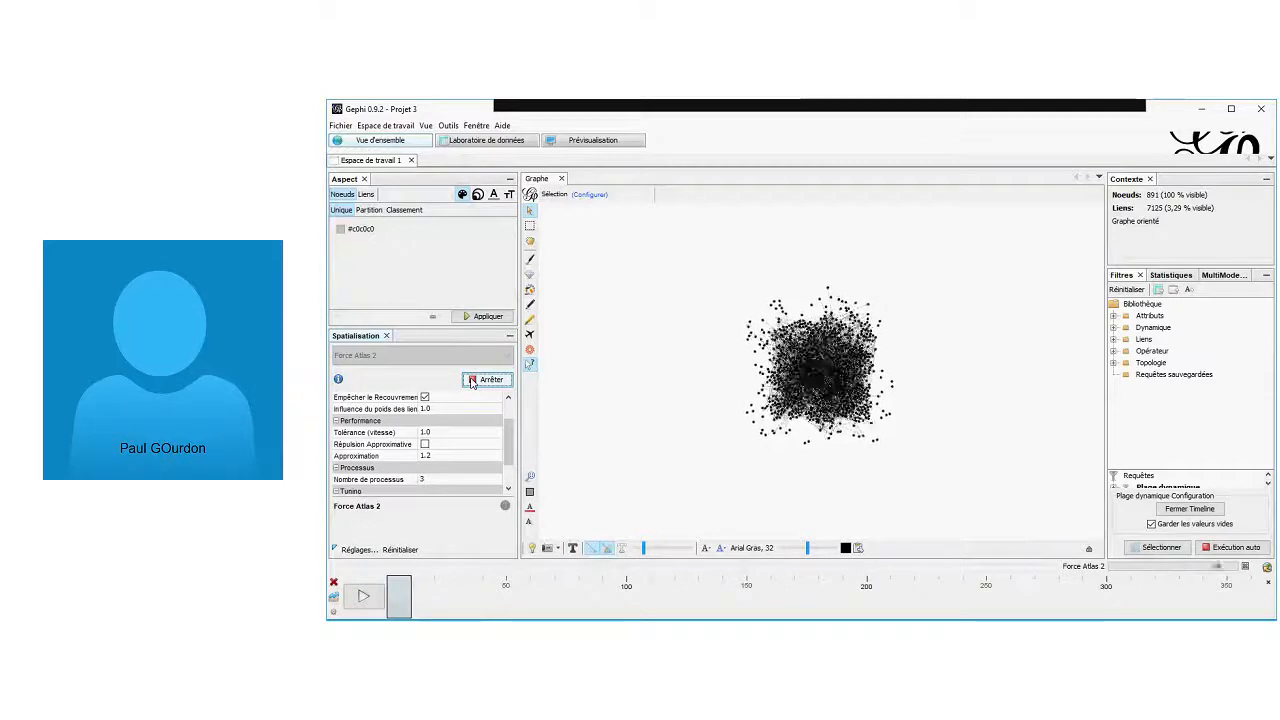
left_click(472, 382)
Lay out the filtered graph with the OpenOrd algorithm
left_click(450, 356)
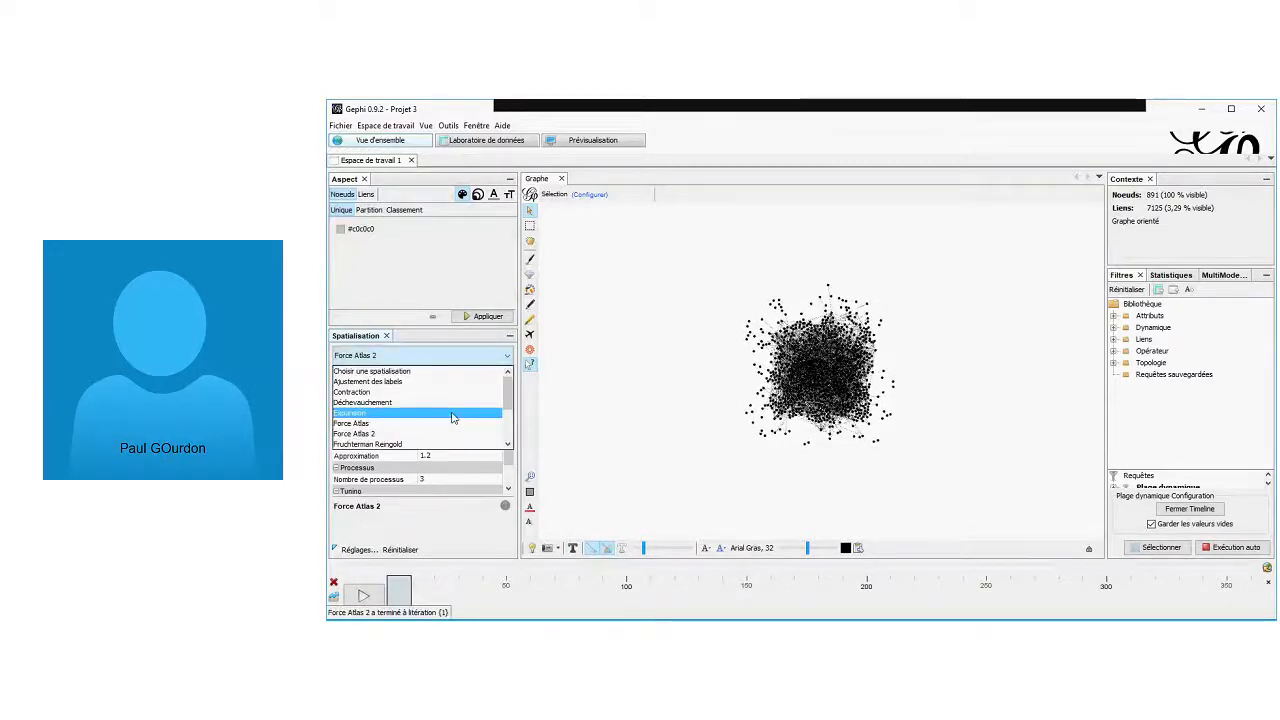
scroll(452, 418, "down", 1)
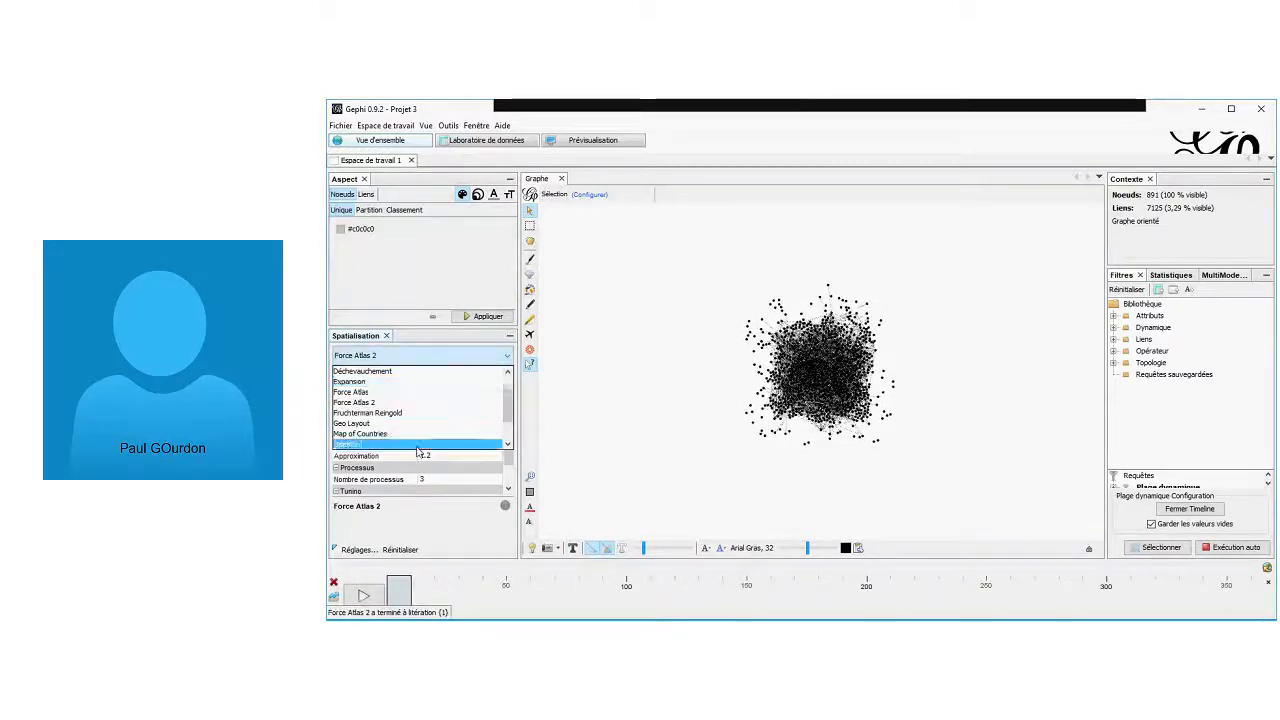
left_click(425, 444)
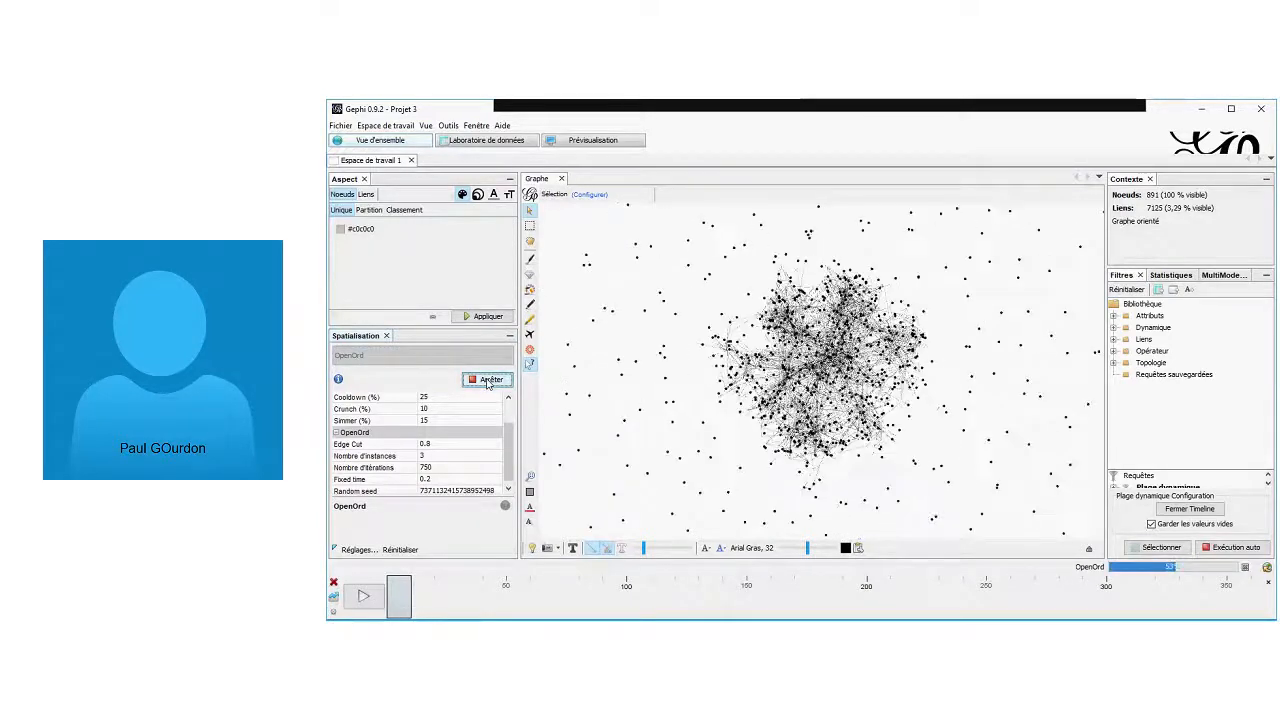
left_click(488, 380)
Refine the OpenOrd arrangement by running Force Atlas 2 for several seconds, and stop it
left_click(420, 355)
left_click(435, 408)
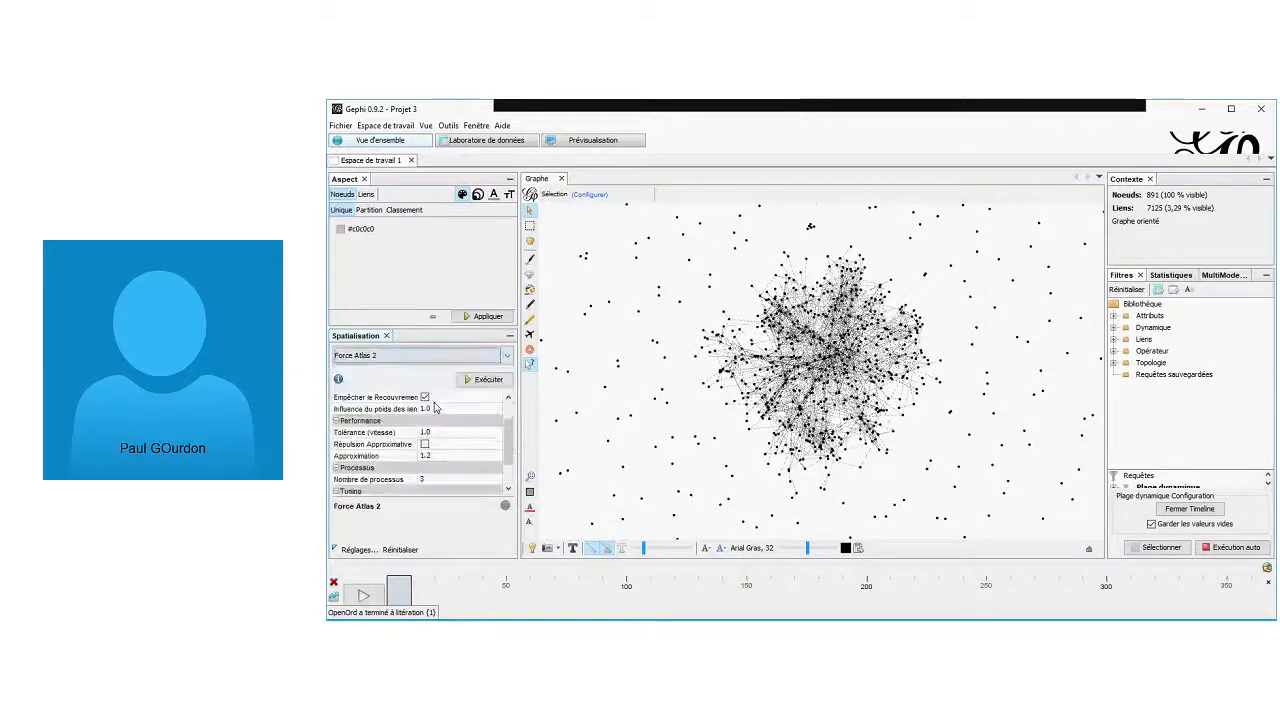
left_click(479, 384)
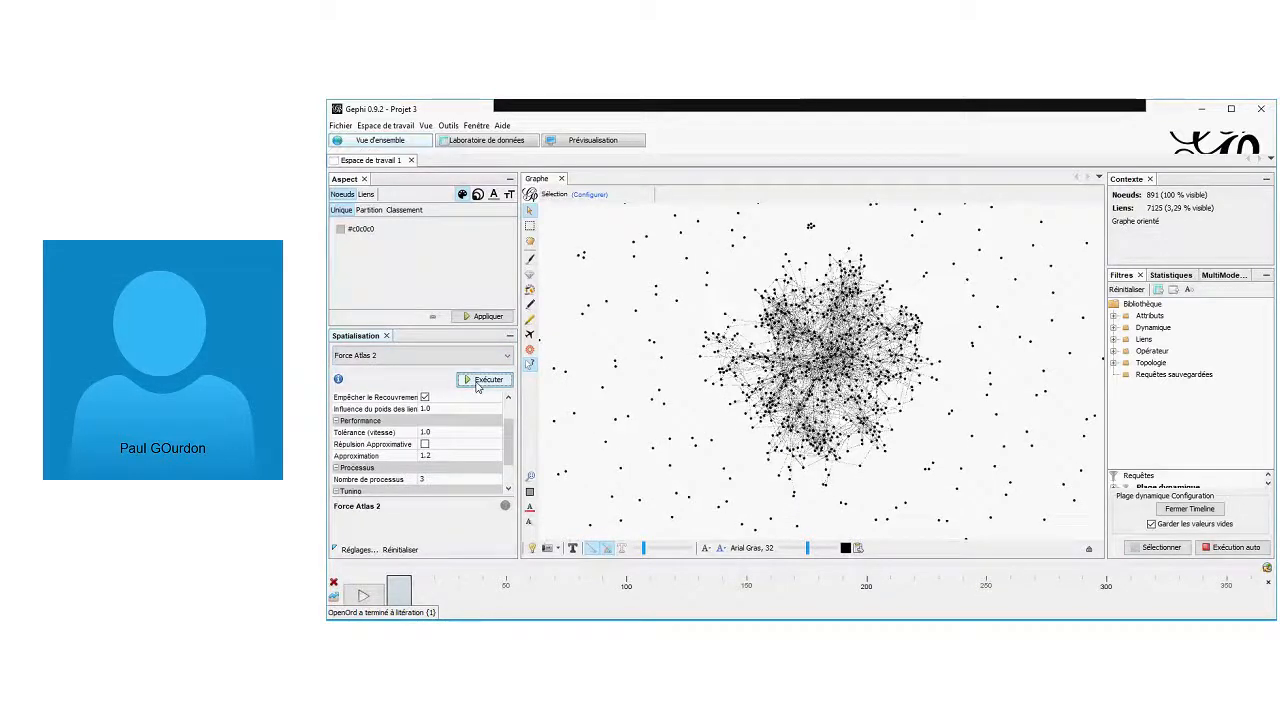
left_click(478, 384)
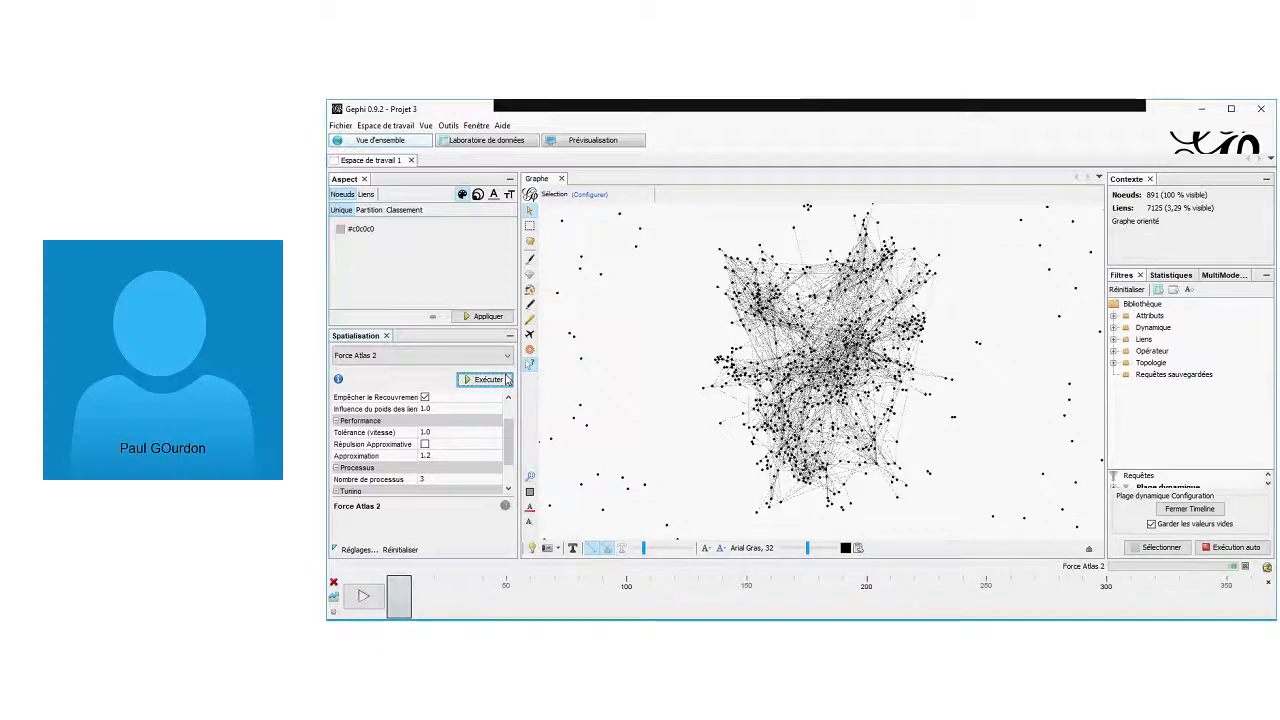
left_click(485, 380)
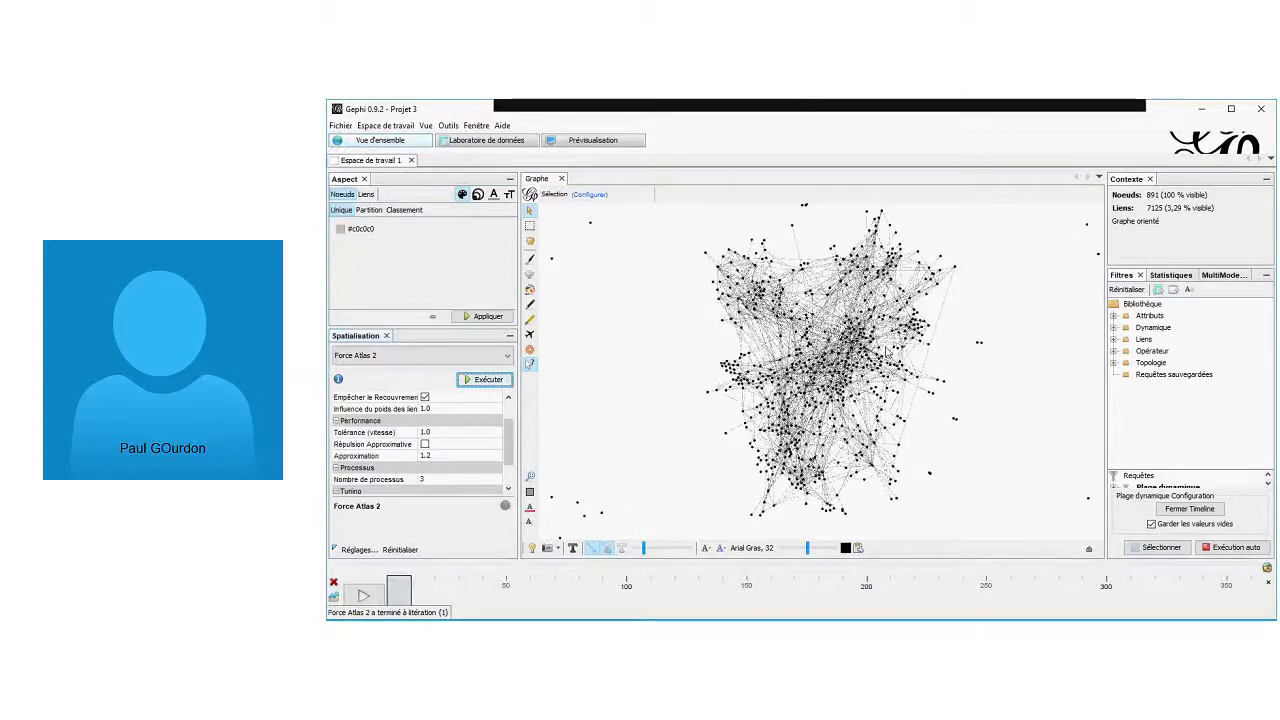
Widen the timeline window to cover 0 to about 98 and bring up the network statistics
scroll(828, 352, "down", 10)
scroll(828, 352, "up", 3)
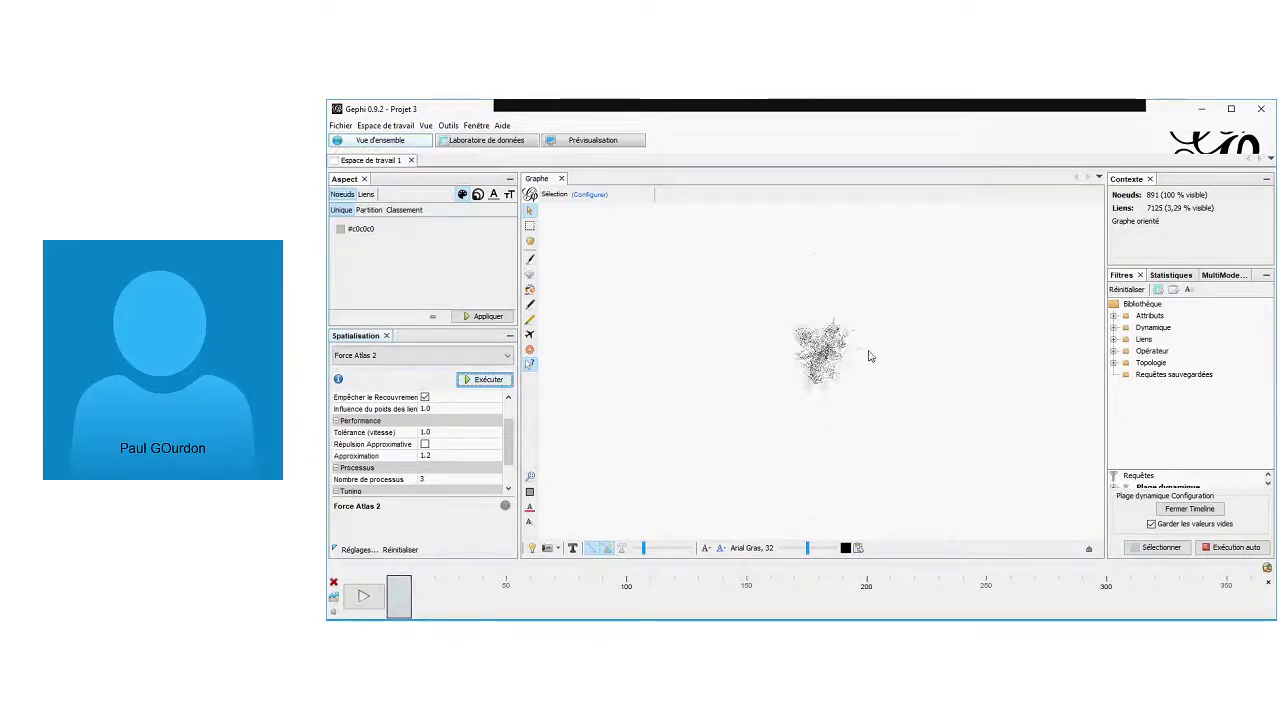
scroll(845, 335, "up", 3)
scroll(845, 332, "down", 1)
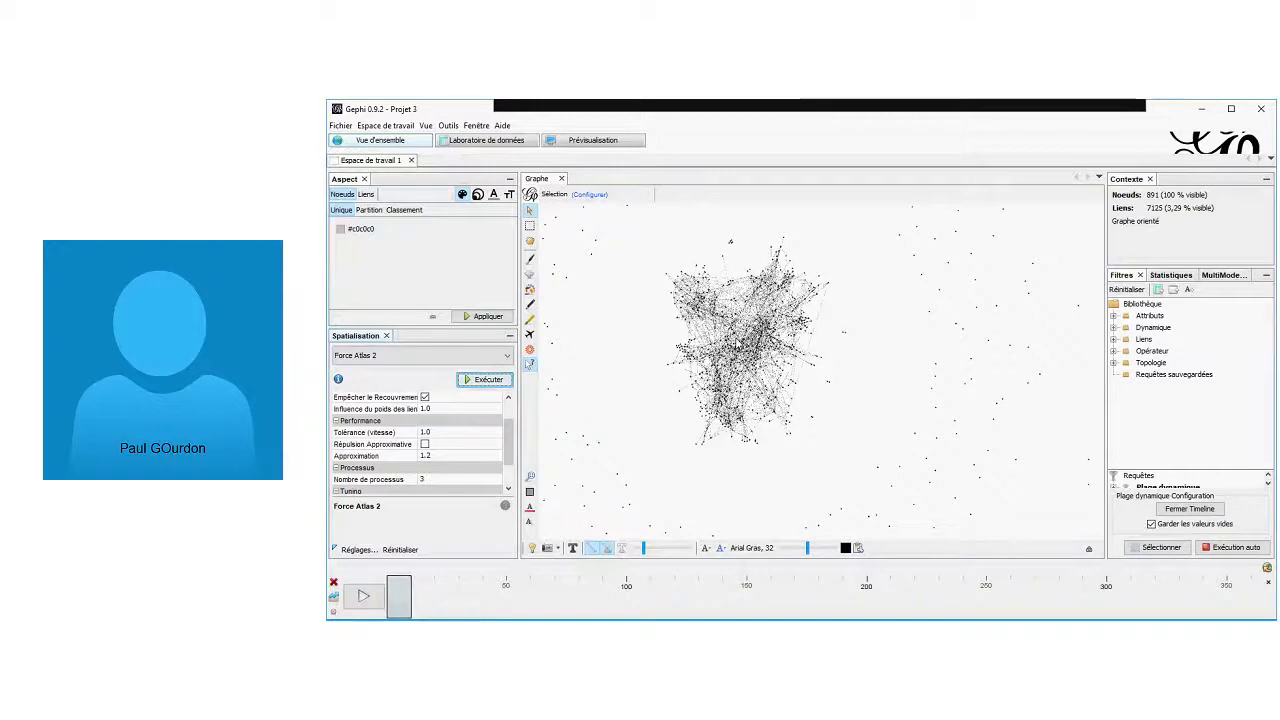
left_click_drag(413, 599, 622, 607)
left_click(1168, 274)
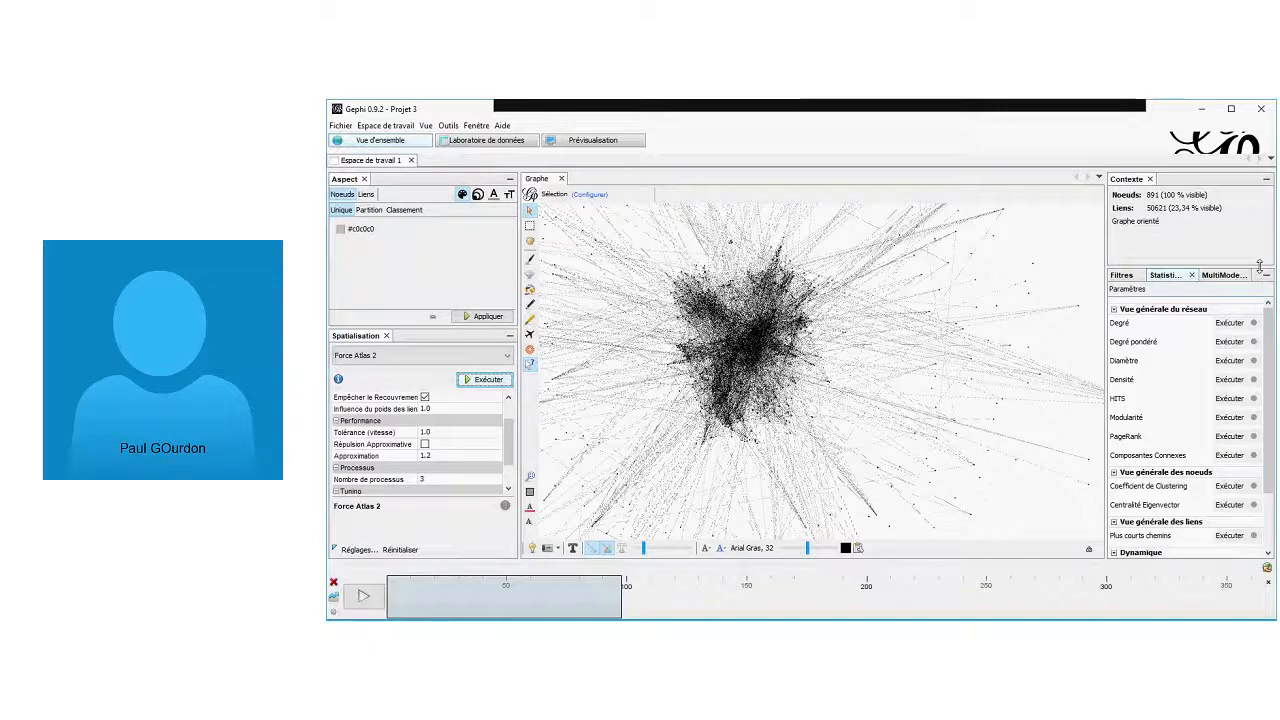
Play the timeline with a window narrowed to 0 to about 35, and reset the window to cover 0 to about 52
left_click_drag(622, 599, 472, 599)
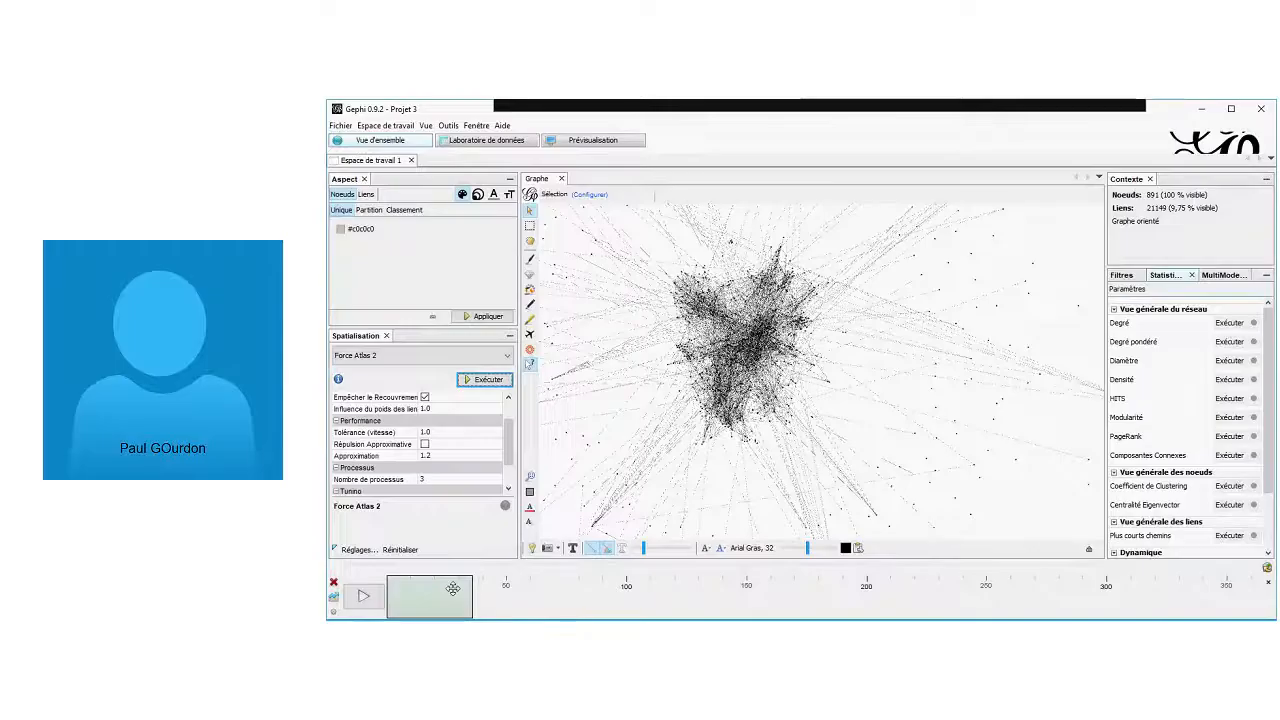
left_click(363, 597)
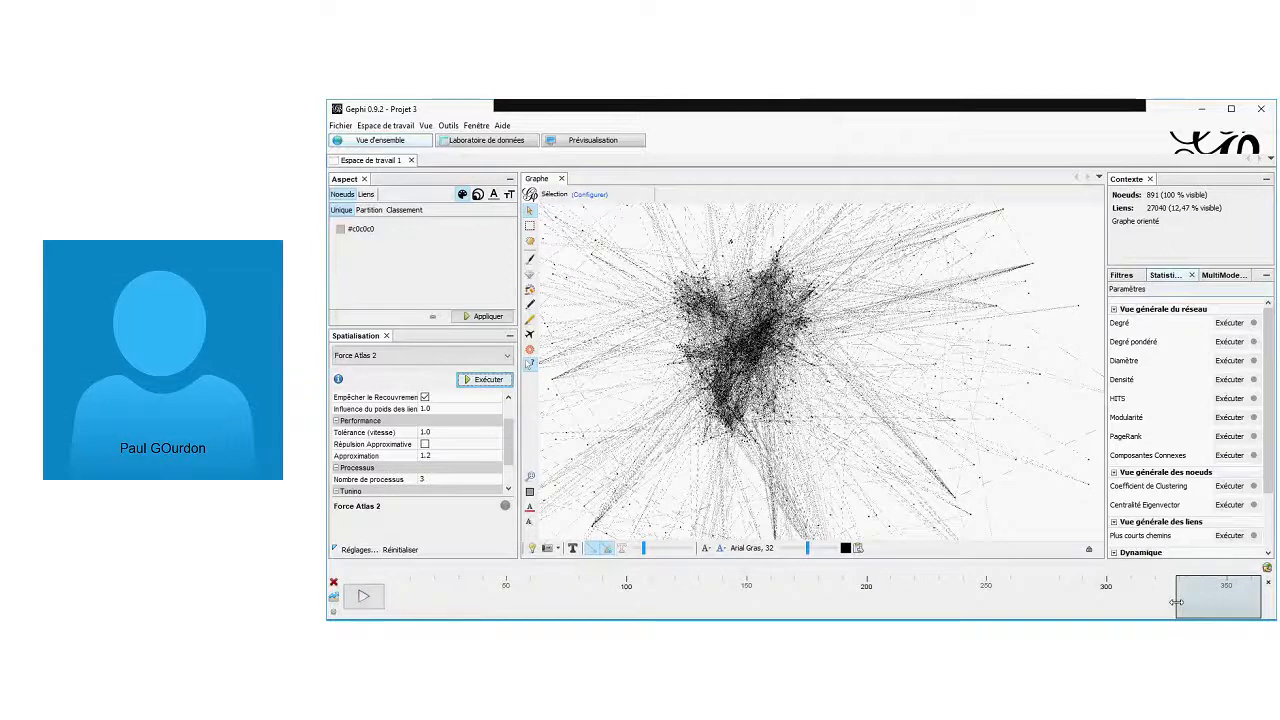
left_click_drag(1177, 601, 388, 590)
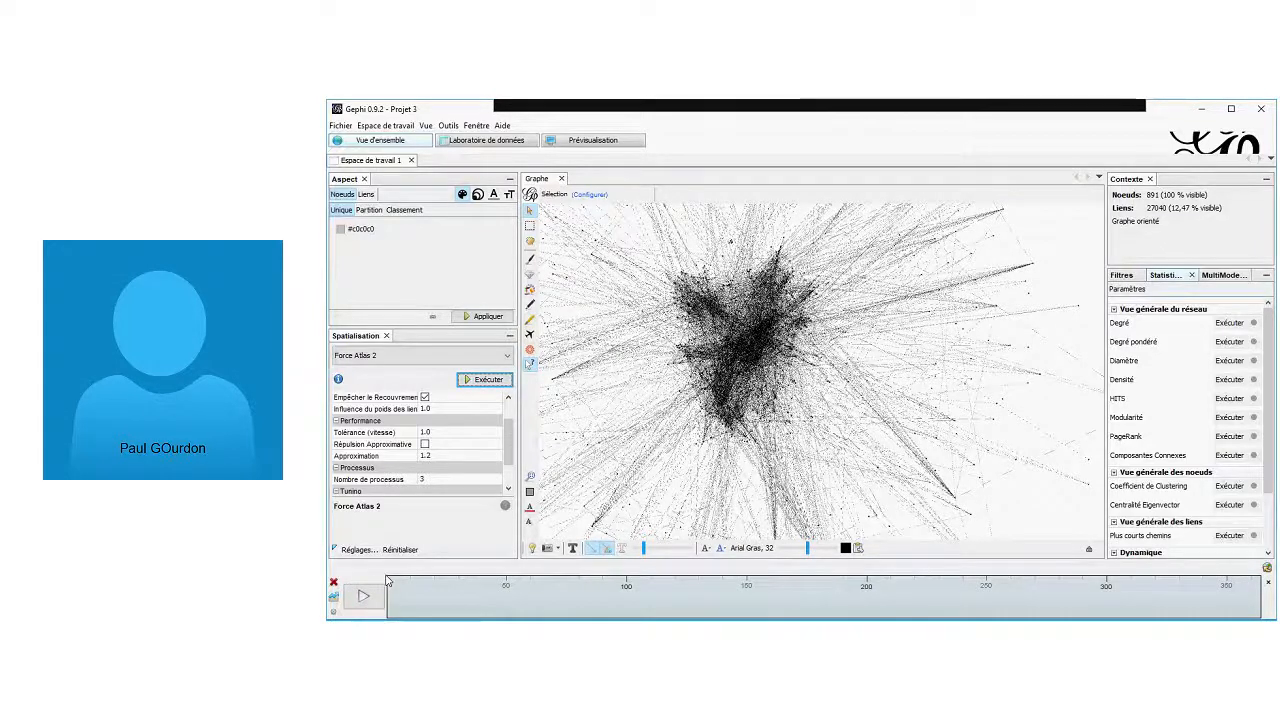
left_click_drag(1250, 605, 509, 611)
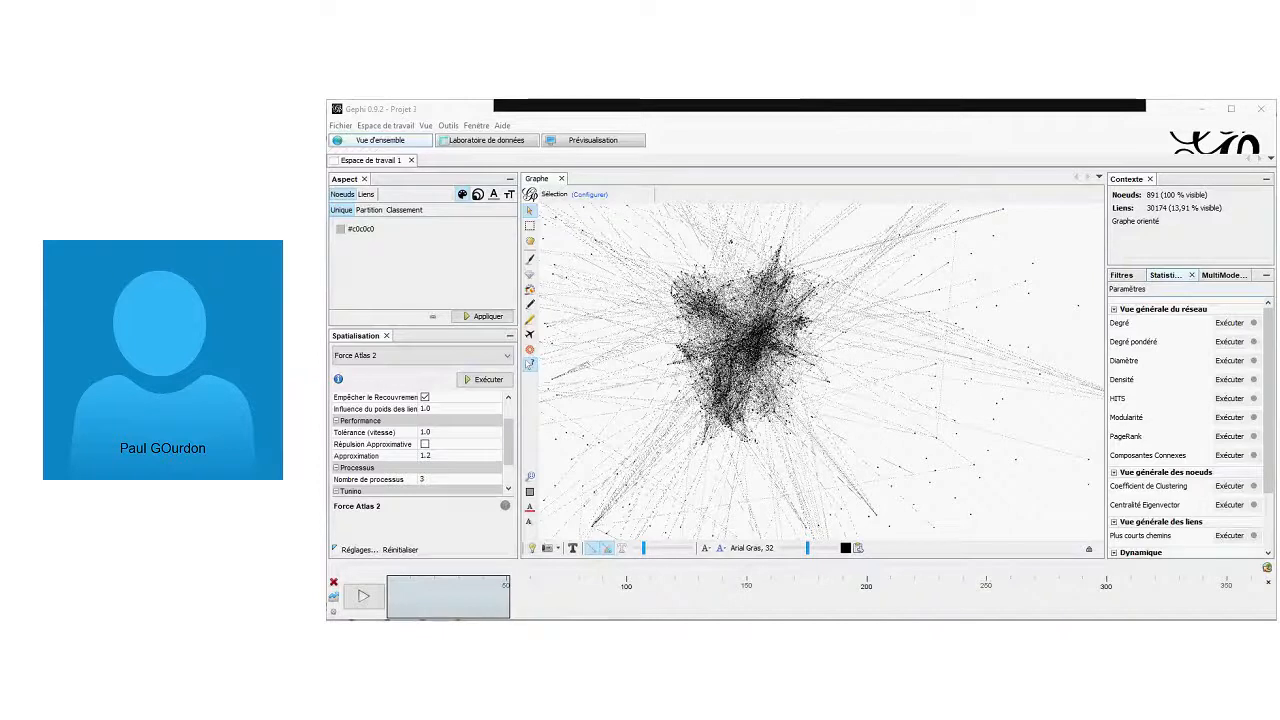
Examine the dense core of the filtered graph and its surrounding nodes at several zoom levels
scroll(660, 285, "down", 2)
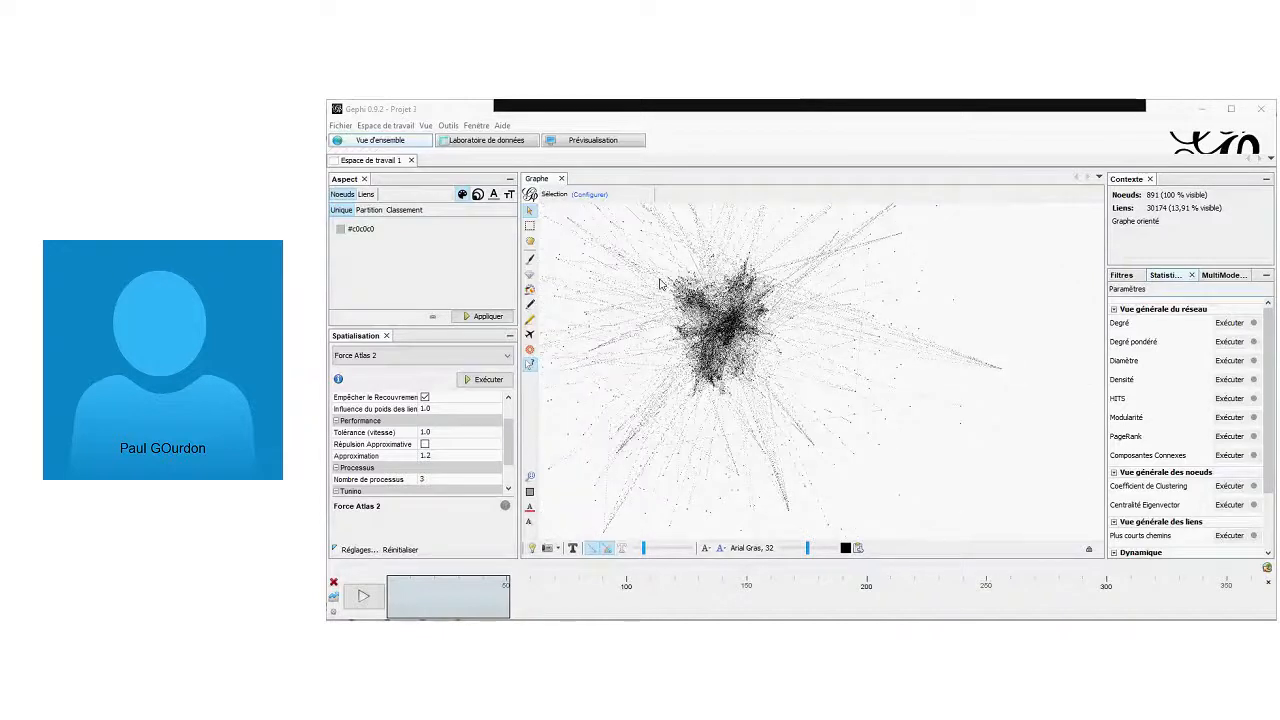
scroll(660, 285, "up", 3)
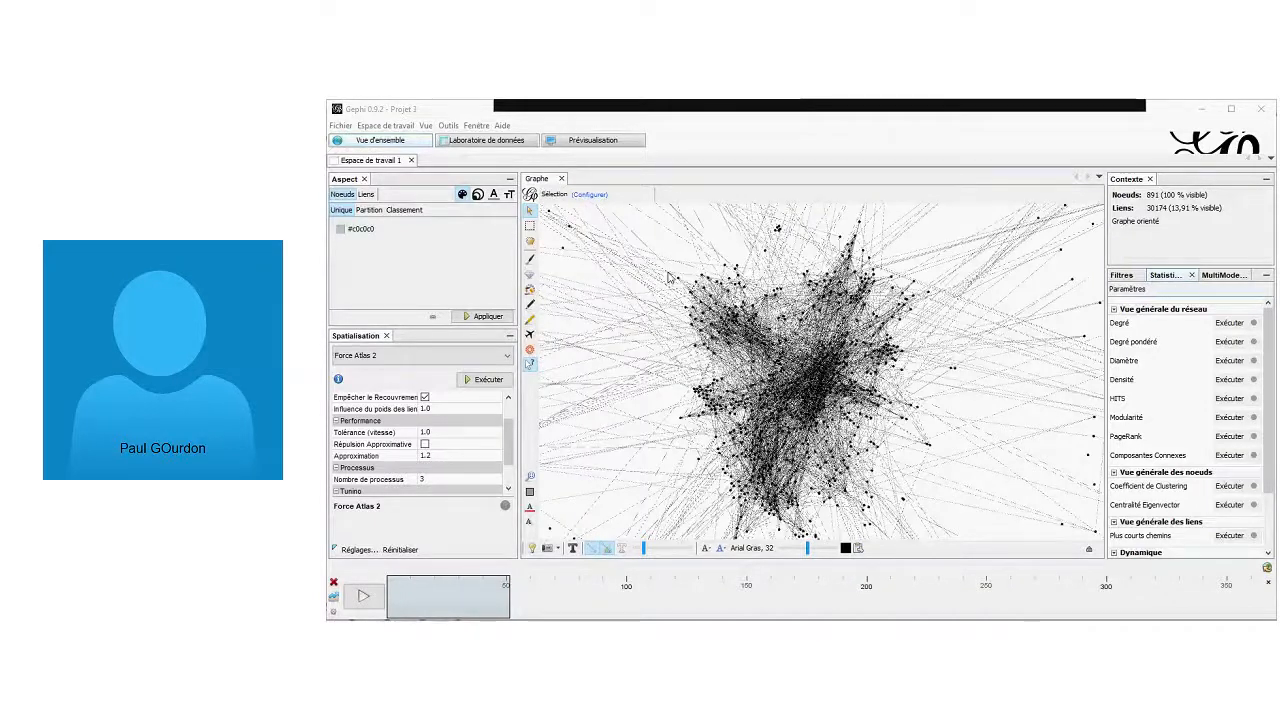
scroll(669, 278, "up", 2)
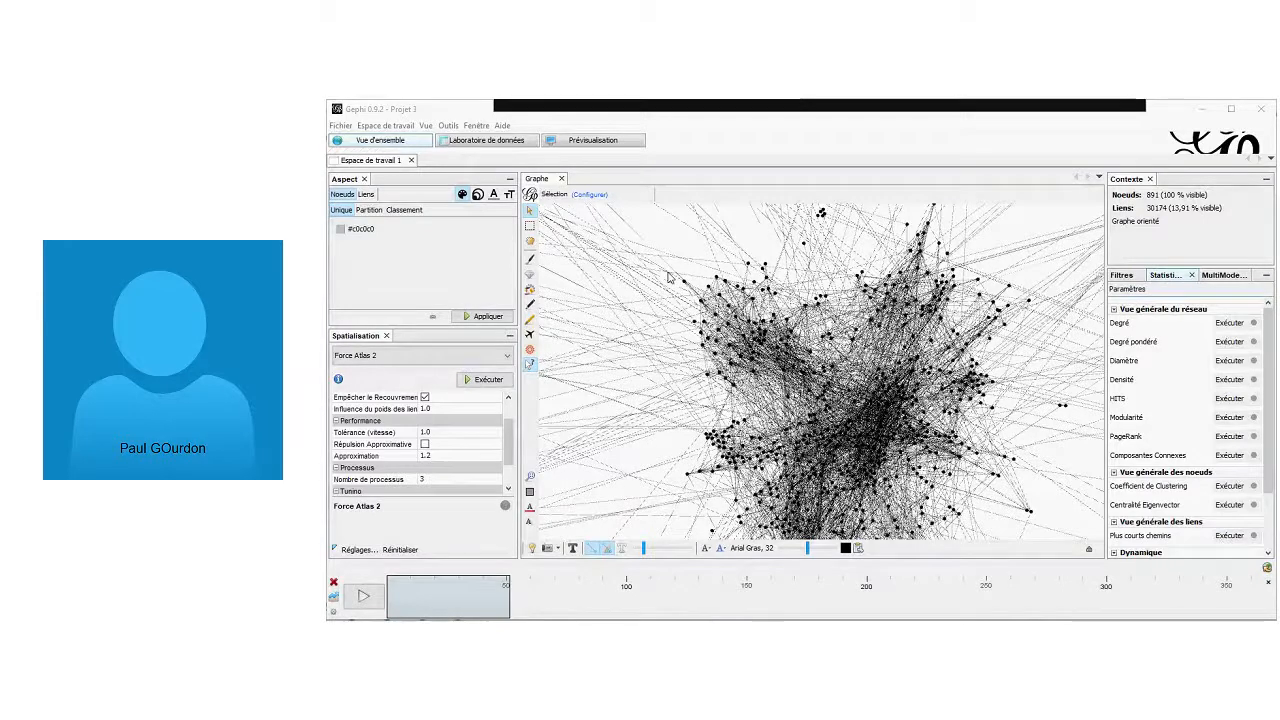
scroll(669, 278, "down", 2)
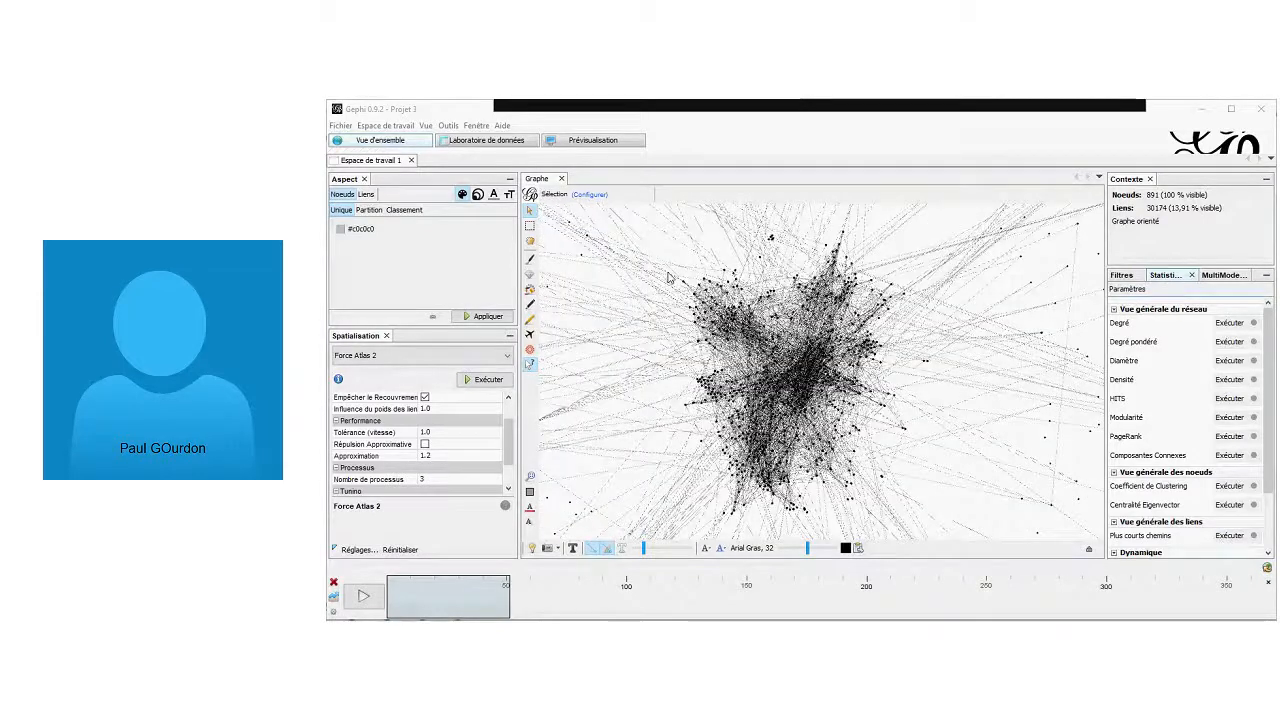
scroll(650, 265, "up", 3)
left_click(387, 147)
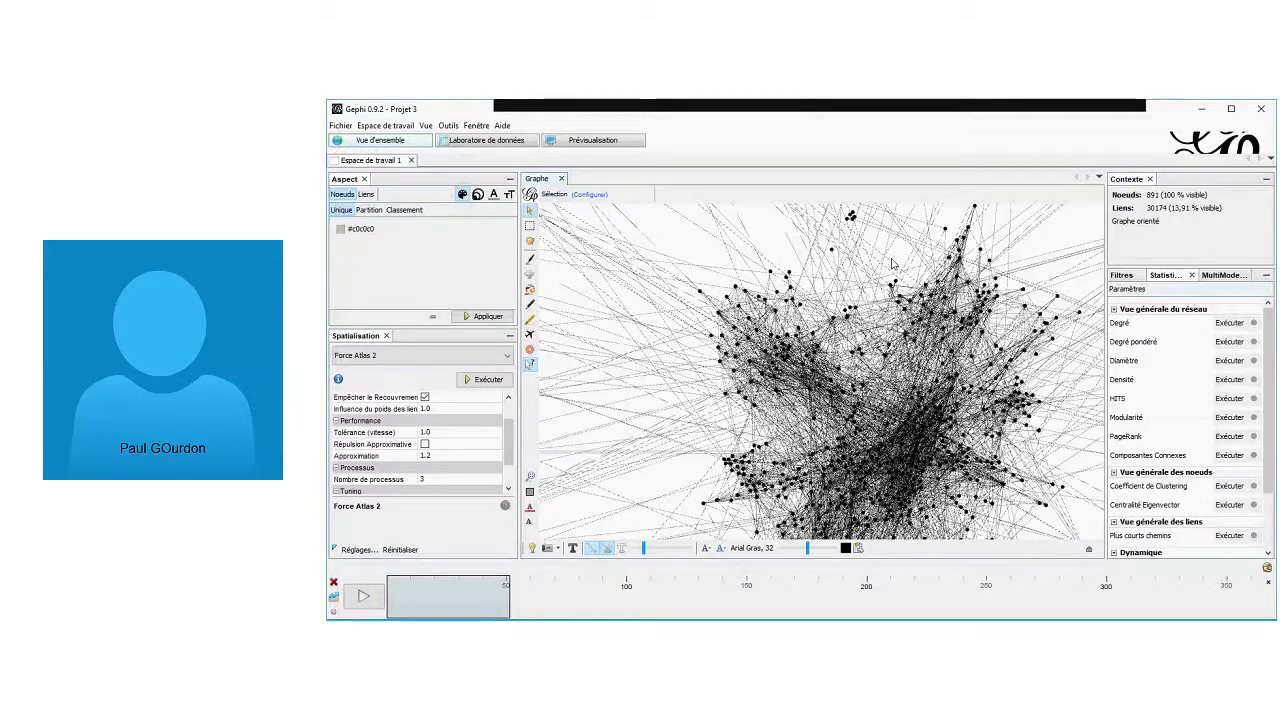
scroll(880, 268, "up", 2)
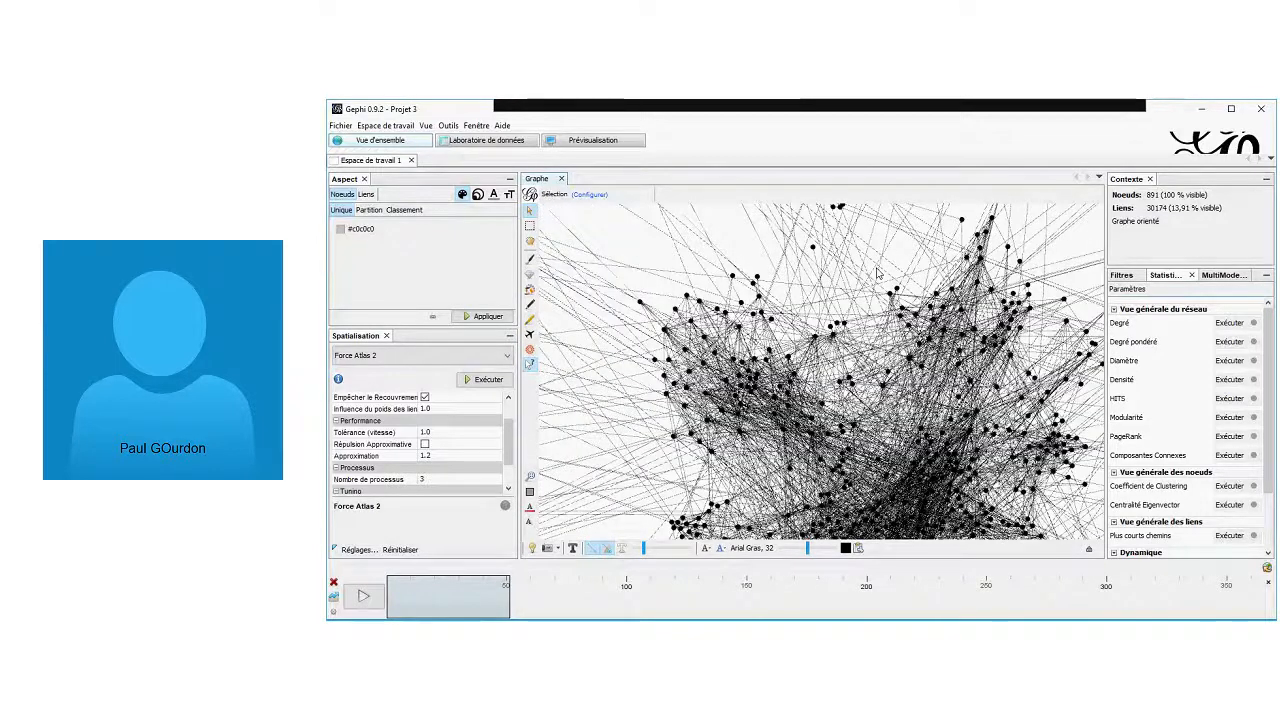
scroll(877, 272, "down", 4)
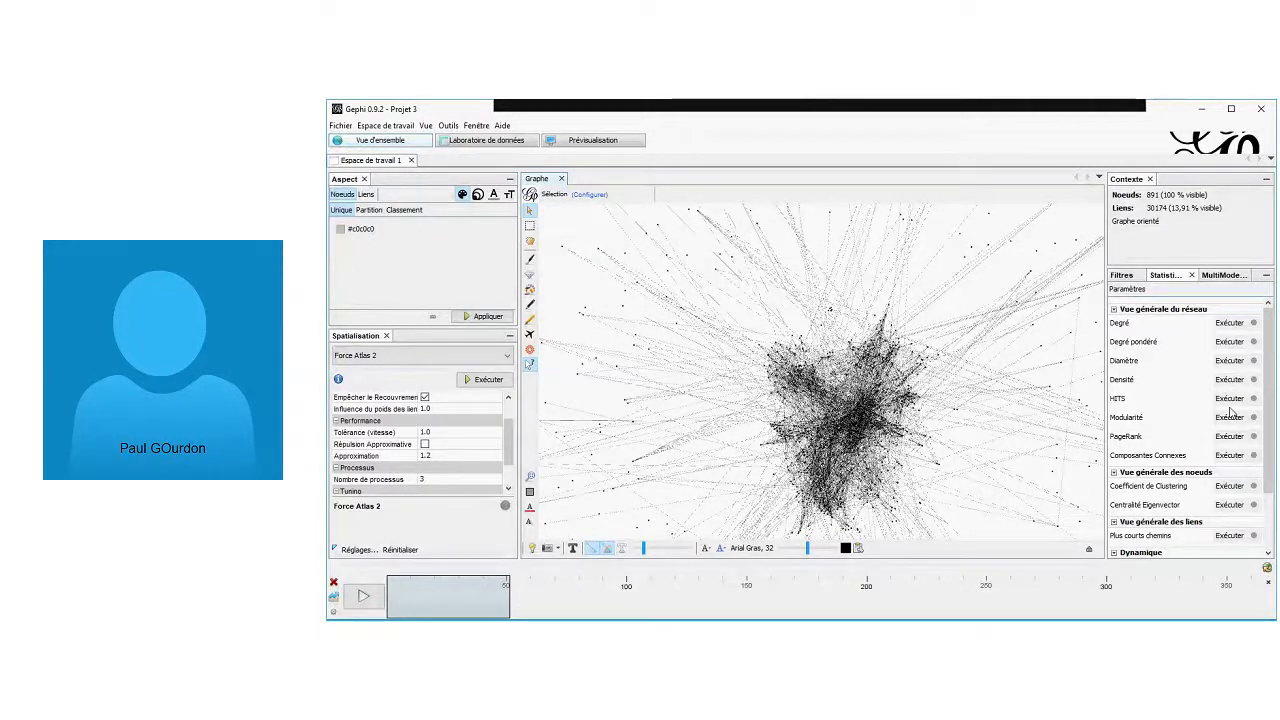
Compute the network's modularity with randomization, edge weights and a resolution of 1.0, and close the report
left_click(1229, 417)
left_click(890, 441)
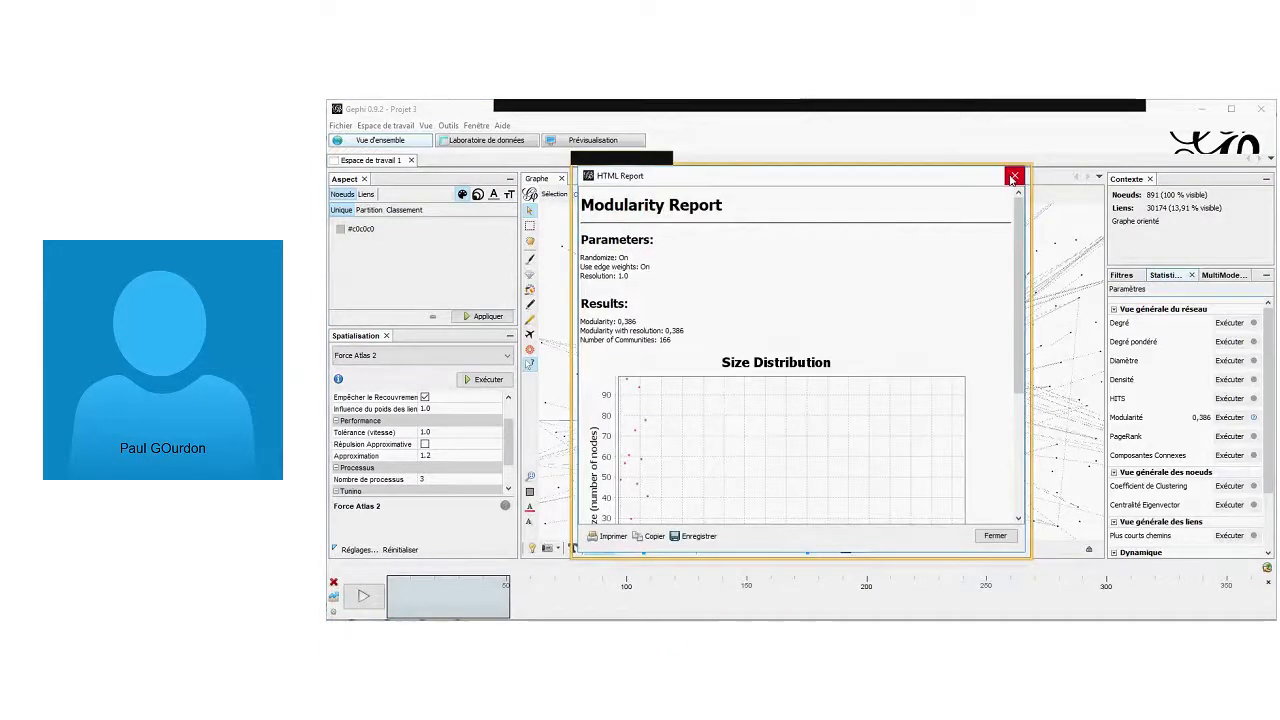
left_click(1014, 177)
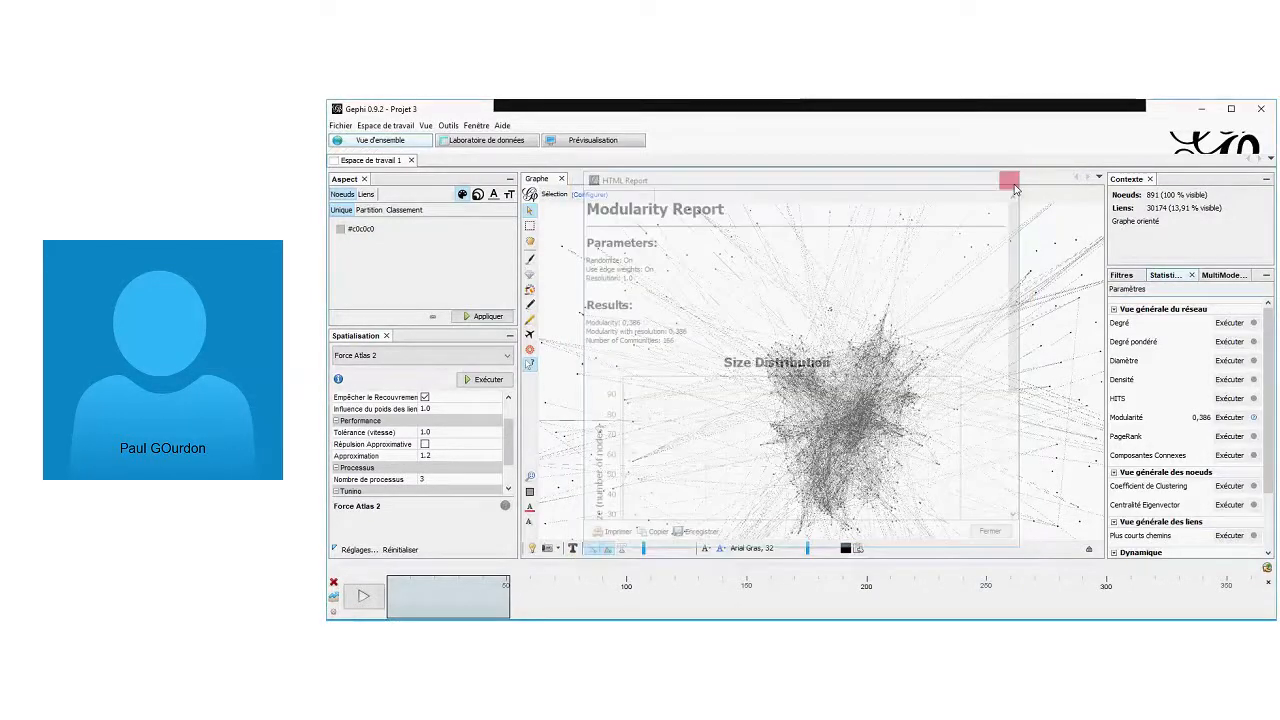
Compute the average degree and the average weighted degree of the filtered network, closing each report
left_click(1229, 322)
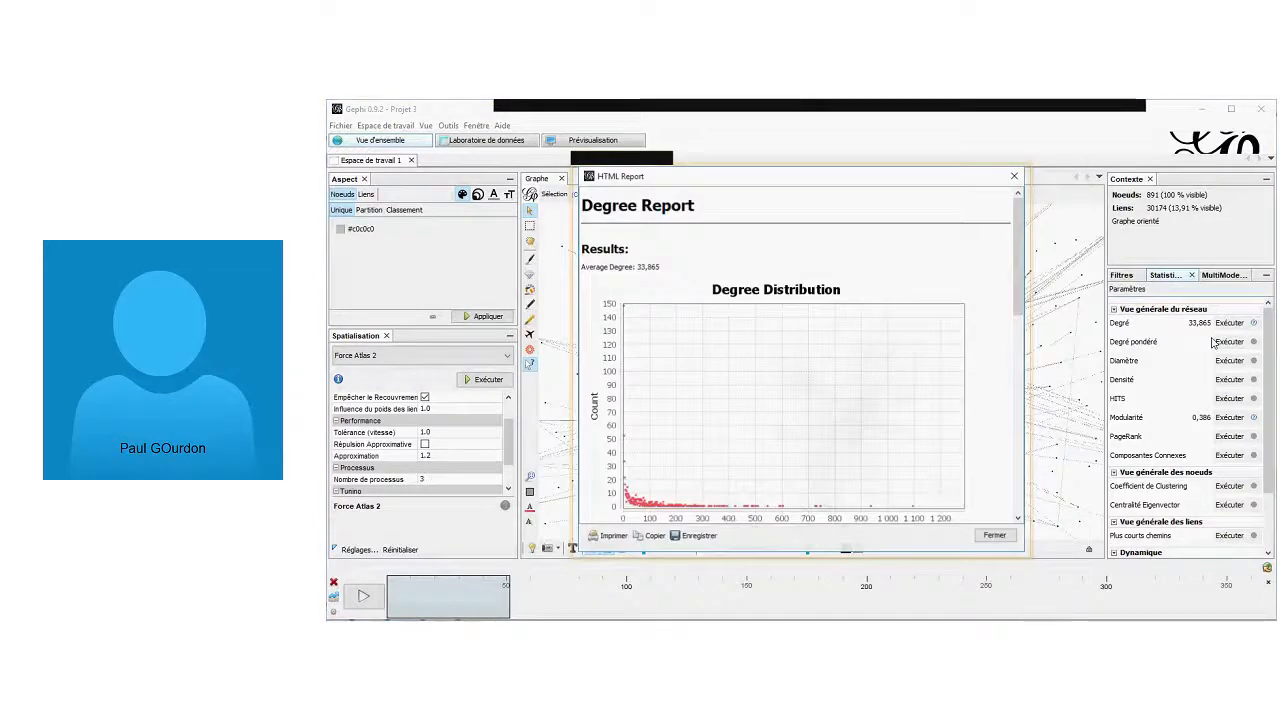
left_click(1012, 162)
left_click(1228, 342)
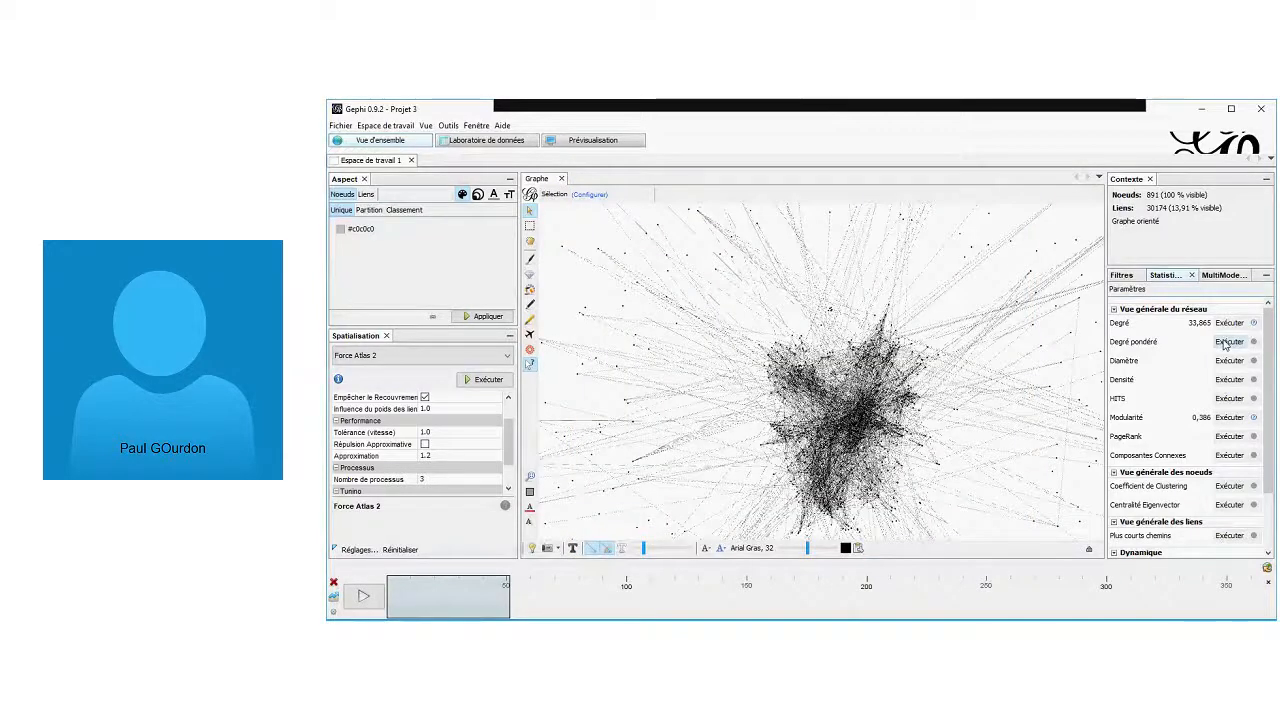
left_click(1014, 177)
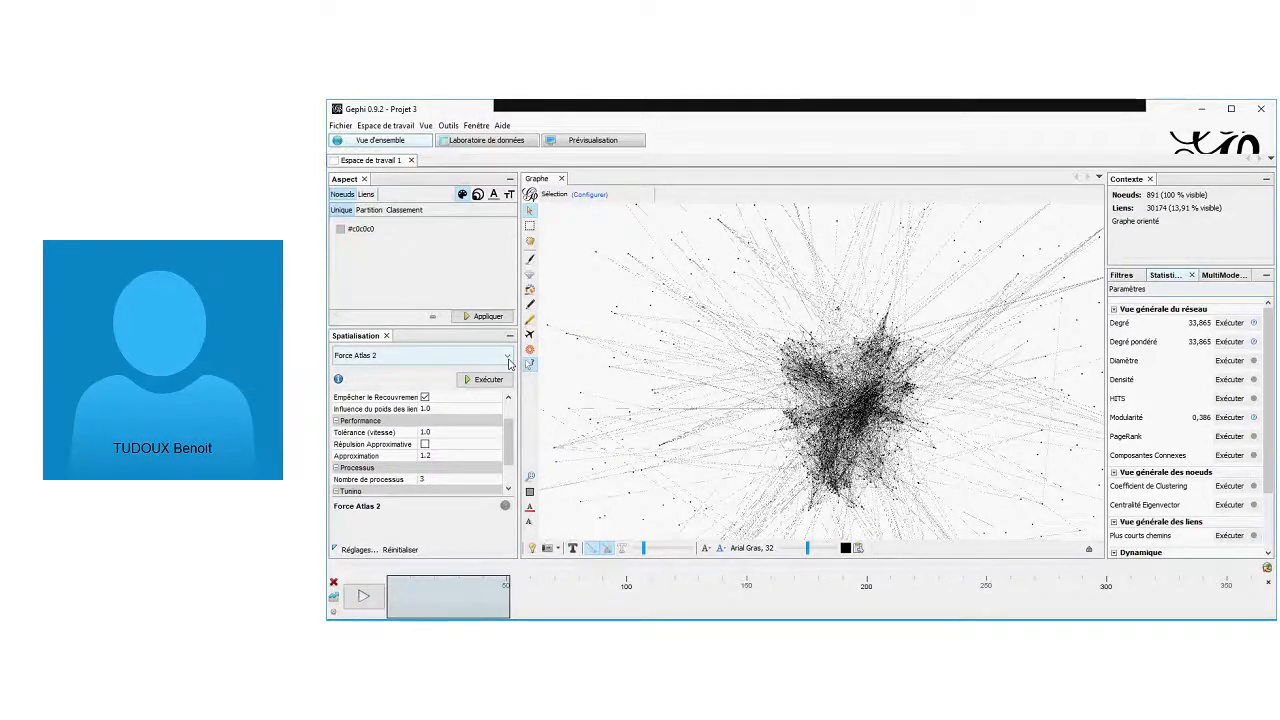
left_click(508, 360)
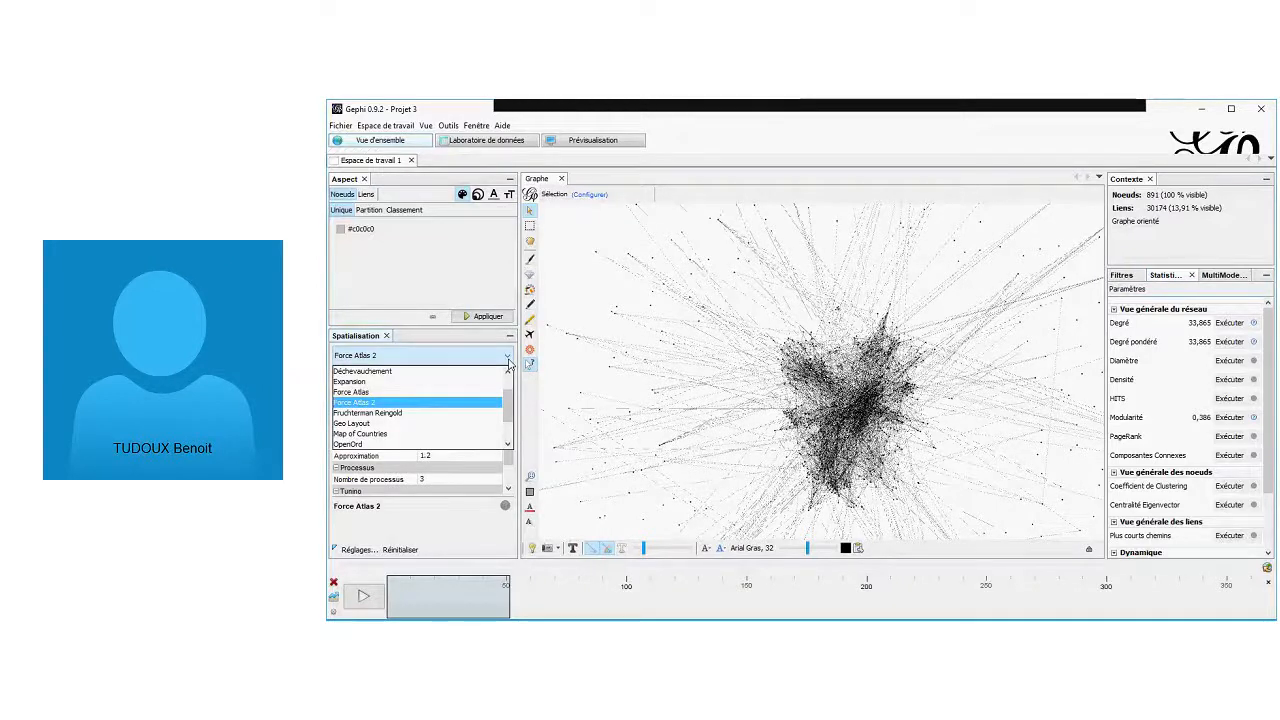
left_click(508, 362)
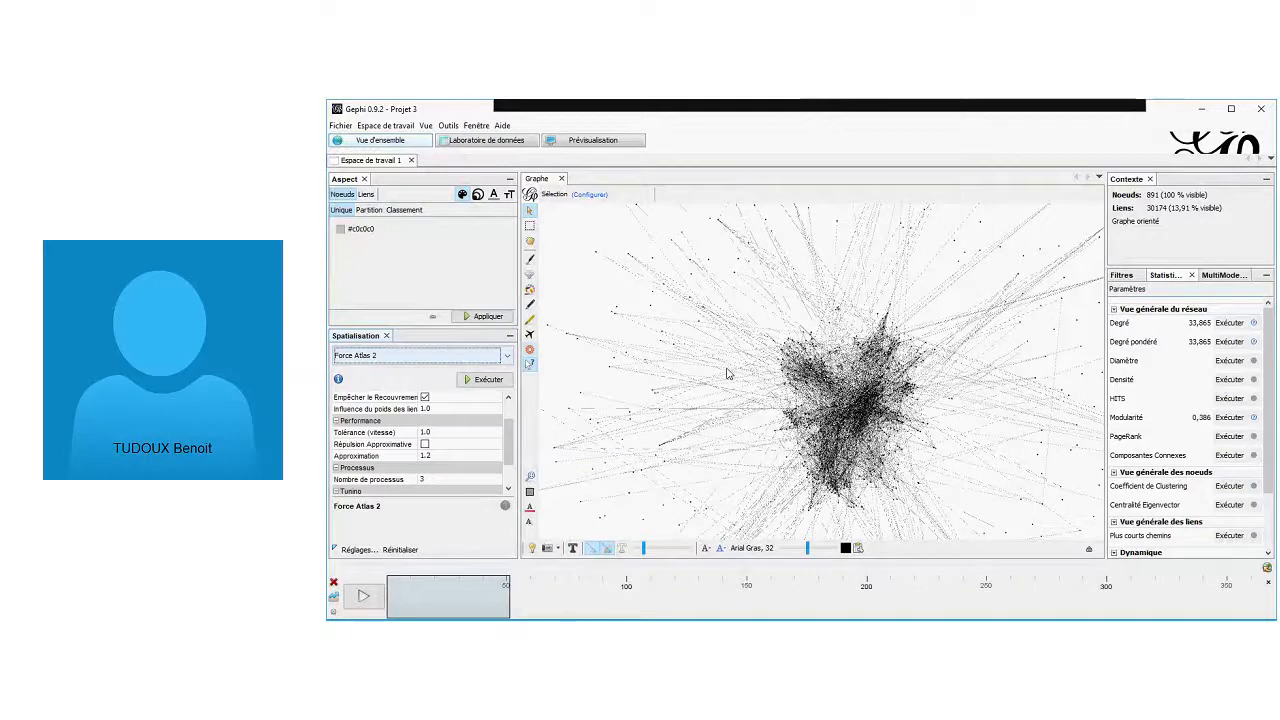
scroll(728, 373, "down", 3)
scroll(804, 377, "up", 2)
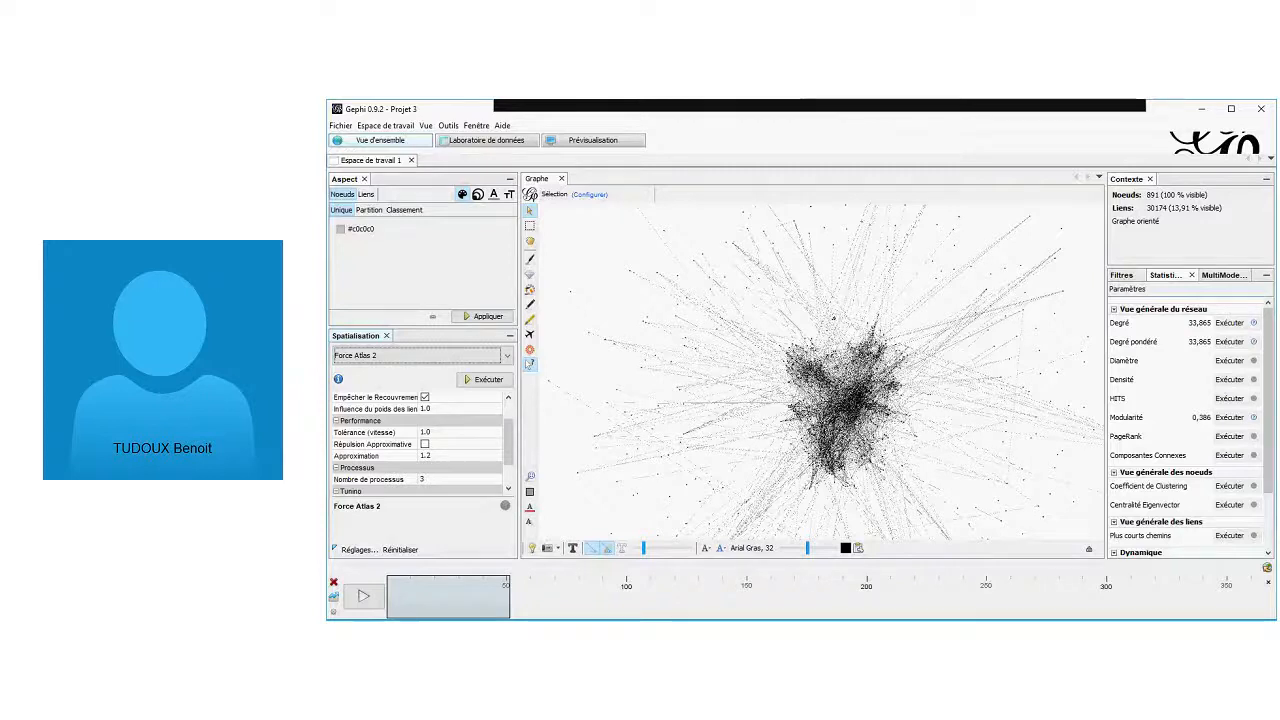
Inspect the time parameters of the dynamic node count statistic, and dismiss them without running it
scroll(1180, 450, "down", 3)
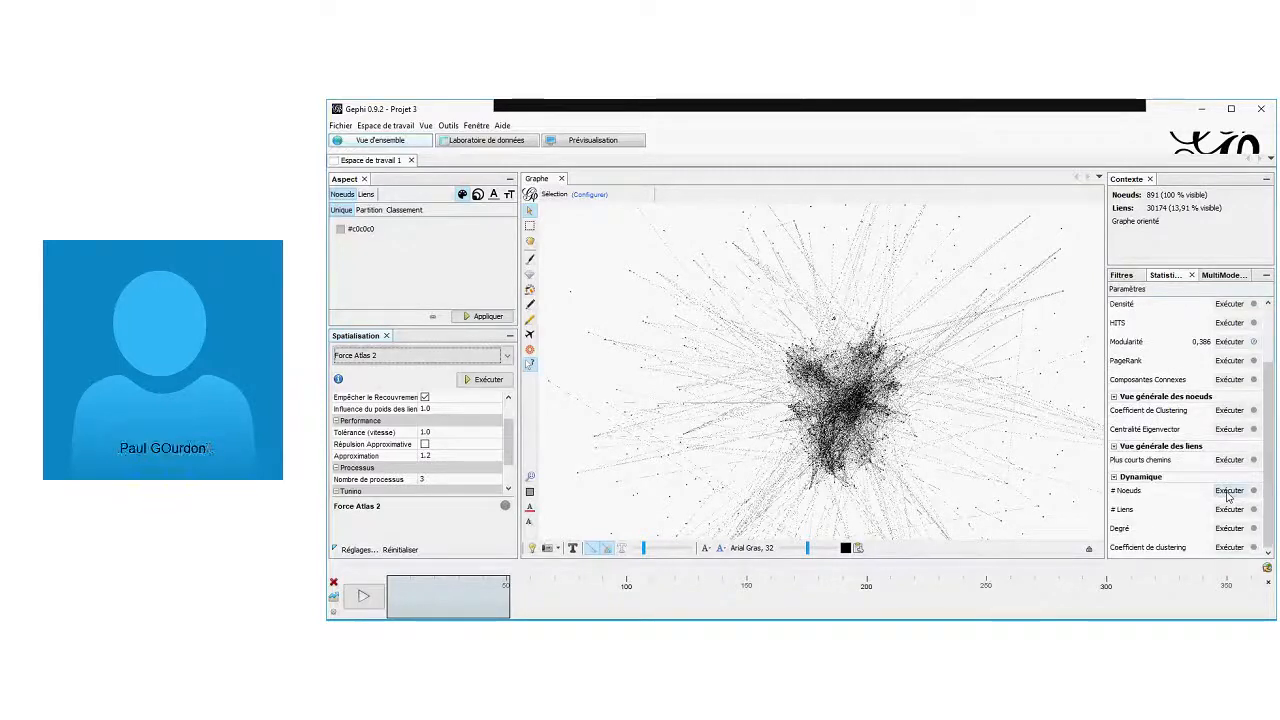
left_click(1137, 479)
left_click(1230, 491)
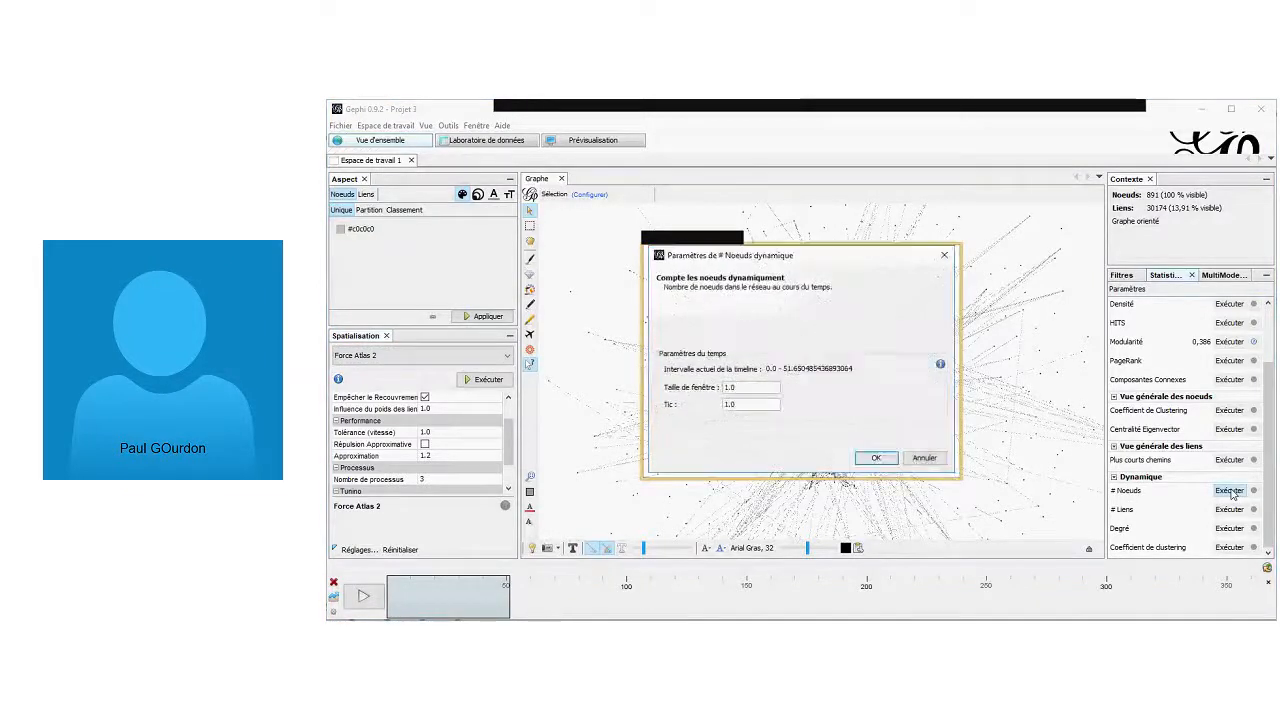
left_click(942, 257)
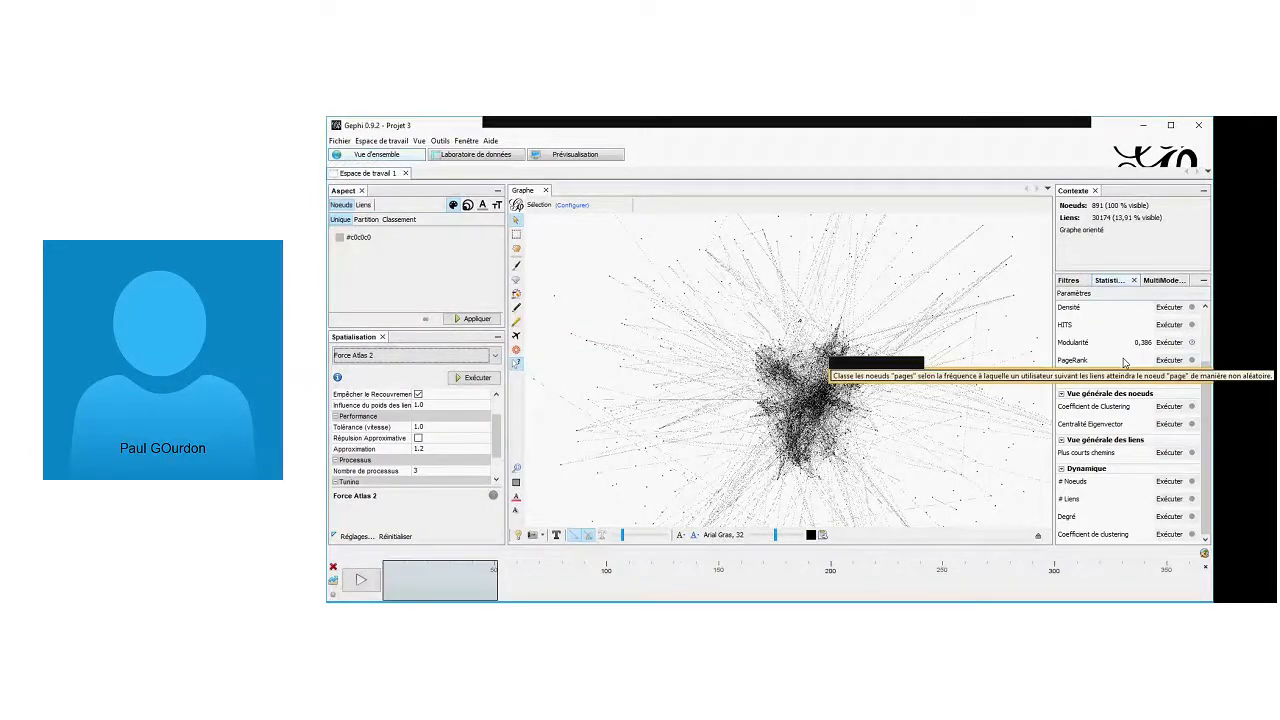
Review the general network statistics and inspect the Modularity parameters, leaving them without recalculating
scroll(1102, 338, "up", 3)
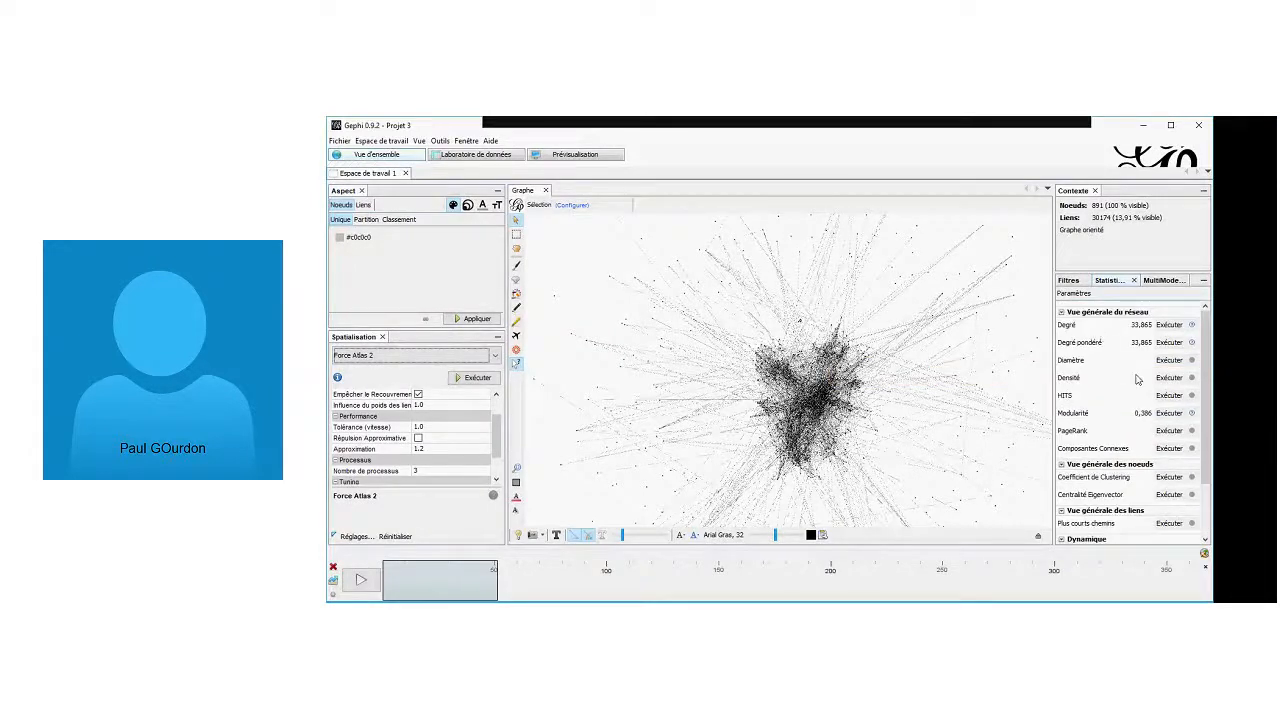
mouse_move(1066, 399)
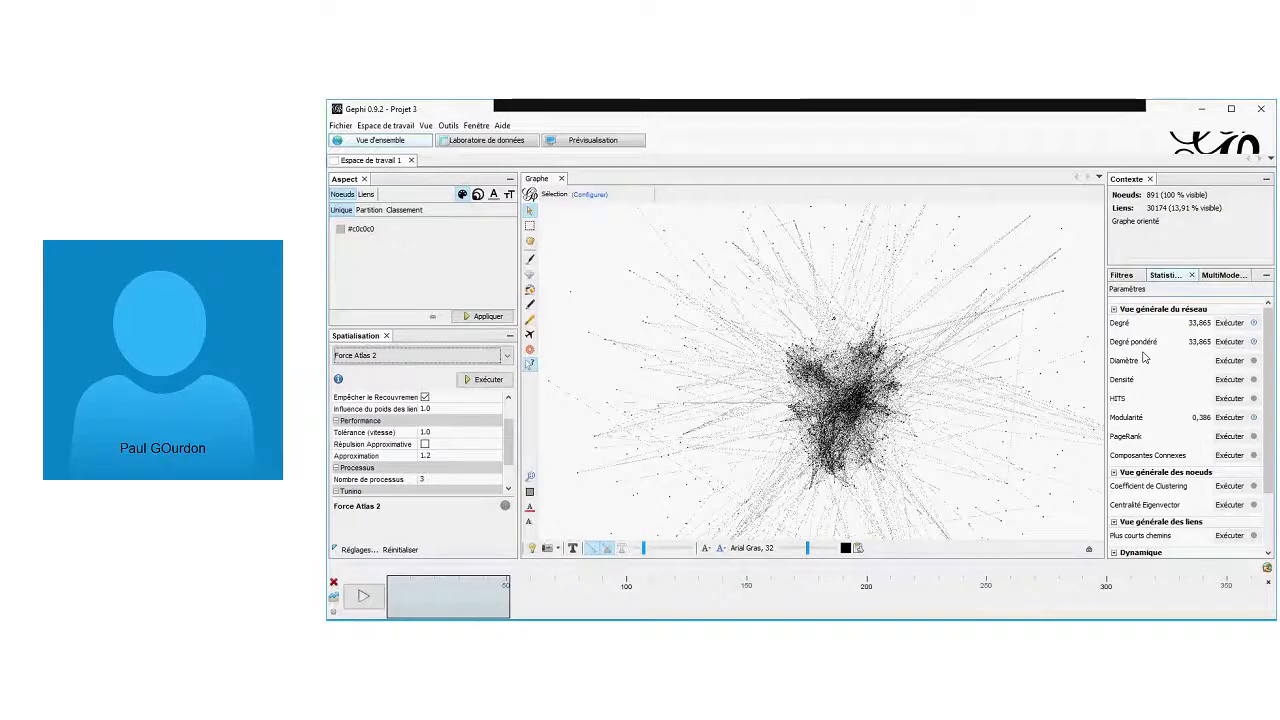
mouse_move(1133, 386)
left_click(1229, 418)
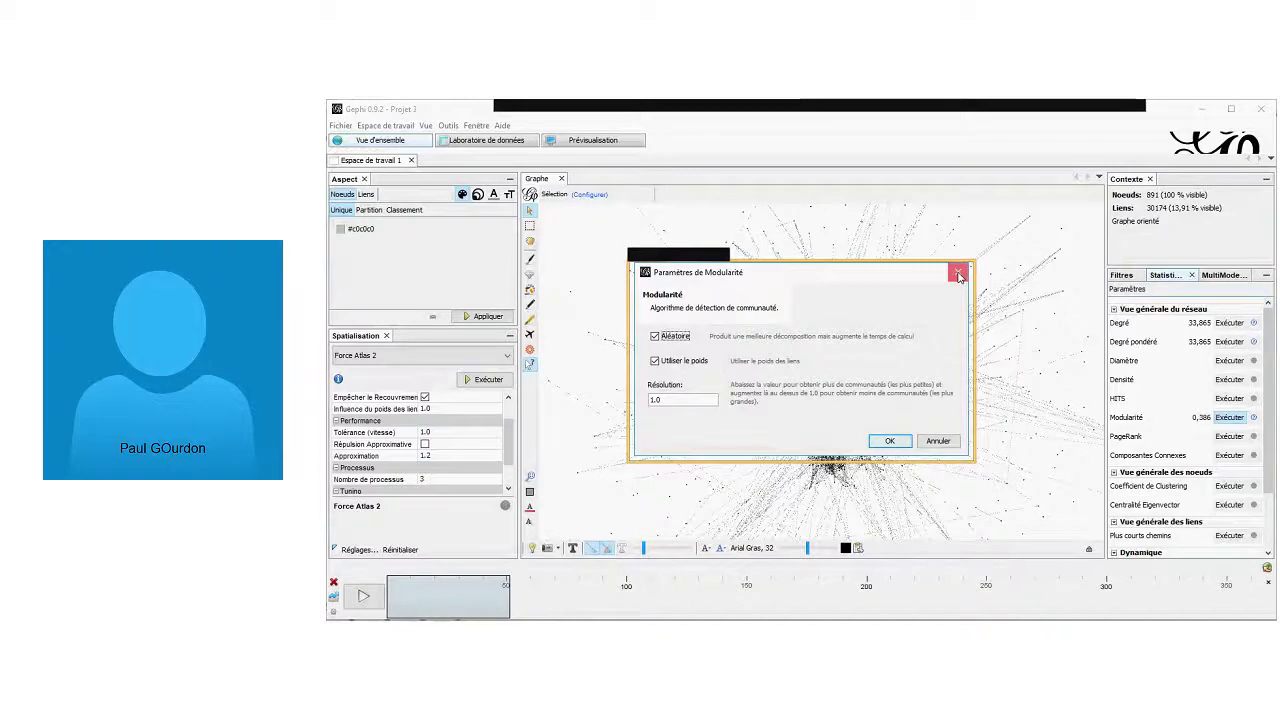
left_click(958, 274)
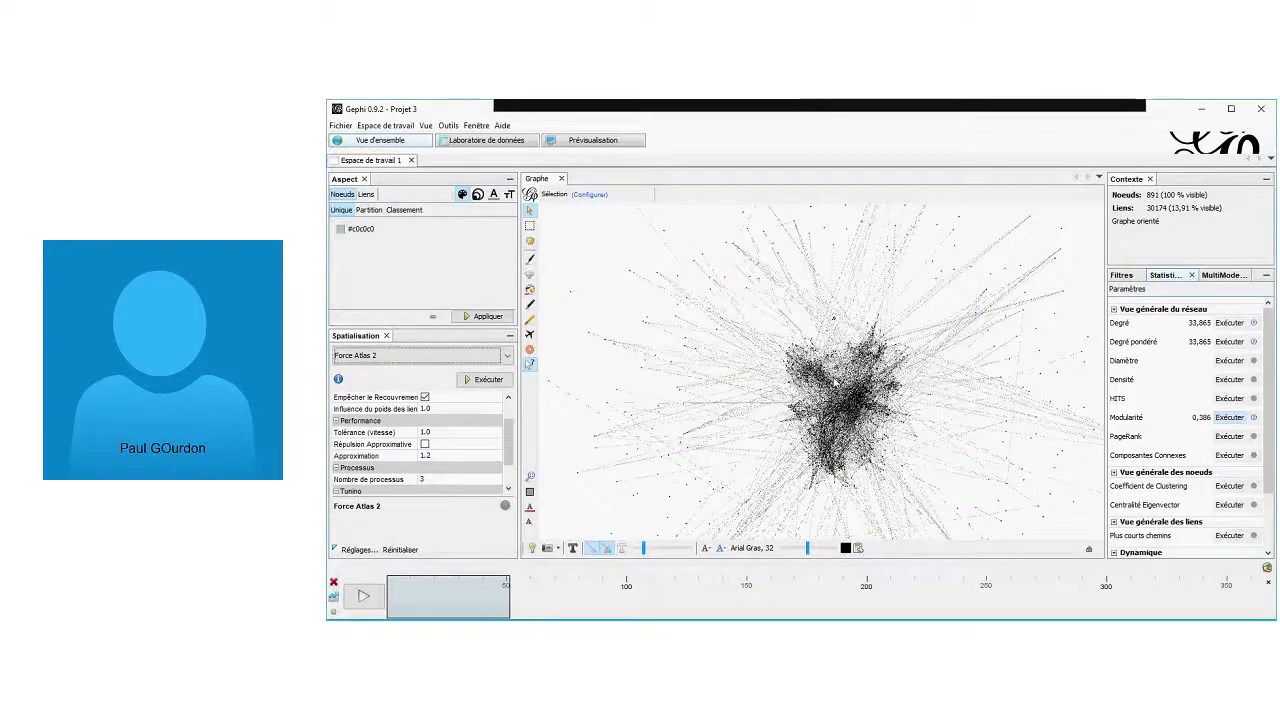
Apply the heat map tool in Gradient mode with the red gradient from a node in the dense core, and view the coloured graph
scroll(834, 382, "up", 3)
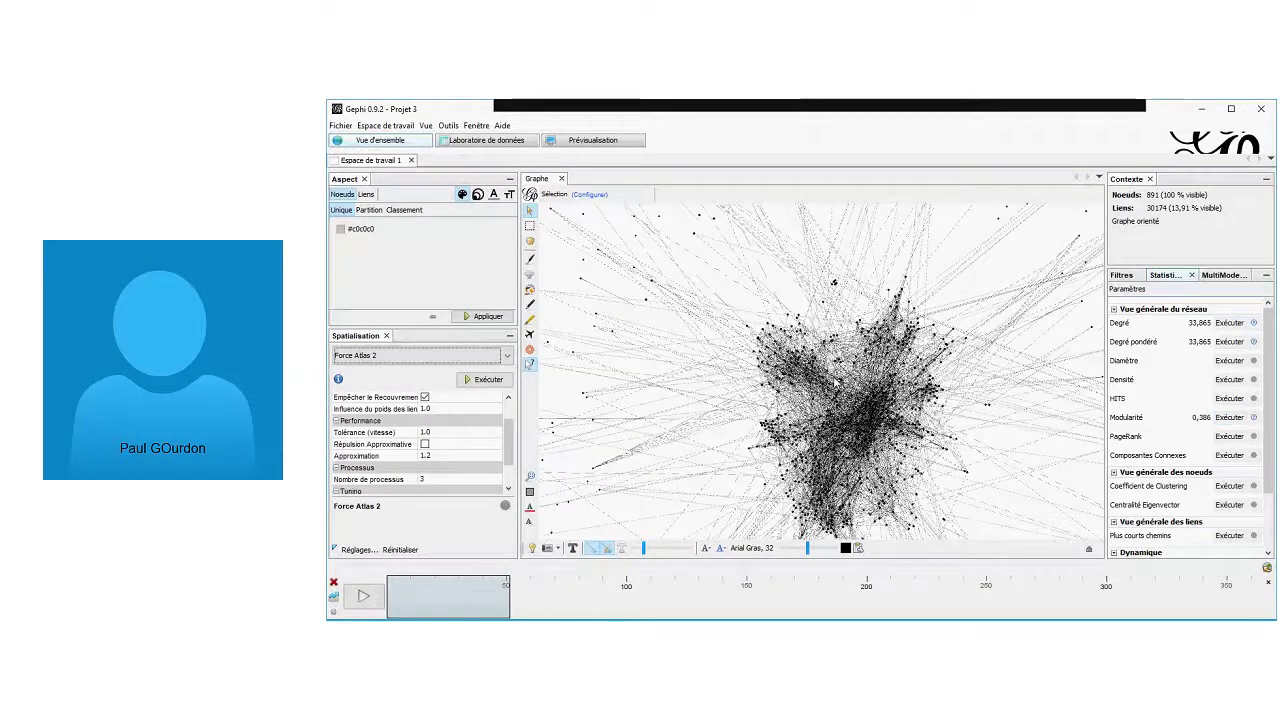
scroll(835, 380, "up", 2)
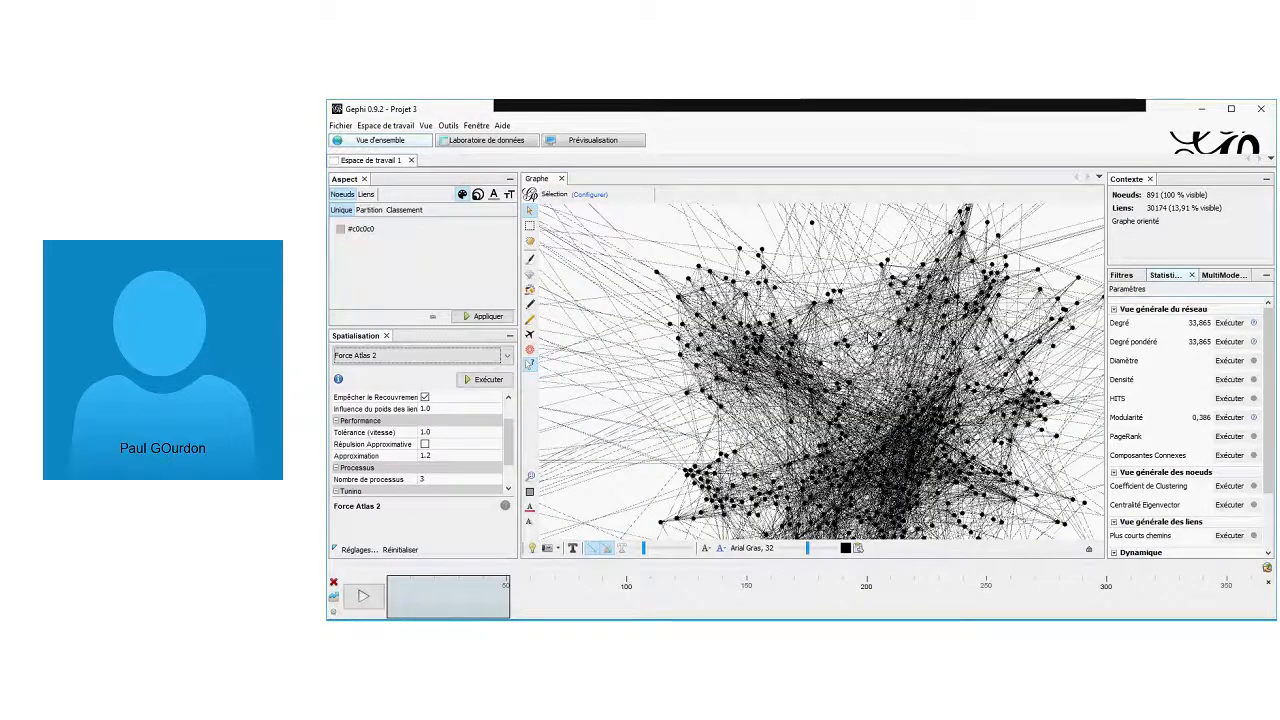
scroll(870, 334, "up", 1)
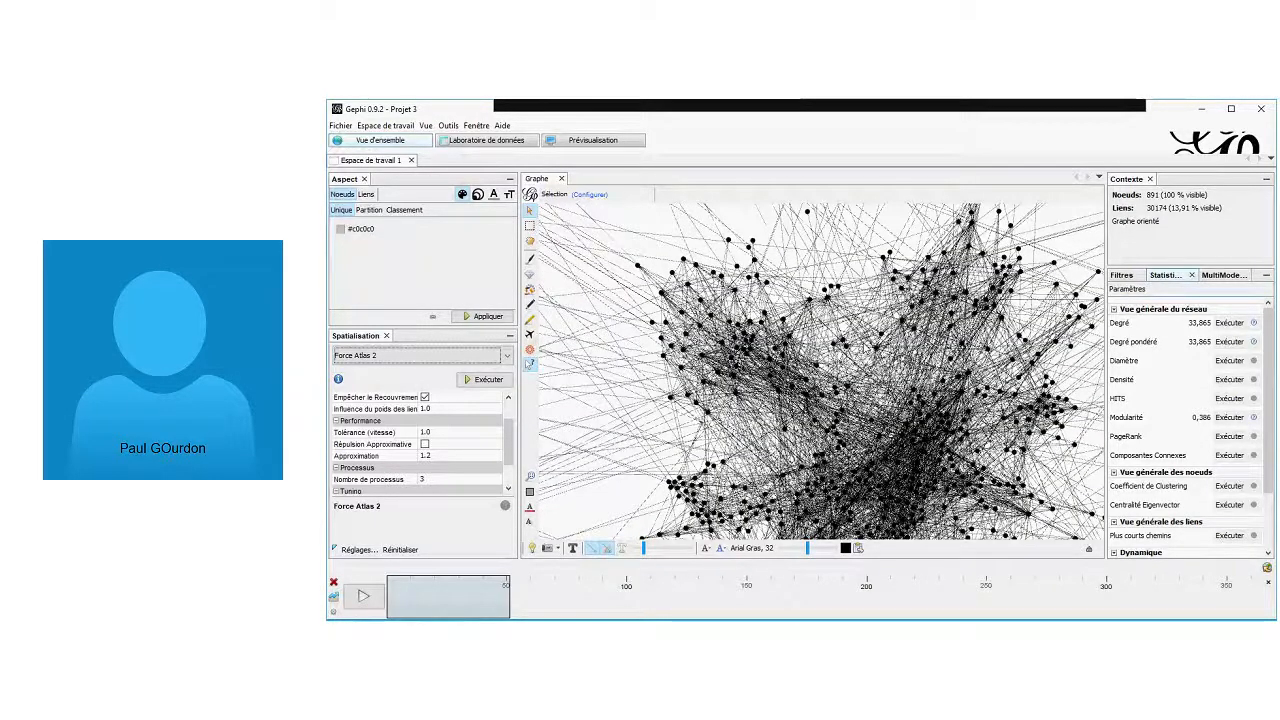
scroll(862, 345, "up", 1)
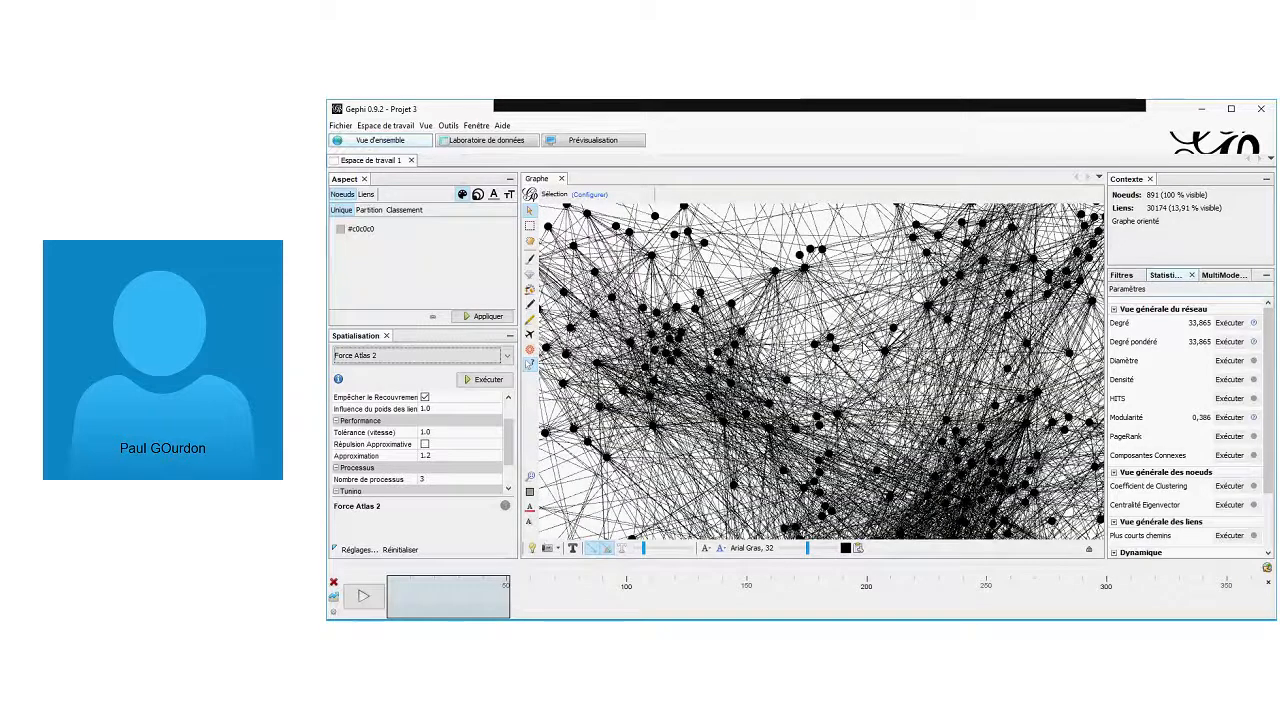
scroll(862, 345, "down", 1)
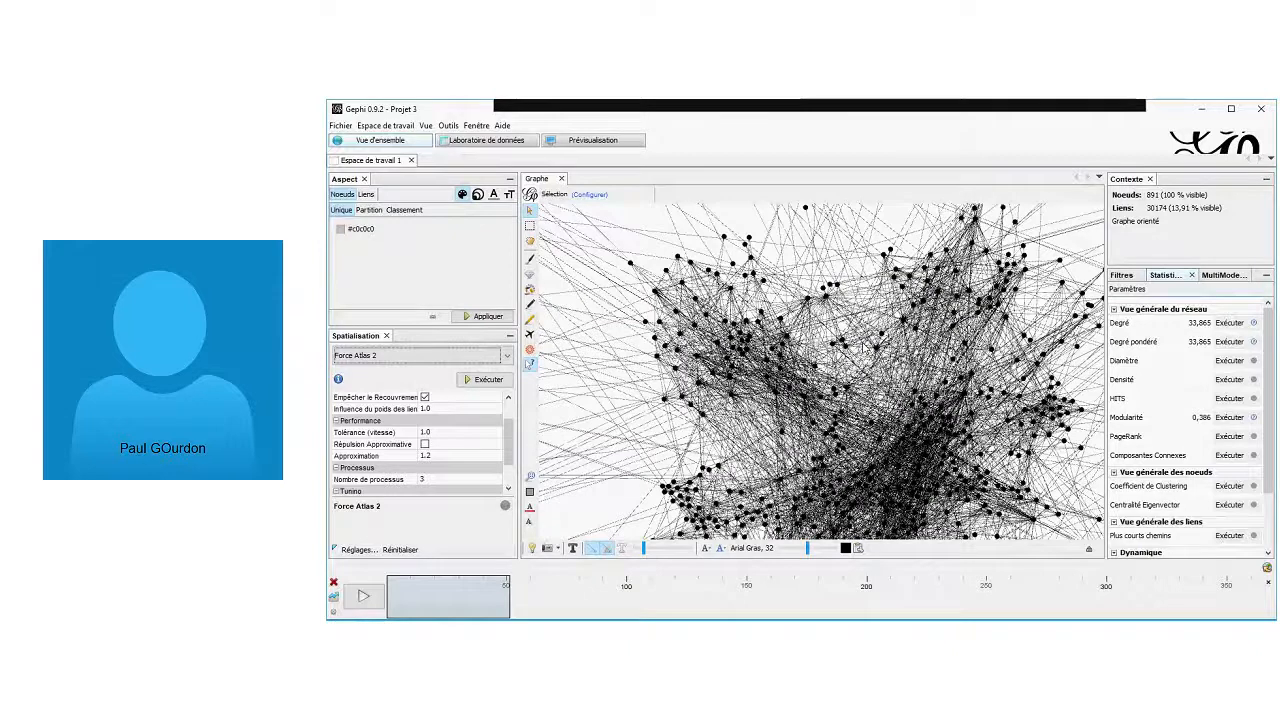
left_click(530, 290)
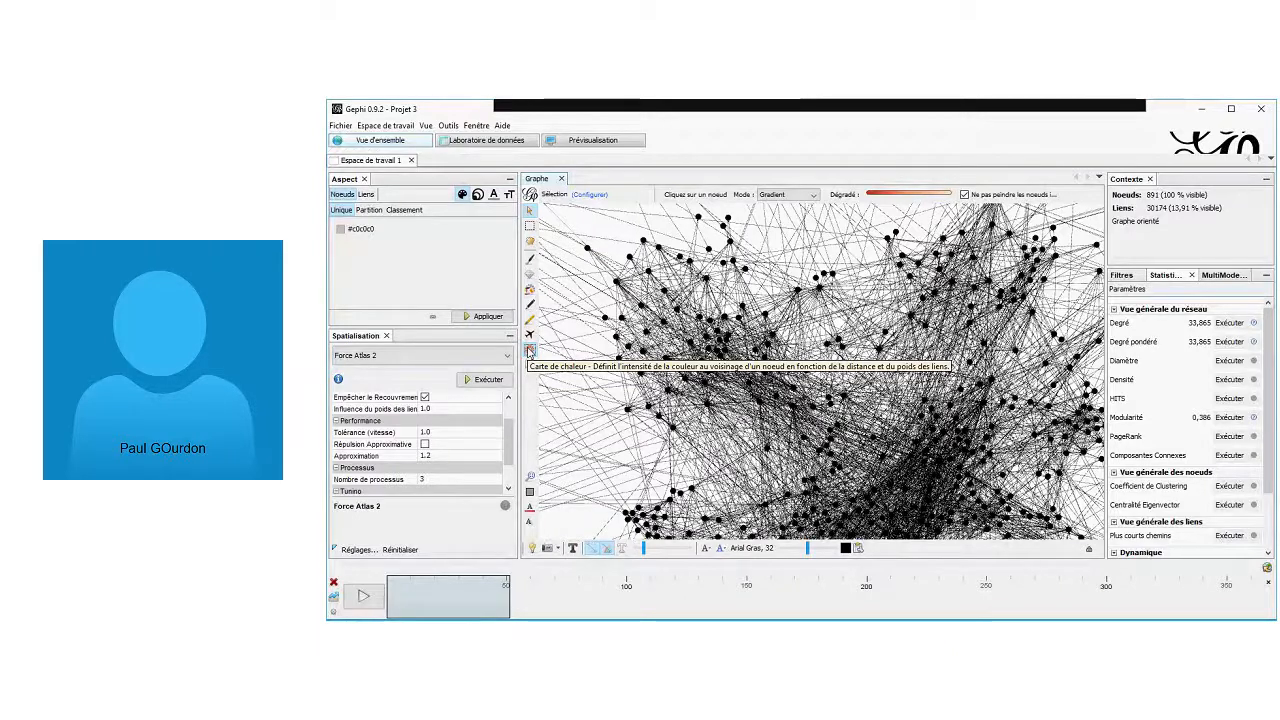
left_click(795, 410)
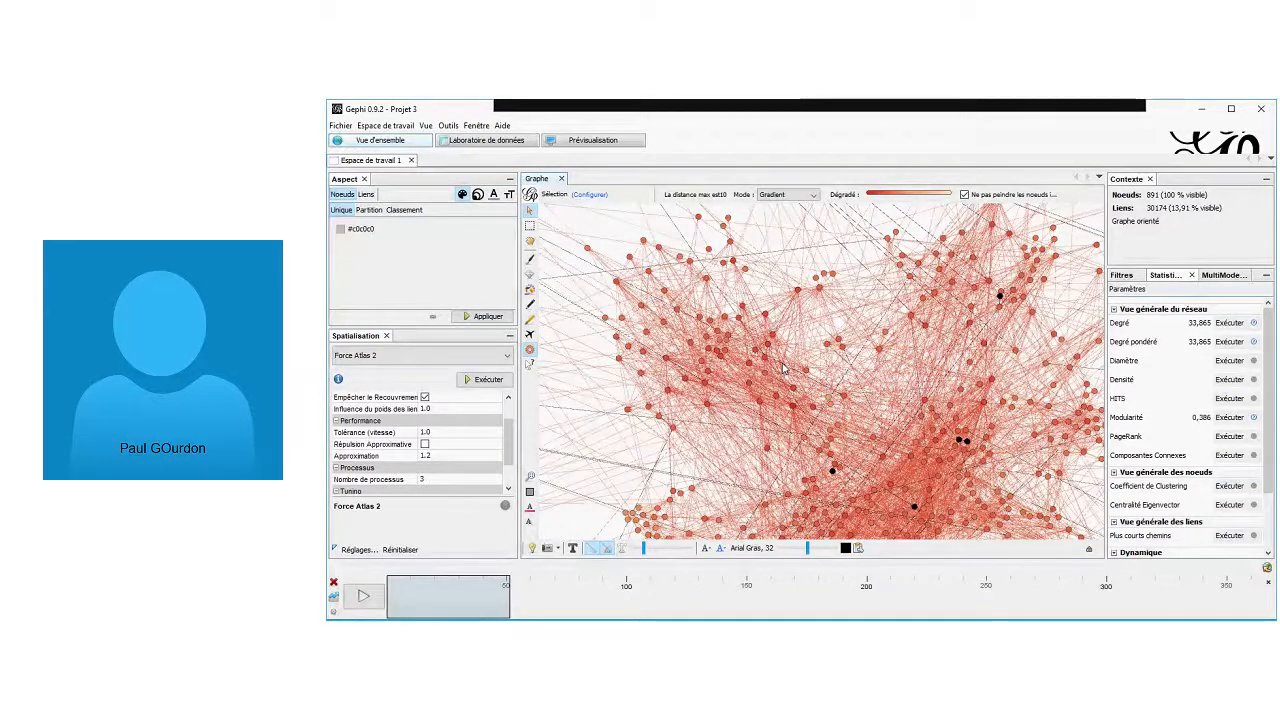
scroll(784, 370, "down", 5)
scroll(784, 370, "up", 2)
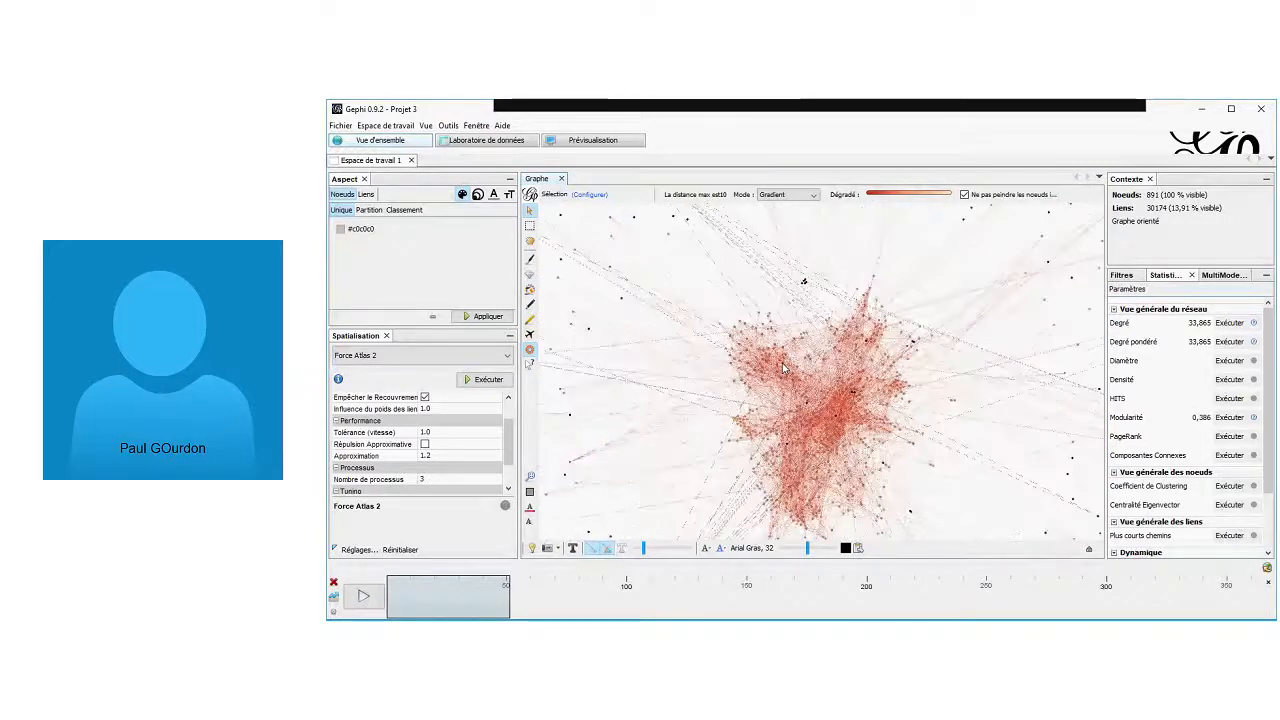
scroll(784, 370, "up", 2)
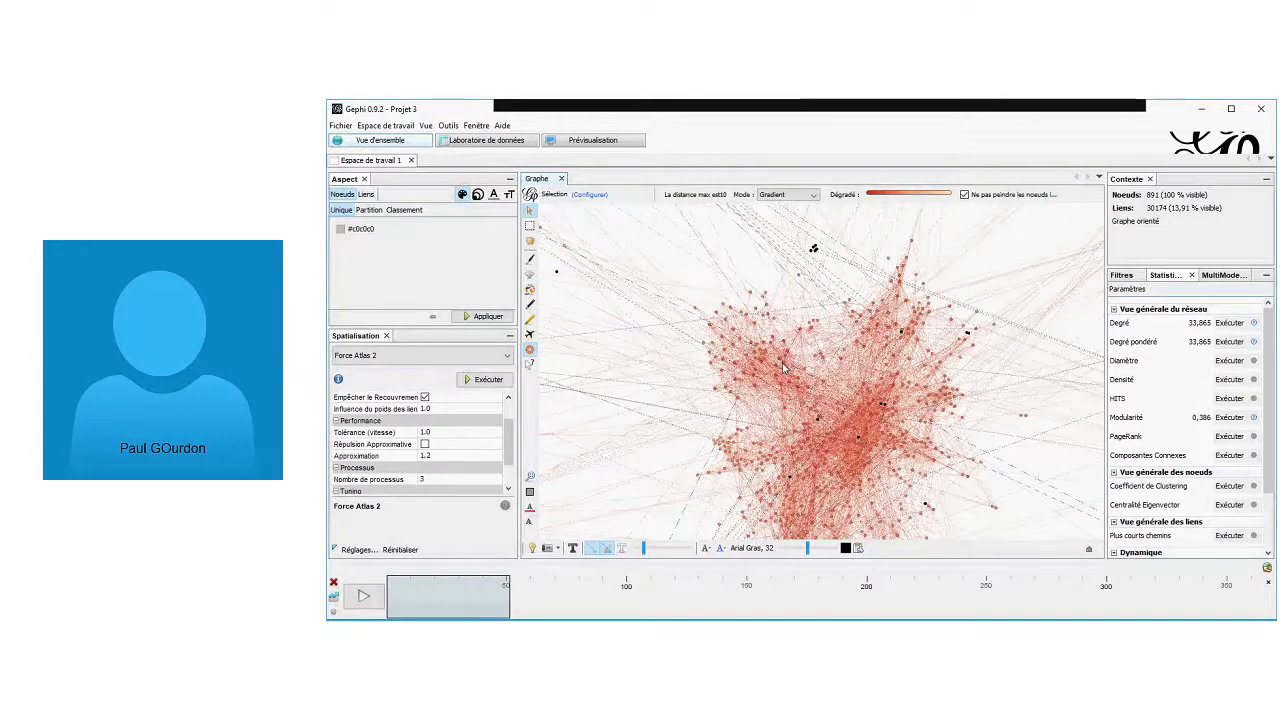
Inspect the heat map colouring around the dense core, and reset all nodes to the uniform grey #c0c0c0
scroll(784, 370, "up", 3)
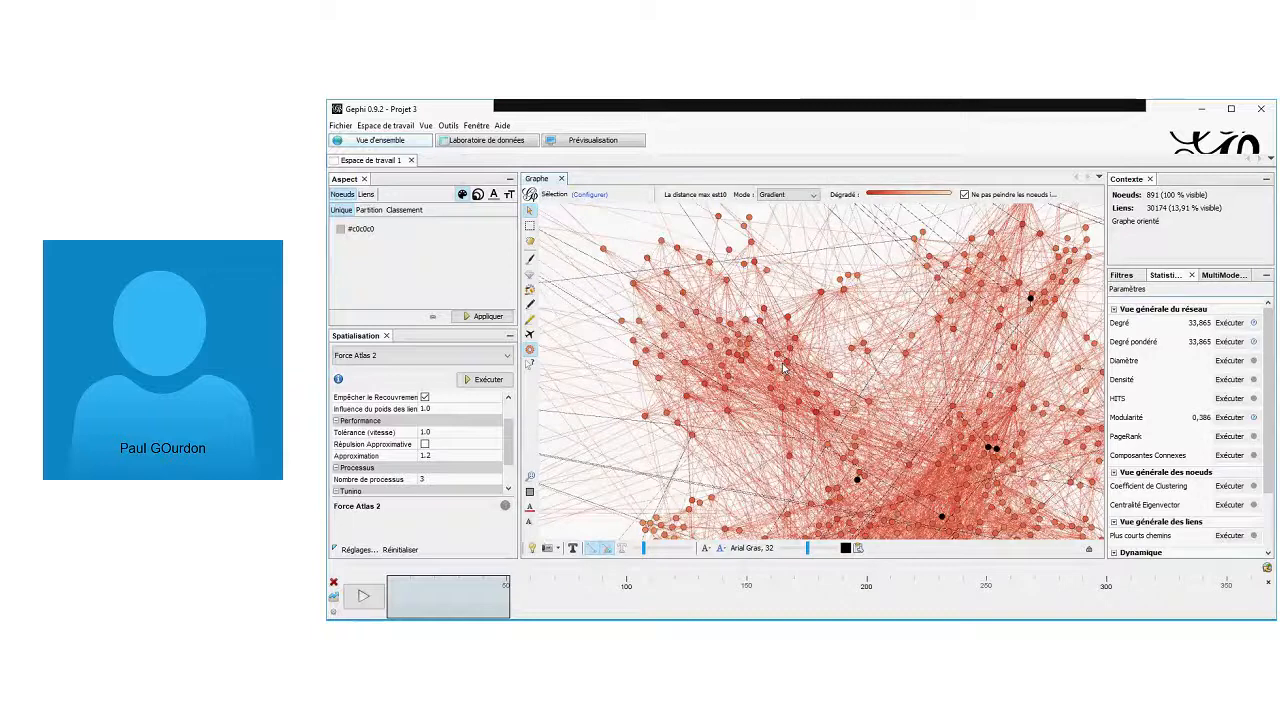
scroll(784, 370, "up", 2)
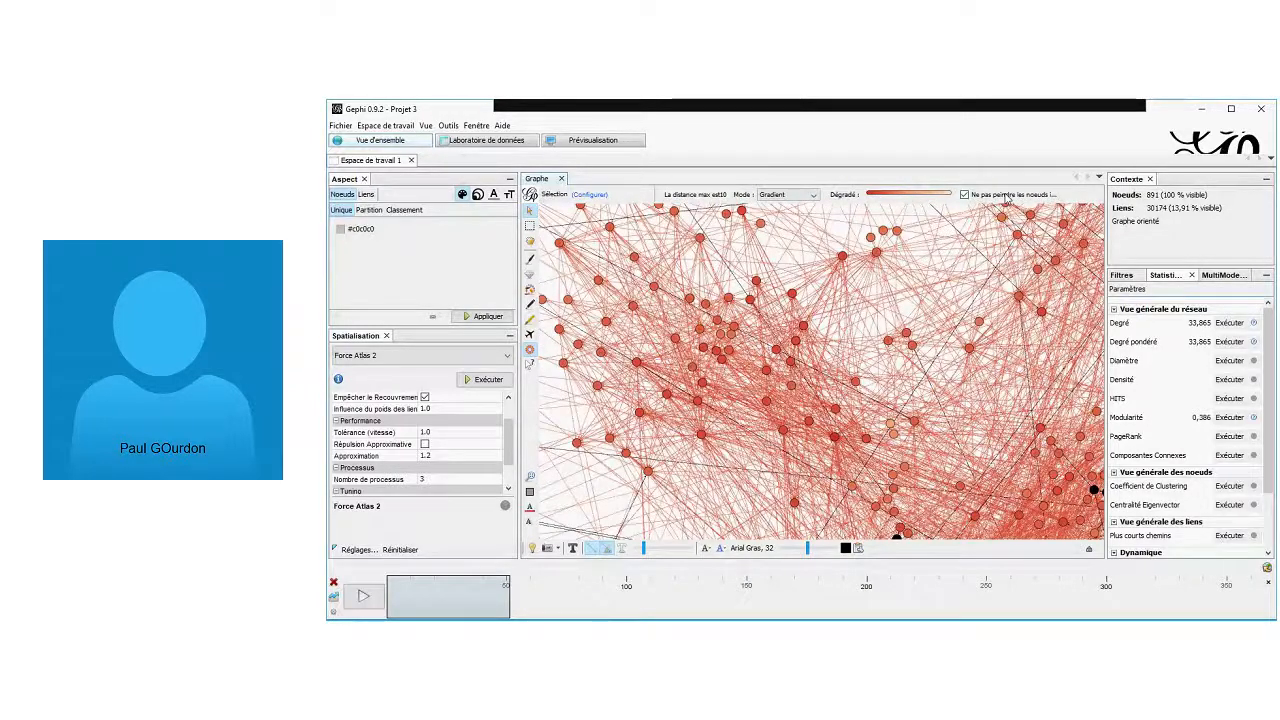
scroll(848, 388, "down", 2)
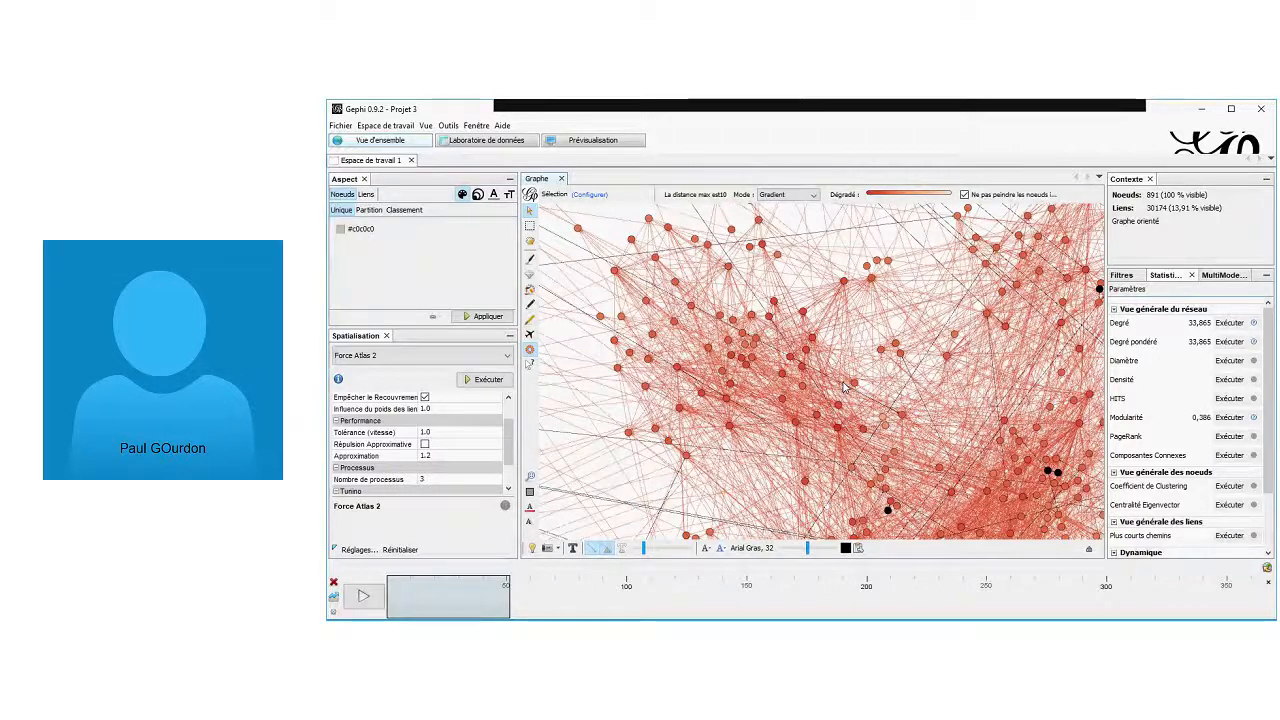
scroll(845, 387, "down", 3)
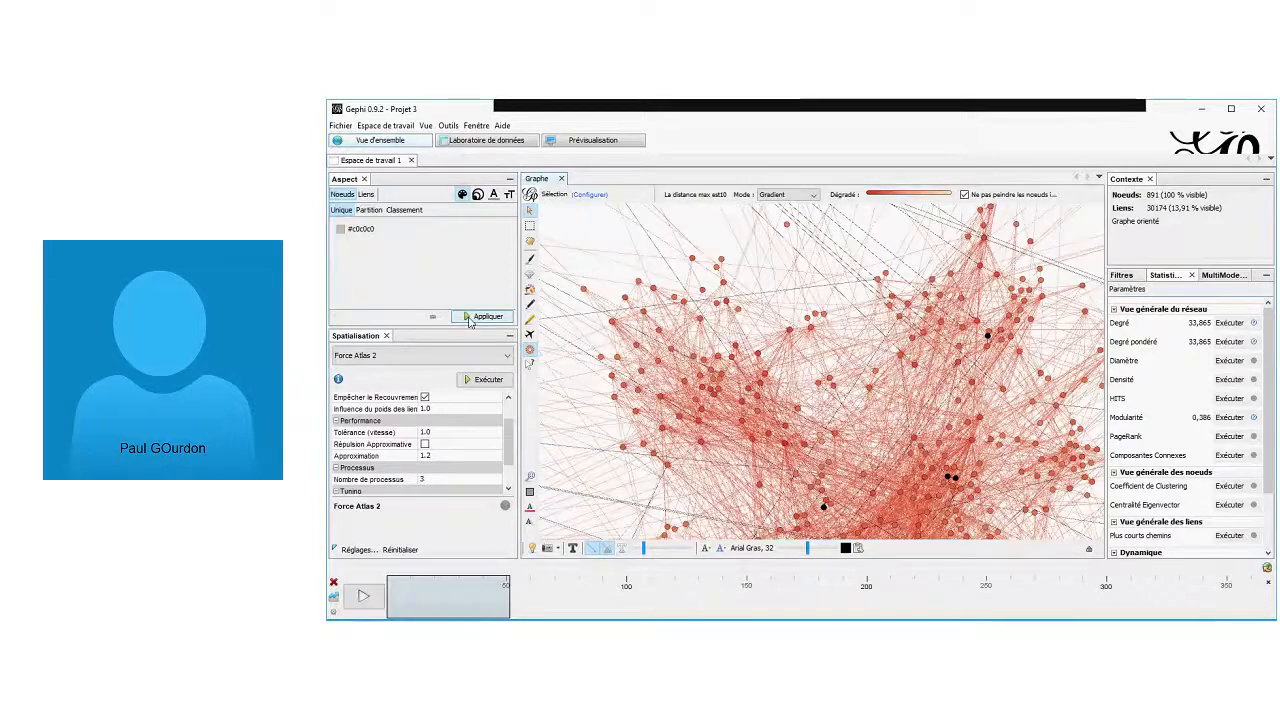
left_click(469, 318)
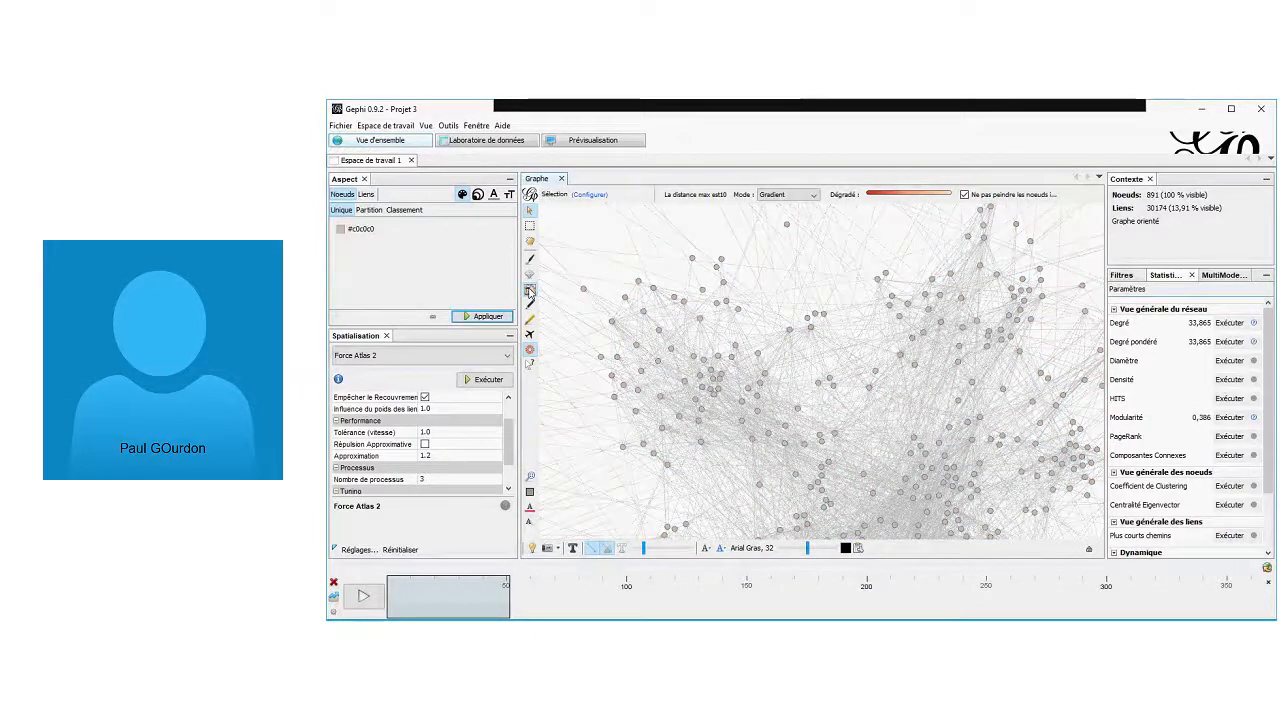
Paint a node above the dense core and its neighbours red at 30% intensity, and open that node's attributes for editing
left_click(530, 290)
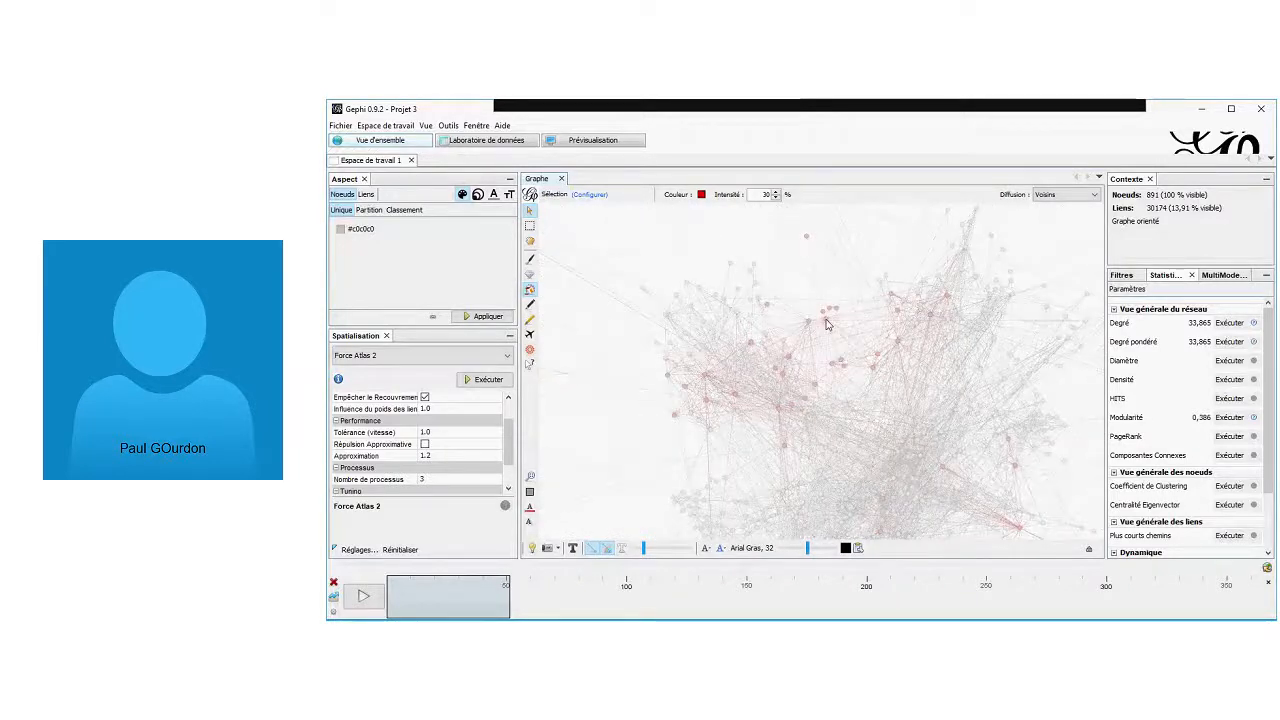
left_click(531, 366)
left_click(829, 321)
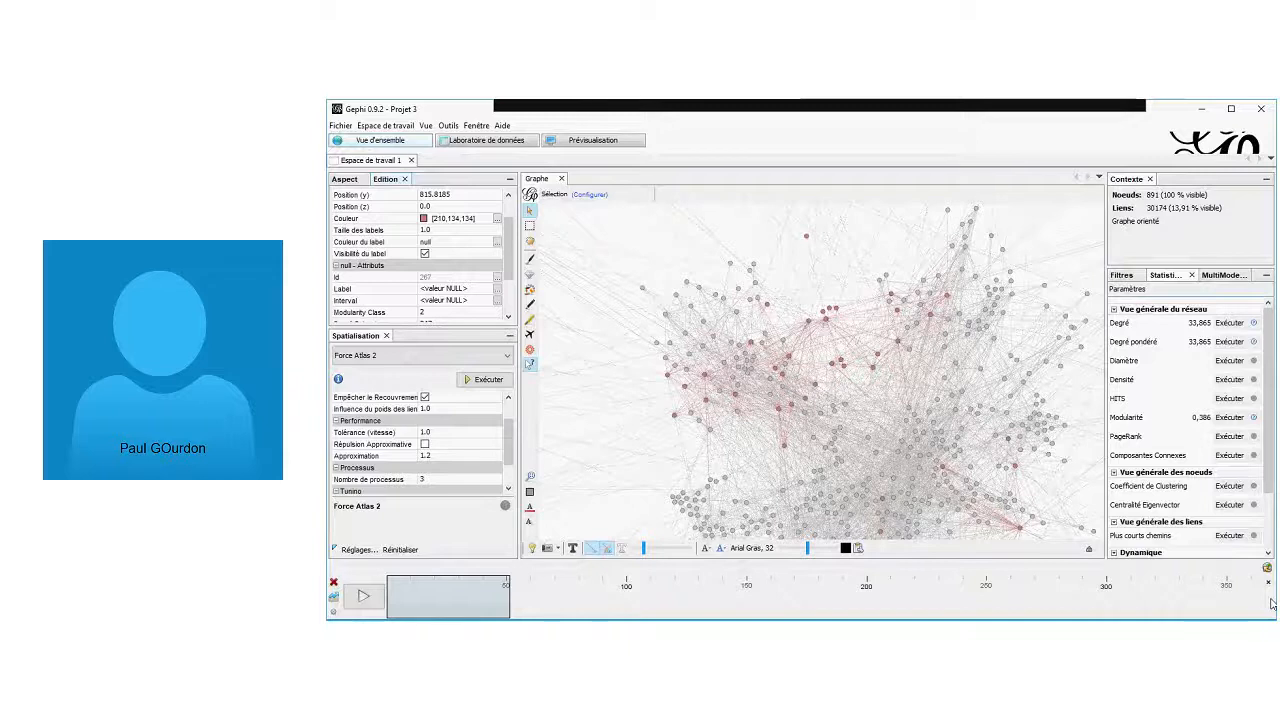
View the MultiMode projection options, and review the node table with its modularity class and degree columns
left_click(1224, 275)
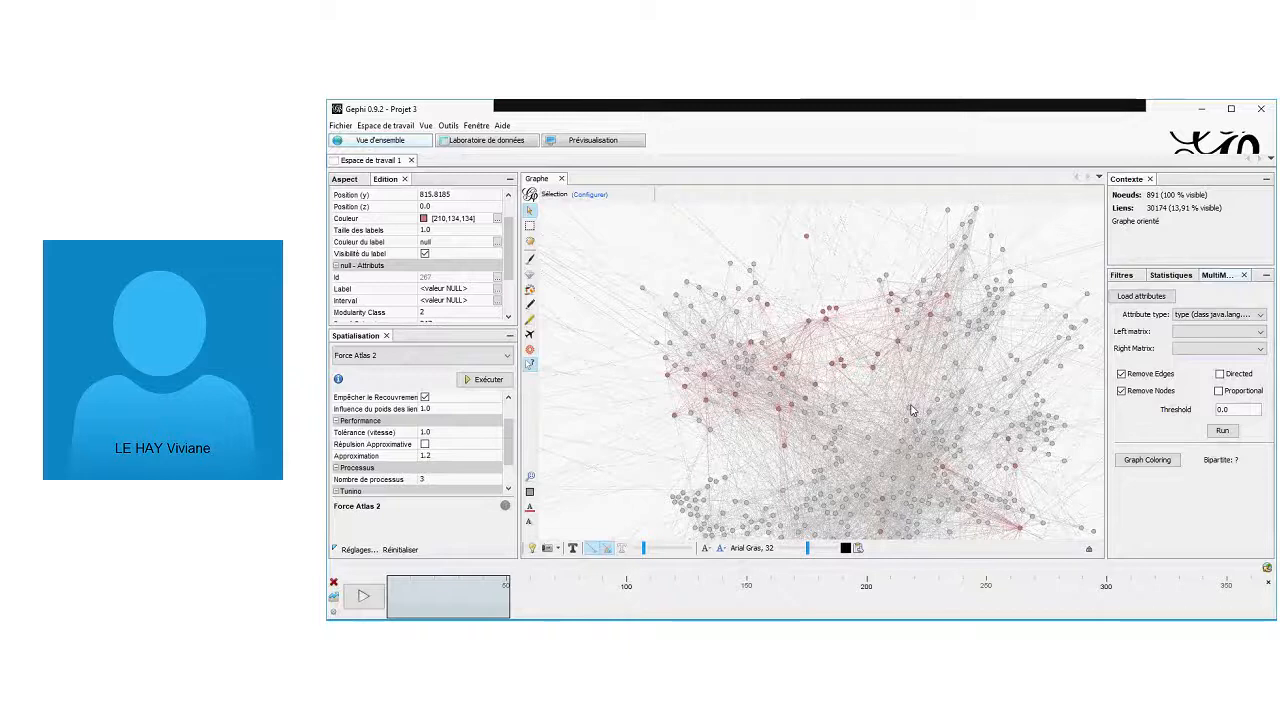
left_click(513, 145)
left_click(336, 192)
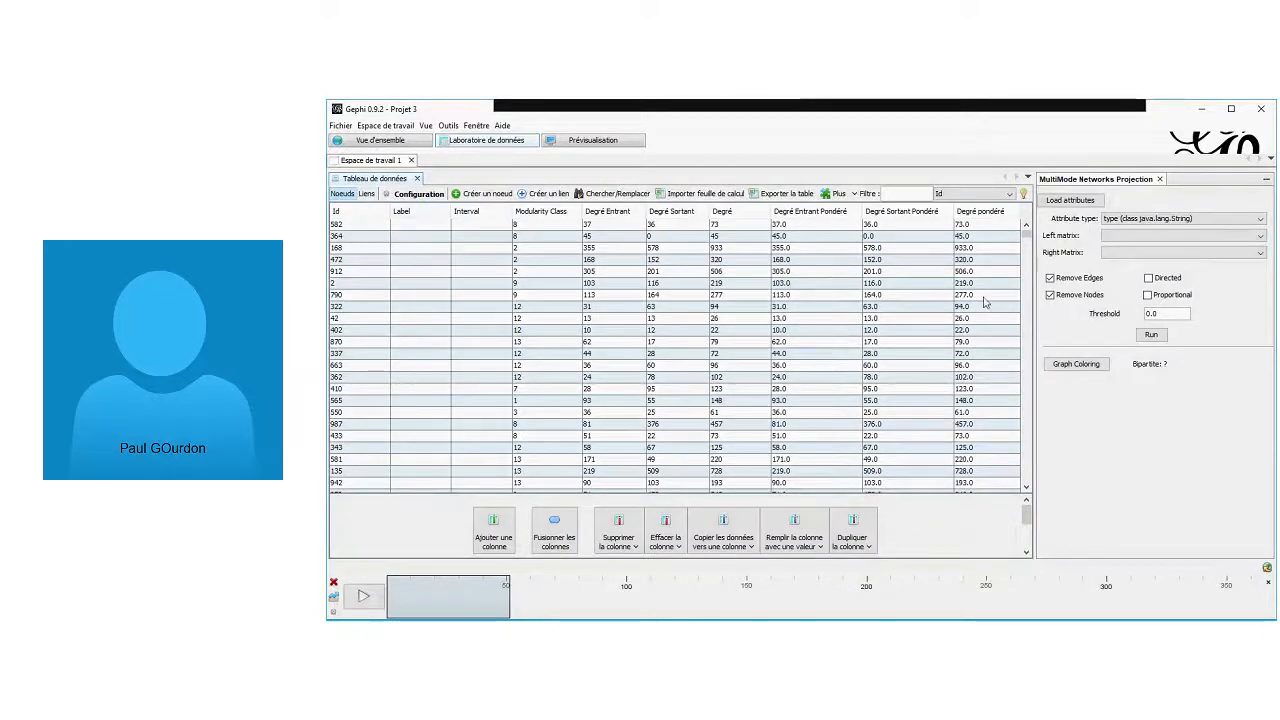
Return to the graph overview and examine the node colour partition attributes and size options without applying any
left_click(374, 140)
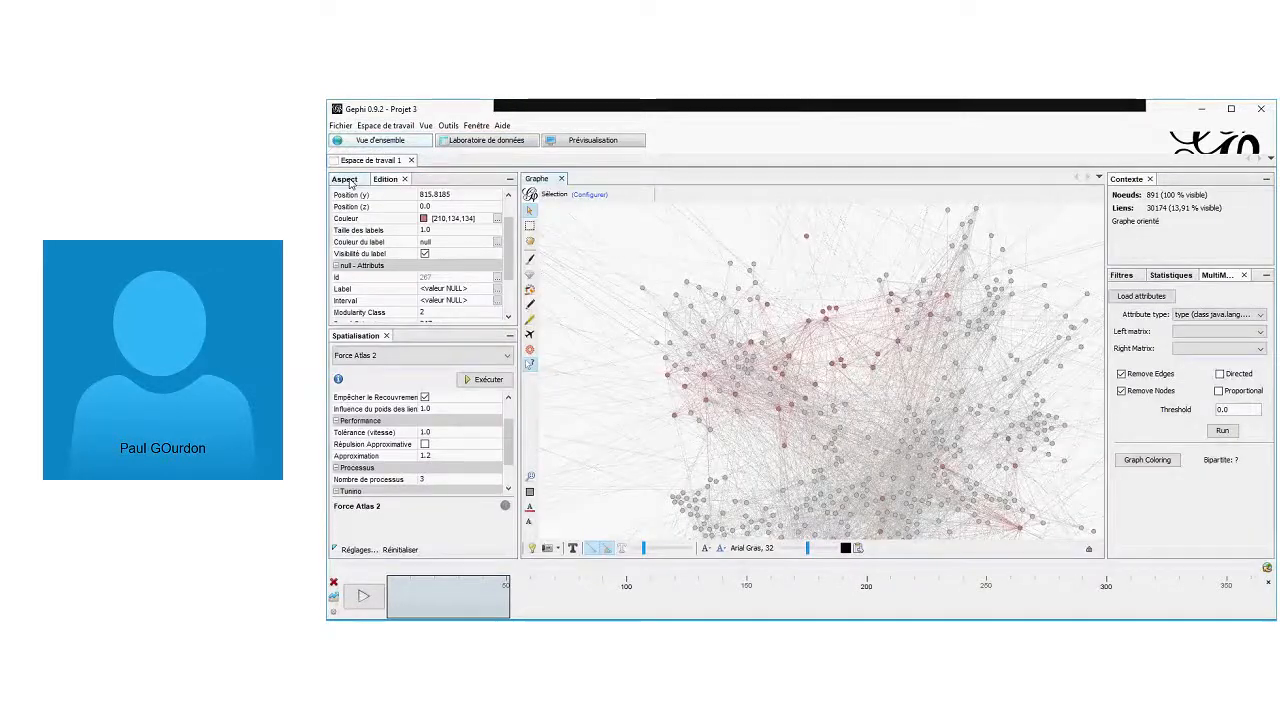
left_click(345, 180)
left_click(407, 210)
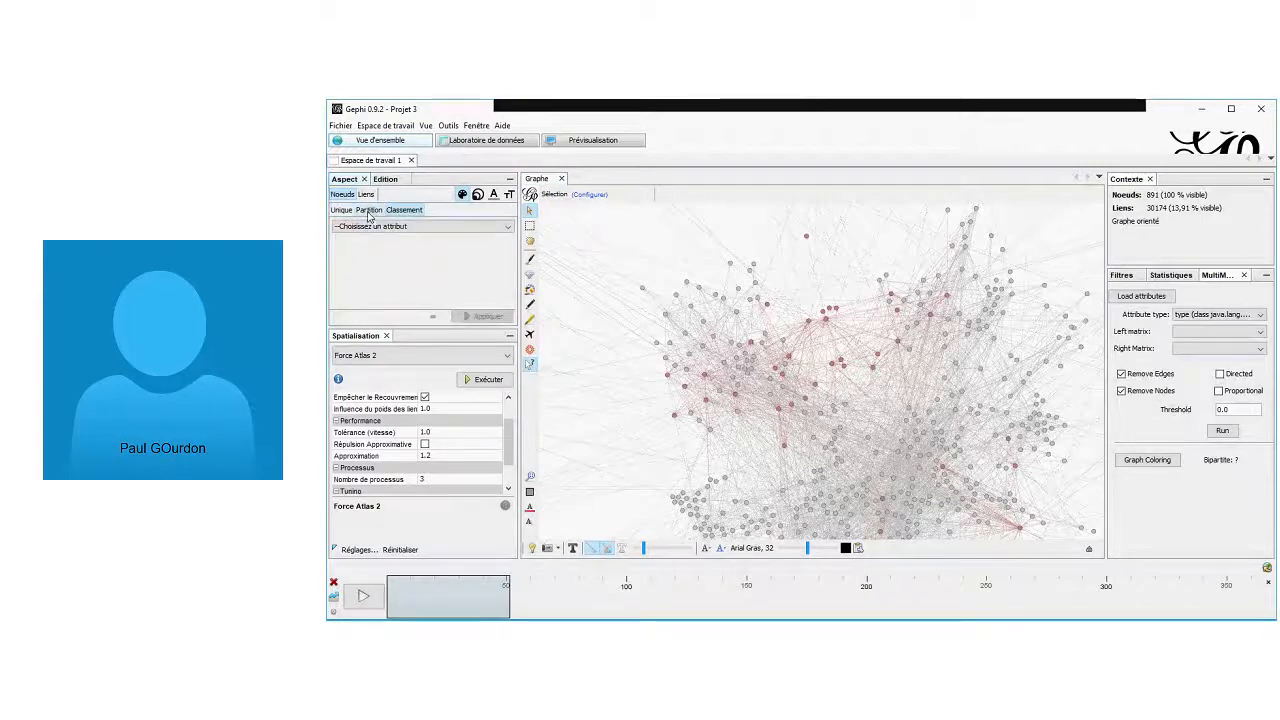
left_click(369, 211)
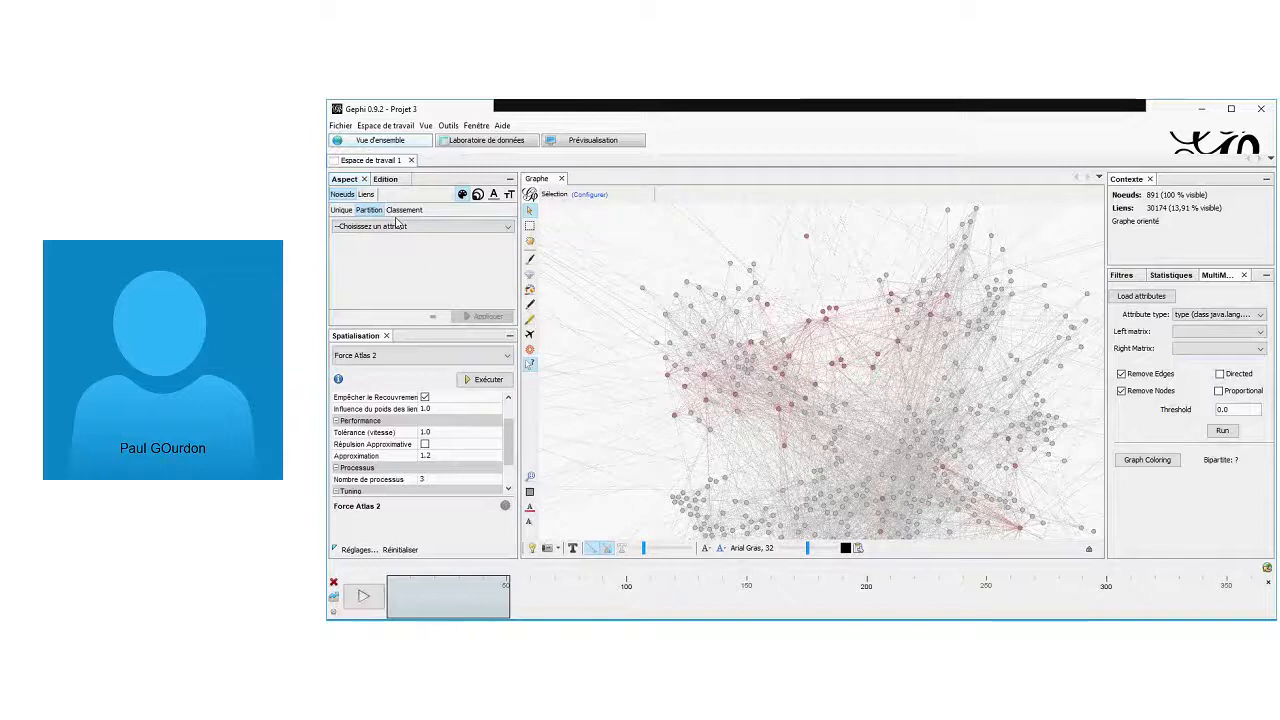
left_click(448, 226)
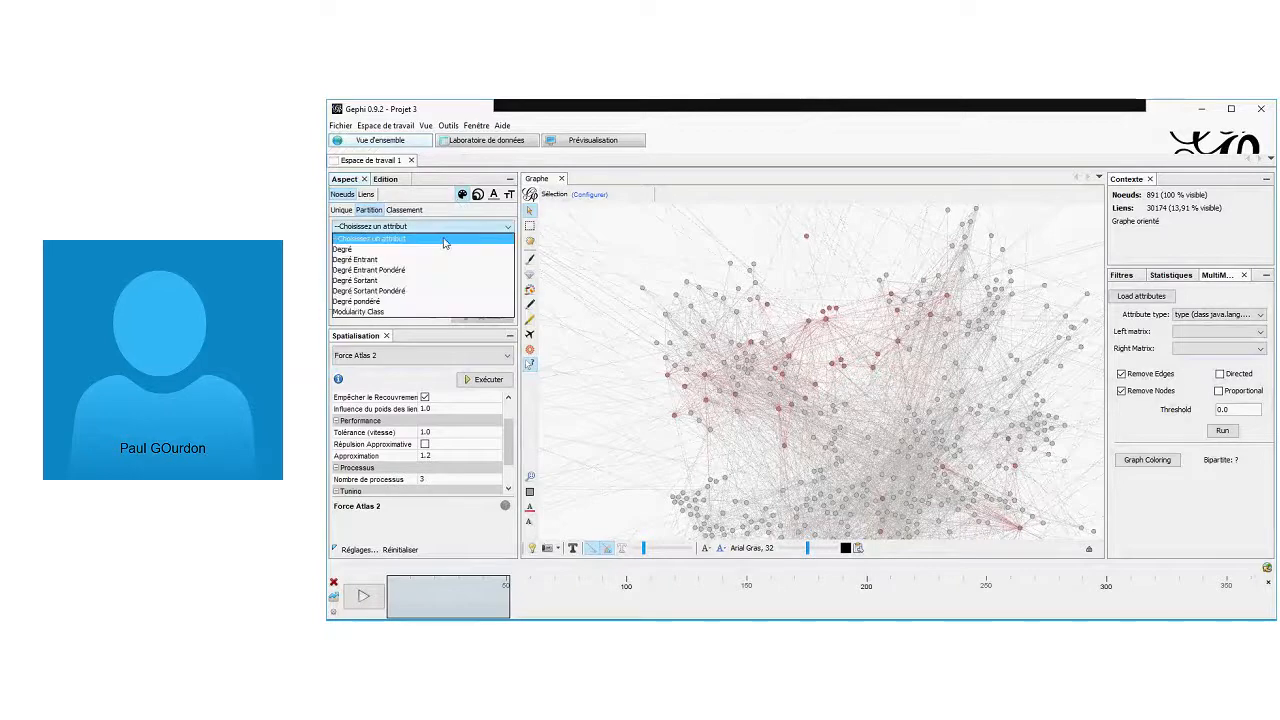
left_click(480, 198)
left_click(480, 198)
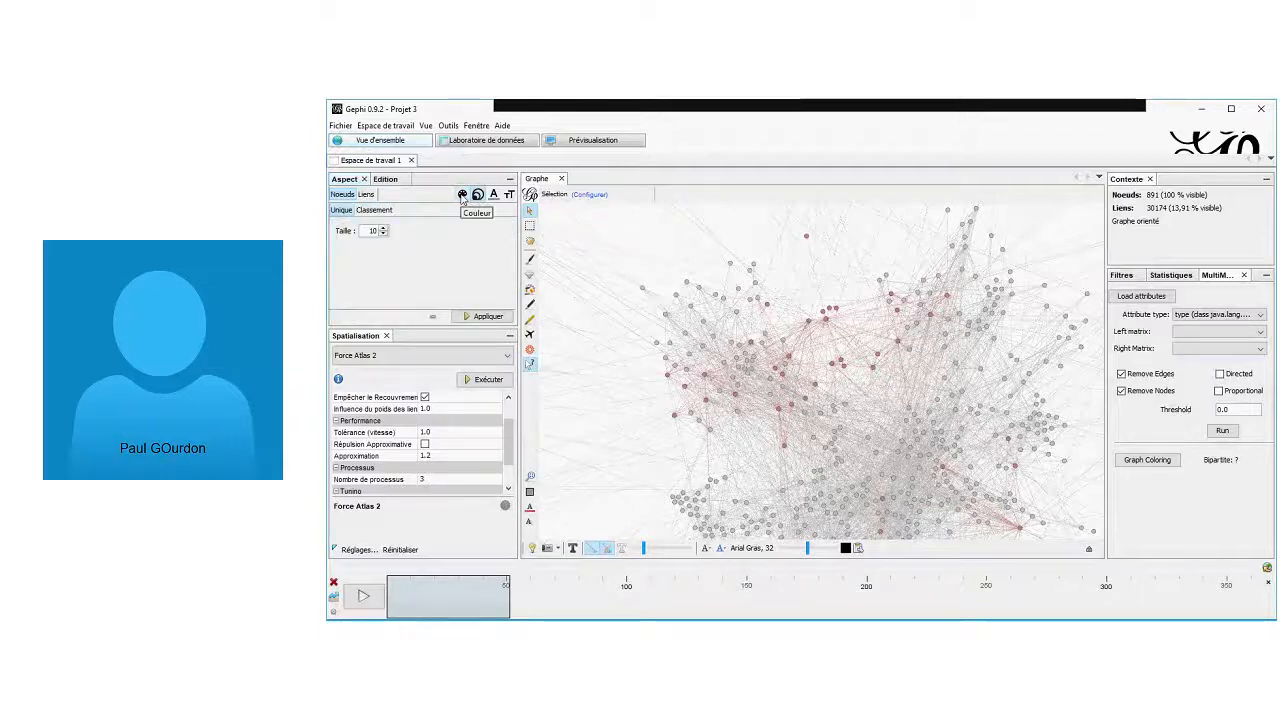
left_click(462, 195)
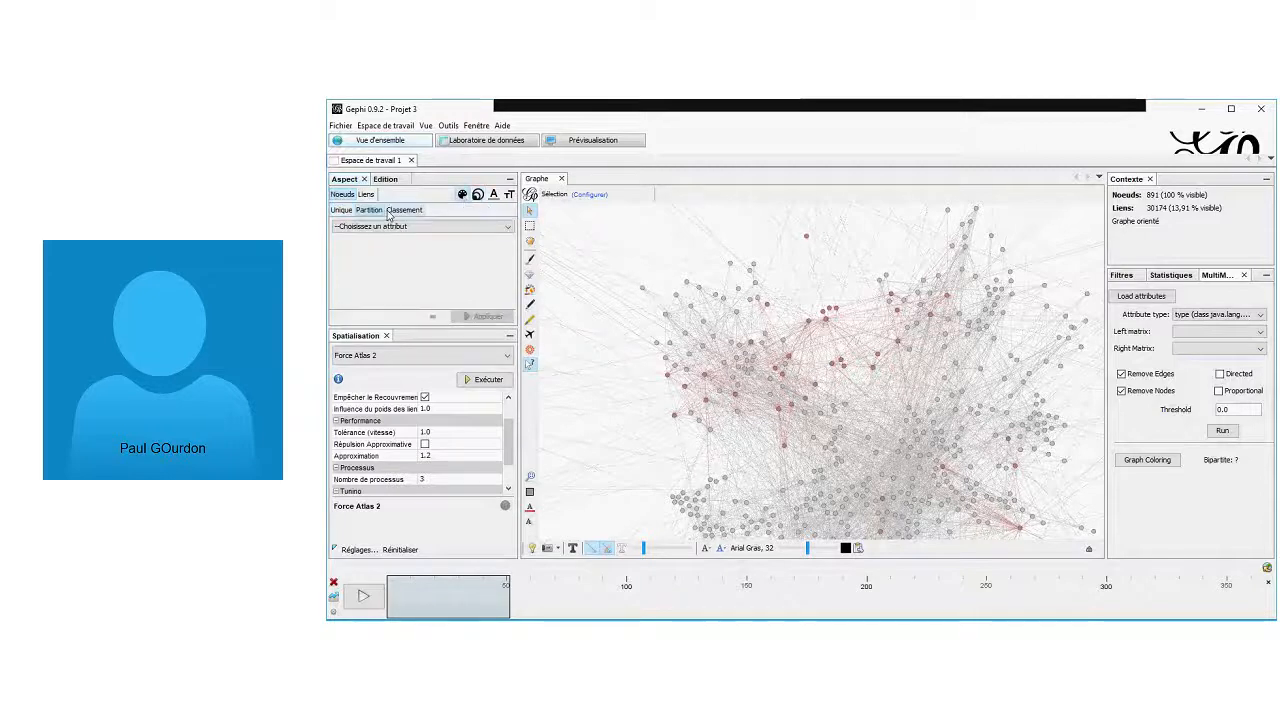
left_click(420, 226)
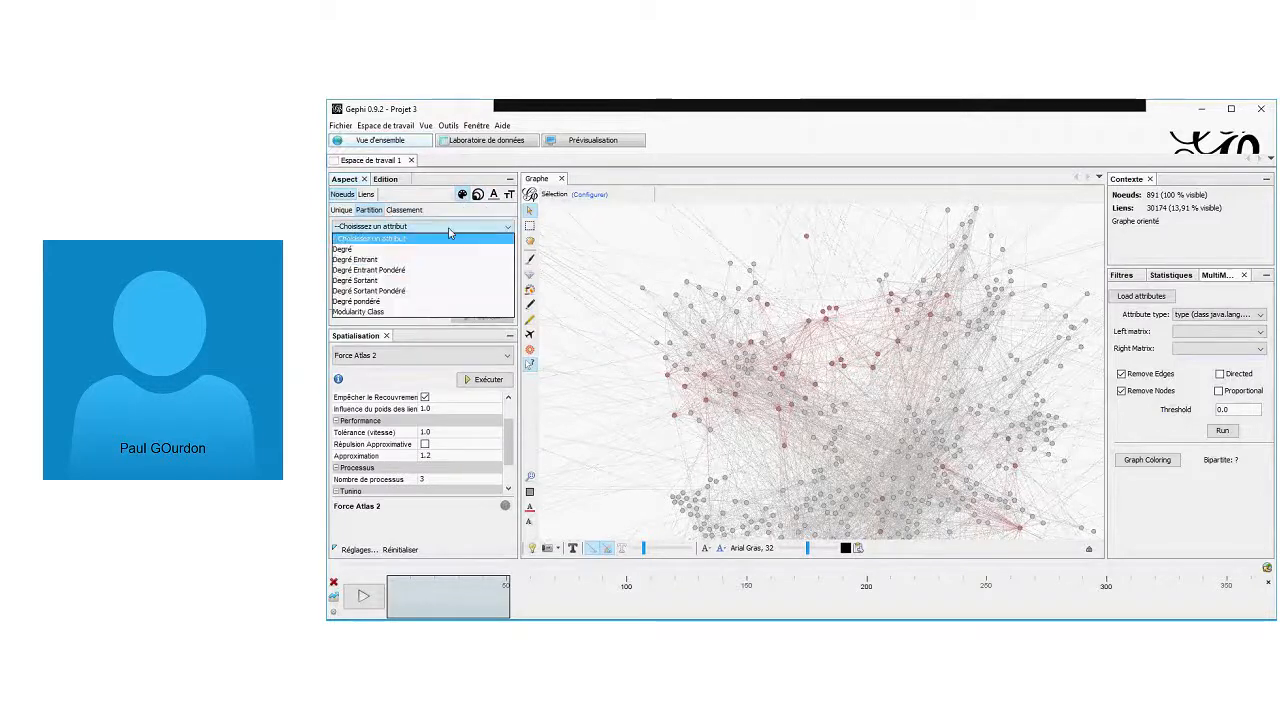
left_click(448, 216)
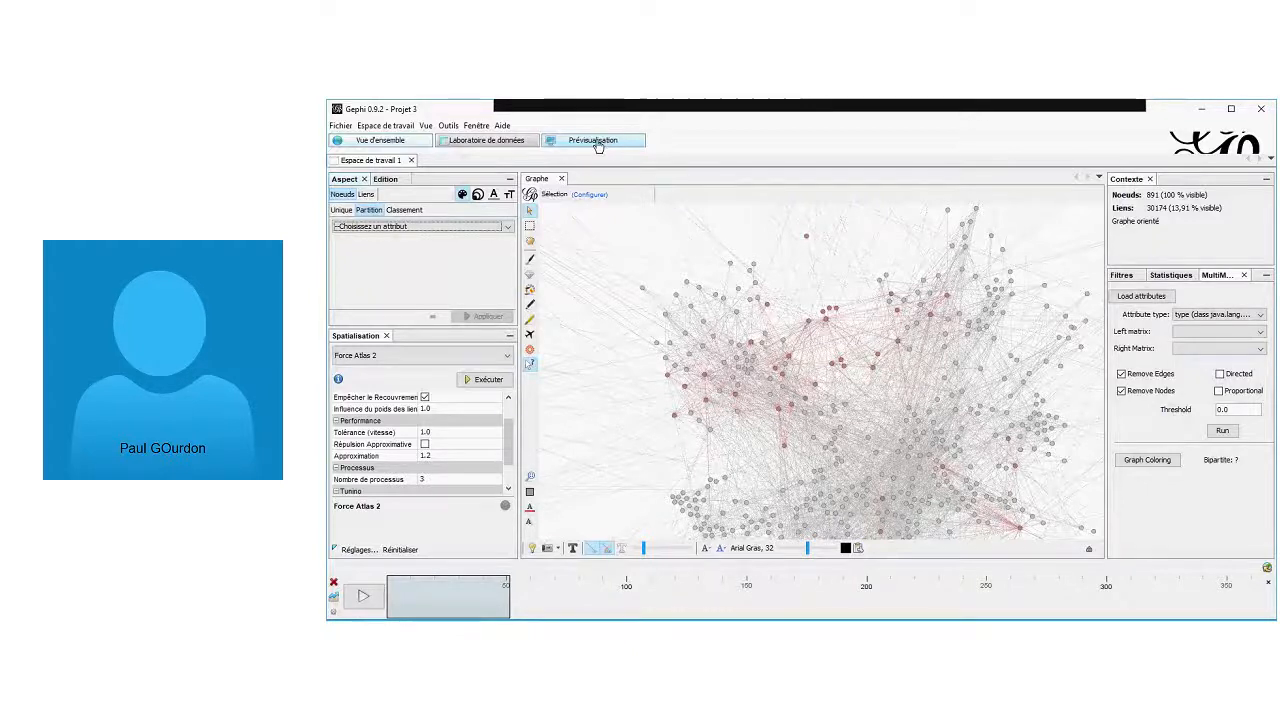
Create a new project, discarding the unsaved changes of the current one
left_click(341, 126)
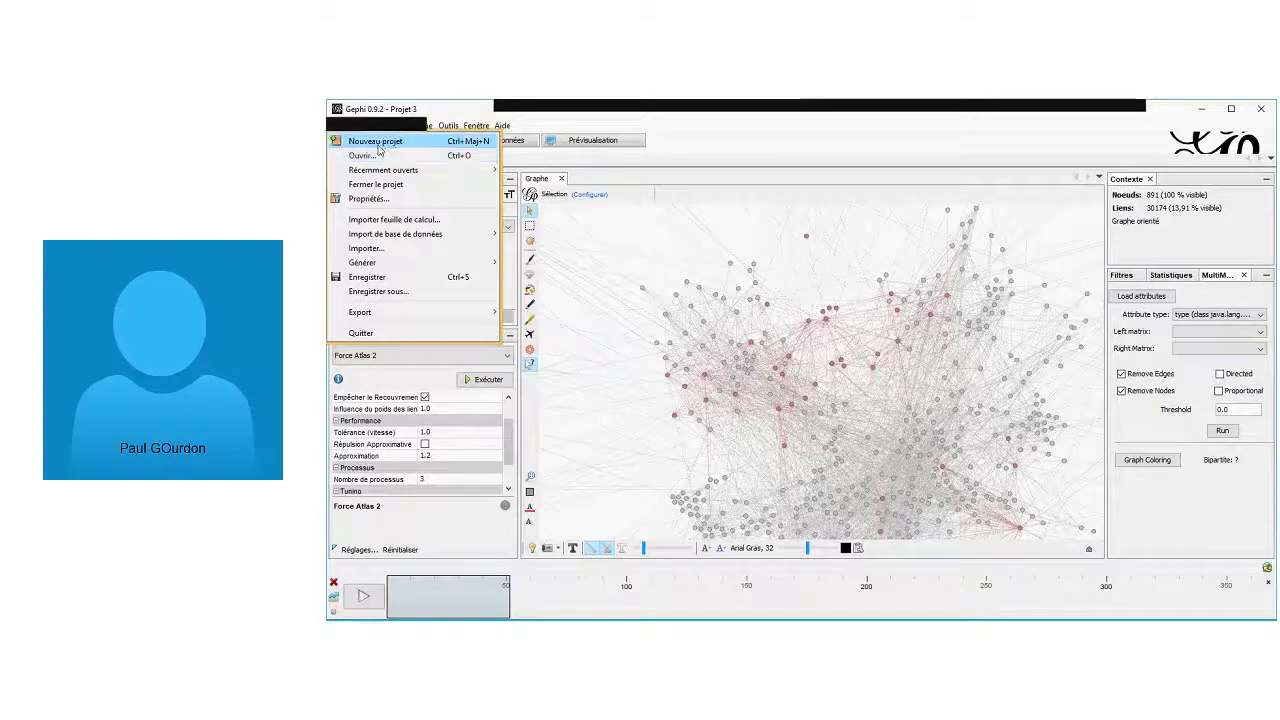
left_click(380, 143)
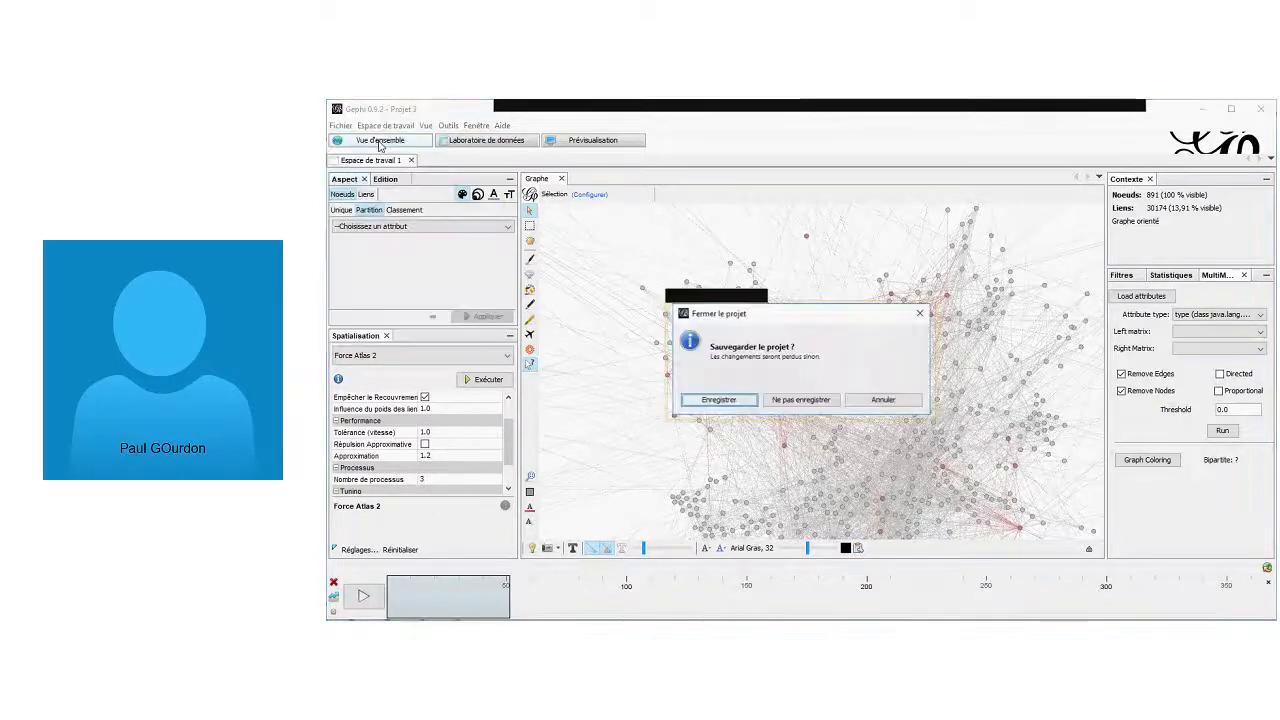
left_click(805, 400)
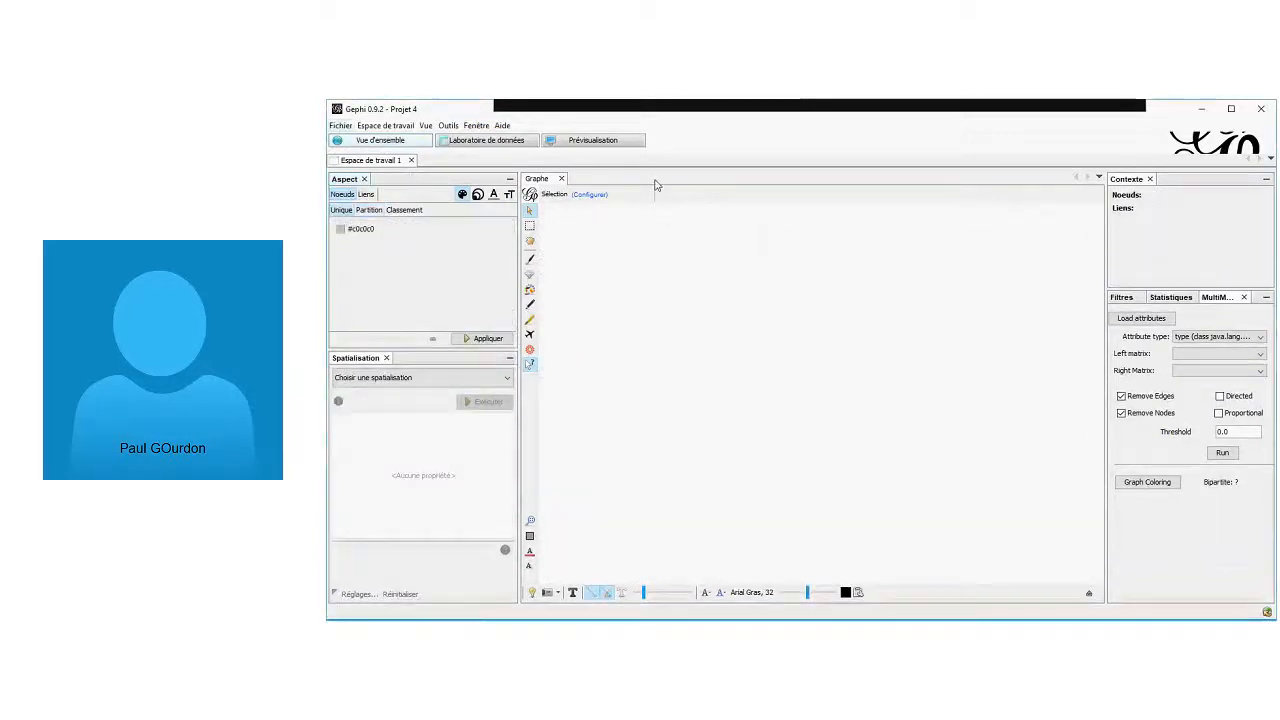
Open NodesAirports_Gephi.csv from the Airports data folder for spreadsheet import into the data laboratory
left_click(484, 143)
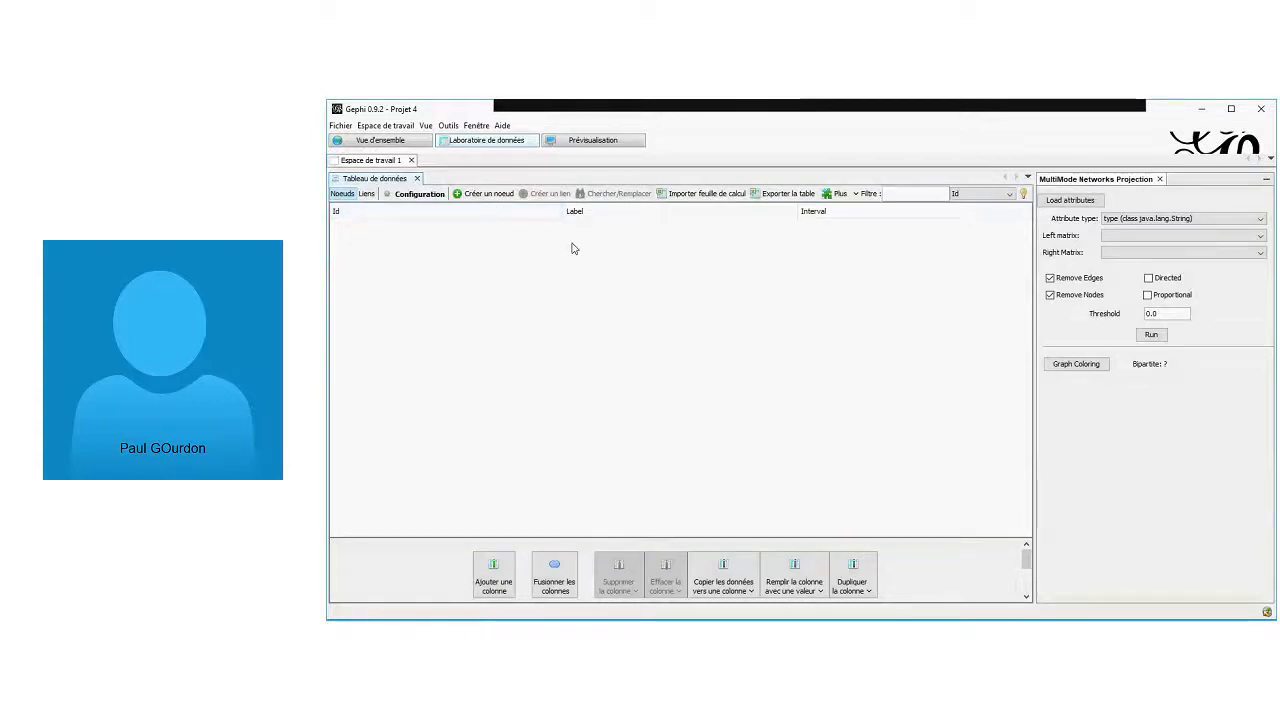
left_click(726, 195)
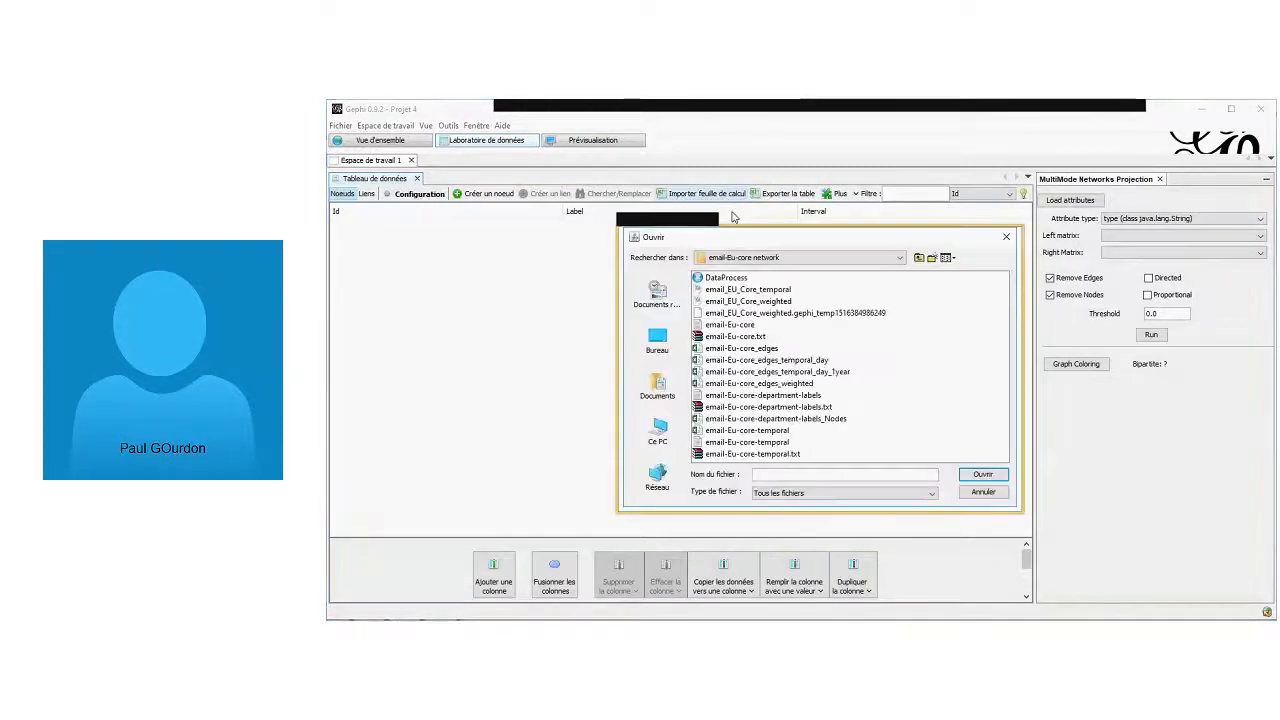
left_click(800, 257)
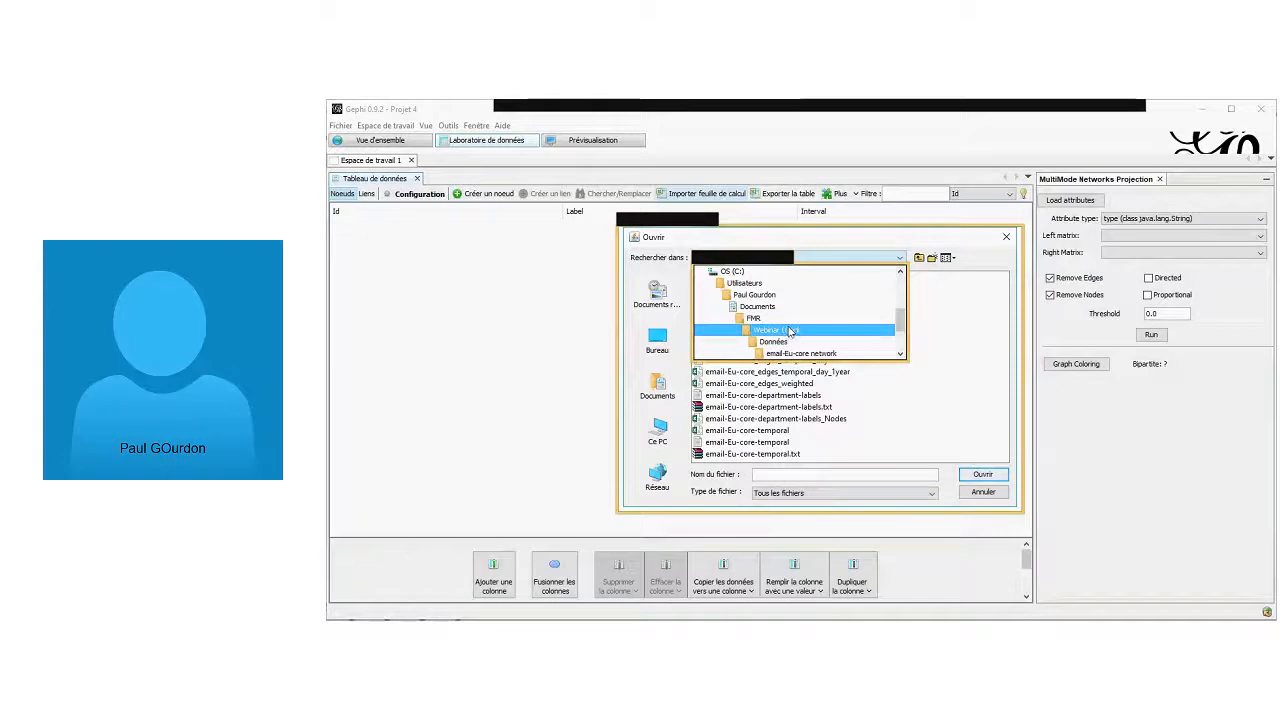
left_click(791, 342)
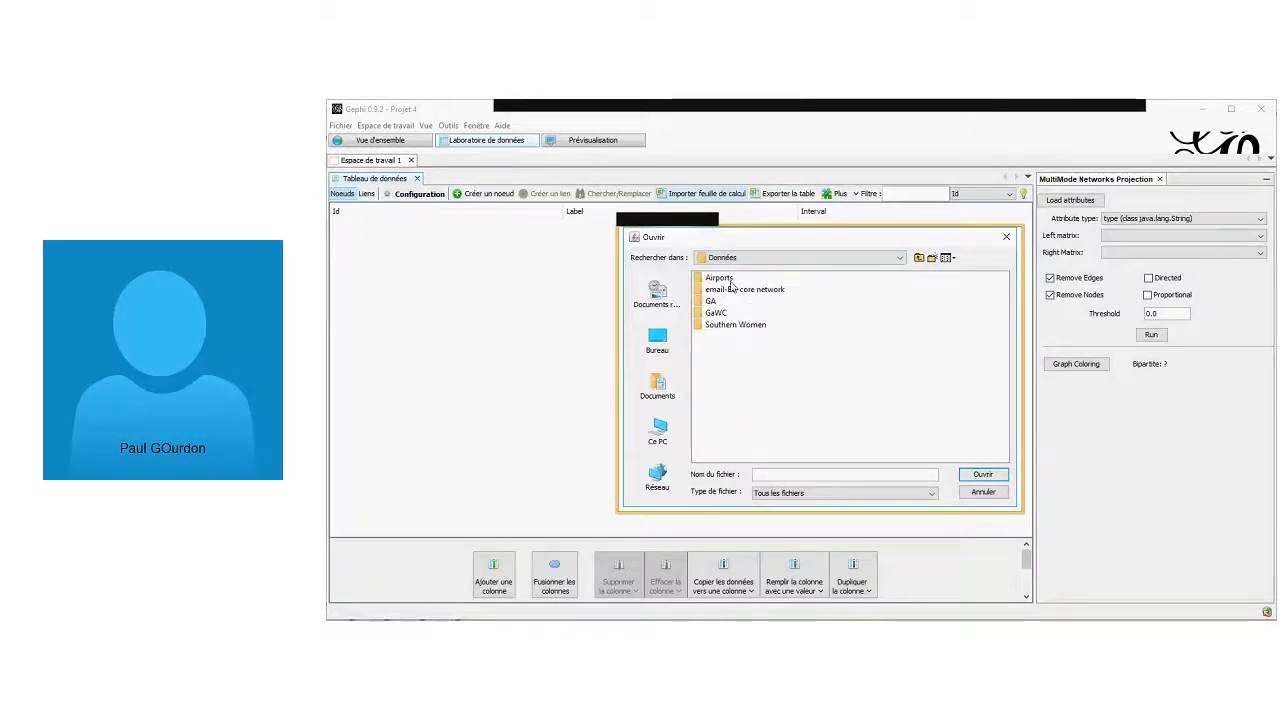
double_click(725, 280)
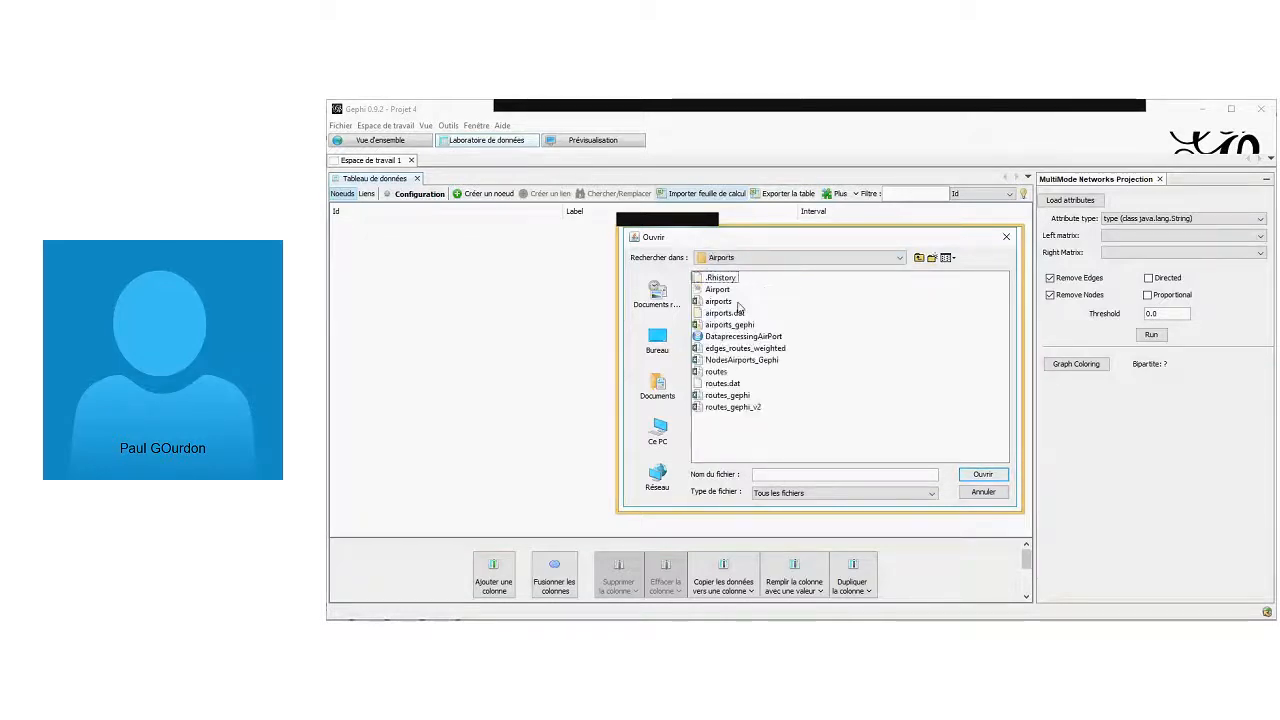
left_click(752, 361)
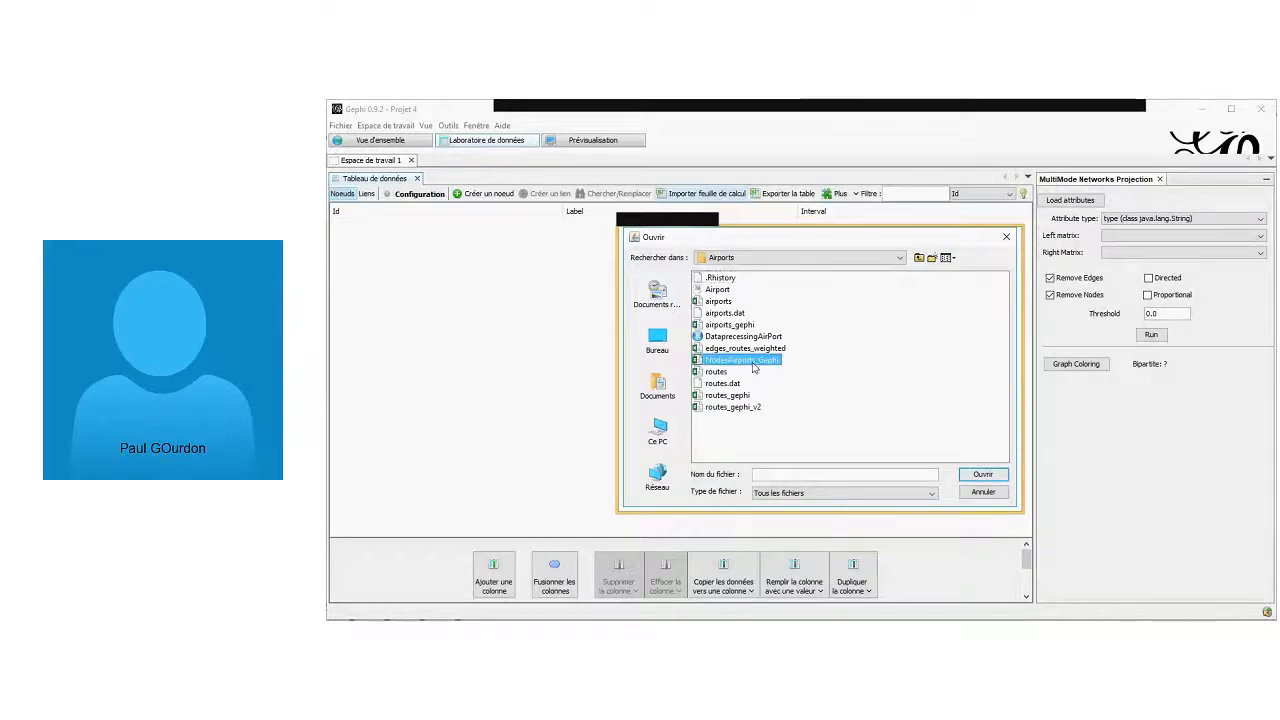
left_click(975, 479)
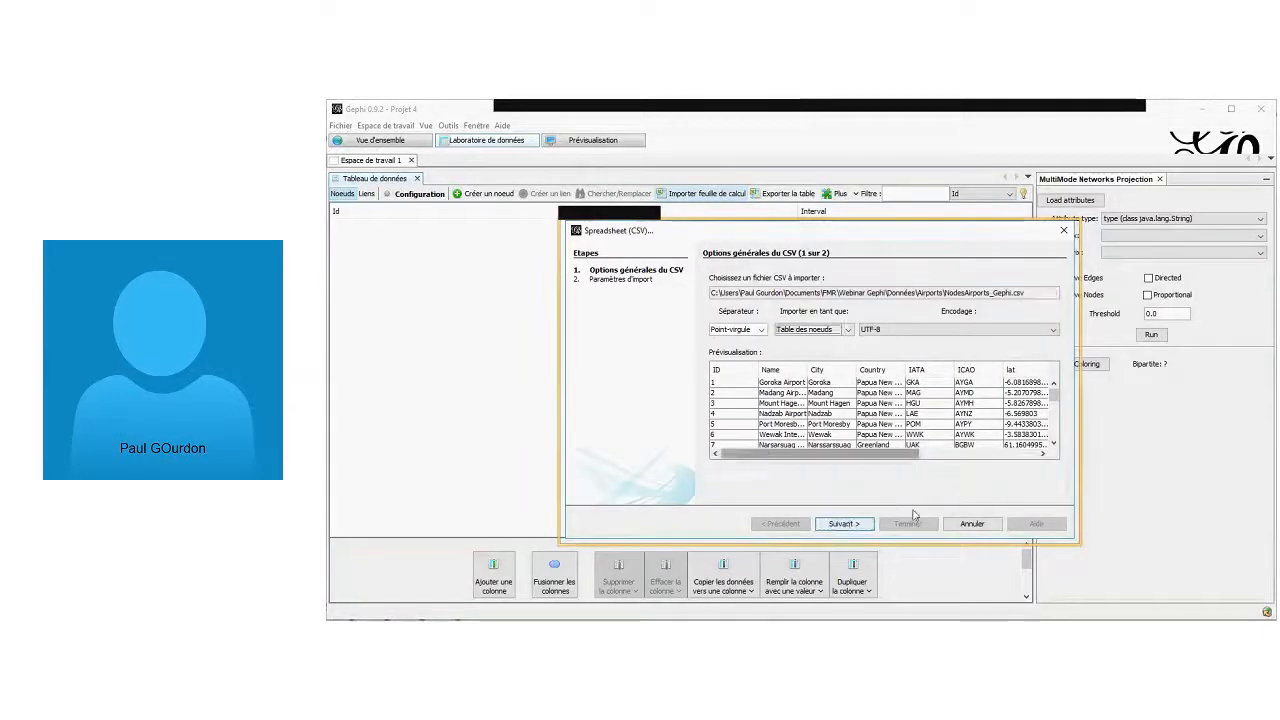
Import the airports file as a semicolon-separated node table with all columns and a mixed graph type, adding it to the existing workspace
left_click(845, 525)
scroll(882, 432, "down", 1)
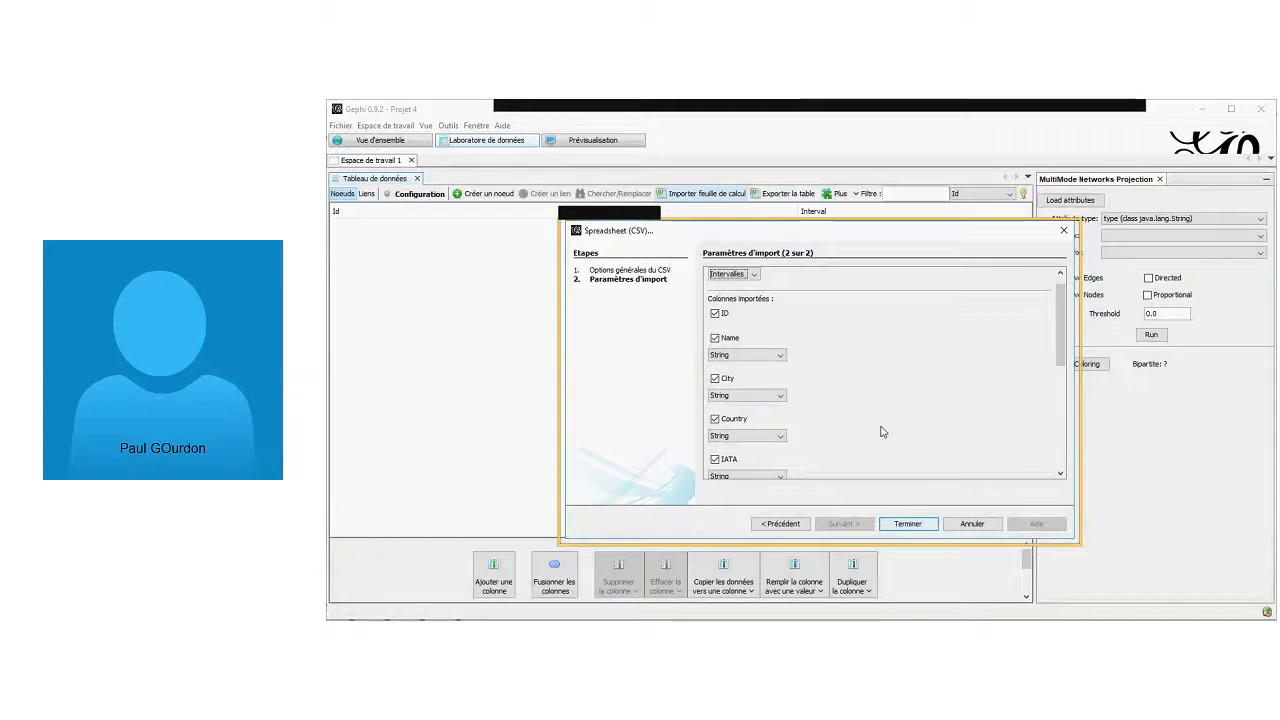
left_click(907, 523)
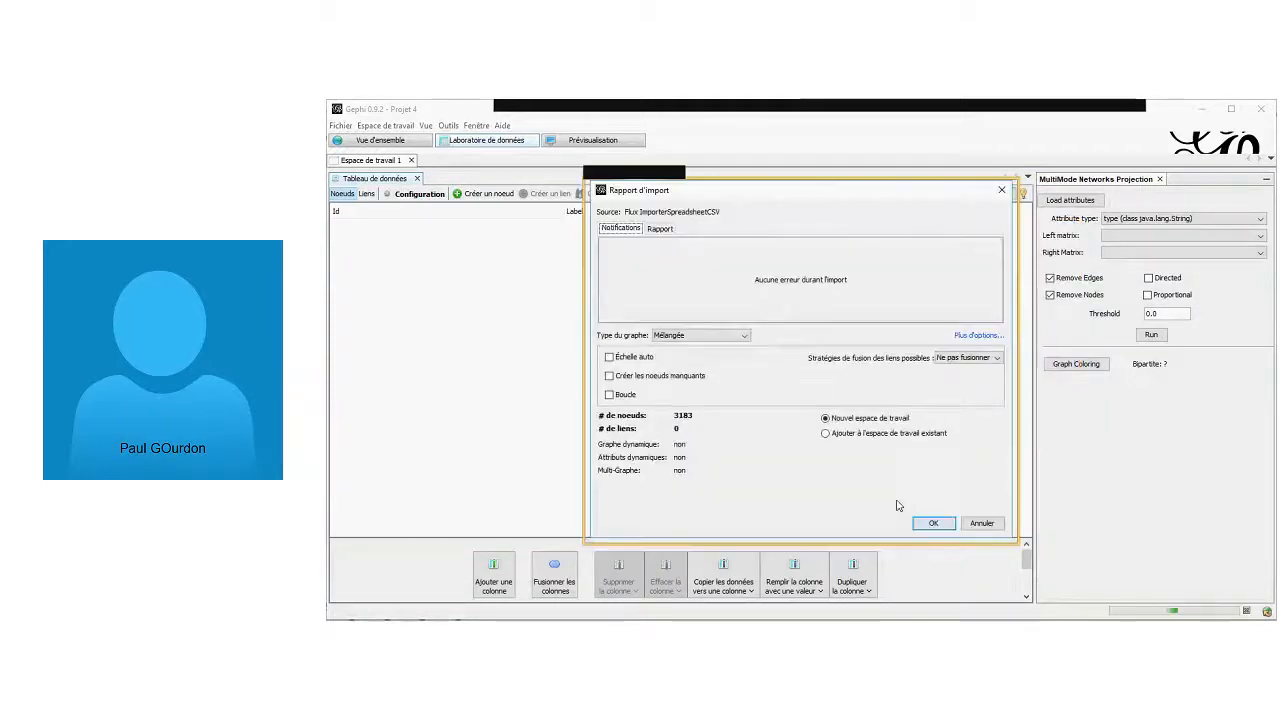
left_click(744, 336)
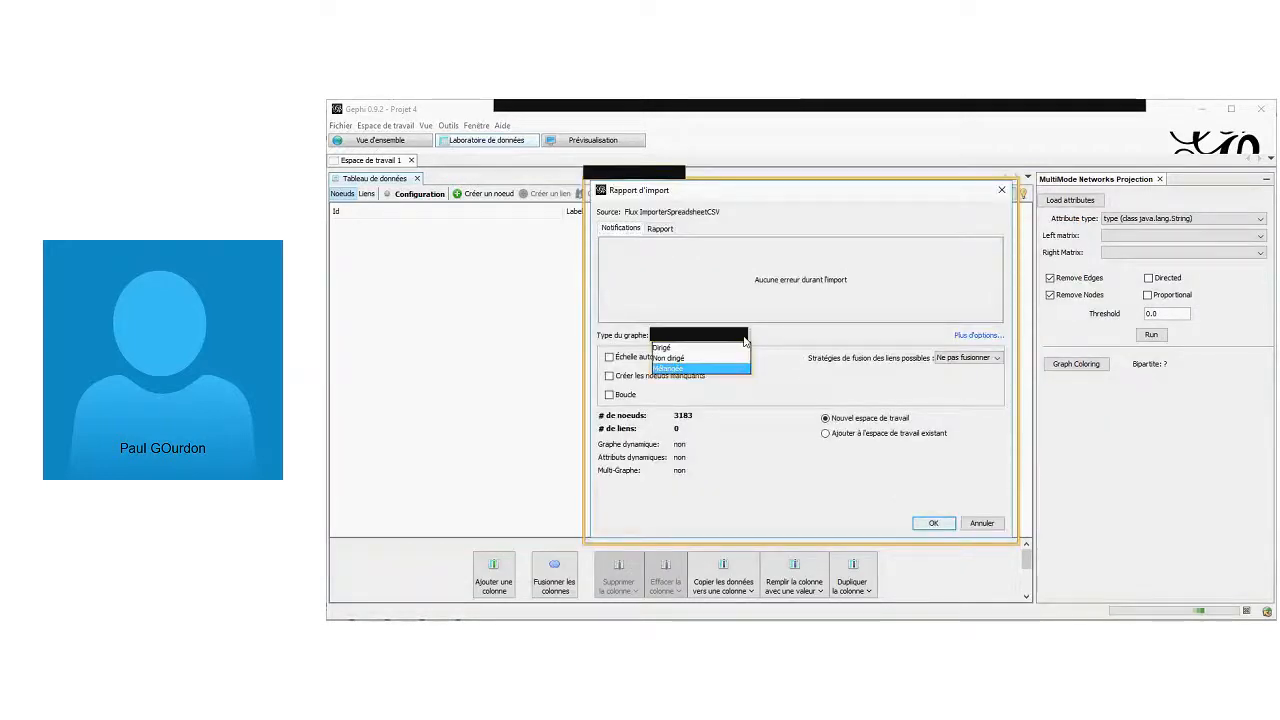
left_click(744, 342)
left_click(825, 433)
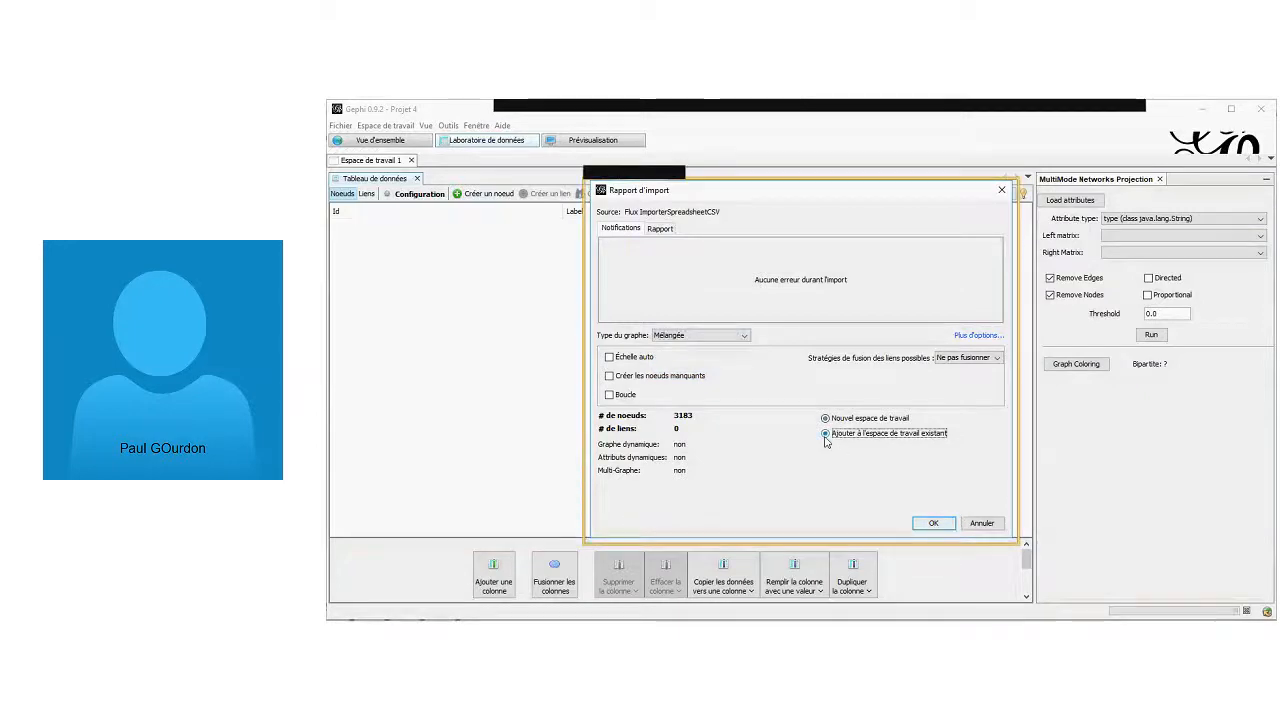
left_click(932, 526)
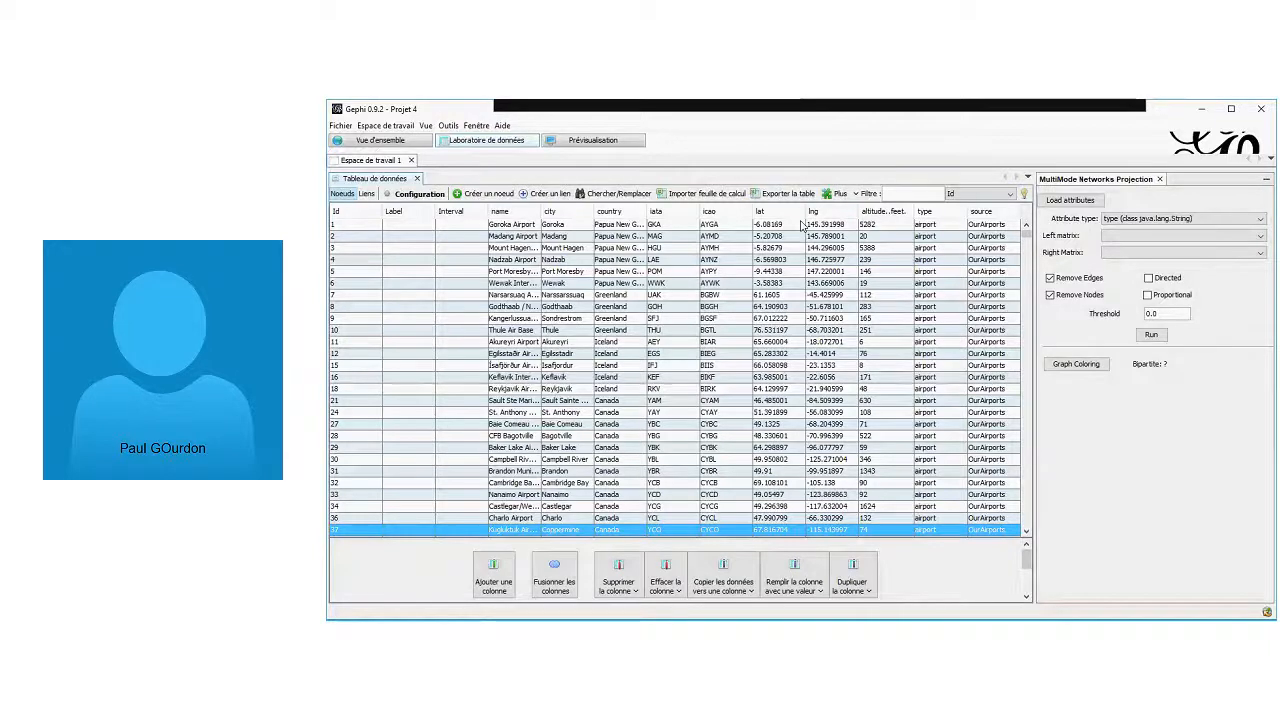
Open edges_routes_weighted.csv from the Airports data folder for spreadsheet import into the edges table
left_click(367, 194)
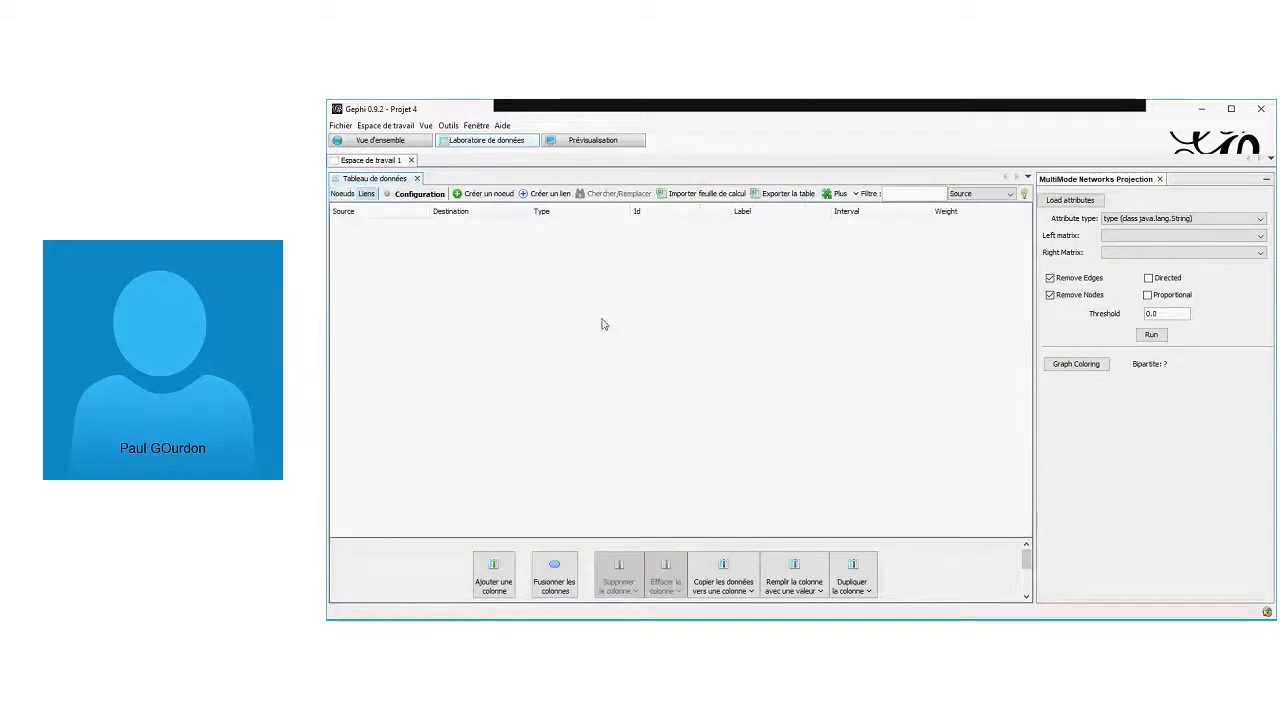
left_click(706, 194)
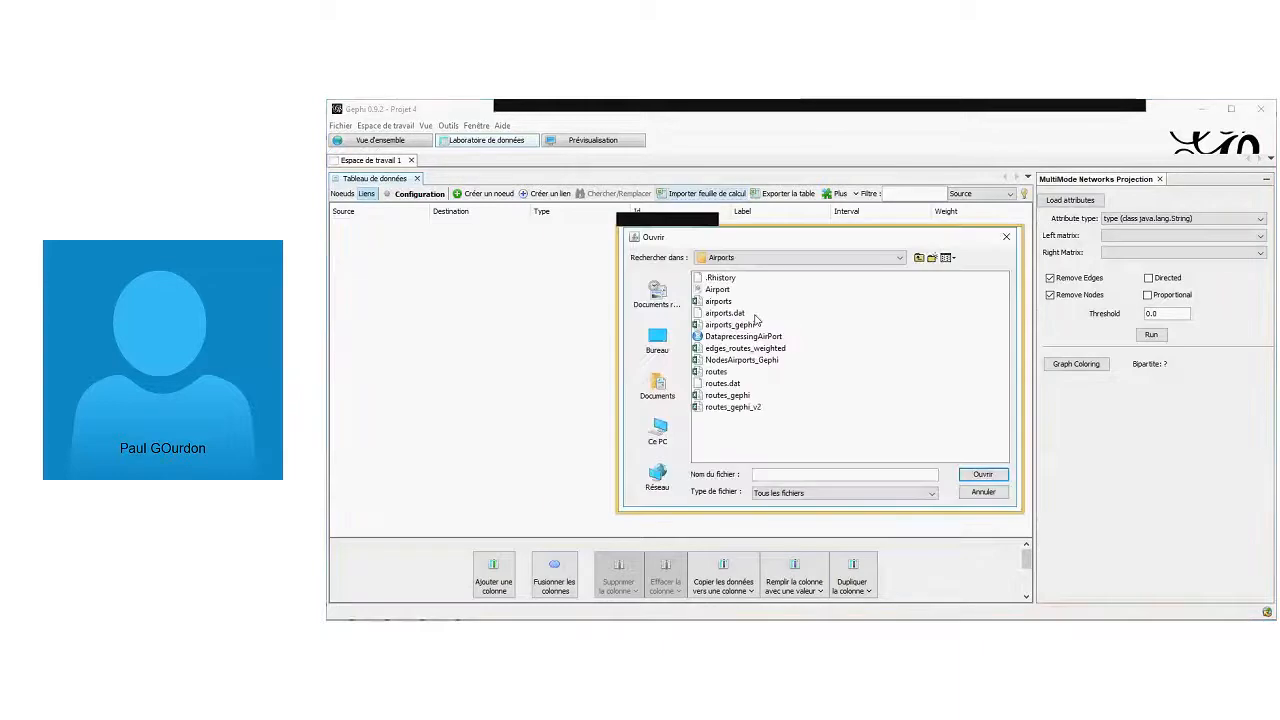
left_click(745, 348)
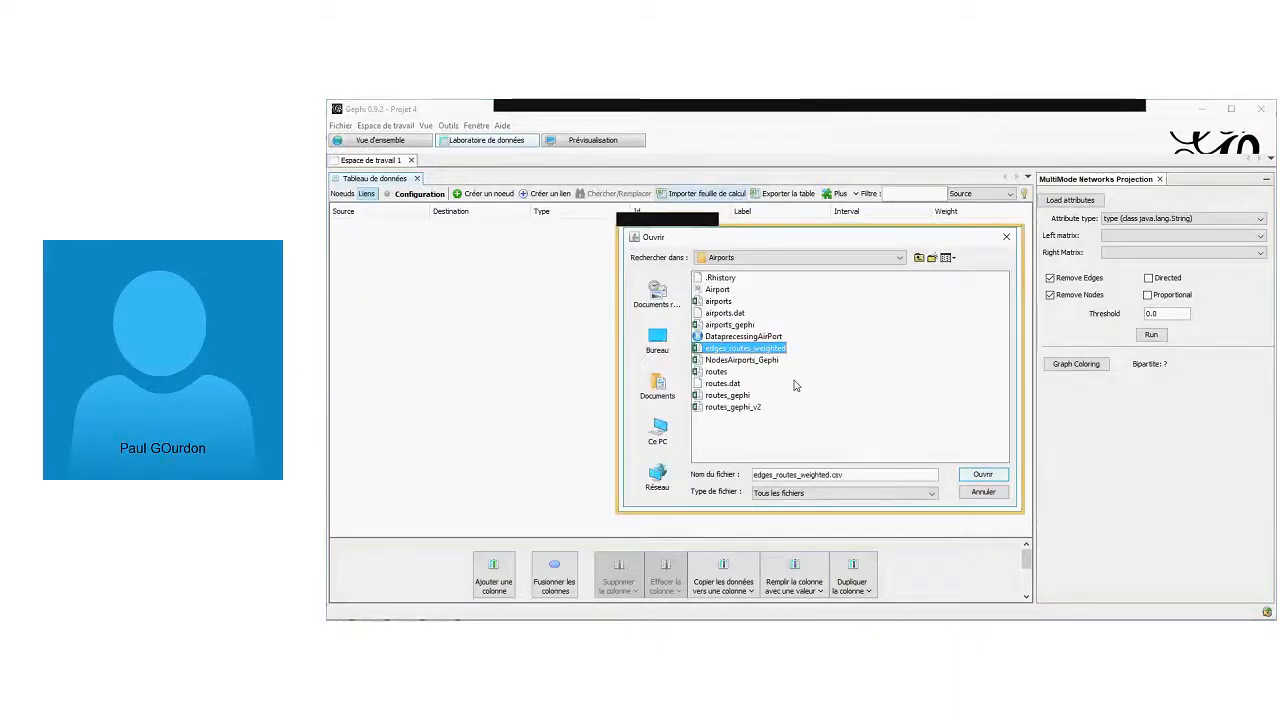
left_click(998, 476)
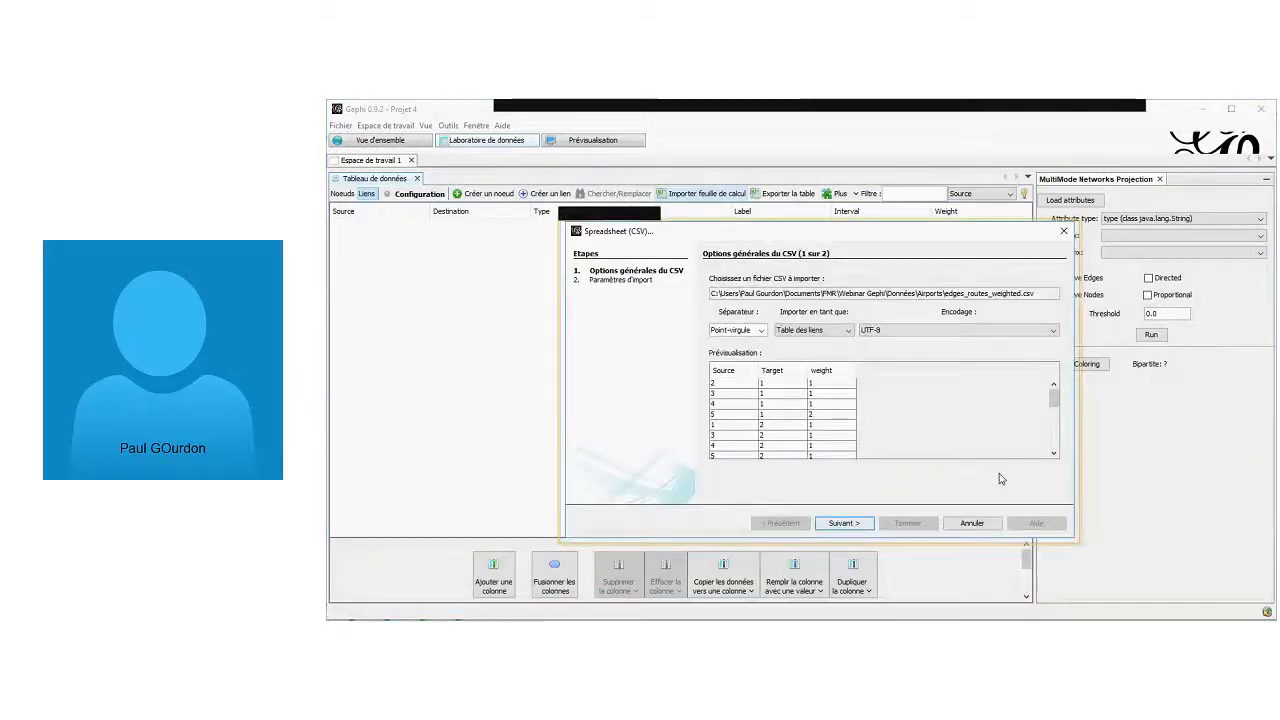
Import the routes file as a semicolon-separated edge table with a directed graph type, adding it to the existing workspace
left_click(843, 523)
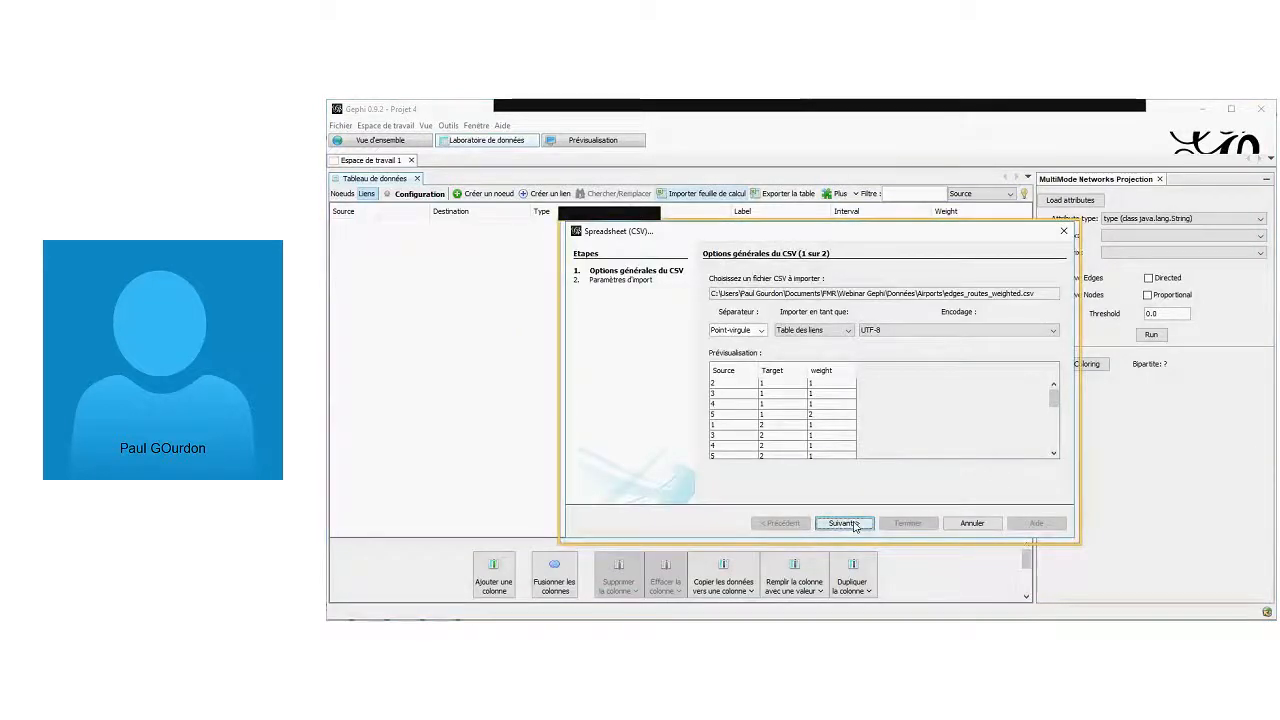
left_click(928, 524)
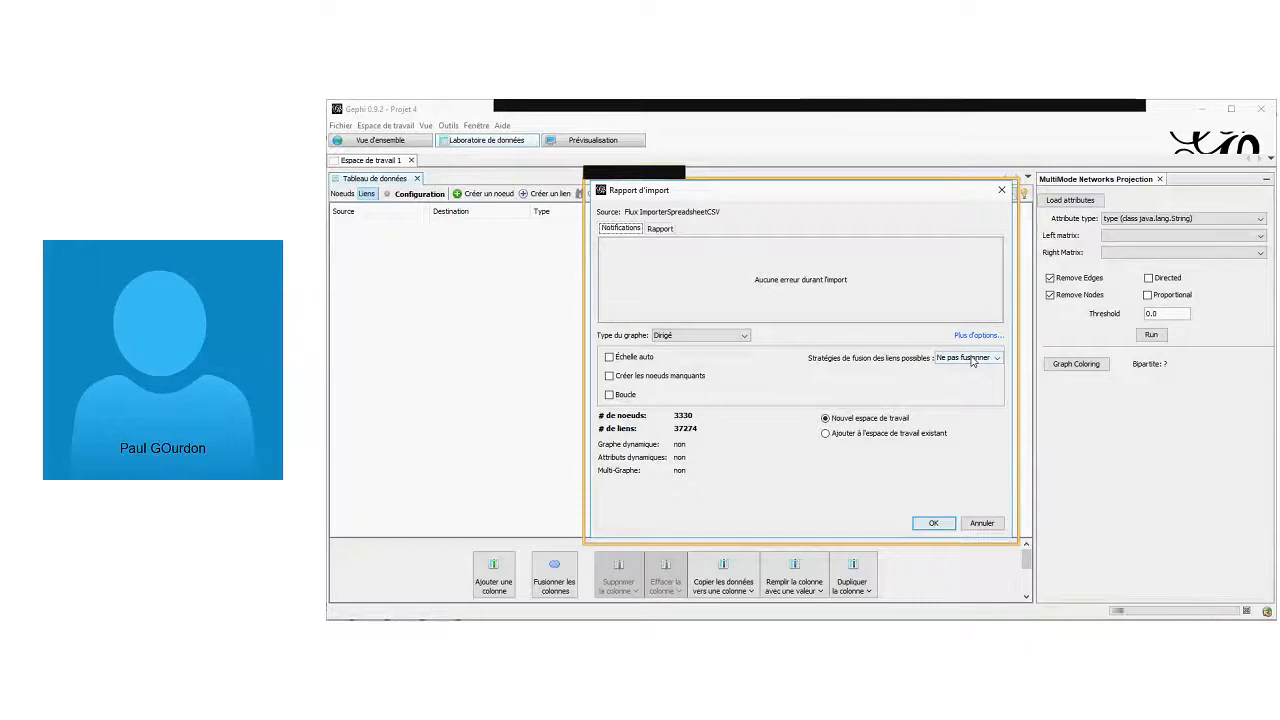
left_click(826, 433)
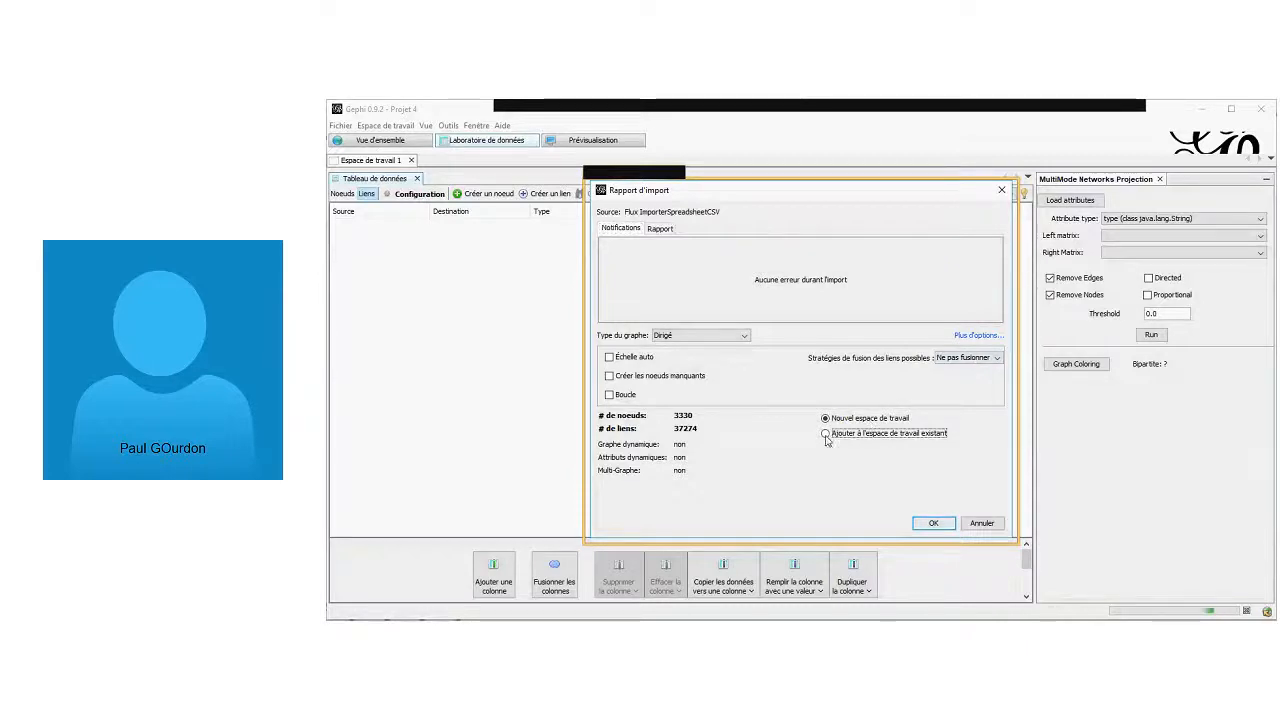
left_click(933, 524)
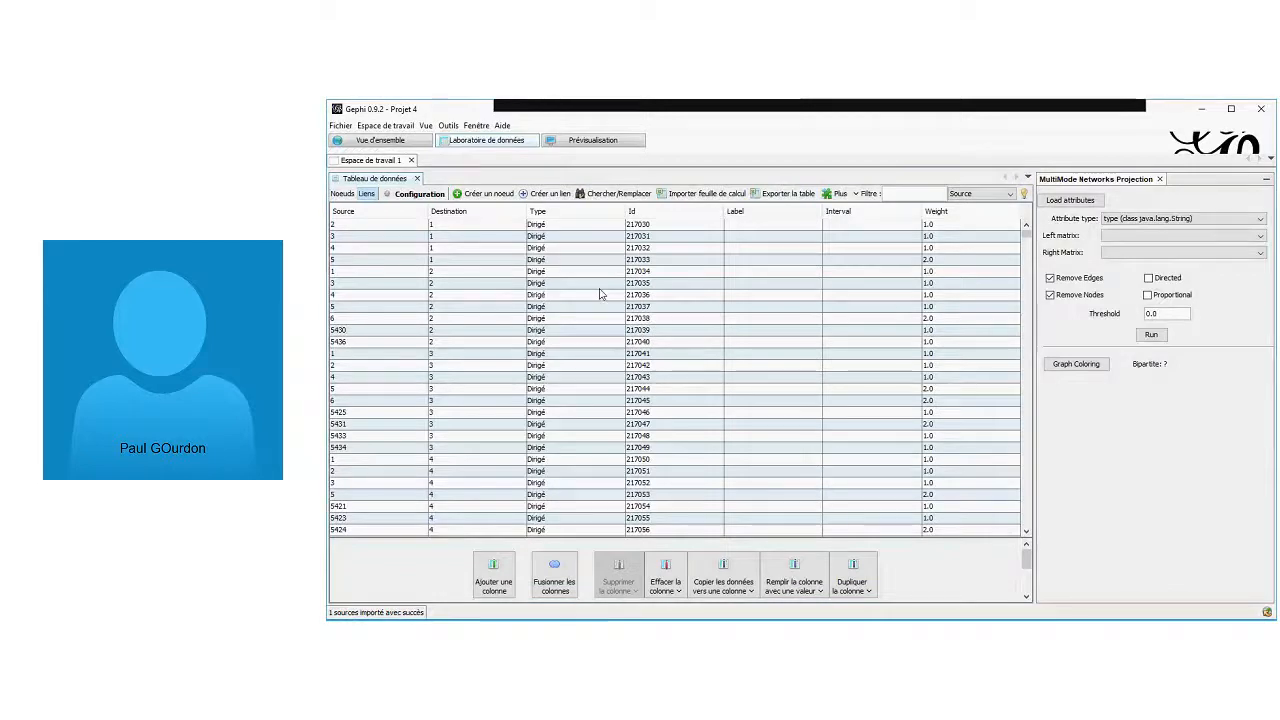
Examine the imported edge rows and the airport attributes in the nodes table
scroll(600, 330, "down", 20)
scroll(600, 335, "down", 8)
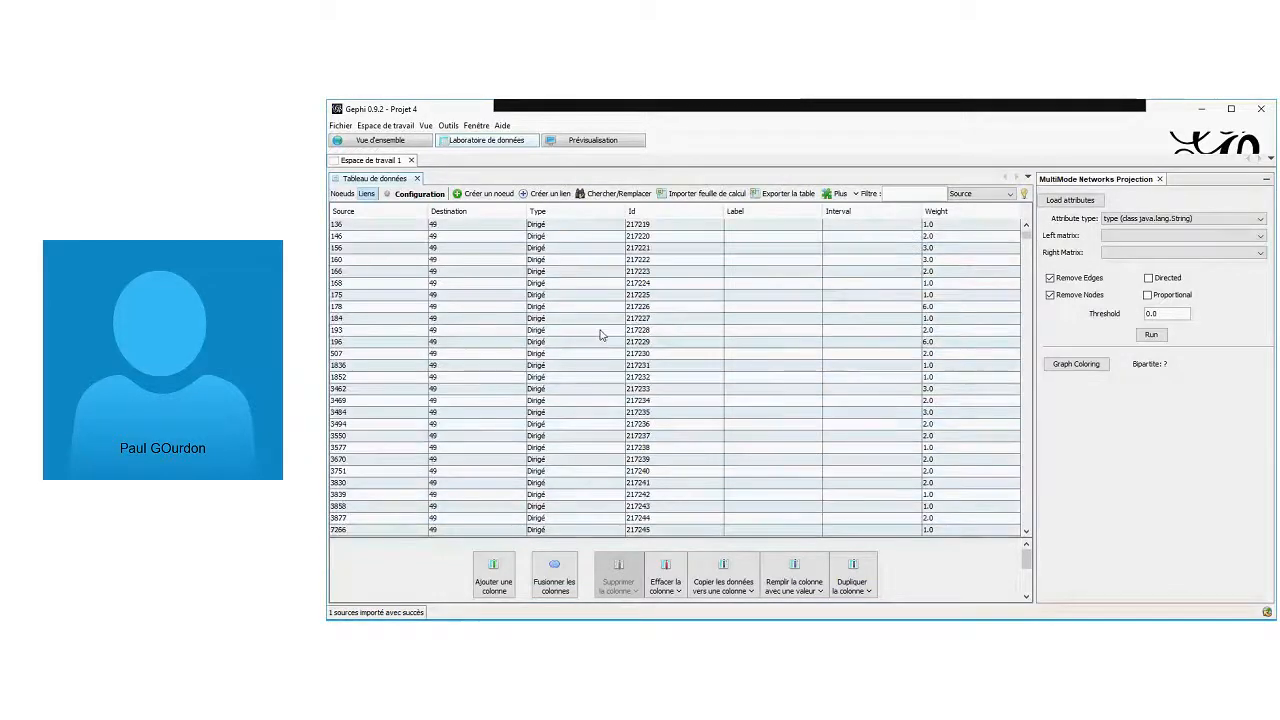
left_click(340, 194)
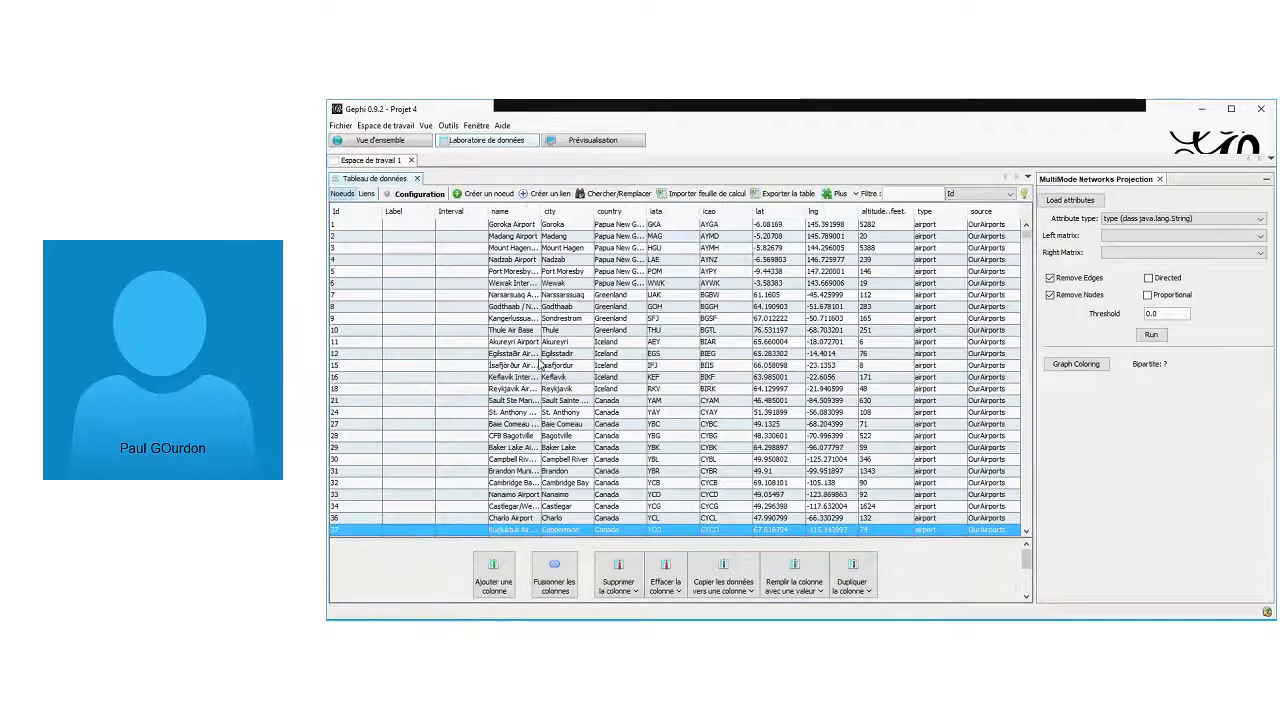
scroll(540, 365, "down", 3)
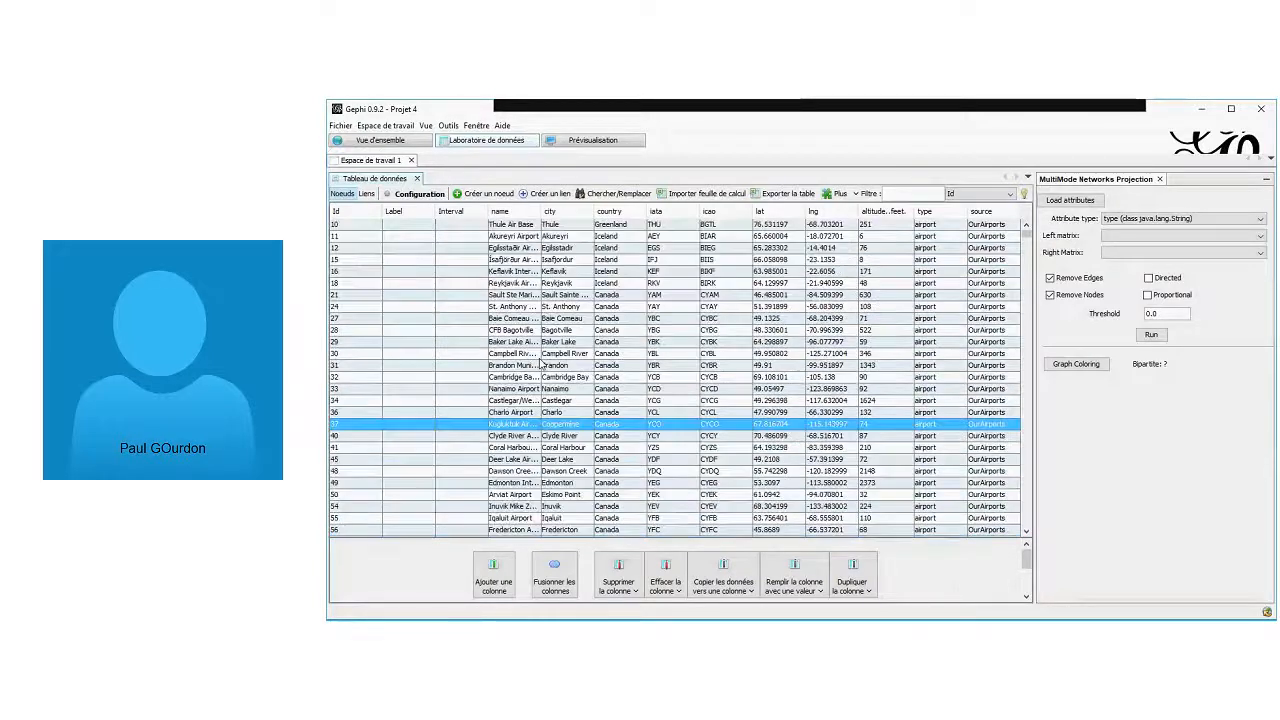
scroll(541, 366, "down", 15)
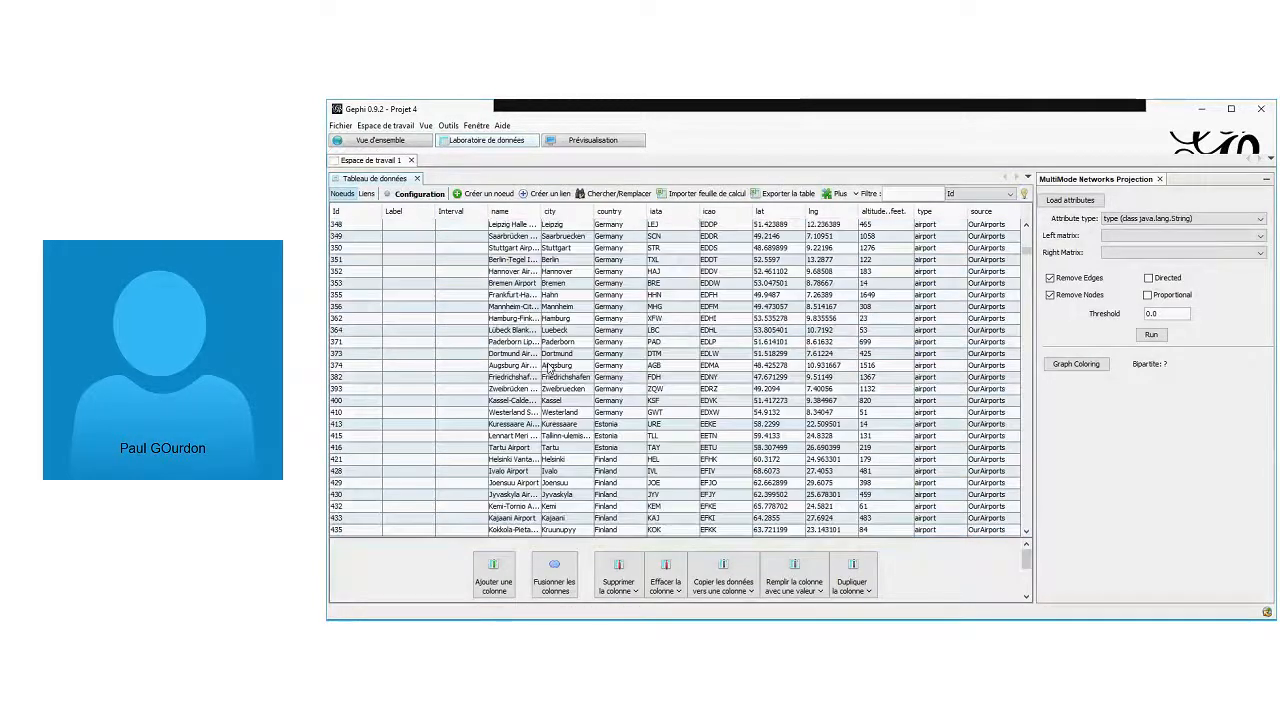
scroll(548, 368, "down", 15)
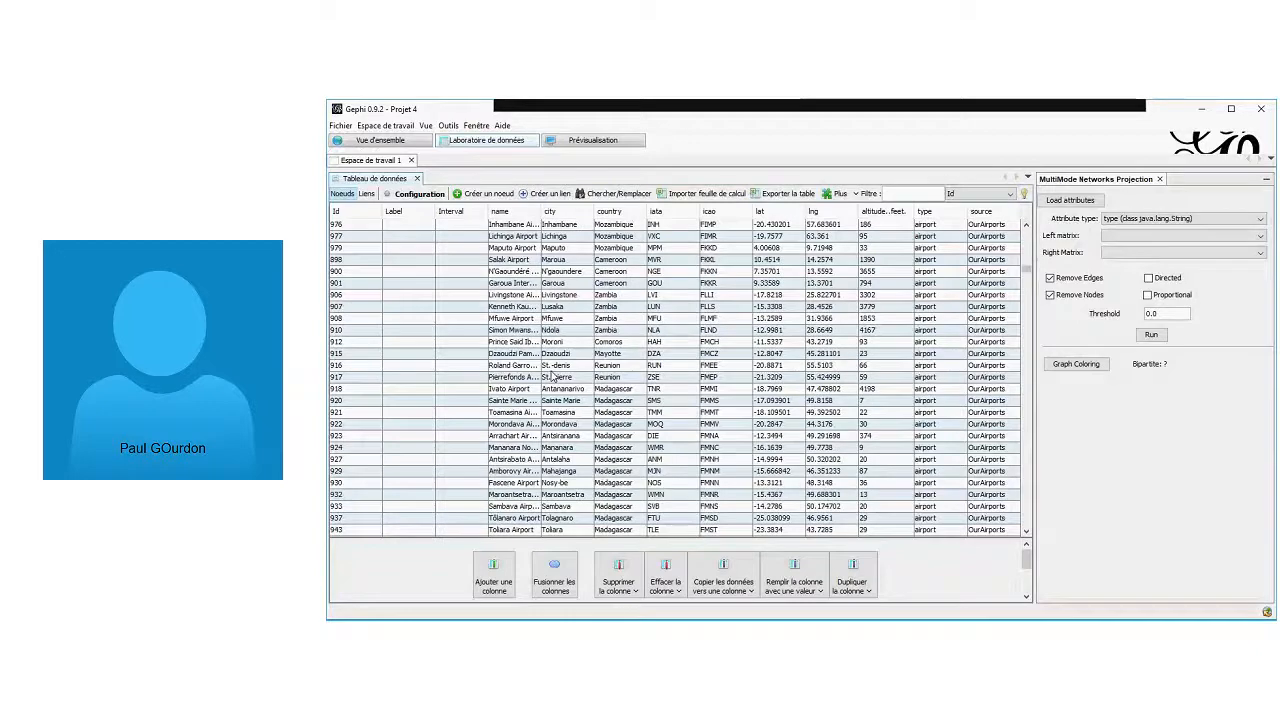
scroll(549, 374, "down", 8)
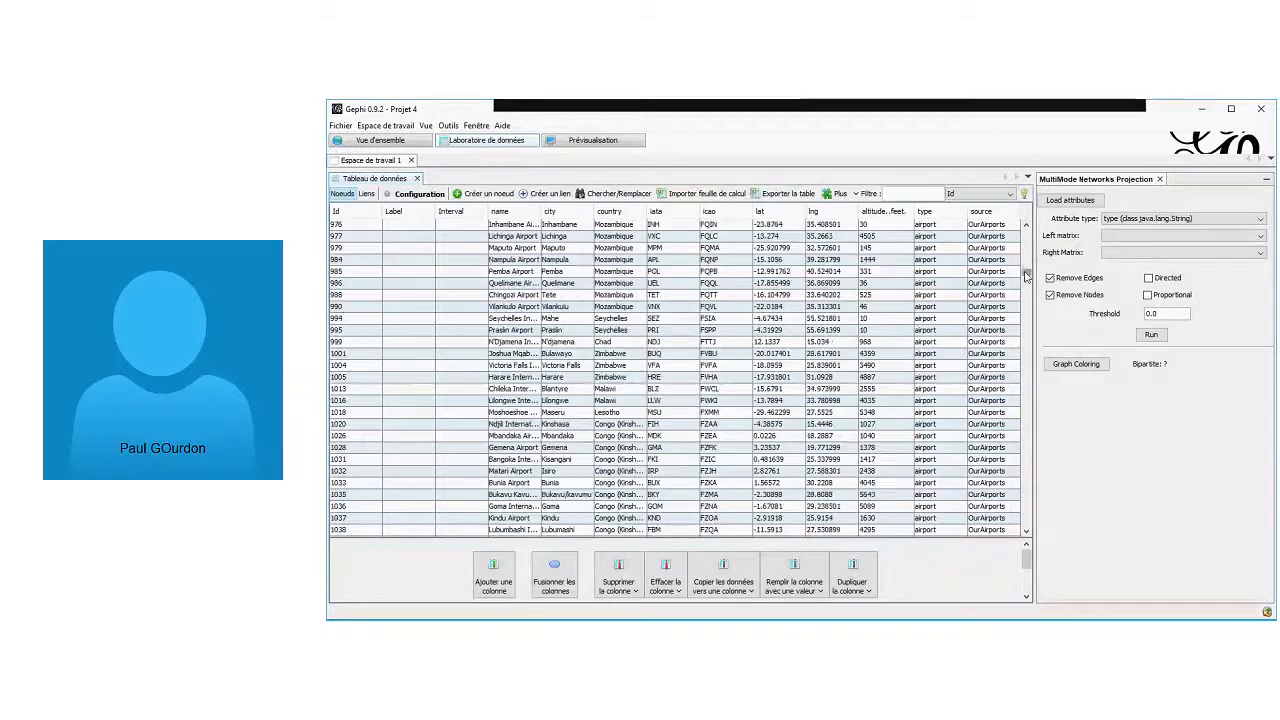
Sort the nodes table by lat and delete all the nodes that have no airport data
left_click(786, 212)
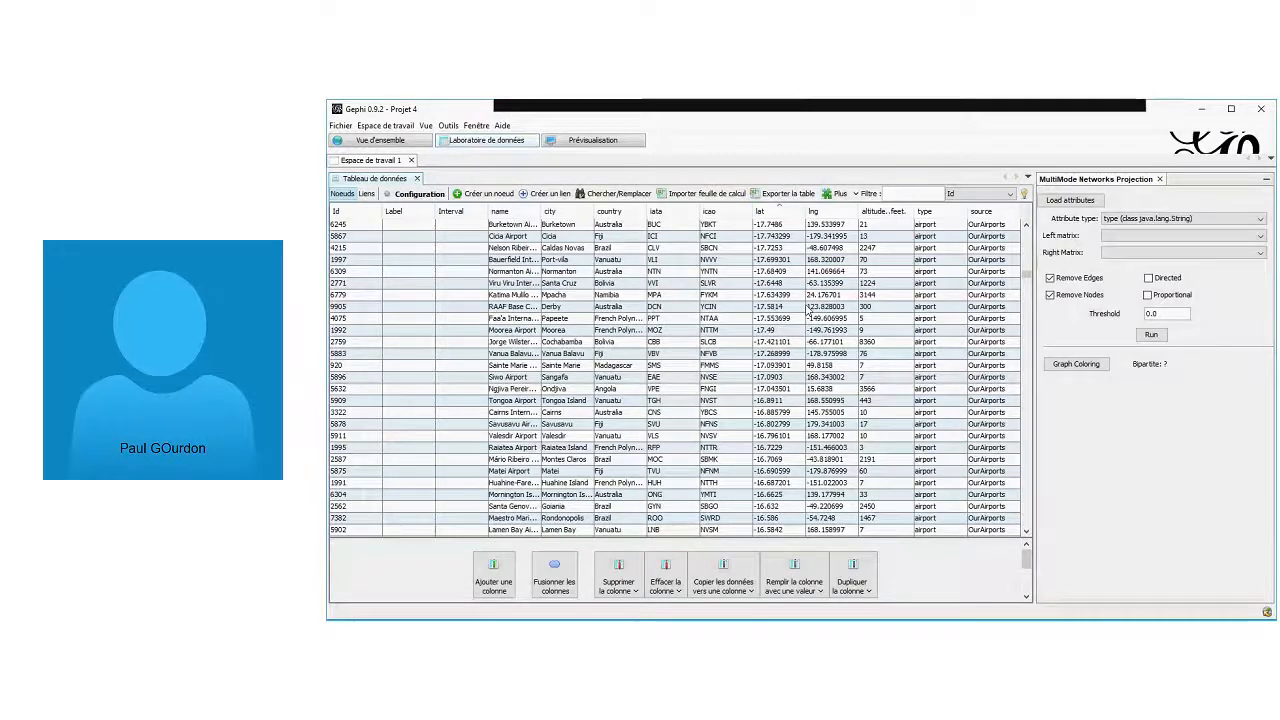
scroll(808, 330, "down", 10)
scroll(808, 346, "down", 10)
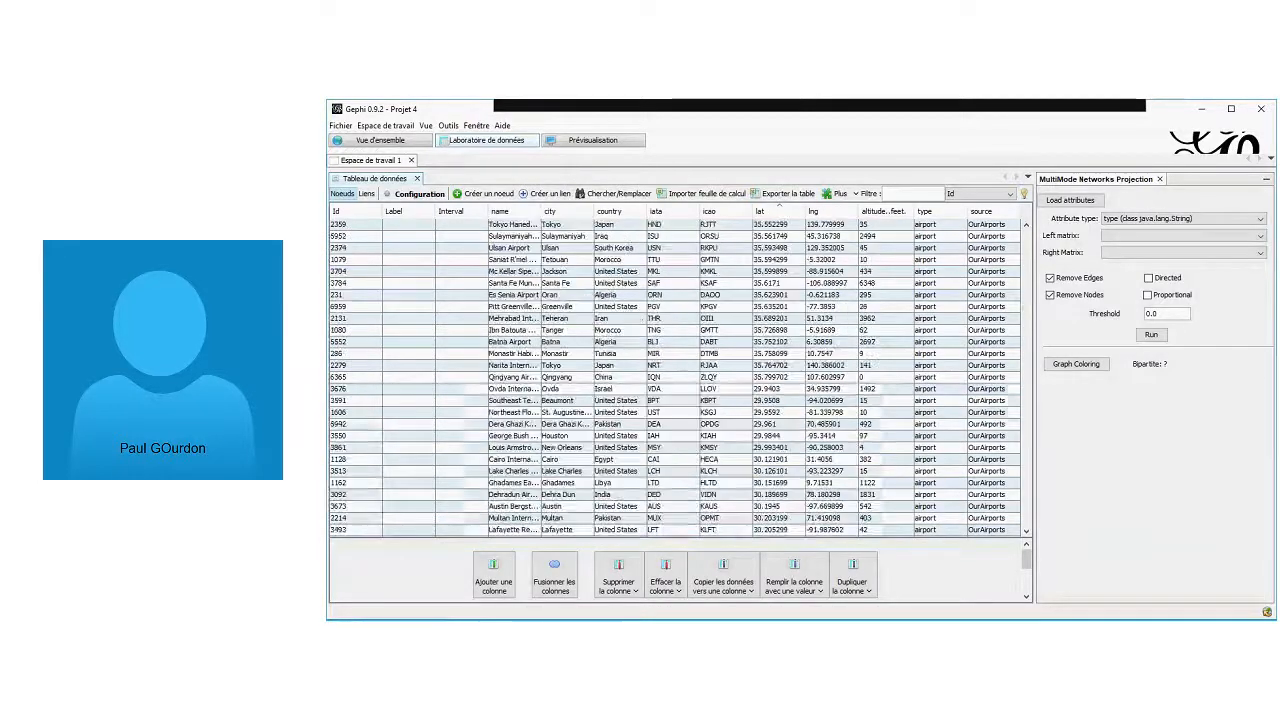
left_click_drag(1027, 400, 1027, 232)
left_click_drag(391, 227, 523, 237)
right_click(523, 236)
left_click(576, 309)
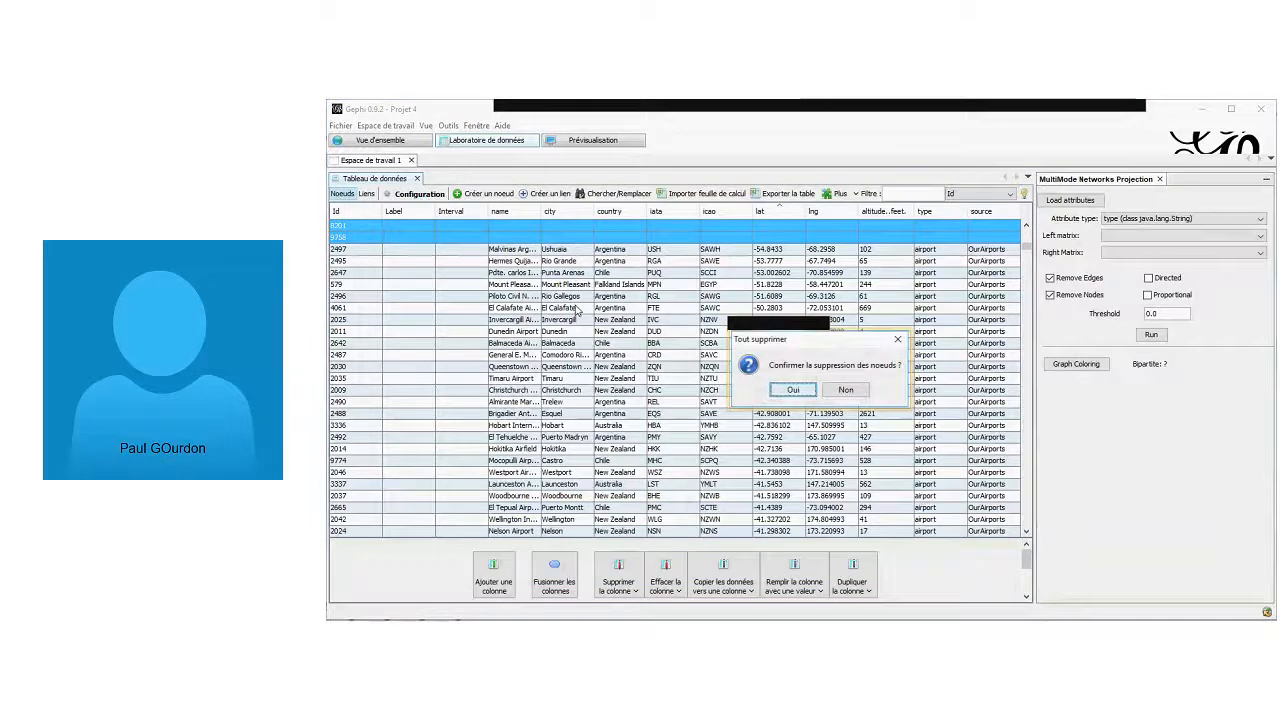
left_click(787, 390)
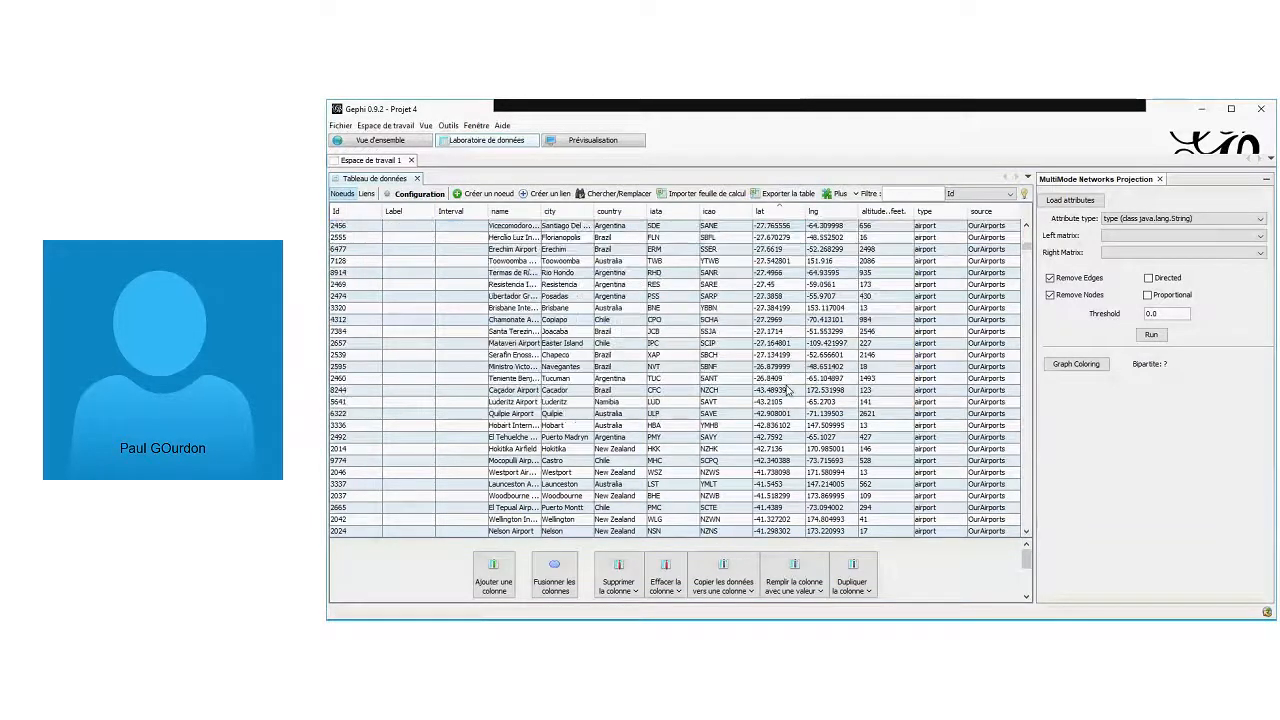
In the graph overview, set up a Geo Layout with lat as latitude, lng as longitude, Mercator projection and centring off
left_click(398, 143)
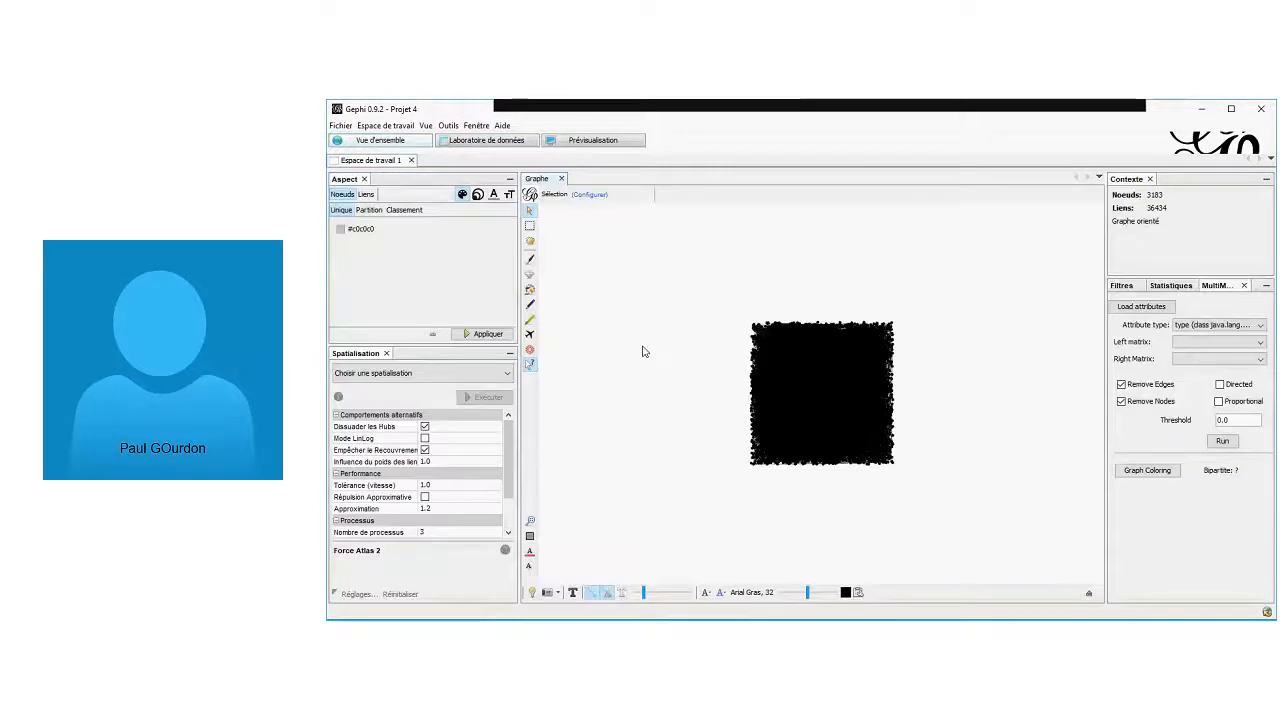
left_click(474, 373)
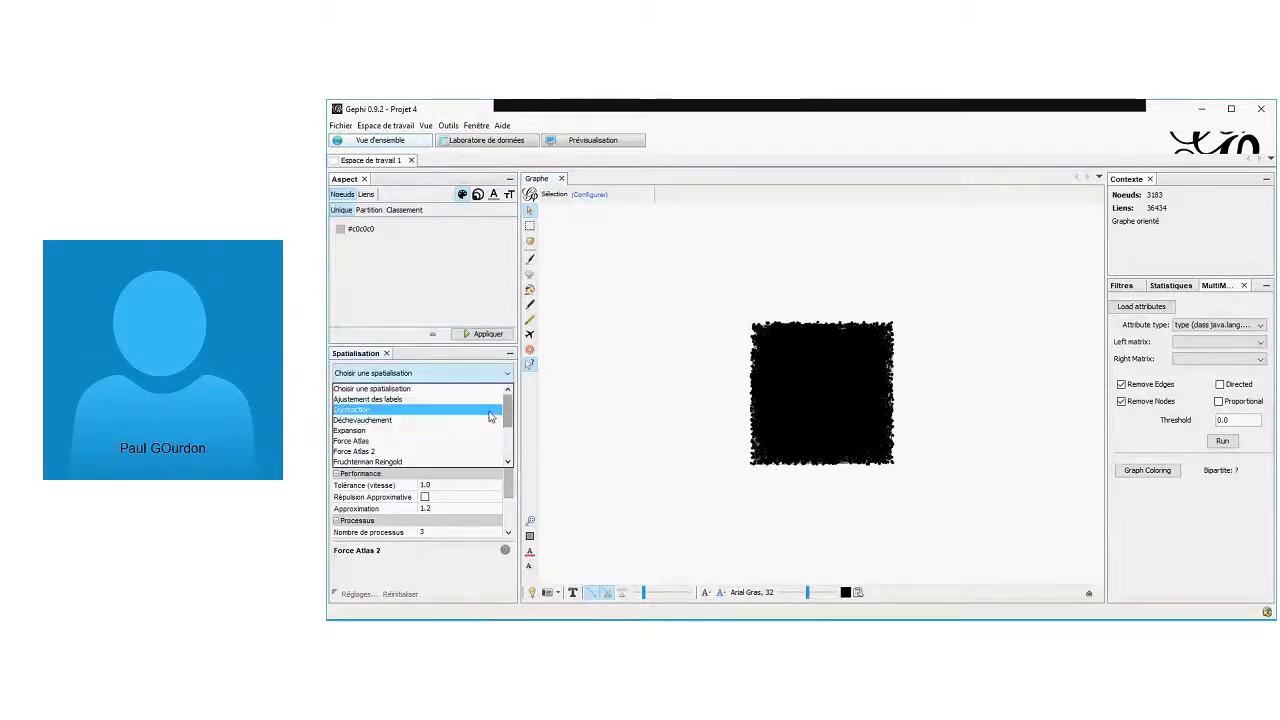
scroll(440, 440, "down", 1)
left_click(410, 441)
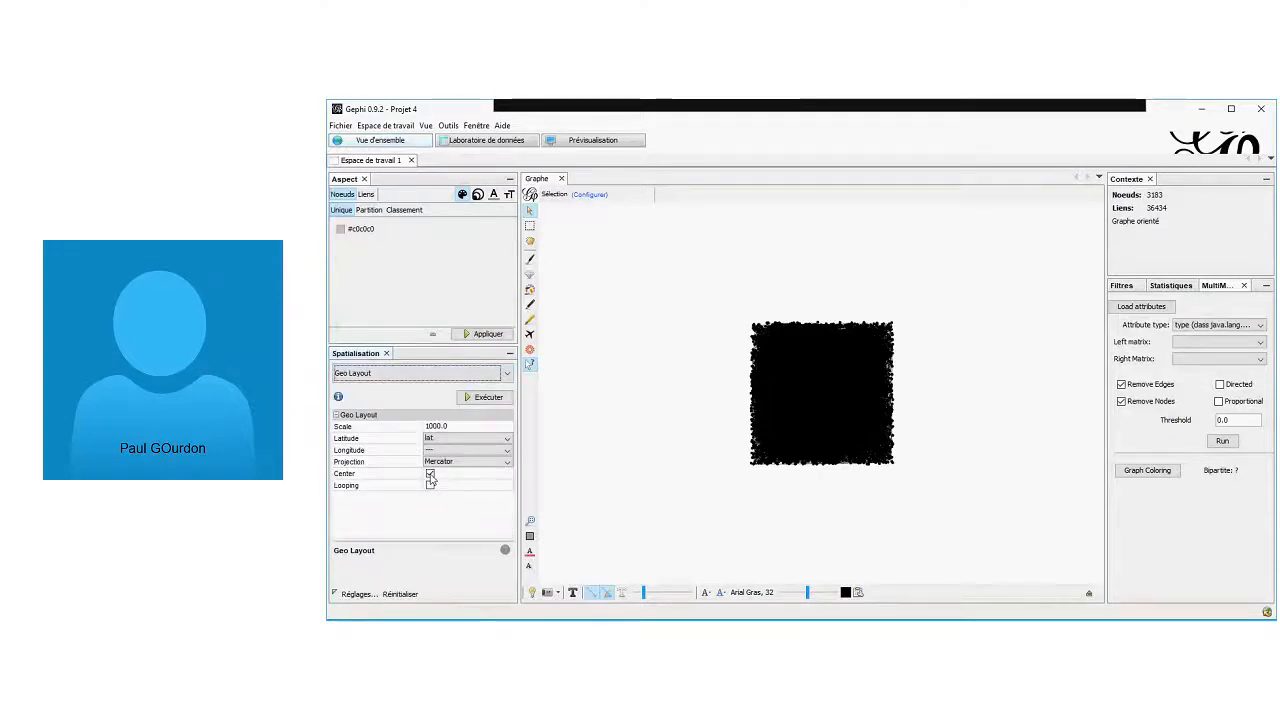
left_click(430, 476)
left_click(504, 451)
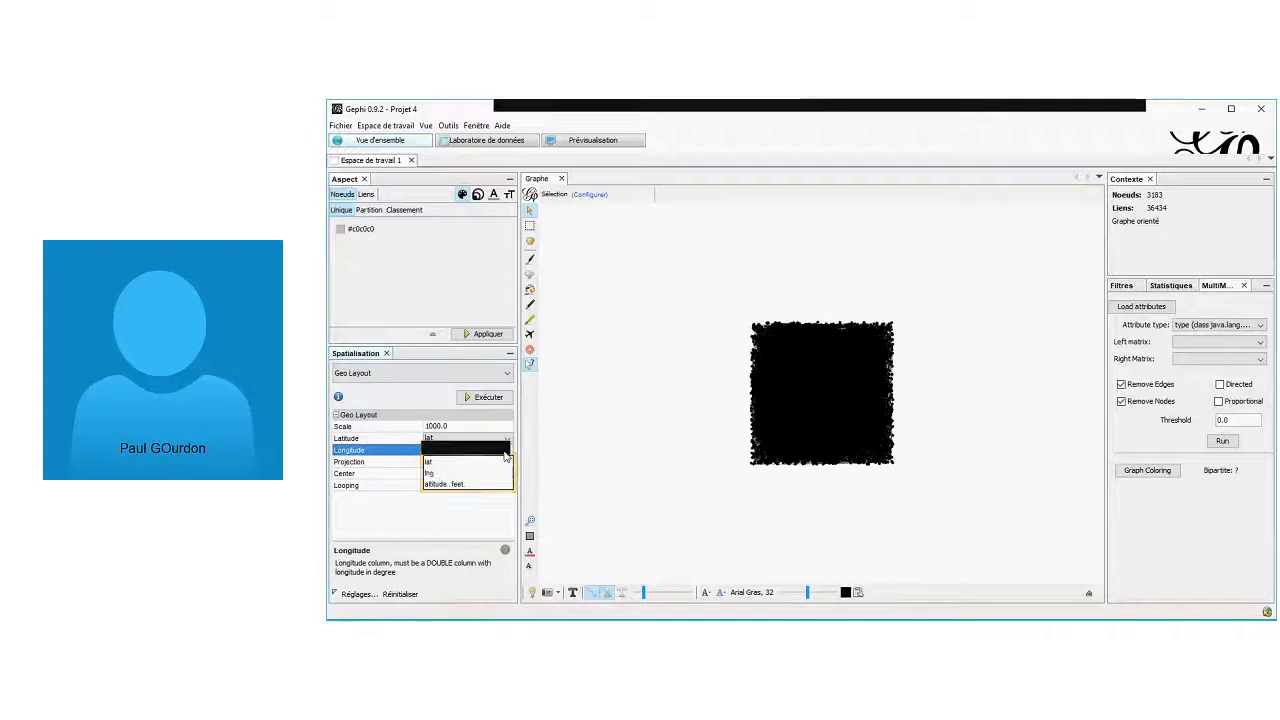
left_click(450, 476)
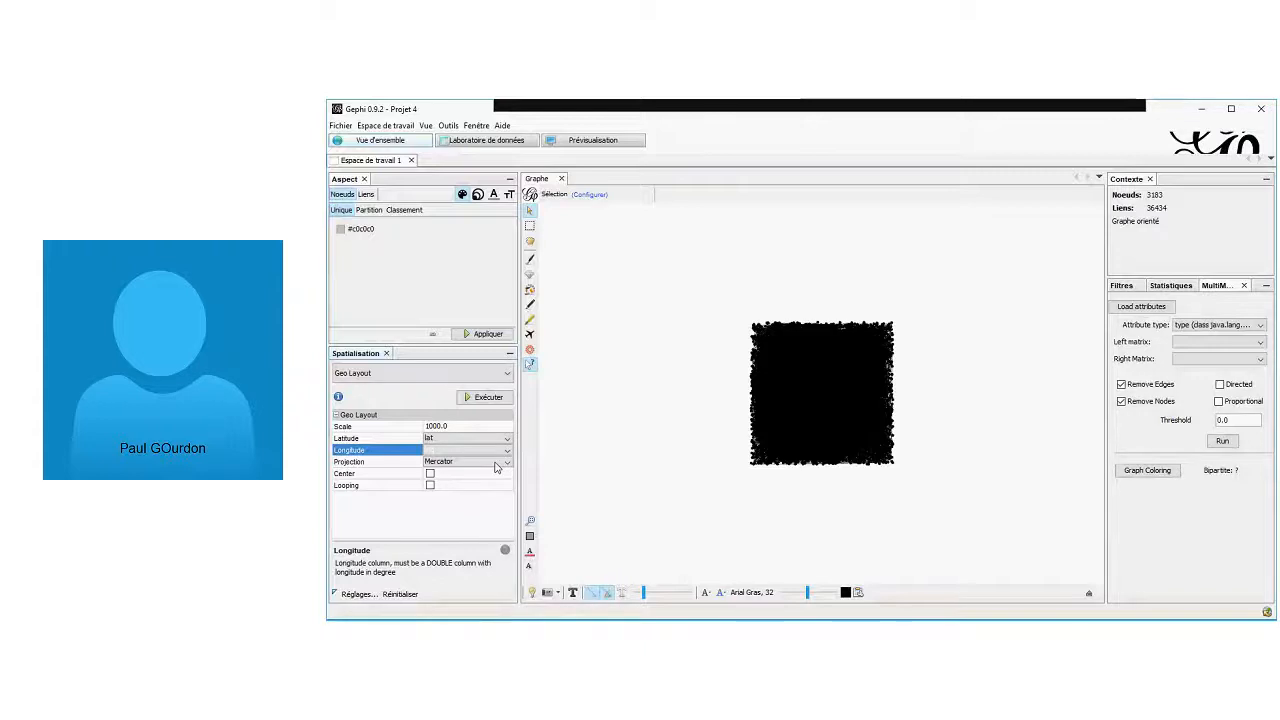
left_click(473, 142)
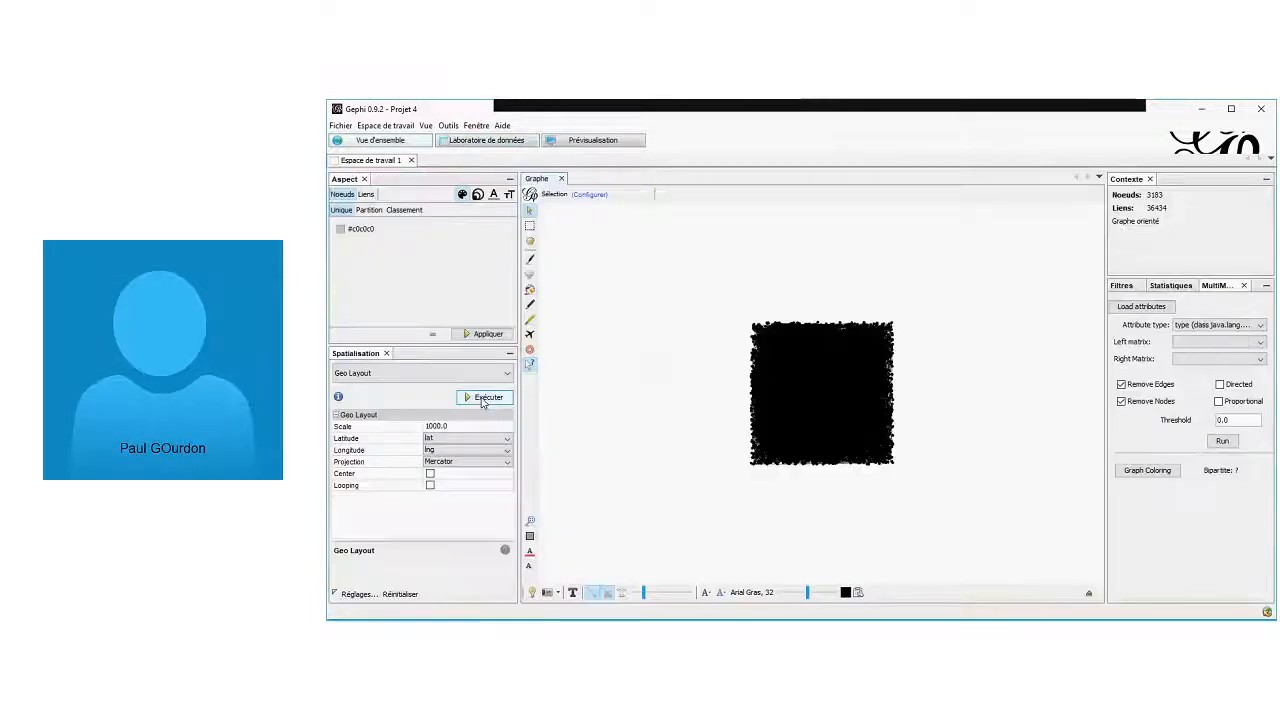
Run the Geo Layout on the airport network and inspect the resulting world map of routes
left_click(485, 398)
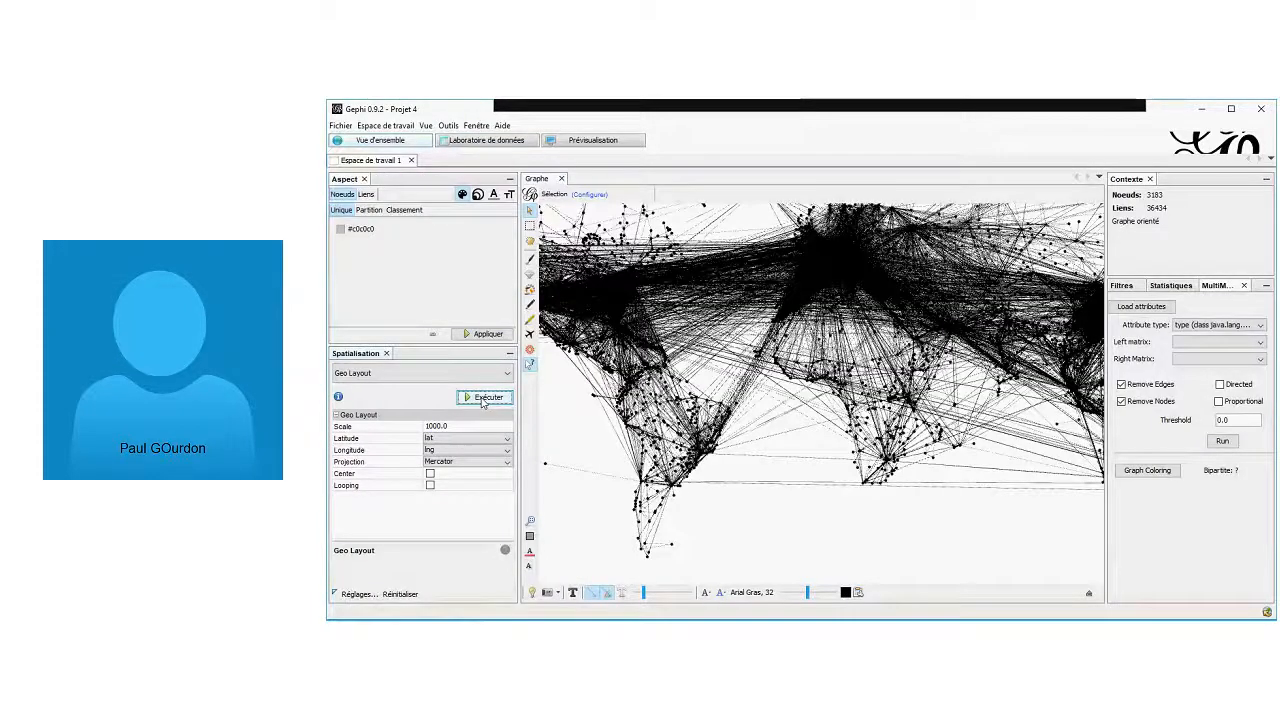
scroll(767, 261, "down", 3)
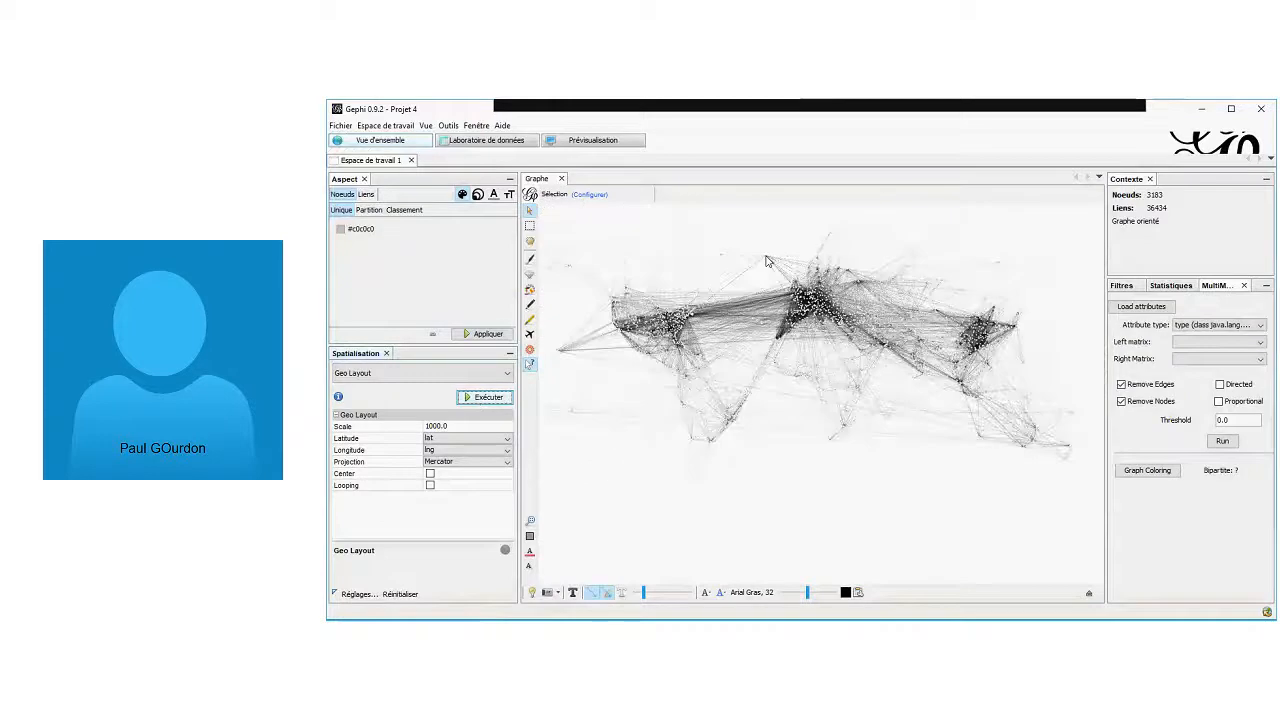
scroll(767, 261, "up", 4)
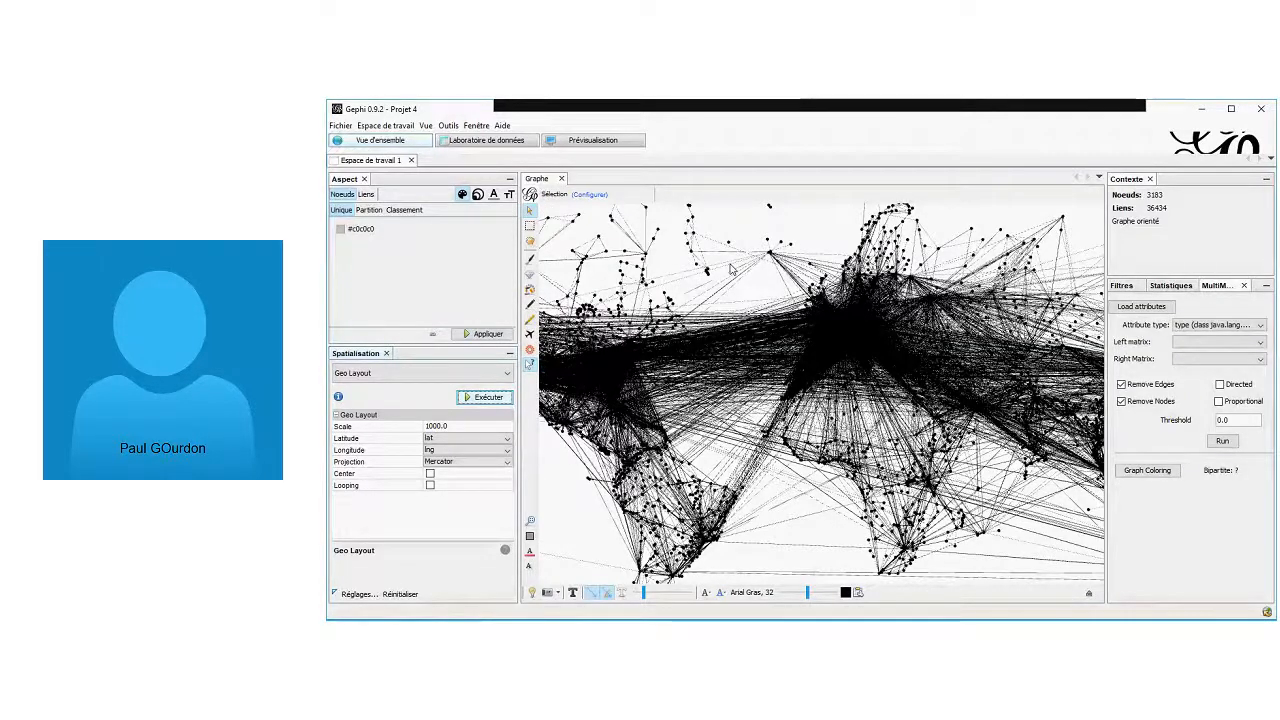
left_click(485, 397)
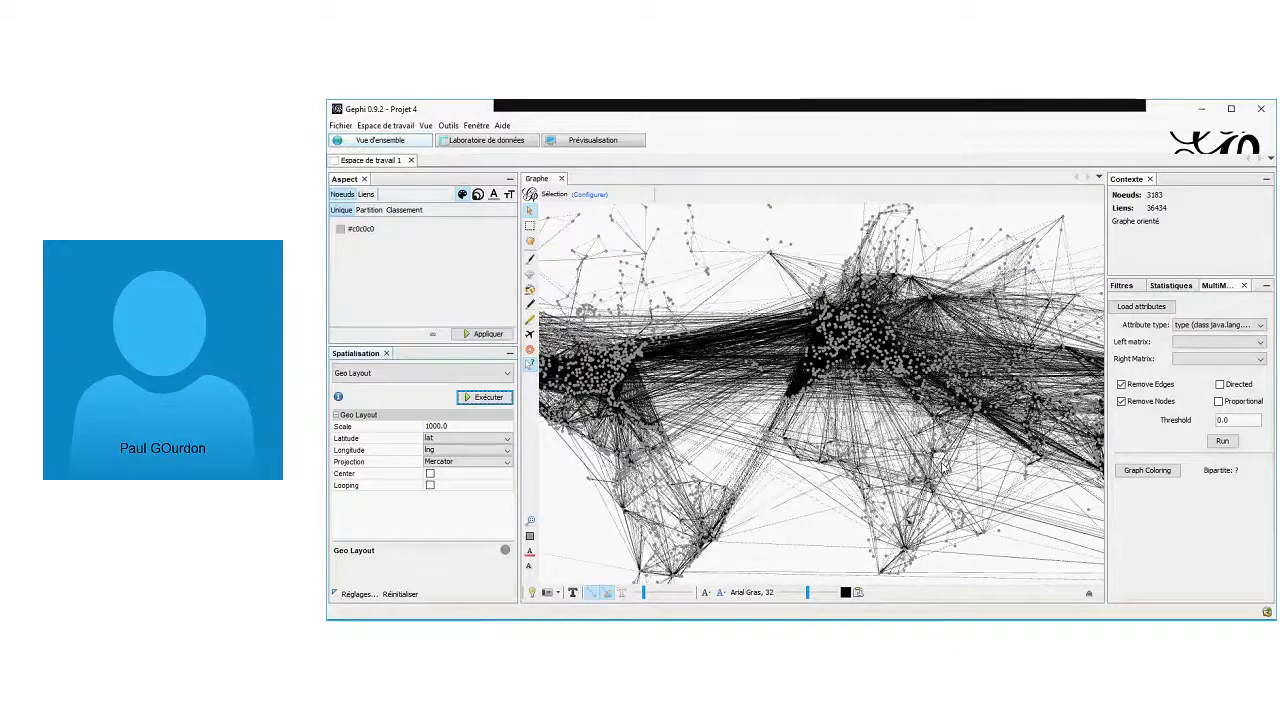
scroll(935, 418, "down", 2)
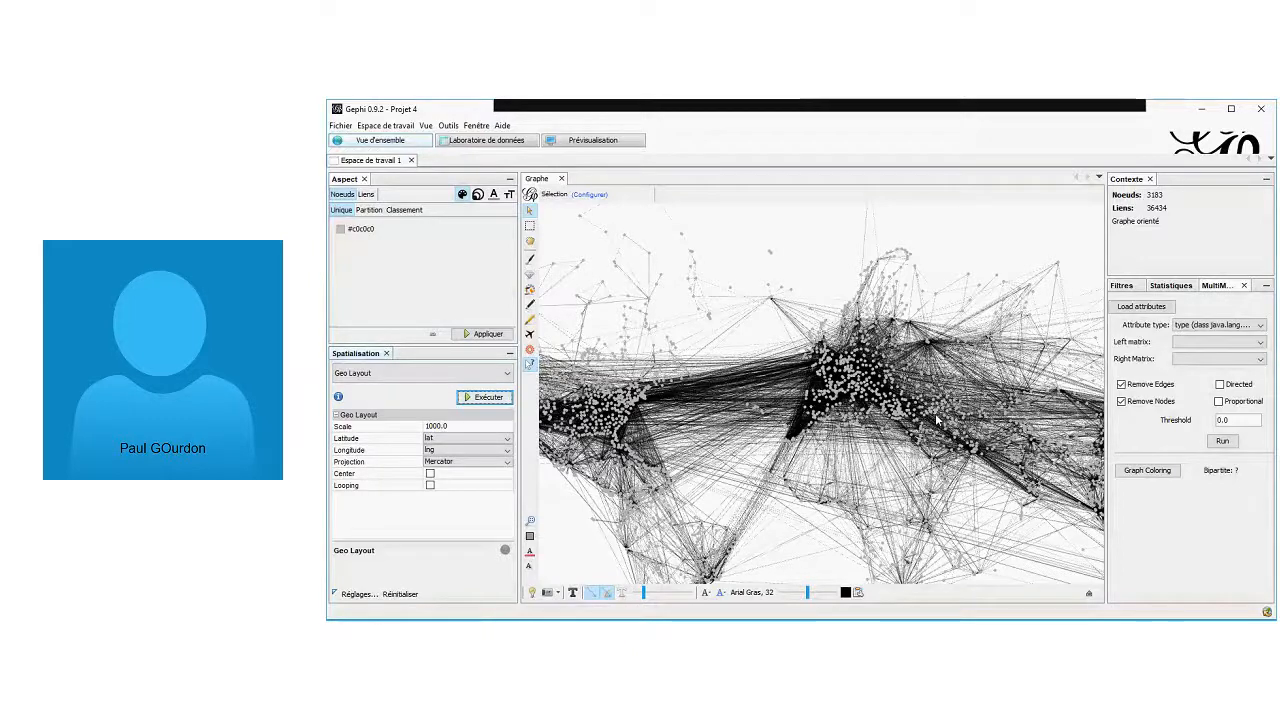
scroll(868, 384, "up", 2)
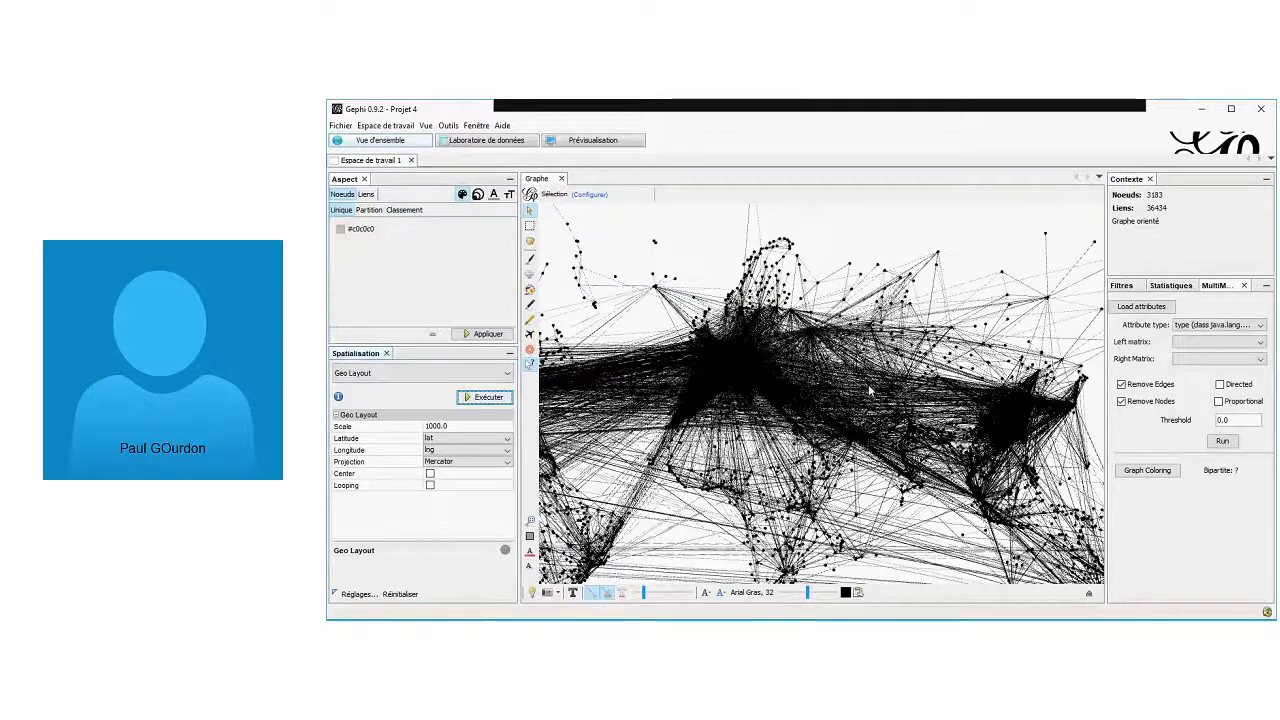
scroll(868, 384, "down", 2)
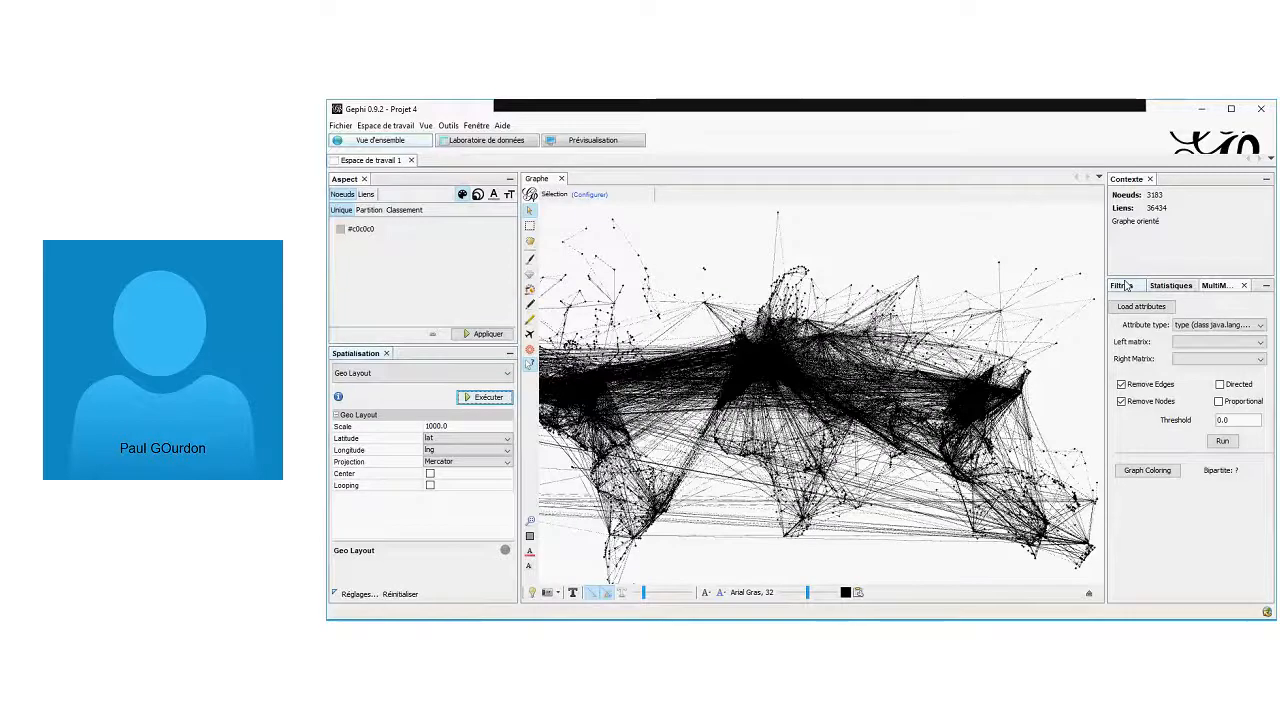
Compute the network's average degree and average weighted degree, closing each report
left_click(1170, 286)
left_click(1229, 333)
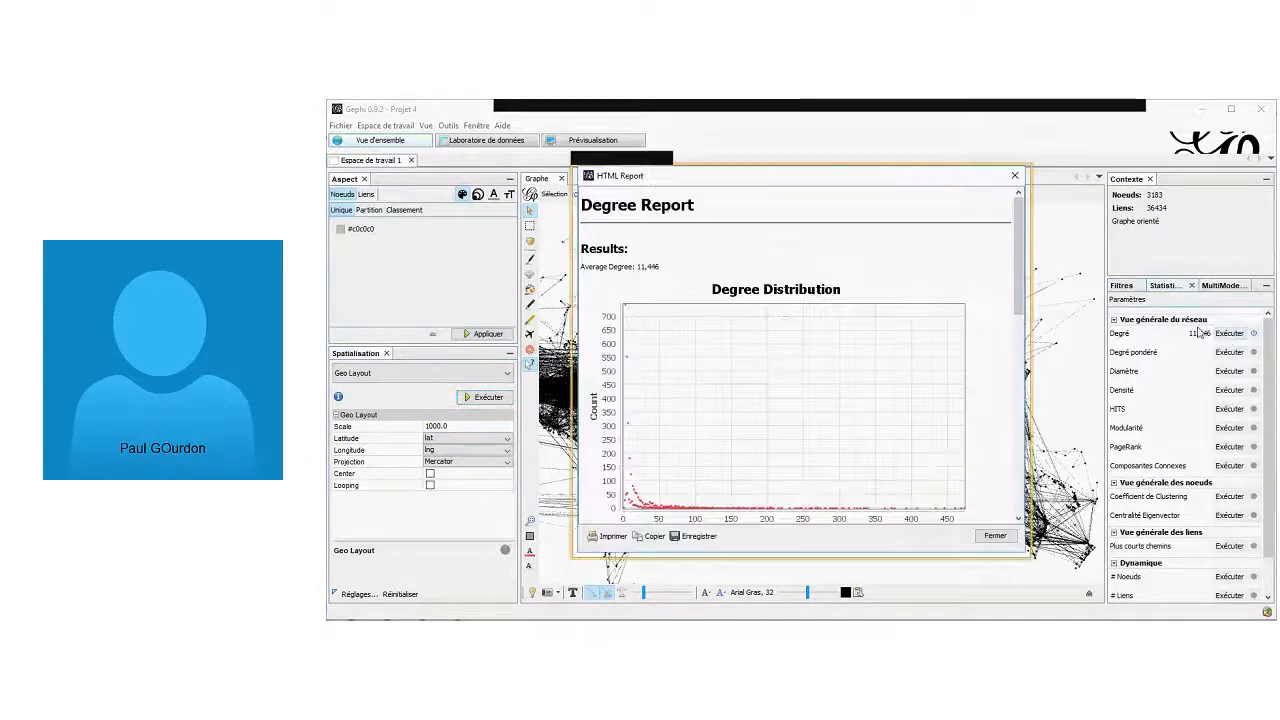
left_click(1015, 178)
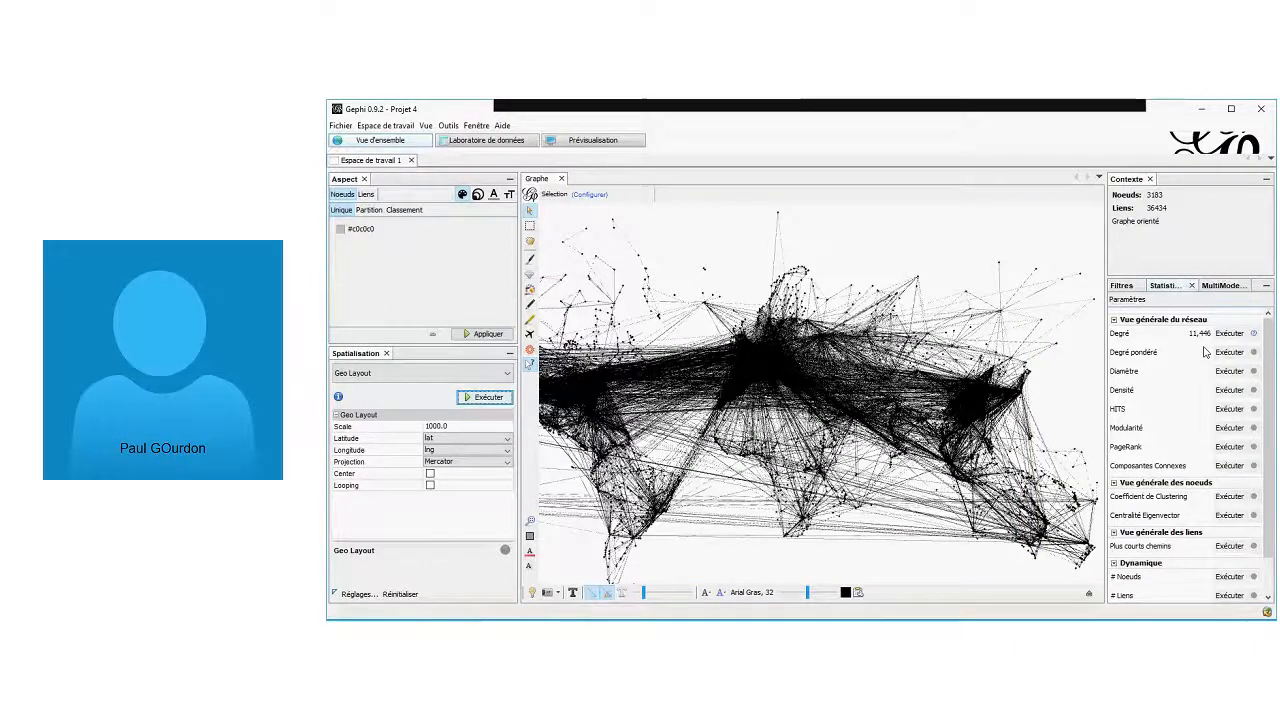
left_click(1229, 352)
key("Escape")
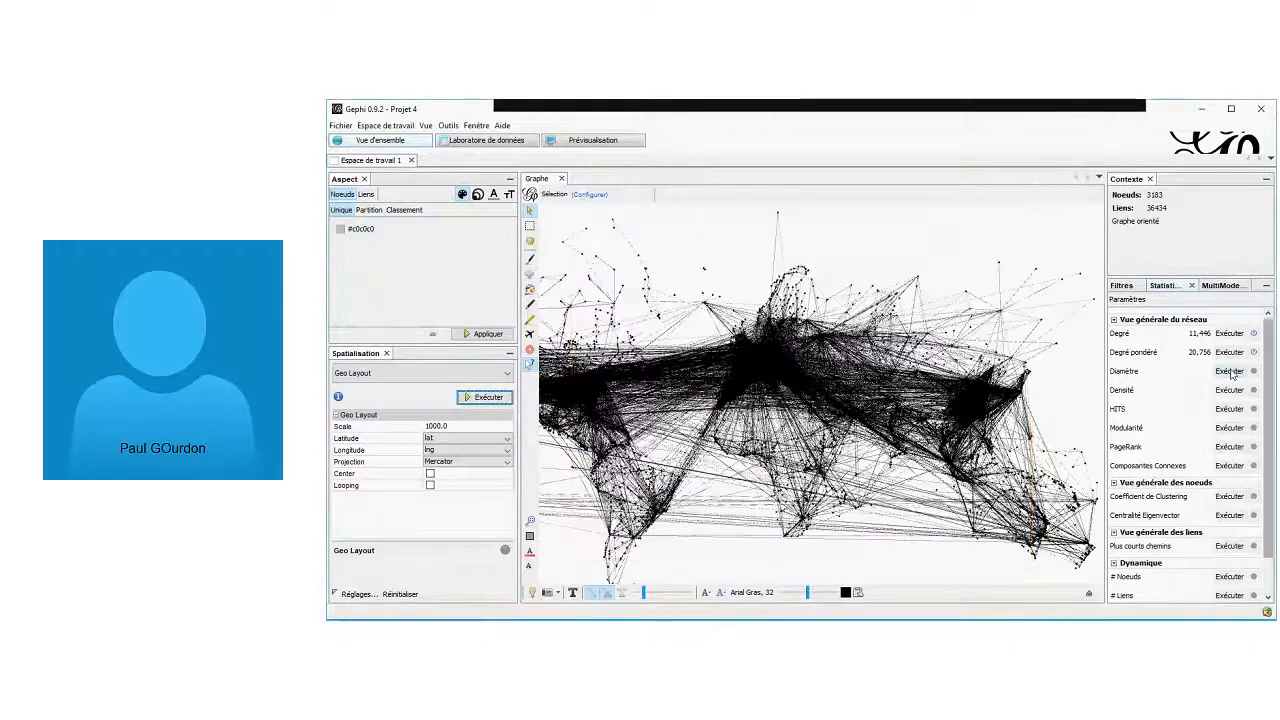
Compute the network diameter as a directed graph and the modularity with resolution 1.0, closing the distance report
left_click(1231, 373)
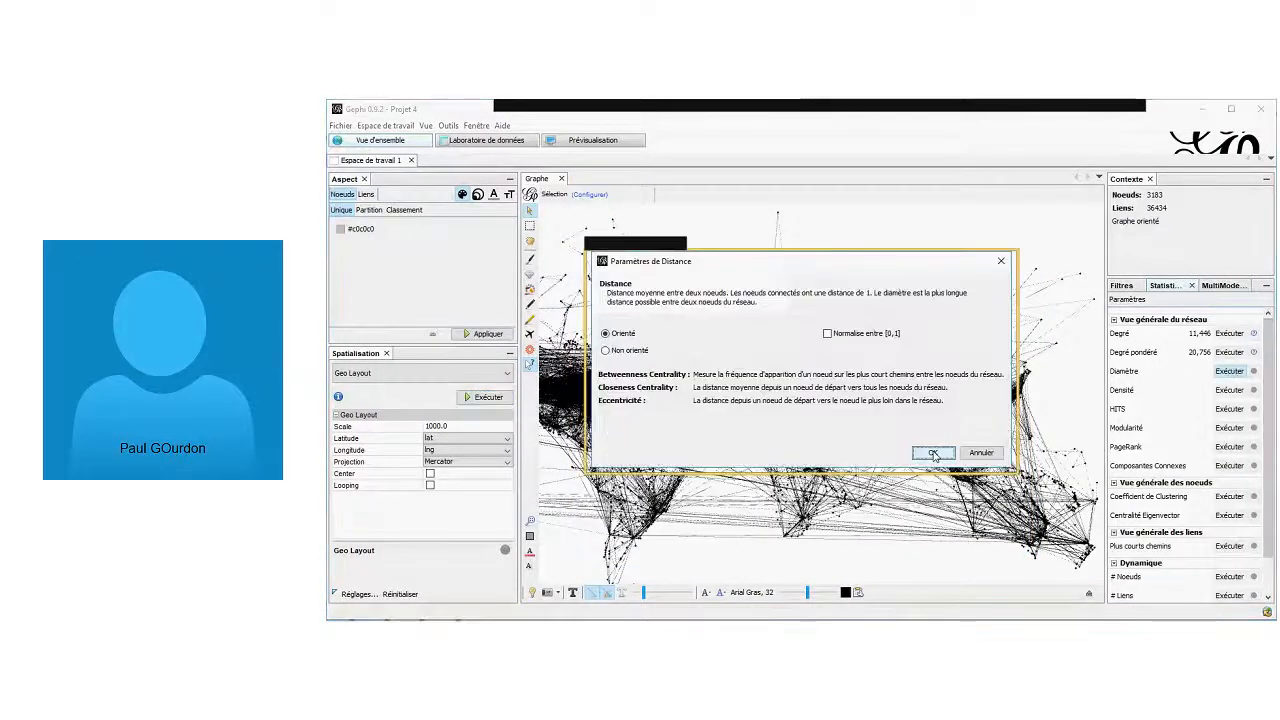
left_click(934, 451)
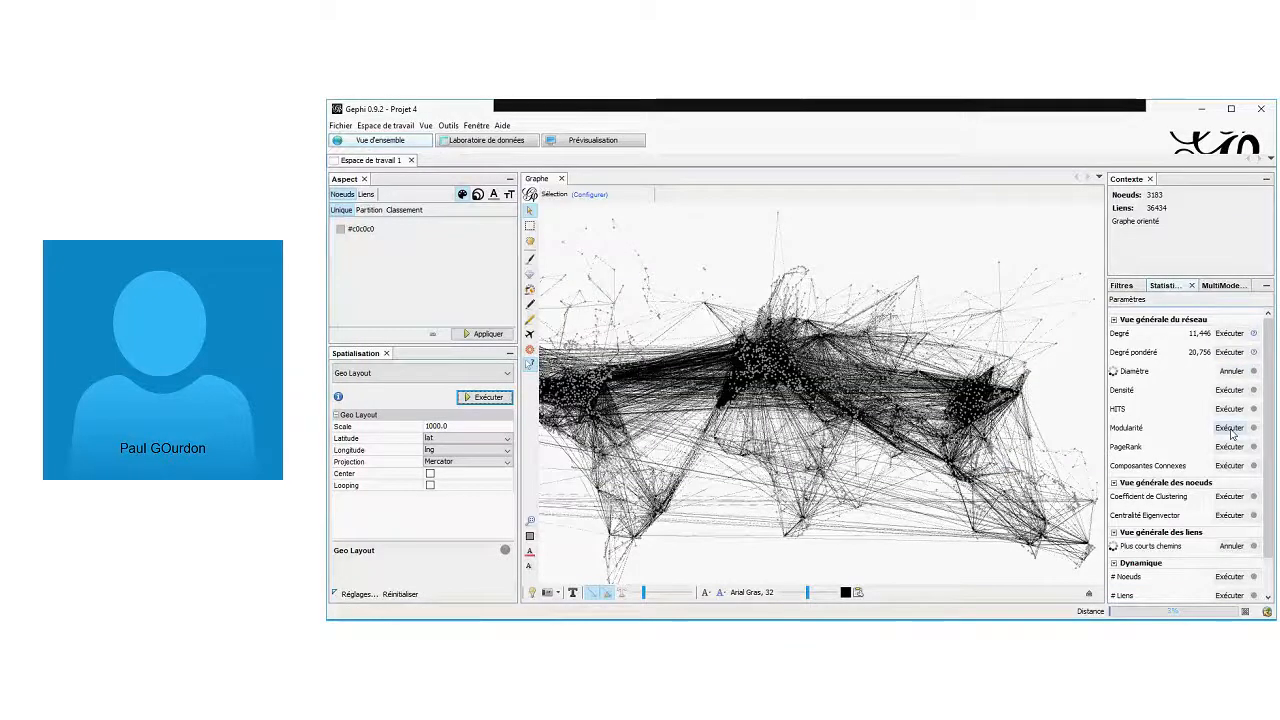
left_click(1229, 428)
left_click(934, 440)
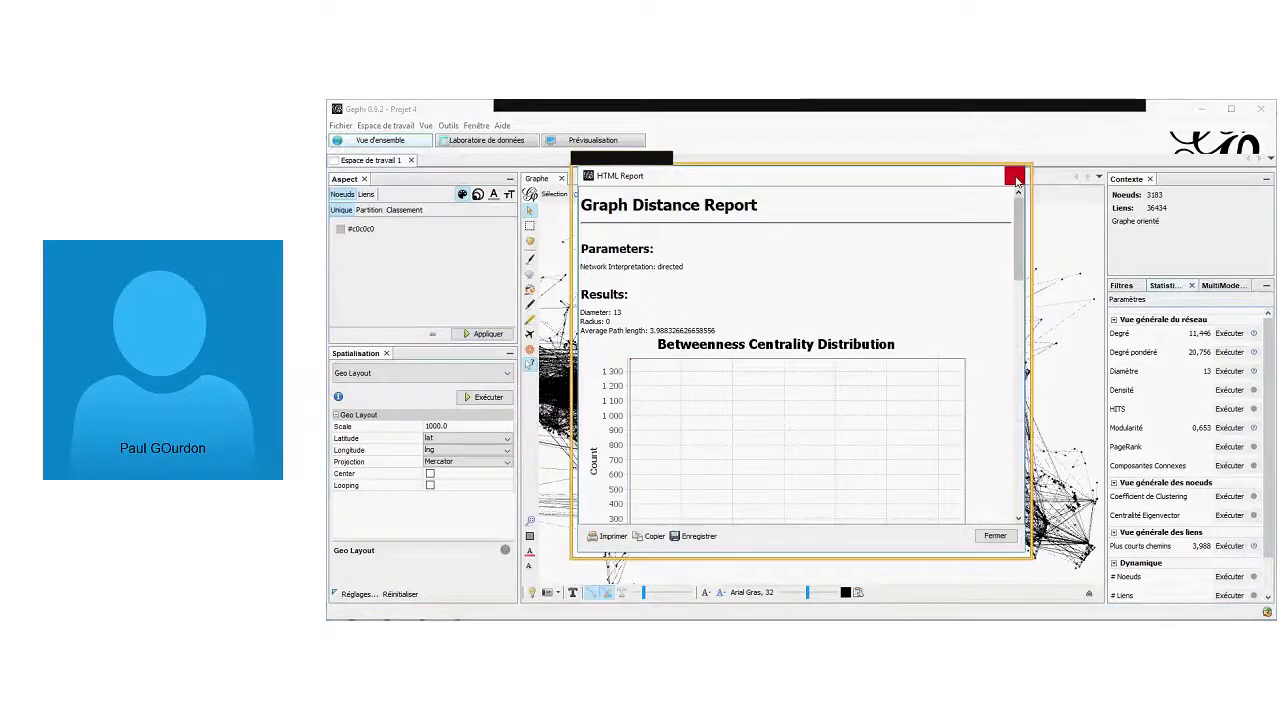
left_click(1014, 176)
Colour the nodes by the Modularity Class partition, close the modularity report and inspect the coloured communities on the map
left_click(369, 210)
left_click(388, 227)
scroll(392, 285, "down", 2)
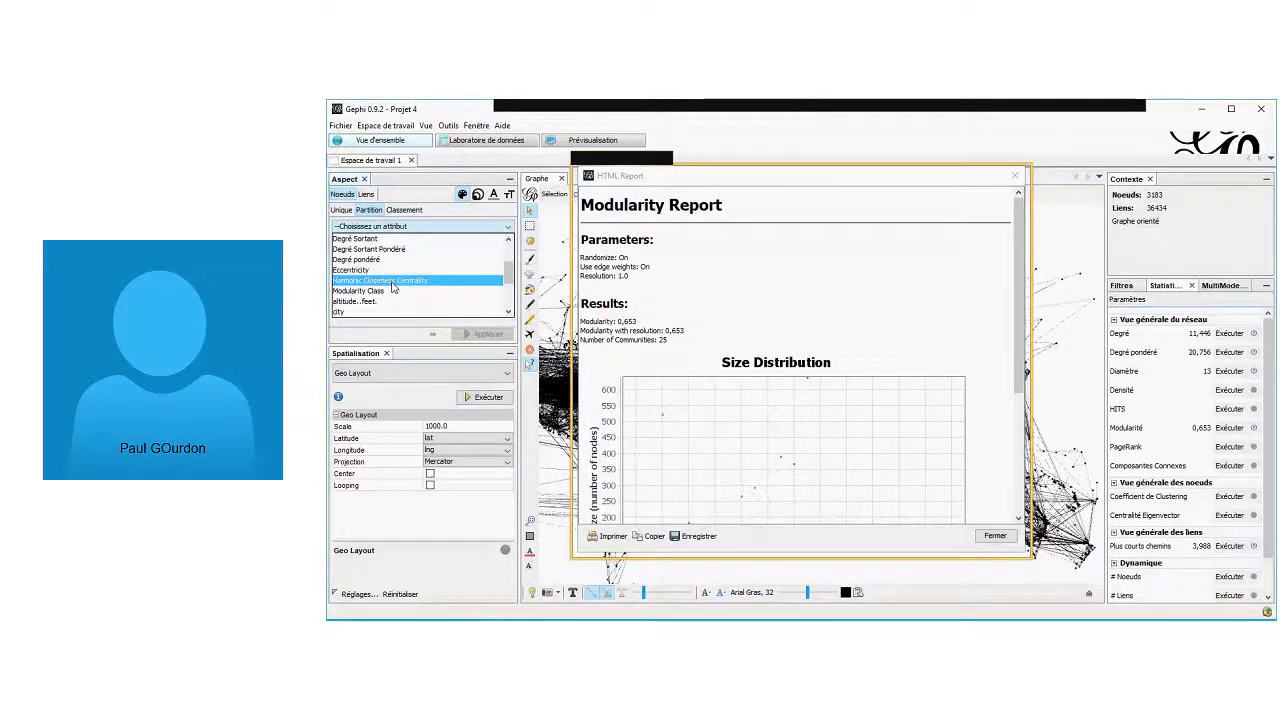
left_click(390, 290)
left_click(487, 333)
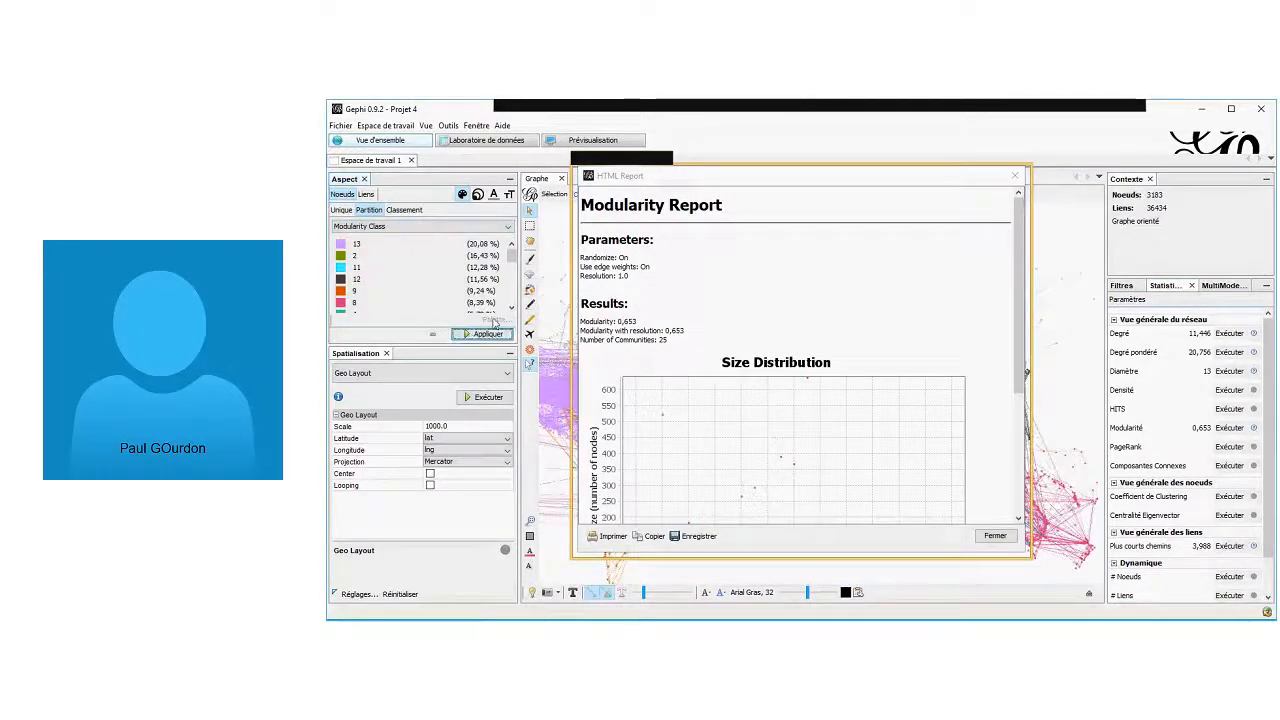
scroll(445, 303, "down", 5)
scroll(448, 302, "up", 1)
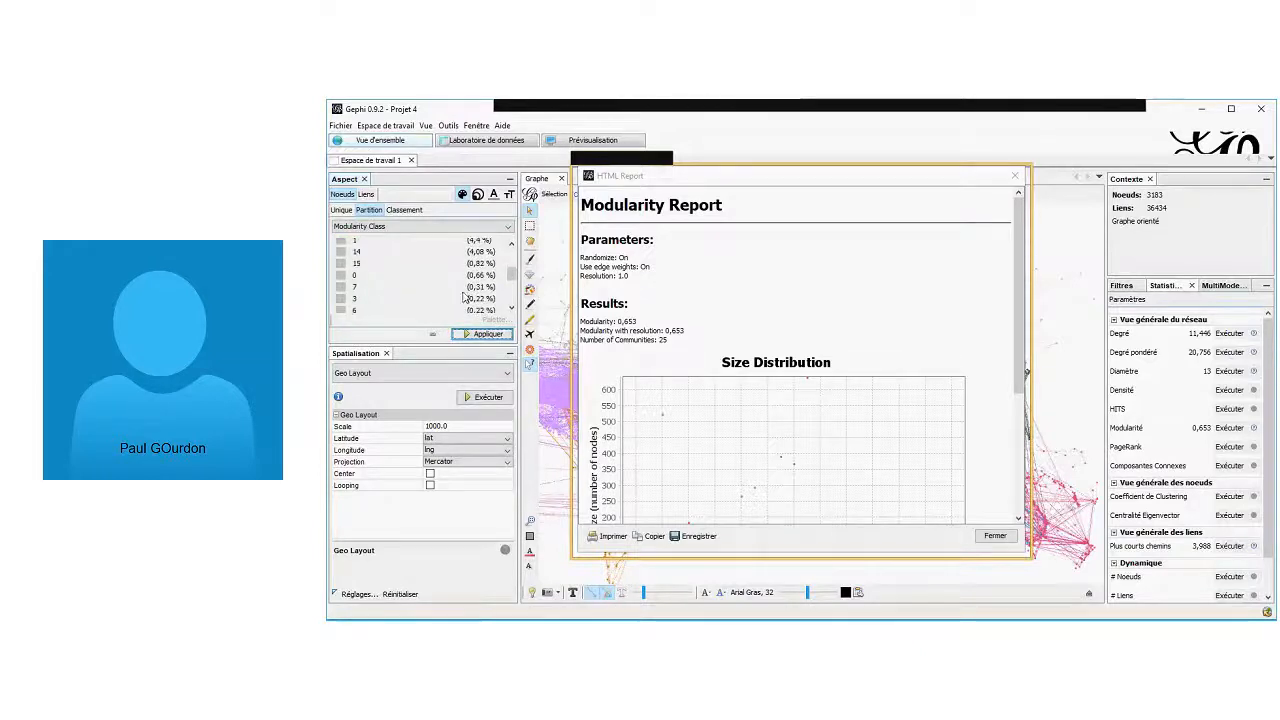
left_click(1013, 177)
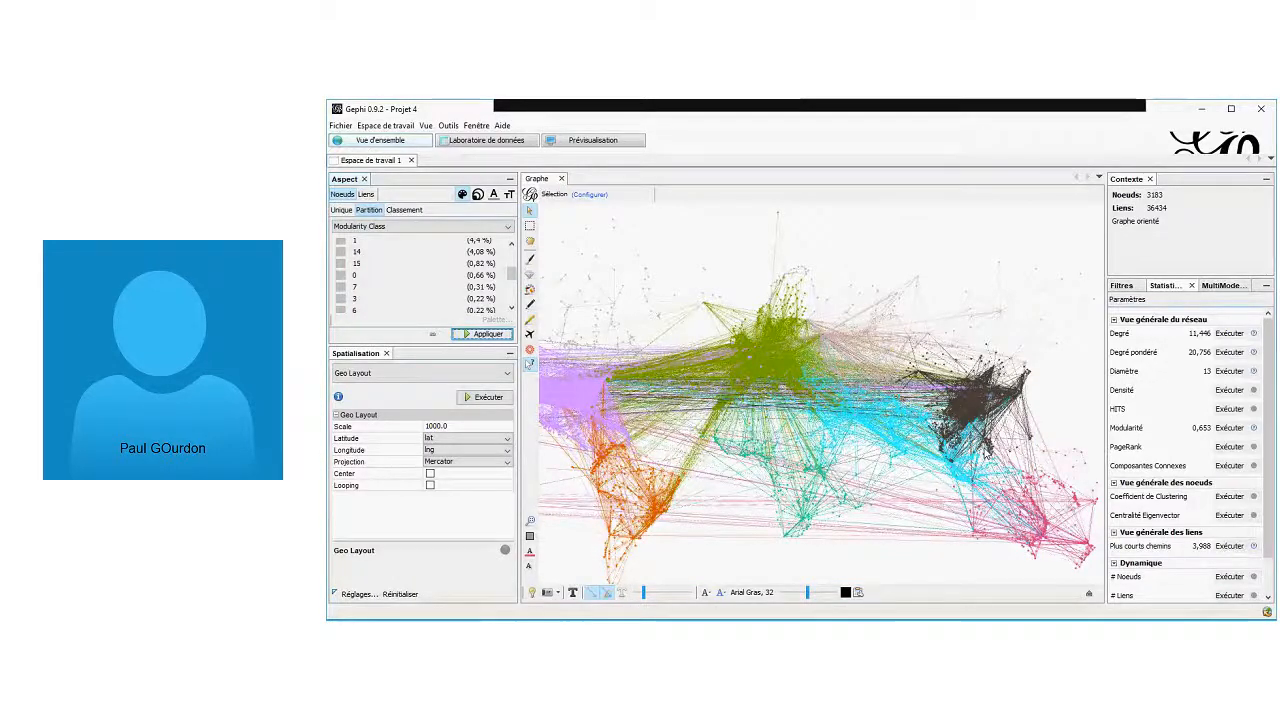
scroll(707, 453, "down", 5)
scroll(707, 453, "up", 5)
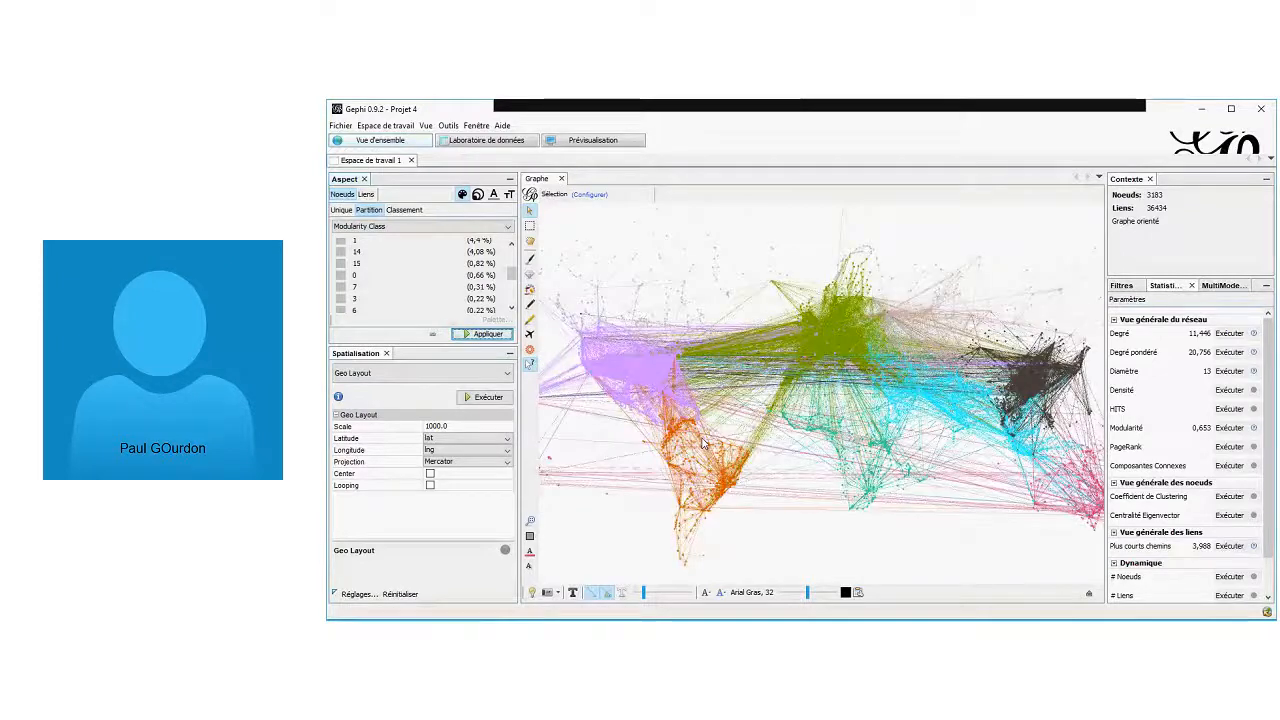
scroll(703, 443, "up", 2)
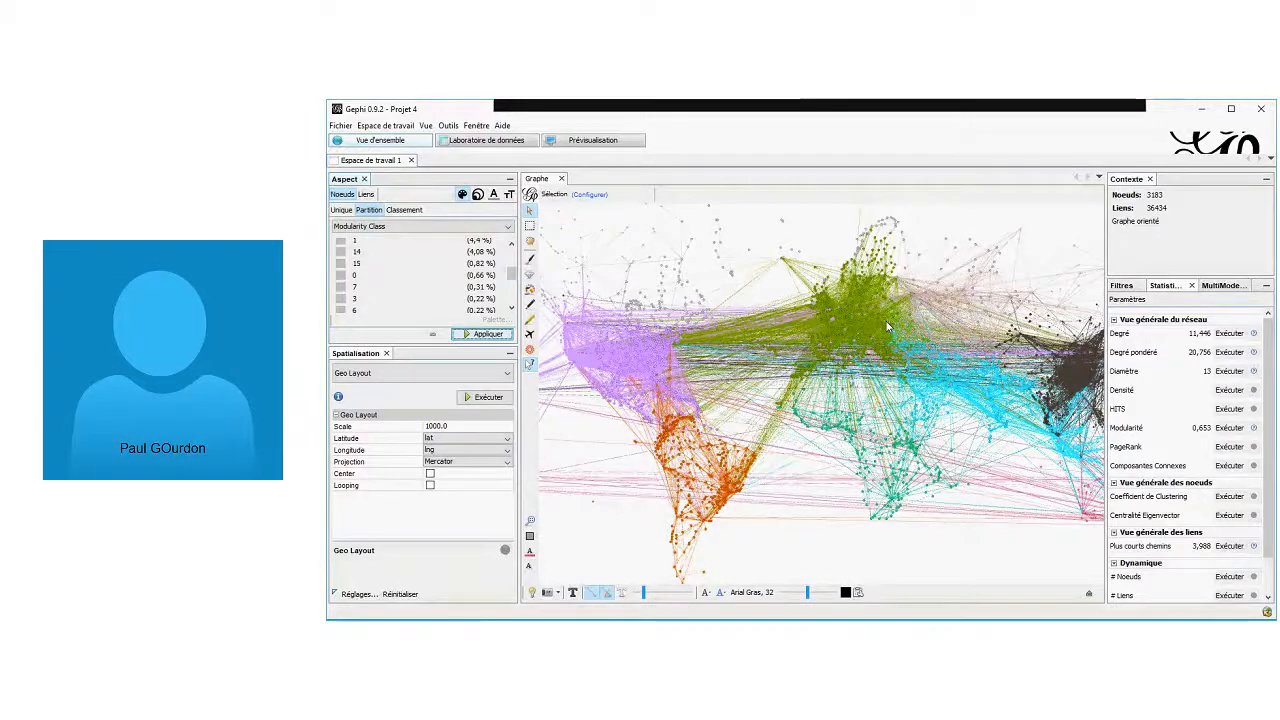
Size the nodes by Degré Entrant Pondéré, ranging from a minimum of 10 to a maximum of 80
left_click(478, 195)
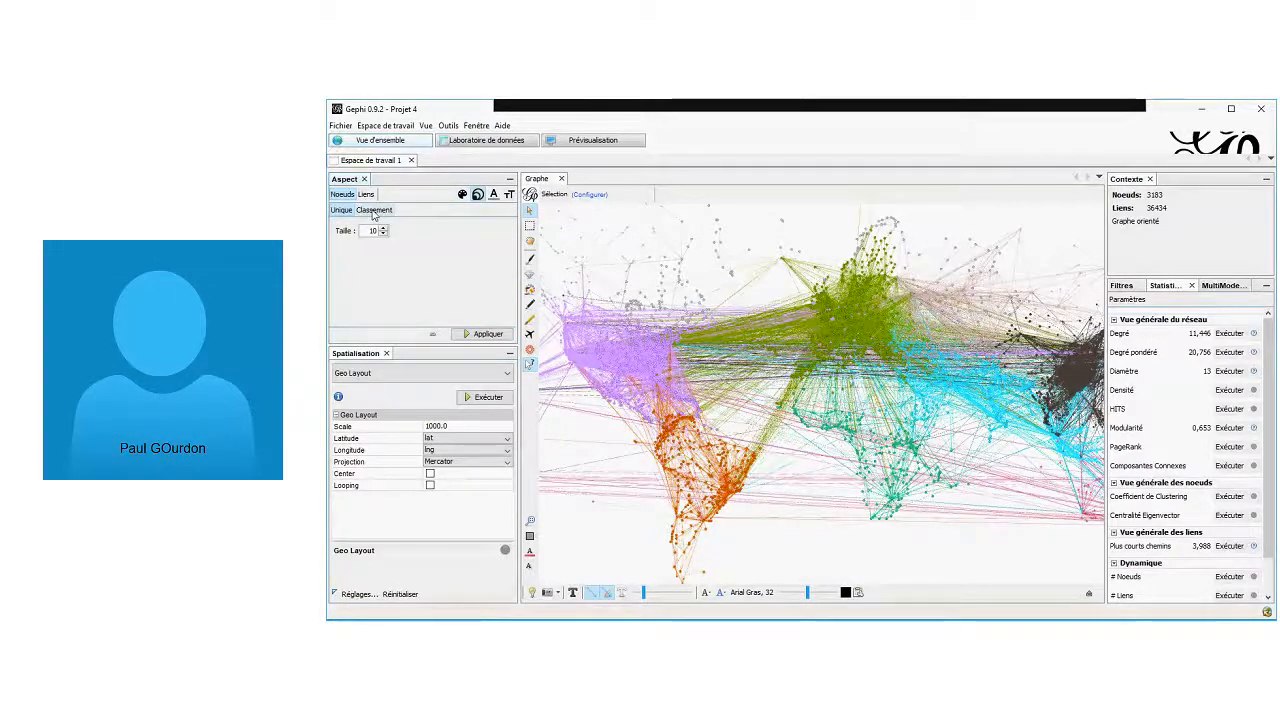
left_click(374, 210)
left_click(400, 226)
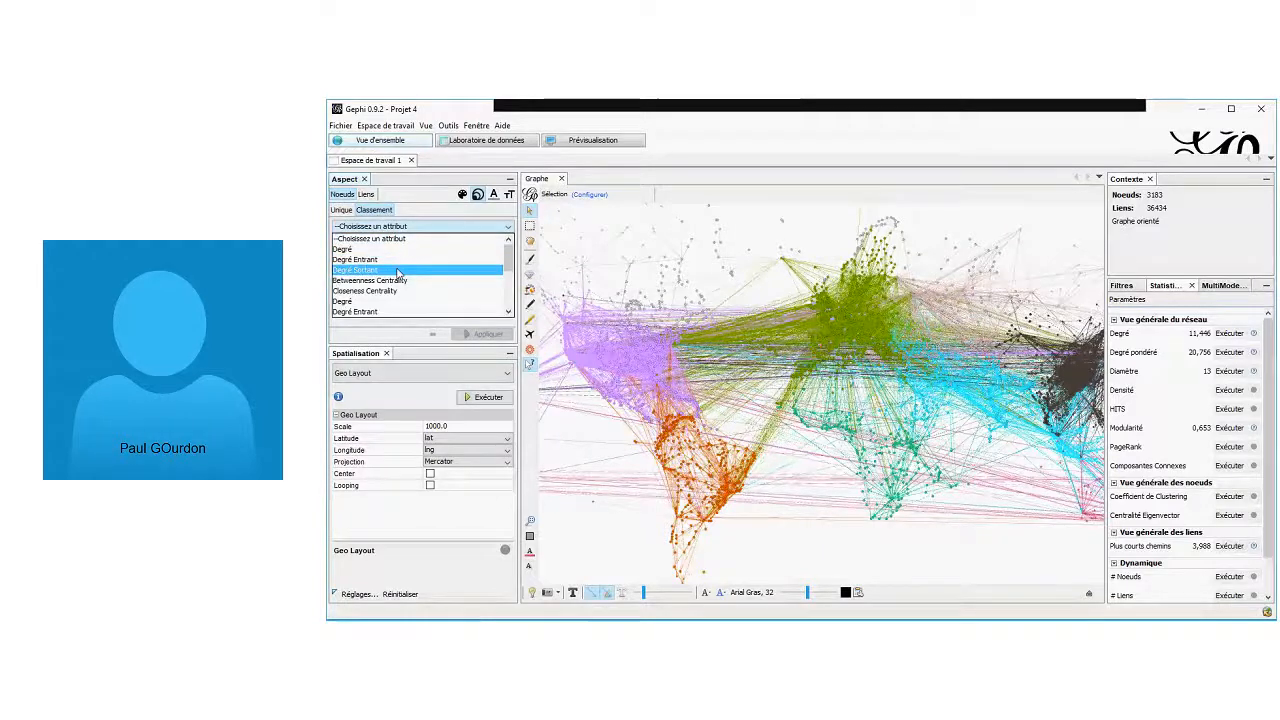
scroll(400, 285, "down", 3)
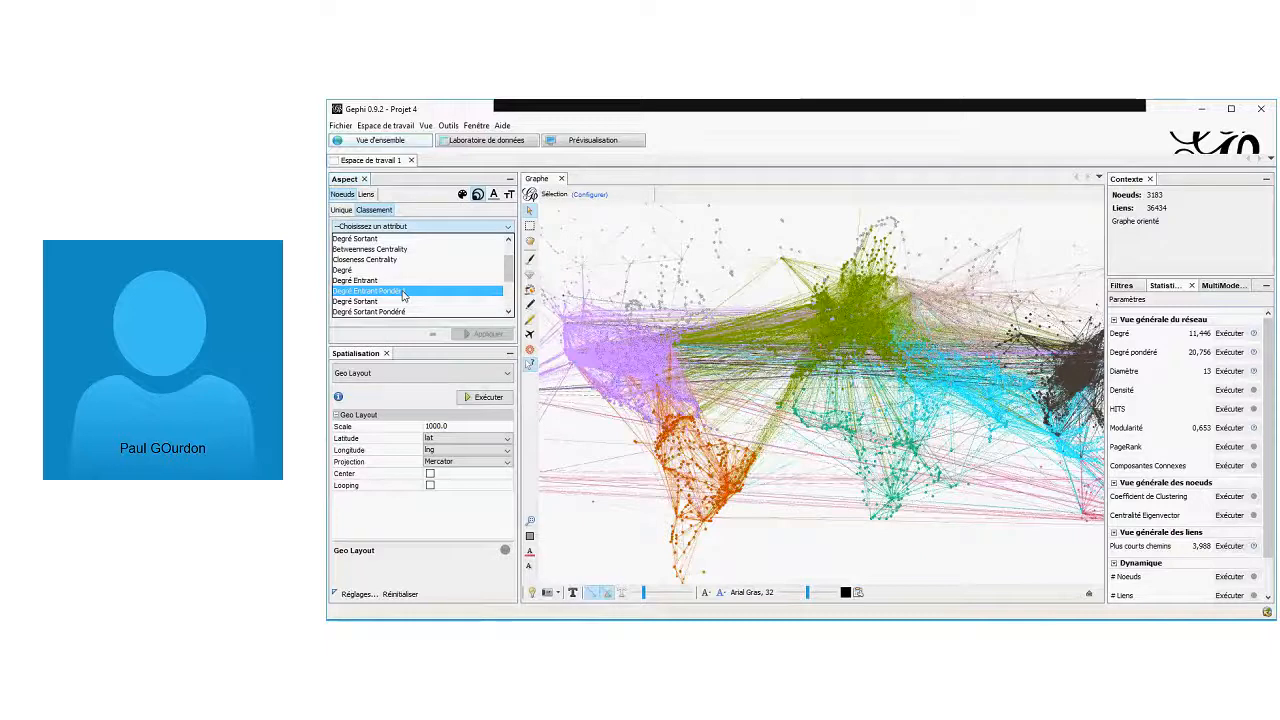
left_click(403, 291)
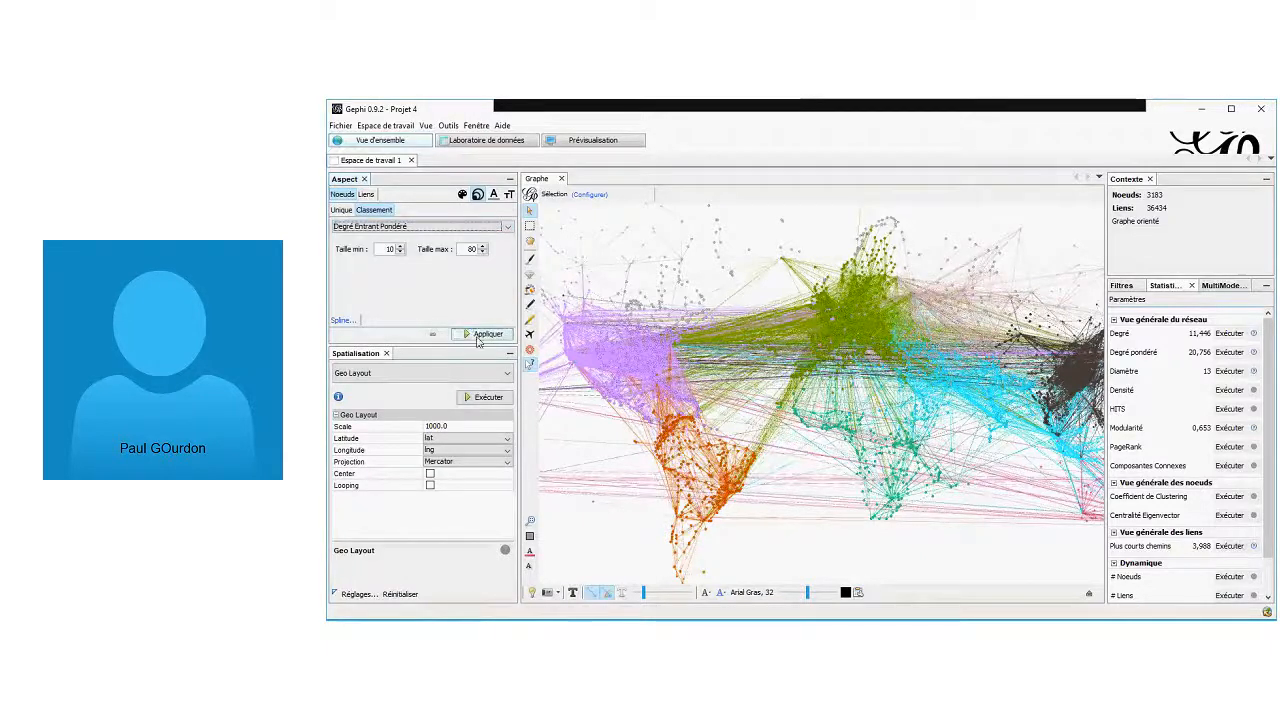
left_click(480, 335)
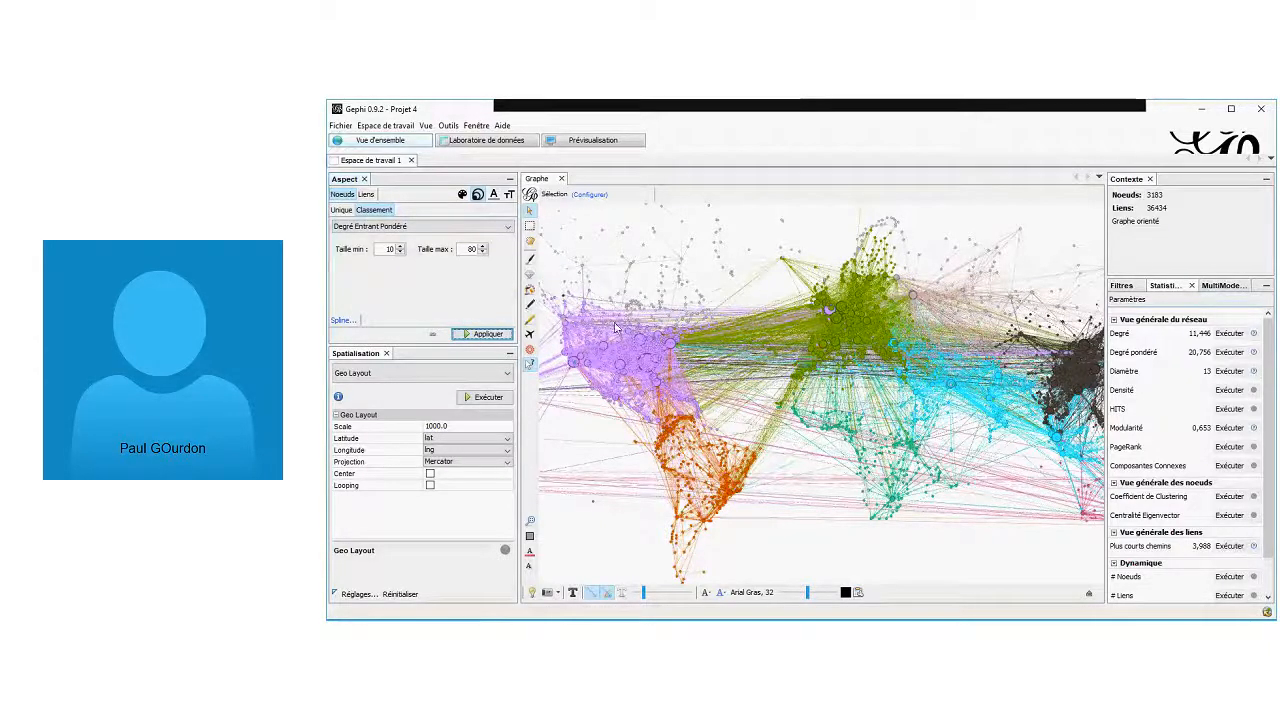
Add World country outlines with the Map of Countries layout, Mercator projection and centring off, and check their alignment with the airports
left_click(481, 376)
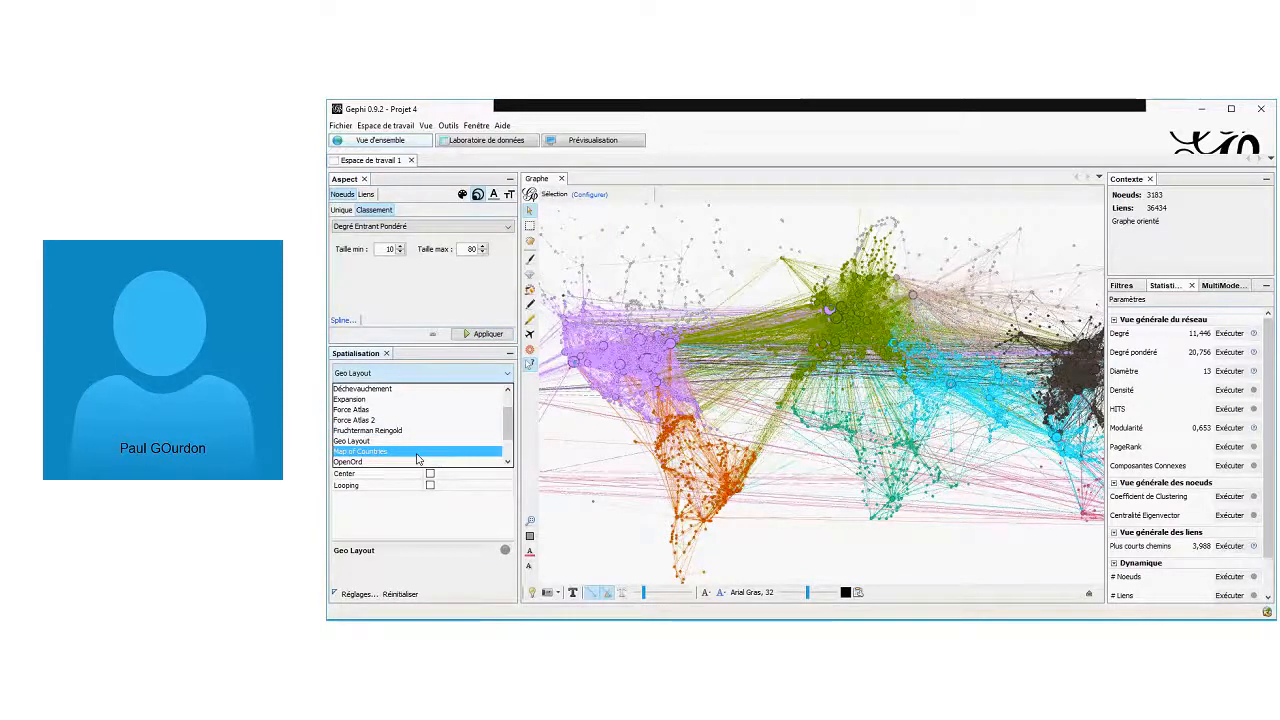
left_click(418, 458)
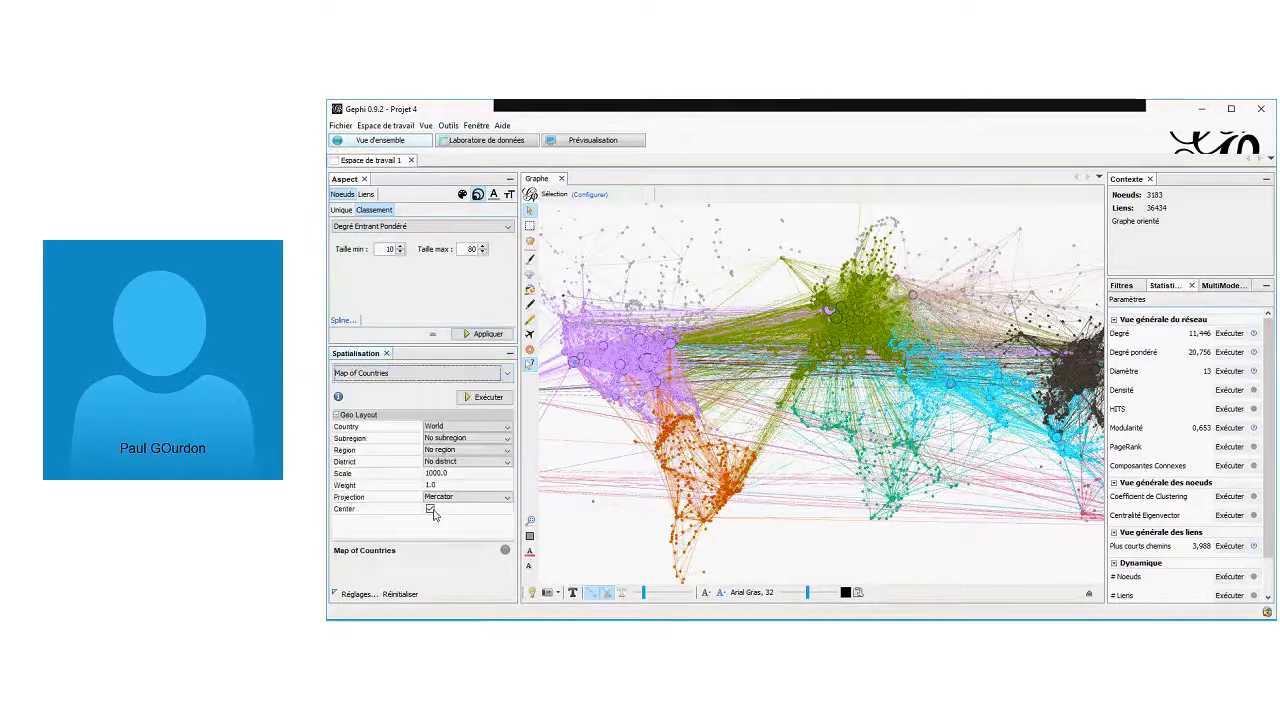
left_click(418, 507)
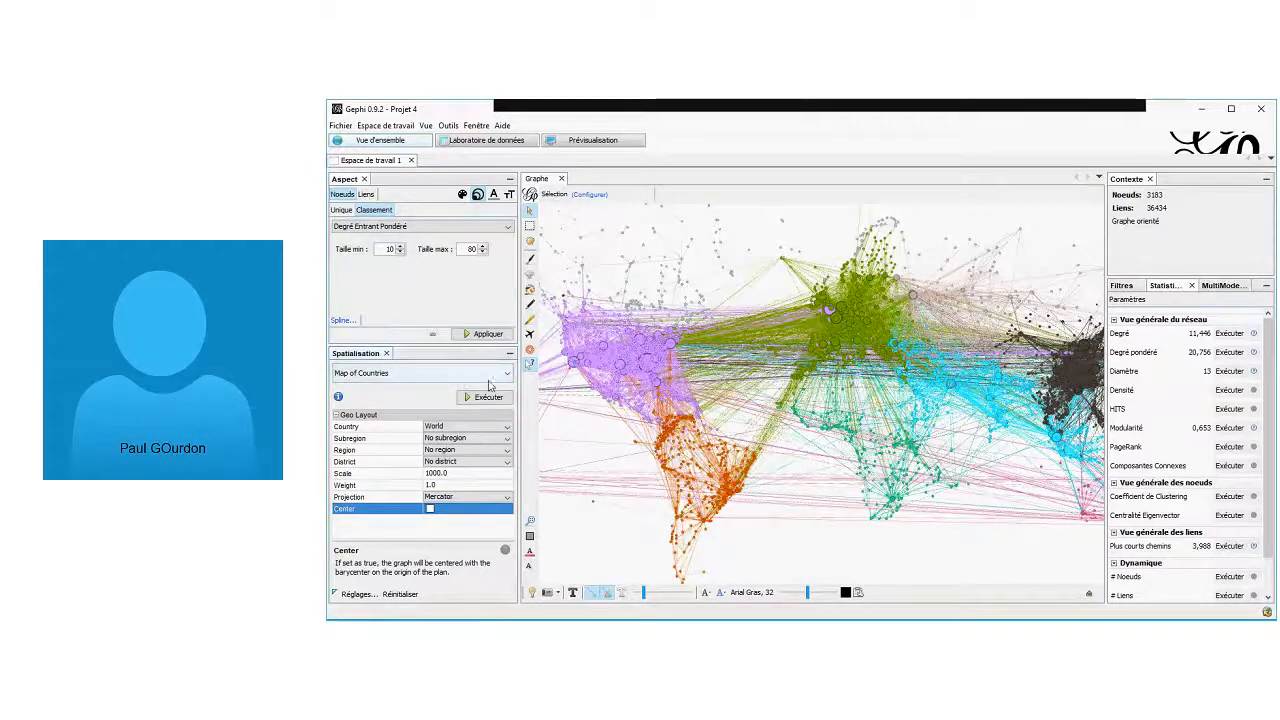
left_click(486, 397)
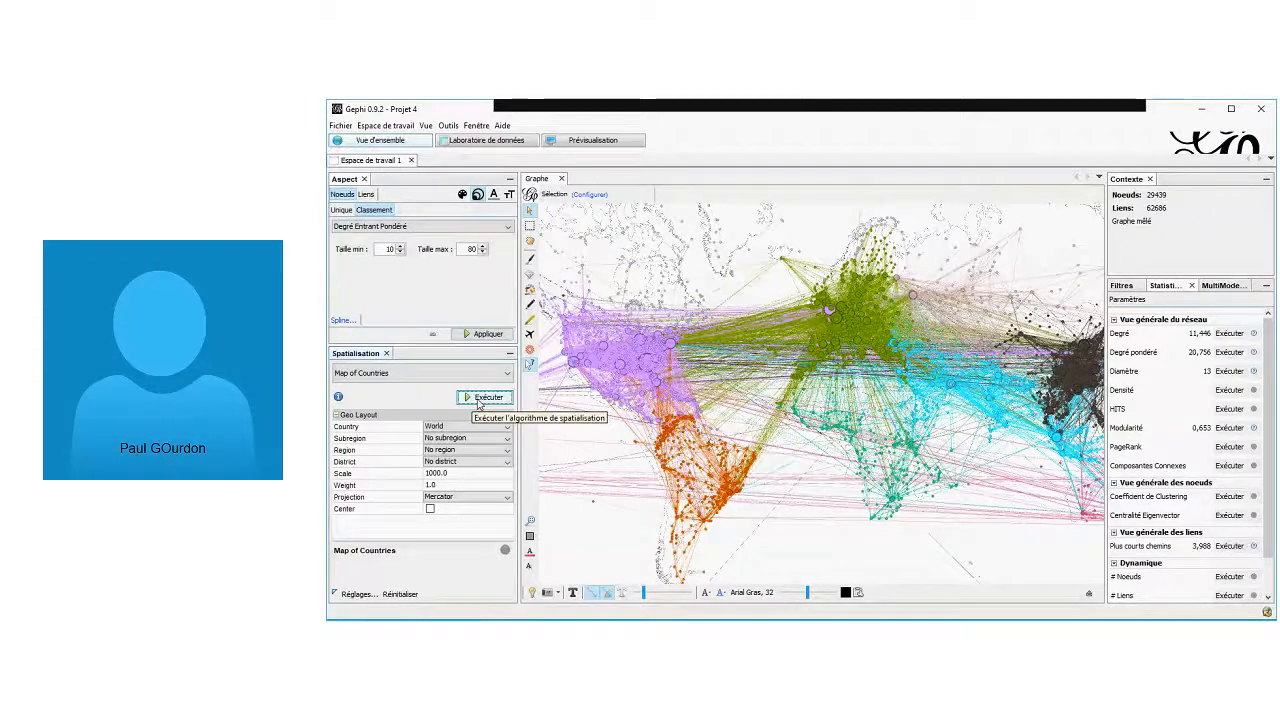
scroll(652, 532, "up", 4)
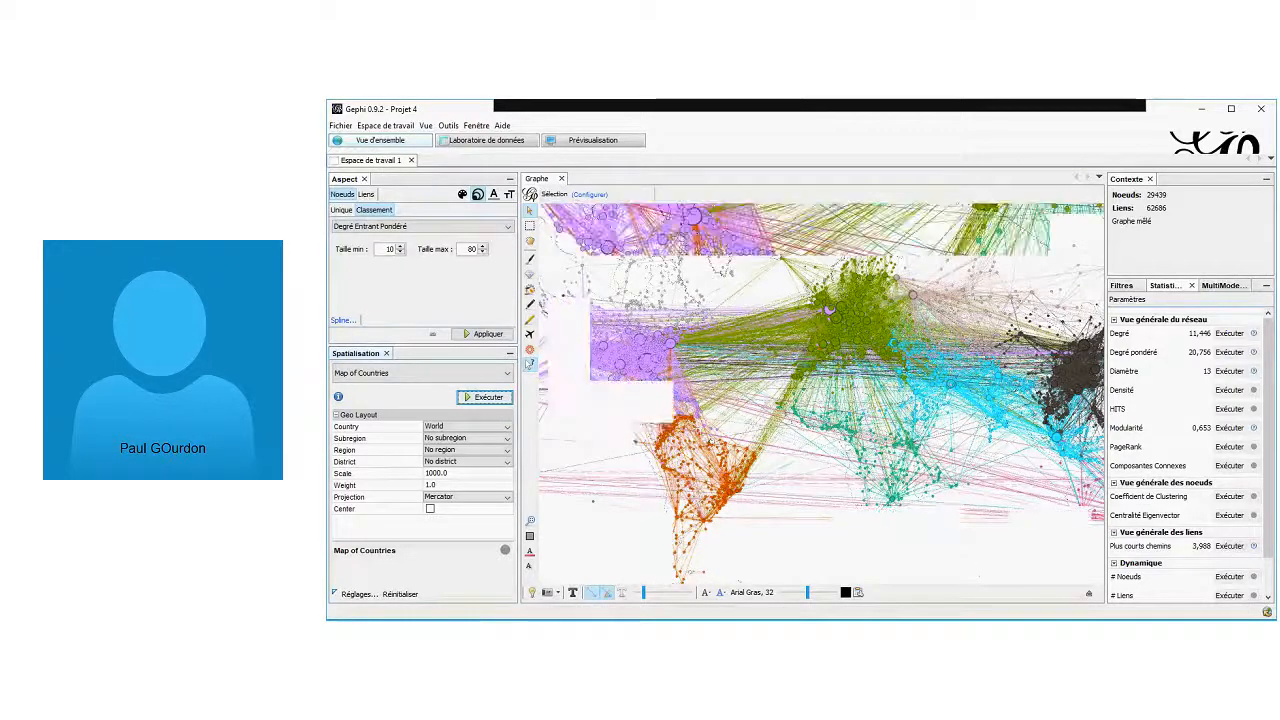
scroll(765, 517, "up", 3)
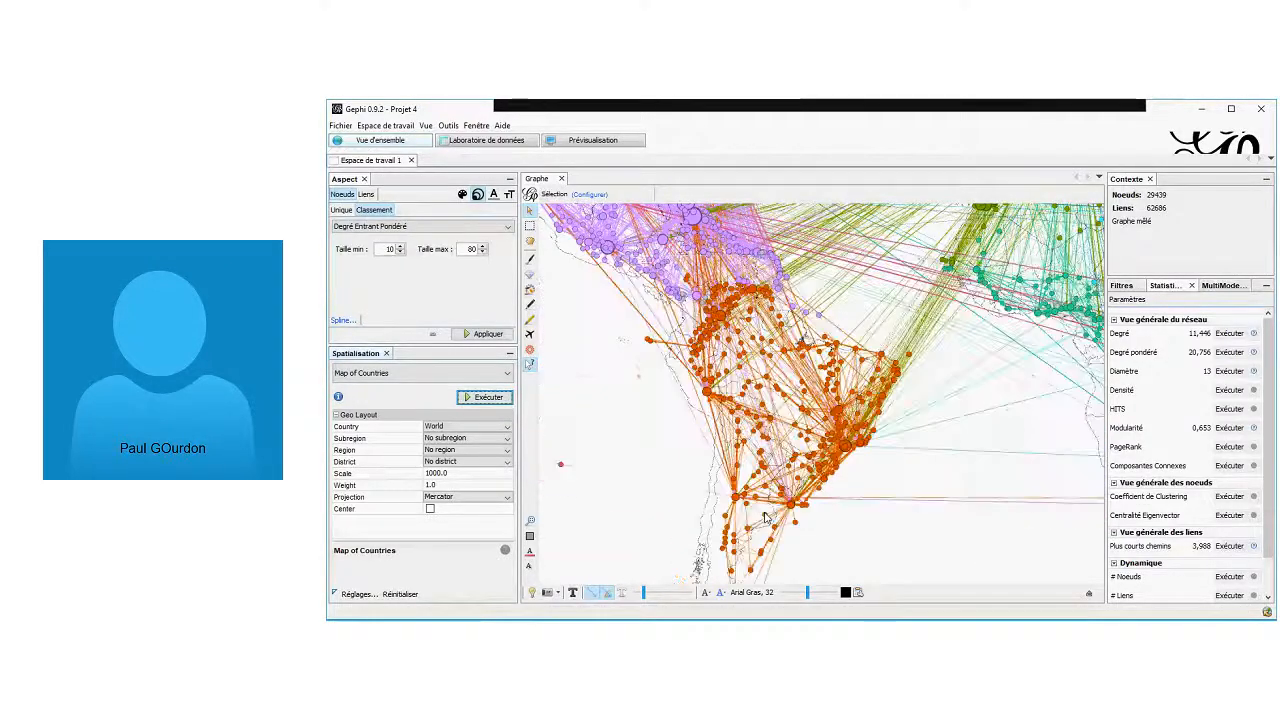
scroll(765, 517, "down", 2)
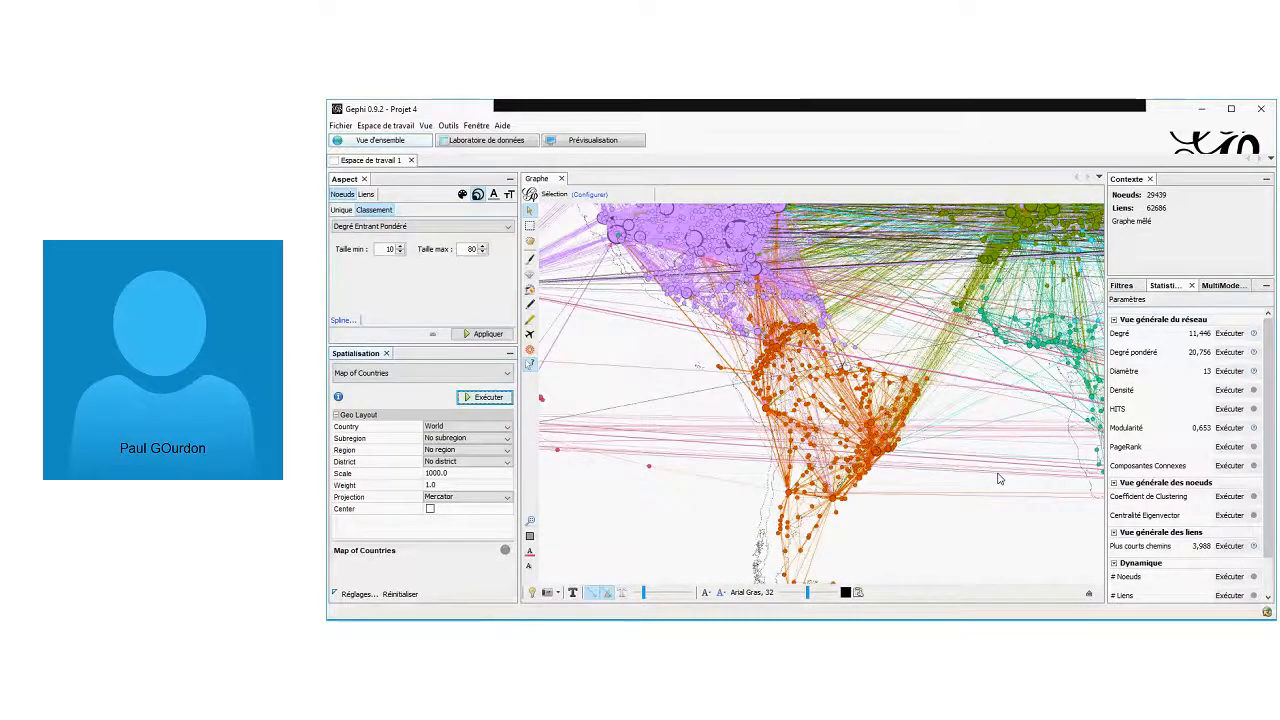
scroll(1078, 386, "down", 2)
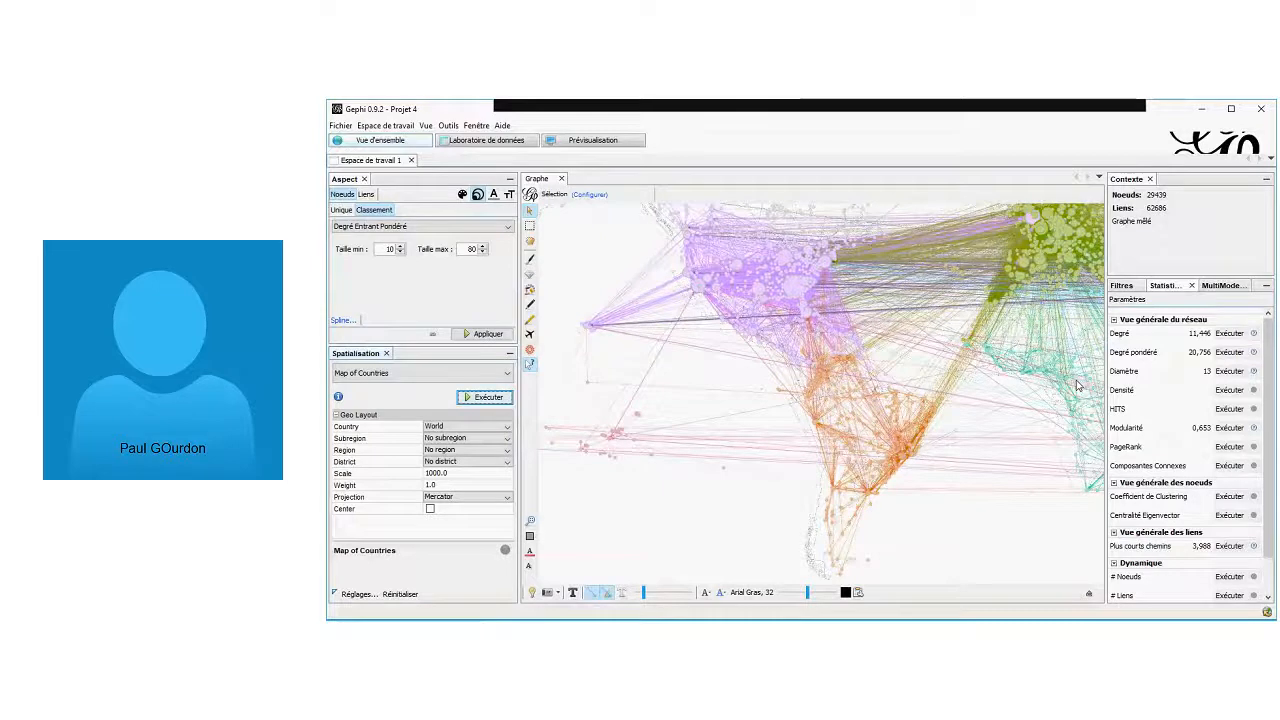
scroll(1078, 386, "down", 4)
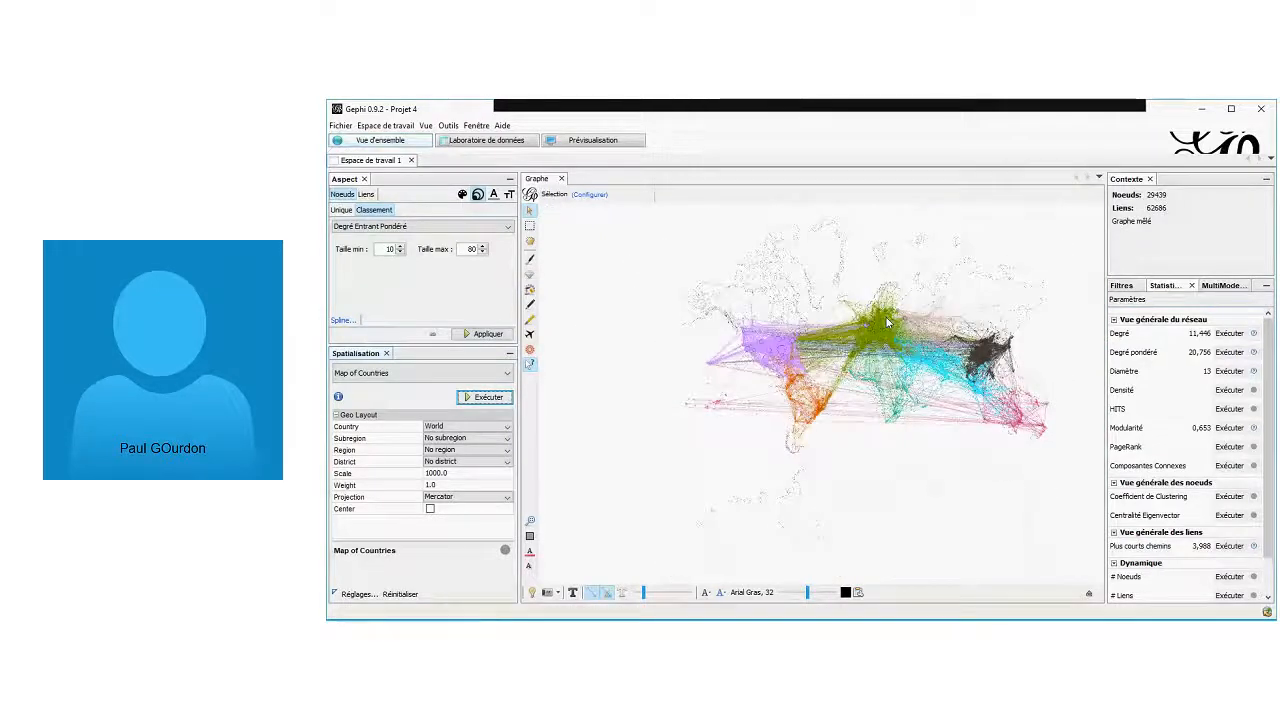
scroll(886, 317, "up", 4)
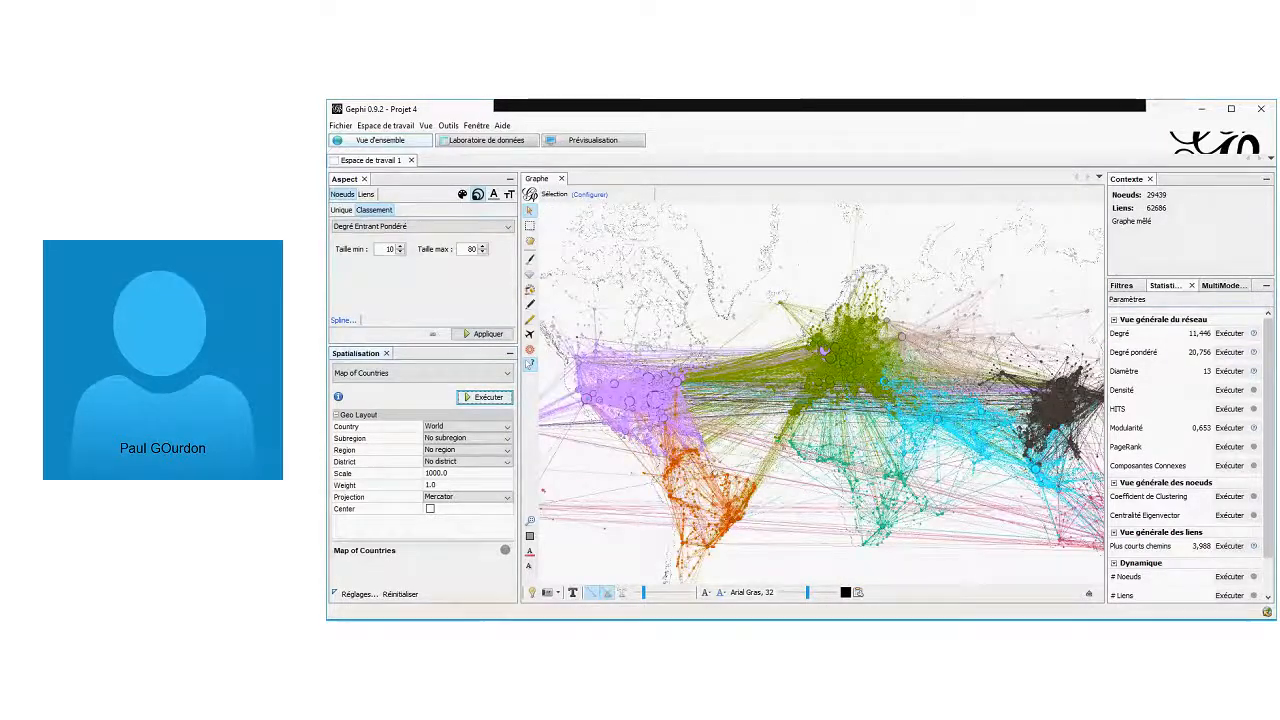